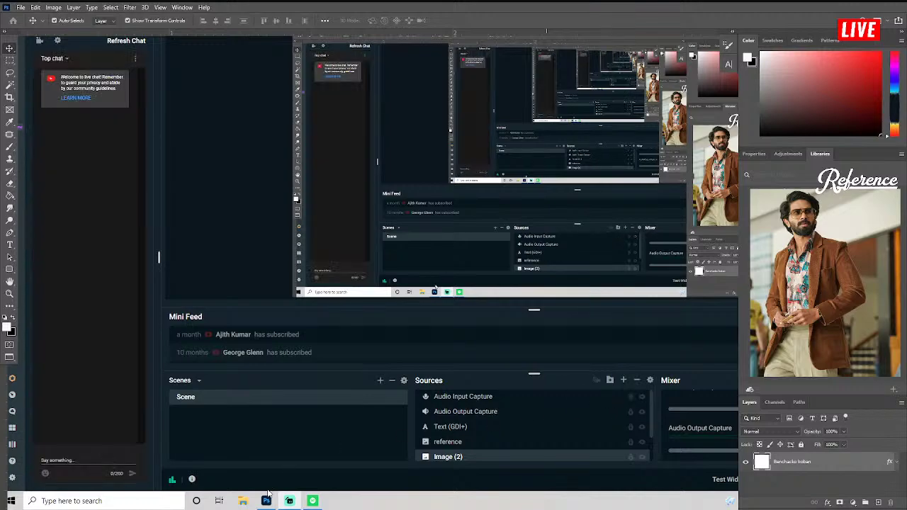
# Play My Heart from the Non Copyrighted songs playlist in Spotify, then minimize the player.
pyautogui.click(312, 501)
pyautogui.click(456, 420)
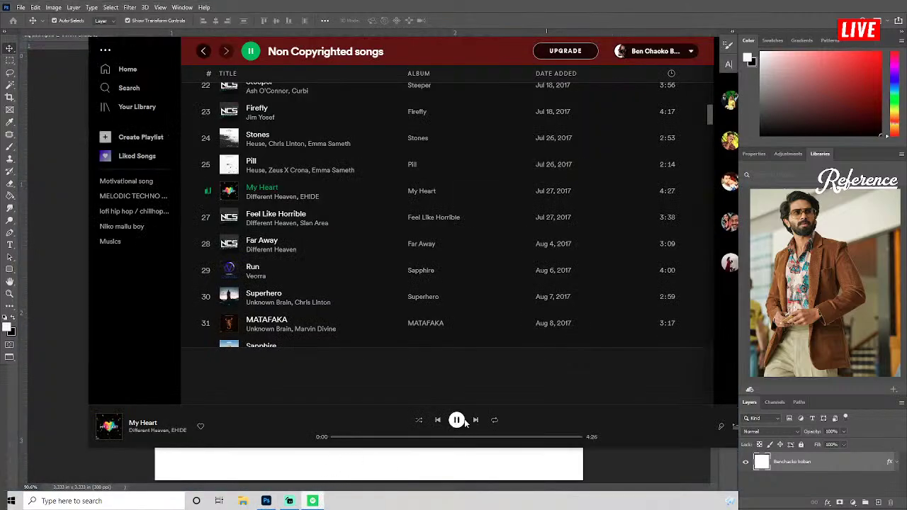
pyautogui.click(313, 501)
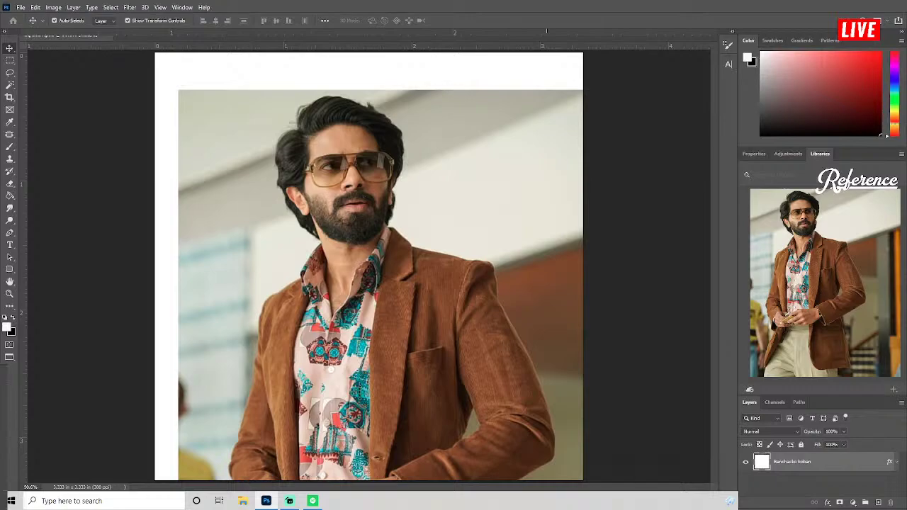
# Switch from OBS back to the Photoshop portrait and free-transform the photo layer.
pyautogui.click(290, 501)
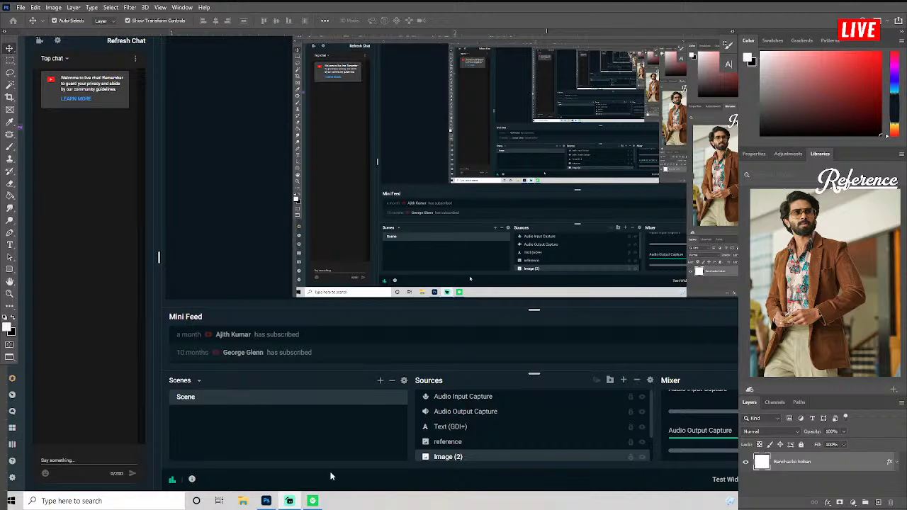
pyautogui.click(266, 501)
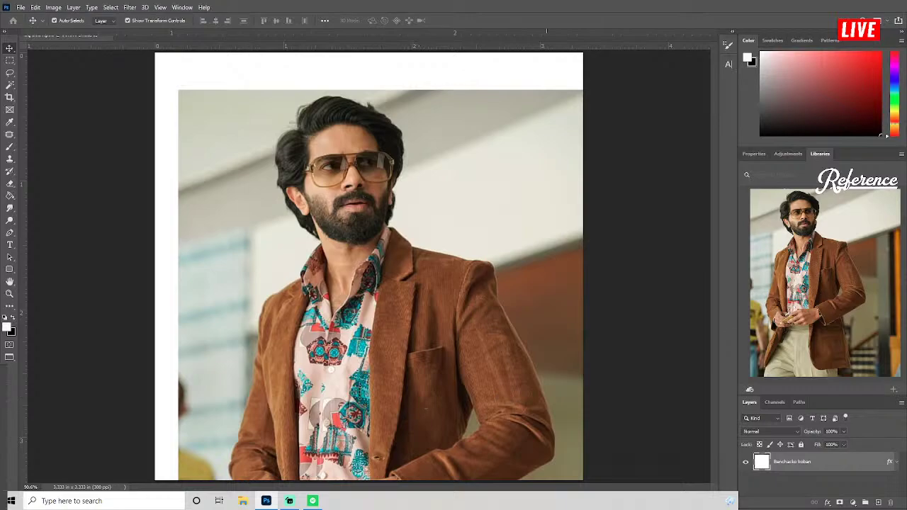
pyautogui.hotkey('alt', '[')
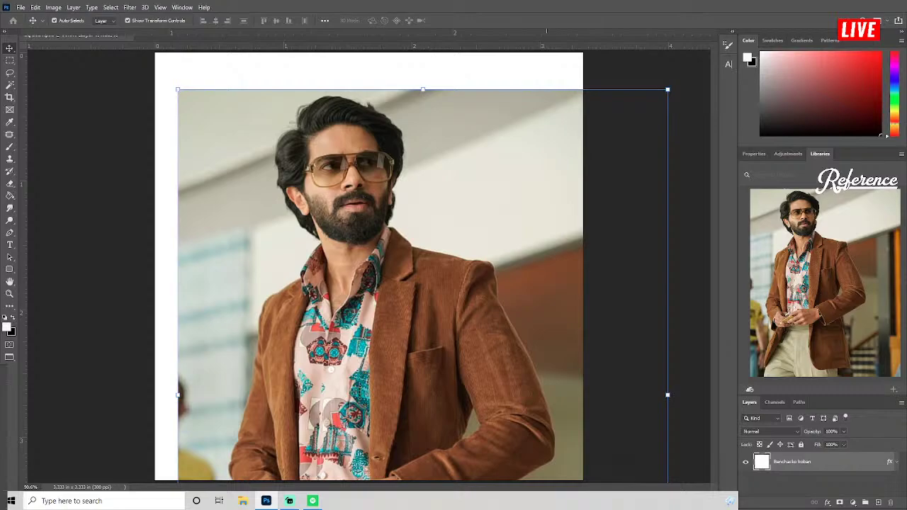
# Launch WhatsApp Desktop from Start search and open a contact's chat.
pyautogui.click(11, 500)
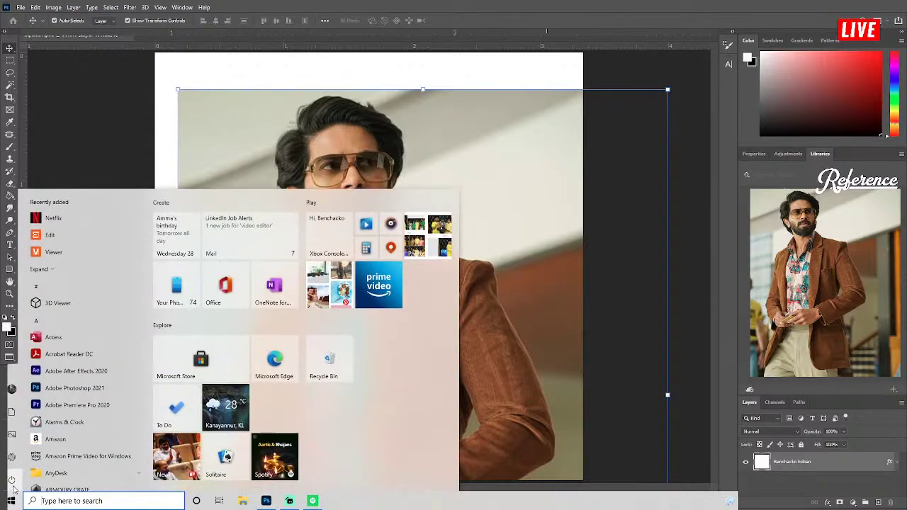
pyautogui.write('w')
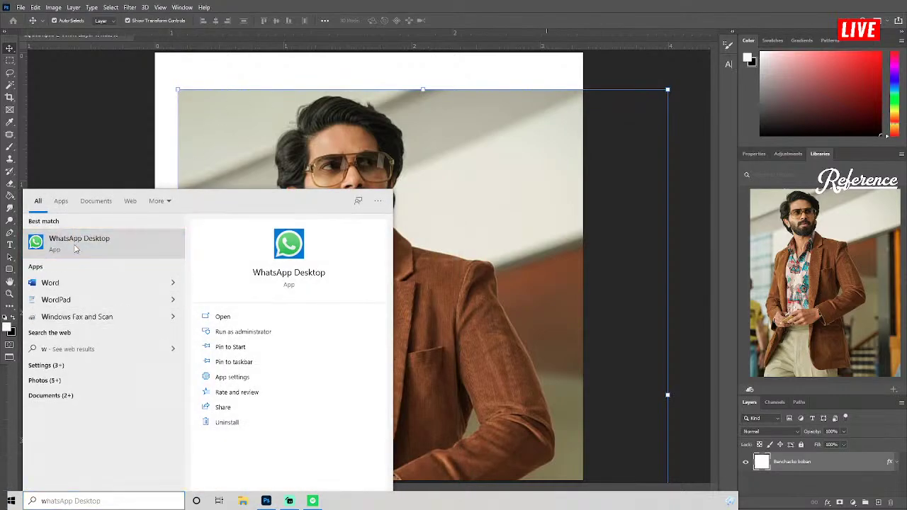
pyautogui.click(75, 246)
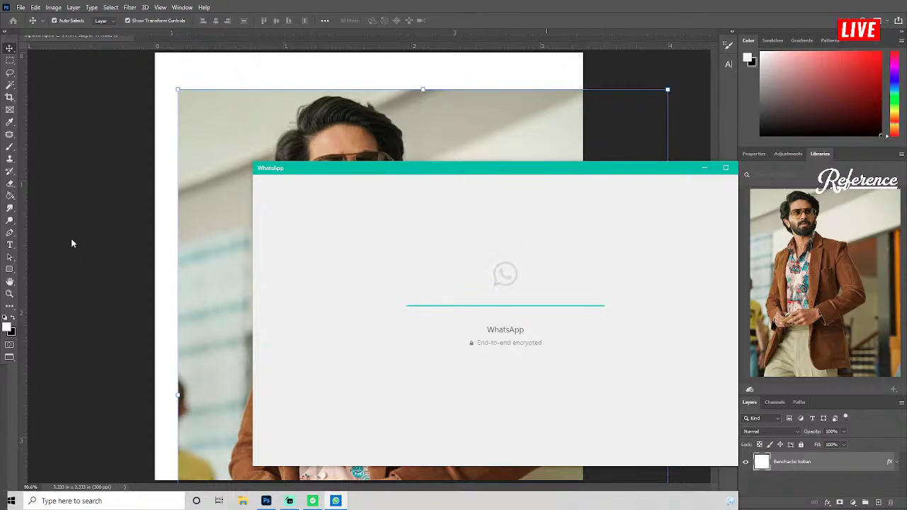
pyautogui.click(326, 286)
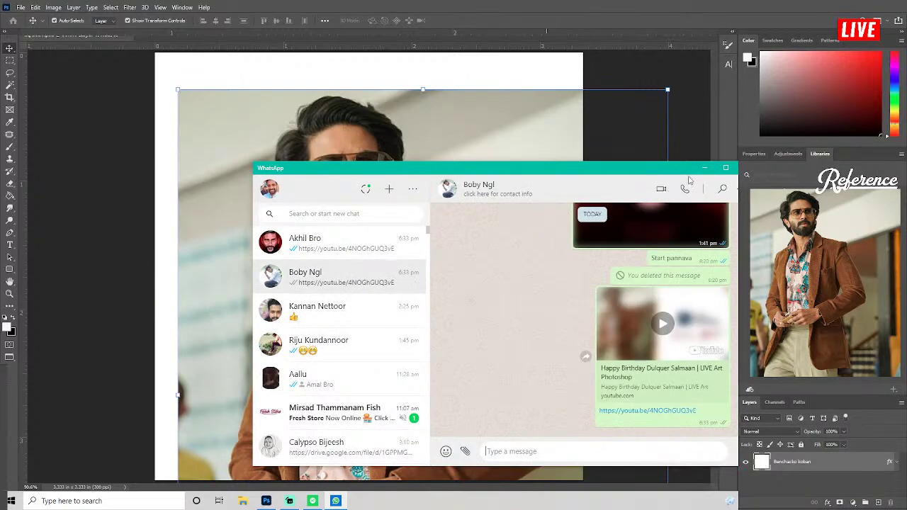
# Drag the Live Art preview image from Downloads into the chat, send it, then minimize WhatsApp.
pyautogui.click(267, 501)
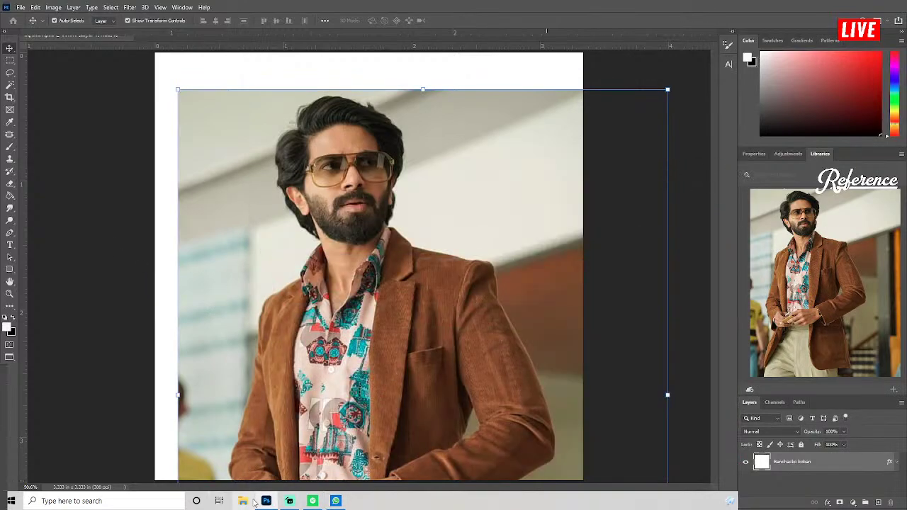
pyautogui.click(242, 502)
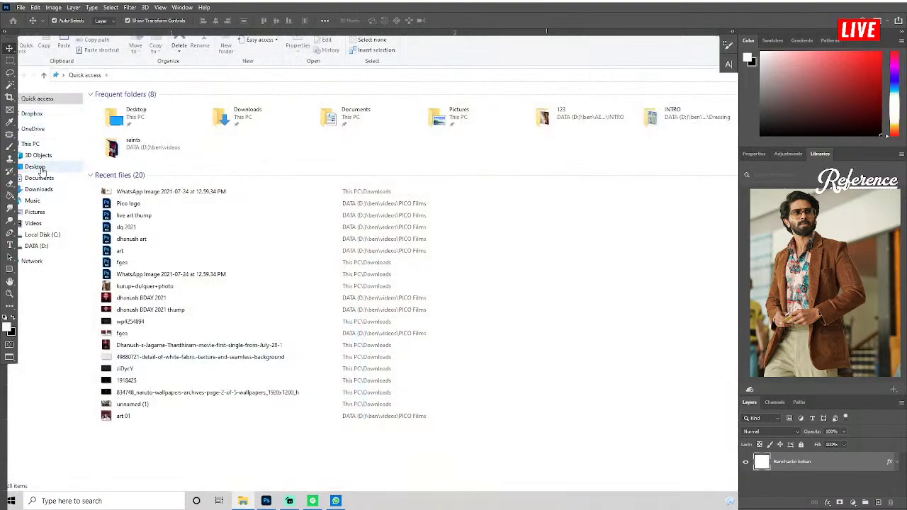
pyautogui.click(41, 189)
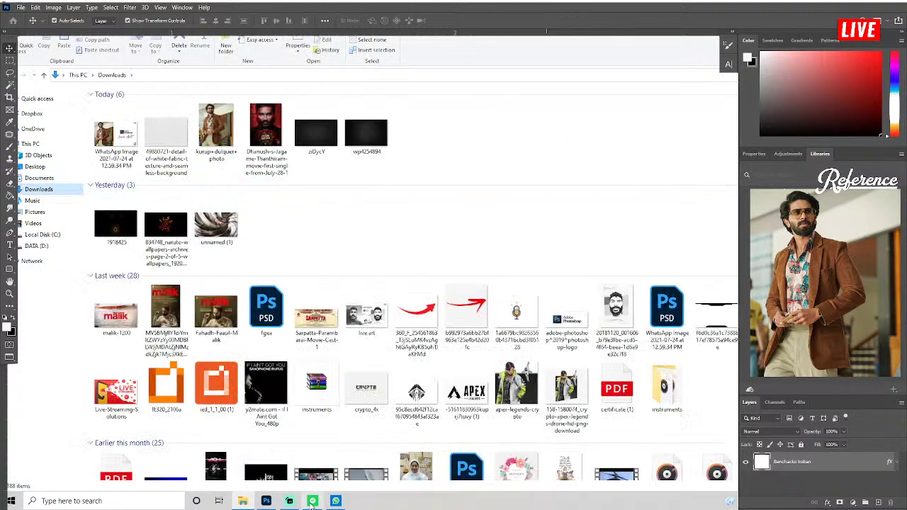
pyautogui.click(336, 501)
pyautogui.moveTo(115, 135)
pyautogui.mouseDown()
pyautogui.moveTo(413, 354)
pyautogui.moveTo(537, 376)
pyautogui.mouseUp()
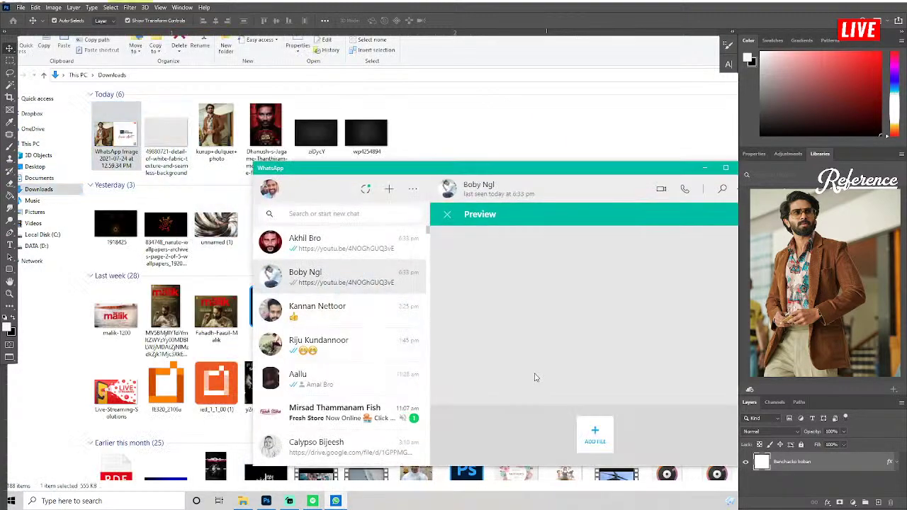
pyautogui.click(722, 402)
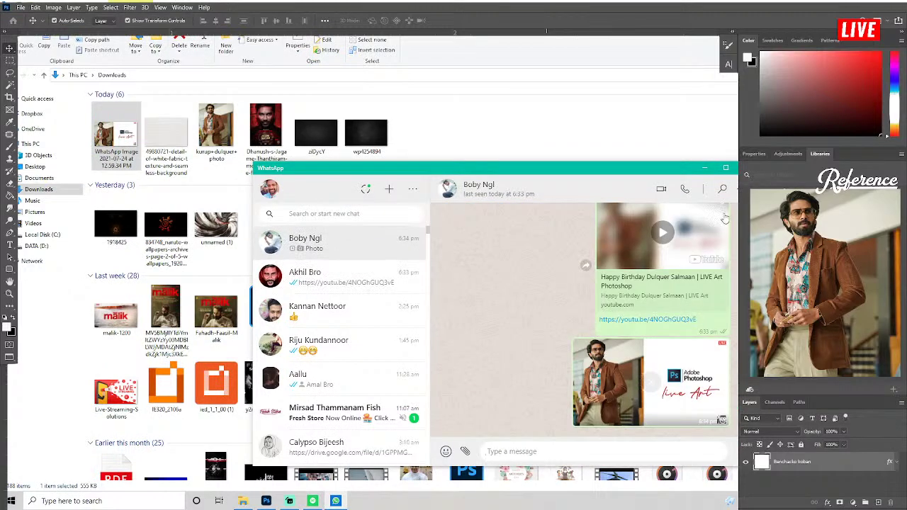
pyautogui.click(706, 170)
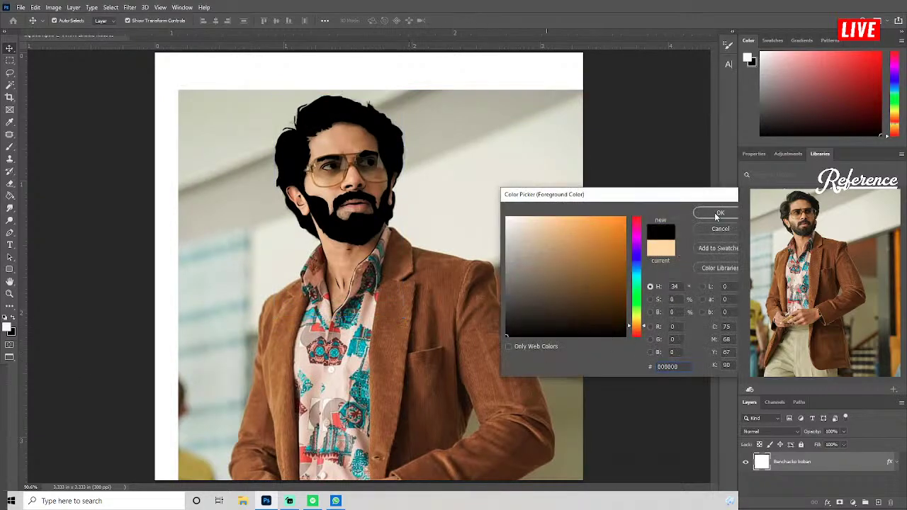
# Confirm black (000000) as foreground colour and zoom to about 400% on the beard and collar.
pyautogui.click(716, 214)
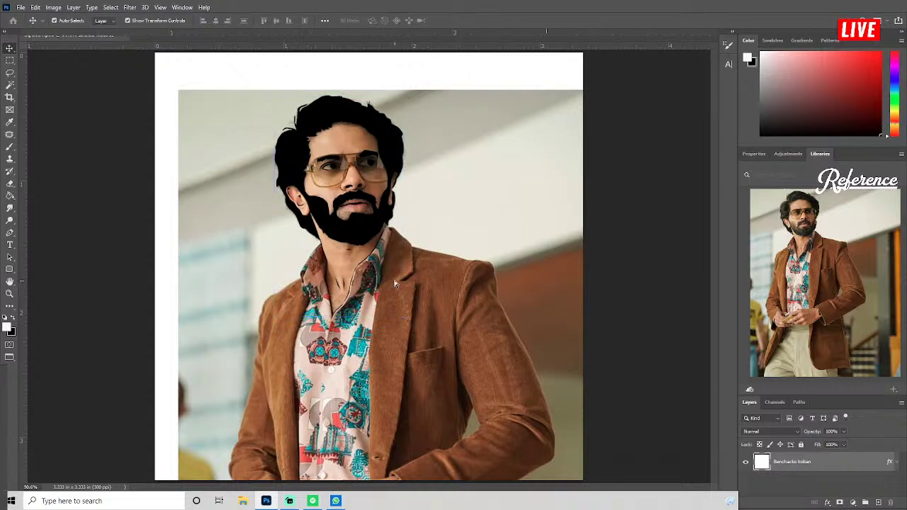
pyautogui.scroll(2, 395, 283)
pyautogui.scroll(3, 395, 283)
pyautogui.scroll(2, 394, 284)
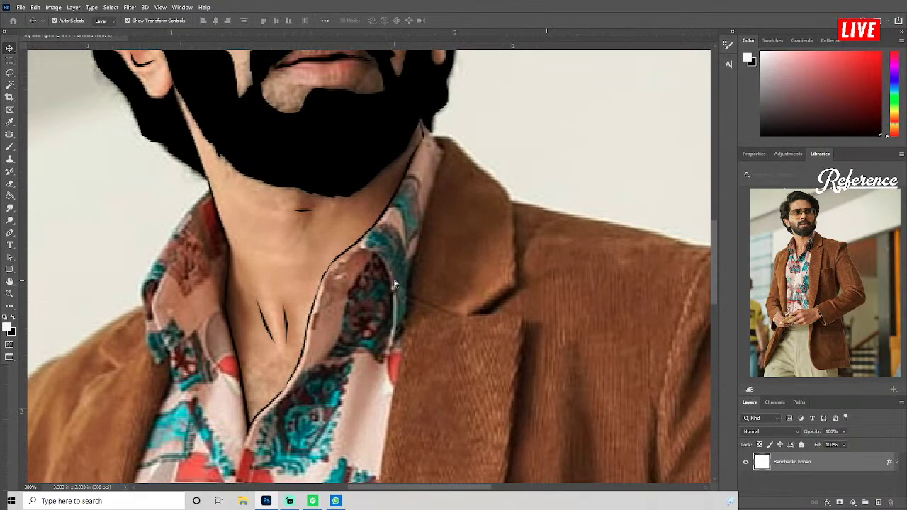
pyautogui.scroll(3, 428, 270)
pyautogui.scroll(1, 427, 283)
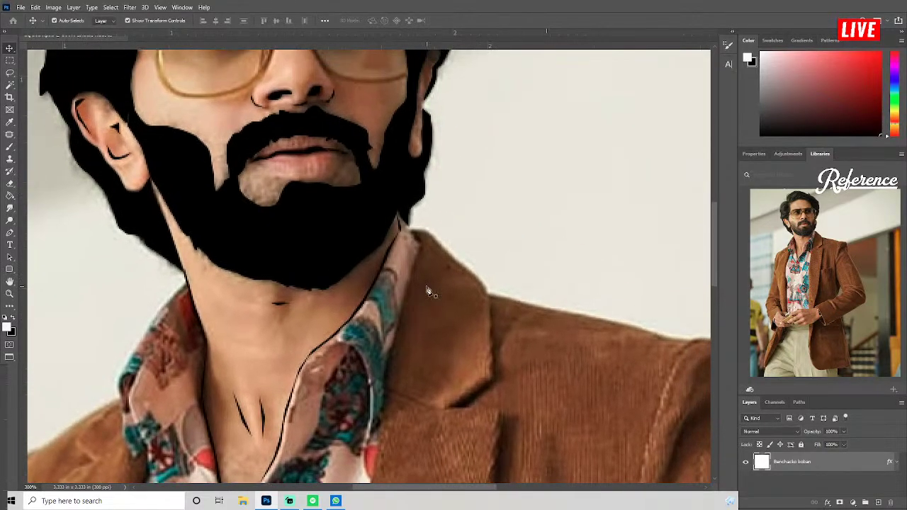
pyautogui.scroll(1, 428, 287)
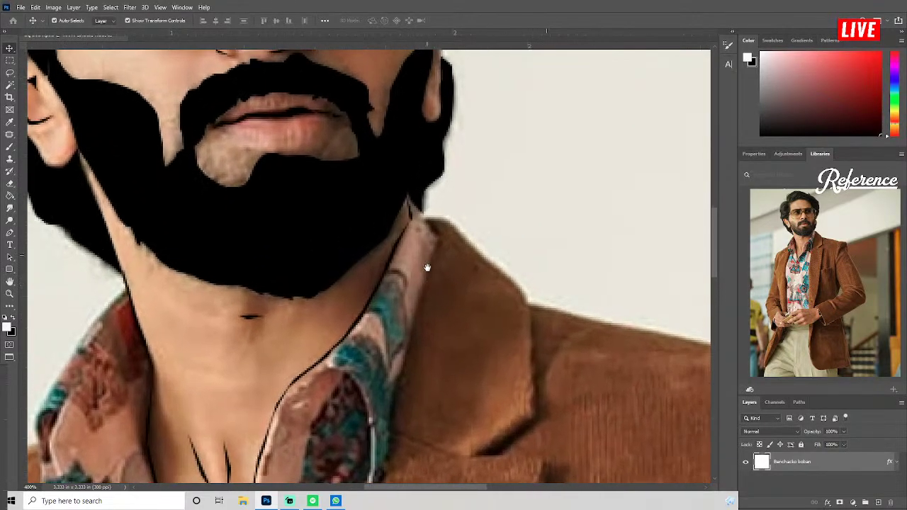
pyautogui.scroll(1, 427, 267)
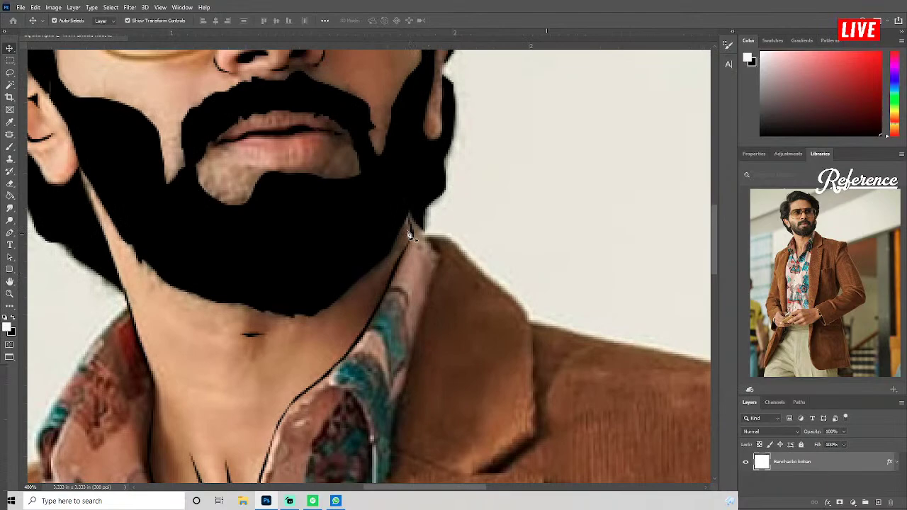
# Start an outline path just below the beard and trace down the collar's outer edge.
pyautogui.click(438, 257)
pyautogui.hotkey('ctrl', 'Return')
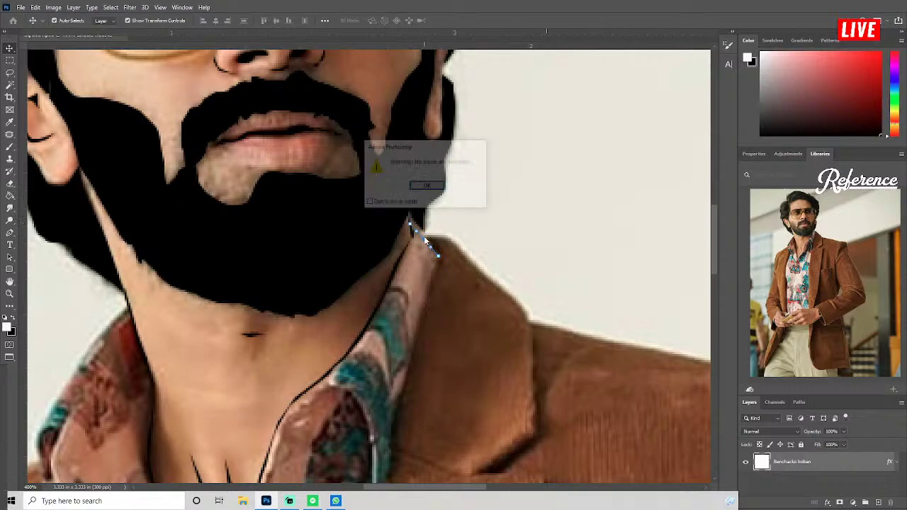
pyautogui.press('Return')
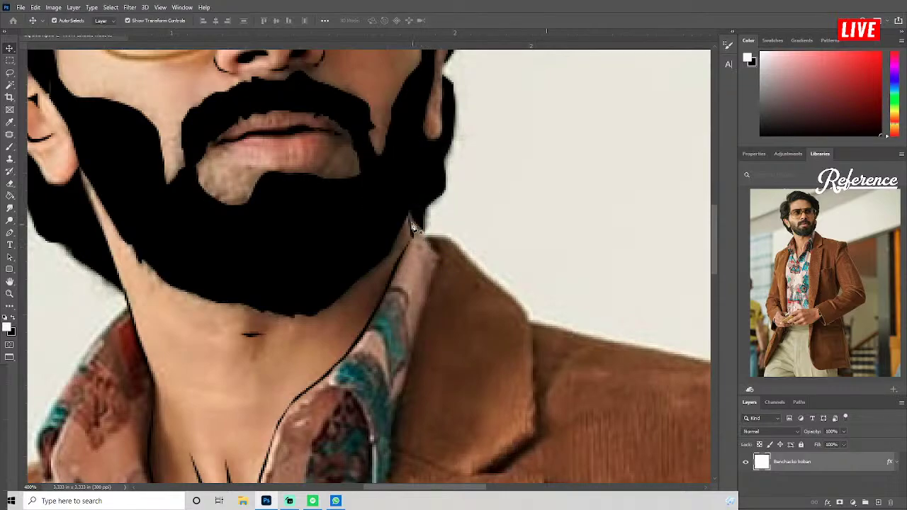
pyautogui.click(409, 217)
pyautogui.moveTo(433, 248); pyautogui.dragTo(434, 243)
pyautogui.moveTo(438, 330)
pyautogui.mouseDown()
pyautogui.moveTo(419, 225)
pyautogui.moveTo(411, 251)
pyautogui.mouseUp()
pyautogui.moveTo(411, 177); pyautogui.dragTo(404, 212)
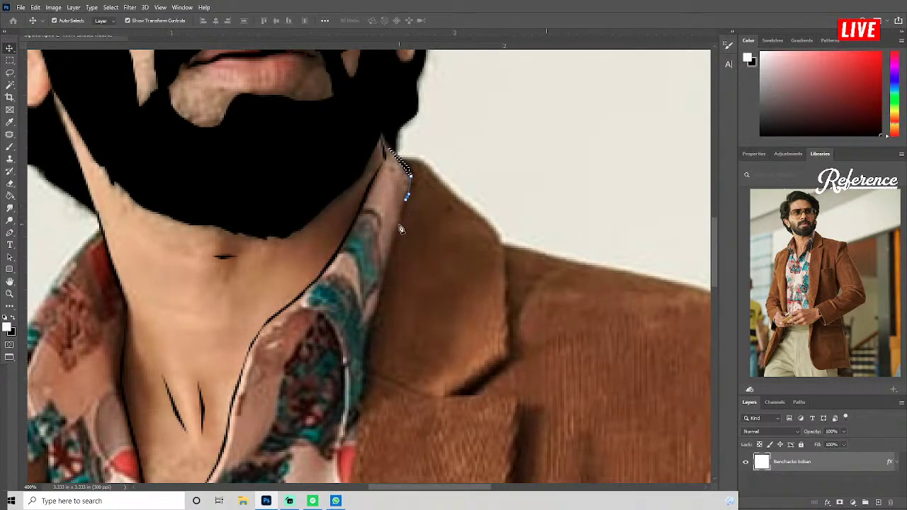
pyautogui.scroll(-2, 401, 234)
pyautogui.click(395, 258)
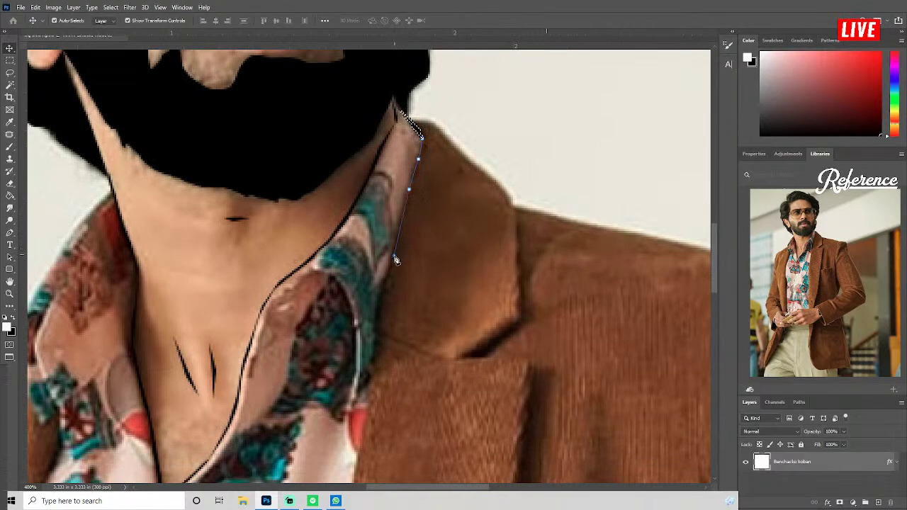
pyautogui.scroll(-2, 395, 258)
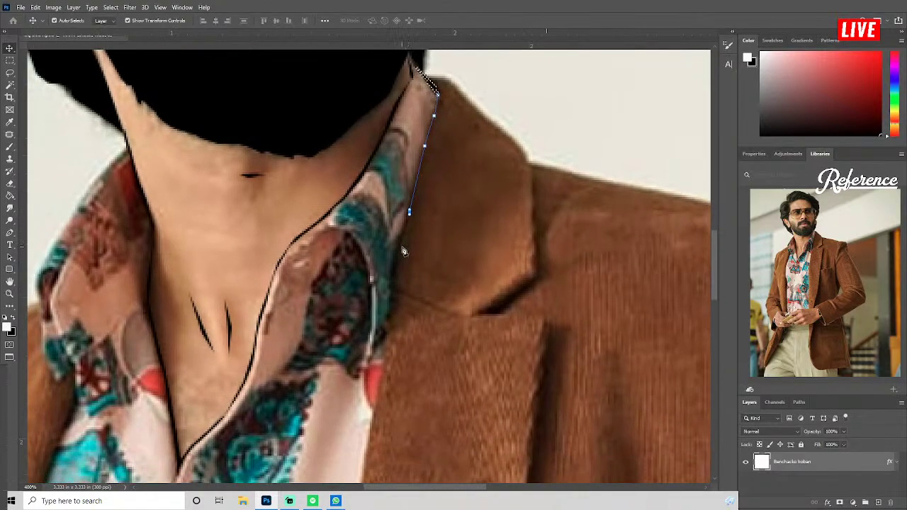
pyautogui.click(397, 256)
pyautogui.click(394, 298)
# Continue the path down the shirt and jacket edge to the image bottom.
pyautogui.scroll(-5, 397, 283)
pyautogui.click(402, 258)
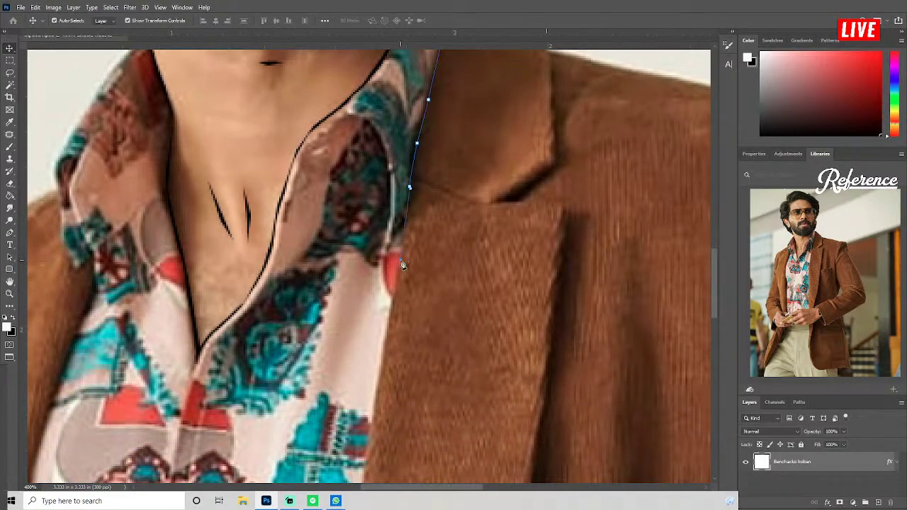
pyautogui.scroll(-4, 401, 266)
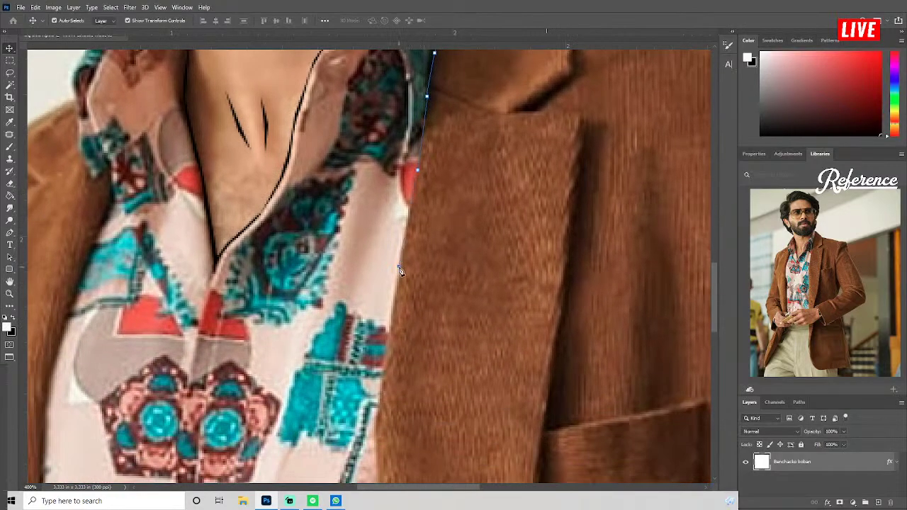
pyautogui.click(399, 270)
pyautogui.scroll(-4, 401, 269)
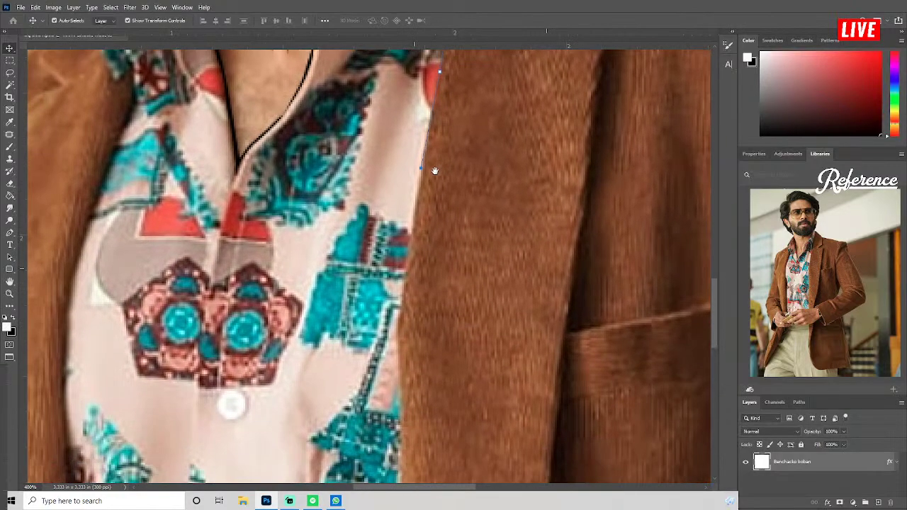
pyautogui.click(415, 234)
pyautogui.scroll(-4, 414, 234)
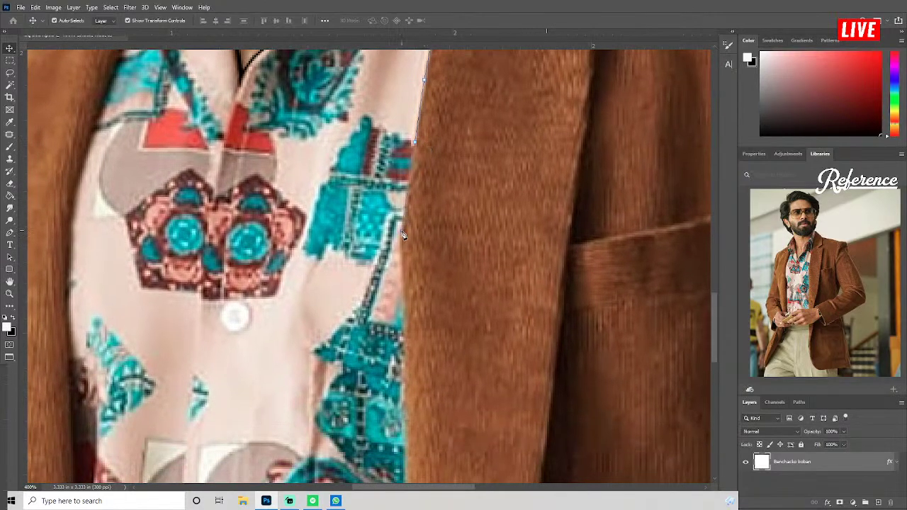
pyautogui.click(402, 236)
pyautogui.scroll(-5, 402, 236)
pyautogui.scroll(-2, 402, 236)
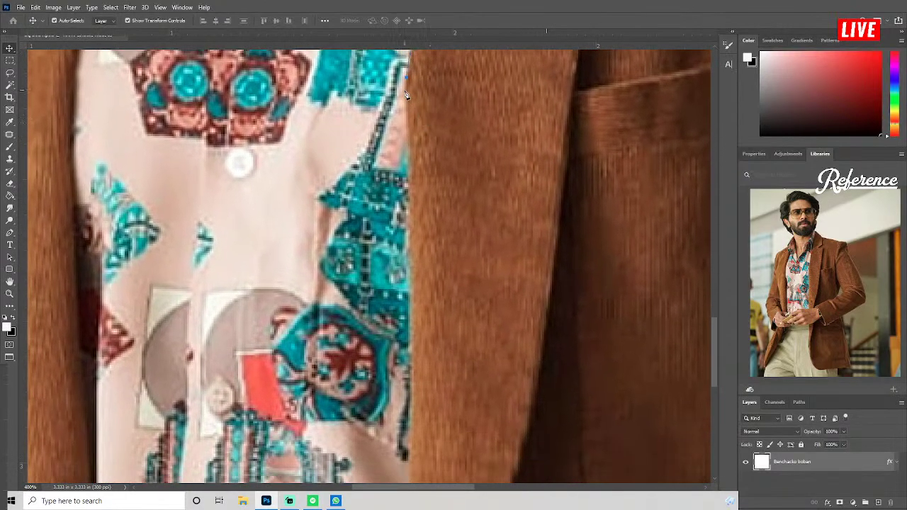
pyautogui.click(410, 243)
pyautogui.scroll(-5, 410, 243)
pyautogui.scroll(-6, 447, 205)
pyautogui.scroll(4, 496, 224)
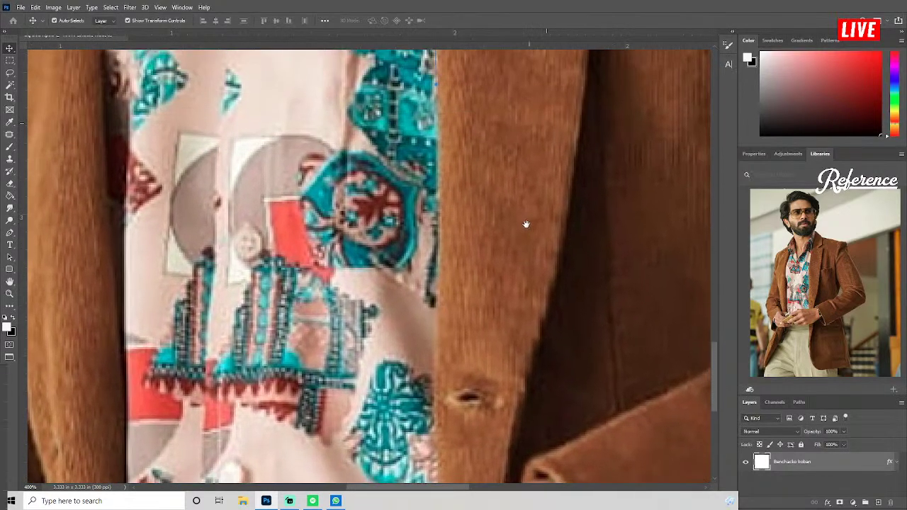
pyautogui.scroll(1, 525, 224)
pyautogui.scroll(-3, 460, 212)
pyautogui.scroll(-5, 470, 183)
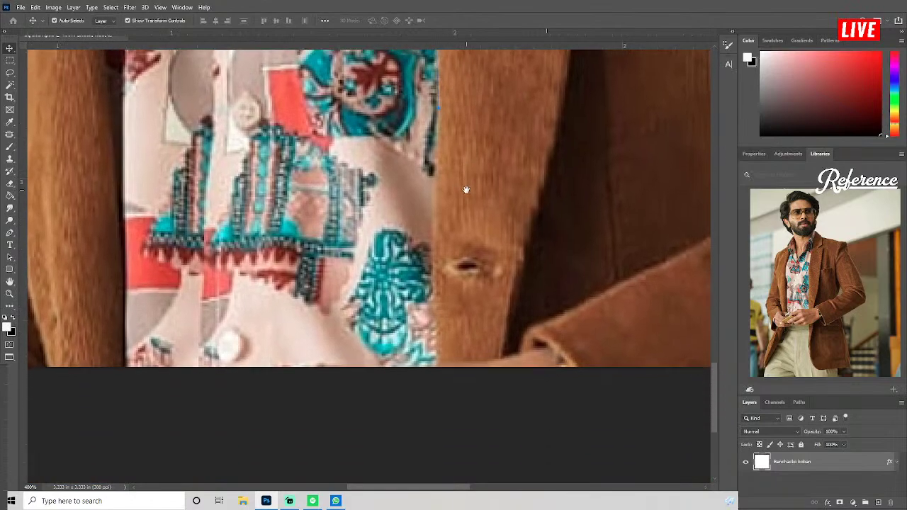
pyautogui.click(436, 237)
pyautogui.scroll(-2, 438, 241)
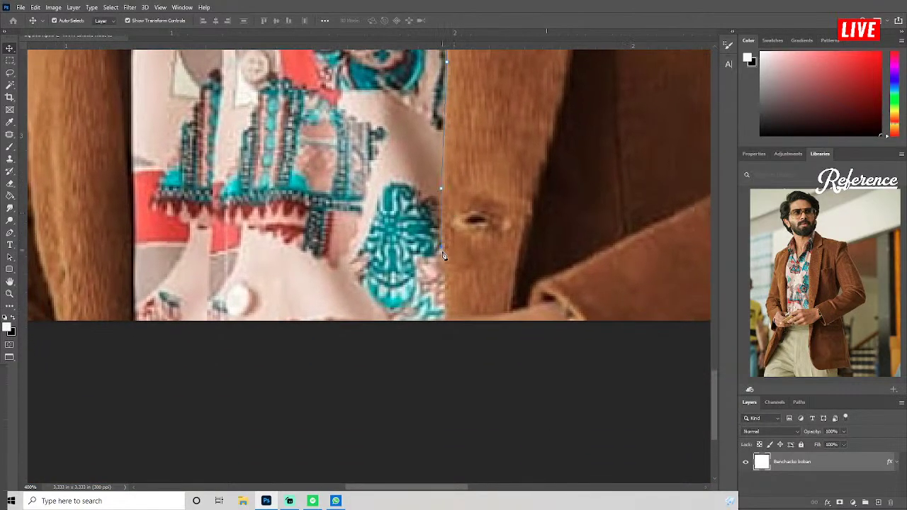
pyautogui.click(447, 323)
pyautogui.moveTo(451, 324); pyautogui.dragTo(452, 333)
# Trace back up the lapel edge to the collar and close the outline into a selection.
pyautogui.scroll(3, 448, 191)
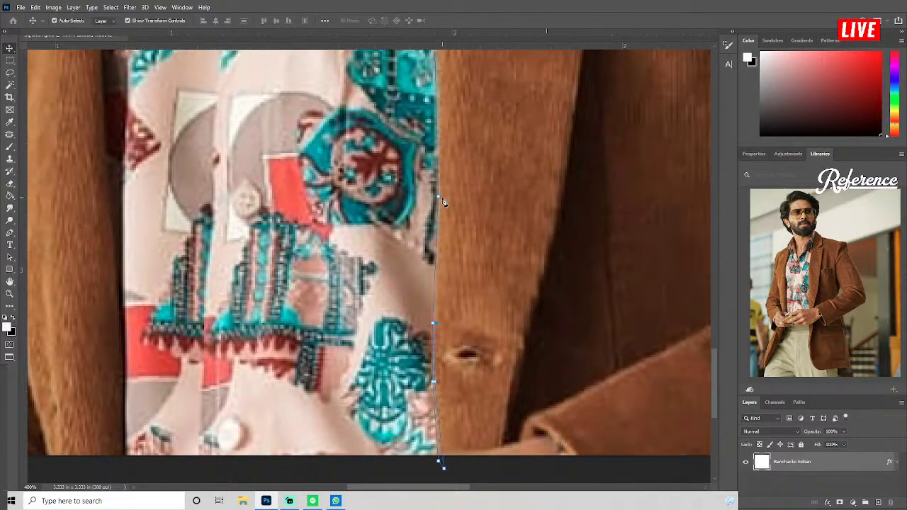
pyautogui.scroll(3, 448, 209)
pyautogui.scroll(1, 444, 308)
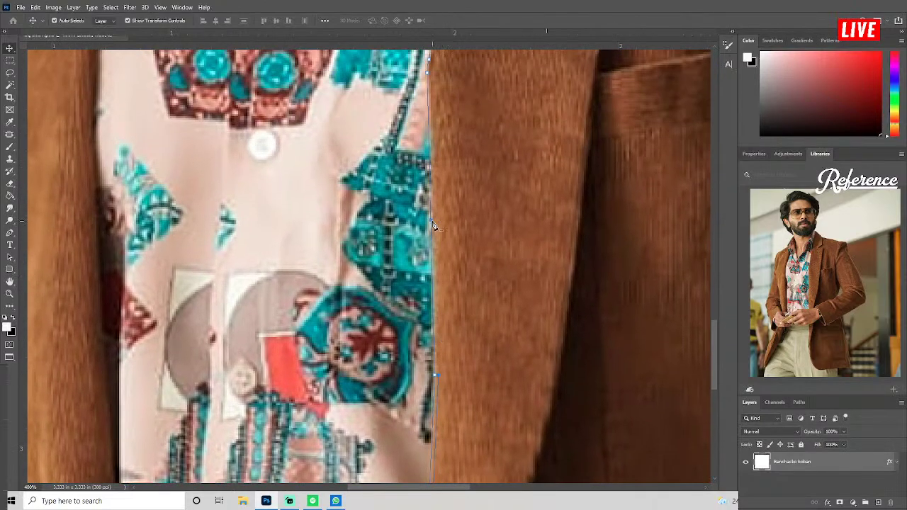
pyautogui.scroll(3, 447, 183)
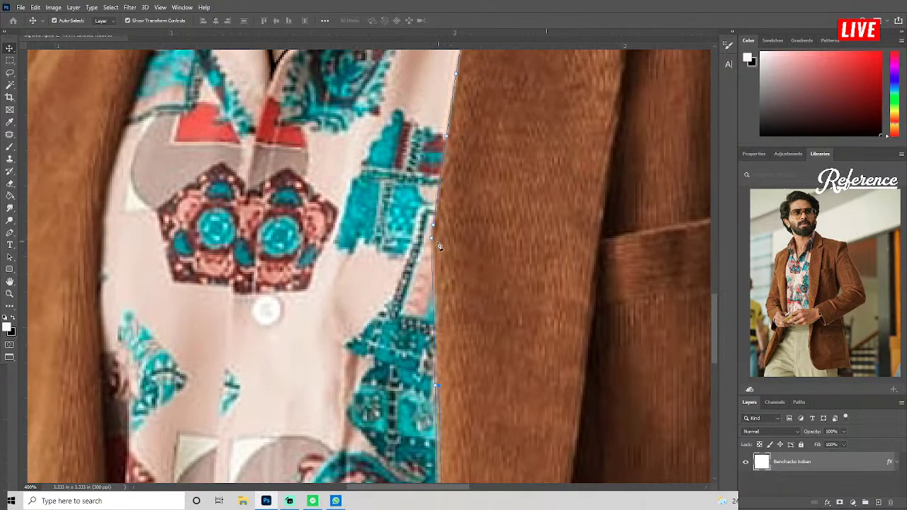
pyautogui.moveTo(466, 203); pyautogui.dragTo(472, 304)
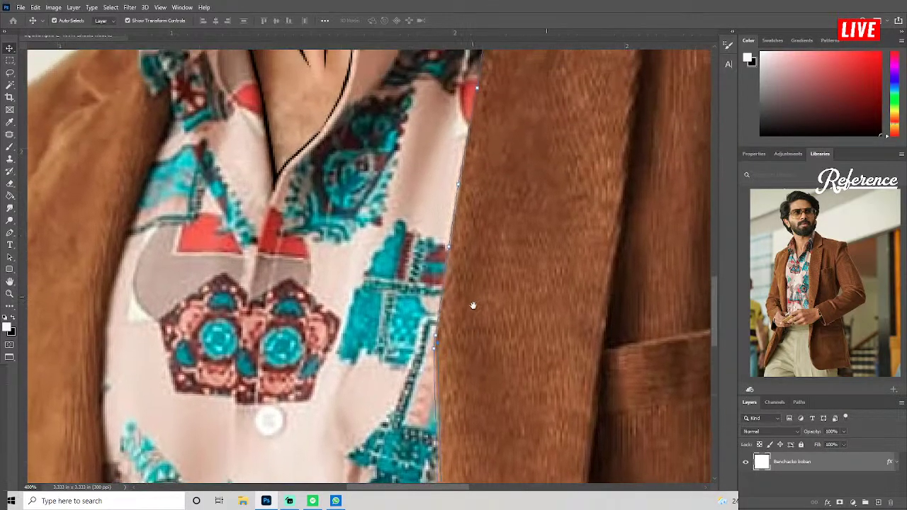
pyautogui.moveTo(496, 166); pyautogui.dragTo(483, 220)
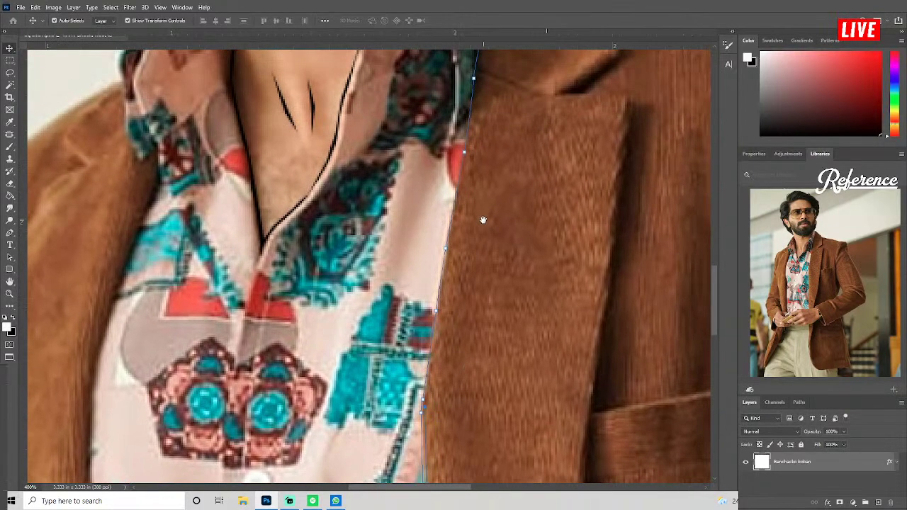
pyautogui.click(445, 263)
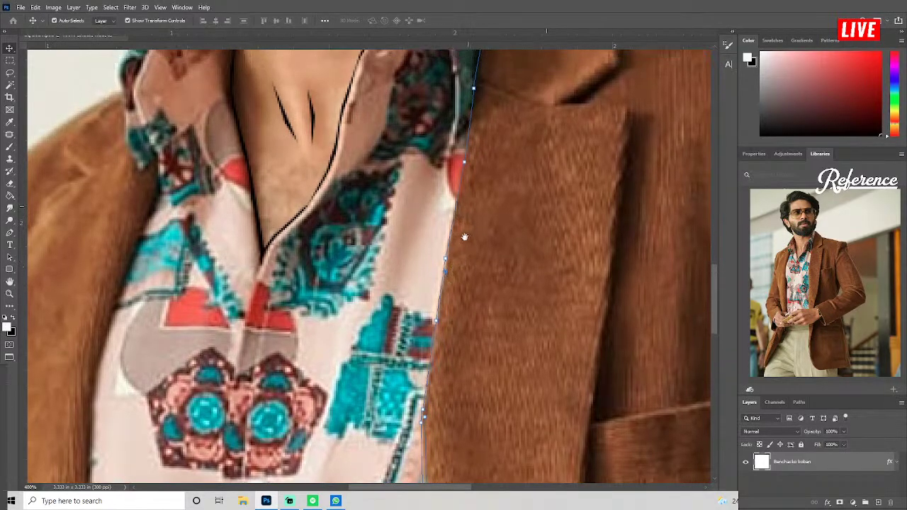
pyautogui.scroll(2, 462, 230)
pyautogui.scroll(3, 459, 218)
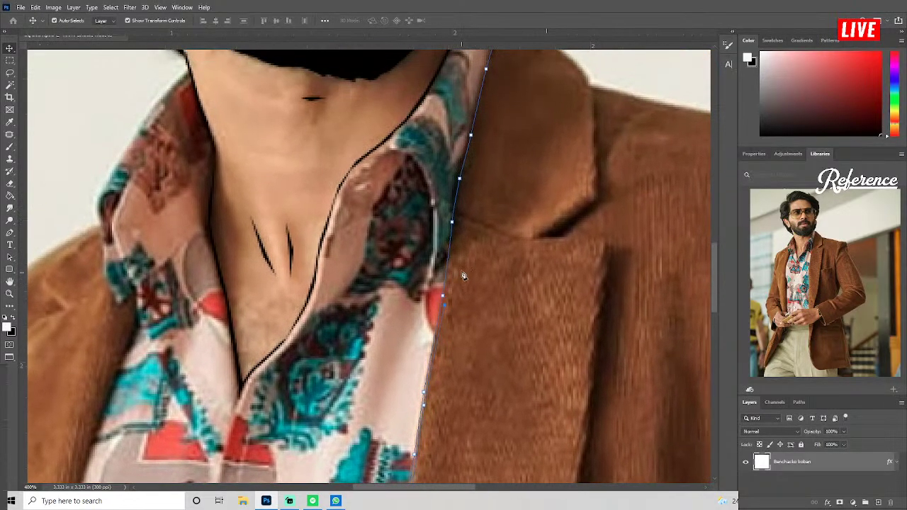
pyautogui.scroll(1, 458, 221)
pyautogui.scroll(2, 459, 226)
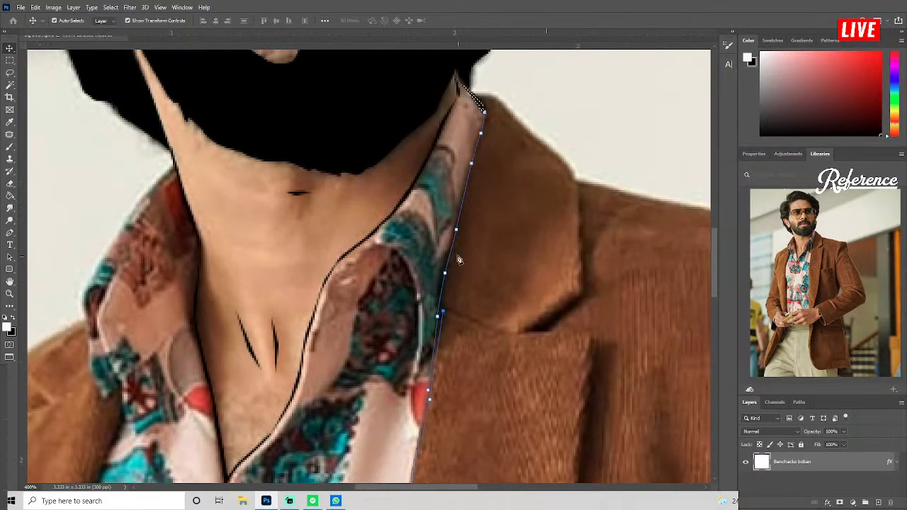
pyautogui.click(458, 237)
pyautogui.scroll(2, 475, 190)
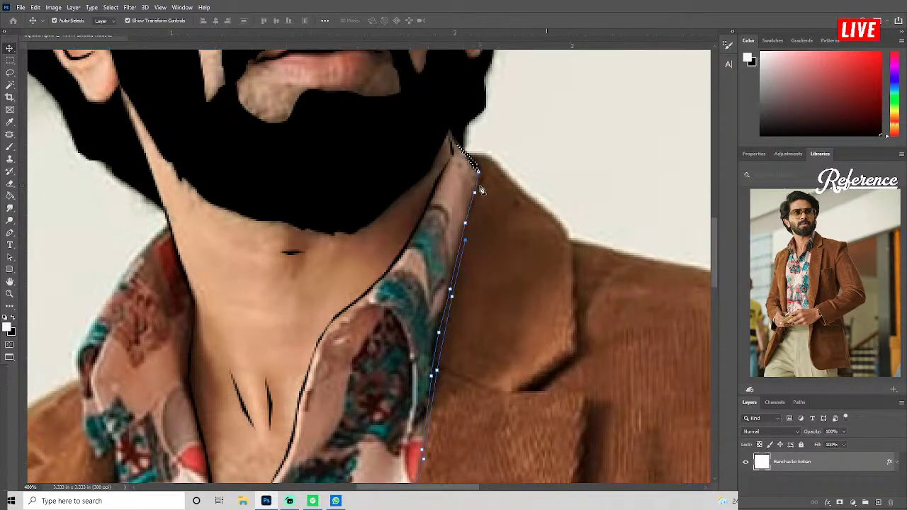
pyautogui.click(480, 189)
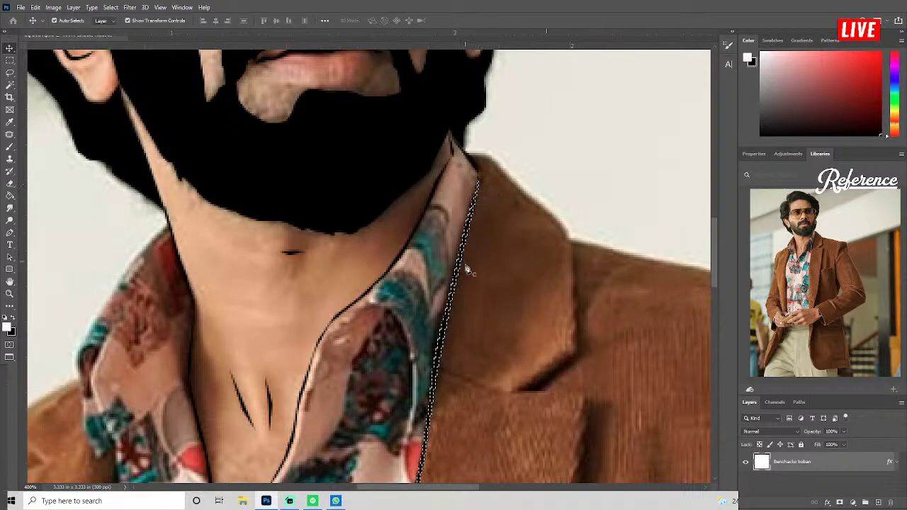
pyautogui.moveTo(507, 266); pyautogui.dragTo(468, 272)
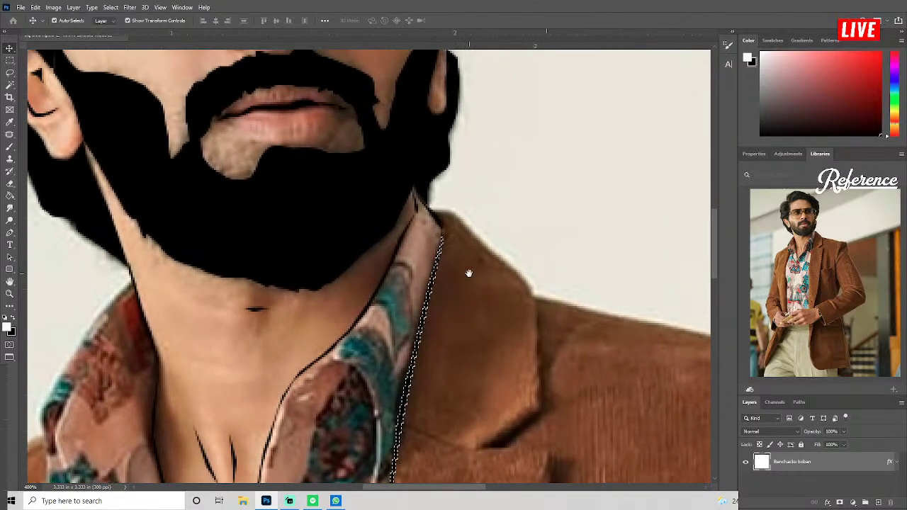
# Run the Magnetic Lasso from the collar corner across the shoulder tip, down the sleeve to the cuff.
pyautogui.click(432, 212)
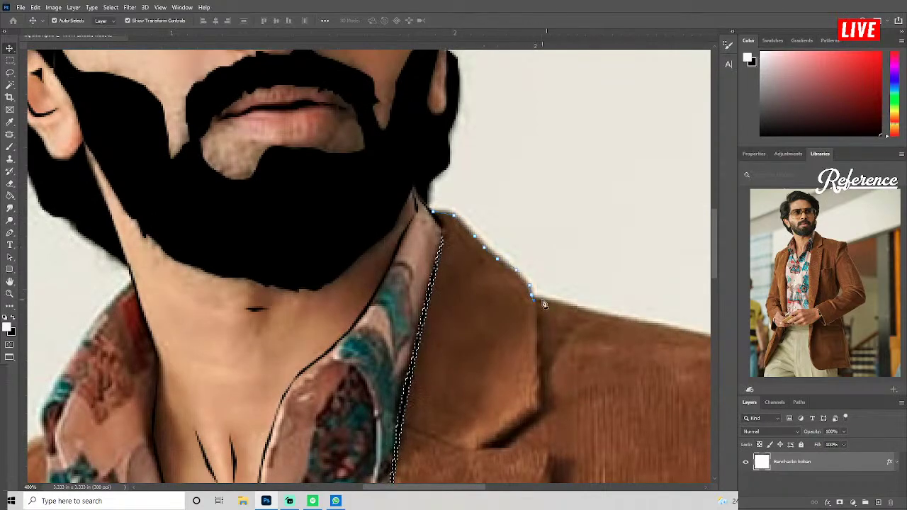
pyautogui.moveTo(534, 303)
pyautogui.mouseDown()
pyautogui.moveTo(487, 292)
pyautogui.moveTo(405, 252)
pyautogui.mouseUp()
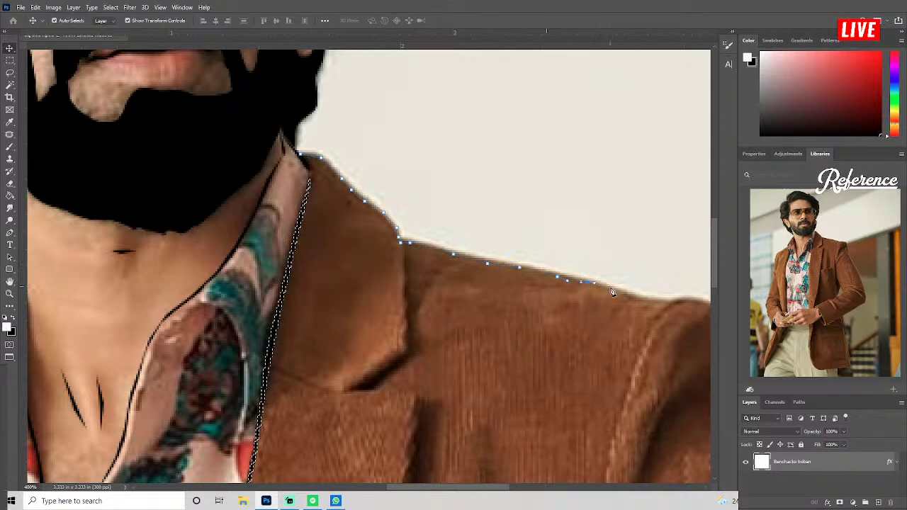
pyautogui.moveTo(653, 302); pyautogui.dragTo(471, 252)
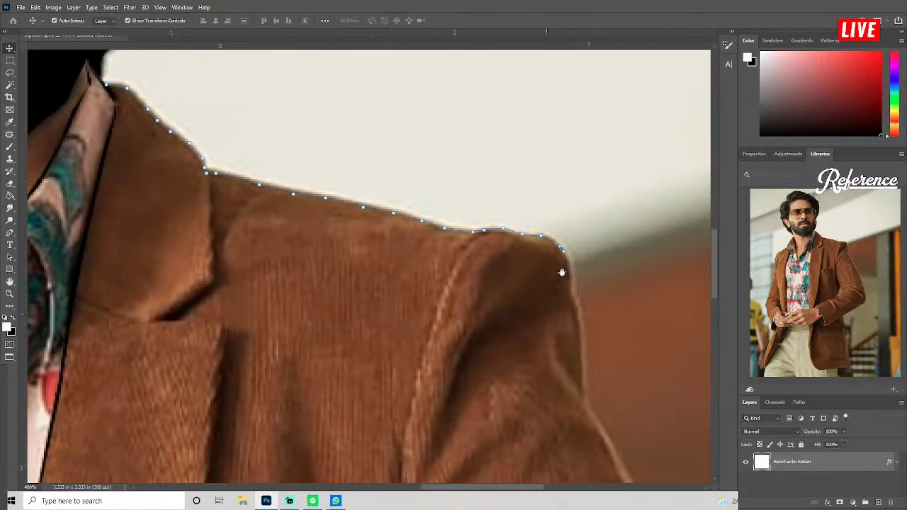
pyautogui.moveTo(576, 273); pyautogui.dragTo(538, 225)
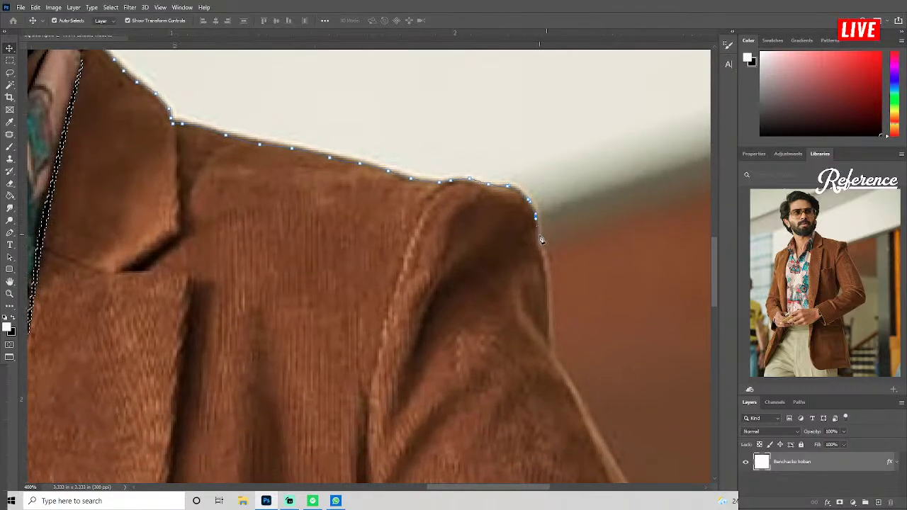
pyautogui.moveTo(559, 278); pyautogui.dragTo(556, 205)
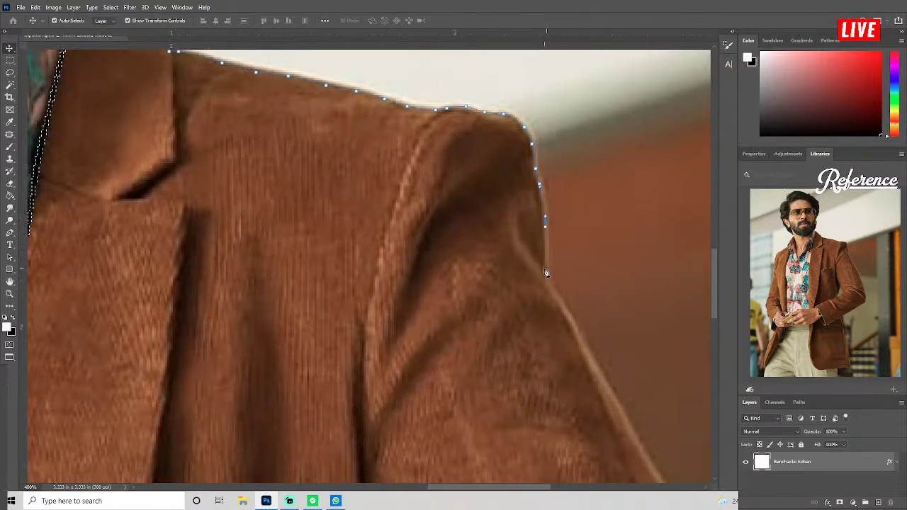
pyautogui.moveTo(570, 292); pyautogui.dragTo(535, 214)
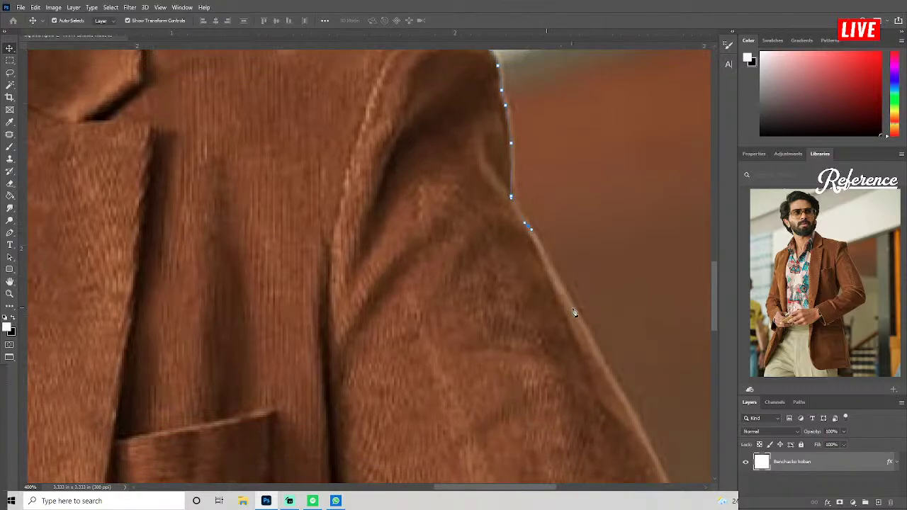
pyautogui.moveTo(614, 357); pyautogui.dragTo(548, 237)
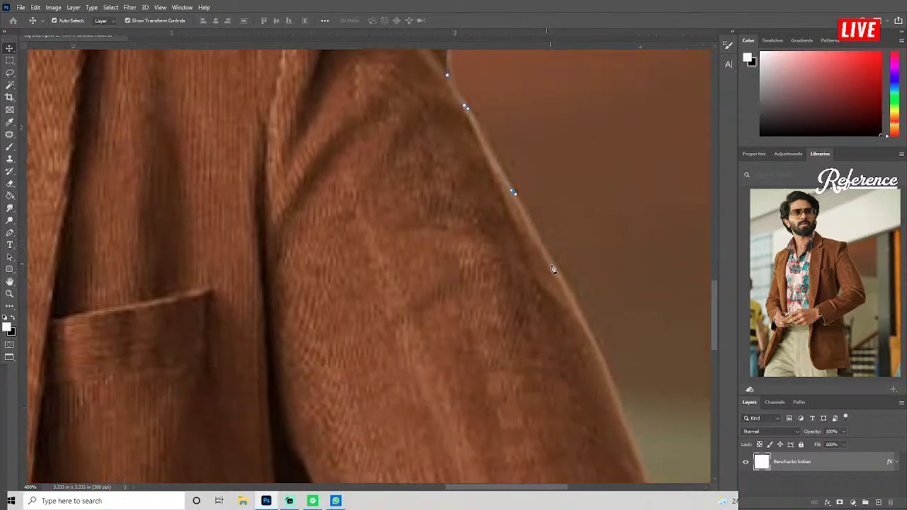
pyautogui.moveTo(567, 299); pyautogui.dragTo(506, 213)
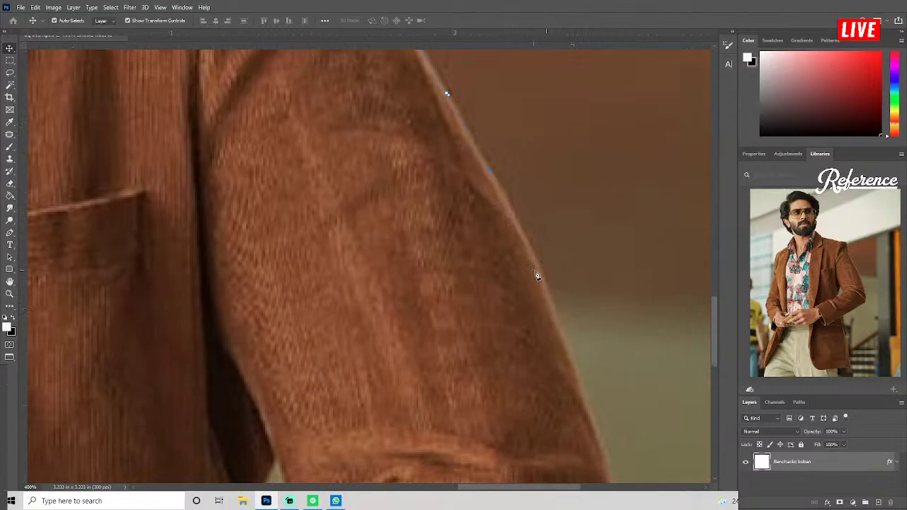
pyautogui.moveTo(542, 282); pyautogui.dragTo(493, 156)
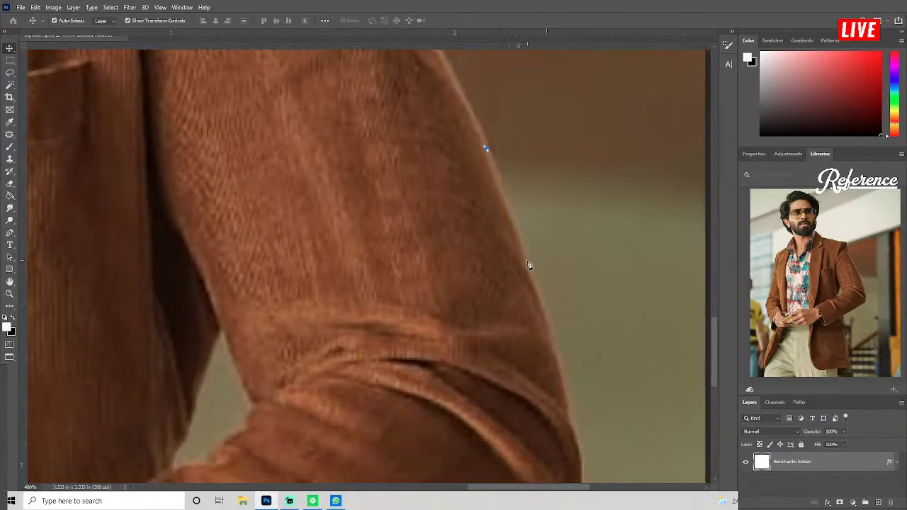
pyautogui.moveTo(547, 316); pyautogui.dragTo(522, 262)
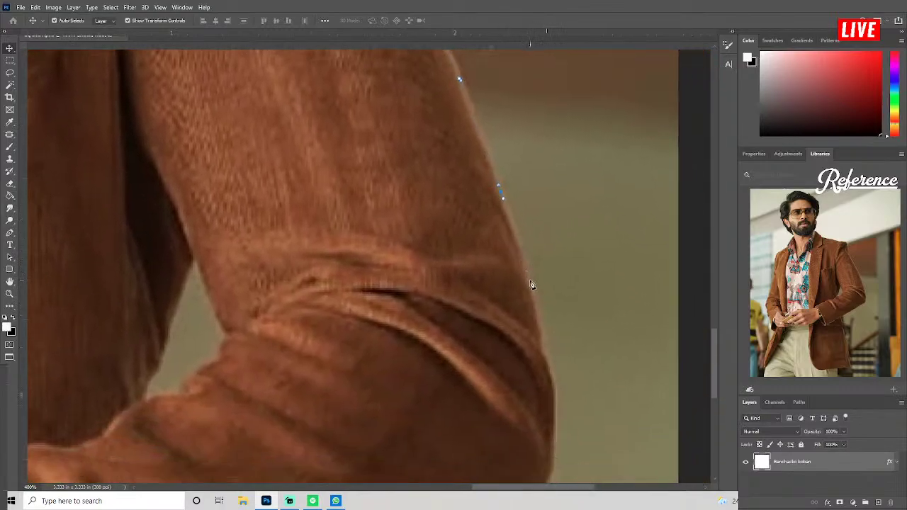
pyautogui.moveTo(542, 314)
pyautogui.mouseDown()
pyautogui.moveTo(532, 259)
pyautogui.moveTo(540, 232)
pyautogui.mouseUp()
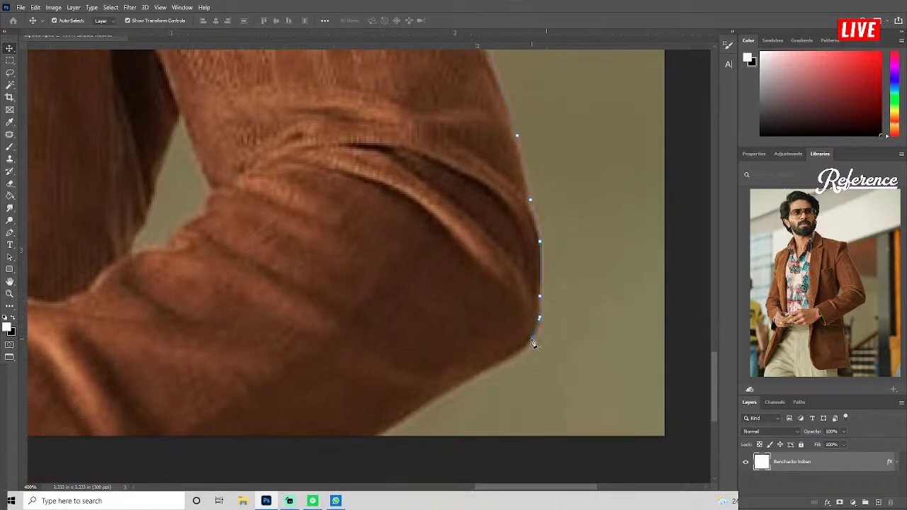
pyautogui.moveTo(534, 343); pyautogui.dragTo(539, 241)
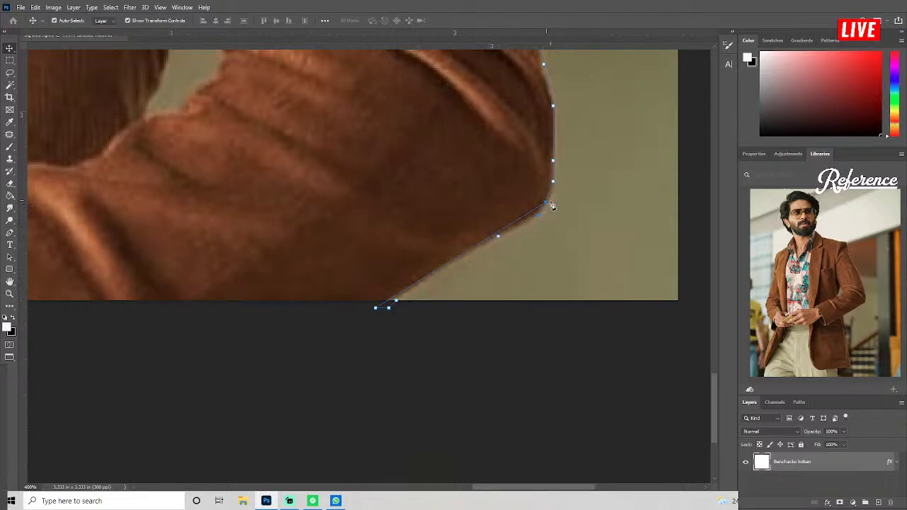
# Follow the jacket edge from the cuff back up the sleeve.
pyautogui.moveTo(554, 200); pyautogui.dragTo(497, 280)
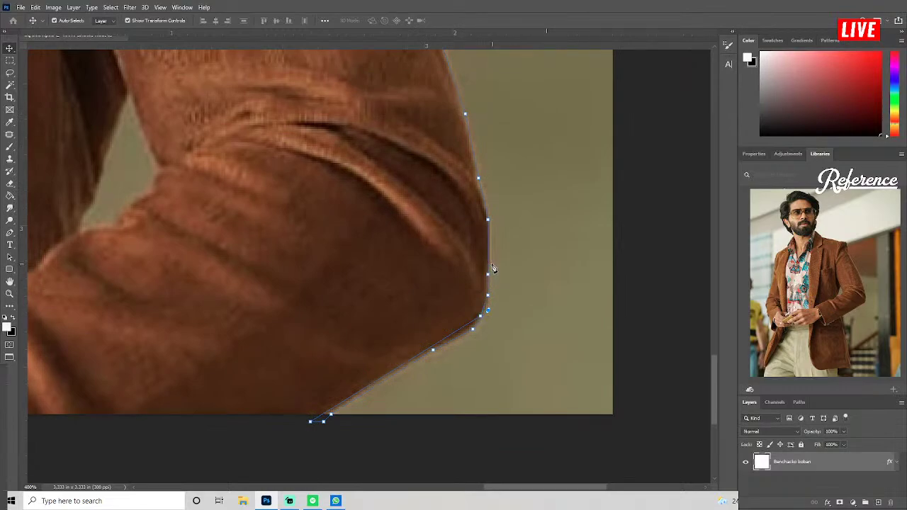
pyautogui.scroll(2, 500, 291)
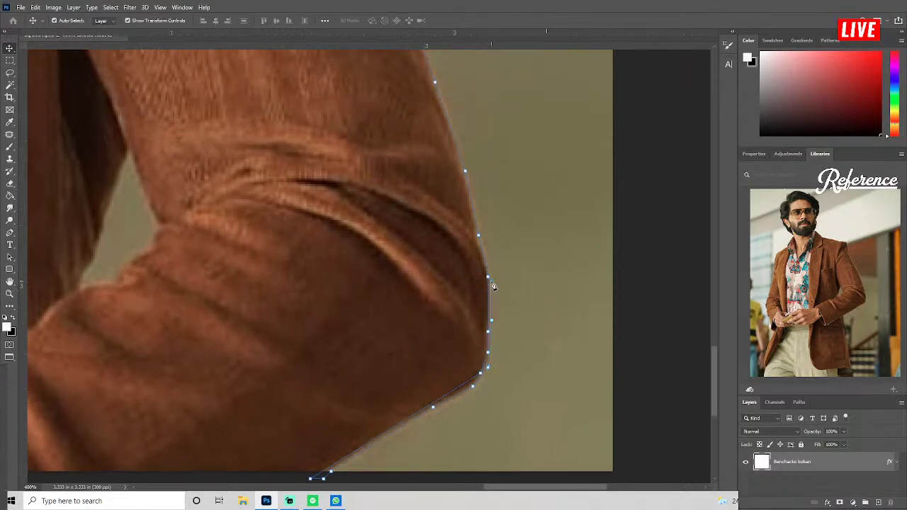
pyautogui.moveTo(482, 215); pyautogui.dragTo(476, 304)
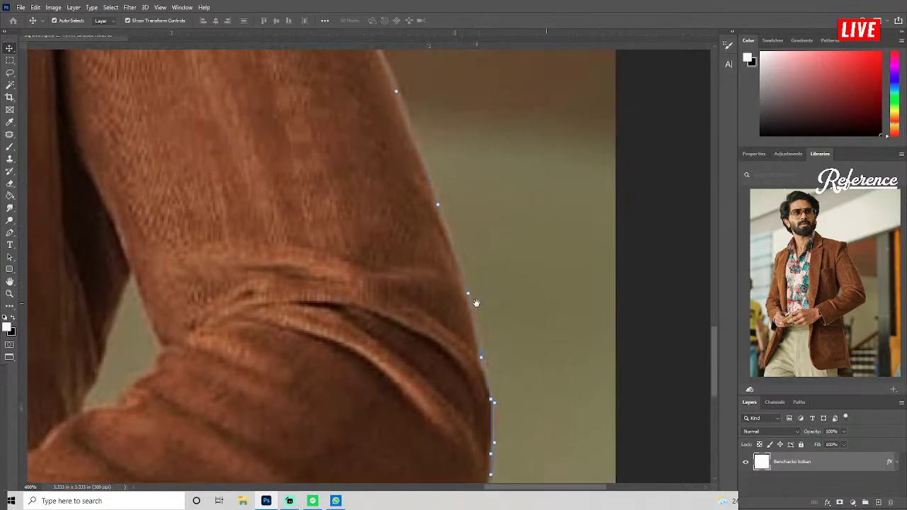
pyautogui.scroll(2, 468, 286)
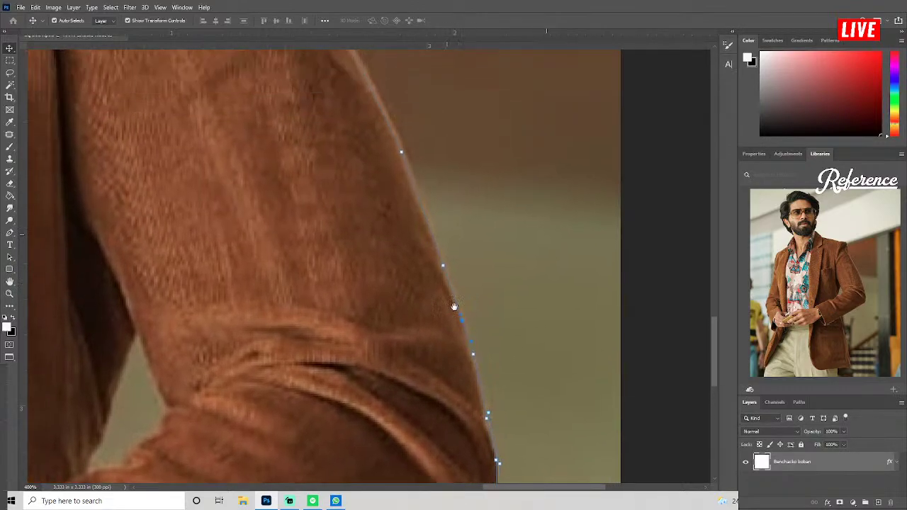
pyautogui.scroll(1, 457, 294)
pyautogui.moveTo(436, 230); pyautogui.dragTo(448, 338)
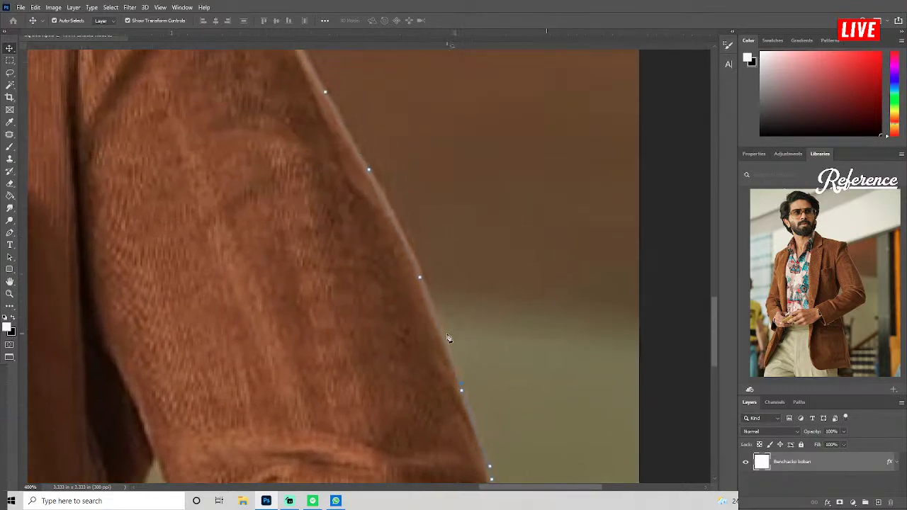
pyautogui.moveTo(406, 265); pyautogui.dragTo(427, 357)
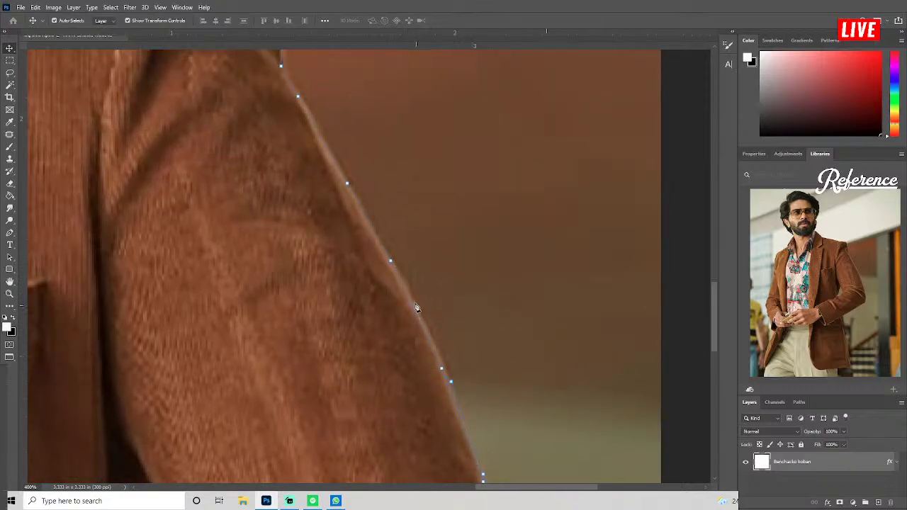
pyautogui.moveTo(362, 229); pyautogui.dragTo(387, 353)
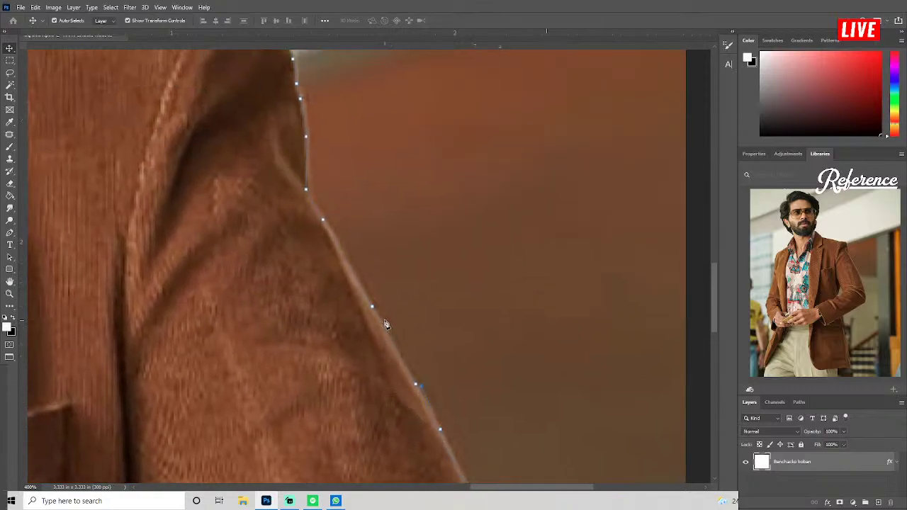
# Continue the outline across the shoulder to the collar and close it into a selection.
pyautogui.moveTo(362, 284); pyautogui.dragTo(426, 399)
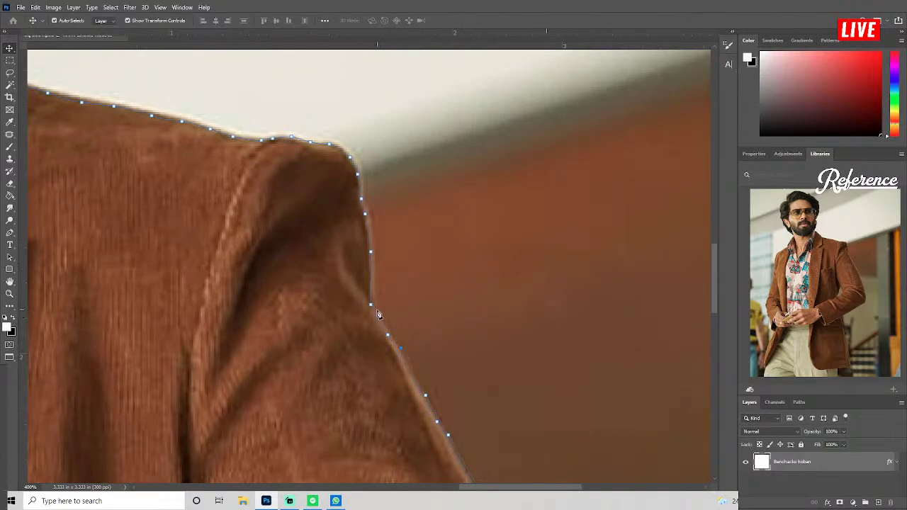
pyautogui.moveTo(373, 323); pyautogui.dragTo(451, 420)
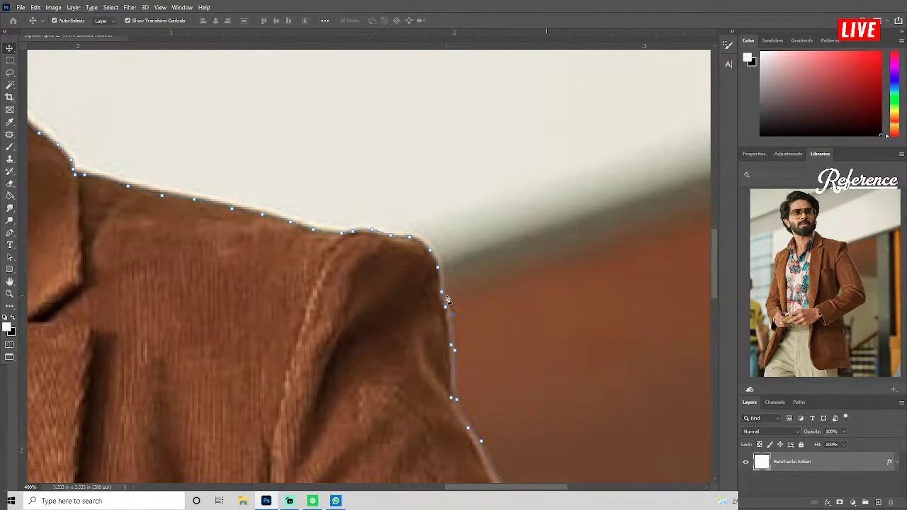
pyautogui.moveTo(364, 395); pyautogui.dragTo(429, 422)
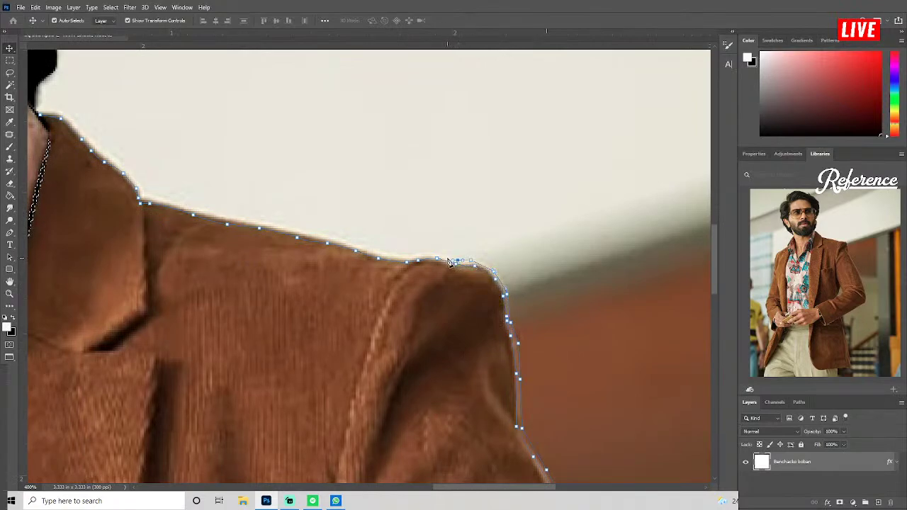
pyautogui.moveTo(364, 256); pyautogui.dragTo(439, 278)
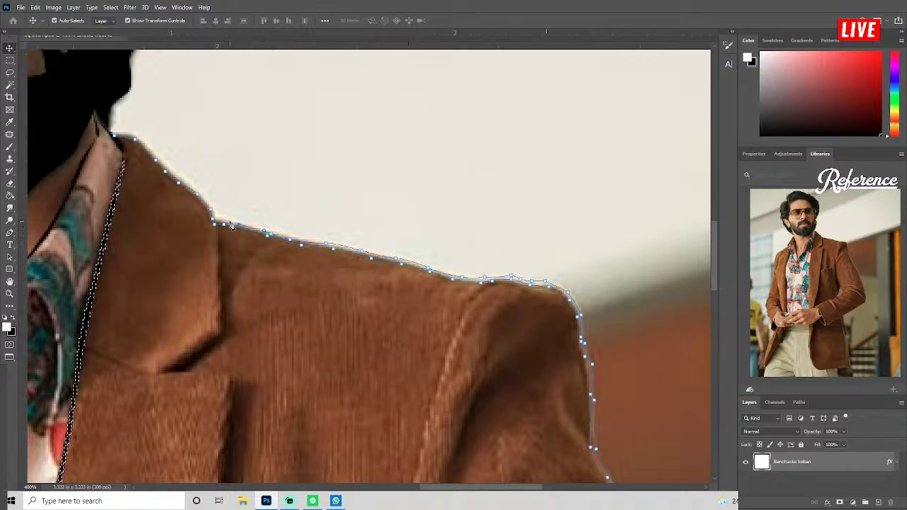
pyautogui.moveTo(220, 224); pyautogui.dragTo(457, 291)
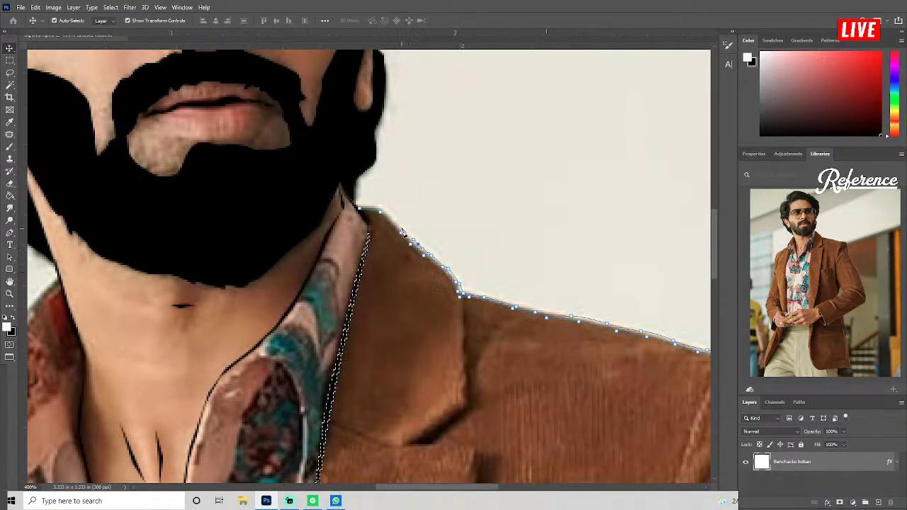
pyautogui.click(363, 209)
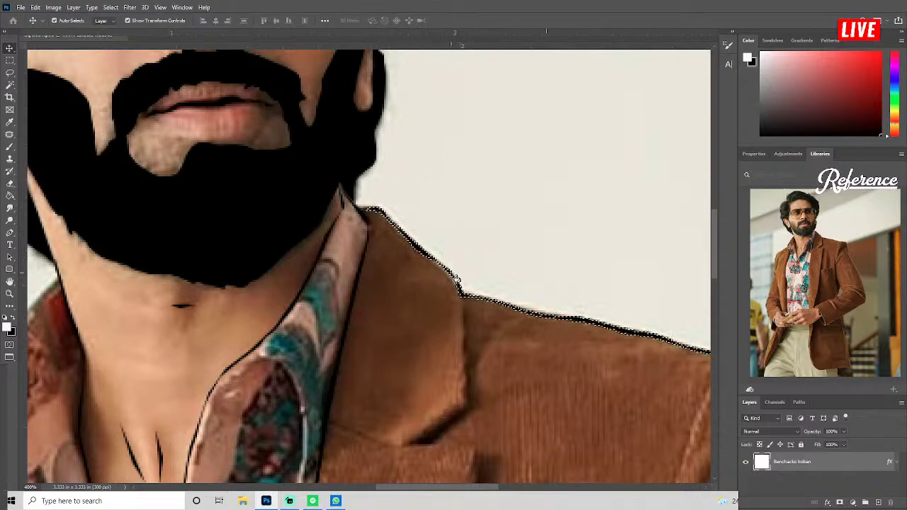
# Fit the image, zoom in on the neck and collar, and stroke the shoulder selection black.
pyautogui.hotkey('ctrl', '0')
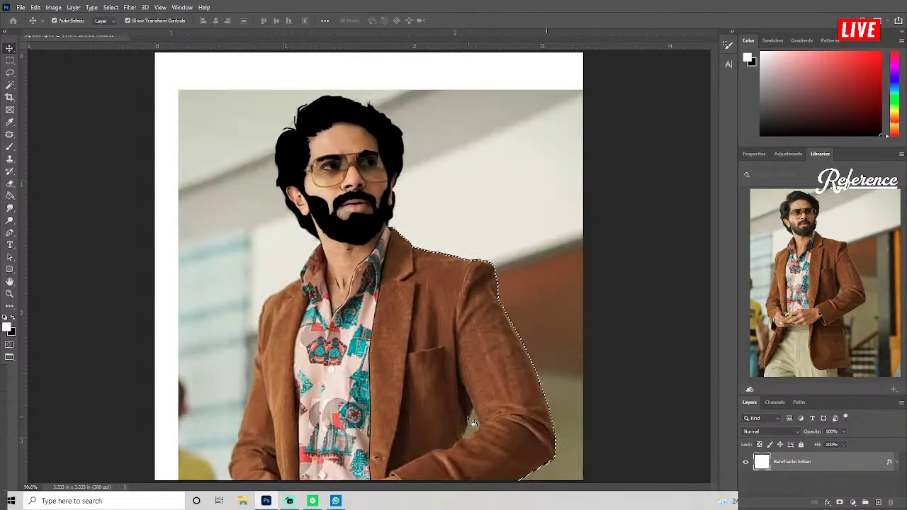
pyautogui.hotkey('ctrl', '+')
pyautogui.hotkey('ctrl', '+')
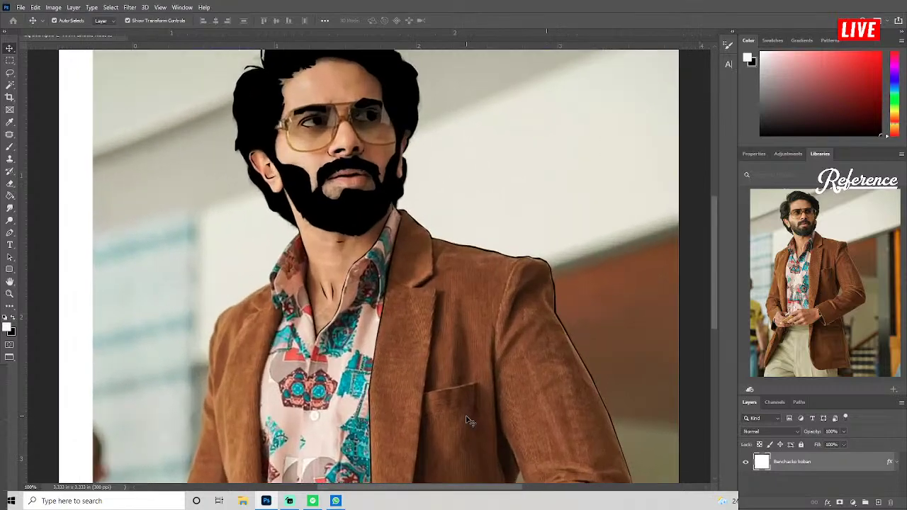
pyautogui.hotkey('ctrl', '+')
pyautogui.hotkey('ctrl', '+')
pyautogui.hotkey('ctrl', '+')
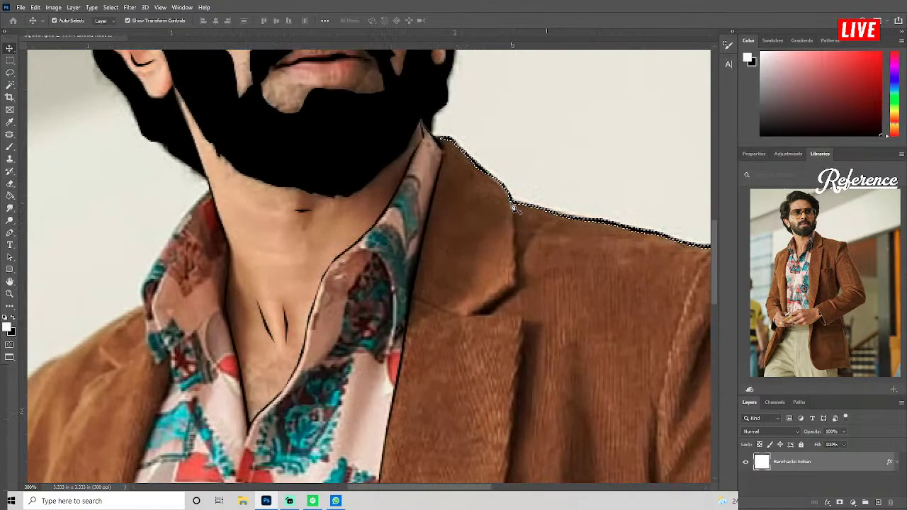
pyautogui.hotkey('ctrl', 'z')
pyautogui.hotkey('ctrl', '+')
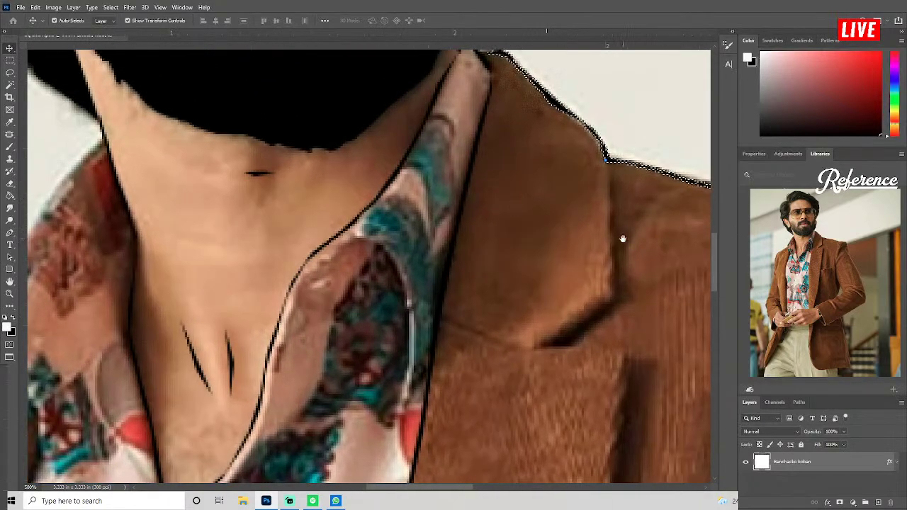
# Pen a closed path around the dark fold beside the lapel and fill it solid black.
pyautogui.hotkey('ctrl', '+')
pyautogui.click(524, 300)
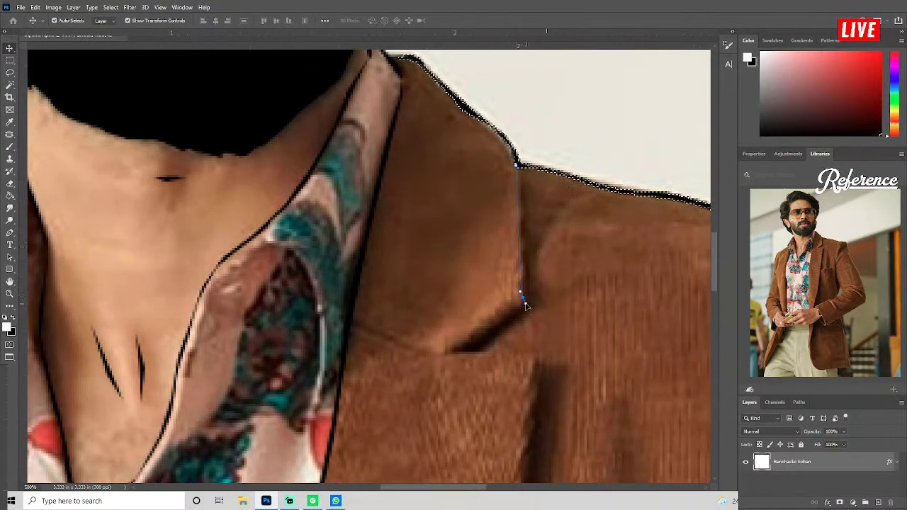
pyautogui.moveTo(525, 305); pyautogui.dragTo(523, 300)
pyautogui.moveTo(448, 352); pyautogui.dragTo(481, 352)
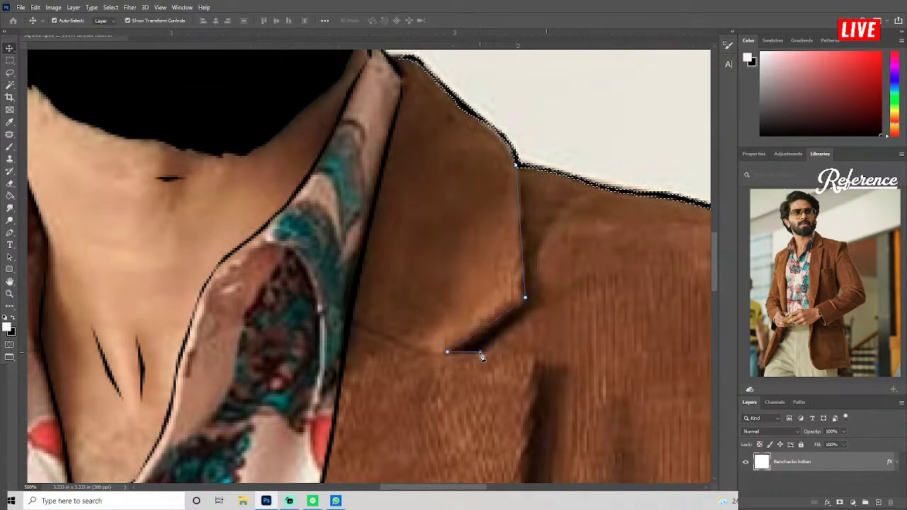
pyautogui.click(534, 305)
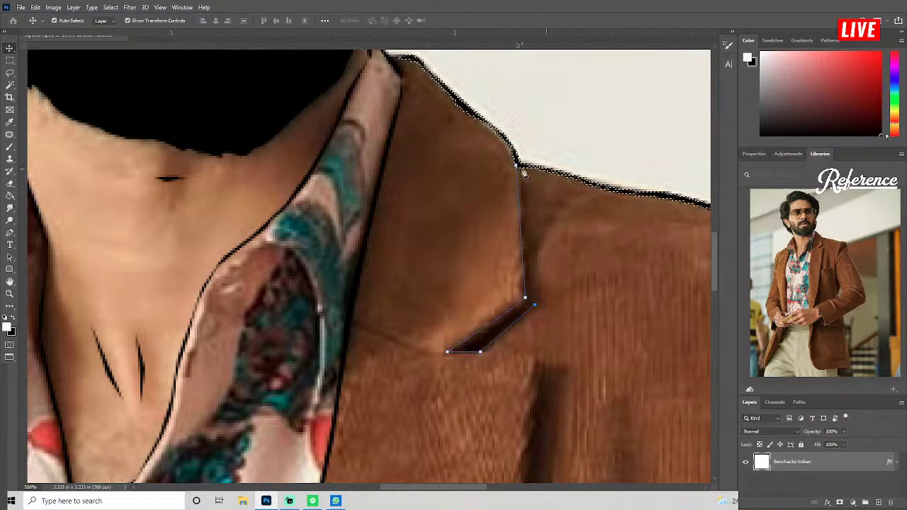
pyautogui.hotkey('ctrl', 'Return')
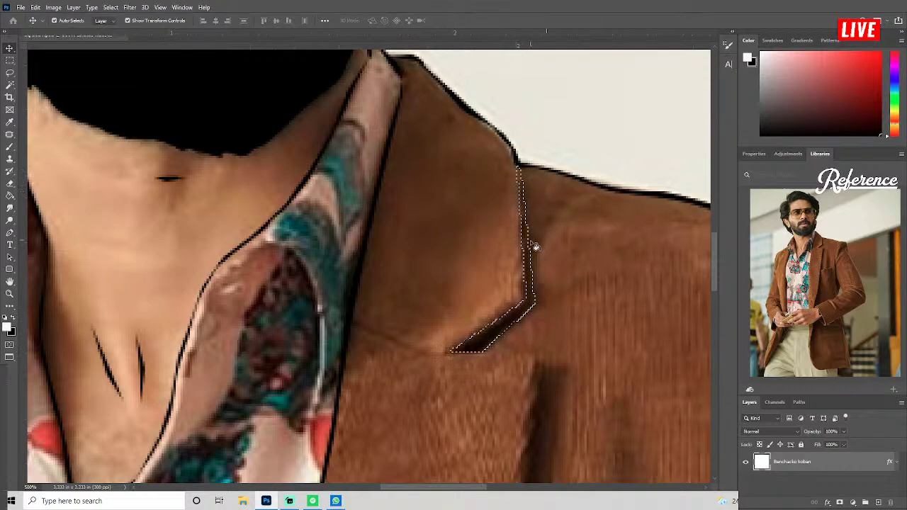
pyautogui.hotkey('ctrl', 'BackSpace')
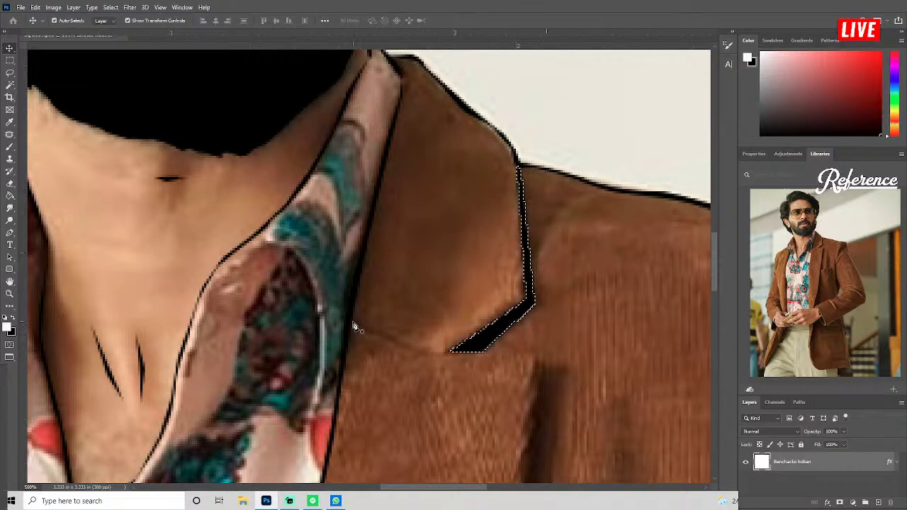
# Pen a path along the lapel's lower edge and load it as a selection.
pyautogui.click(535, 354)
pyautogui.hotkey('ctrl', 'Return')
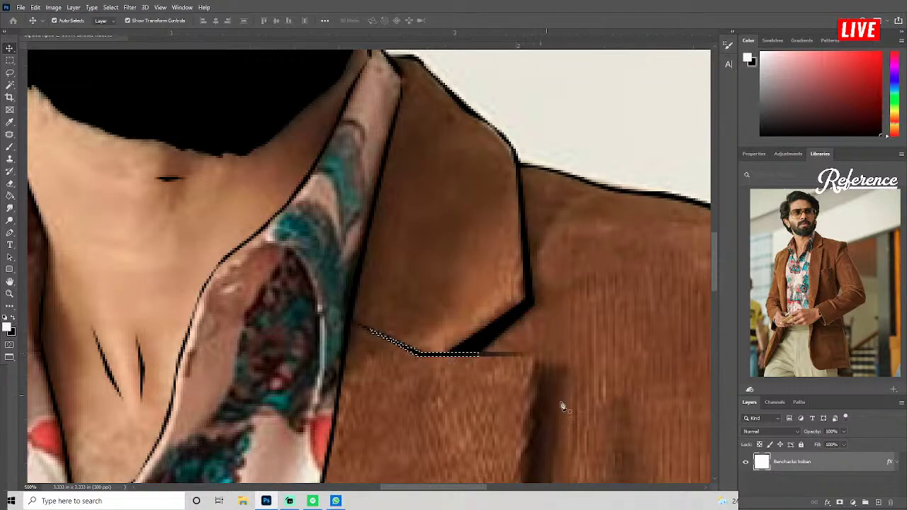
pyautogui.moveTo(561, 401)
pyautogui.mouseDown()
pyautogui.moveTo(506, 304)
pyautogui.moveTo(518, 142)
pyautogui.moveTo(468, 208)
pyautogui.moveTo(439, 306)
pyautogui.mouseUp()
pyautogui.scroll(-3, 506, 307)
pyautogui.scroll(3, 519, 141)
pyautogui.scroll(-3, 468, 208)
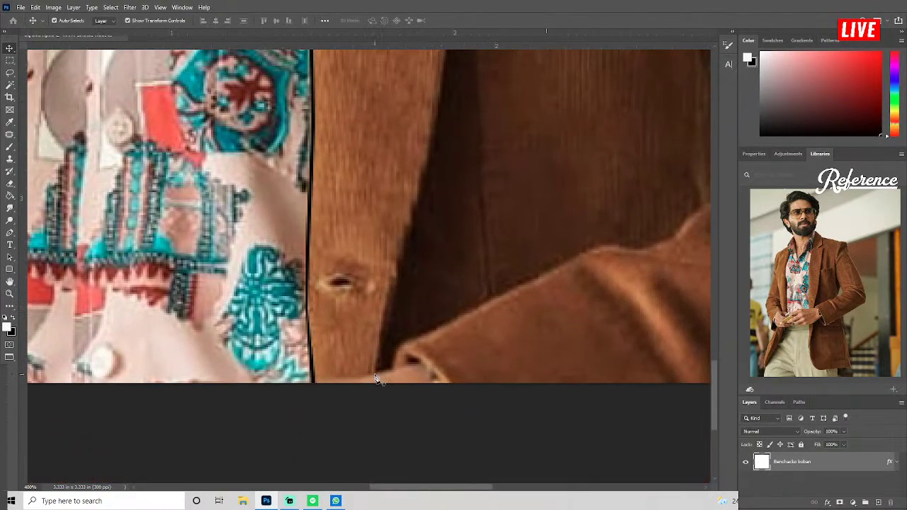
# Start a Pen path on the jacket's front edge and extend it up to the lapel corner.
pyautogui.click(428, 171)
pyautogui.scroll(3, 454, 233)
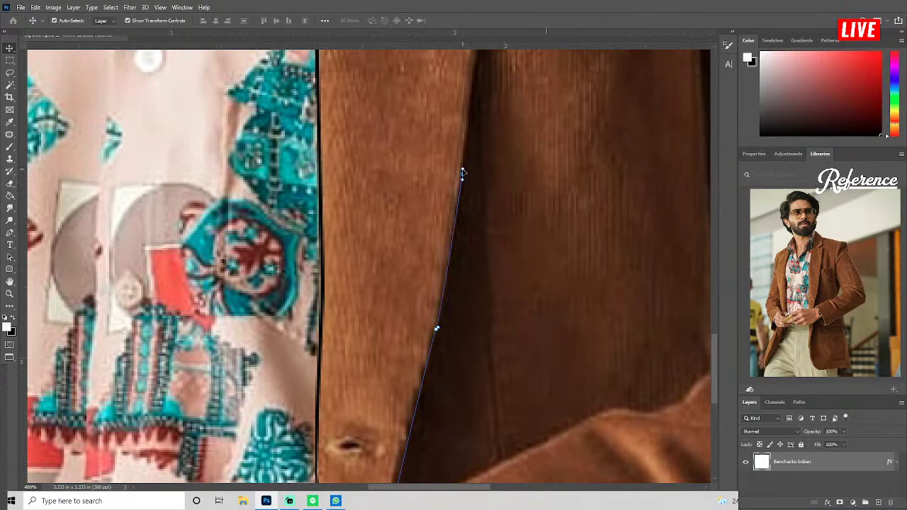
pyautogui.scroll(3, 462, 172)
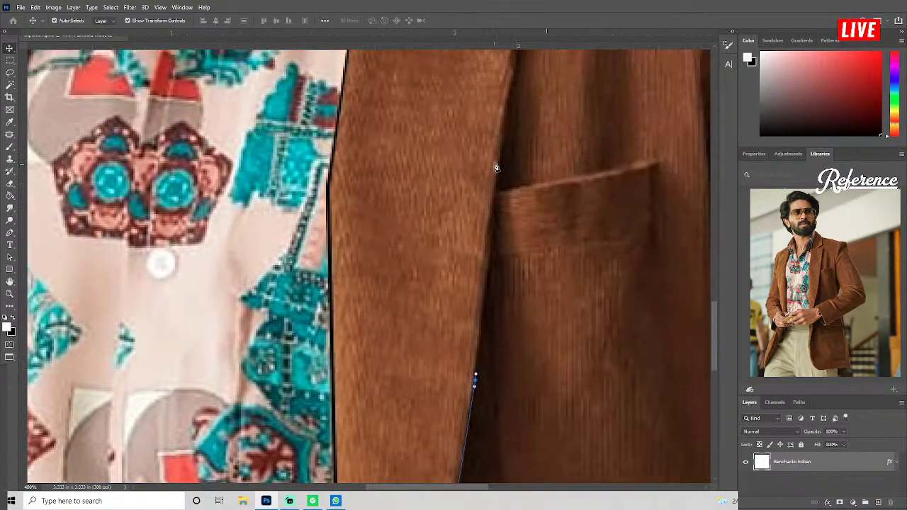
pyautogui.click(499, 139)
pyautogui.moveTo(506, 128); pyautogui.dragTo(504, 293)
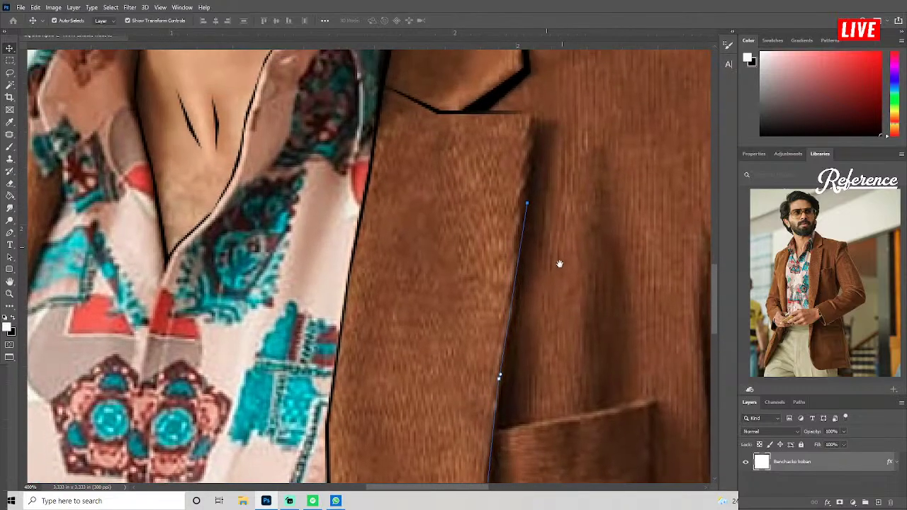
pyautogui.moveTo(561, 178); pyautogui.dragTo(501, 287)
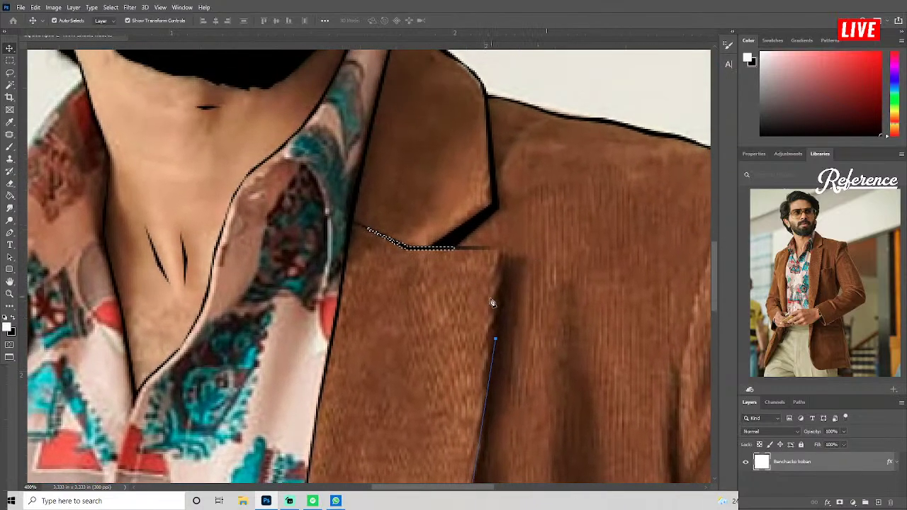
pyautogui.click(502, 266)
# Follow the lapel down past the pocket and load the path as a selection.
pyautogui.moveTo(502, 358); pyautogui.dragTo(510, 254)
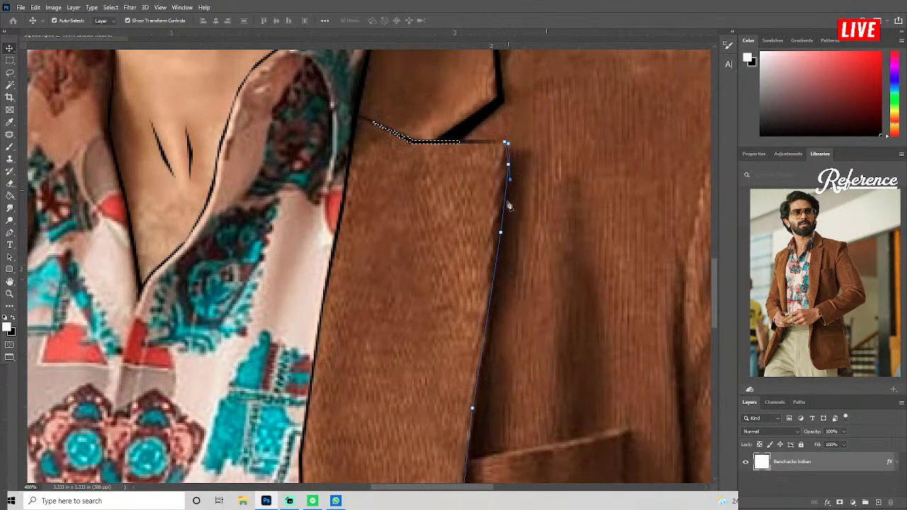
pyautogui.moveTo(476, 342); pyautogui.dragTo(484, 304)
pyautogui.scroll(-2, 496, 312)
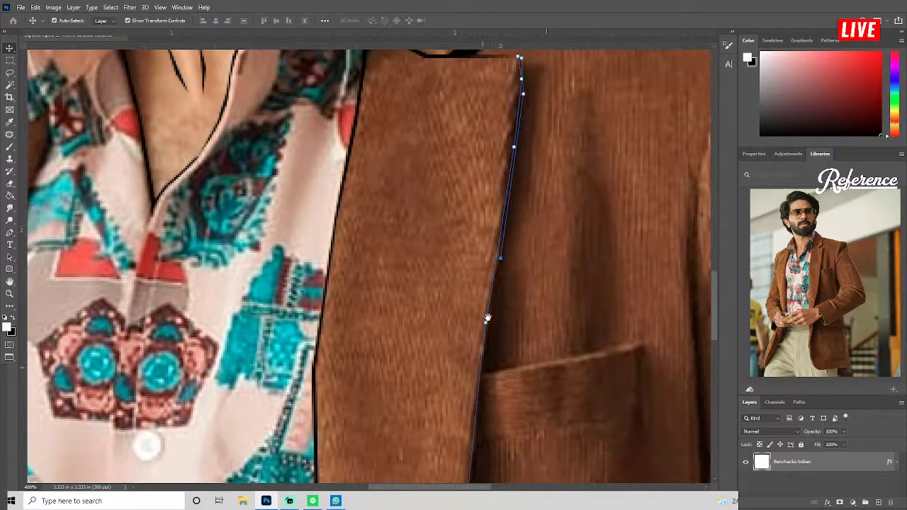
pyautogui.moveTo(485, 416); pyautogui.dragTo(498, 325)
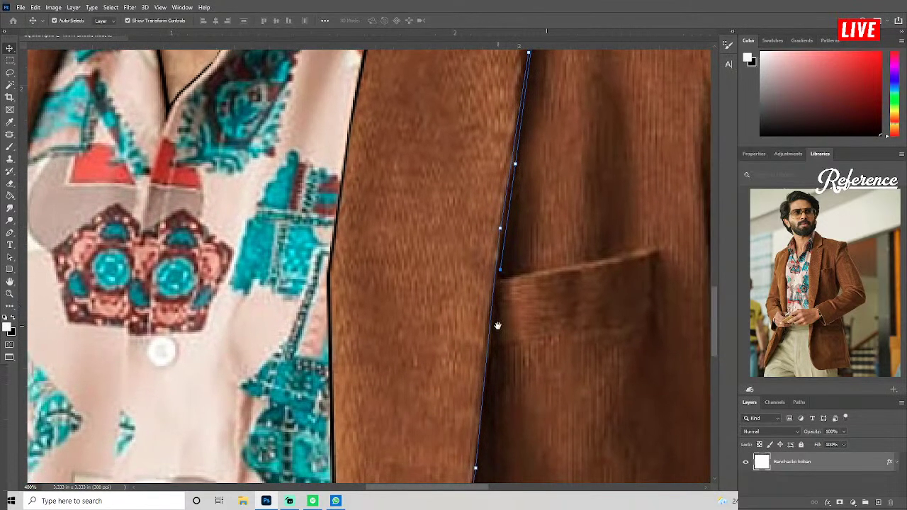
pyautogui.moveTo(494, 387)
pyautogui.mouseDown()
pyautogui.moveTo(506, 259)
pyautogui.moveTo(488, 335)
pyautogui.moveTo(479, 329)
pyautogui.moveTo(490, 299)
pyautogui.mouseUp()
pyautogui.moveTo(484, 343); pyautogui.dragTo(496, 257)
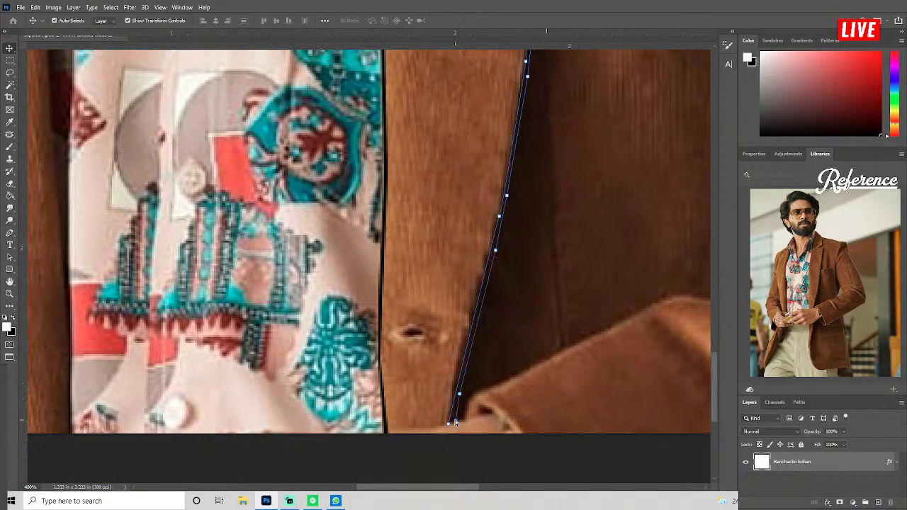
pyautogui.hotkey('ctrl', 'Return')
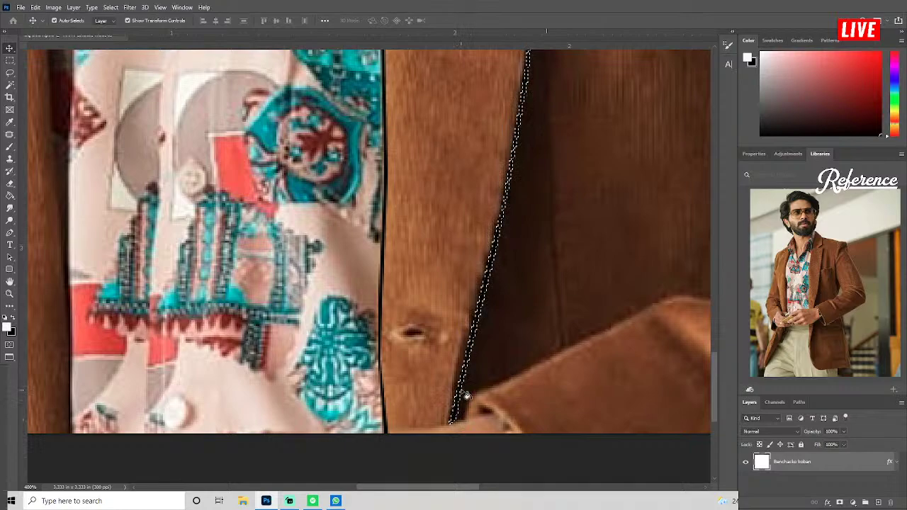
pyautogui.moveTo(466, 394)
pyautogui.mouseDown()
pyautogui.moveTo(477, 385)
pyautogui.moveTo(486, 262)
pyautogui.moveTo(425, 310)
pyautogui.moveTo(414, 390)
pyautogui.moveTo(410, 362)
pyautogui.mouseUp()
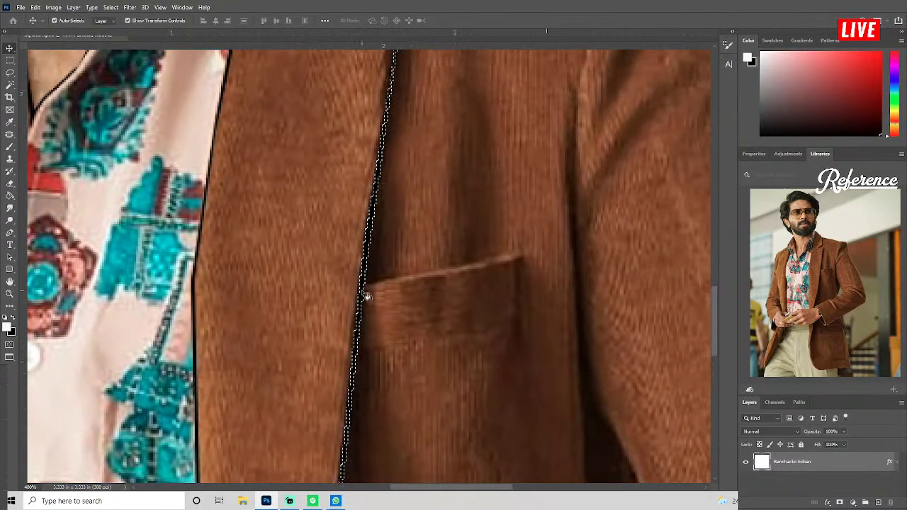
# Pen-trace the pocket's top edge and fill the selection black.
pyautogui.click(364, 288)
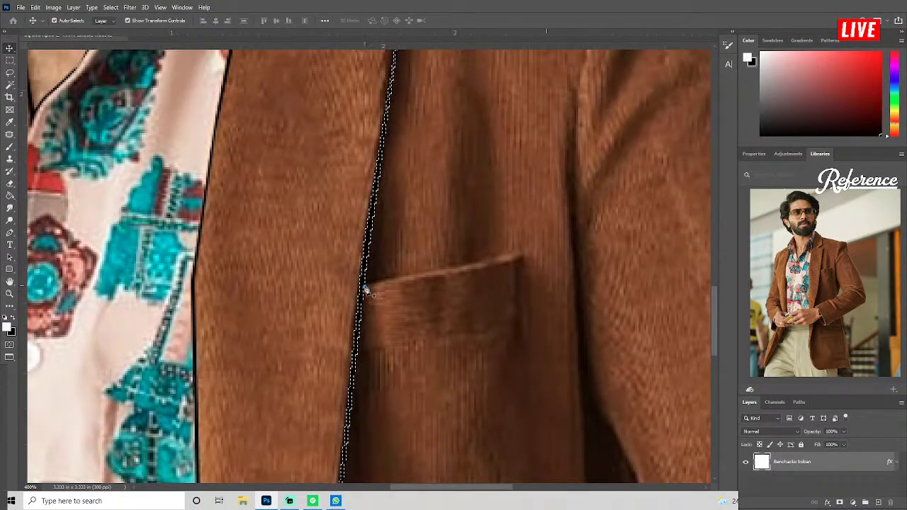
pyautogui.click(480, 264)
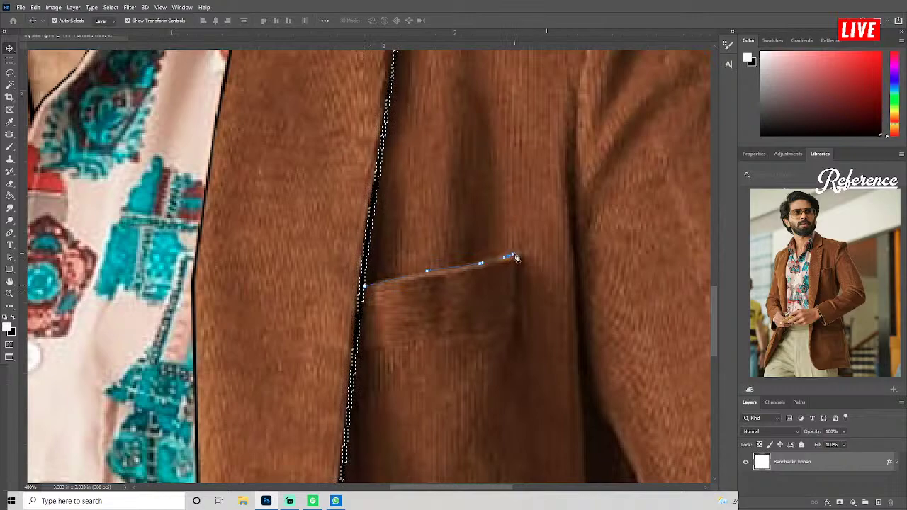
pyautogui.moveTo(517, 258); pyautogui.dragTo(521, 255)
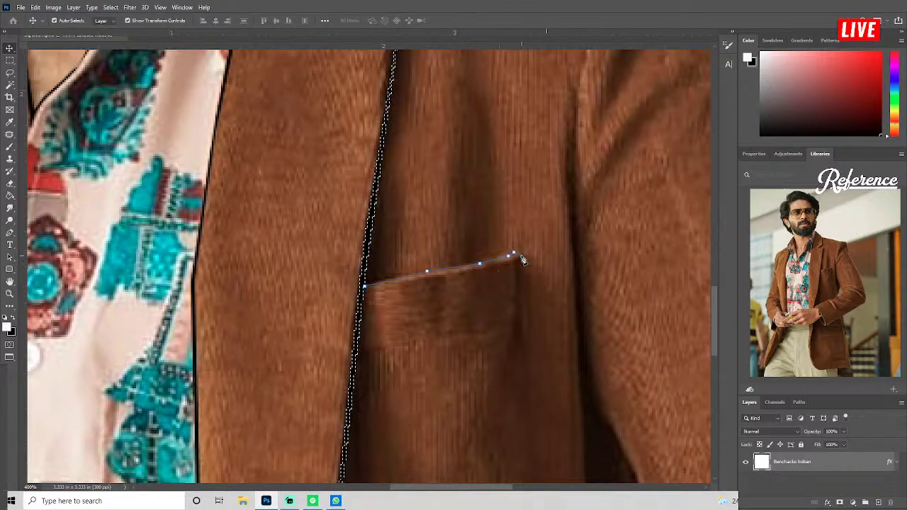
pyautogui.click(466, 272)
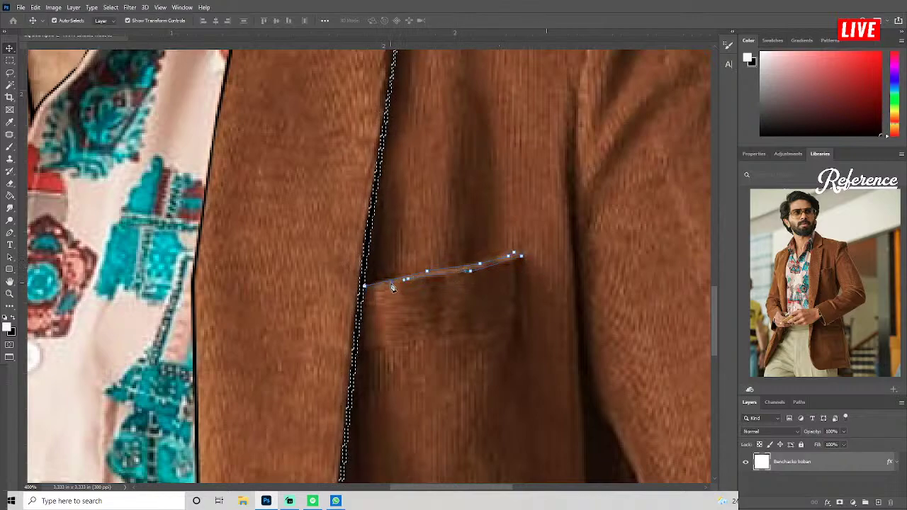
pyautogui.hotkey('ctrl', 'Return')
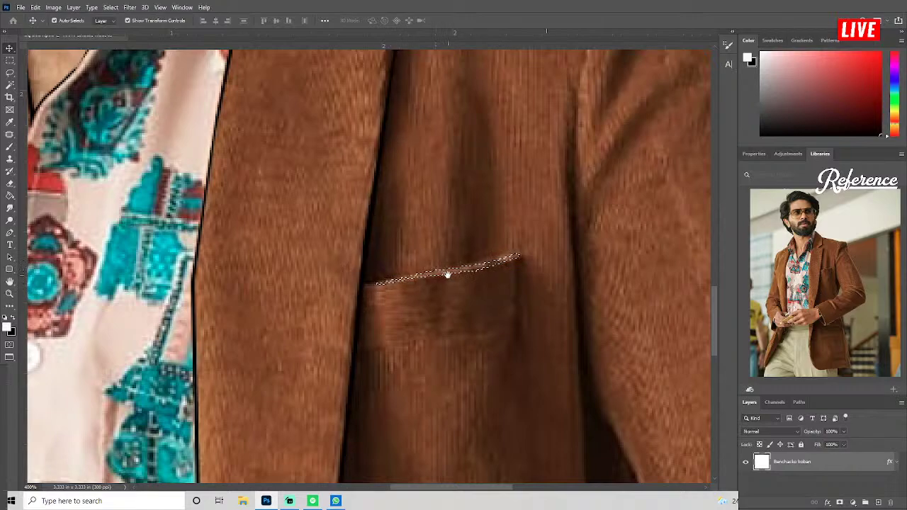
pyautogui.hotkey('ctrl', 'BackSpace')
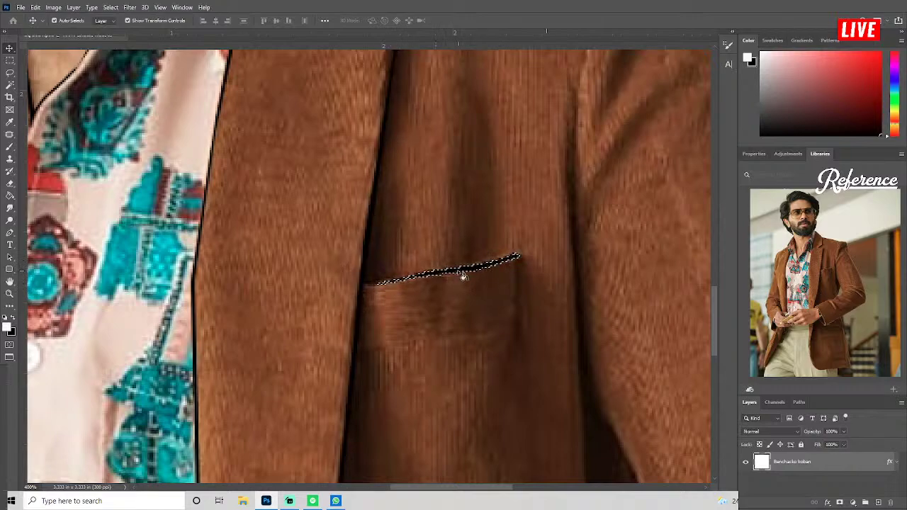
# Lasso a thin strip down the pocket's right side and fill it black.
pyautogui.click(518, 258)
pyautogui.click(520, 329)
pyautogui.click(517, 285)
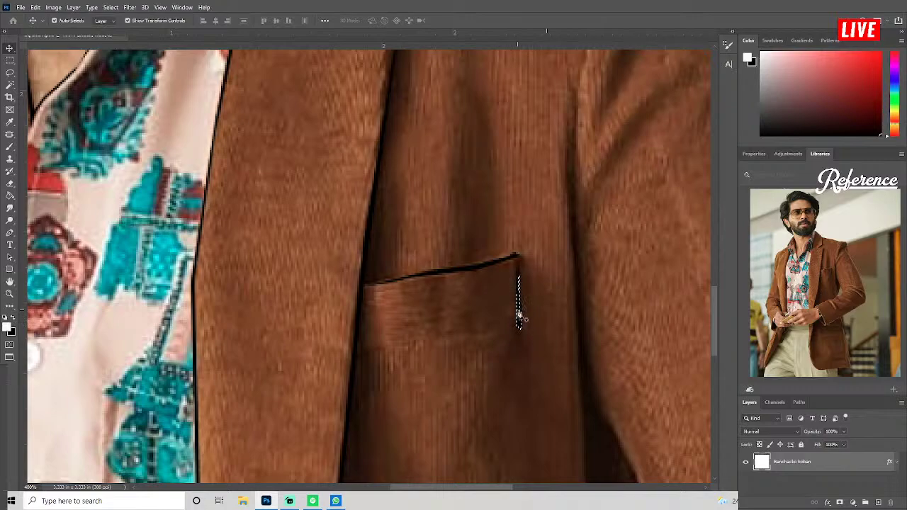
pyautogui.hotkey('alt', 'BackSpace')
pyautogui.hotkey('ctrl', 'd')
pyautogui.moveTo(528, 381); pyautogui.dragTo(488, 283)
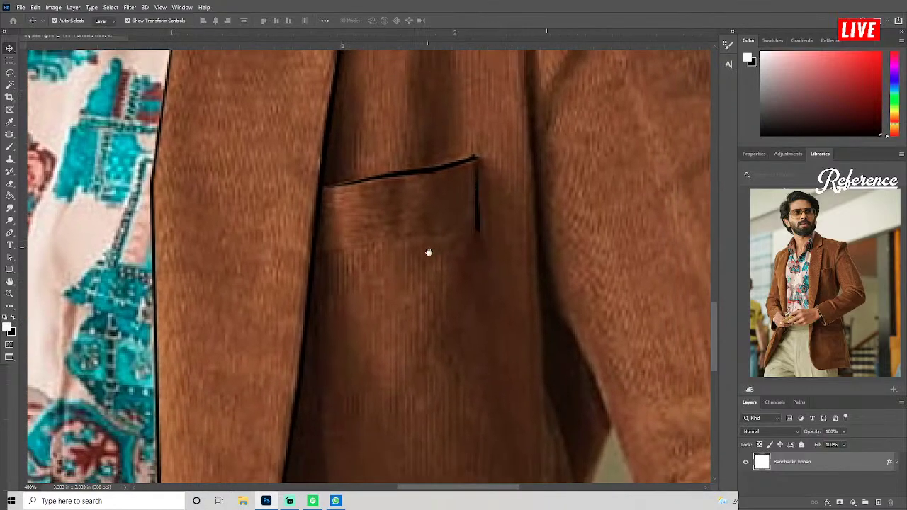
pyautogui.hotkey('ctrl', 'z')
# Trace a path along the pocket's lower edge and load it as a selection.
pyautogui.moveTo(367, 253); pyautogui.dragTo(471, 238)
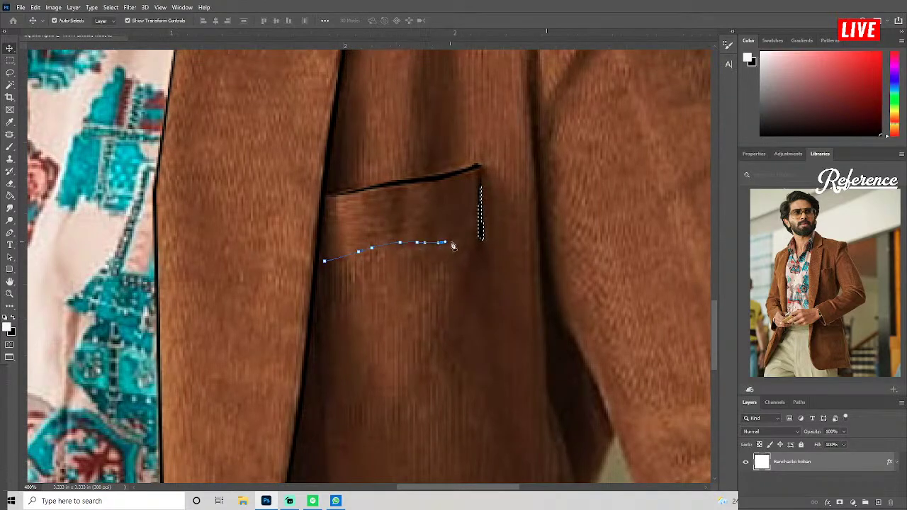
pyautogui.click(446, 244)
pyautogui.click(404, 244)
pyautogui.hotkey('ctrl', 'Return')
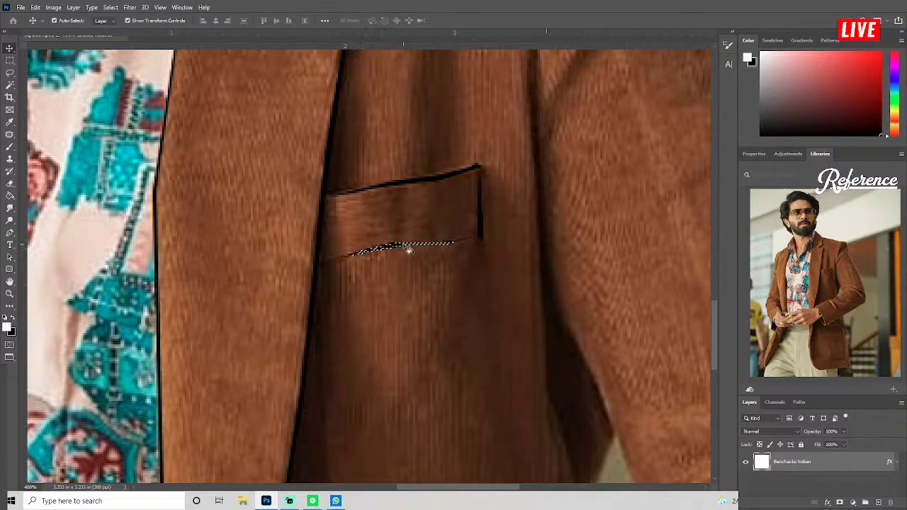
pyautogui.moveTo(458, 324)
pyautogui.mouseDown()
pyautogui.moveTo(459, 209)
pyautogui.moveTo(391, 233)
pyautogui.moveTo(375, 168)
pyautogui.moveTo(356, 239)
pyautogui.moveTo(401, 192)
pyautogui.moveTo(421, 226)
pyautogui.moveTo(447, 234)
pyautogui.mouseUp()
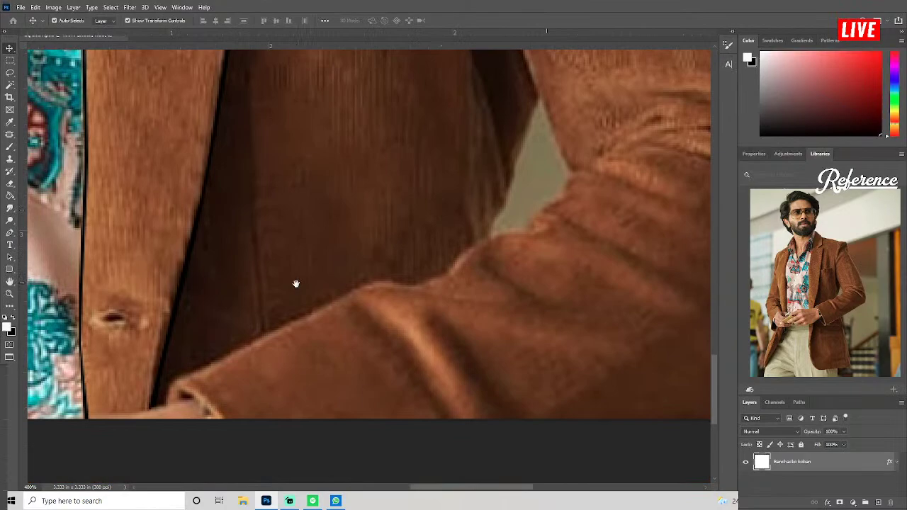
# Pen-trace the sleeve's top edge from the jacket front to the background.
pyautogui.click(165, 407)
pyautogui.click(173, 382)
pyautogui.click(228, 354)
pyautogui.click(304, 317)
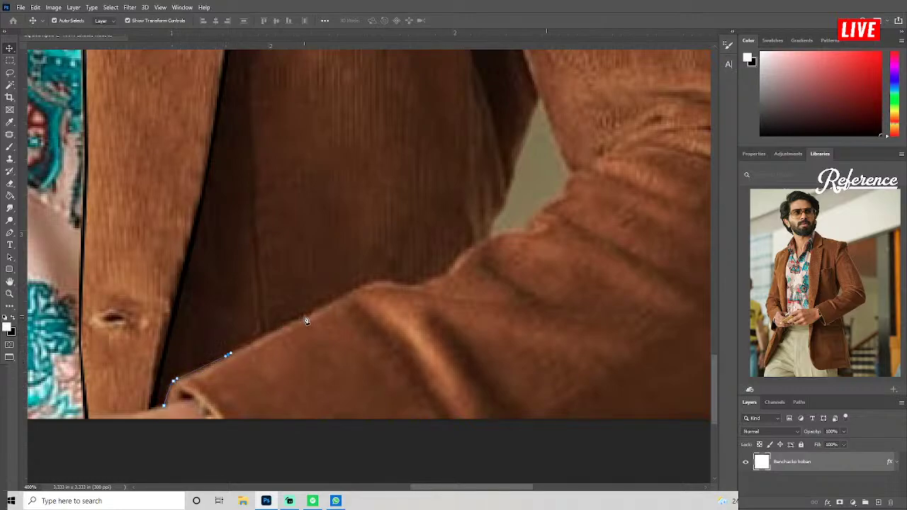
pyautogui.scroll(2, 348, 326)
pyautogui.click(350, 328)
pyautogui.click(367, 326)
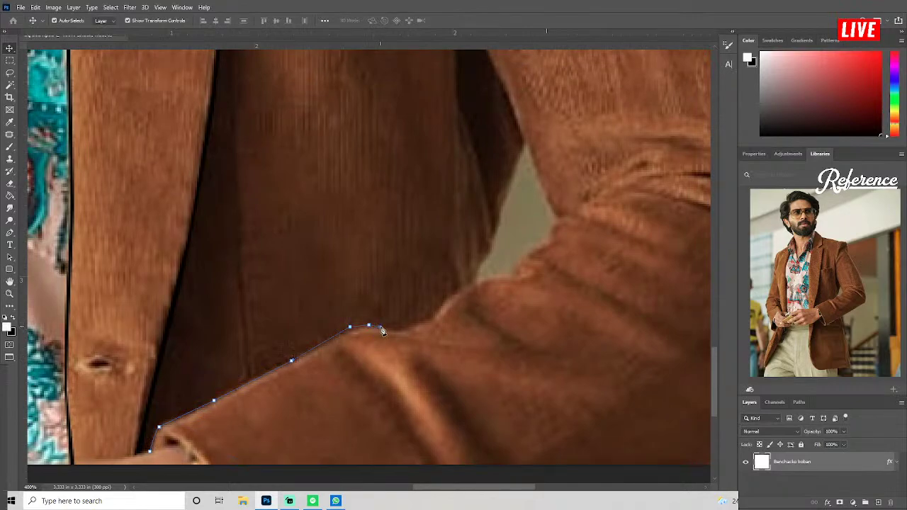
pyautogui.click(398, 329)
pyautogui.click(432, 316)
# Extend the path up beside the background gap along the dark jacket edge.
pyautogui.moveTo(447, 304); pyautogui.dragTo(420, 335)
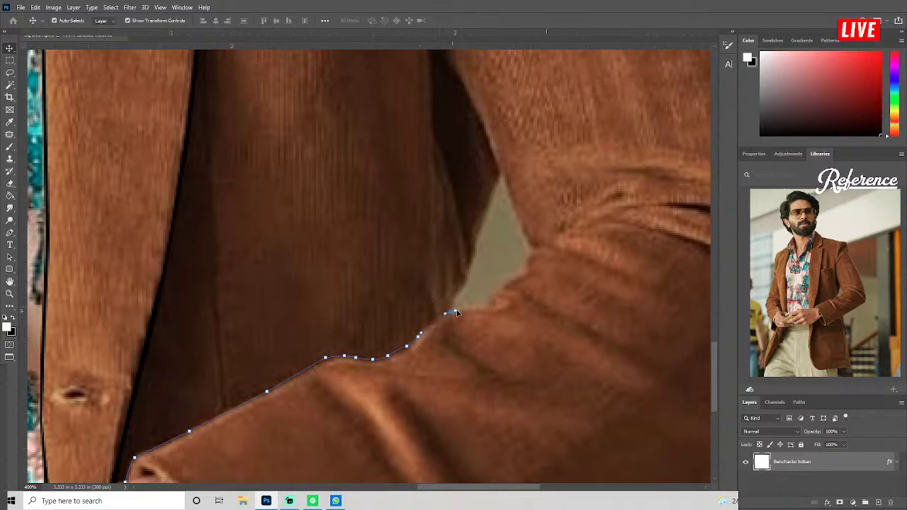
pyautogui.click(503, 286)
pyautogui.click(510, 282)
pyautogui.click(528, 270)
pyautogui.click(528, 259)
pyautogui.moveTo(526, 262); pyautogui.dragTo(542, 314)
pyautogui.click(519, 234)
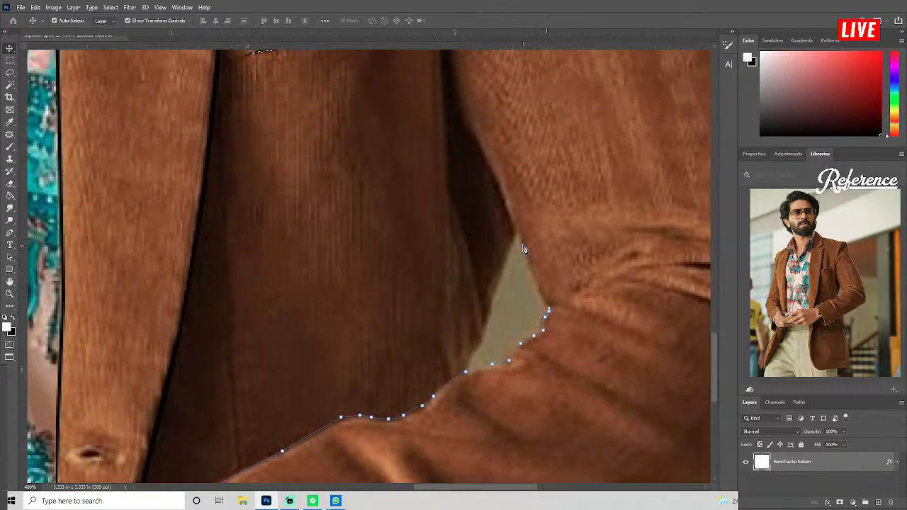
pyautogui.moveTo(507, 247)
pyautogui.mouseDown()
pyautogui.moveTo(538, 346)
pyautogui.moveTo(535, 387)
pyautogui.mouseUp()
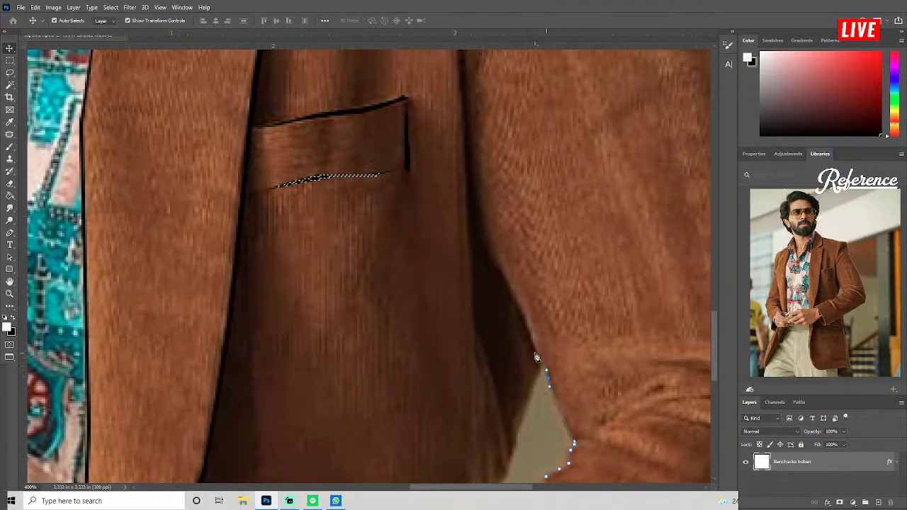
pyautogui.click(530, 332)
pyautogui.moveTo(506, 284)
pyautogui.mouseDown()
pyautogui.moveTo(509, 427)
pyautogui.moveTo(490, 231)
pyautogui.moveTo(502, 206)
pyautogui.mouseUp()
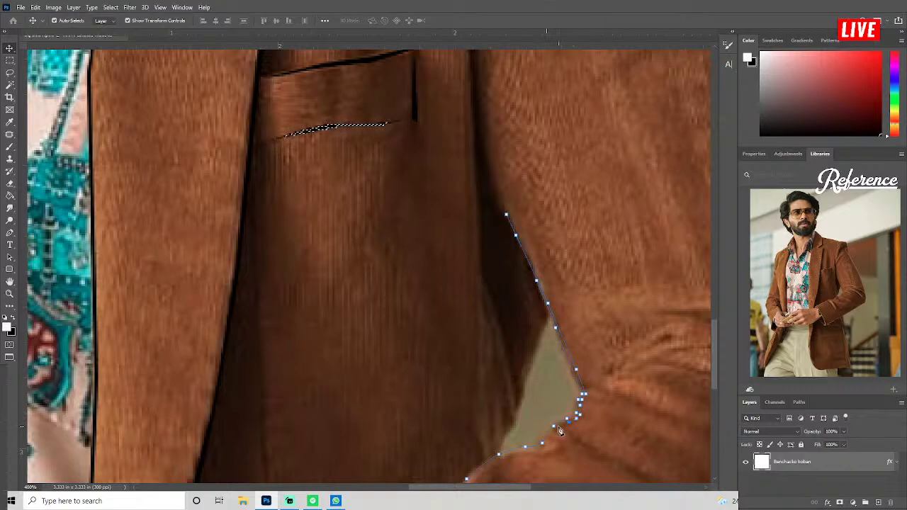
# Bring the path back along the sleeve's bumpy lower curve and load it as a selection.
pyautogui.moveTo(552, 441); pyautogui.dragTo(559, 386)
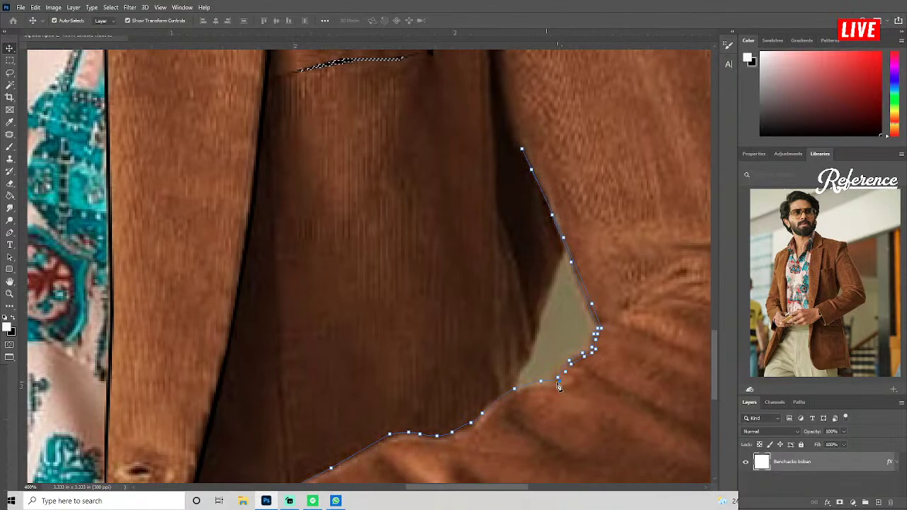
pyautogui.click(525, 388)
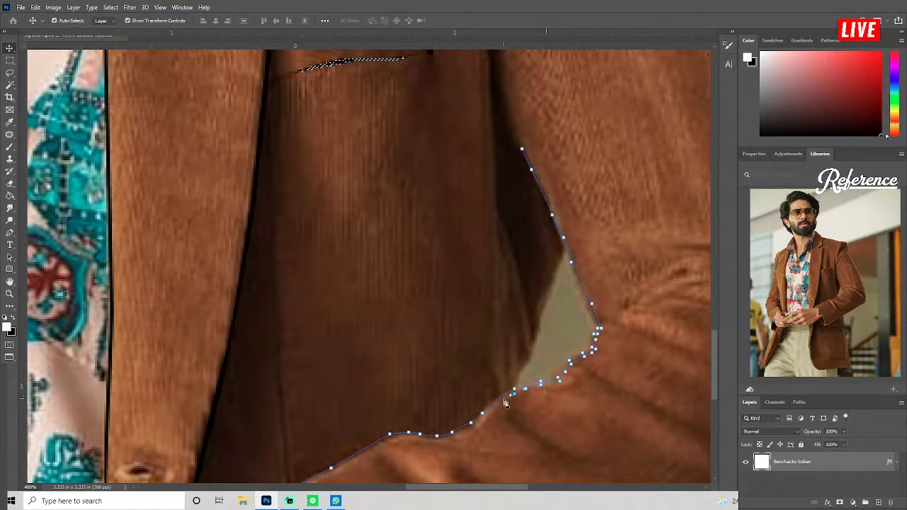
pyautogui.click(502, 401)
pyautogui.click(476, 424)
pyautogui.click(457, 435)
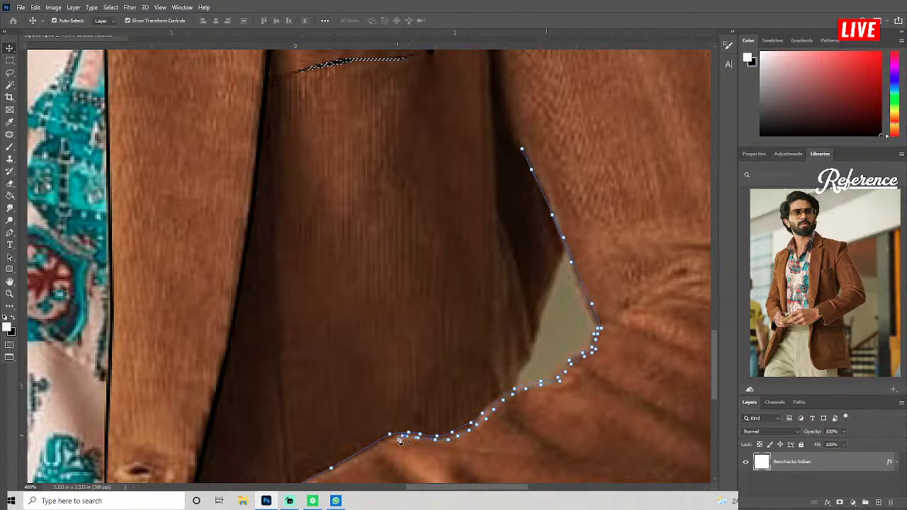
pyautogui.moveTo(383, 438); pyautogui.dragTo(443, 368)
pyautogui.click(436, 380)
pyautogui.click(427, 383)
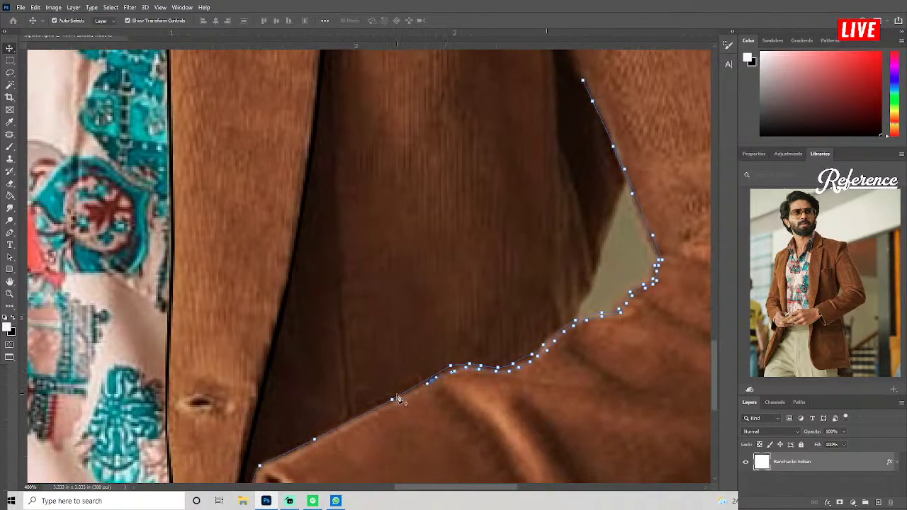
pyautogui.click(398, 401)
pyautogui.click(357, 422)
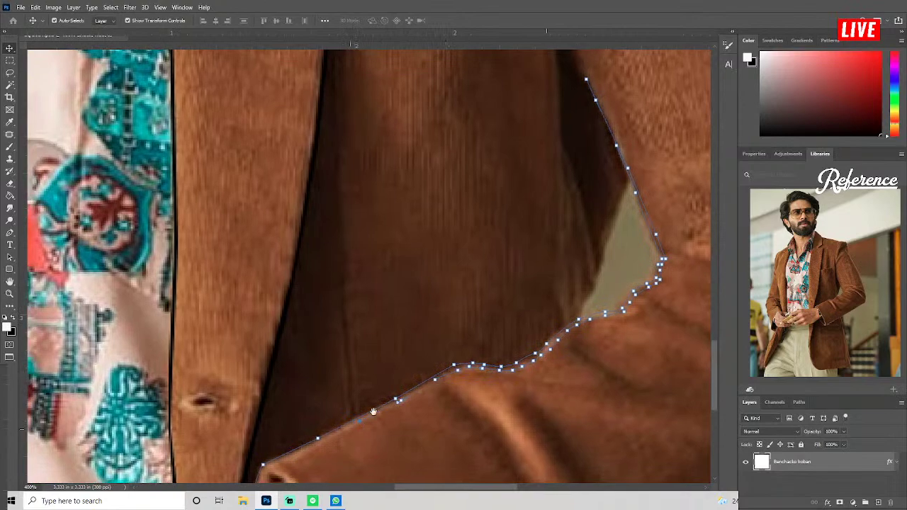
pyautogui.moveTo(358, 426); pyautogui.dragTo(397, 388)
pyautogui.click(330, 414)
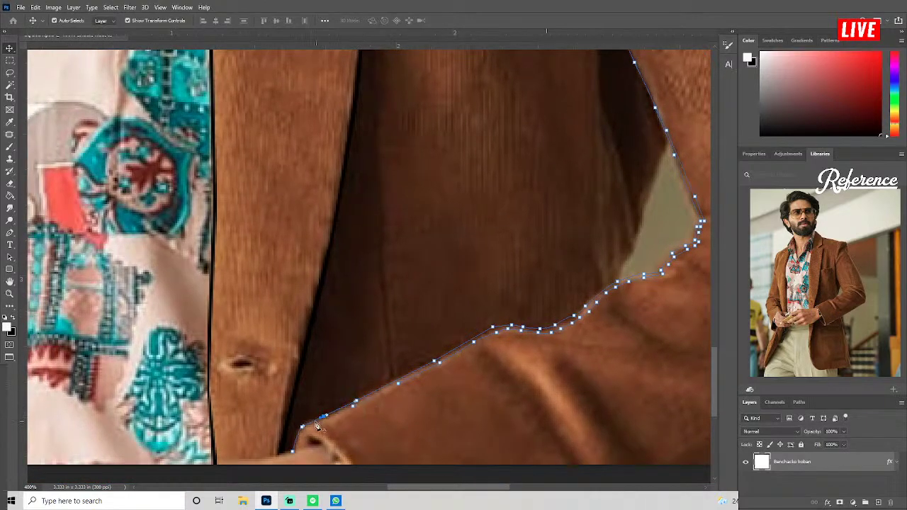
pyautogui.click(315, 423)
pyautogui.hotkey('ctrl', 'Return')
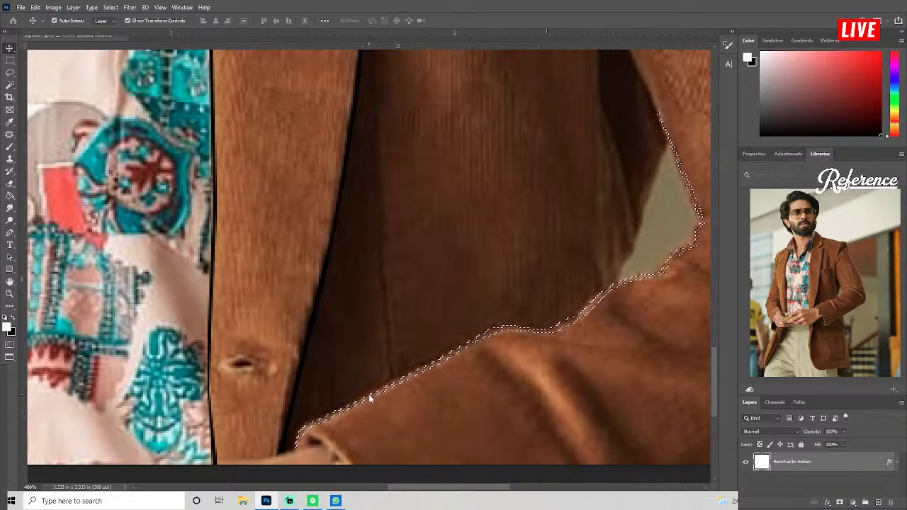
pyautogui.moveTo(631, 304); pyautogui.dragTo(600, 353)
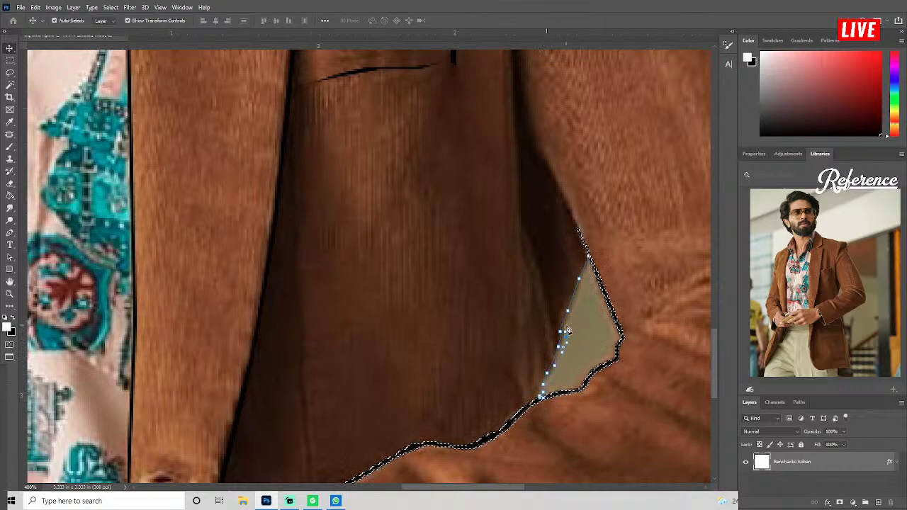
pyautogui.click(588, 270)
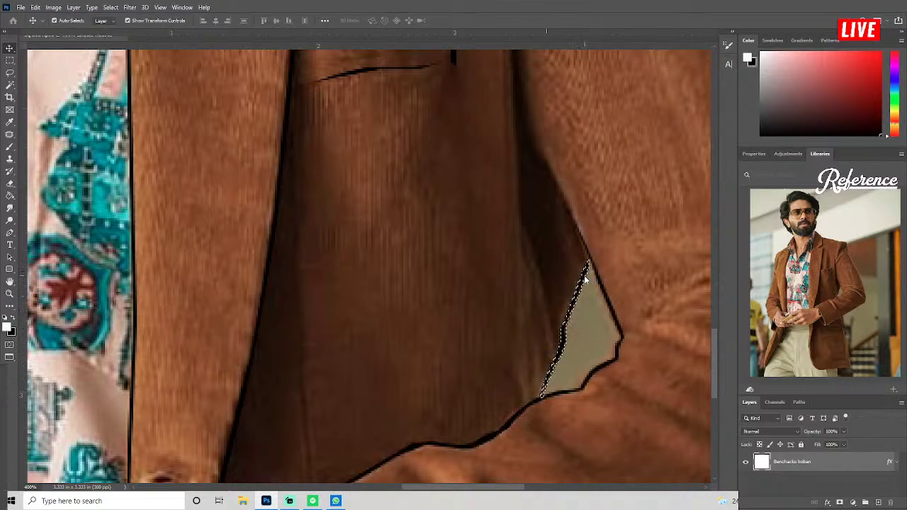
pyautogui.moveTo(553, 320); pyautogui.dragTo(500, 229)
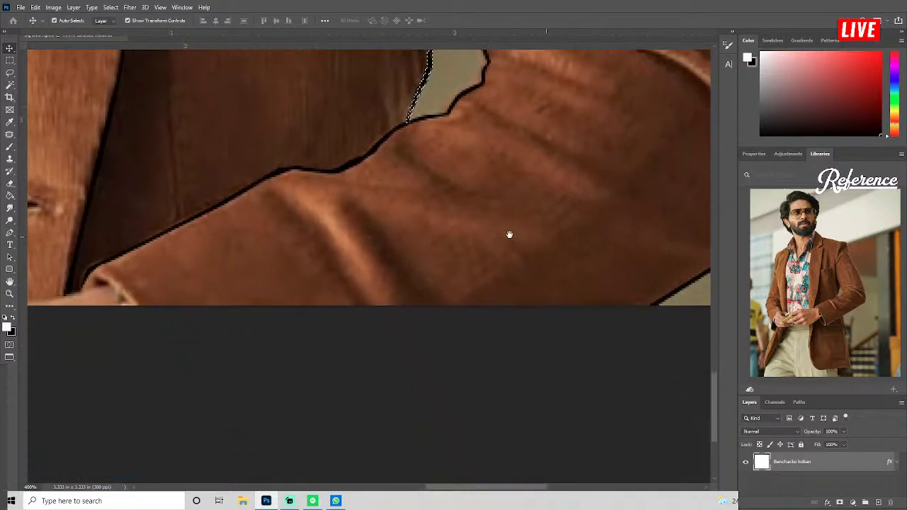
pyautogui.hscroll(-5, 476, 306)
pyautogui.hscroll(-5, 486, 352)
pyautogui.hscroll(-5, 478, 318)
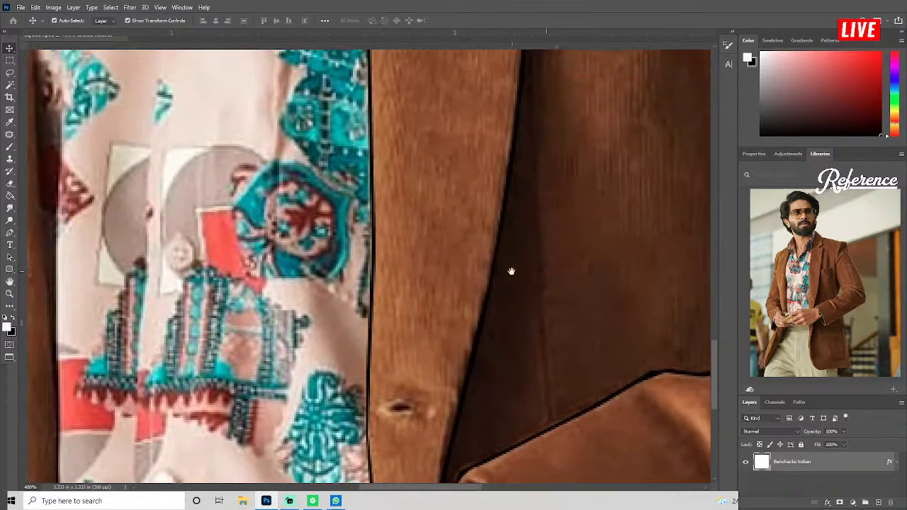
pyautogui.scroll(-2, 494, 305)
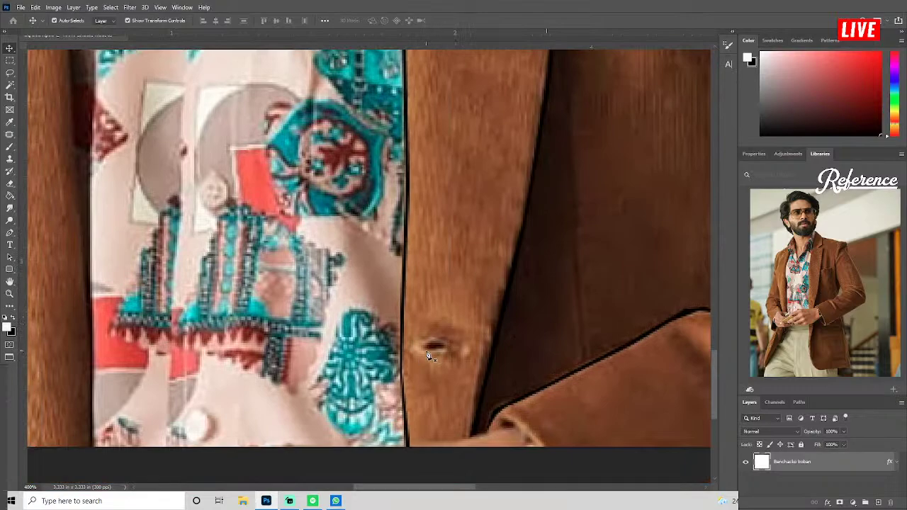
pyautogui.moveTo(421, 352)
pyautogui.mouseDown()
pyautogui.moveTo(438, 351)
pyautogui.moveTo(426, 348)
pyautogui.mouseUp()
pyautogui.hscroll(-5, 443, 355)
pyautogui.scroll(-2, 445, 362)
pyautogui.scroll(3, 447, 365)
pyautogui.scroll(3, 395, 389)
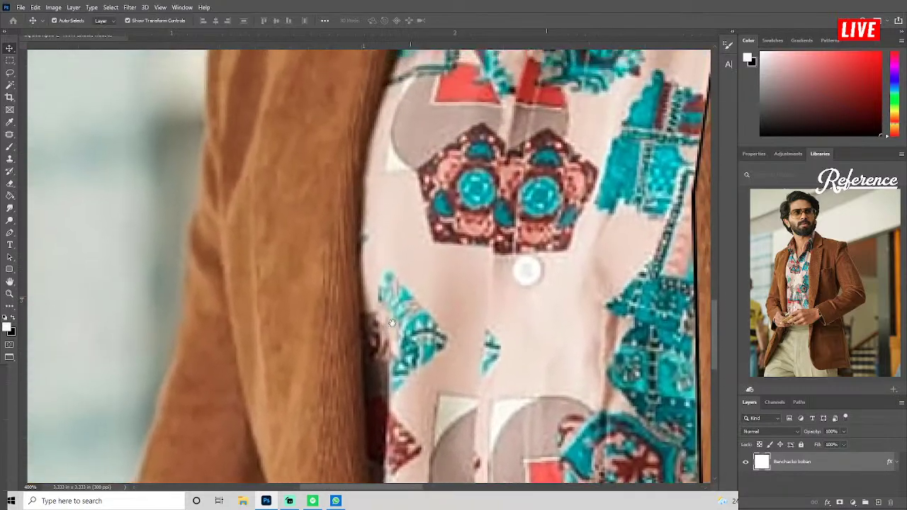
pyautogui.scroll(3, 383, 368)
pyautogui.scroll(2, 360, 326)
pyautogui.scroll(3, 359, 327)
pyautogui.scroll(2, 411, 234)
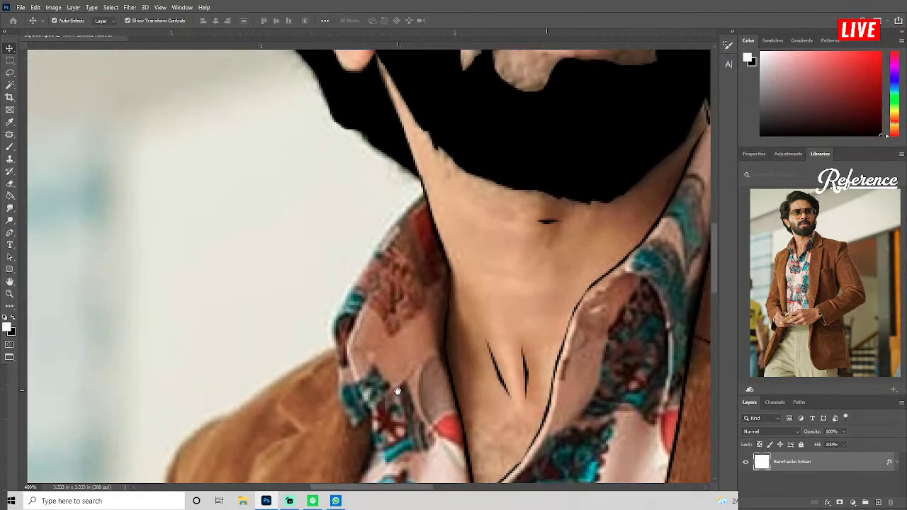
# Polygonal-lasso the left collar's outer edge from the neck around the tip and close it.
pyautogui.click(424, 196)
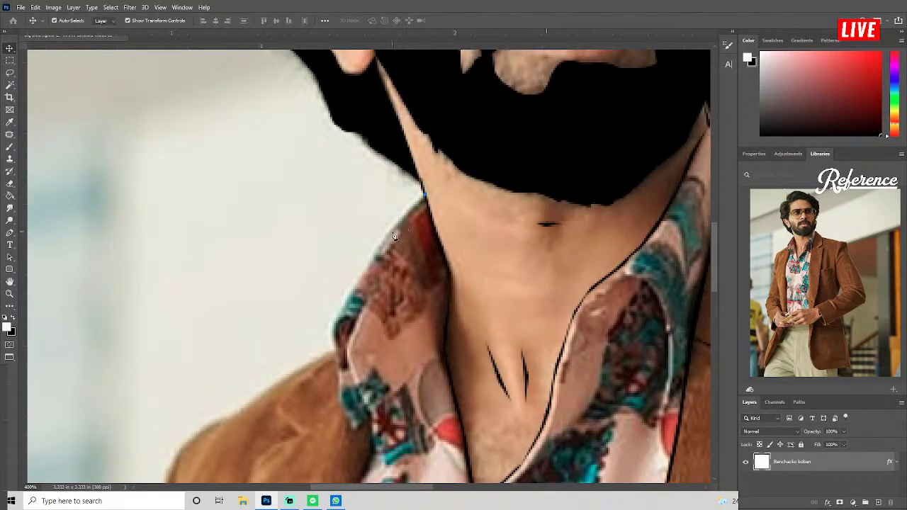
pyautogui.click(363, 273)
pyautogui.click(336, 314)
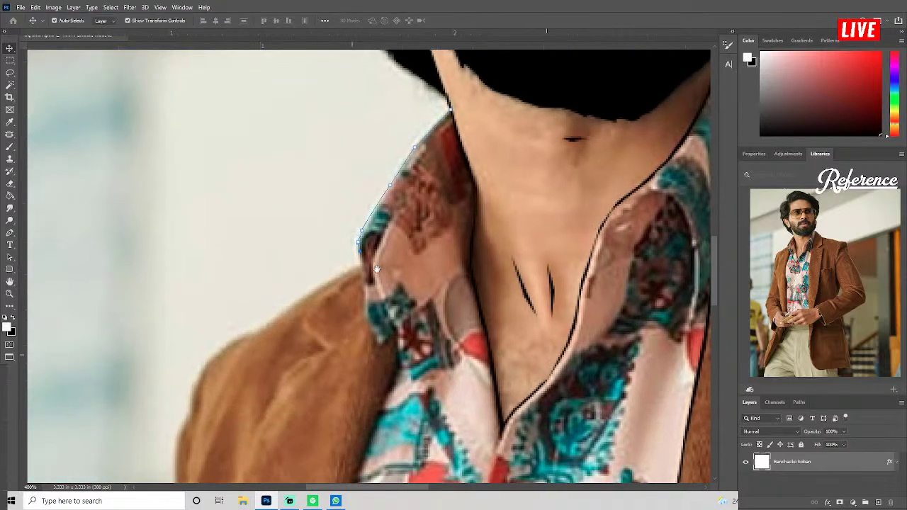
pyautogui.moveTo(340, 373)
pyautogui.mouseDown()
pyautogui.moveTo(363, 287)
pyautogui.moveTo(386, 340)
pyautogui.moveTo(430, 282)
pyautogui.mouseUp()
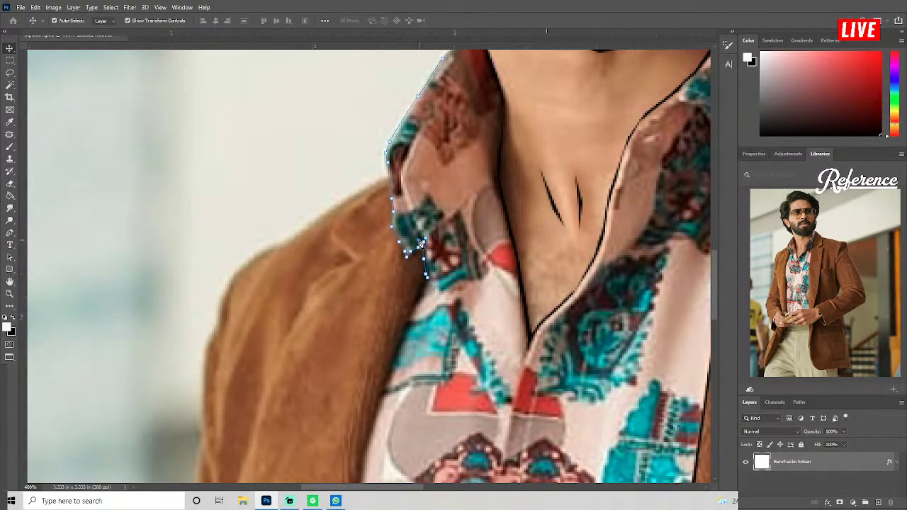
pyautogui.moveTo(421, 243); pyautogui.dragTo(411, 256)
pyautogui.scroll(1, 406, 248)
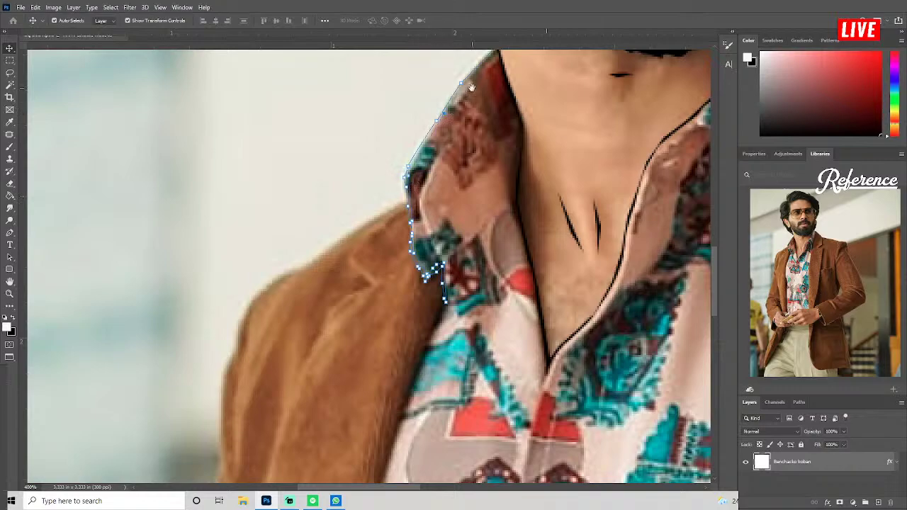
pyautogui.moveTo(471, 87); pyautogui.dragTo(468, 124)
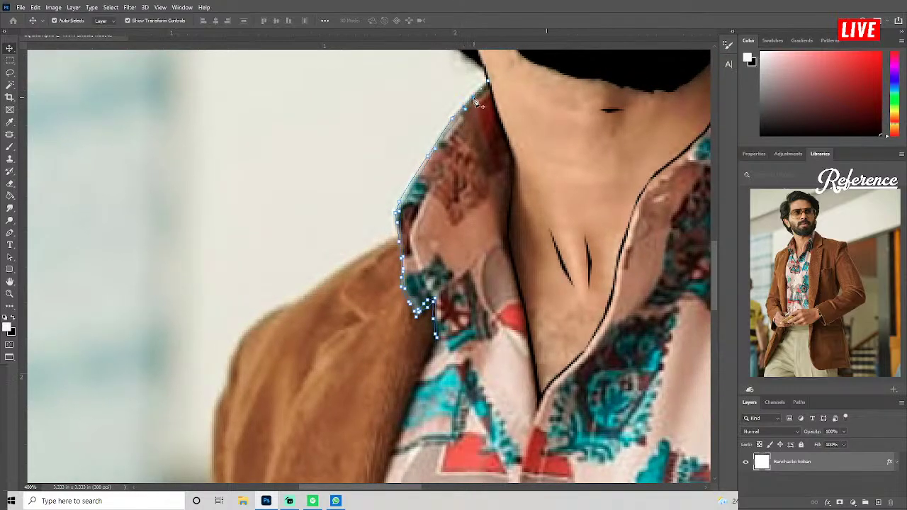
pyautogui.click(478, 102)
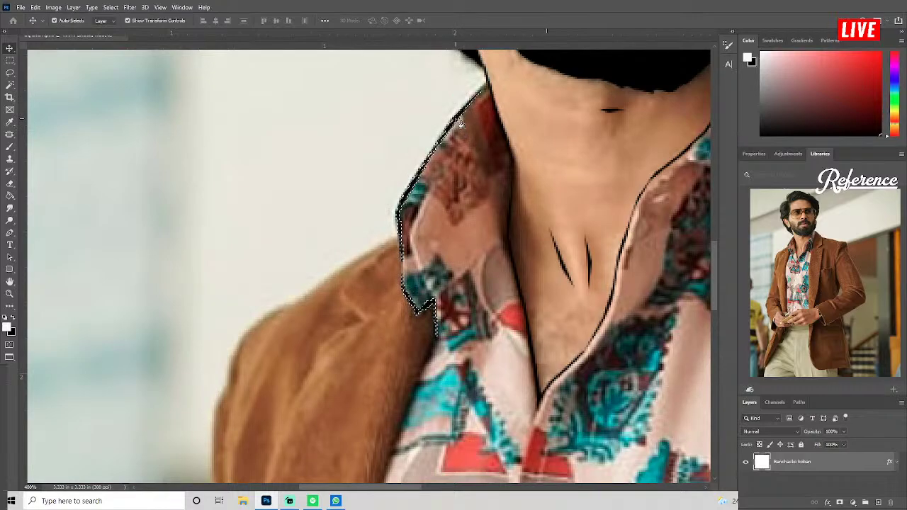
# Pen-trace the shirt's edge against the jacket down to the image's bottom edge.
pyautogui.moveTo(469, 382); pyautogui.dragTo(423, 203)
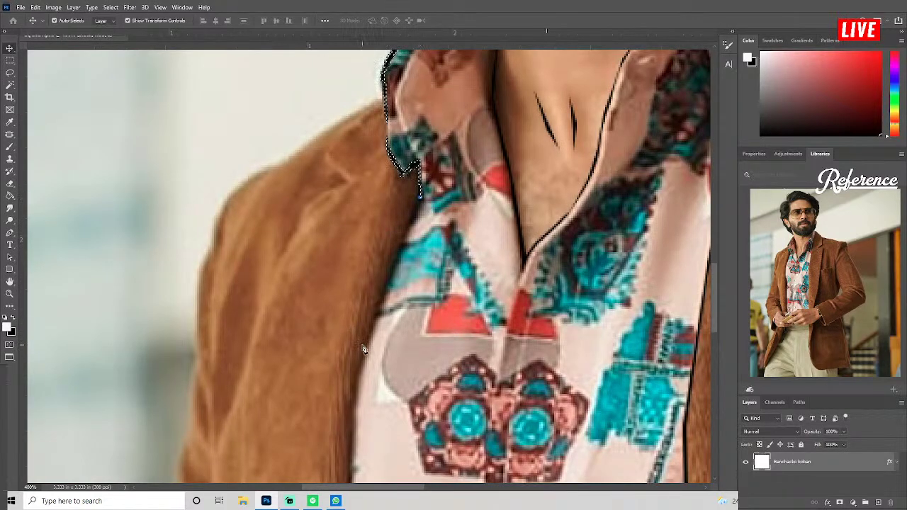
pyautogui.moveTo(365, 351)
pyautogui.mouseDown()
pyautogui.moveTo(360, 372)
pyautogui.moveTo(374, 261)
pyautogui.mouseUp()
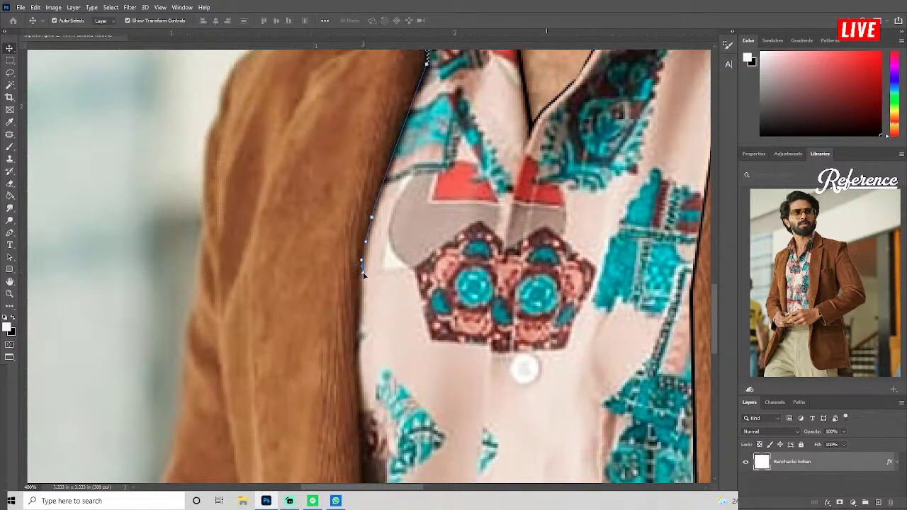
pyautogui.click(356, 333)
pyautogui.moveTo(356, 333); pyautogui.dragTo(353, 246)
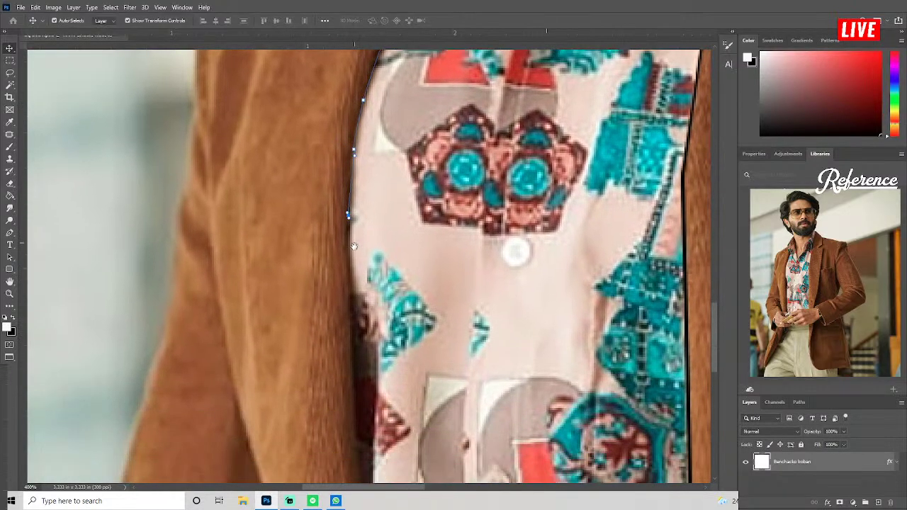
pyautogui.click(350, 298)
pyautogui.moveTo(350, 298); pyautogui.dragTo(355, 186)
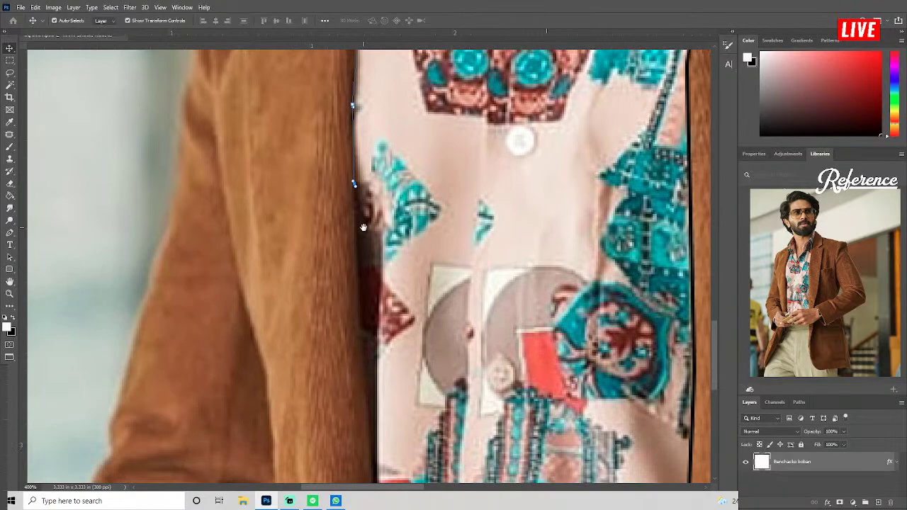
pyautogui.click(360, 317)
pyautogui.moveTo(365, 409); pyautogui.dragTo(375, 297)
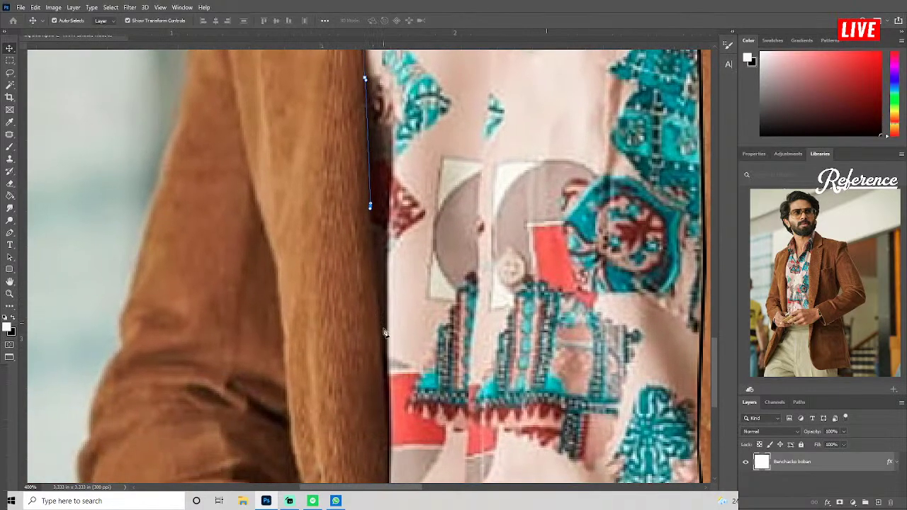
pyautogui.click(383, 364)
pyautogui.moveTo(398, 401); pyautogui.dragTo(389, 315)
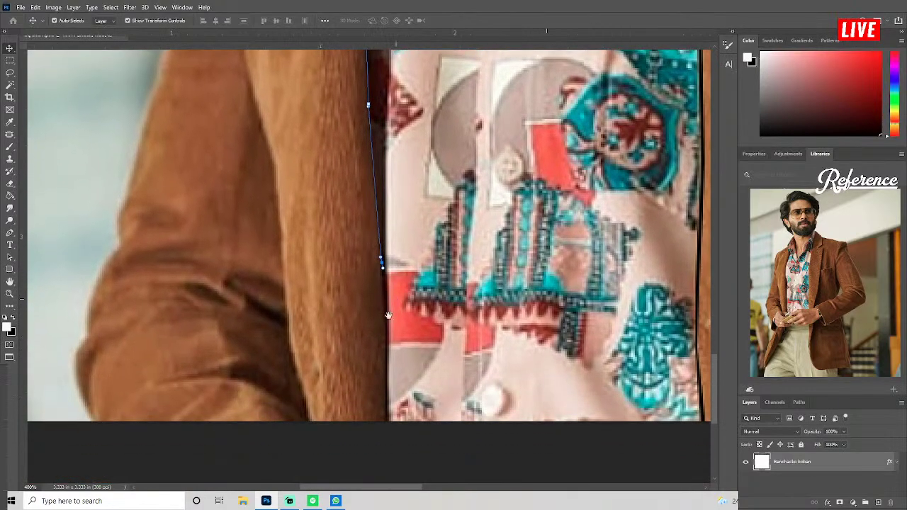
pyautogui.click(387, 352)
pyautogui.click(382, 389)
pyautogui.click(383, 406)
pyautogui.moveTo(385, 421); pyautogui.dragTo(386, 433)
# Turn the shirt-edge path into a selection and return to the collar area.
pyautogui.scroll(2, 387, 291)
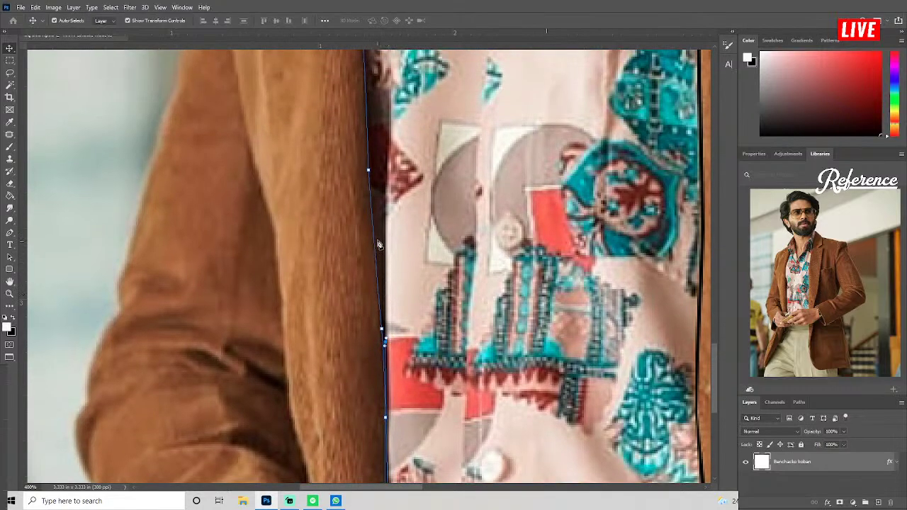
pyautogui.scroll(3, 379, 255)
pyautogui.scroll(1, 380, 283)
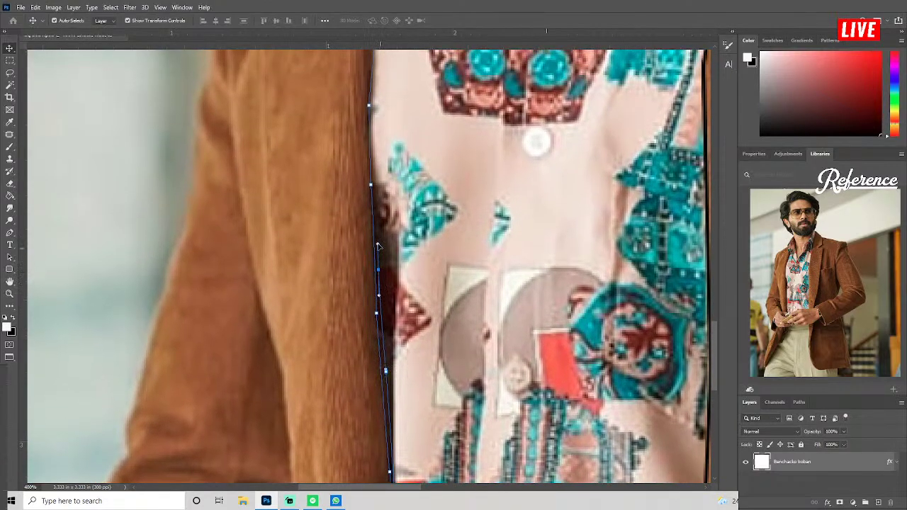
pyautogui.scroll(3, 394, 273)
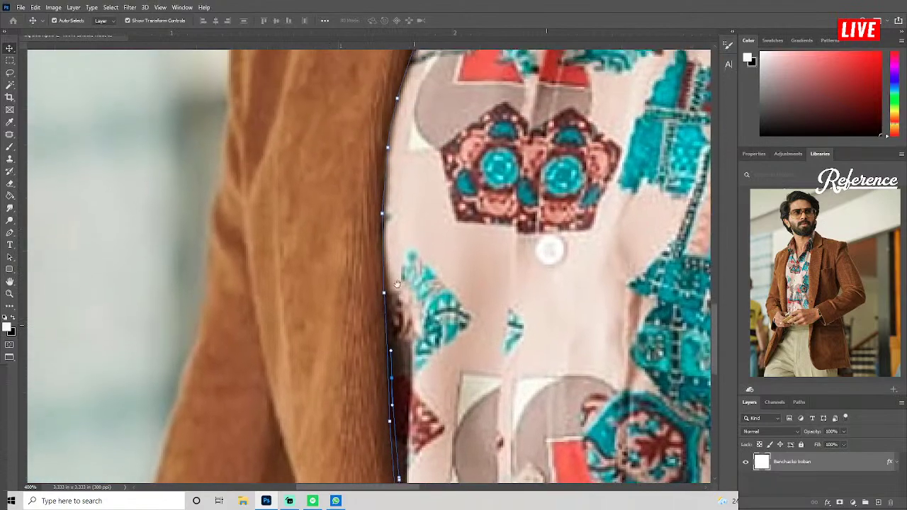
pyautogui.scroll(1, 389, 260)
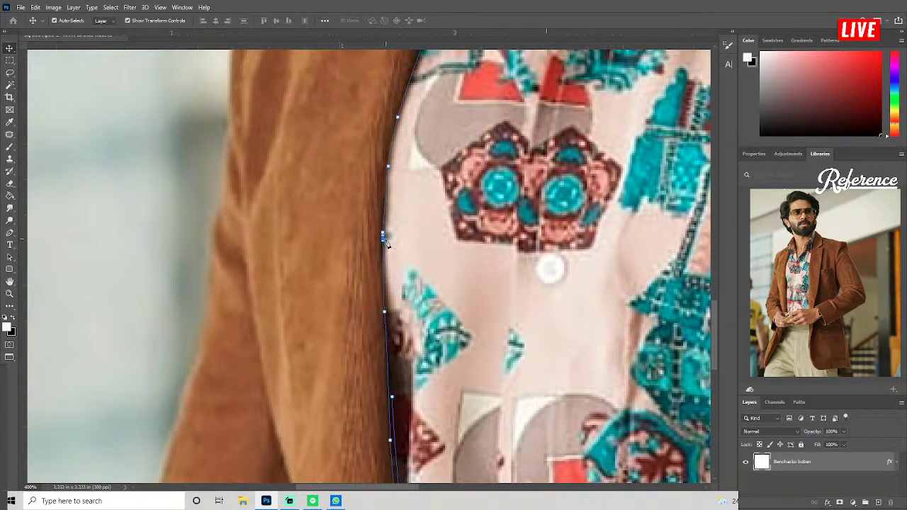
pyautogui.scroll(1, 400, 234)
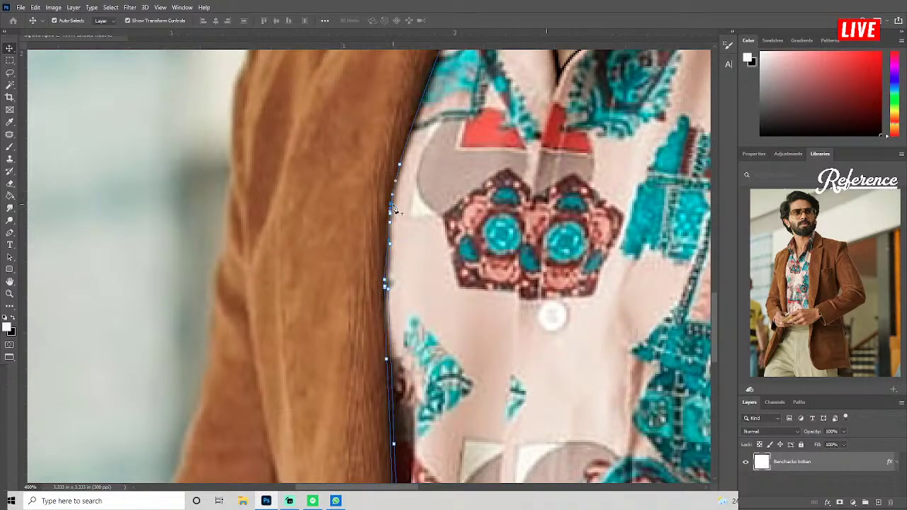
pyautogui.scroll(2, 406, 180)
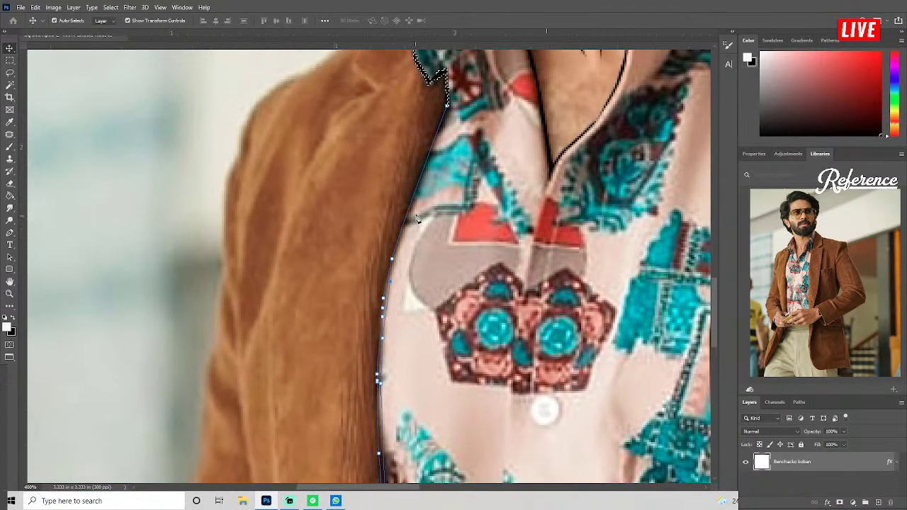
pyautogui.scroll(1, 421, 196)
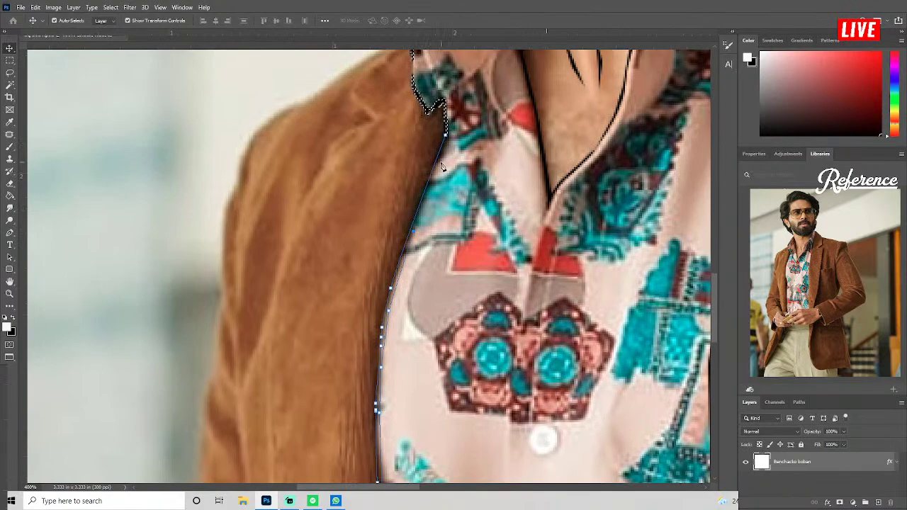
pyautogui.hotkey('ctrl', 'Return')
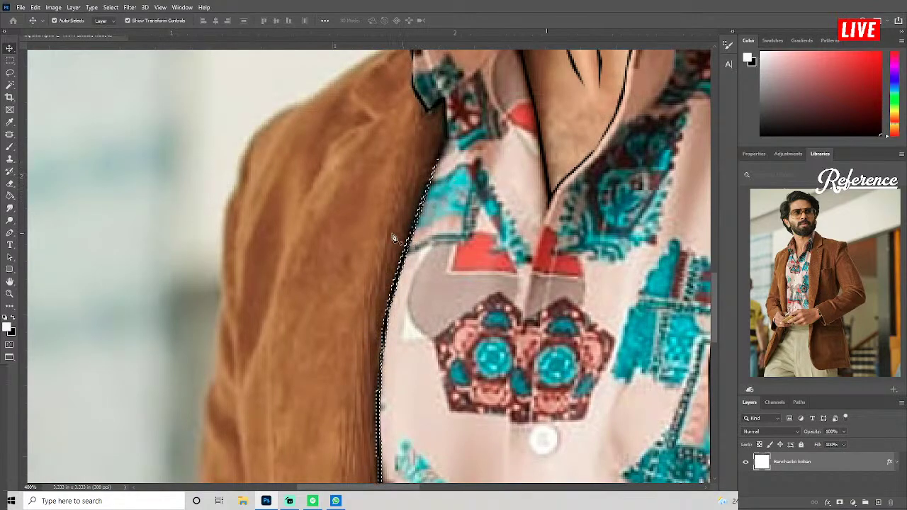
pyautogui.moveTo(342, 157); pyautogui.dragTo(340, 243)
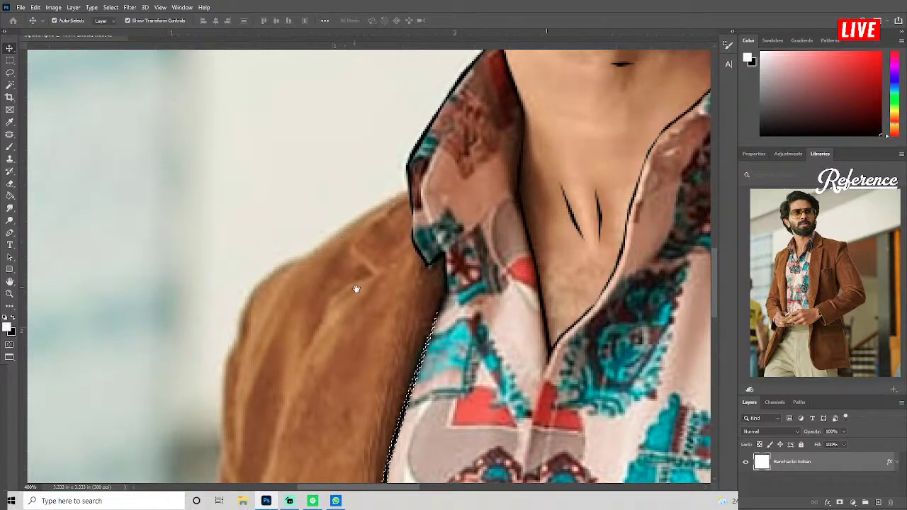
pyautogui.moveTo(355, 287); pyautogui.dragTo(354, 376)
# Check the line art with the photo hidden, then trace the shoulder's top edge from the collar.
pyautogui.hotkey('ctrl', ',')
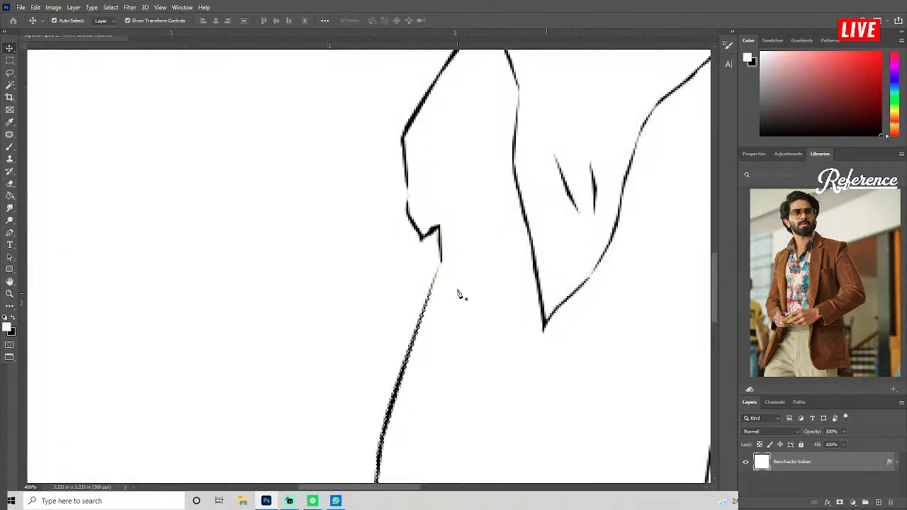
pyautogui.hotkey('ctrl', ',')
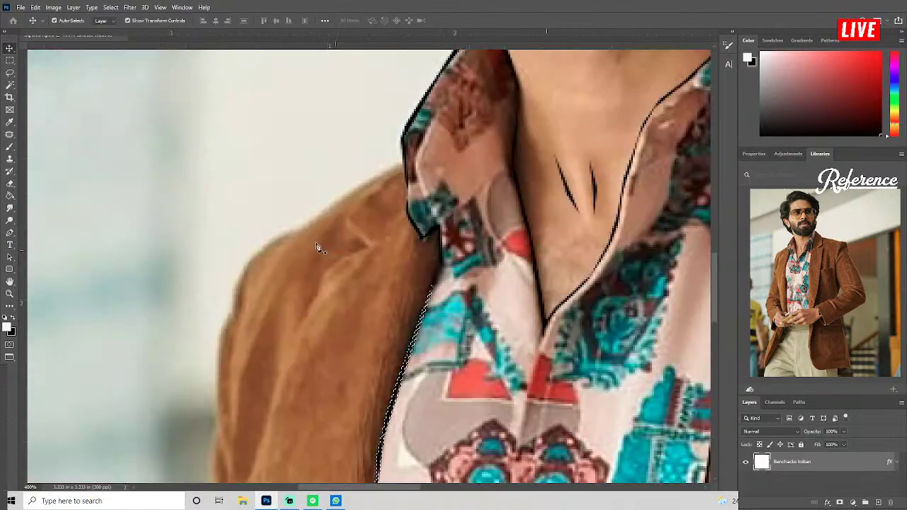
pyautogui.click(403, 161)
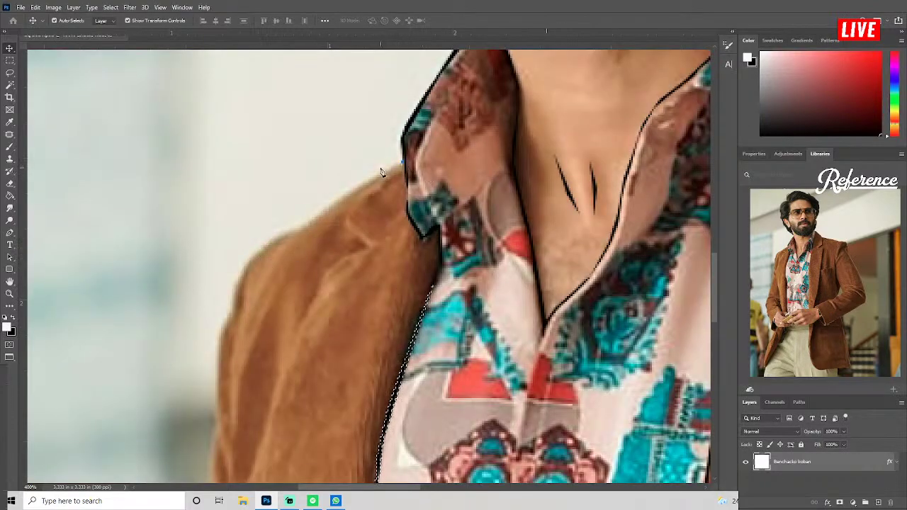
pyautogui.click(380, 172)
pyautogui.click(358, 185)
pyautogui.click(346, 192)
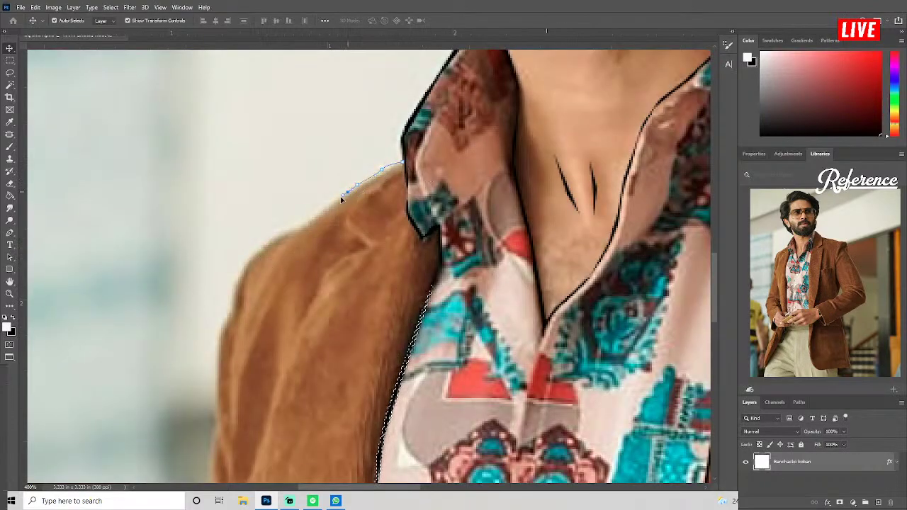
pyautogui.click(321, 215)
pyautogui.click(303, 229)
pyautogui.click(285, 234)
pyautogui.click(255, 258)
# Extend the shoulder path down the jacket's outer edge toward the upper arm.
pyautogui.rightClick(232, 315)
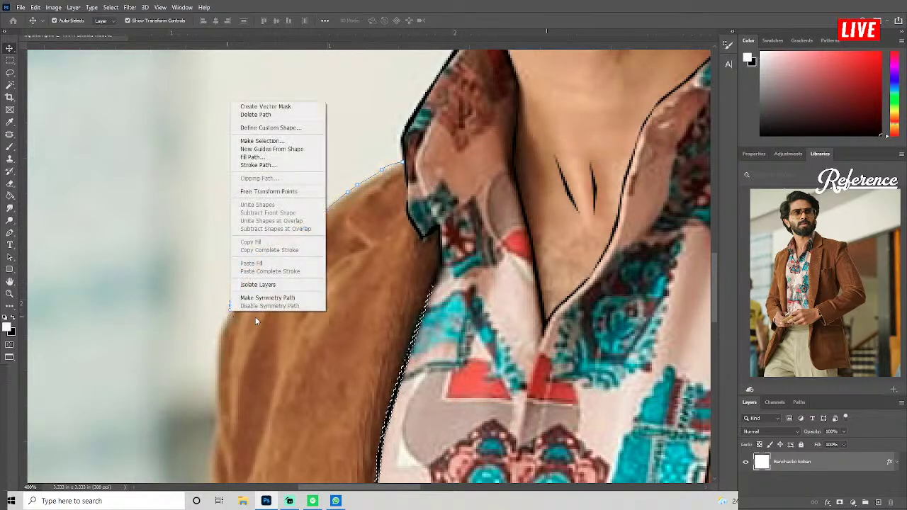
pyautogui.press('Escape')
pyautogui.moveTo(267, 314); pyautogui.dragTo(360, 127)
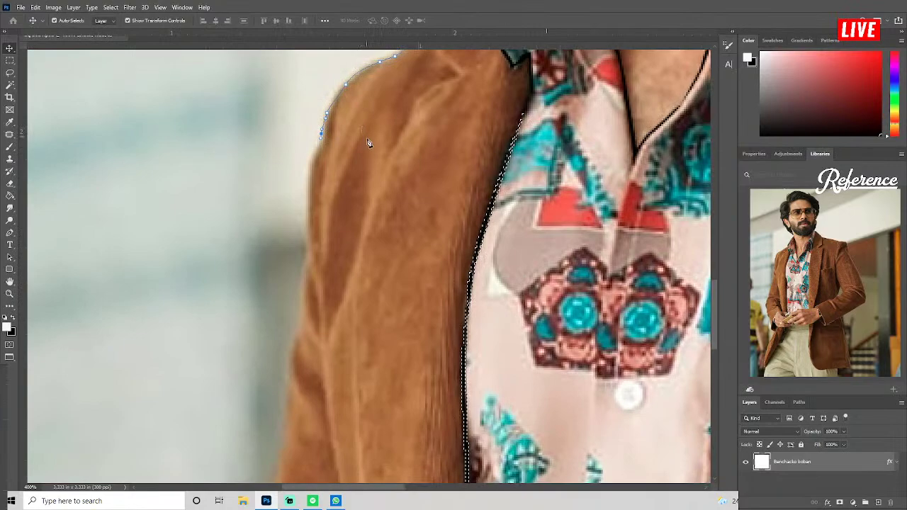
pyautogui.click(312, 159)
pyautogui.click(312, 183)
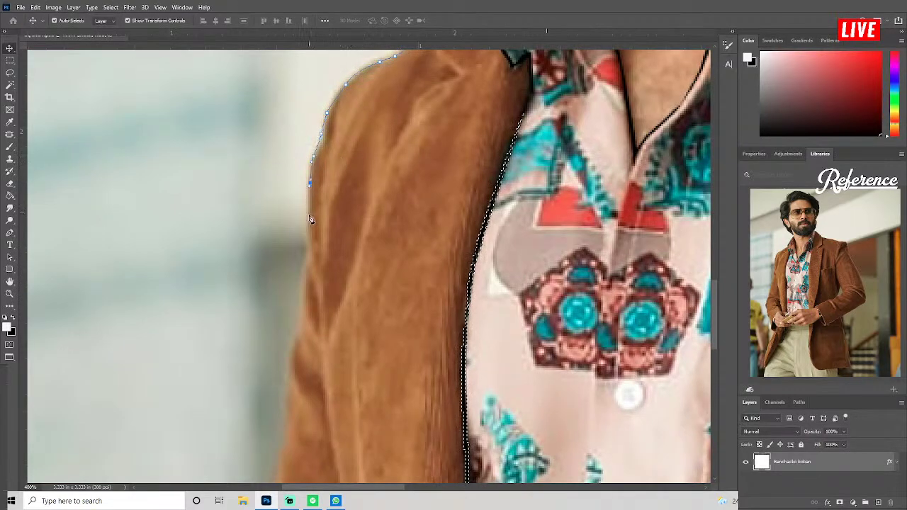
pyautogui.click(308, 217)
pyautogui.click(308, 245)
pyautogui.hotkey('ctrl', '0')
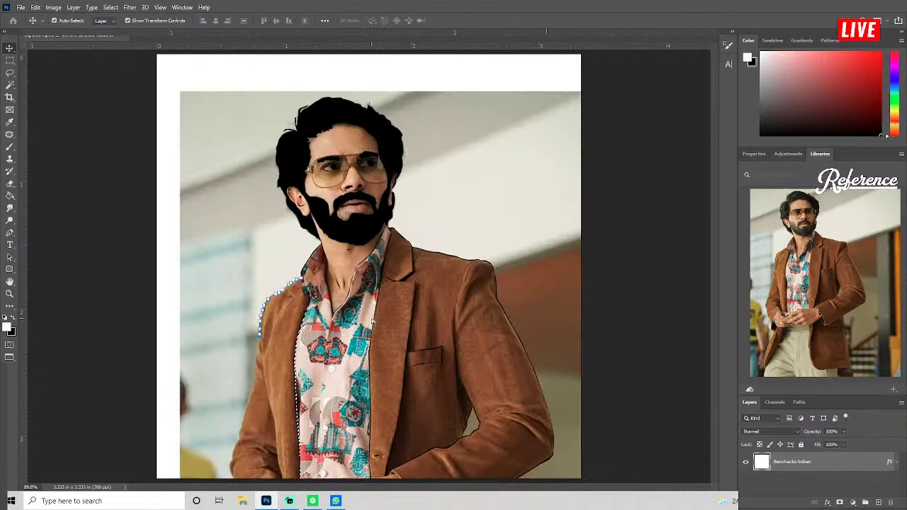
# Zoom in and continue the path down the upper sleeve edge.
pyautogui.scroll(1, 368, 324)
pyautogui.scroll(1, 404, 294)
pyautogui.scroll(1, 446, 263)
pyautogui.scroll(-3, 446, 263)
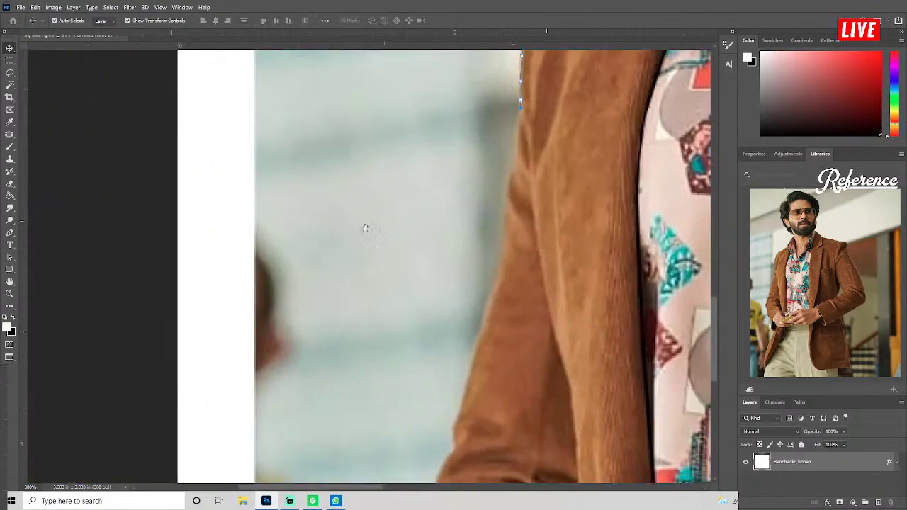
pyautogui.hscroll(1, 372, 238)
pyautogui.scroll(1, 376, 245)
pyautogui.scroll(1, 440, 248)
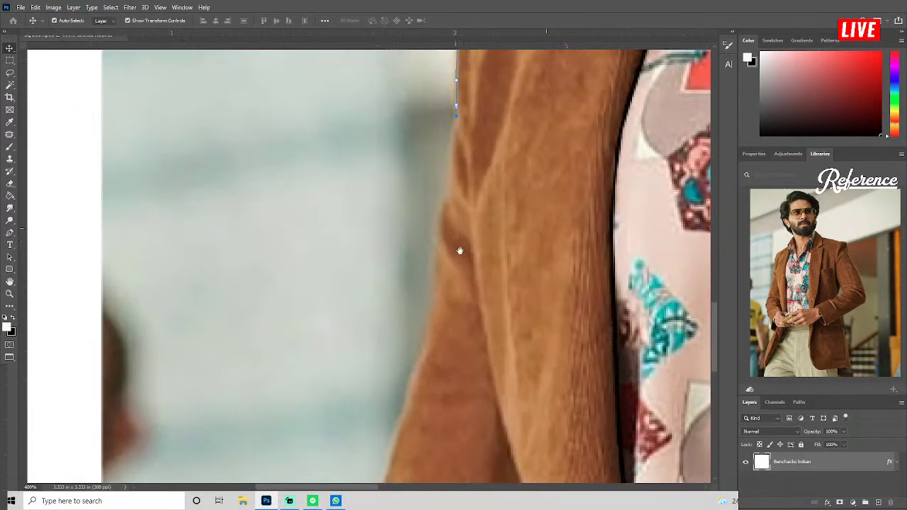
pyautogui.scroll(1, 459, 249)
pyautogui.scroll(1, 444, 245)
pyautogui.click(450, 221)
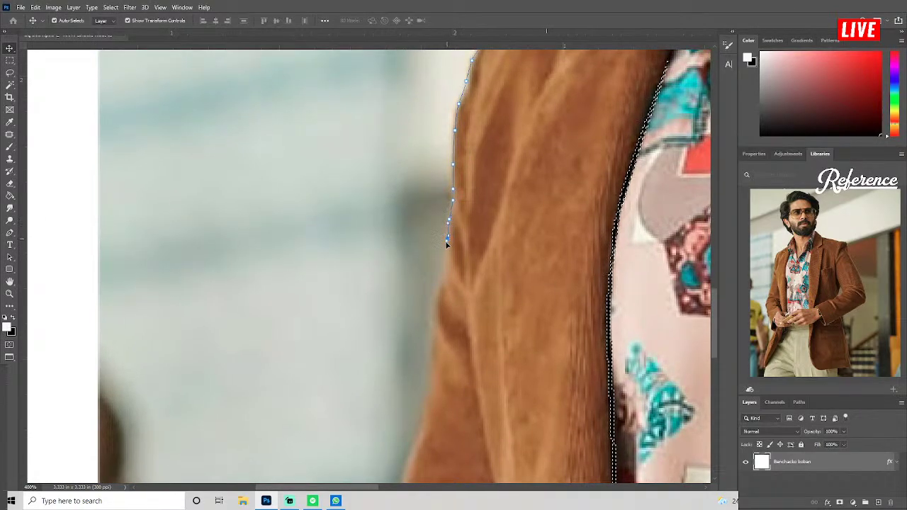
pyautogui.click(445, 259)
pyautogui.click(442, 278)
pyautogui.click(437, 295)
# Follow the sleeve's curving outline down to the bottom of the sleeve.
pyautogui.scroll(-1, 450, 330)
pyautogui.click(441, 258)
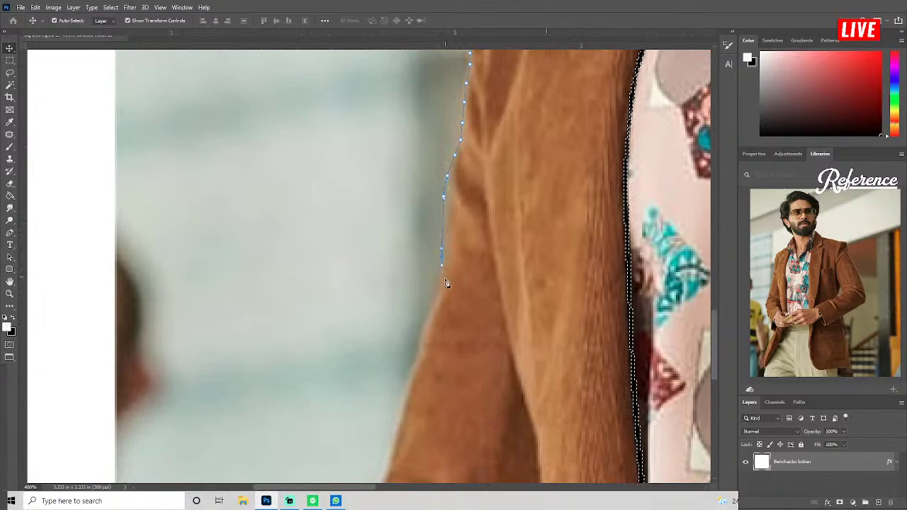
pyautogui.click(439, 287)
pyautogui.click(433, 303)
pyautogui.moveTo(426, 326); pyautogui.dragTo(468, 217)
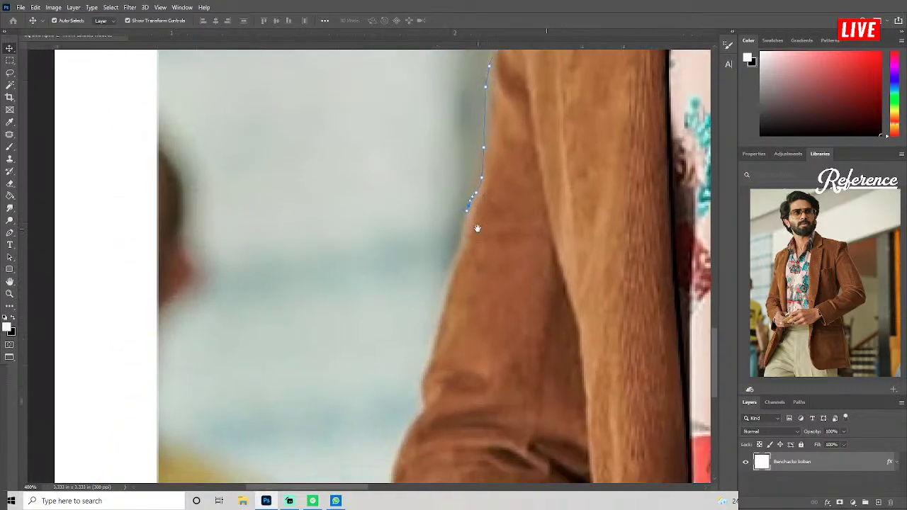
pyautogui.click(461, 243)
pyautogui.click(457, 253)
pyautogui.moveTo(452, 272); pyautogui.dragTo(464, 202)
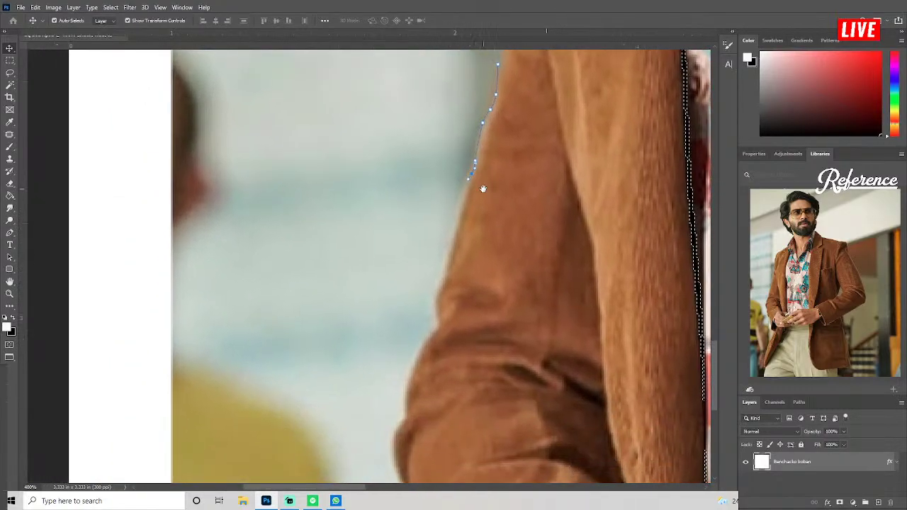
pyautogui.click(452, 239)
pyautogui.click(445, 261)
pyautogui.click(439, 289)
pyautogui.click(438, 305)
pyautogui.click(440, 321)
pyautogui.moveTo(440, 328); pyautogui.dragTo(455, 171)
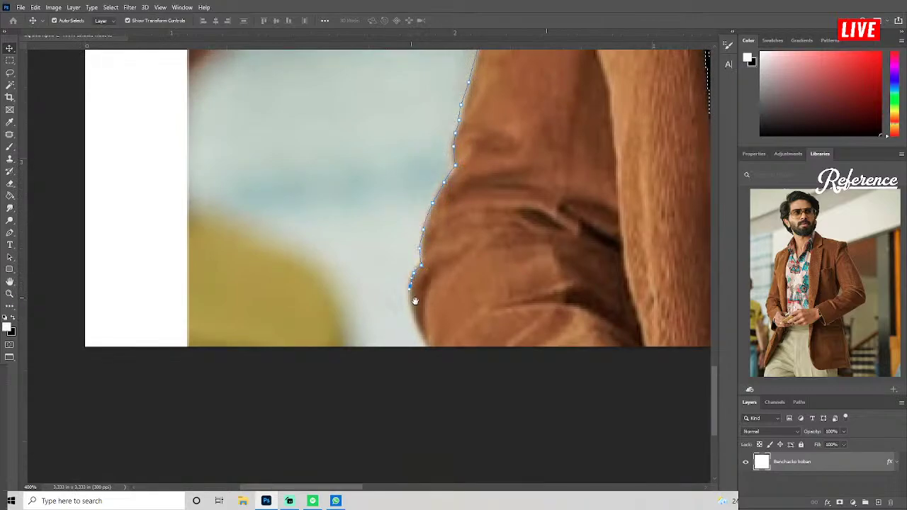
pyautogui.moveTo(415, 301); pyautogui.dragTo(428, 281)
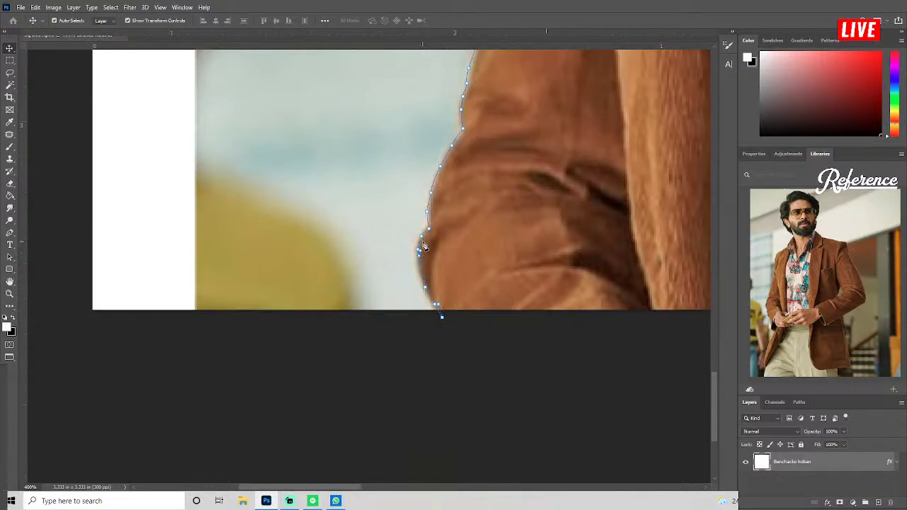
# Tighten the sleeve bulge, bring the path around the shoulder and load it as a selection.
pyautogui.keyDown('alt'); pyautogui.scroll(1, 431, 212); pyautogui.keyUp('alt')
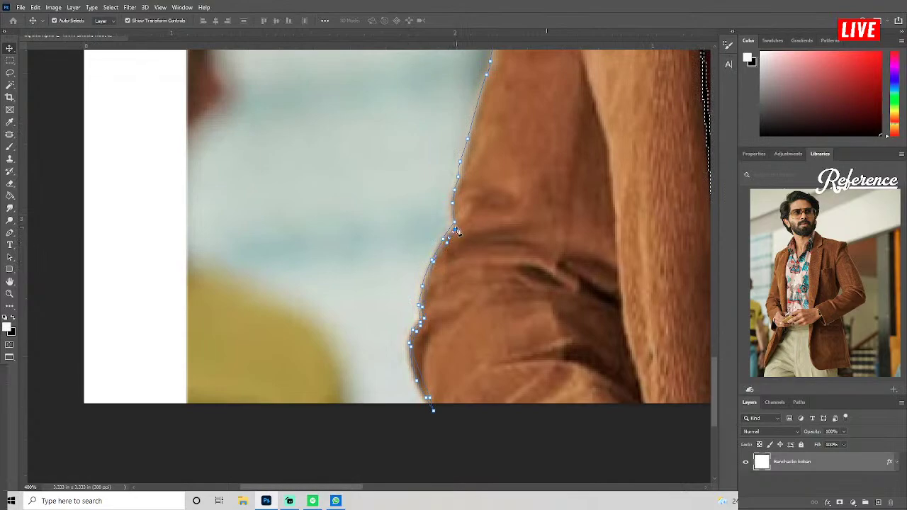
pyautogui.keyDown('alt'); pyautogui.scroll(1, 454, 227); pyautogui.keyUp('alt')
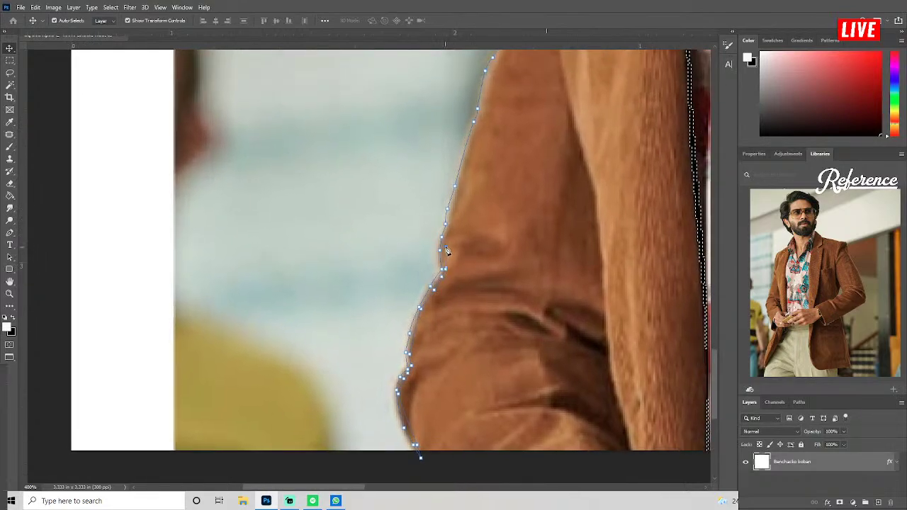
pyautogui.click(441, 241)
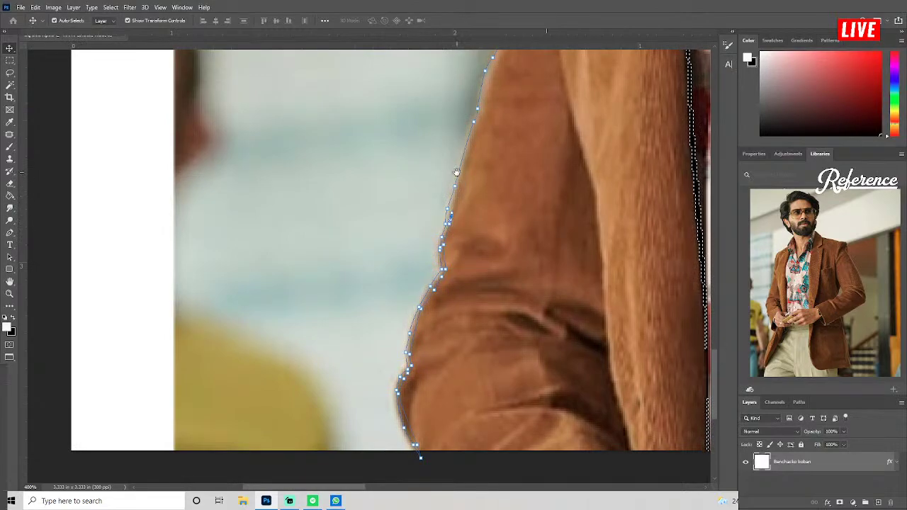
pyautogui.click(447, 213)
pyautogui.moveTo(448, 212); pyautogui.dragTo(421, 262)
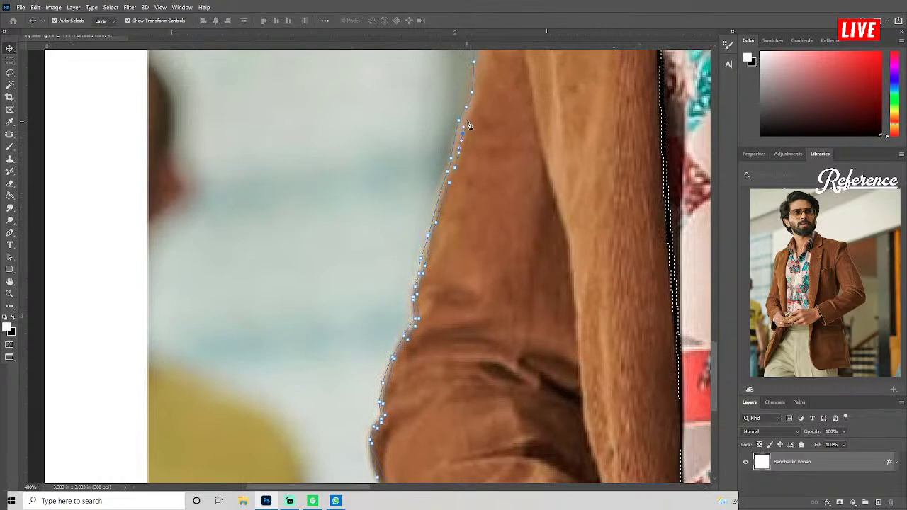
pyautogui.moveTo(466, 134); pyautogui.dragTo(438, 311)
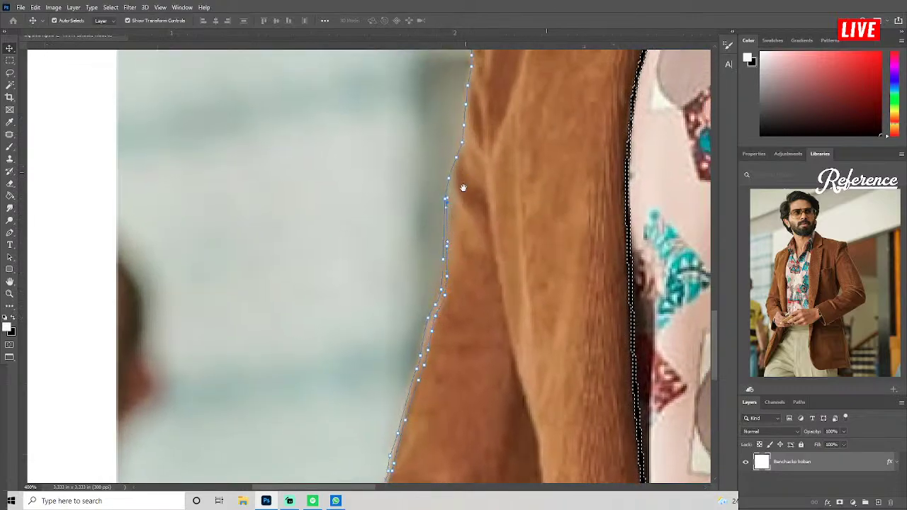
pyautogui.moveTo(461, 189)
pyautogui.mouseDown()
pyautogui.moveTo(448, 306)
pyautogui.moveTo(455, 239)
pyautogui.moveTo(456, 348)
pyautogui.moveTo(444, 363)
pyautogui.moveTo(448, 293)
pyautogui.moveTo(460, 383)
pyautogui.mouseUp()
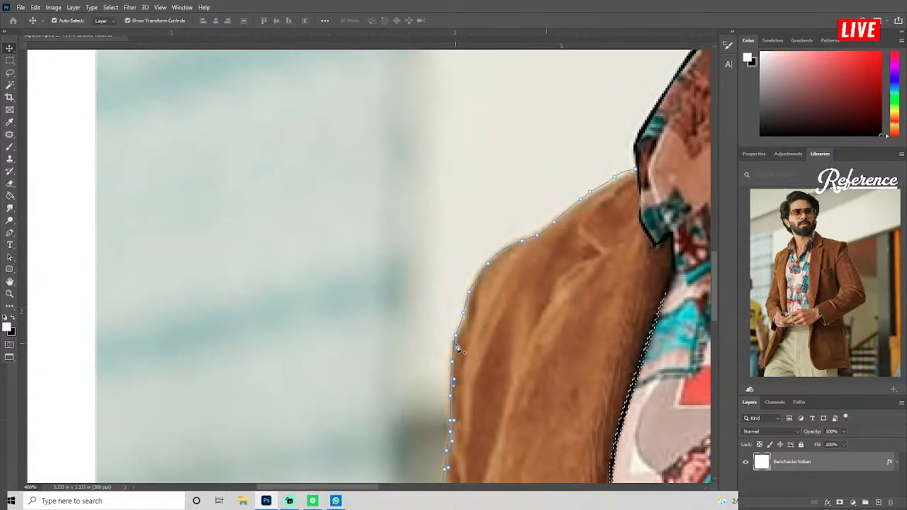
pyautogui.moveTo(461, 343)
pyautogui.mouseDown()
pyautogui.moveTo(500, 260)
pyautogui.moveTo(532, 243)
pyautogui.moveTo(539, 255)
pyautogui.moveTo(482, 300)
pyautogui.mouseUp()
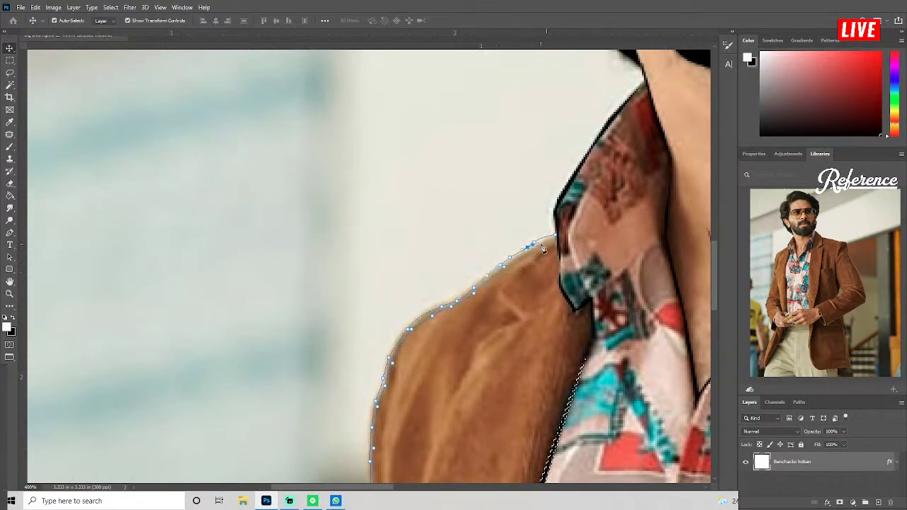
pyautogui.hotkey('ctrl', 'Return')
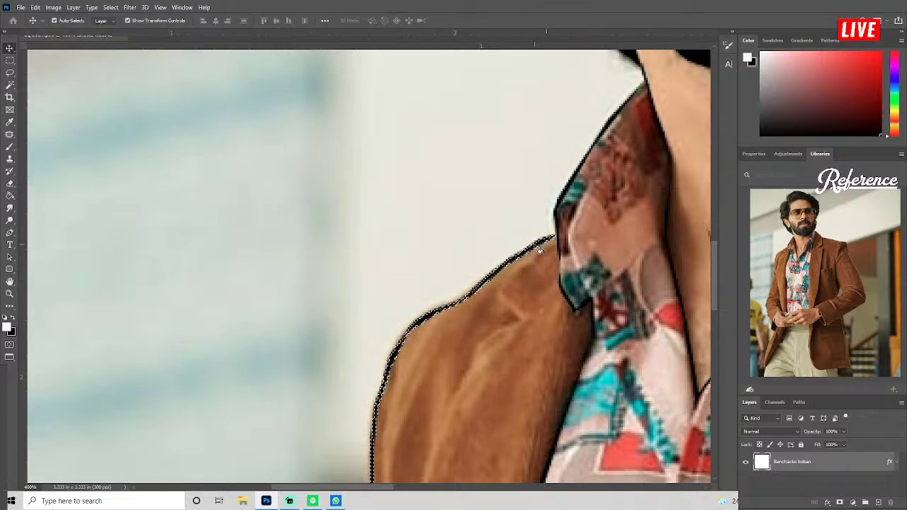
pyautogui.scroll(-2, 539, 248)
pyautogui.scroll(-2, 534, 243)
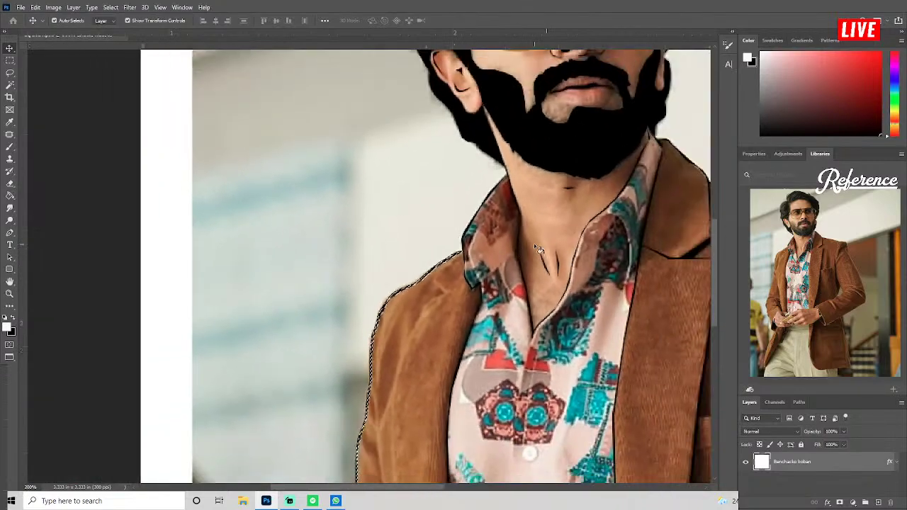
pyautogui.scroll(-1, 534, 243)
pyautogui.moveTo(521, 328)
pyautogui.mouseDown()
pyautogui.moveTo(435, 287)
pyautogui.moveTo(431, 296)
pyautogui.mouseUp()
pyautogui.hotkey('ctrl', ',')
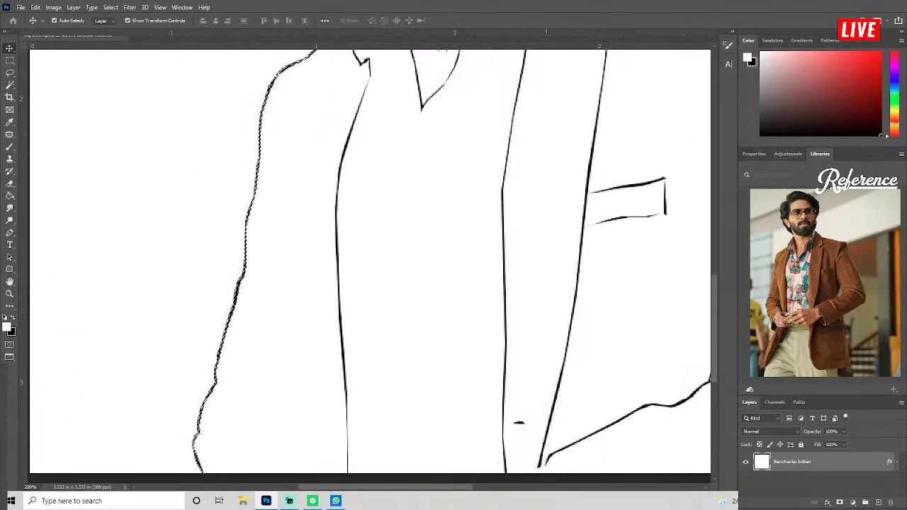
pyautogui.hotkey('ctrl', '0')
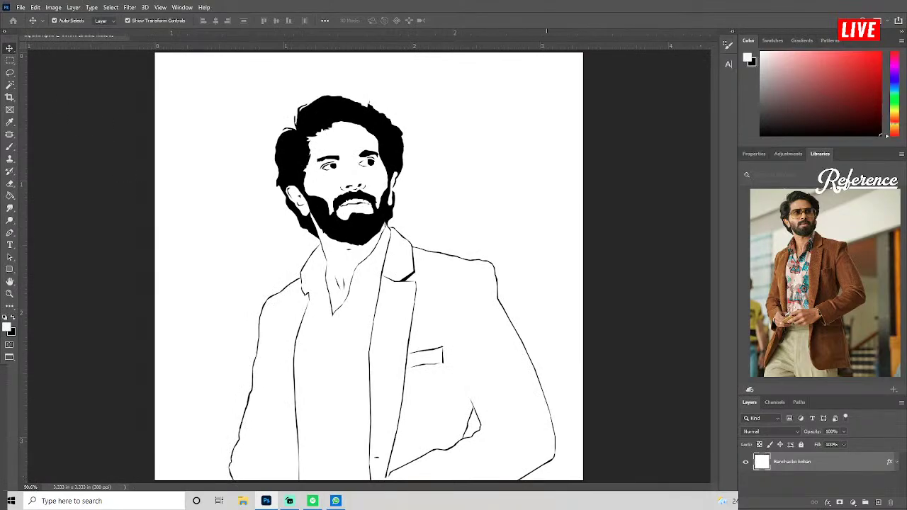
pyautogui.hotkey('ctrl', ',')
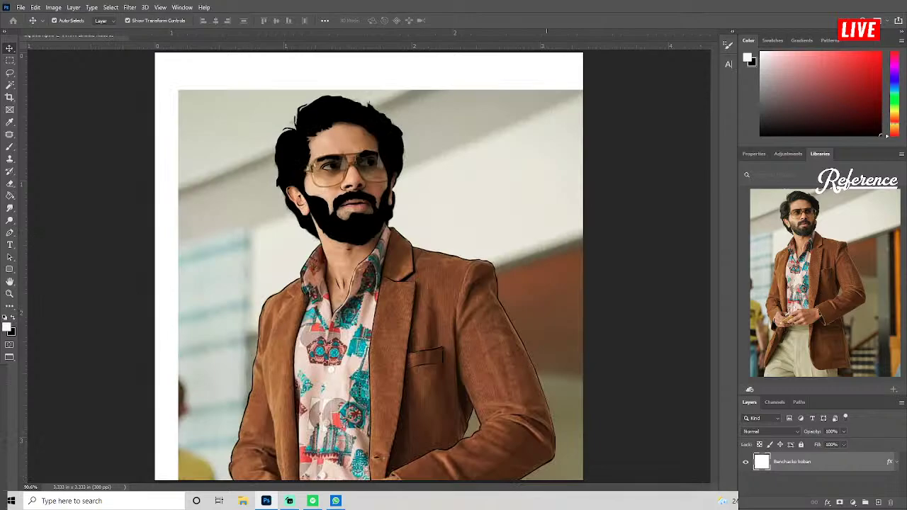
# Make the foreground colour a dark jacket brown, about 8f441d, in the Color Picker.
pyautogui.click(7, 327)
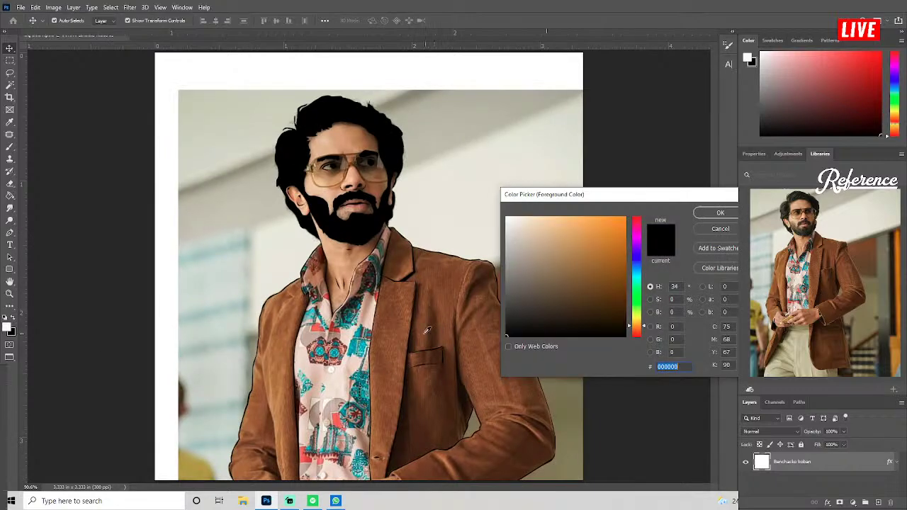
pyautogui.click(449, 284)
pyautogui.click(597, 238)
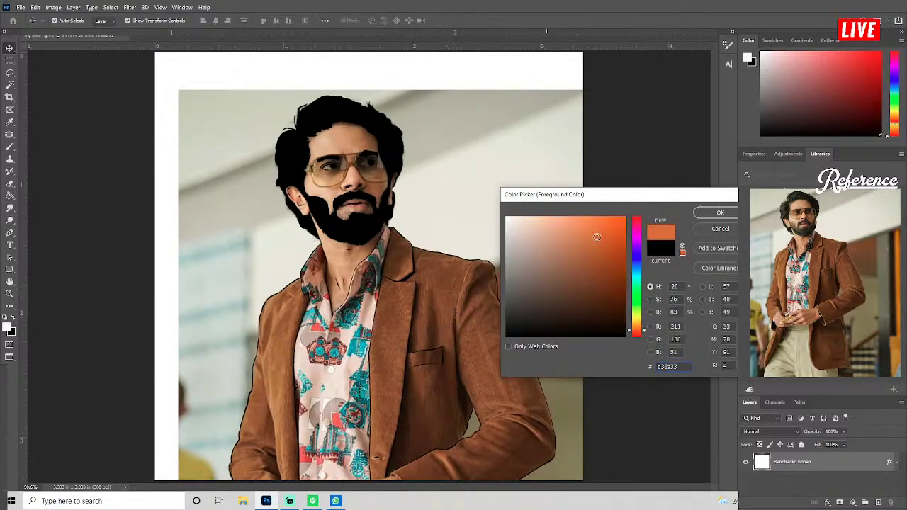
pyautogui.click(582, 260)
pyautogui.click(581, 252)
pyautogui.moveTo(577, 265)
pyautogui.mouseDown()
pyautogui.moveTo(603, 262)
pyautogui.moveTo(589, 265)
pyautogui.mouseUp()
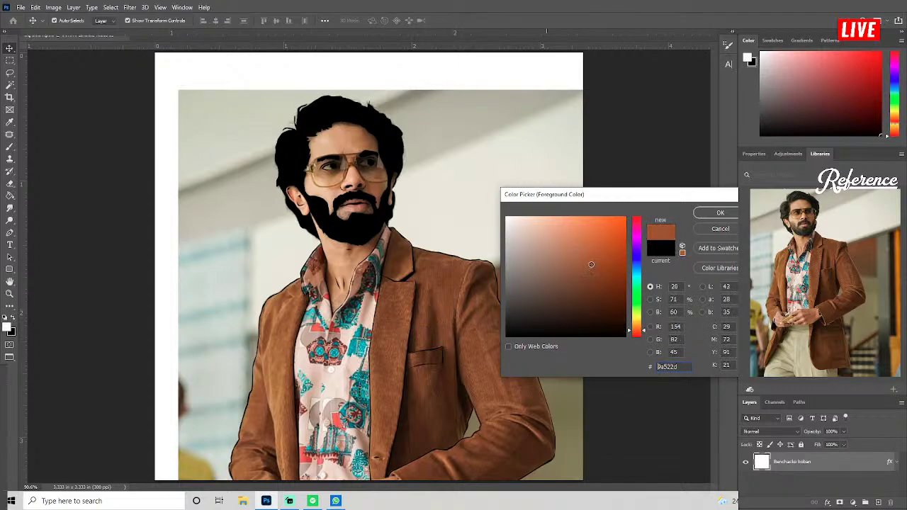
pyautogui.click(602, 269)
pyautogui.click(718, 211)
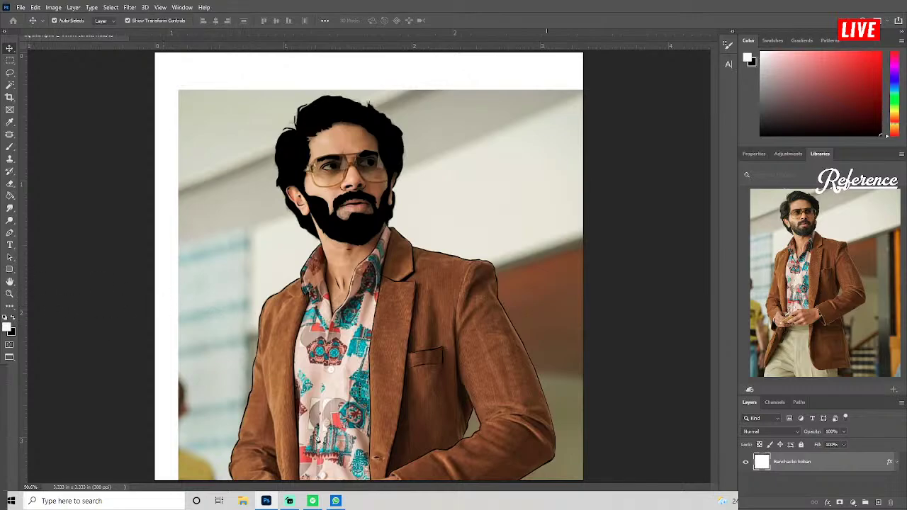
# Zoom in with Ctrl++ and pan along the jacket's front edge.
pyautogui.hotkey('ctrl', '+')
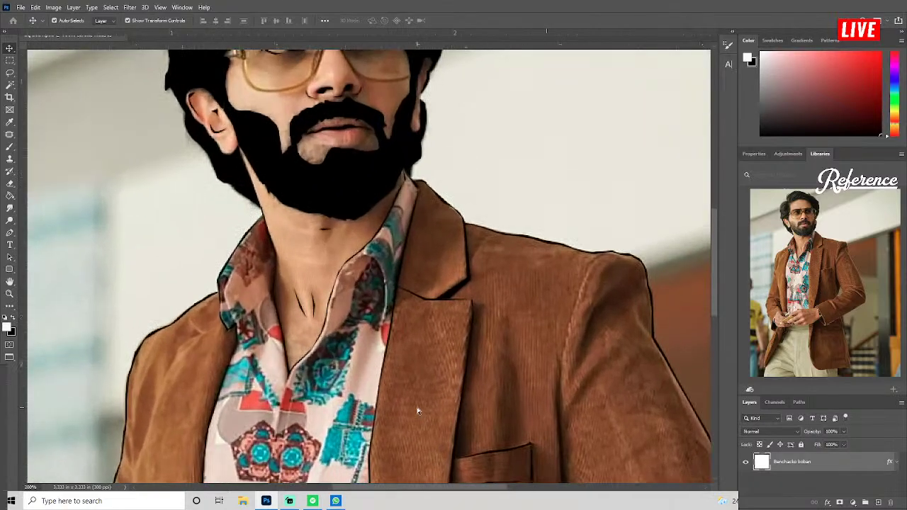
pyautogui.moveTo(447, 420); pyautogui.dragTo(387, 276)
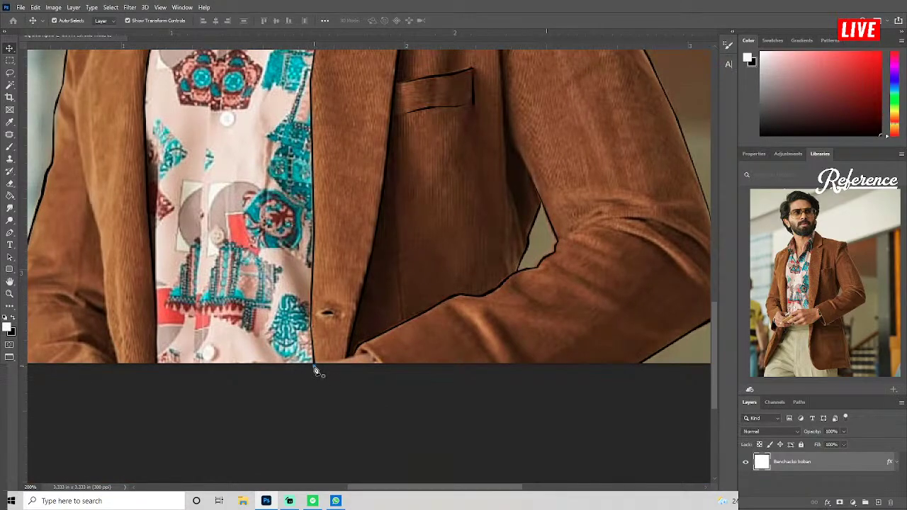
pyautogui.hotkey('ctrl', '+')
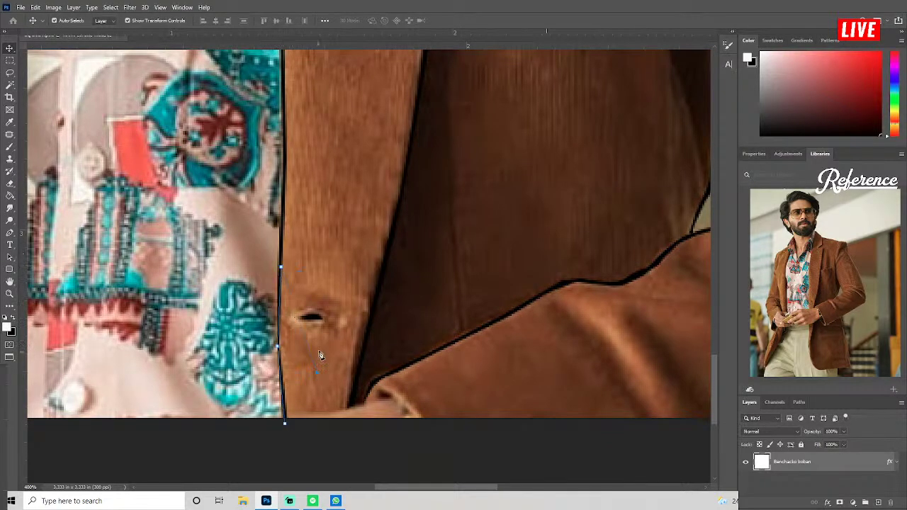
pyautogui.scroll(1, 321, 344)
pyautogui.scroll(4, 321, 354)
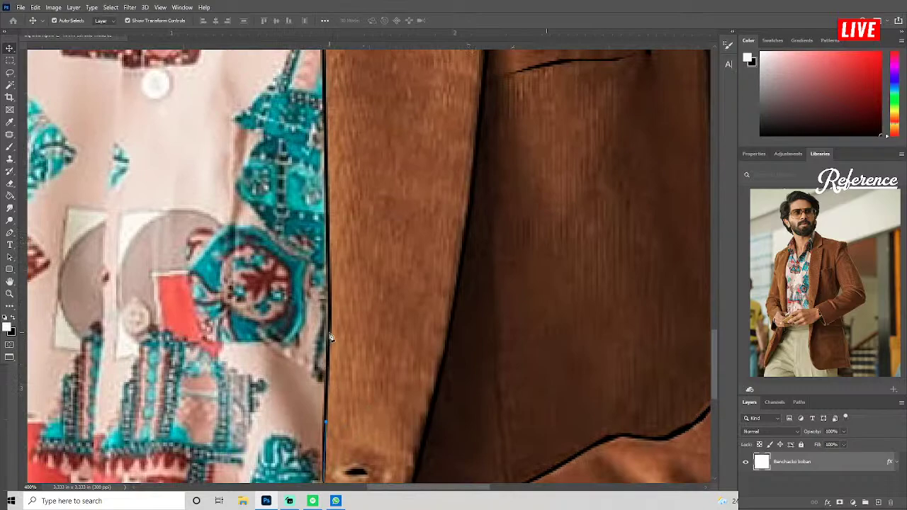
pyautogui.moveTo(349, 268); pyautogui.dragTo(361, 396)
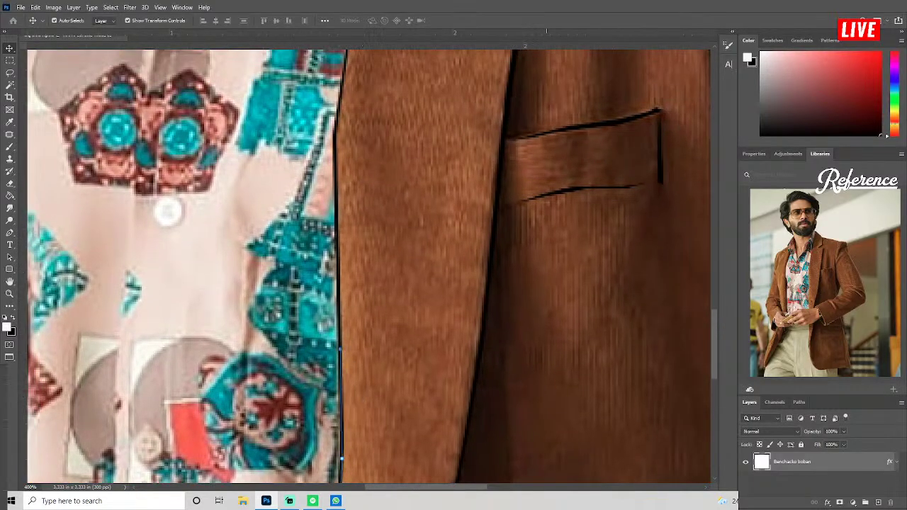
# Hide the photo layer and move the view up toward the jacket collar.
pyautogui.press('0')
pyautogui.scroll(3, 425, 354)
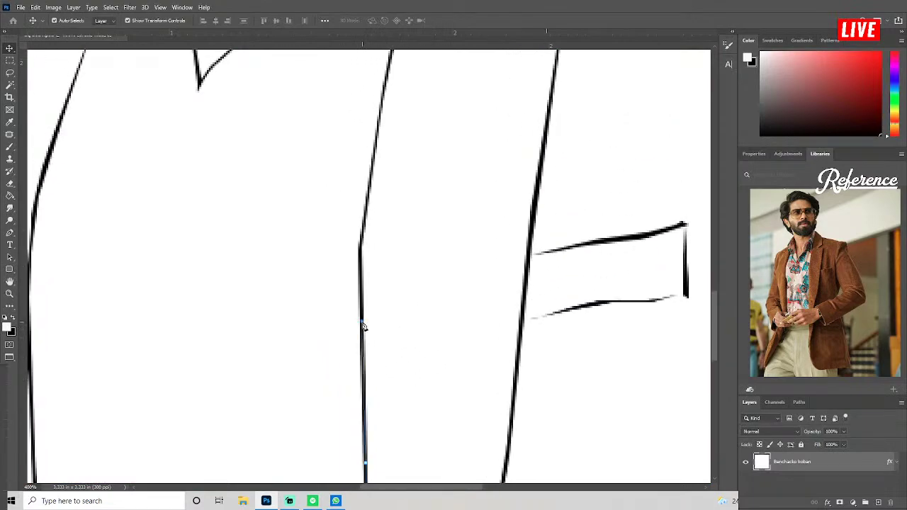
pyautogui.moveTo(375, 265); pyautogui.dragTo(378, 364)
pyautogui.scroll(1, 399, 312)
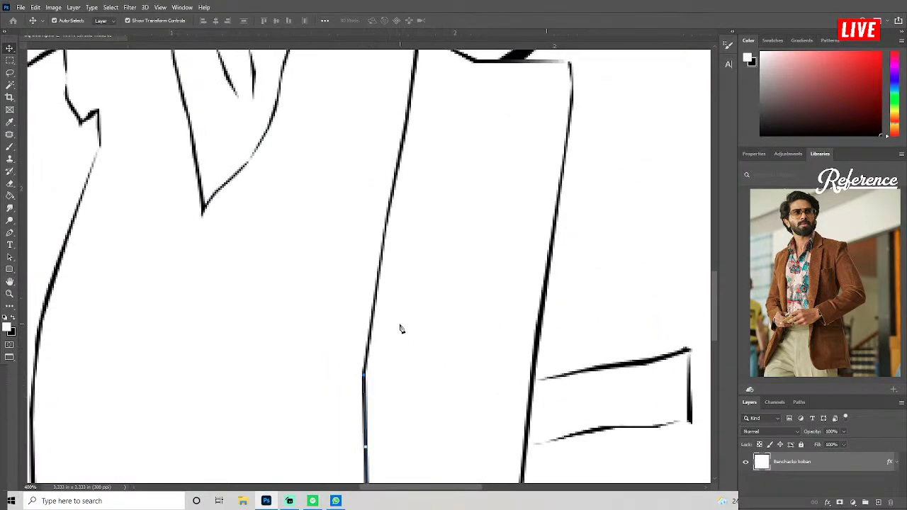
pyautogui.scroll(3, 383, 263)
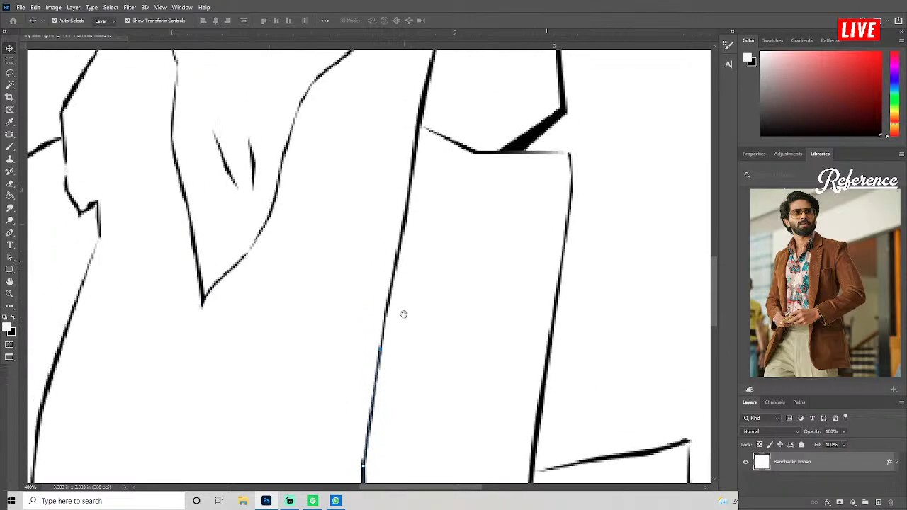
pyautogui.scroll(3, 461, 205)
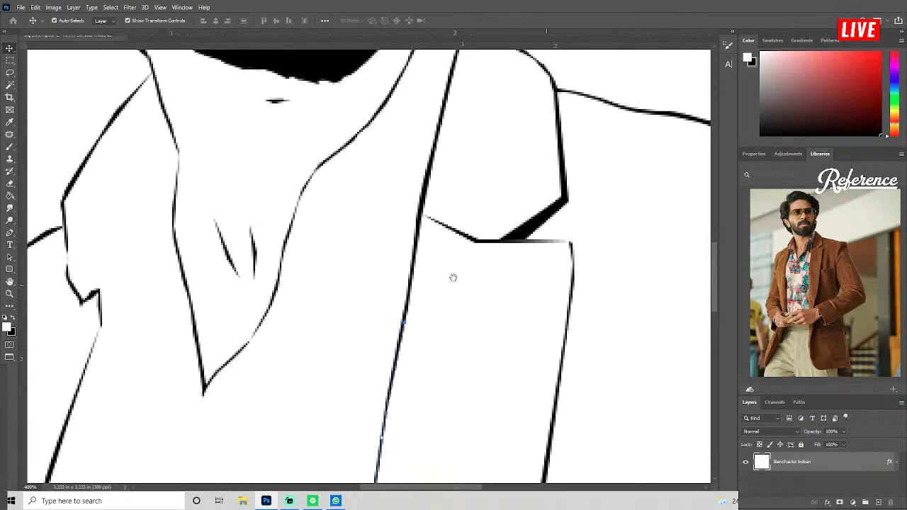
pyautogui.scroll(3, 444, 265)
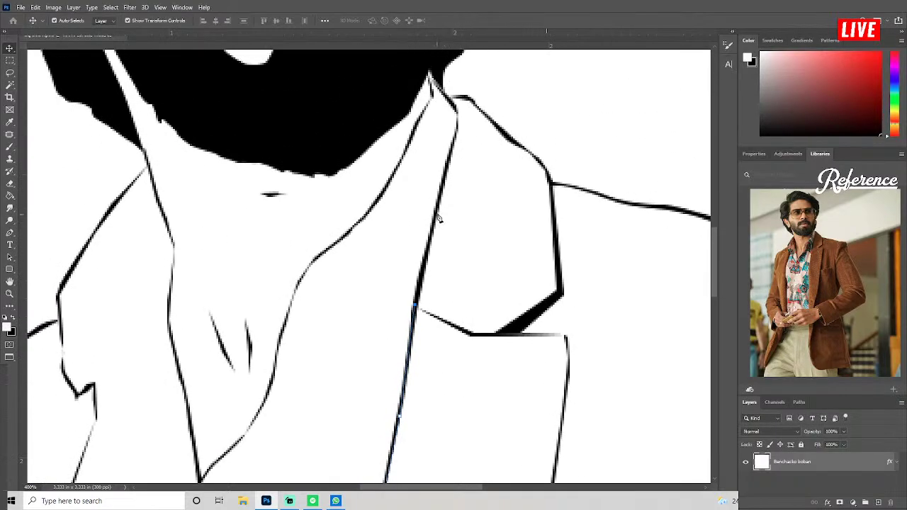
pyautogui.scroll(3, 440, 209)
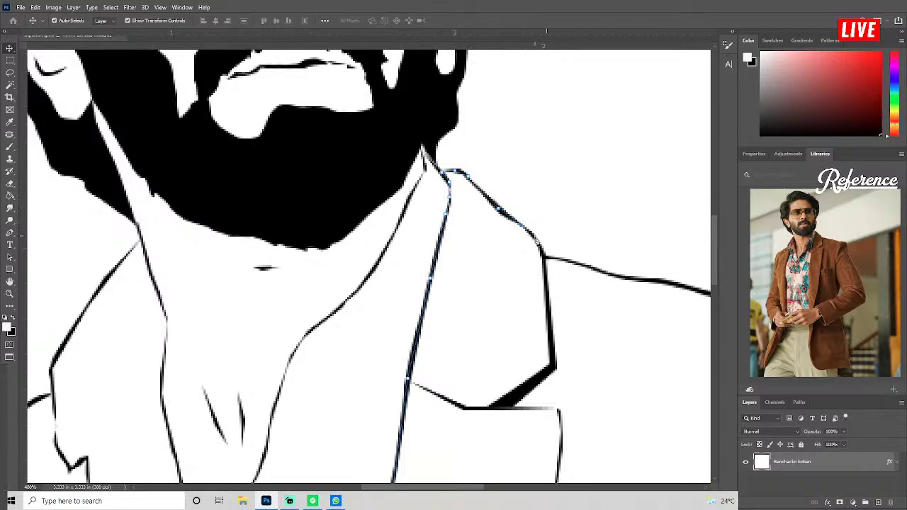
# Trace Pen anchors from the collar corner along the collar and around the shoulder curve.
pyautogui.click(542, 252)
pyautogui.moveTo(561, 307); pyautogui.dragTo(466, 247)
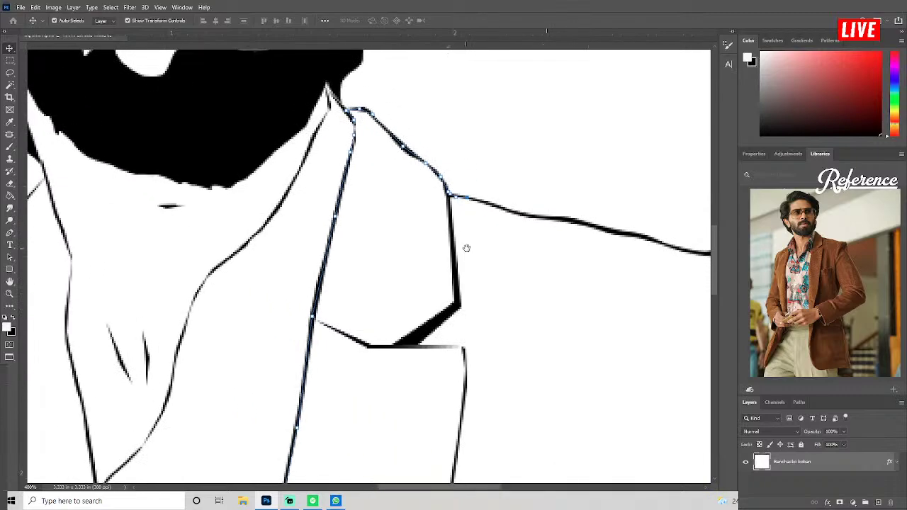
pyautogui.click(539, 216)
pyautogui.click(566, 219)
pyautogui.click(634, 238)
pyautogui.moveTo(637, 253); pyautogui.dragTo(447, 199)
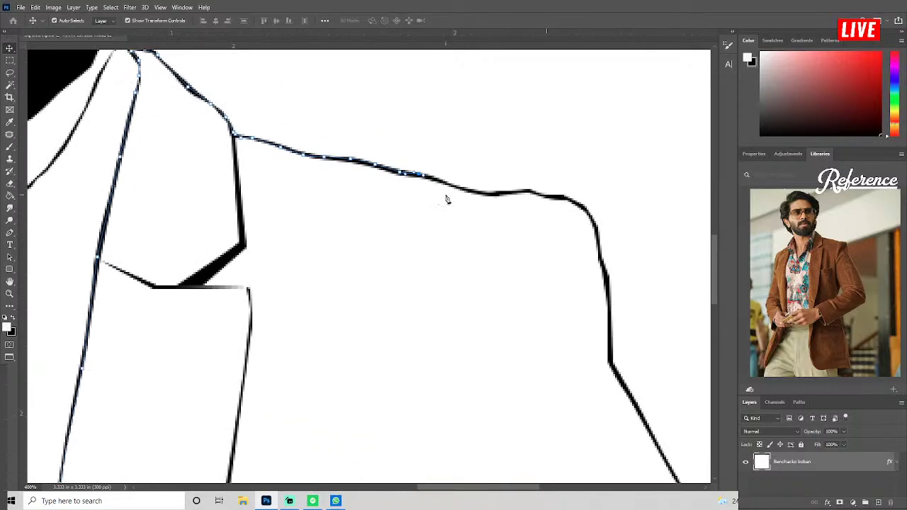
pyautogui.click(456, 188)
pyautogui.click(493, 193)
pyautogui.click(539, 189)
pyautogui.click(551, 197)
pyautogui.click(580, 205)
pyautogui.click(594, 221)
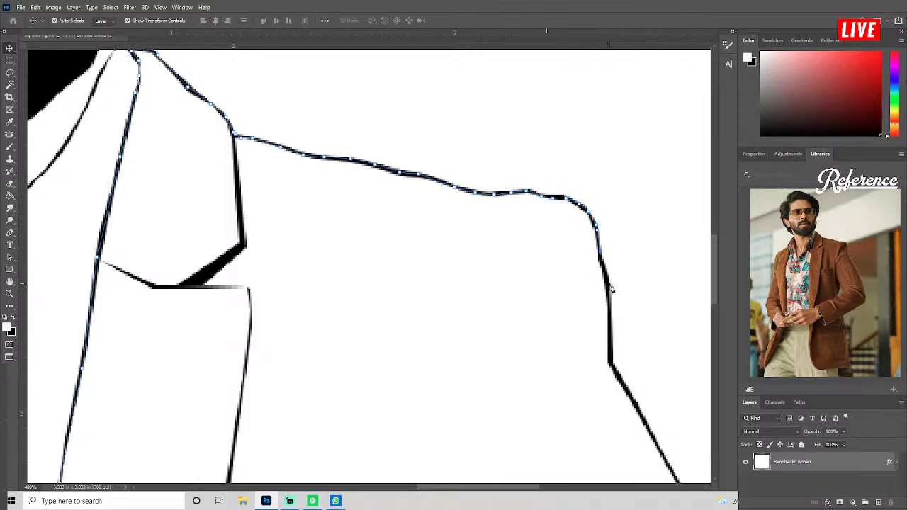
# Continue the path down the arm's outer edge to the jacket's diagonal lower edge.
pyautogui.moveTo(611, 287); pyautogui.dragTo(587, 233)
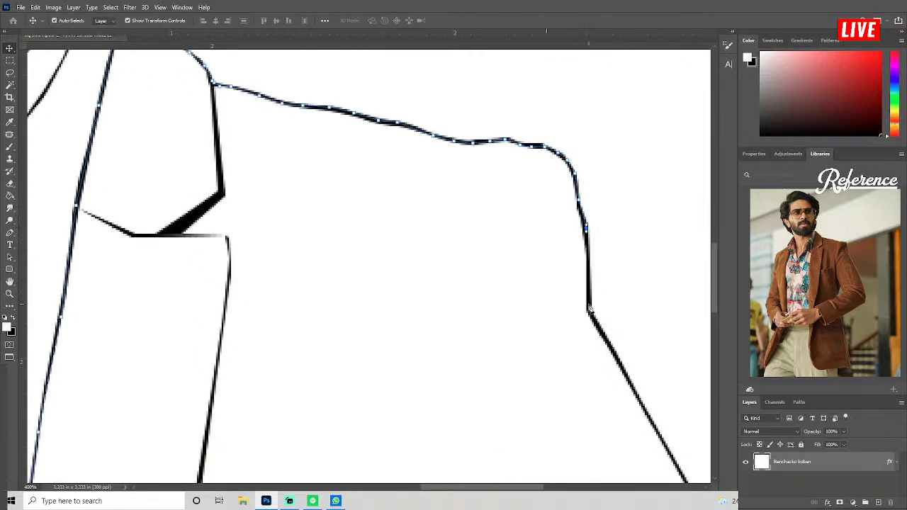
pyautogui.moveTo(550, 312); pyautogui.dragTo(476, 170)
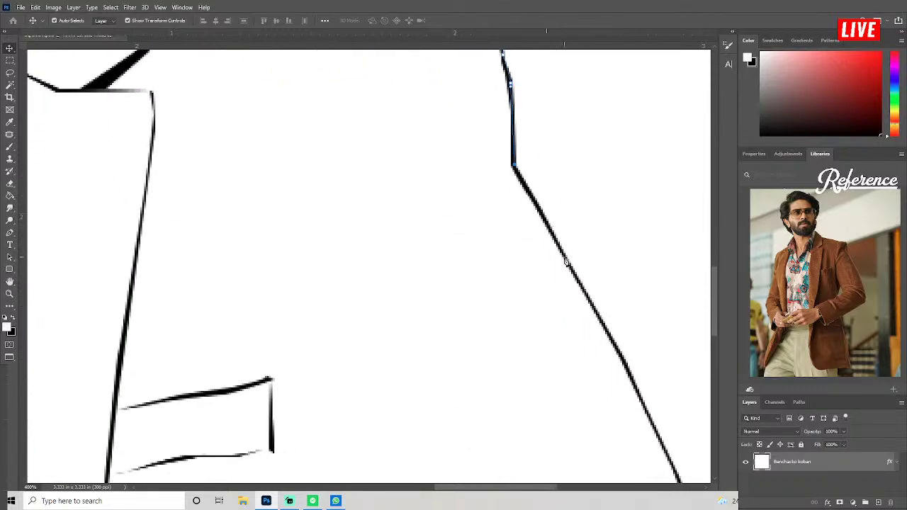
pyautogui.moveTo(544, 276); pyautogui.dragTo(411, 142)
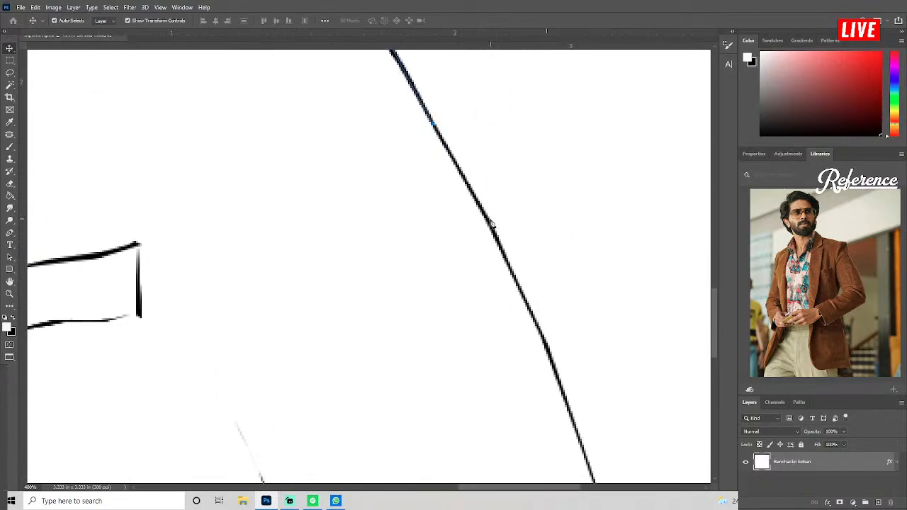
pyautogui.moveTo(532, 318); pyautogui.dragTo(505, 226)
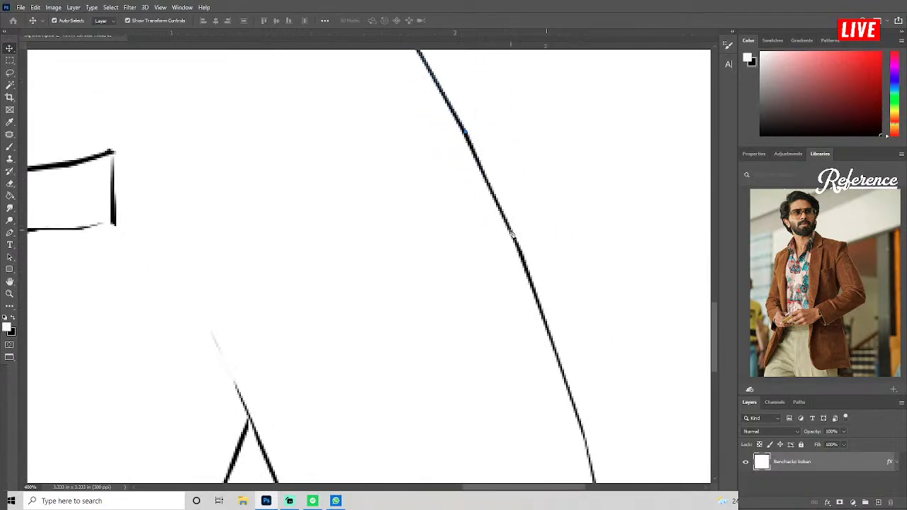
pyautogui.moveTo(529, 312); pyautogui.dragTo(506, 247)
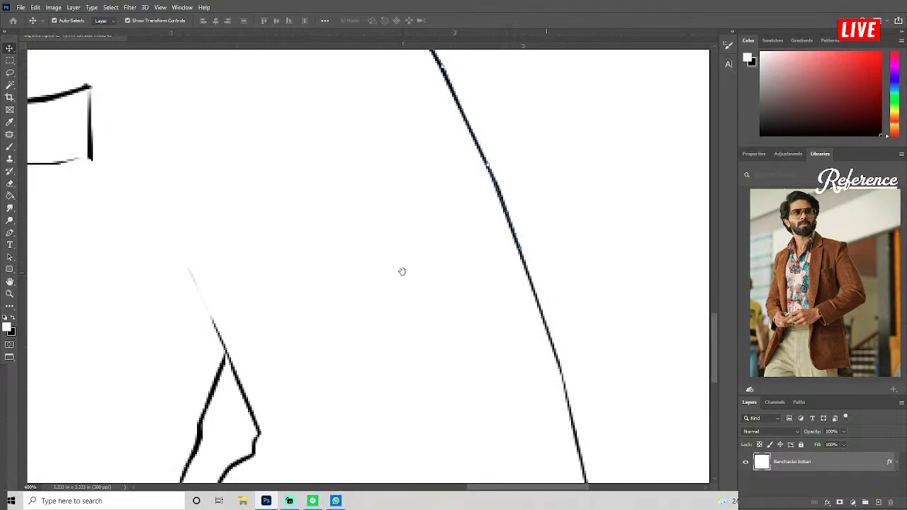
pyautogui.moveTo(463, 306); pyautogui.dragTo(446, 226)
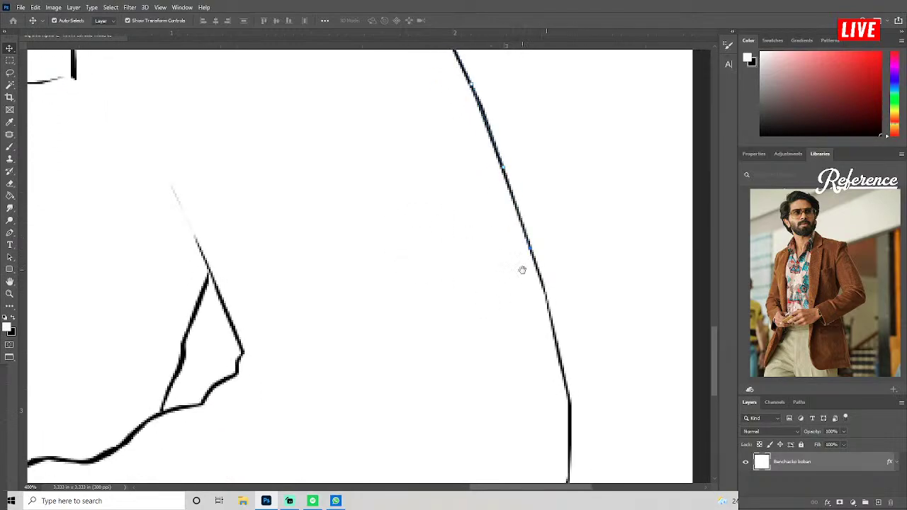
pyautogui.moveTo(523, 270); pyautogui.dragTo(508, 228)
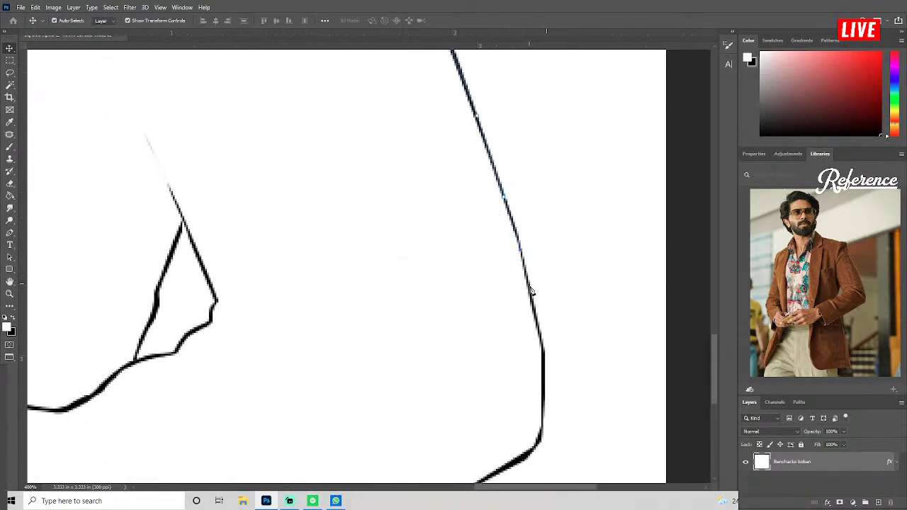
pyautogui.moveTo(532, 300); pyautogui.dragTo(537, 247)
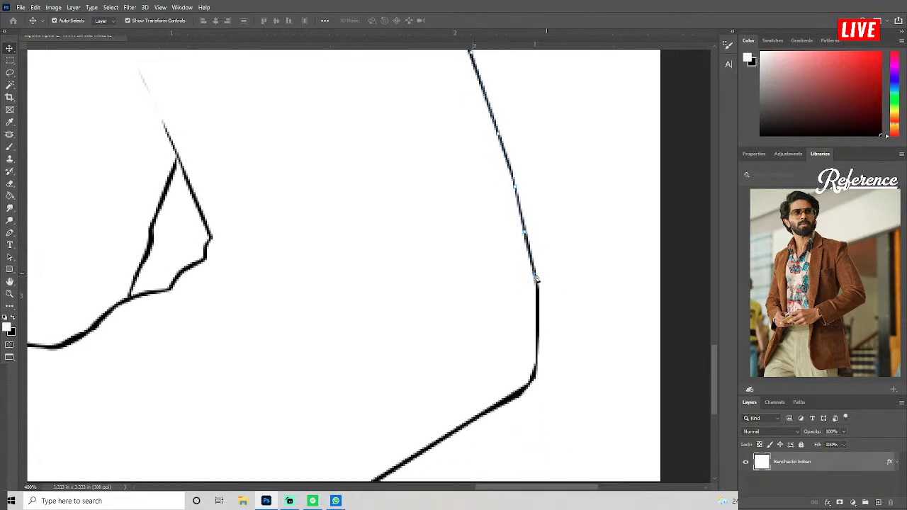
pyautogui.scroll(-3, 540, 287)
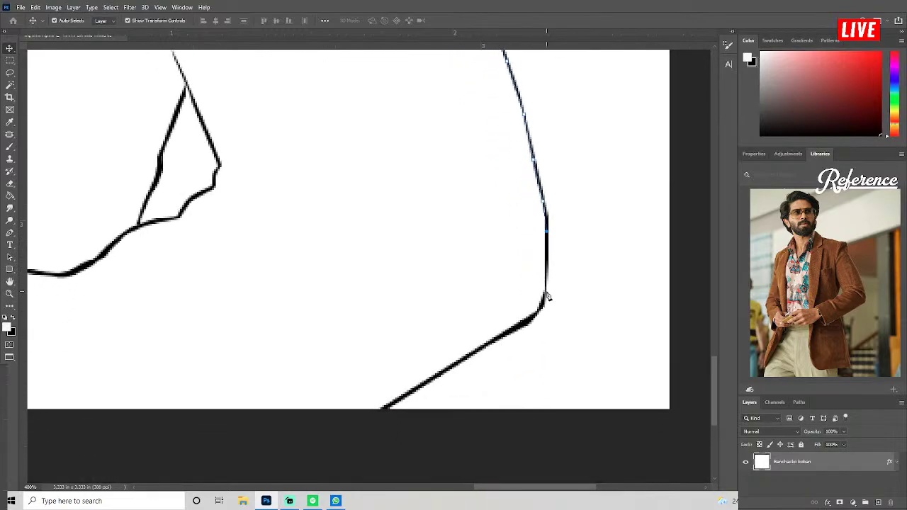
pyautogui.click(547, 299)
pyautogui.click(502, 334)
pyautogui.moveTo(316, 421); pyautogui.dragTo(342, 359)
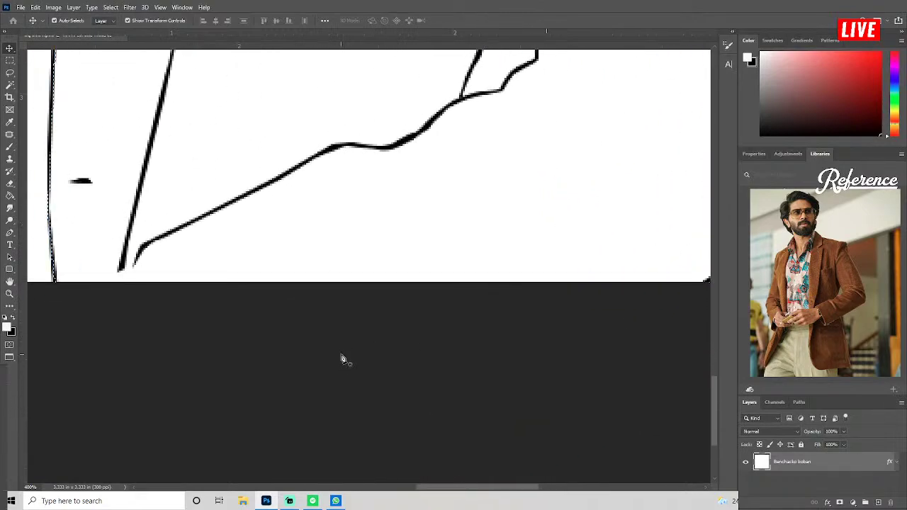
# Fill the traced right jacket half with brown, then fit the view and zoom in.
pyautogui.hotkey('alt', 'BackSpace')
pyautogui.moveTo(409, 227); pyautogui.dragTo(382, 265)
pyautogui.scroll(3, 324, 308)
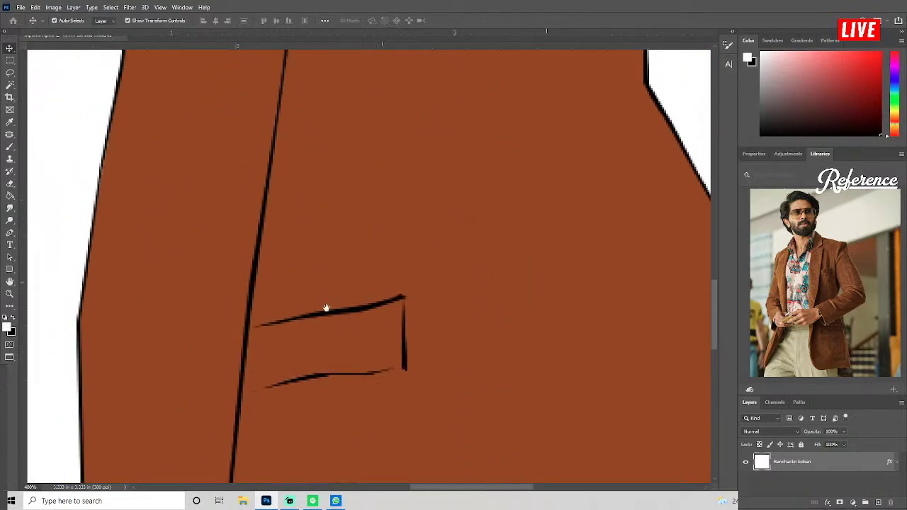
pyautogui.hotkey('ctrl', '0')
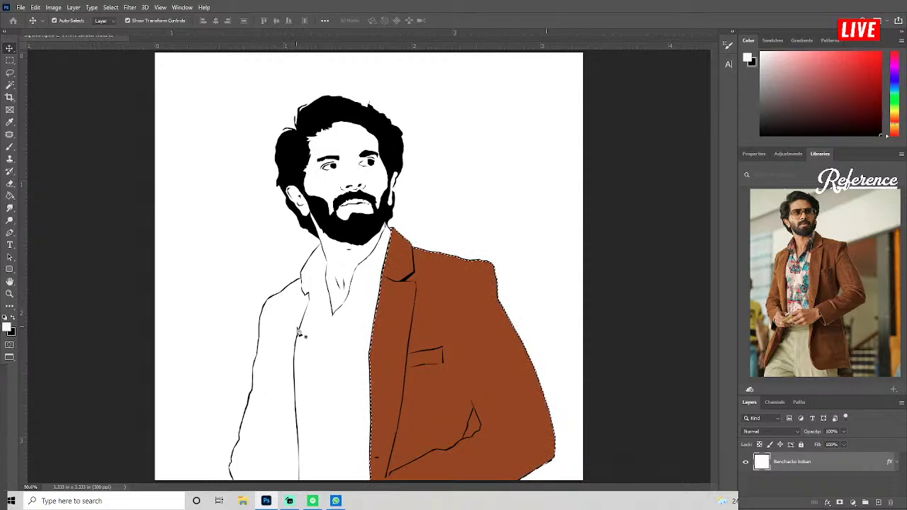
pyautogui.hotkey('ctrl', '+')
pyautogui.hotkey('ctrl', '+')
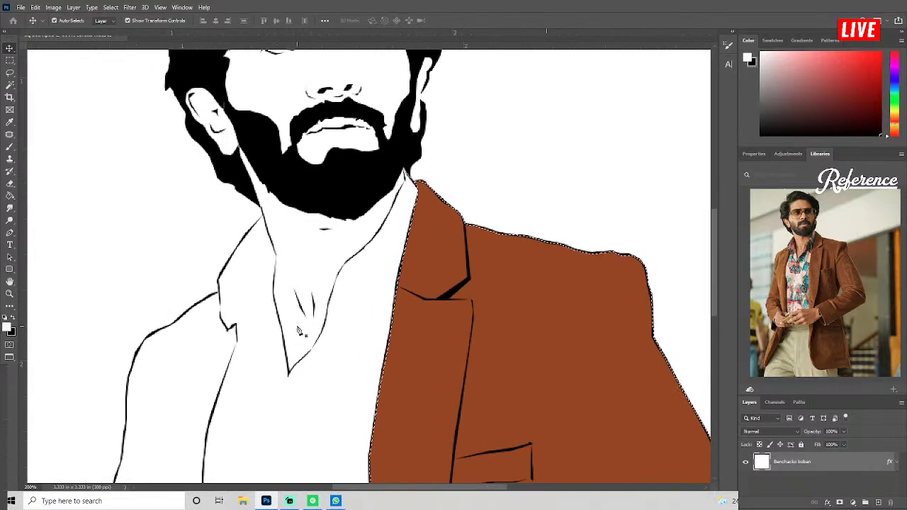
pyautogui.moveTo(218, 381); pyautogui.dragTo(269, 258)
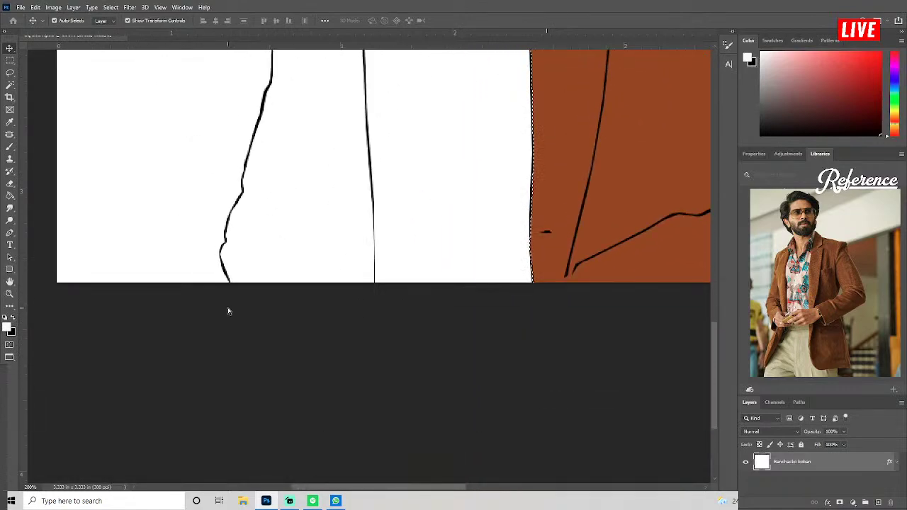
# Zoom in on the canvas bottom and trace the left jacket outline upward.
pyautogui.hotkey('ctrl', '+')
pyautogui.moveTo(238, 329)
pyautogui.mouseDown()
pyautogui.moveTo(223, 356)
pyautogui.moveTo(212, 354)
pyautogui.moveTo(197, 286)
pyautogui.moveTo(204, 279)
pyautogui.moveTo(221, 293)
pyautogui.moveTo(225, 255)
pyautogui.moveTo(264, 179)
pyautogui.moveTo(271, 328)
pyautogui.moveTo(269, 292)
pyautogui.moveTo(315, 264)
pyautogui.moveTo(334, 184)
pyautogui.mouseUp()
pyautogui.scroll(3, 277, 259)
pyautogui.scroll(1, 297, 275)
pyautogui.scroll(3, 316, 264)
pyautogui.scroll(2, 335, 184)
pyautogui.scroll(2, 344, 238)
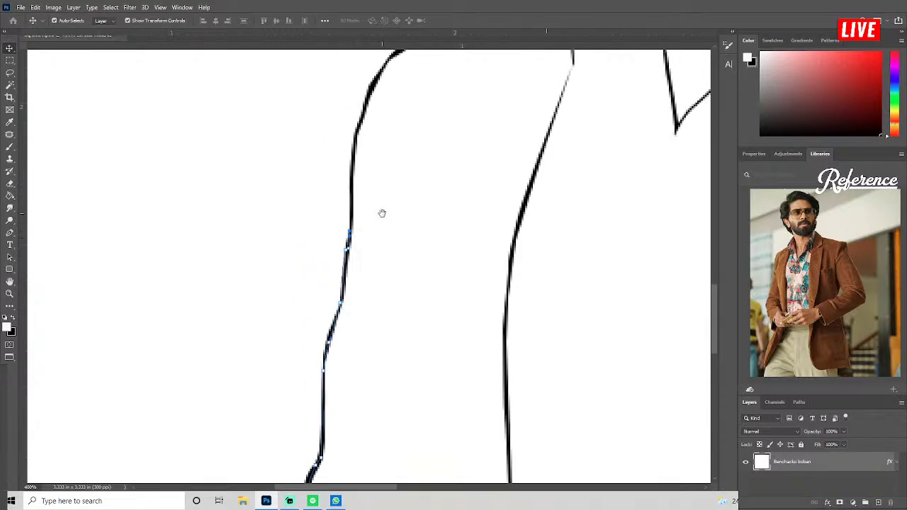
pyautogui.moveTo(383, 211); pyautogui.dragTo(385, 272)
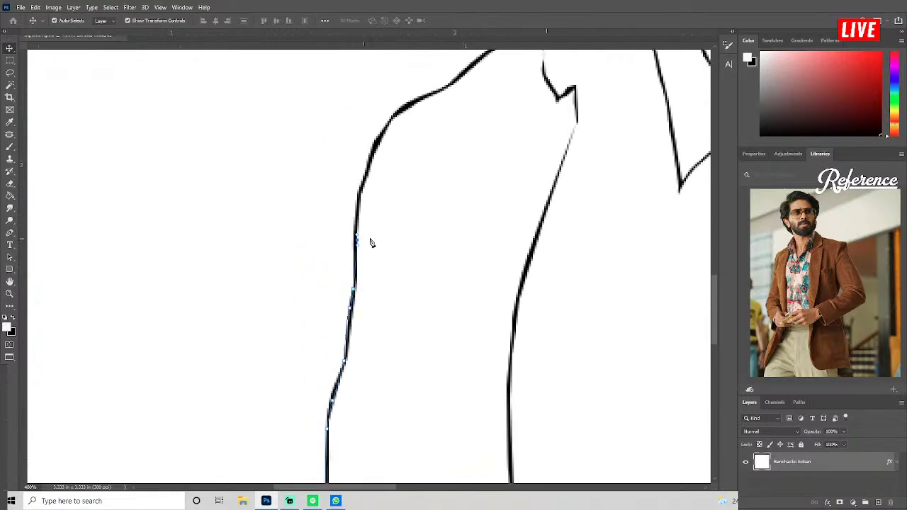
pyautogui.moveTo(371, 241); pyautogui.dragTo(375, 310)
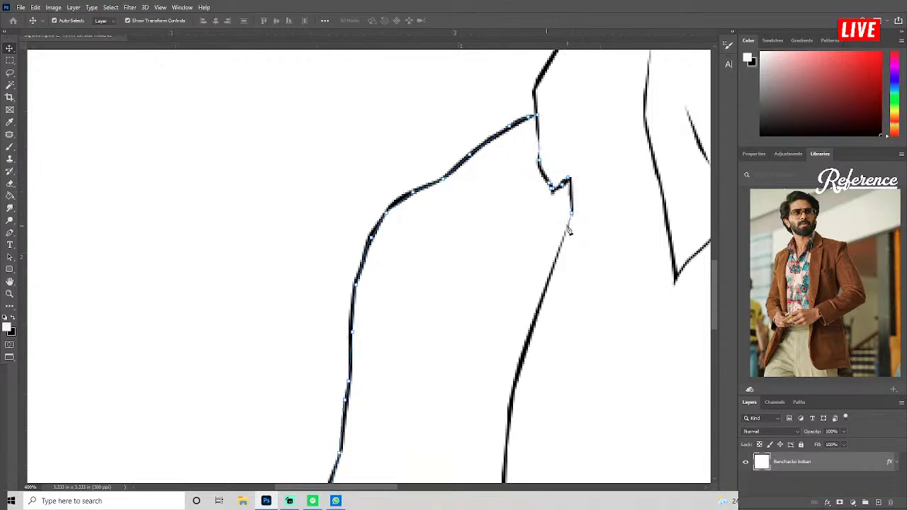
# Trace the outline back down to the canvas bottom and close it into a selection.
pyautogui.scroll(-2, 569, 231)
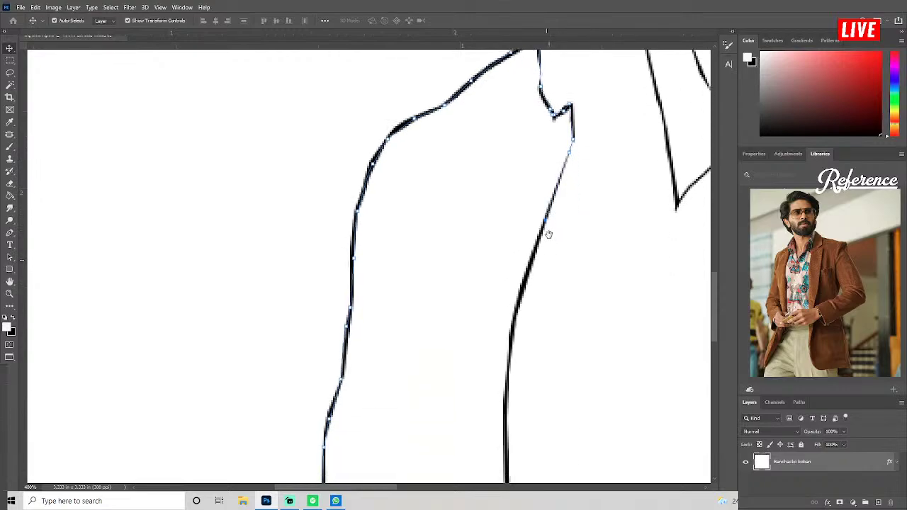
pyautogui.scroll(-1, 546, 235)
pyautogui.scroll(-1, 519, 241)
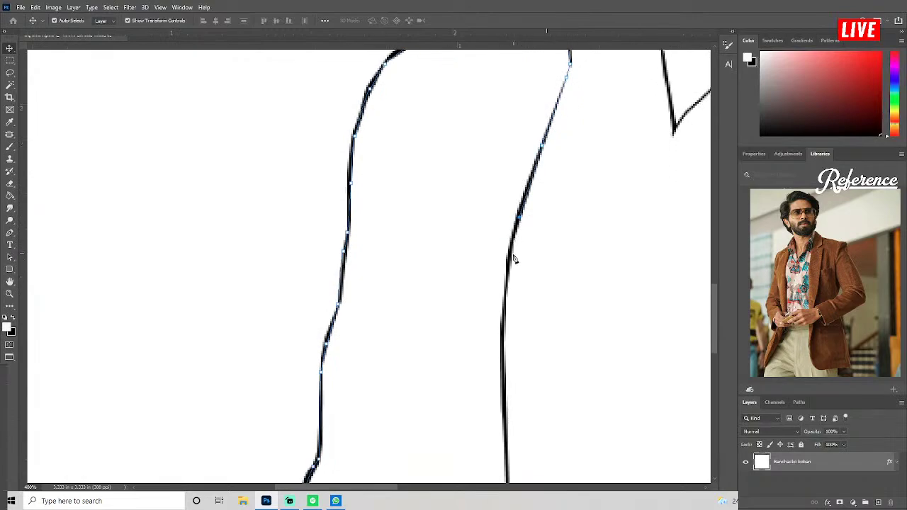
pyautogui.scroll(-1, 511, 262)
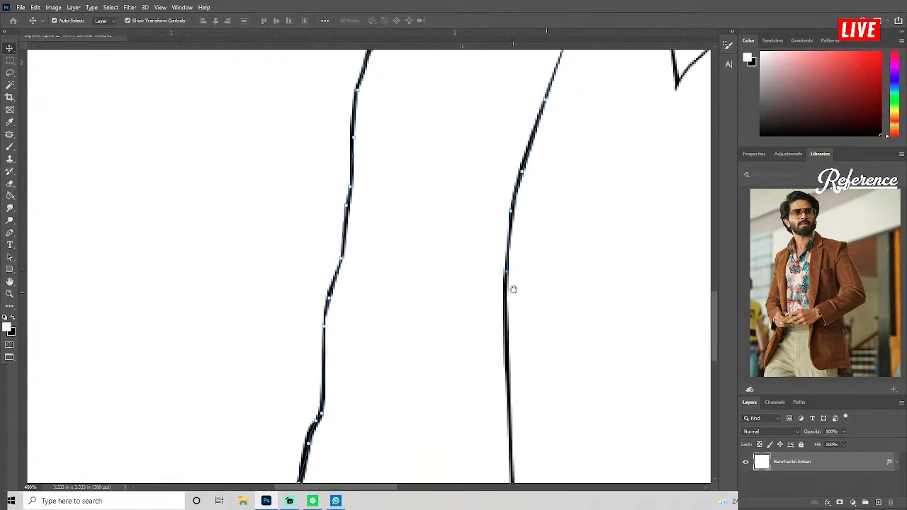
pyautogui.moveTo(514, 289); pyautogui.dragTo(514, 197)
pyautogui.moveTo(536, 290); pyautogui.dragTo(532, 210)
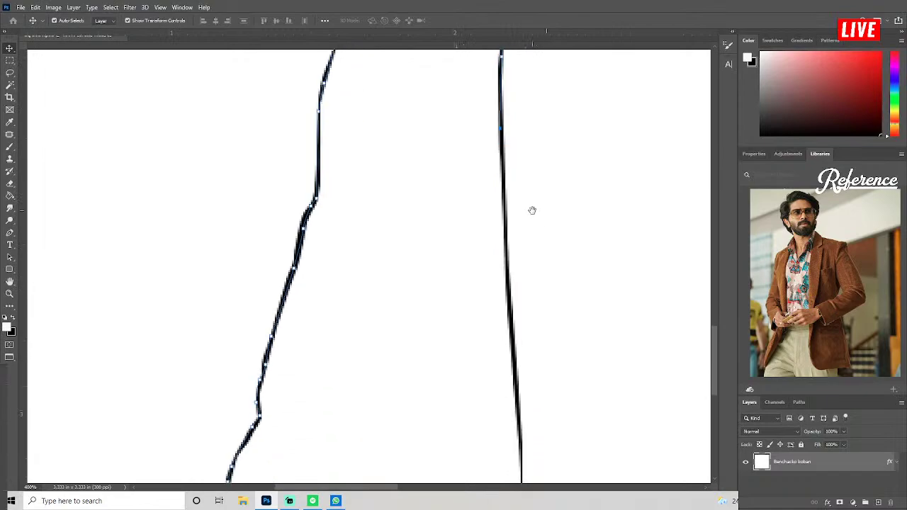
pyautogui.moveTo(508, 241); pyautogui.dragTo(521, 173)
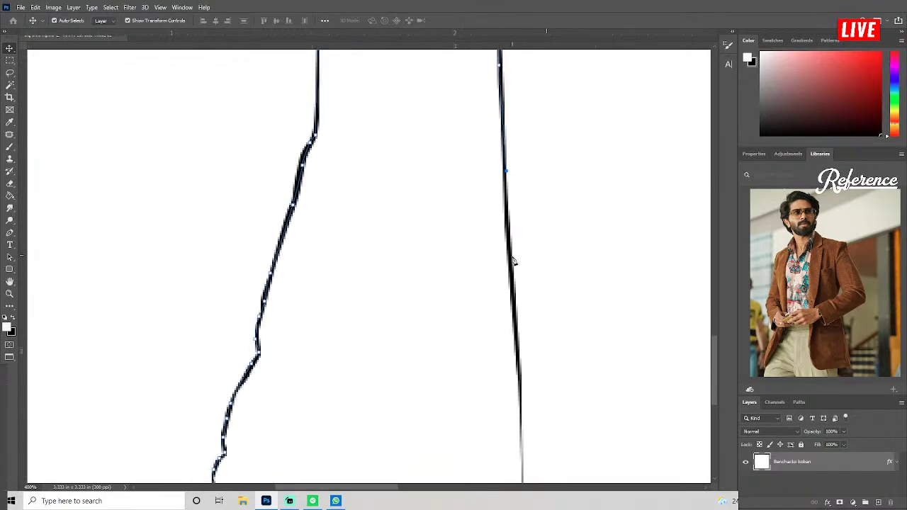
pyautogui.scroll(-1, 514, 270)
pyautogui.scroll(-2, 516, 241)
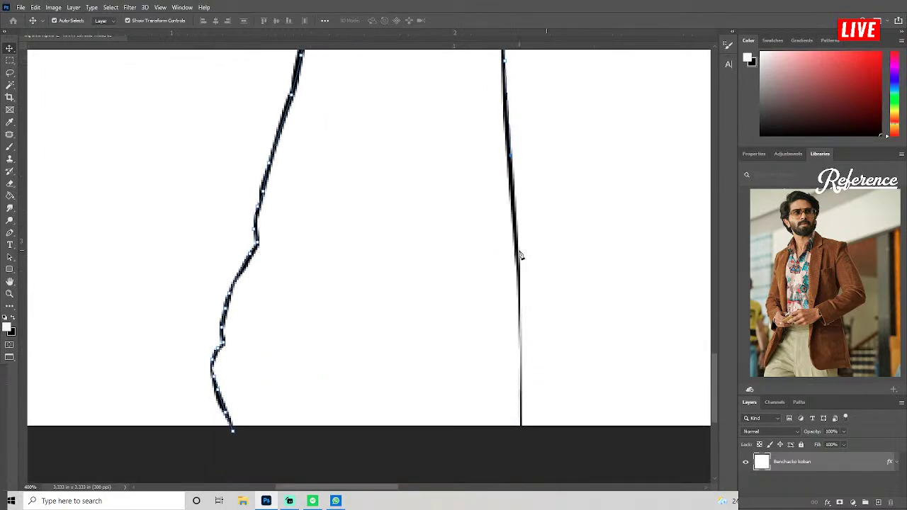
pyautogui.scroll(-1, 535, 270)
pyautogui.scroll(-1, 533, 274)
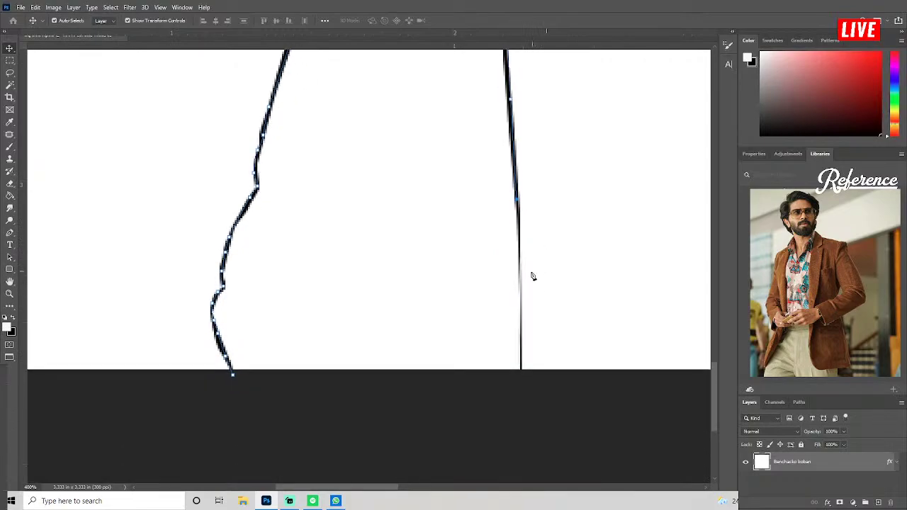
pyautogui.moveTo(518, 329); pyautogui.dragTo(521, 350)
pyautogui.doubleClick(416, 409)
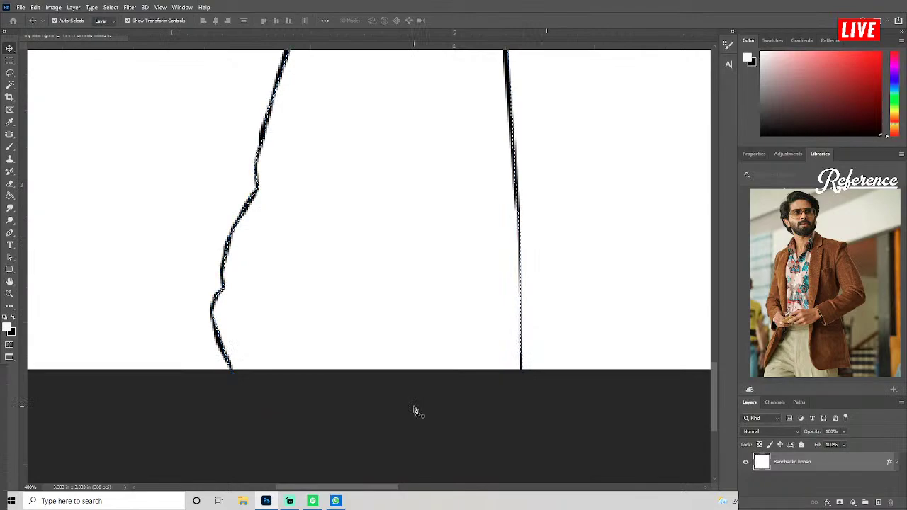
# Fill the left jacket selection with brown, fit the view, and deselect.
pyautogui.hotkey('alt', 'BackSpace')
pyautogui.hotkey('ctrl', '0')
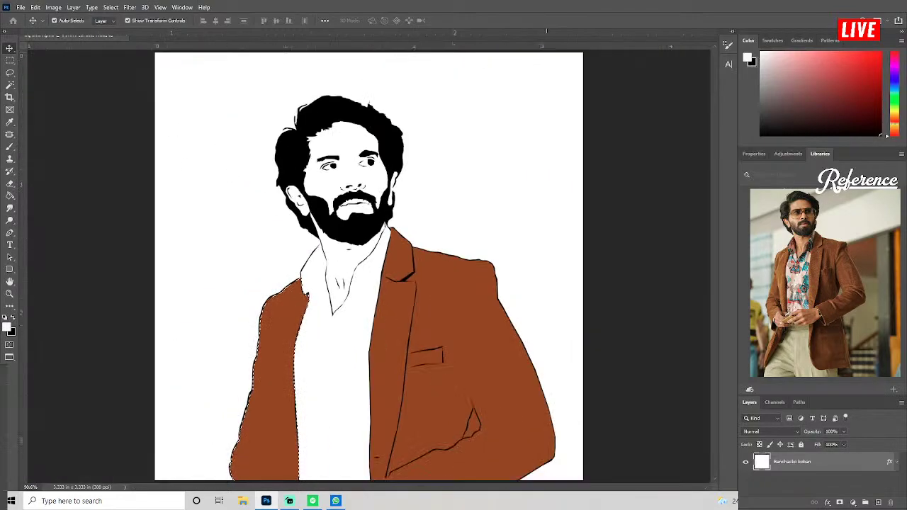
pyautogui.hotkey('ctrl', 'd')
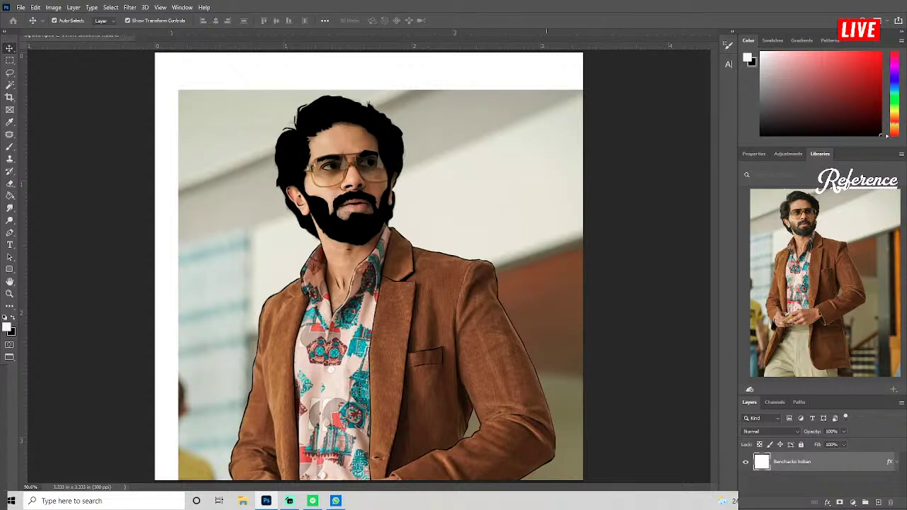
# Change the foreground colour in the Color Picker to neutral grey #9c9c9c.
pyautogui.click(9, 327)
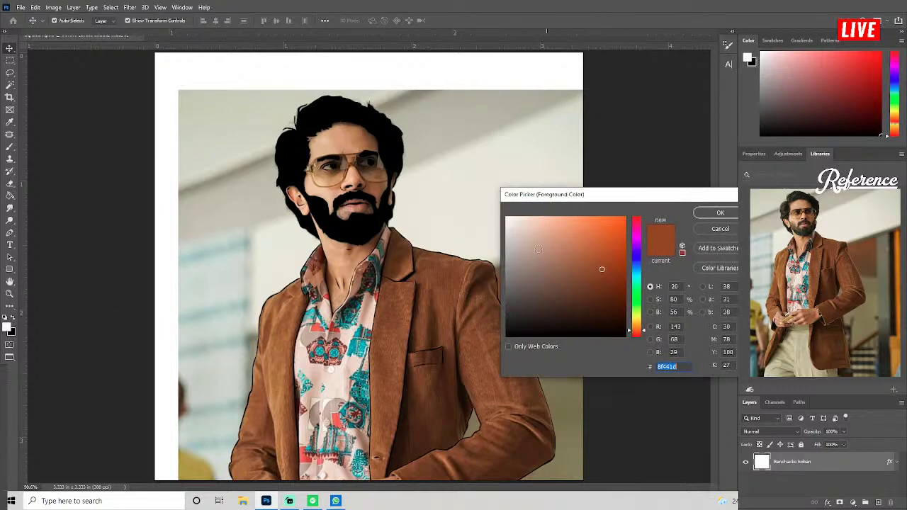
pyautogui.moveTo(521, 258); pyautogui.dragTo(302, 270)
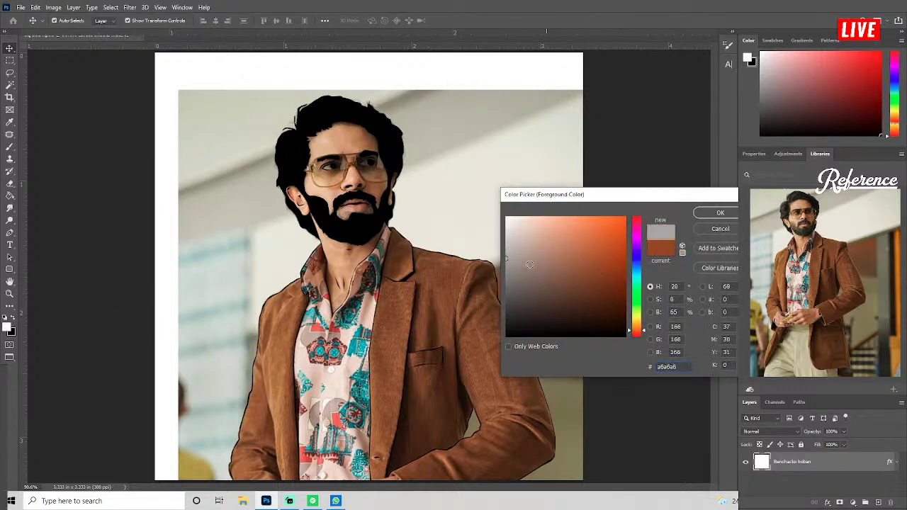
pyautogui.moveTo(520, 261); pyautogui.dragTo(479, 261)
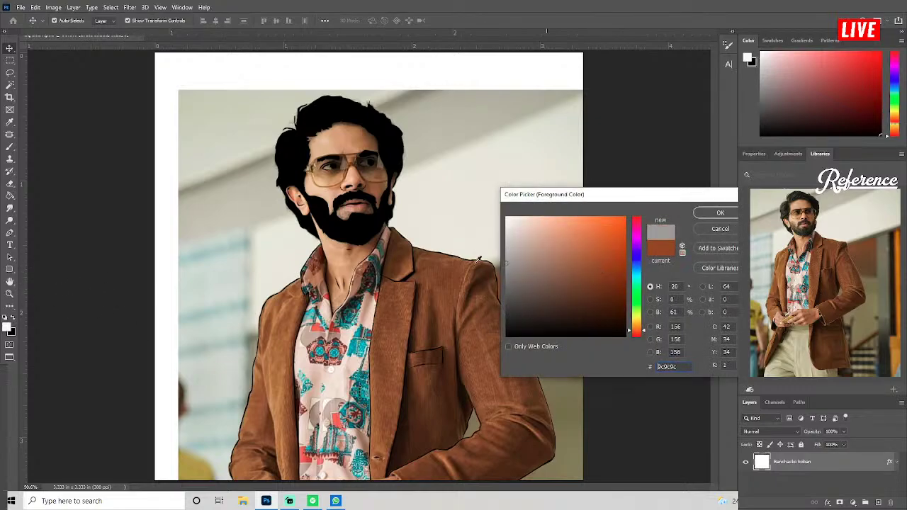
pyautogui.click(720, 212)
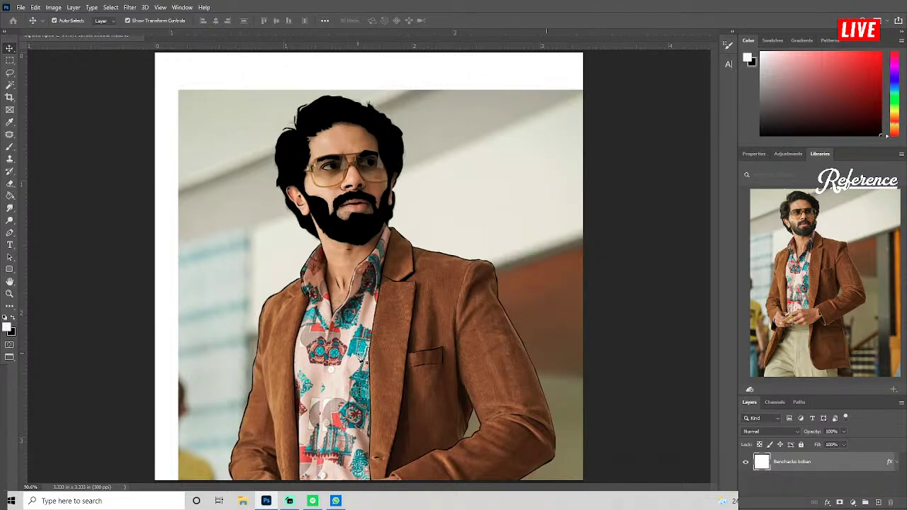
pyautogui.scroll(1, 360, 358)
# Pen-trace the collar shadow from the shirt edge along the shoulder, then fill it grey.
pyautogui.scroll(2, 360, 358)
pyautogui.scroll(2, 359, 358)
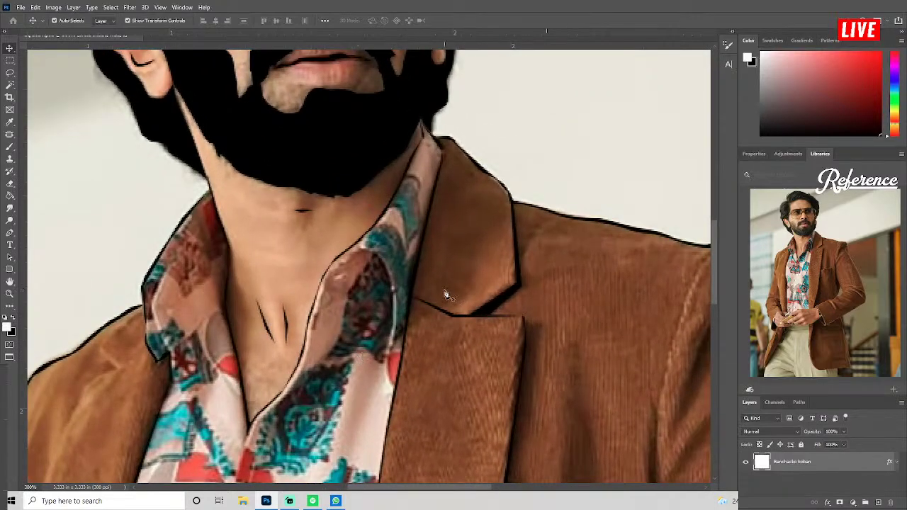
pyautogui.scroll(1, 425, 308)
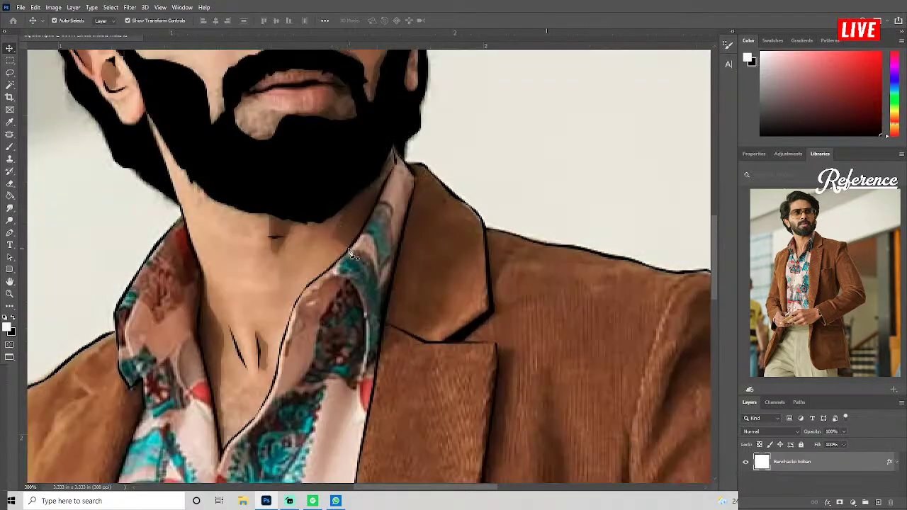
pyautogui.click(348, 250)
pyautogui.click(367, 282)
pyautogui.click(364, 294)
pyautogui.moveTo(510, 287)
pyautogui.mouseDown()
pyautogui.moveTo(377, 287)
pyautogui.moveTo(434, 245)
pyautogui.mouseUp()
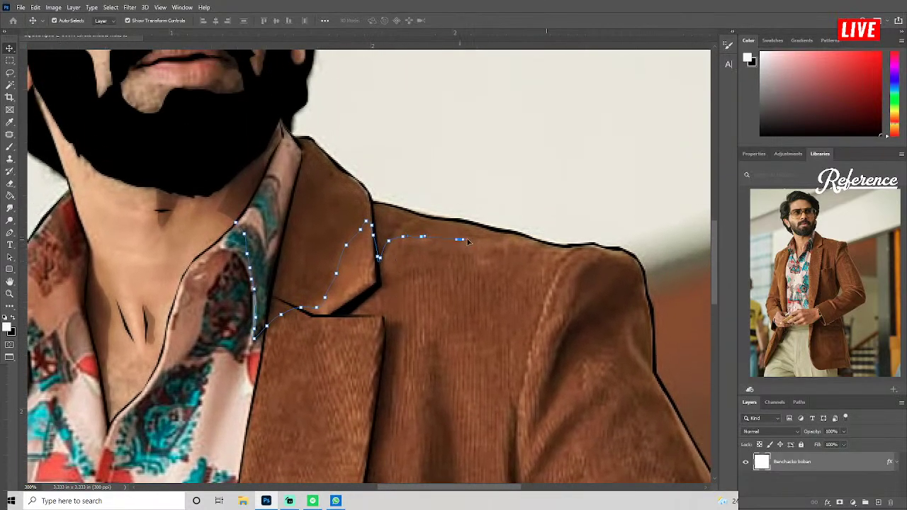
pyautogui.moveTo(516, 235)
pyautogui.mouseDown()
pyautogui.moveTo(371, 204)
pyautogui.moveTo(395, 231)
pyautogui.moveTo(317, 183)
pyautogui.mouseUp()
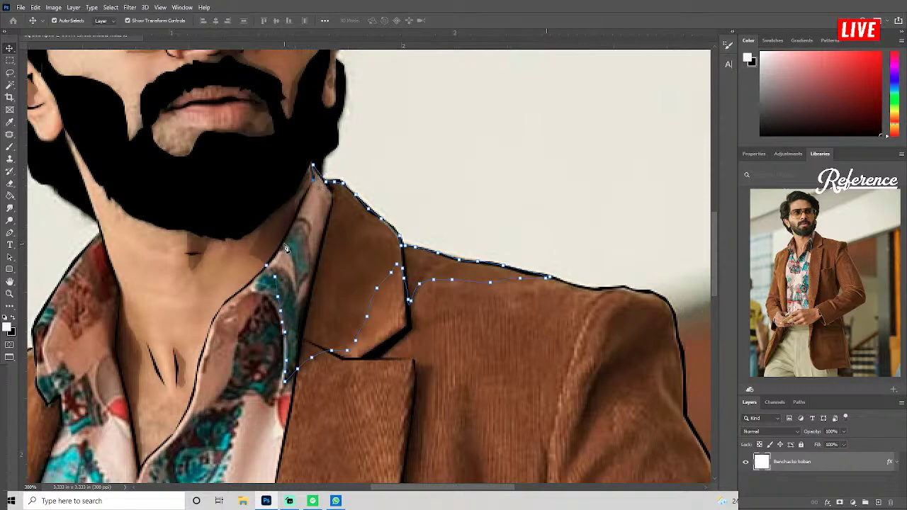
pyautogui.click(282, 245)
pyautogui.hotkey('ctrl', 'Return')
pyautogui.press('Delete')
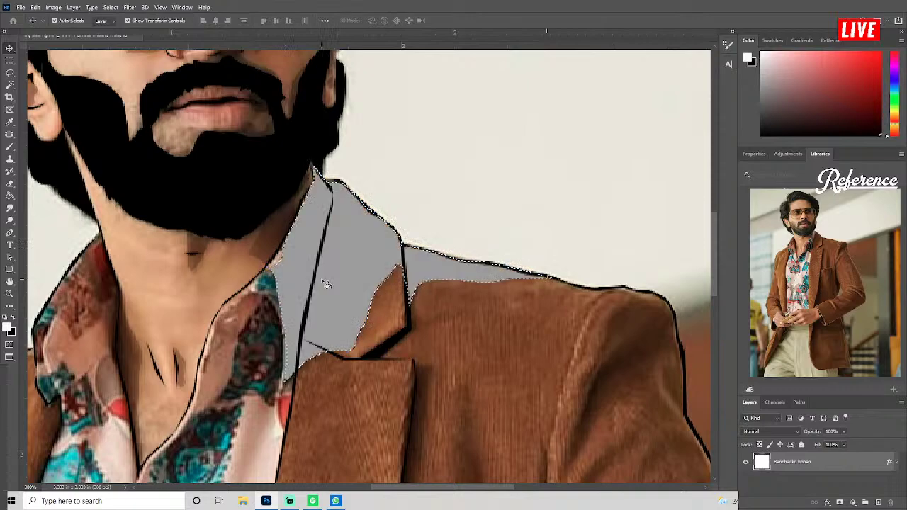
pyautogui.moveTo(400, 461); pyautogui.dragTo(357, 276)
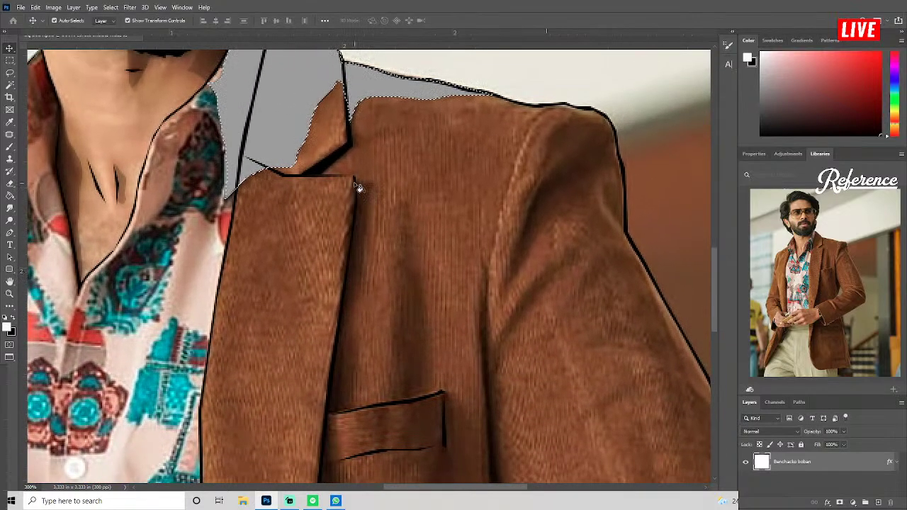
# Place path points from the lapel corner down its edge to the breast pocket.
pyautogui.click(355, 183)
pyautogui.click(372, 185)
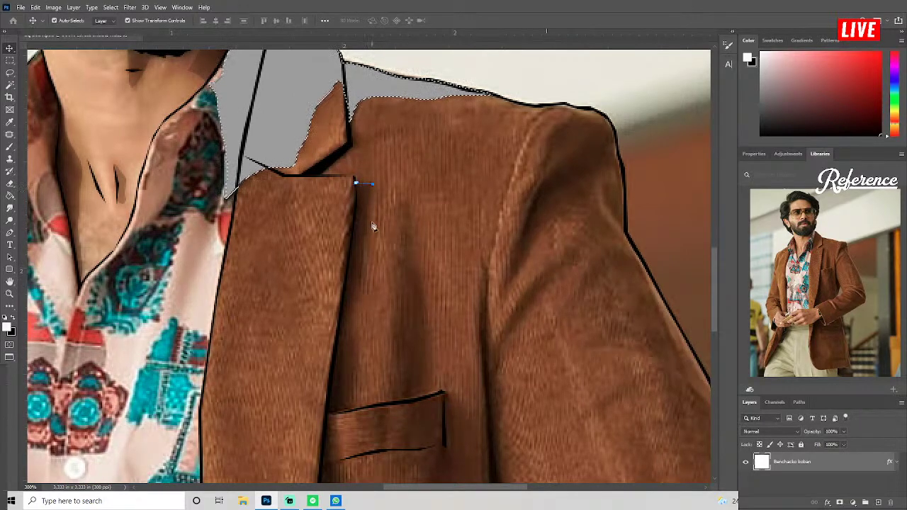
pyautogui.click(362, 250)
pyautogui.click(359, 287)
pyautogui.click(355, 305)
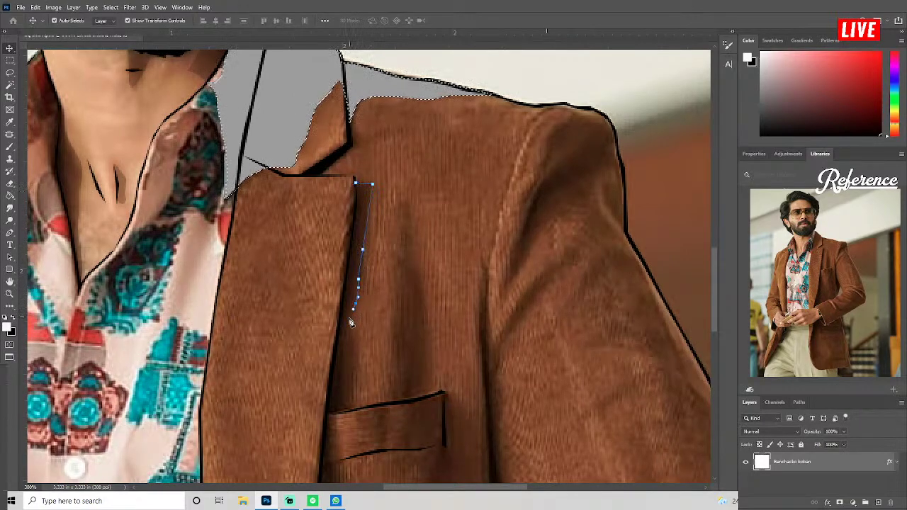
pyautogui.click(352, 342)
pyautogui.click(356, 361)
pyautogui.moveTo(357, 374); pyautogui.dragTo(359, 305)
pyautogui.click(356, 337)
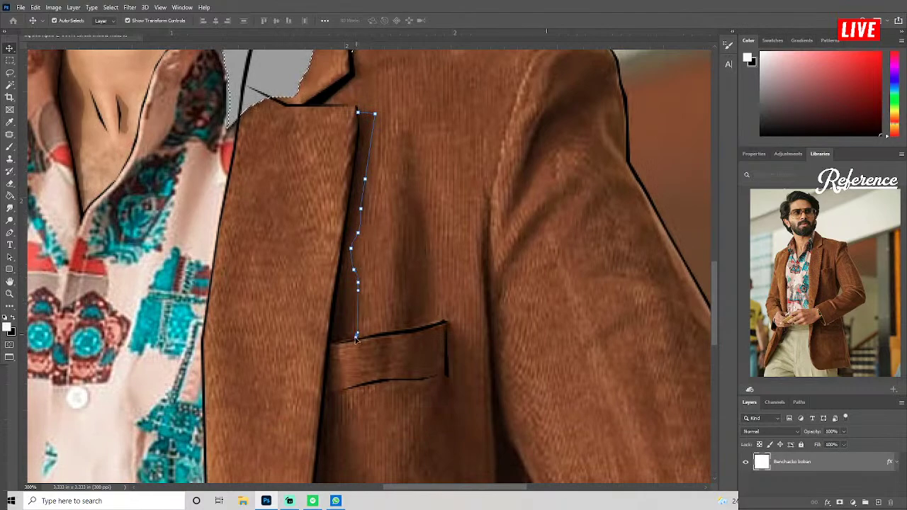
# Bring the path back up the lapel, close it, and fill the strip grey.
pyautogui.click(329, 346)
pyautogui.click(343, 250)
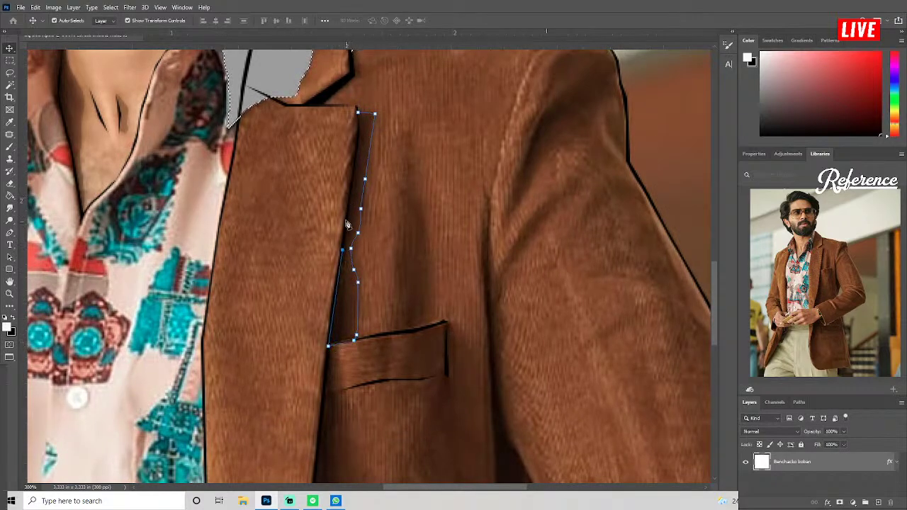
pyautogui.click(352, 181)
pyautogui.click(360, 138)
pyautogui.click(358, 122)
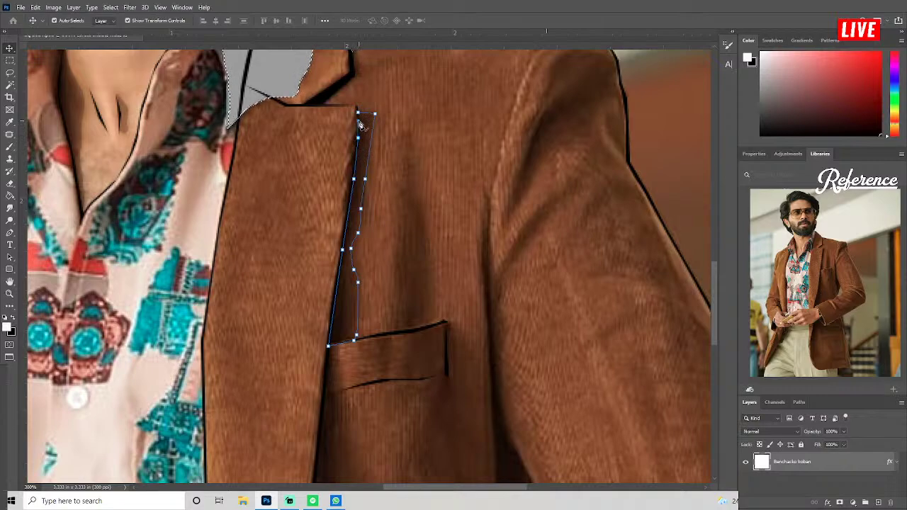
pyautogui.hotkey('ctrl', 'Return')
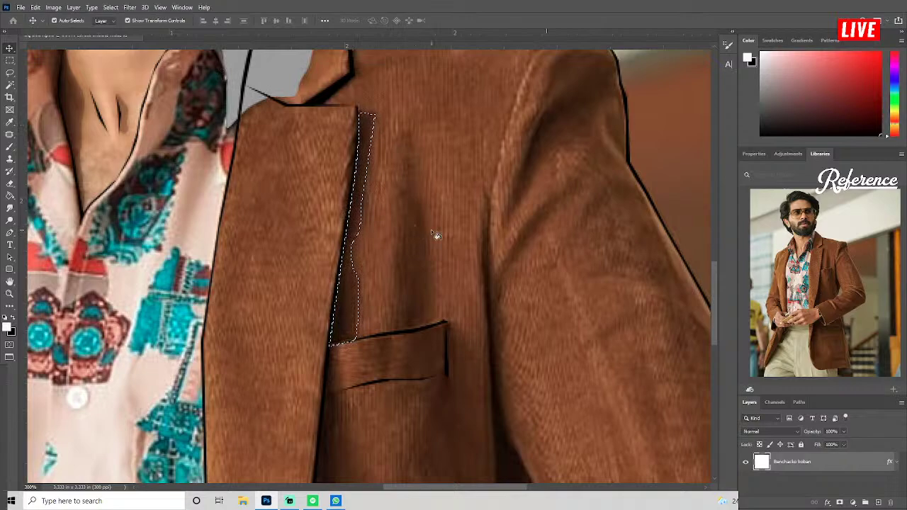
pyautogui.hotkey('alt', 'BackSpace')
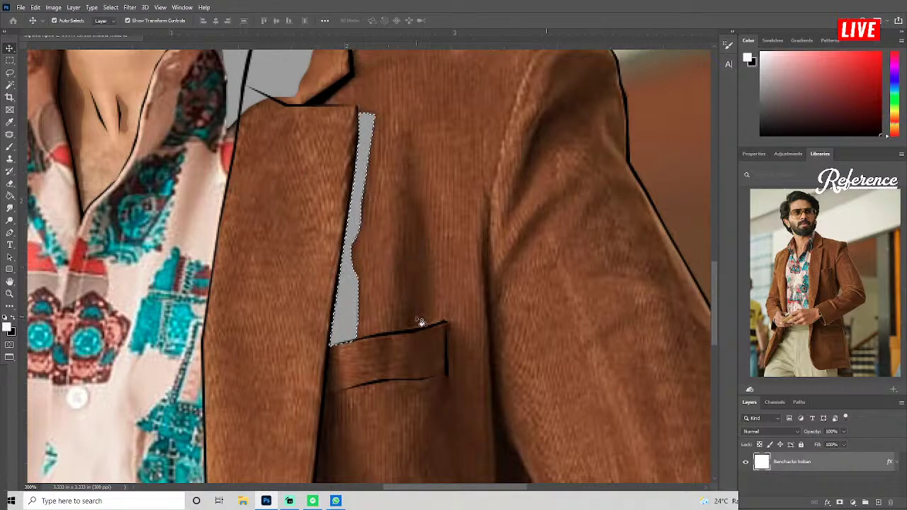
# Cut the narrow gap along the pocket's top edge out of the jacket fabric.
pyautogui.moveTo(390, 331)
pyautogui.mouseDown()
pyautogui.moveTo(435, 326)
pyautogui.moveTo(406, 140)
pyautogui.moveTo(402, 330)
pyautogui.mouseUp()
pyautogui.hotkey('ctrl', 'Return')
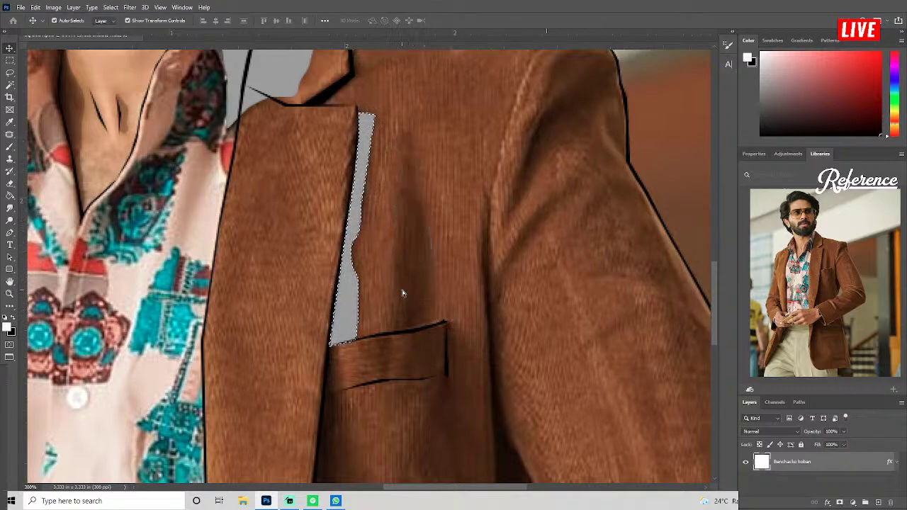
pyautogui.press('Delete')
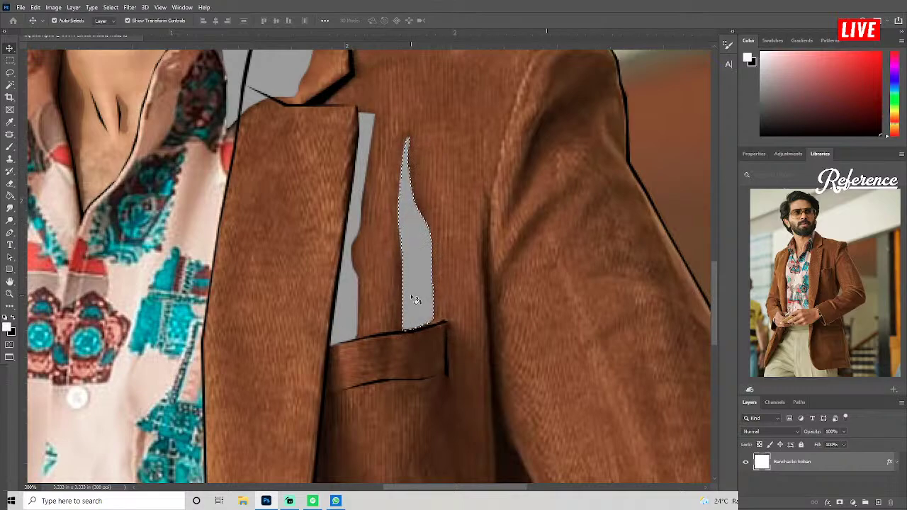
pyautogui.hotkey('ctrl', 'd')
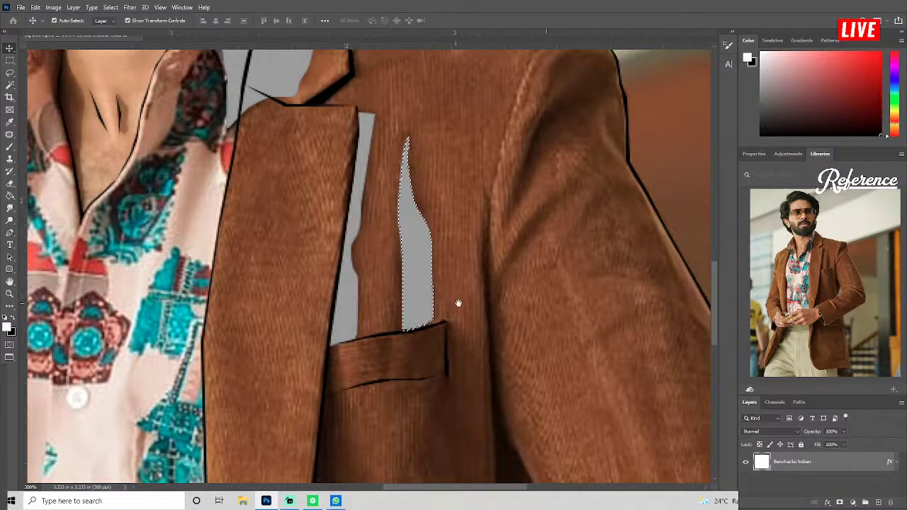
# Trace a path down the lapel edge toward the lower jacket front.
pyautogui.moveTo(486, 225); pyautogui.dragTo(449, 170)
pyautogui.scroll(-2, 449, 168)
pyautogui.scroll(2, 450, 191)
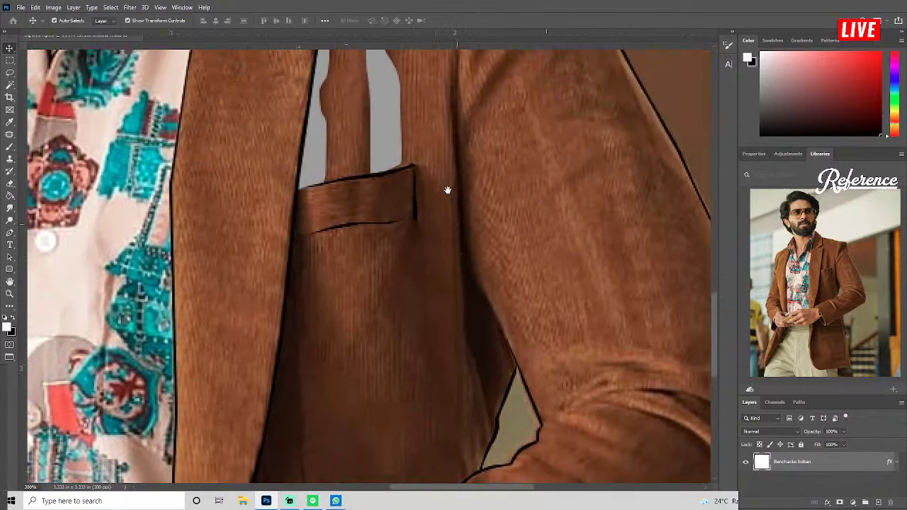
pyautogui.hotkey('ctrl', 'shift', 'd')
pyautogui.moveTo(484, 229)
pyautogui.mouseDown()
pyautogui.moveTo(460, 357)
pyautogui.moveTo(458, 253)
pyautogui.mouseUp()
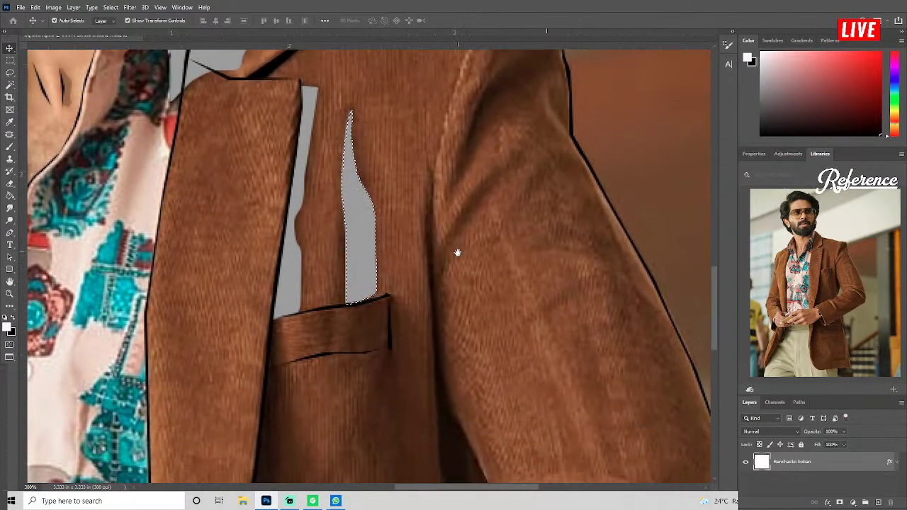
pyautogui.click(429, 164)
pyautogui.moveTo(426, 226); pyautogui.dragTo(426, 255)
pyautogui.moveTo(429, 289); pyautogui.dragTo(425, 192)
pyautogui.click(425, 263)
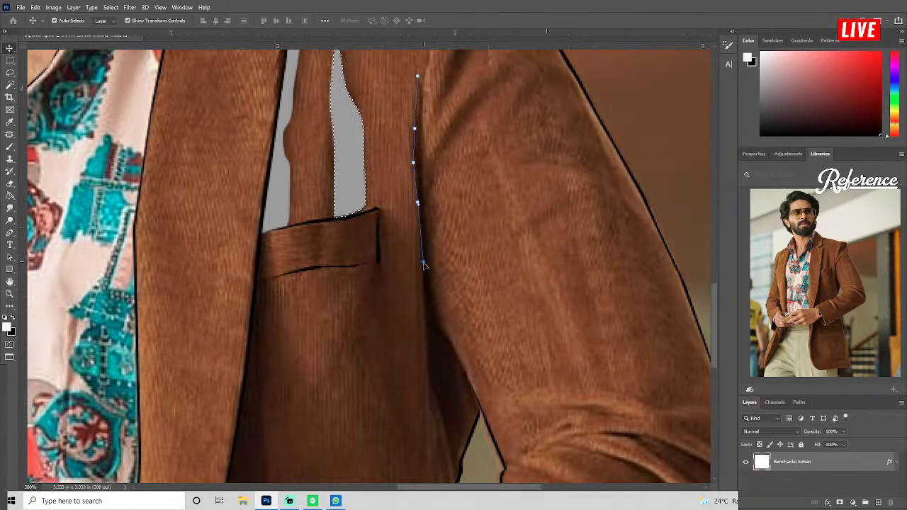
pyautogui.moveTo(426, 264); pyautogui.dragTo(431, 190)
pyautogui.click(424, 285)
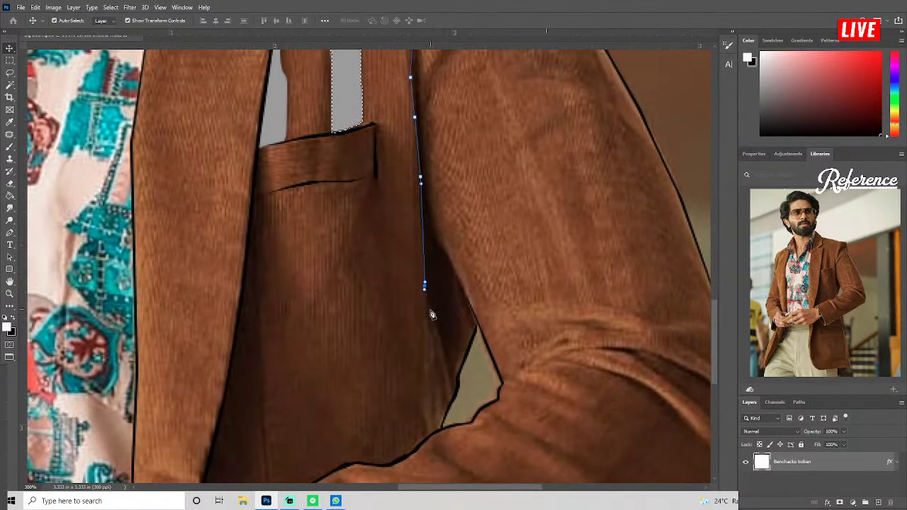
# Close the strip path beside the lapel and delete that fabric to grey.
pyautogui.click(441, 333)
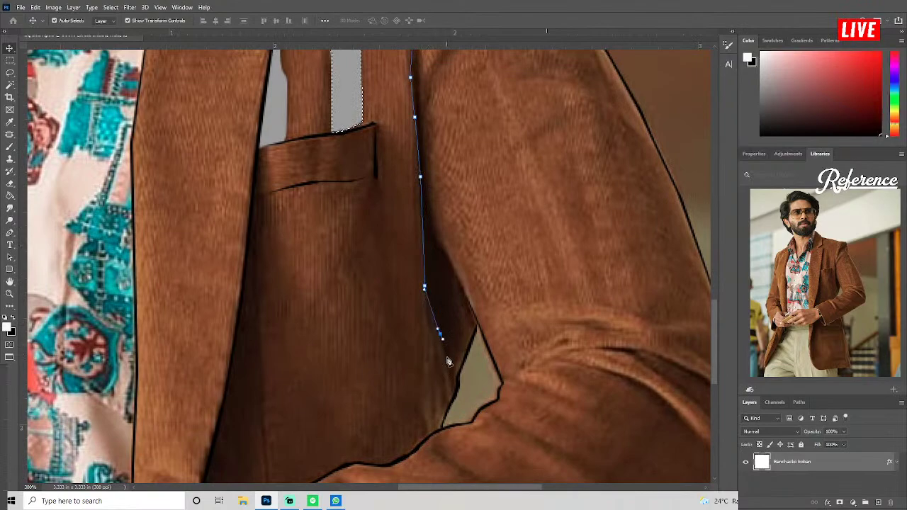
pyautogui.moveTo(448, 370); pyautogui.dragTo(449, 386)
pyautogui.moveTo(479, 326); pyautogui.dragTo(484, 313)
pyautogui.moveTo(436, 229); pyautogui.dragTo(431, 215)
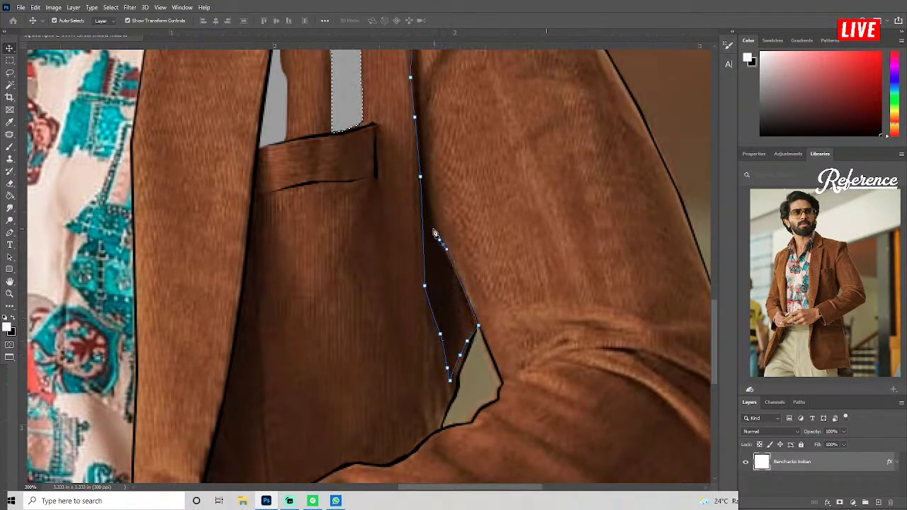
pyautogui.moveTo(431, 172)
pyautogui.mouseDown()
pyautogui.moveTo(439, 264)
pyautogui.moveTo(431, 235)
pyautogui.mouseUp()
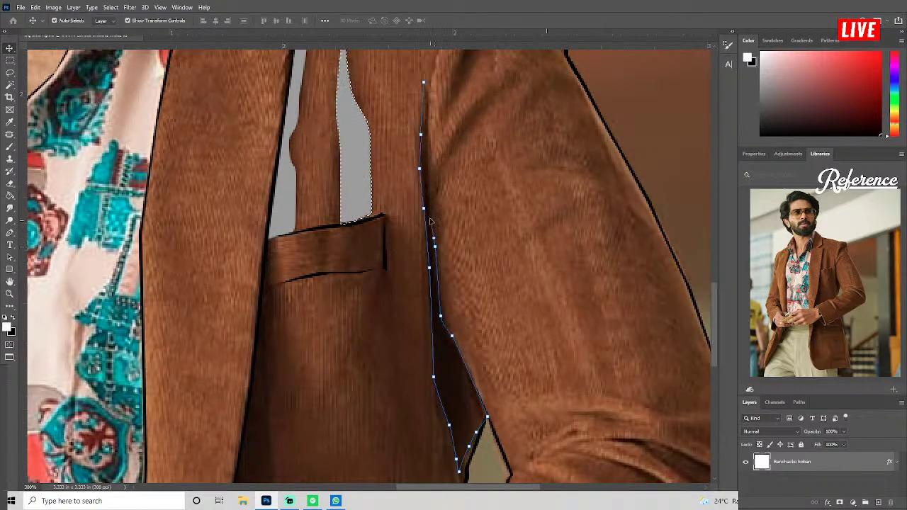
pyautogui.moveTo(430, 184)
pyautogui.mouseDown()
pyautogui.moveTo(435, 221)
pyautogui.moveTo(431, 161)
pyautogui.mouseUp()
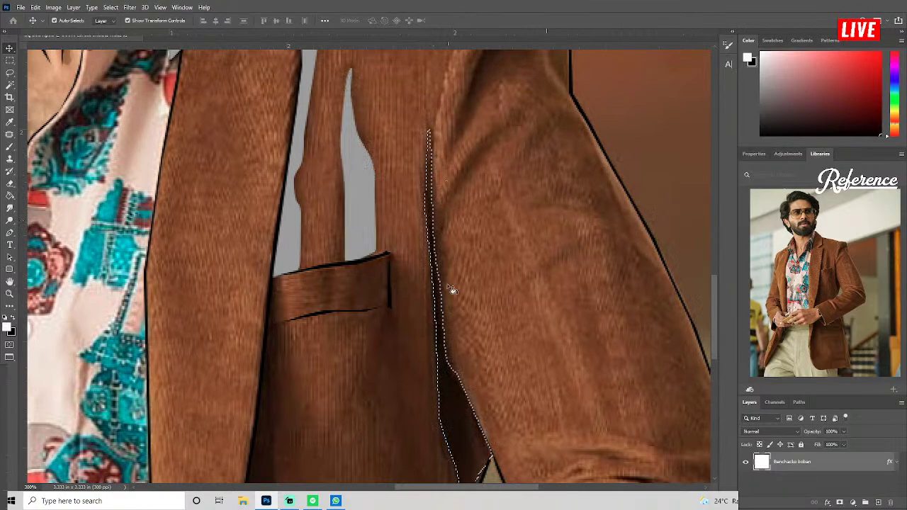
pyautogui.press('Delete')
pyautogui.hotkey('ctrl', 'd')
pyautogui.moveTo(452, 220); pyautogui.dragTo(420, 305)
pyautogui.hotkey('ctrl', 'shift', 'd')
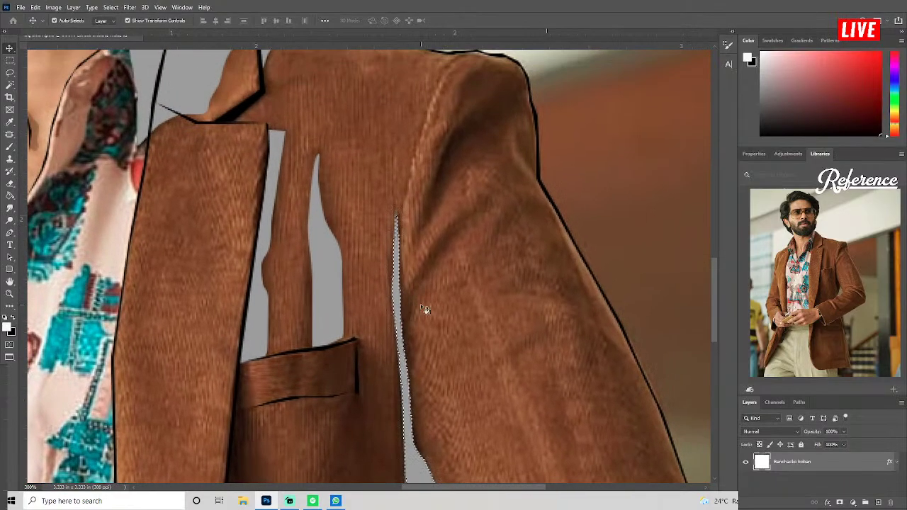
# Cut the thin diagonal crease strip out of the sleeve to grey.
pyautogui.click(407, 291)
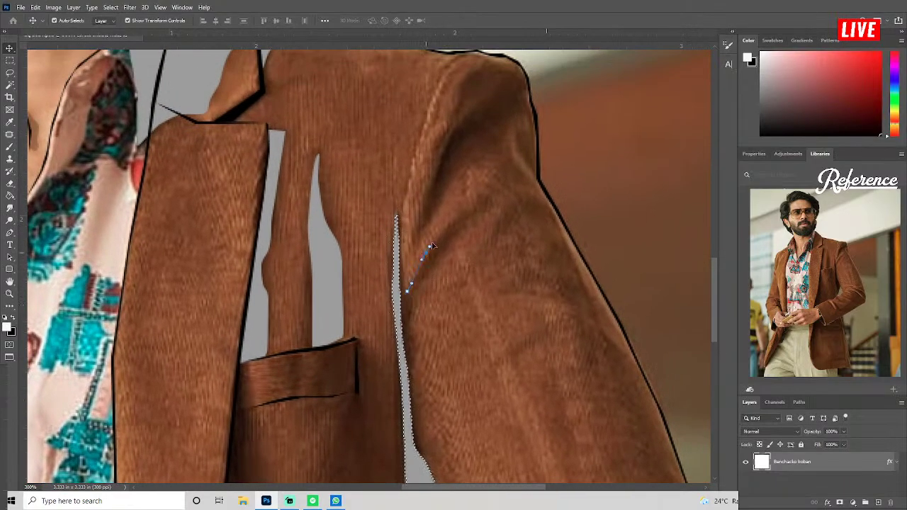
pyautogui.click(425, 253)
pyautogui.click(451, 222)
pyautogui.click(482, 201)
pyautogui.click(461, 234)
pyautogui.click(409, 309)
pyautogui.hotkey('ctrl', 'Return')
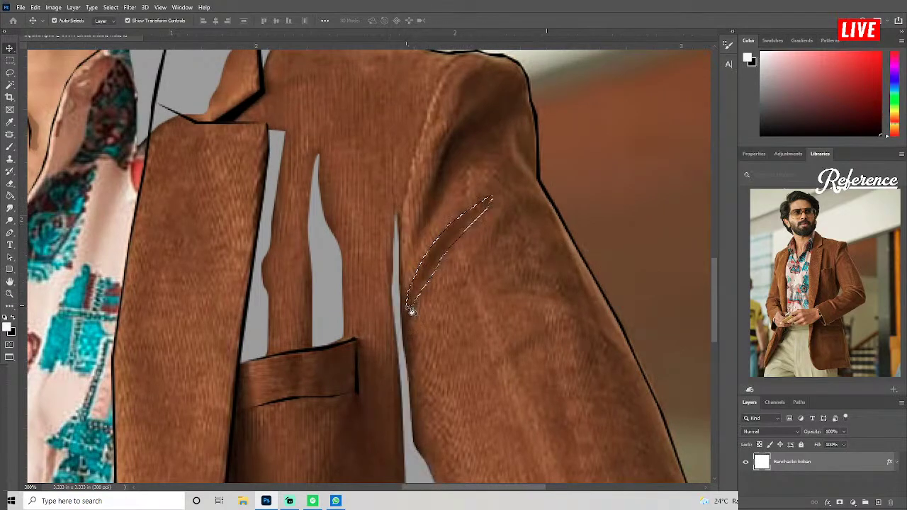
pyautogui.press('Delete')
pyautogui.hotkey('ctrl', 'd')
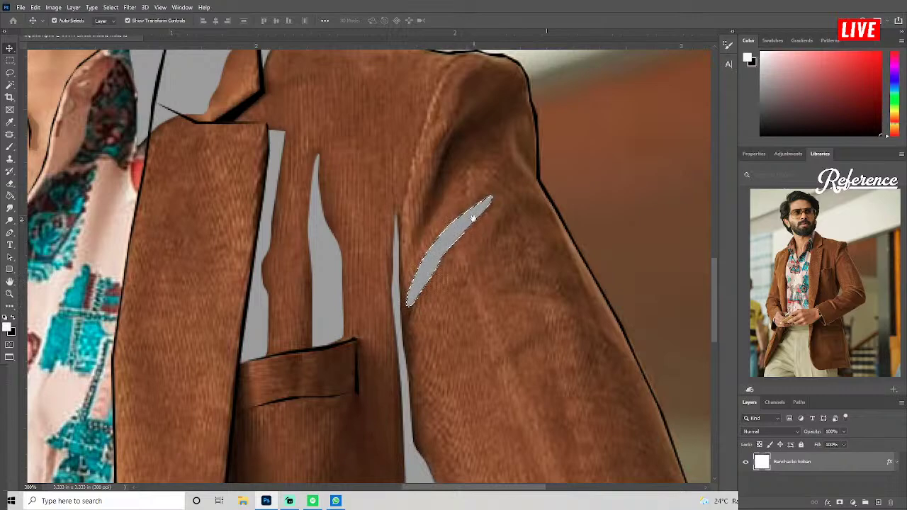
# Trace a path up the shoulder seam from its lower end.
pyautogui.moveTo(473, 218); pyautogui.dragTo(441, 356)
pyautogui.click(373, 386)
pyautogui.click(384, 356)
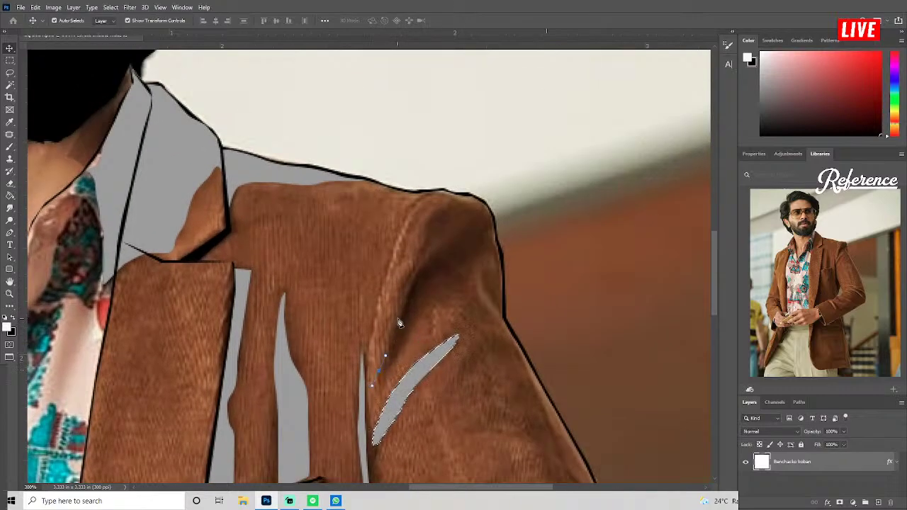
pyautogui.click(398, 317)
pyautogui.click(410, 290)
pyautogui.click(418, 270)
pyautogui.click(430, 257)
pyautogui.click(451, 246)
pyautogui.click(472, 225)
# Loop the path over the shoulder top and delete the hooked shape to grey.
pyautogui.click(431, 244)
pyautogui.click(421, 249)
pyautogui.click(433, 222)
pyautogui.click(469, 209)
pyautogui.click(487, 234)
pyautogui.click(489, 250)
pyautogui.click(488, 260)
pyautogui.click(474, 255)
pyautogui.click(439, 277)
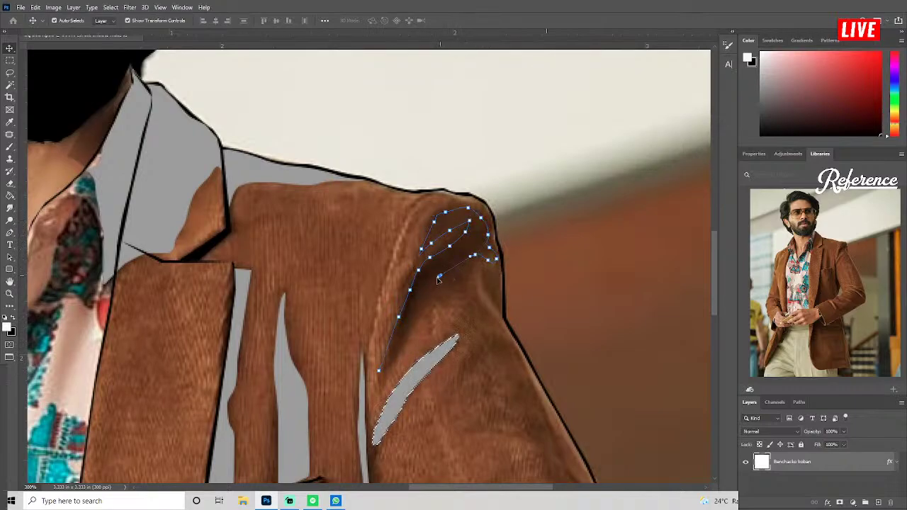
pyautogui.hotkey('ctrl', 'Return')
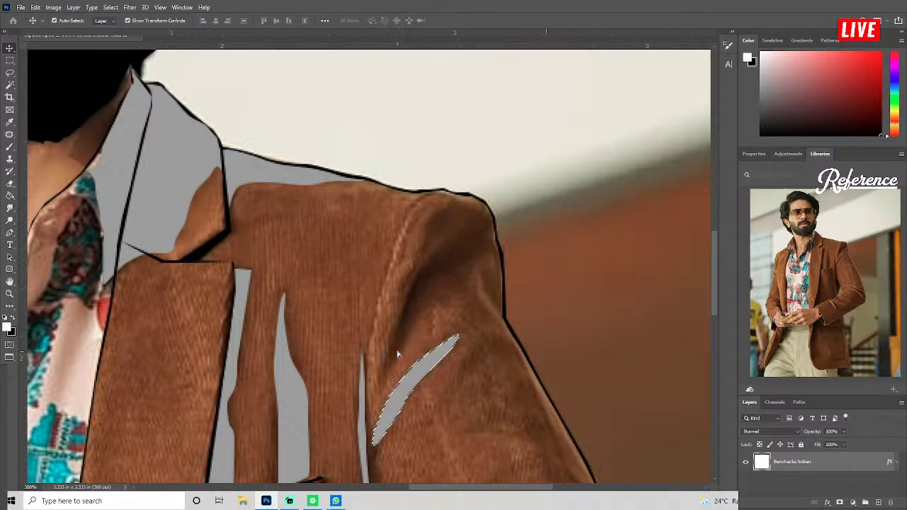
pyautogui.hotkey('alt', 'BackSpace')
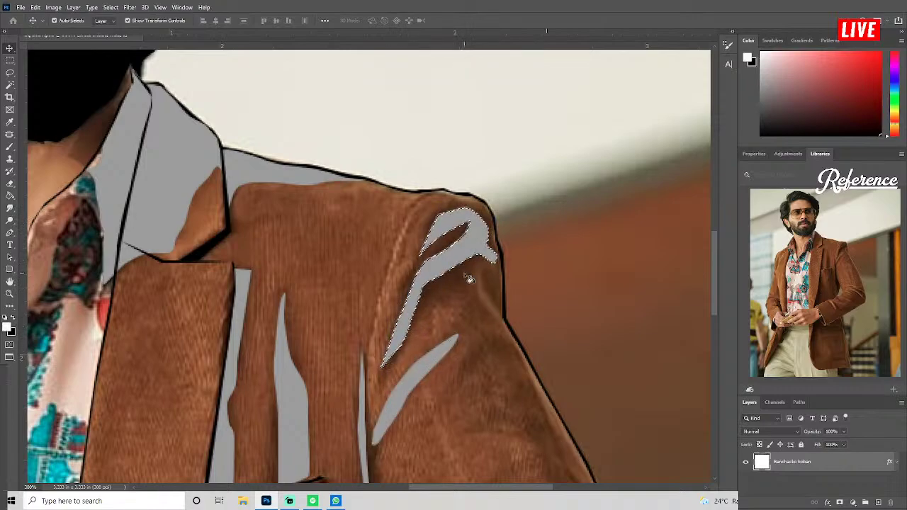
# Trace a path down the lapel edge on the lower jacket front.
pyautogui.scroll(-5, 468, 298)
pyautogui.scroll(-5, 396, 255)
pyautogui.scroll(-5, 383, 262)
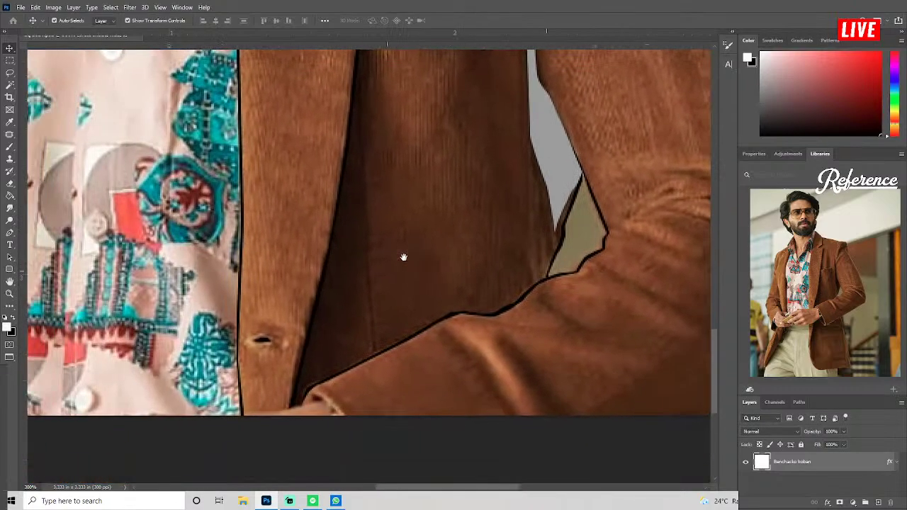
pyautogui.scroll(5, 397, 269)
pyautogui.scroll(-3, 412, 248)
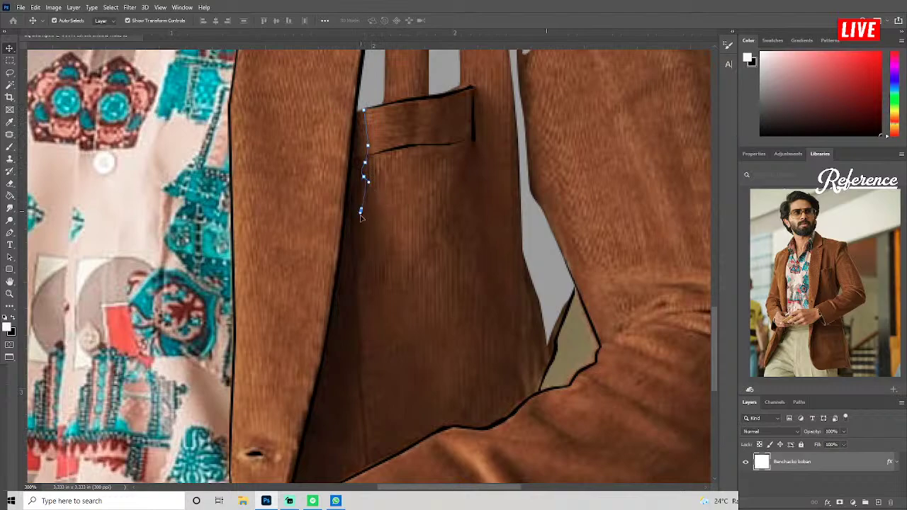
pyautogui.click(358, 261)
pyautogui.moveTo(356, 304); pyautogui.dragTo(366, 170)
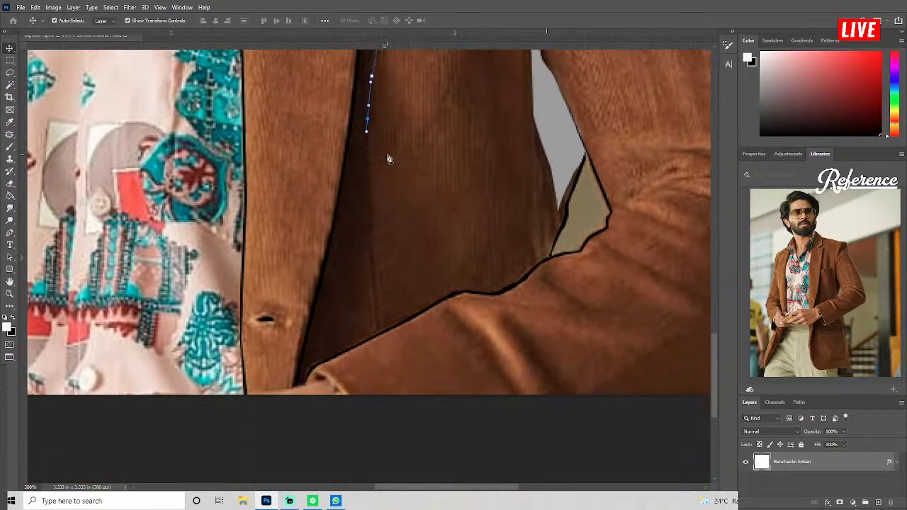
pyautogui.click(424, 242)
pyautogui.click(448, 261)
# Run the path along the sleeve fold and front edge, close it, and delete that fabric.
pyautogui.click(360, 344)
pyautogui.click(319, 294)
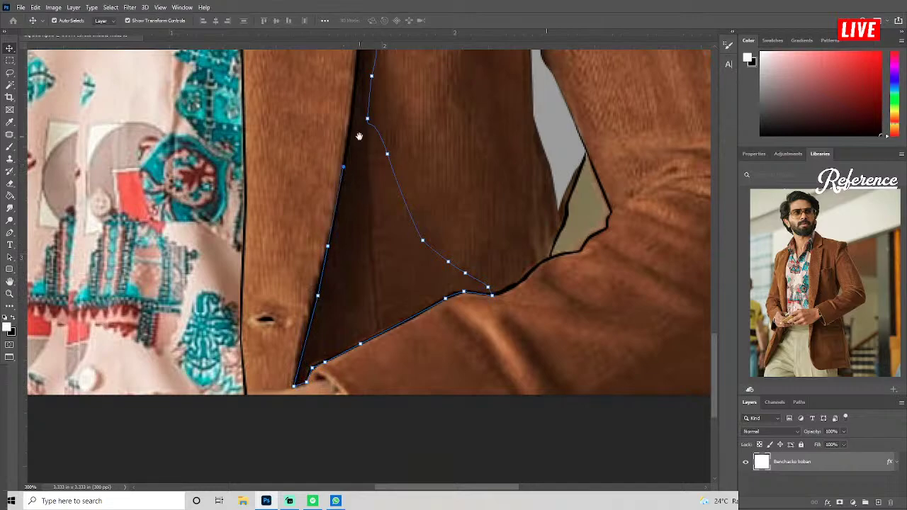
pyautogui.moveTo(360, 135); pyautogui.dragTo(359, 211)
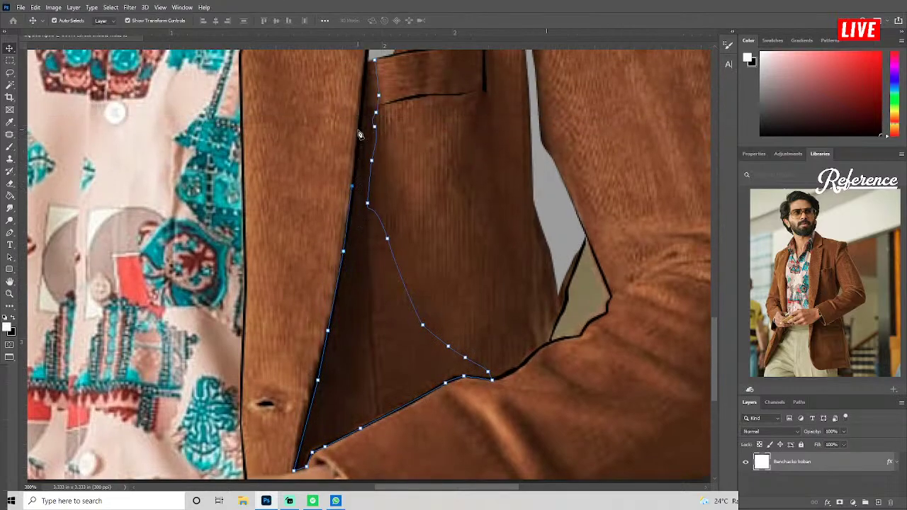
pyautogui.moveTo(361, 109); pyautogui.dragTo(363, 176)
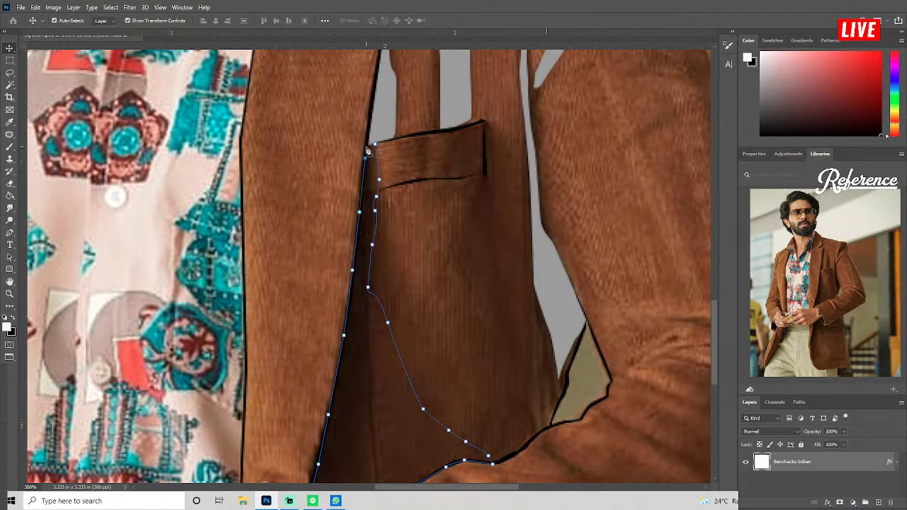
pyautogui.click(368, 151)
pyautogui.hotkey('ctrl', 'Return')
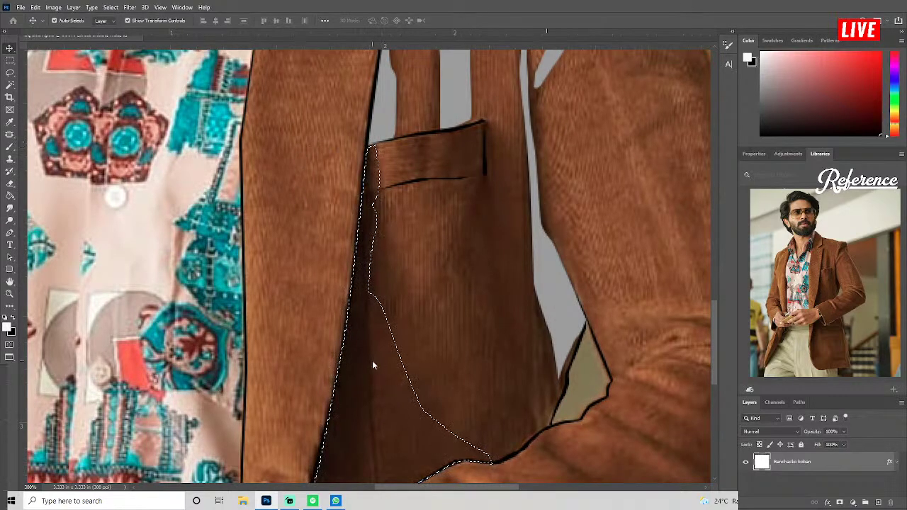
pyautogui.press('Delete')
# Zoom in on the elbow and trace down the sleeve's inner-edge sliver.
pyautogui.moveTo(414, 407)
pyautogui.mouseDown()
pyautogui.moveTo(502, 253)
pyautogui.moveTo(429, 235)
pyautogui.moveTo(443, 258)
pyautogui.mouseUp()
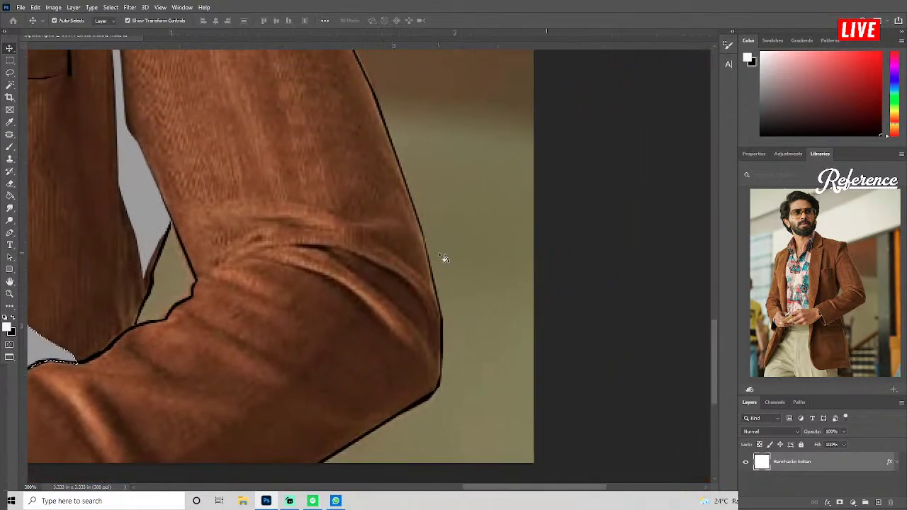
pyautogui.hotkey('ctrl', '-')
pyautogui.hotkey('ctrl', '-')
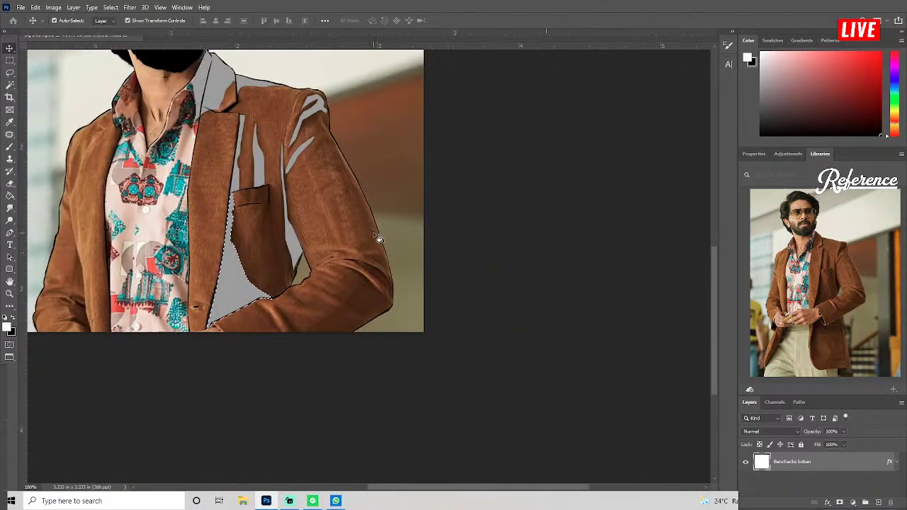
pyautogui.hotkey('ctrl', '+')
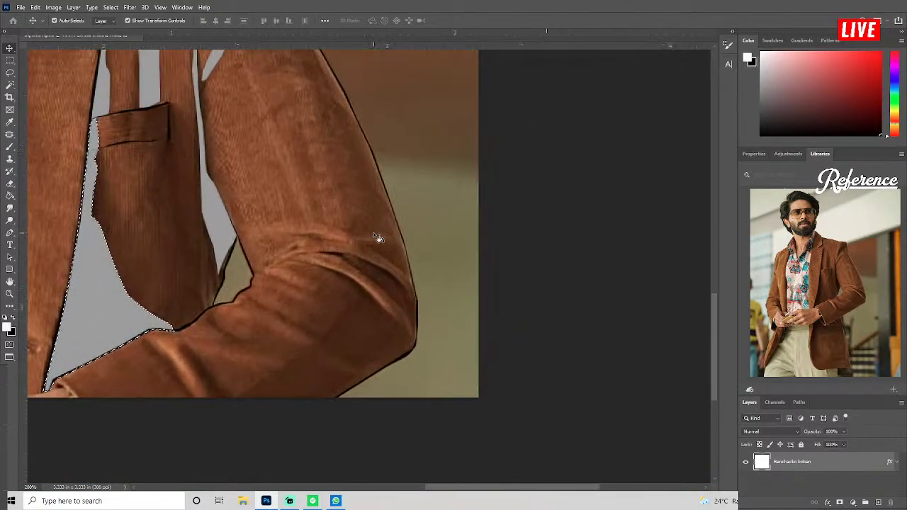
pyautogui.scroll(-2, 377, 233)
pyautogui.click(213, 234)
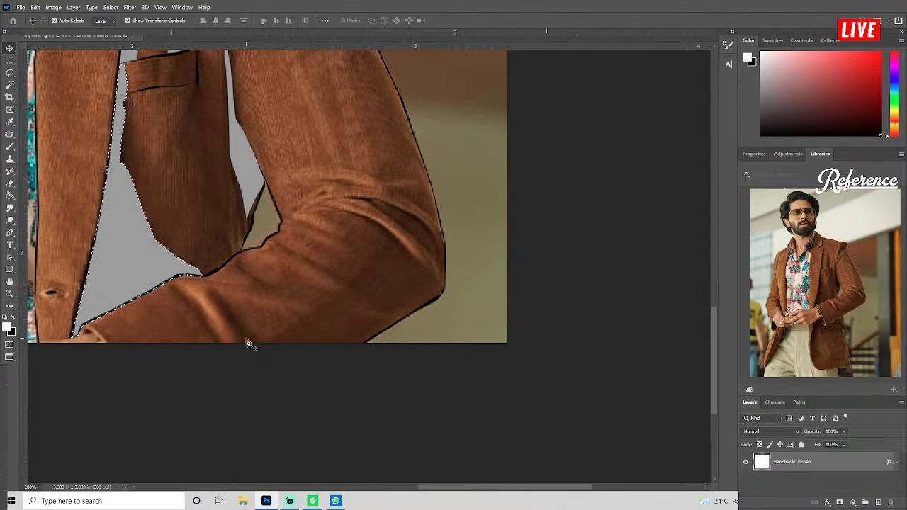
pyautogui.click(171, 286)
pyautogui.click(190, 298)
pyautogui.click(215, 330)
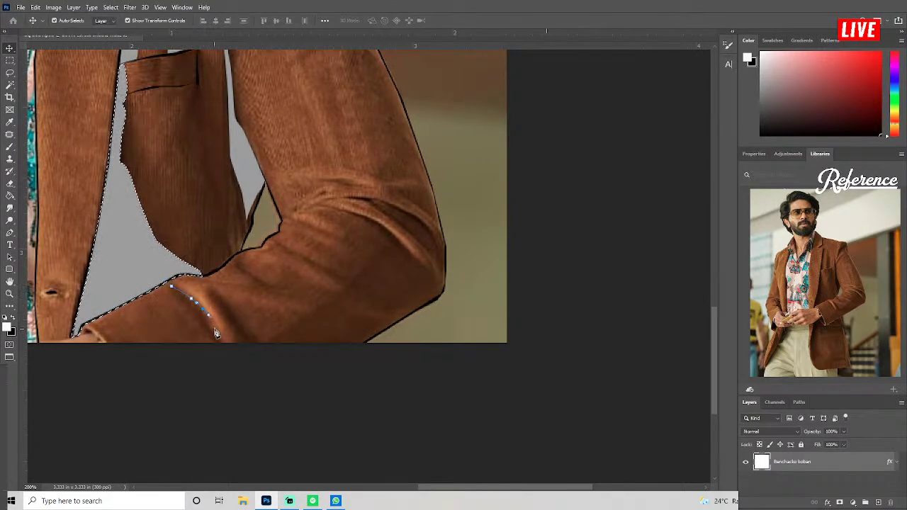
pyautogui.click(226, 346)
# Close the inner-edge sliver outline and delete it to grey.
pyautogui.click(214, 346)
pyautogui.click(202, 329)
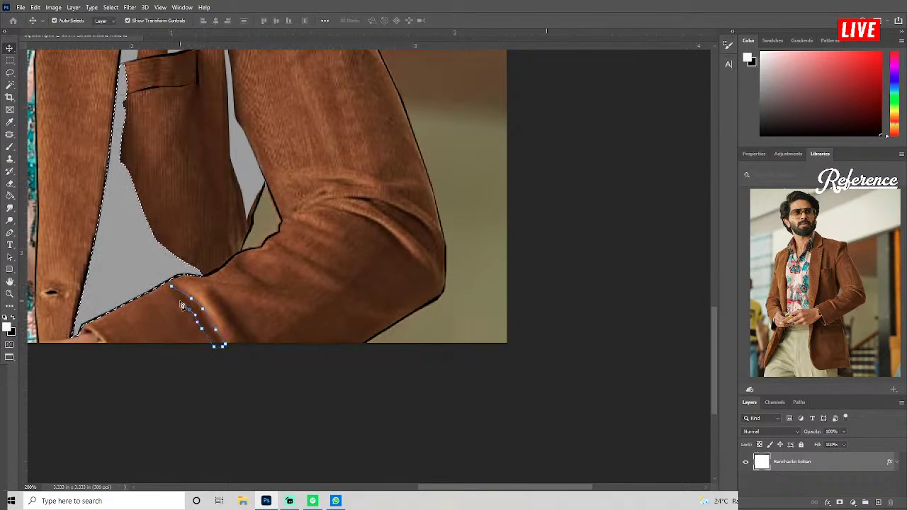
pyautogui.click(189, 309)
pyautogui.click(170, 287)
pyautogui.hotkey('ctrl', 'Return')
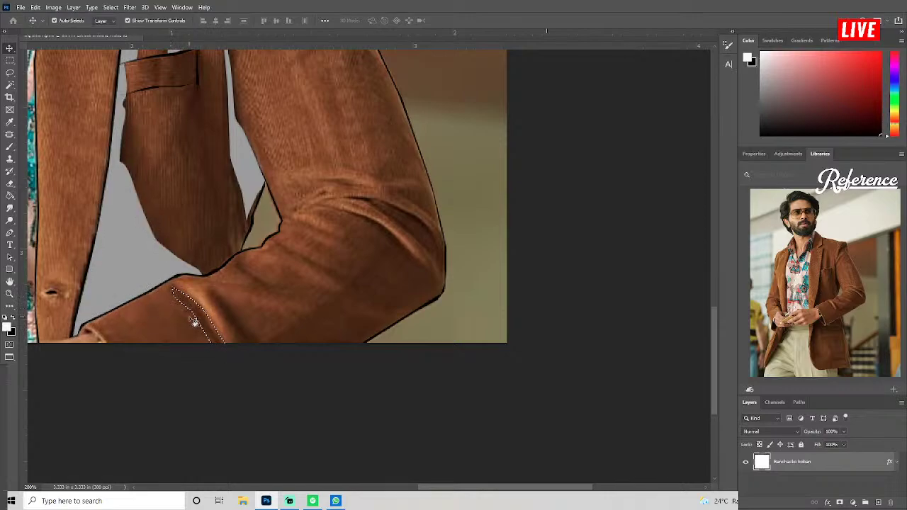
pyautogui.press('Delete')
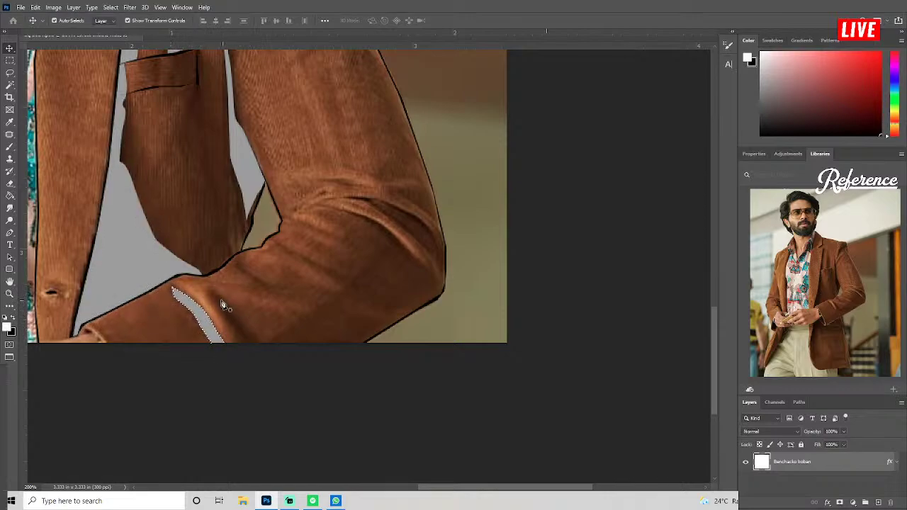
# Cut a second thin sliver out of the sleeve to grey.
pyautogui.click(234, 327)
pyautogui.click(248, 345)
pyautogui.click(259, 342)
pyautogui.click(244, 329)
pyautogui.click(230, 311)
pyautogui.hotkey('ctrl', 'Return')
pyautogui.press('Delete')
# Cut a small triangle out of the sleeve to grey.
pyautogui.click(245, 284)
pyautogui.click(286, 289)
pyautogui.click(238, 264)
pyautogui.hotkey('ctrl', 'Return')
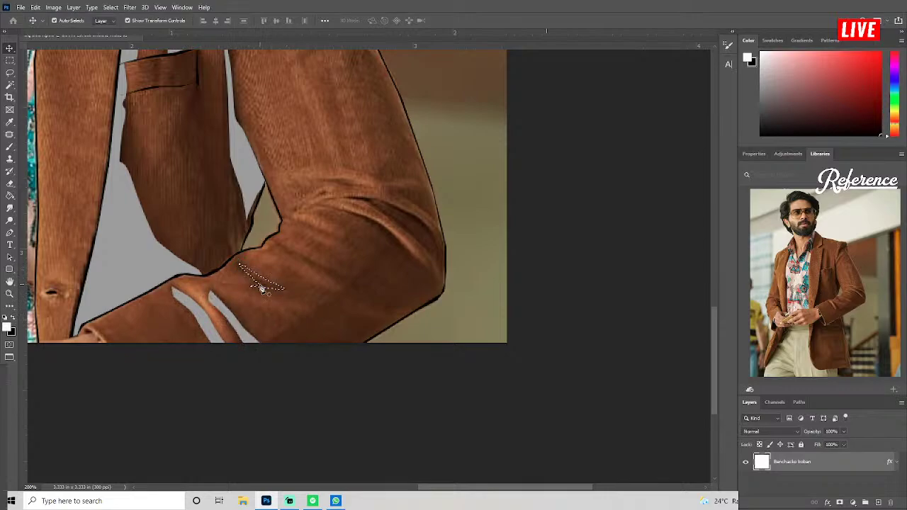
pyautogui.press('Delete')
# Cut the thin elbow crease slit out of the sleeve to grey.
pyautogui.hotkey('ctrl', 'd')
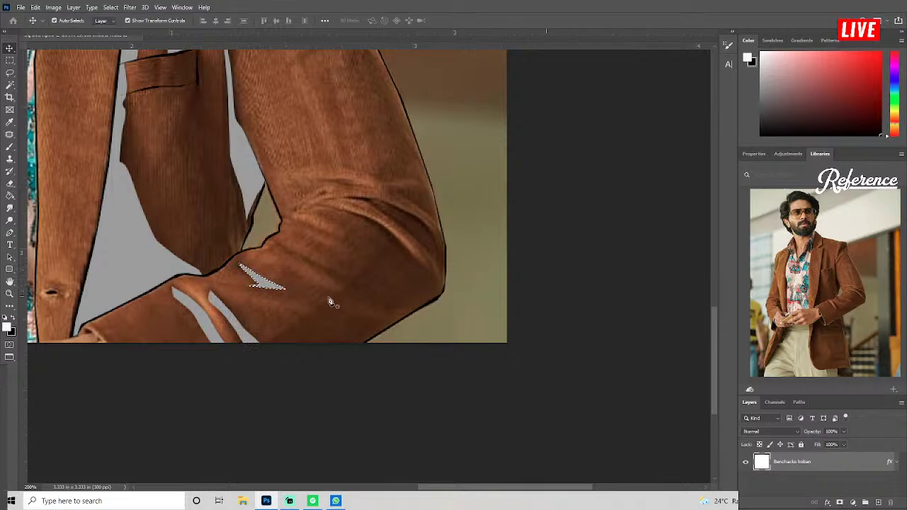
pyautogui.moveTo(329, 300)
pyautogui.mouseDown()
pyautogui.moveTo(407, 306)
pyautogui.moveTo(411, 329)
pyautogui.mouseUp()
pyautogui.click(323, 236)
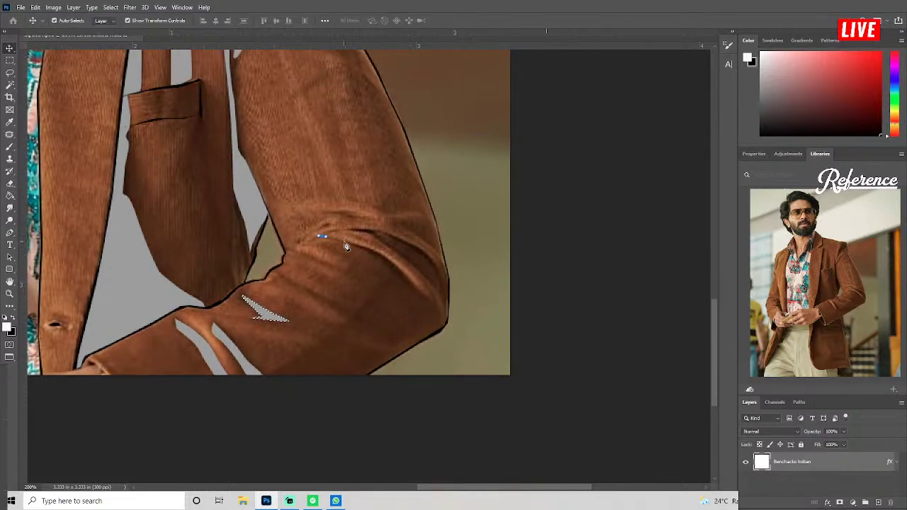
pyautogui.click(366, 248)
pyautogui.click(401, 269)
pyautogui.click(418, 285)
pyautogui.click(417, 290)
pyautogui.click(401, 280)
pyautogui.click(374, 260)
pyautogui.hotkey('ctrl', 'Return')
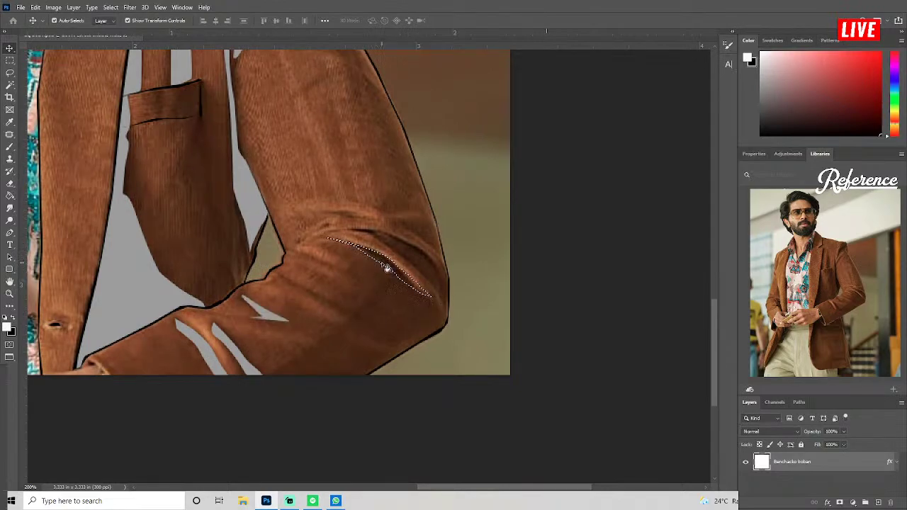
pyautogui.hotkey('alt', 'BackSpace')
# Cut the wider crescent of the upper elbow crease to grey.
pyautogui.click(337, 231)
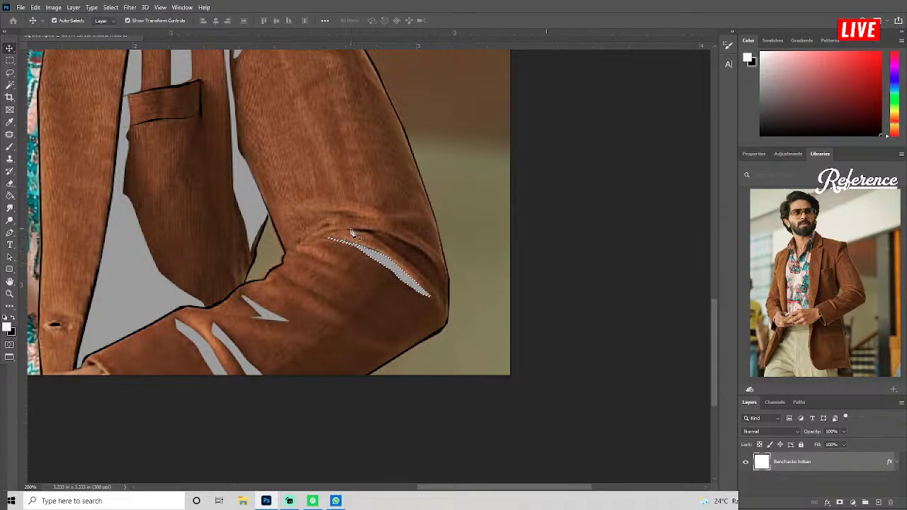
pyautogui.click(357, 231)
pyautogui.click(417, 245)
pyautogui.click(445, 298)
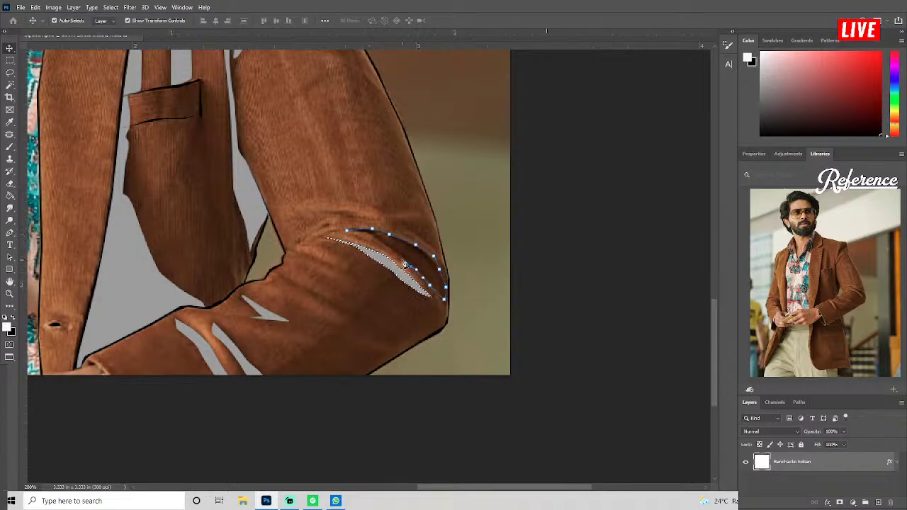
pyautogui.hotkey('ctrl', 'Return')
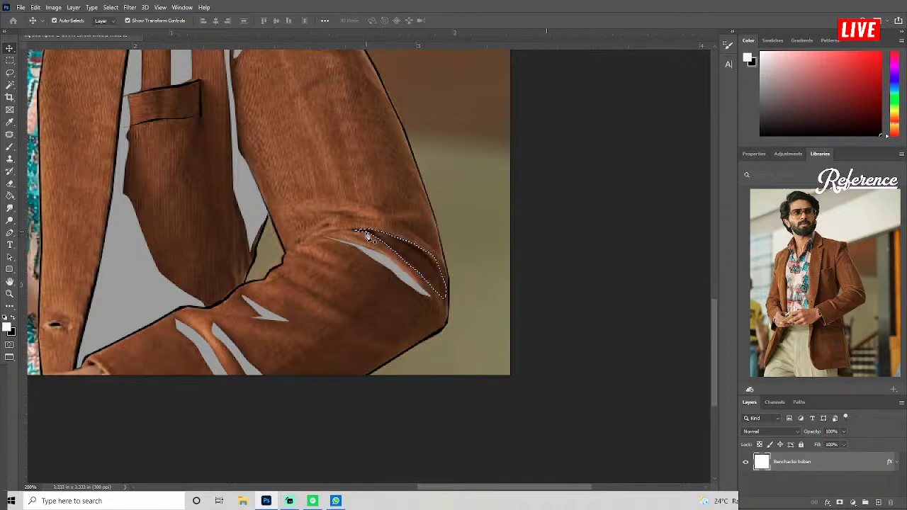
pyautogui.press('Delete')
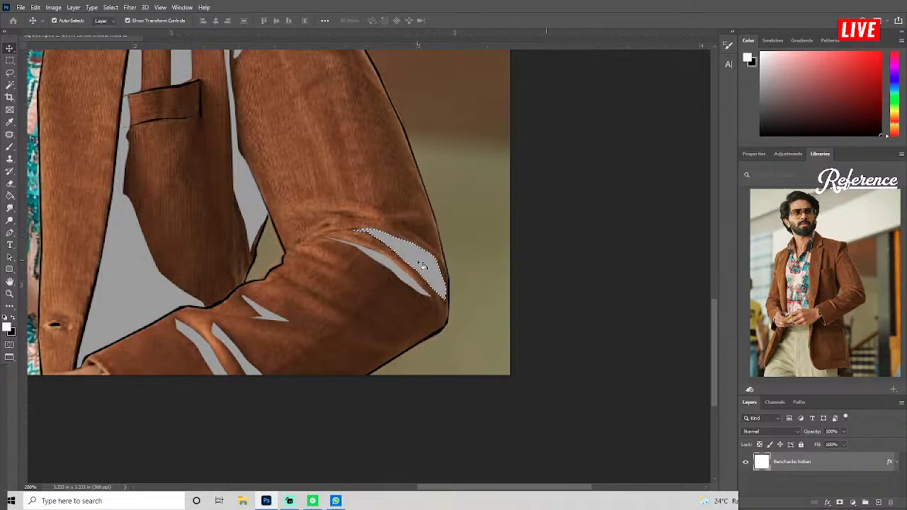
pyautogui.hotkey('ctrl', 'd')
pyautogui.moveTo(245, 133)
pyautogui.mouseDown()
pyautogui.moveTo(377, 272)
pyautogui.moveTo(385, 225)
pyautogui.mouseUp()
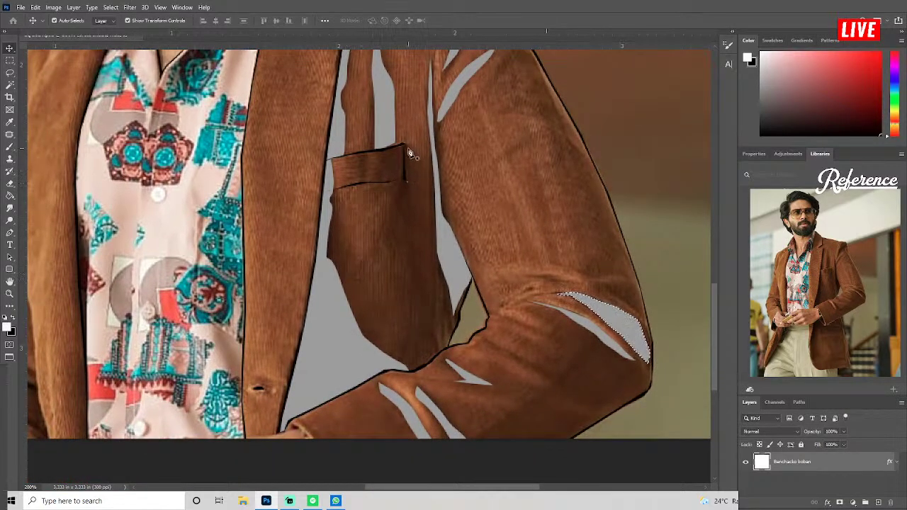
# Clear the wedge beneath the pocket flap to grey.
pyautogui.moveTo(413, 153)
pyautogui.mouseDown()
pyautogui.moveTo(427, 196)
pyautogui.moveTo(437, 313)
pyautogui.mouseUp()
pyautogui.moveTo(399, 189)
pyautogui.mouseDown()
pyautogui.moveTo(386, 182)
pyautogui.moveTo(387, 152)
pyautogui.mouseUp()
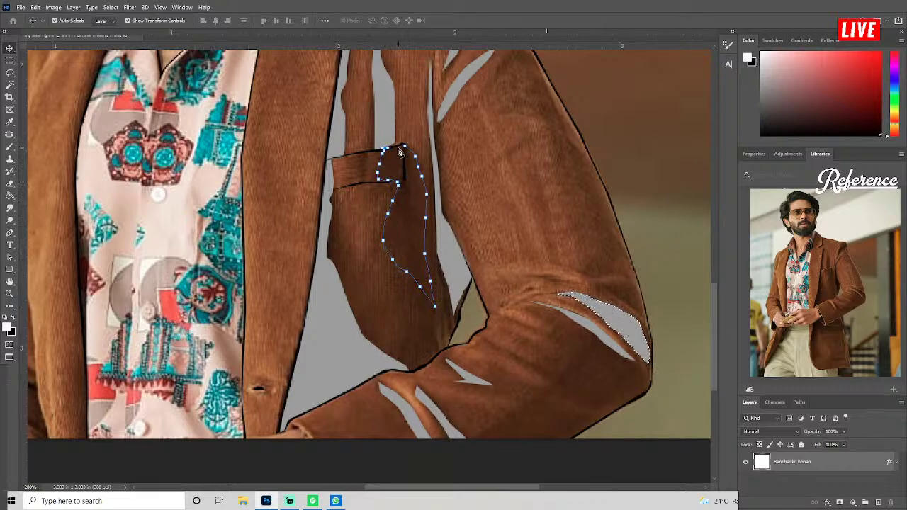
pyautogui.click(402, 150)
pyautogui.press('Delete')
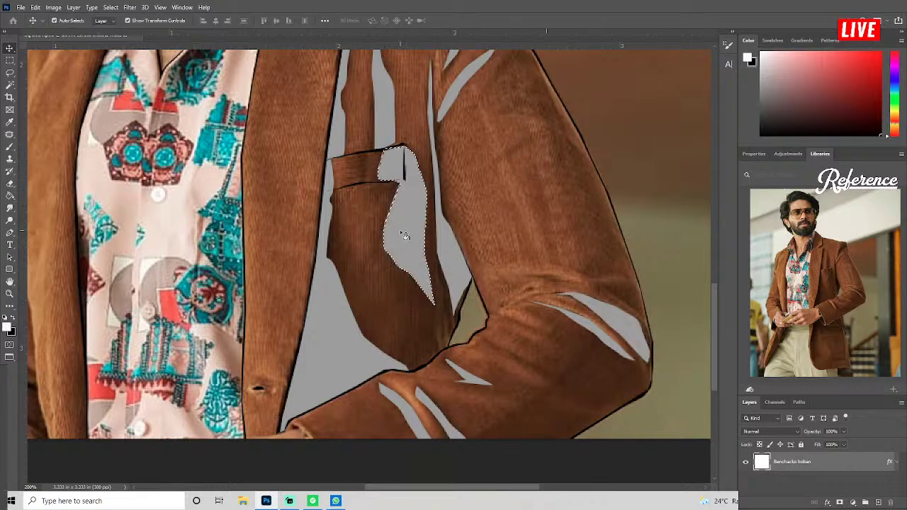
# Clear the thin strip along the shirt's left edge to grey.
pyautogui.moveTo(265, 307)
pyautogui.mouseDown()
pyautogui.moveTo(283, 178)
pyautogui.moveTo(288, 264)
pyautogui.moveTo(298, 197)
pyautogui.mouseUp()
pyautogui.scroll(1, 288, 264)
pyautogui.scroll(1, 298, 267)
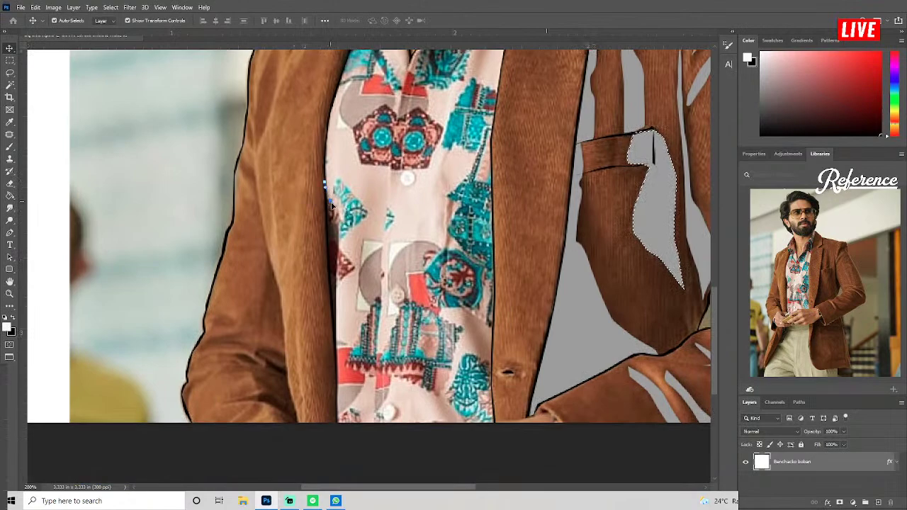
pyautogui.click(324, 182)
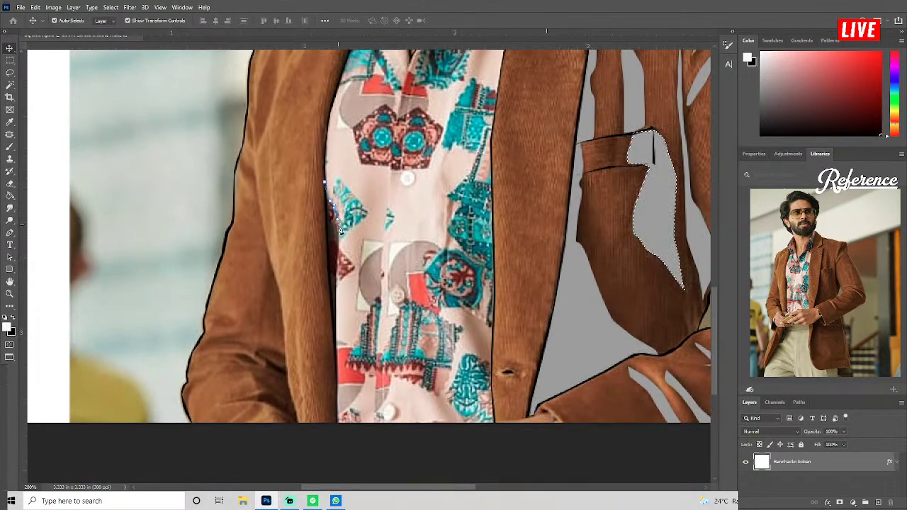
pyautogui.click(328, 269)
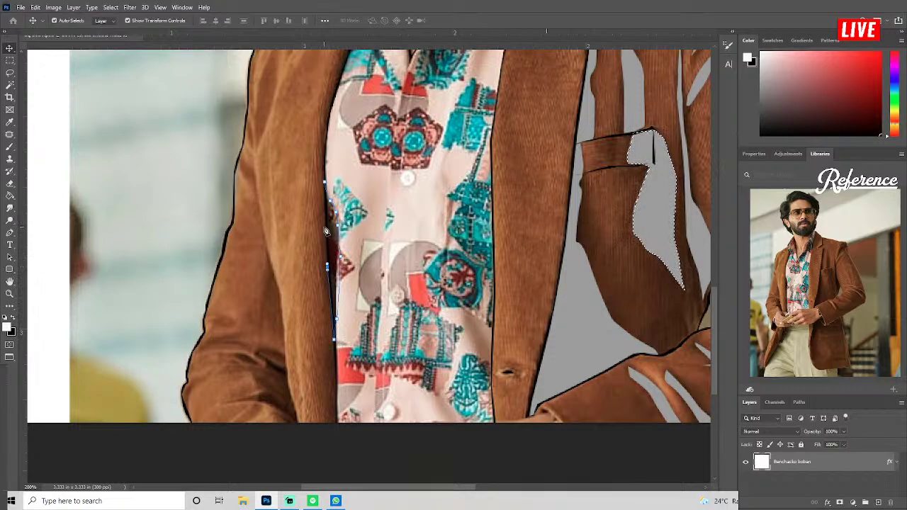
pyautogui.click(325, 186)
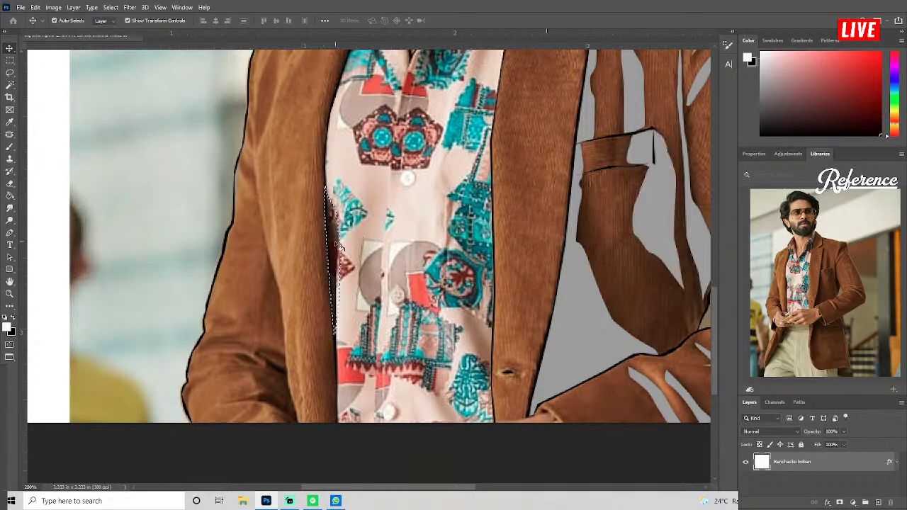
pyautogui.press('Delete')
pyautogui.scroll(1, 341, 262)
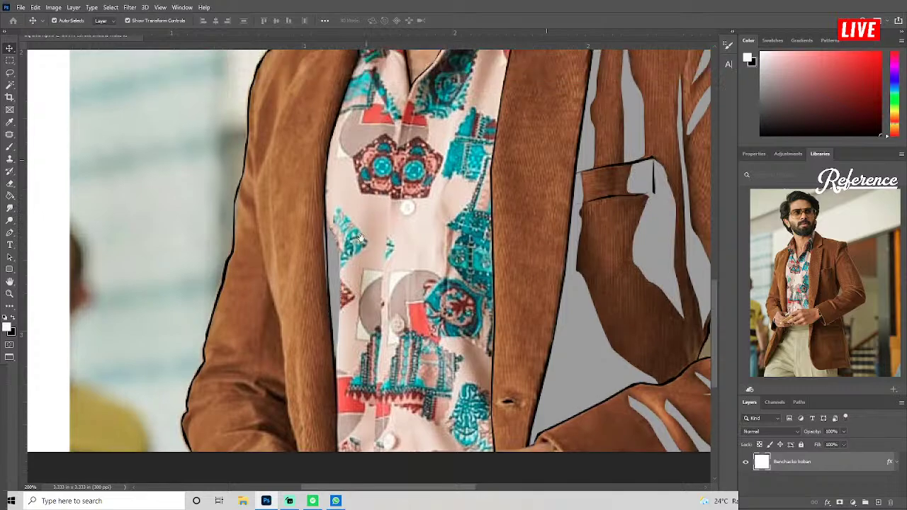
pyautogui.scroll(6, 358, 280)
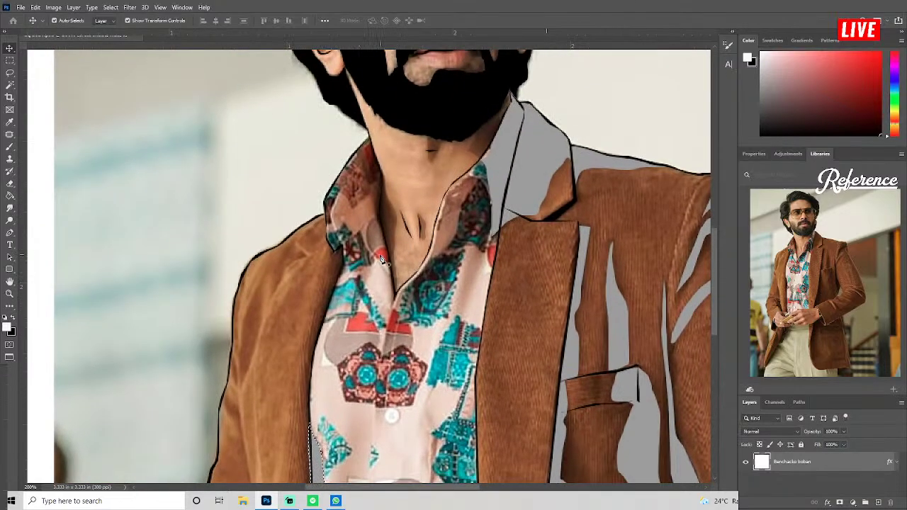
# Hide and reshow the photo to check the line art, then select the left collar.
pyautogui.hotkey('ctrl', ',')
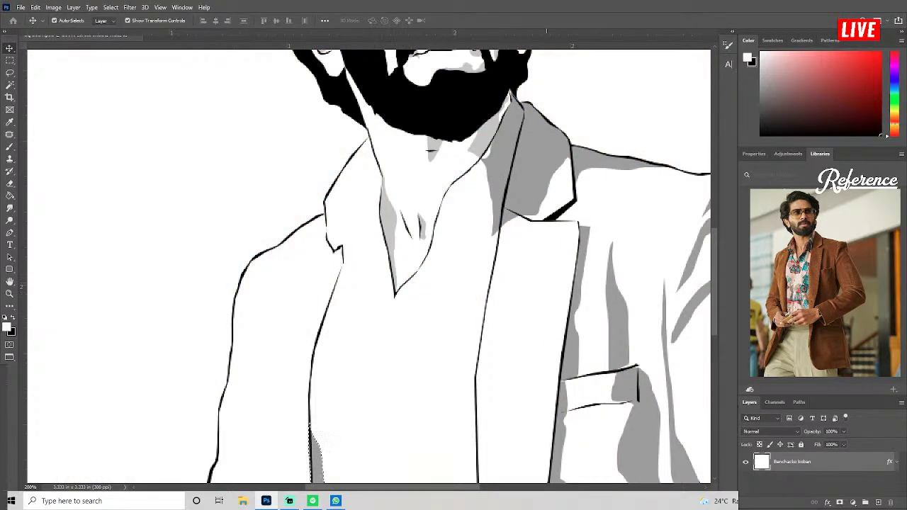
pyautogui.hotkey('ctrl', ',')
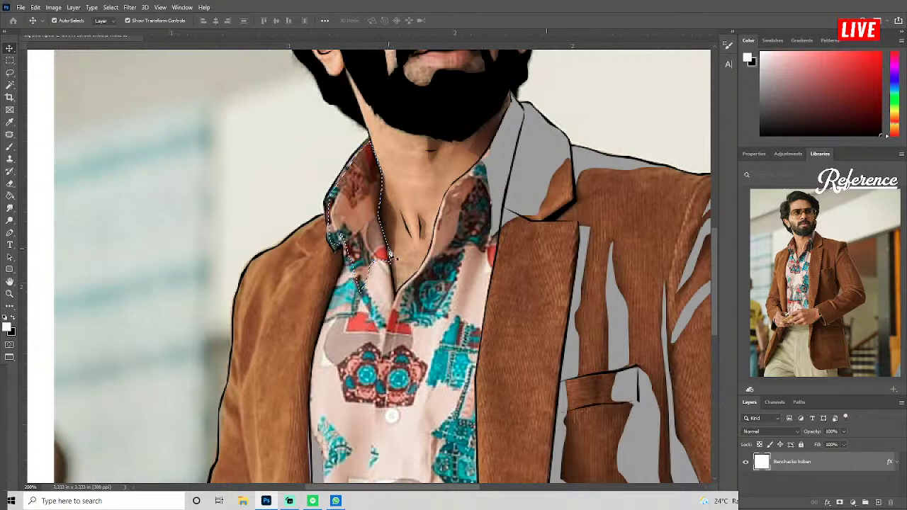
pyautogui.hotkey('ctrl', 'Return')
# Trace the shirt's inner collar edge beside the neck and clear it to grey.
pyautogui.hotkey('alt', 'BackSpace')
pyautogui.scroll(-3, 358, 335)
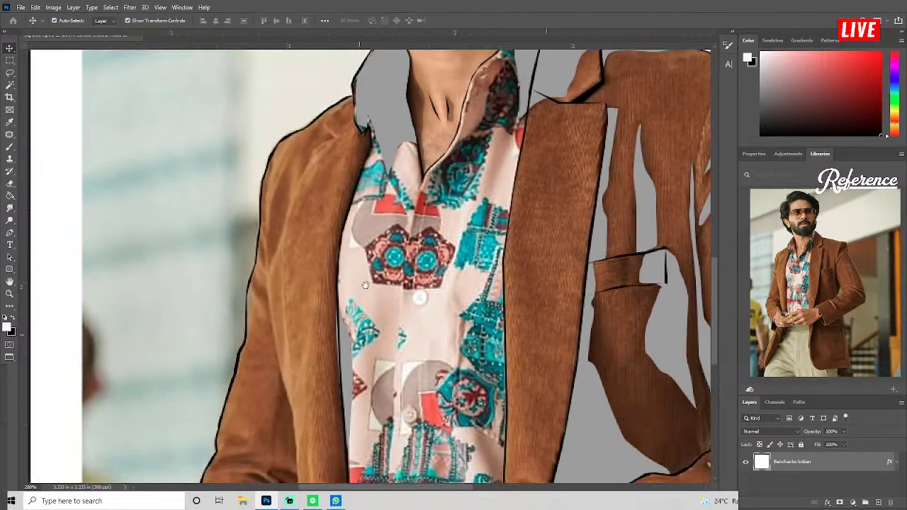
pyautogui.scroll(2, 417, 244)
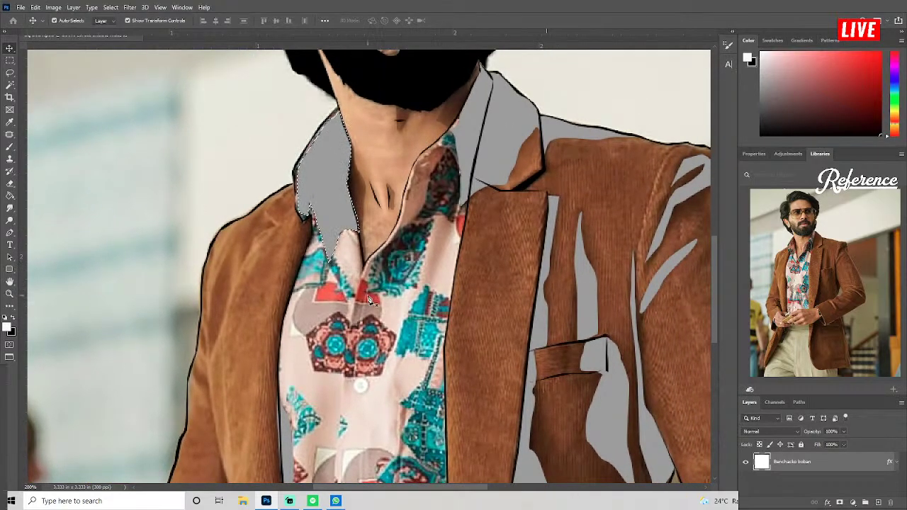
pyautogui.moveTo(386, 255); pyautogui.dragTo(378, 292)
pyautogui.moveTo(418, 241)
pyautogui.mouseDown()
pyautogui.moveTo(440, 219)
pyautogui.moveTo(451, 157)
pyautogui.moveTo(439, 151)
pyautogui.moveTo(417, 177)
pyautogui.mouseUp()
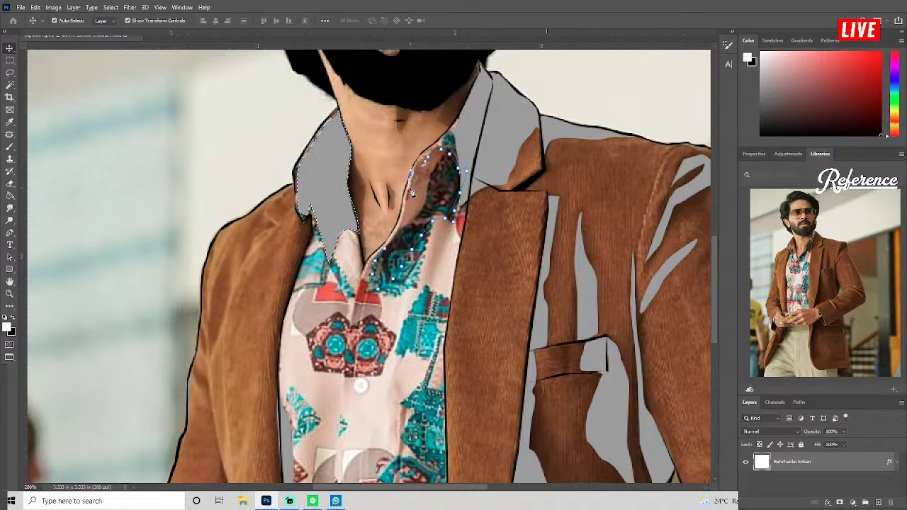
pyautogui.moveTo(412, 191)
pyautogui.mouseDown()
pyautogui.moveTo(396, 236)
pyautogui.moveTo(427, 222)
pyautogui.mouseUp()
pyautogui.hotkey('alt', 'BackSpace')
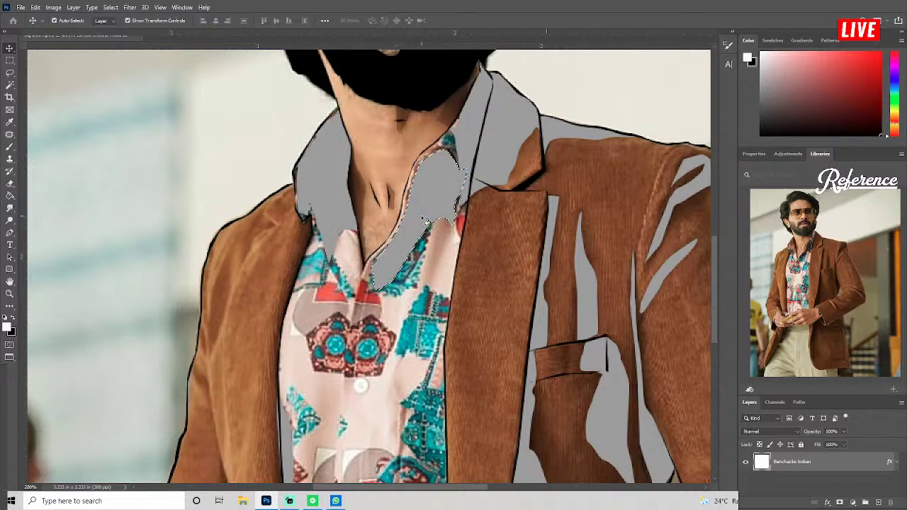
# Outline the upper collar edge beside the lapel.
pyautogui.moveTo(361, 425)
pyautogui.mouseDown()
pyautogui.moveTo(353, 343)
pyautogui.moveTo(333, 399)
pyautogui.mouseUp()
pyautogui.moveTo(419, 121)
pyautogui.mouseDown()
pyautogui.moveTo(407, 238)
pyautogui.moveTo(421, 185)
pyautogui.mouseUp()
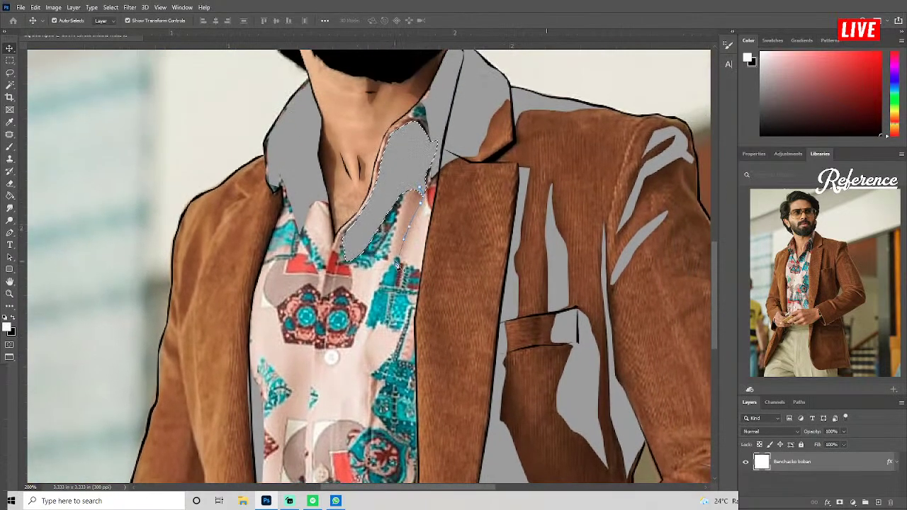
pyautogui.click(421, 186)
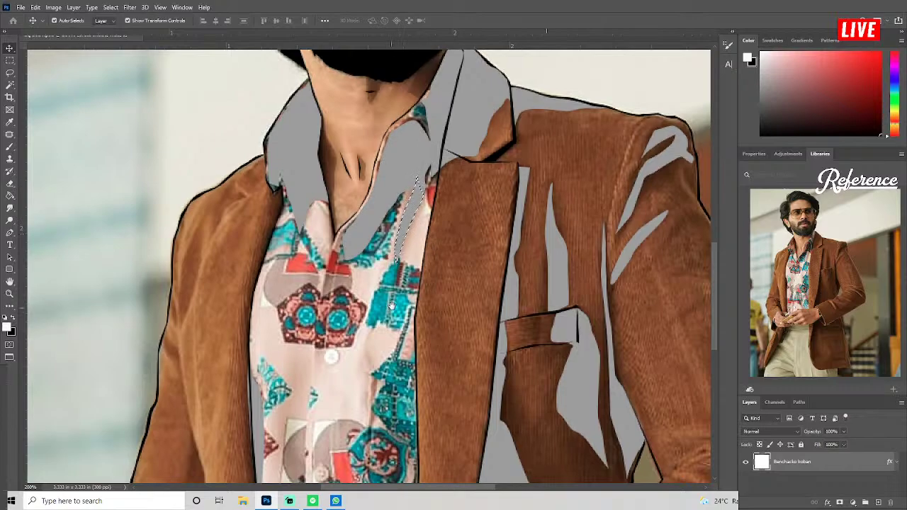
pyautogui.moveTo(344, 432)
pyautogui.mouseDown()
pyautogui.moveTo(416, 275)
pyautogui.moveTo(401, 234)
pyautogui.mouseUp()
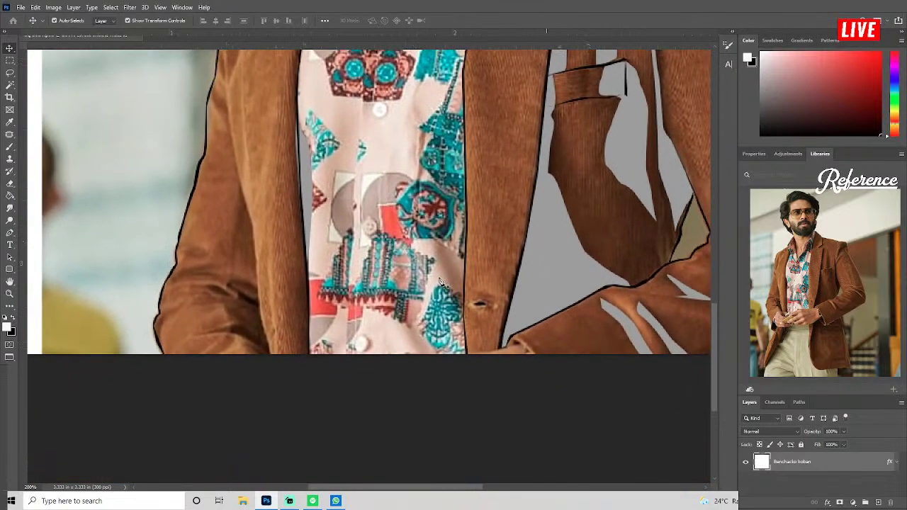
# Cut a small triangle along the shirt edge beside the jacket to grey.
pyautogui.moveTo(439, 265); pyautogui.dragTo(455, 293)
pyautogui.hotkey('ctrl', 'Return')
pyautogui.press('Delete')
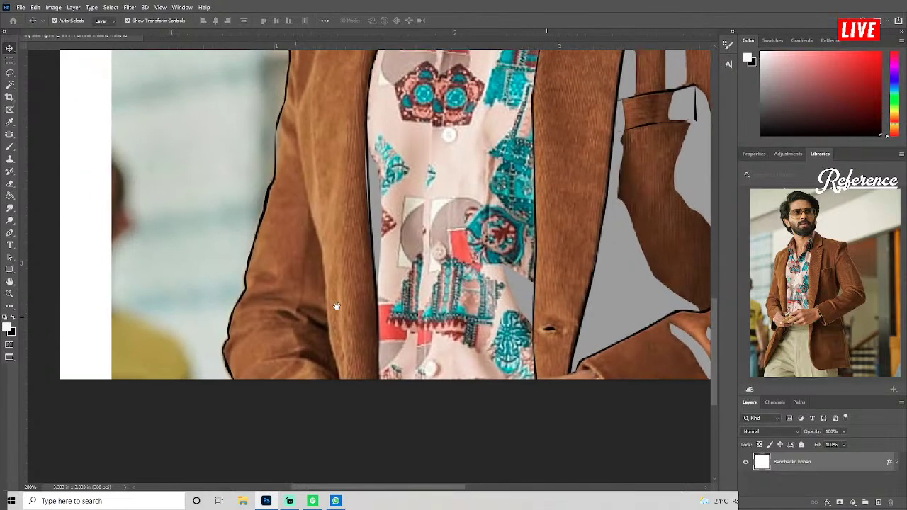
pyautogui.moveTo(323, 303); pyautogui.dragTo(436, 320)
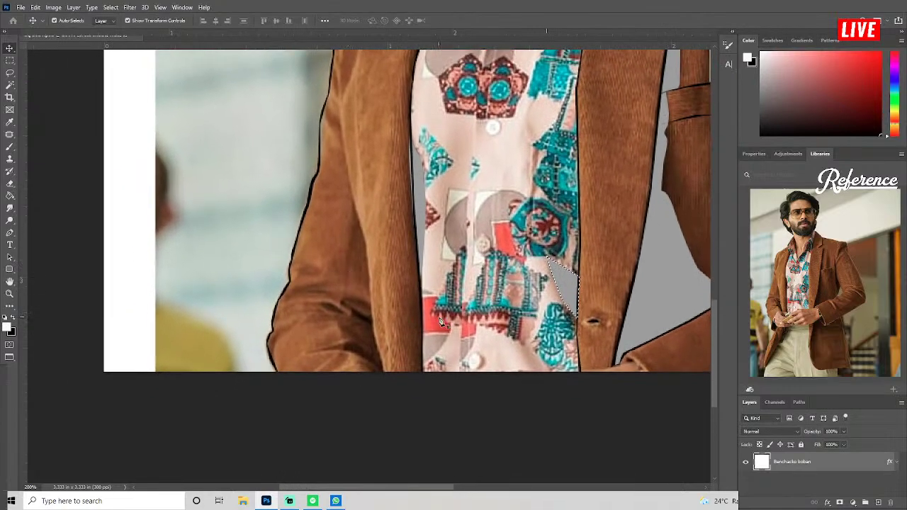
# Select a thin strip along the left shirt edge down to the canvas bottom.
pyautogui.click(412, 199)
pyautogui.click(409, 231)
pyautogui.click(413, 263)
pyautogui.click(415, 282)
pyautogui.click(403, 309)
pyautogui.click(406, 329)
pyautogui.click(416, 361)
pyautogui.click(421, 375)
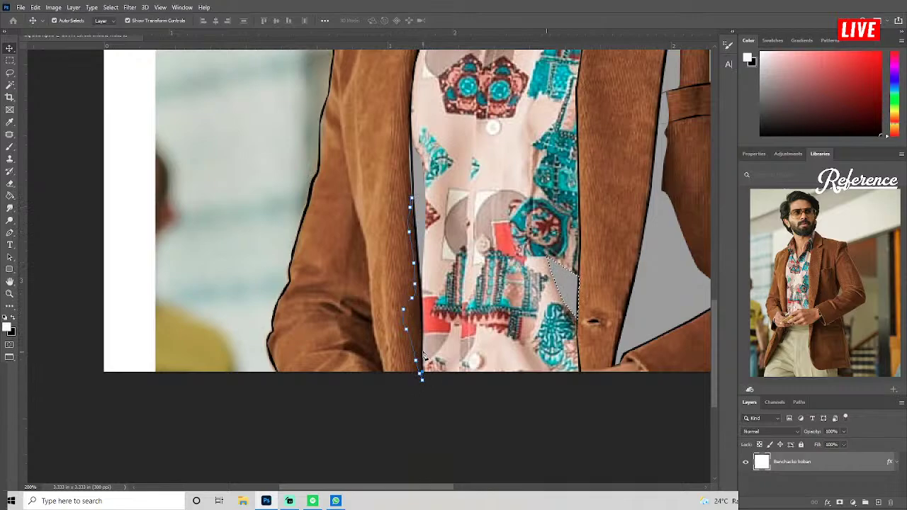
pyautogui.click(421, 312)
pyautogui.click(419, 276)
pyautogui.click(417, 245)
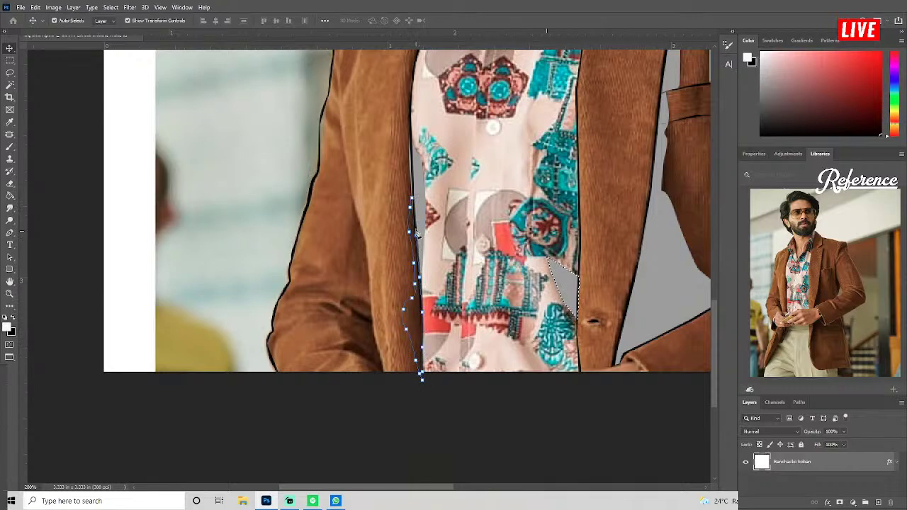
pyautogui.click(412, 198)
pyautogui.hotkey('ctrl', 'Return')
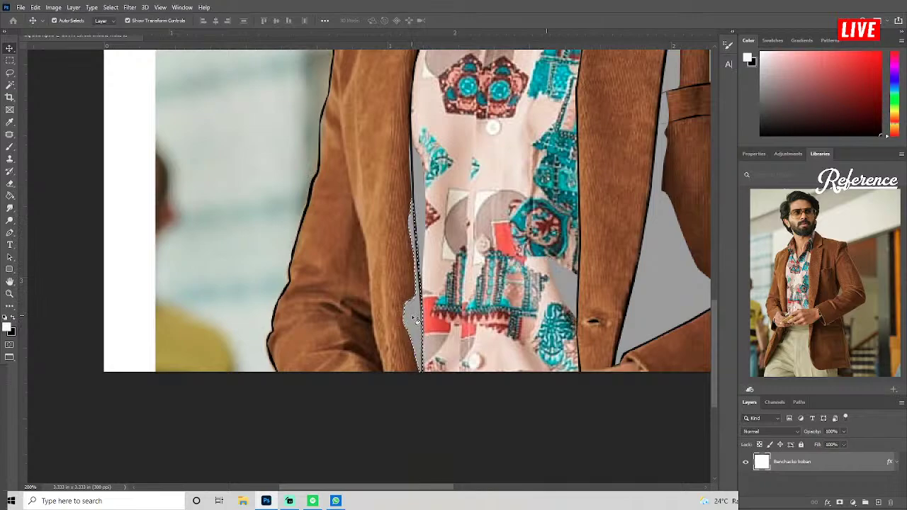
pyautogui.moveTo(355, 210); pyautogui.dragTo(409, 251)
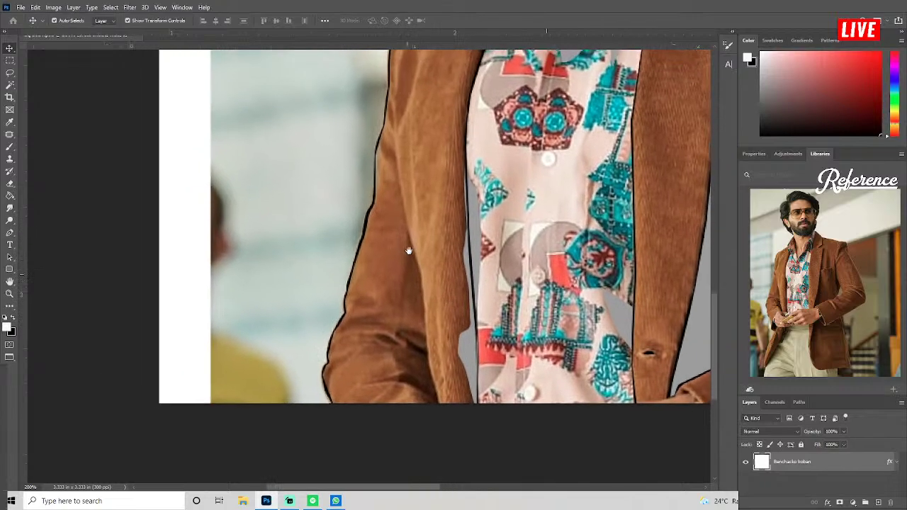
pyautogui.scroll(5, 409, 251)
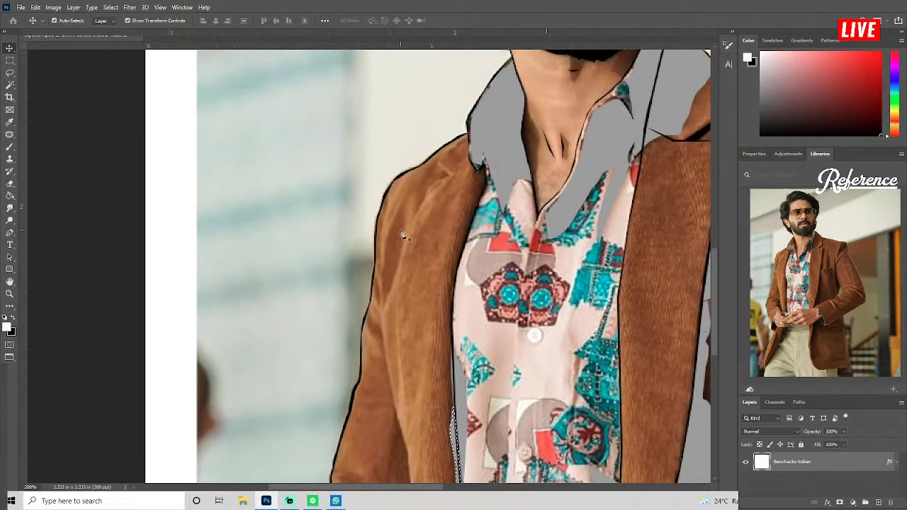
# Fill a strip along the jacket's left edge with grey.
pyautogui.click(402, 204)
pyautogui.moveTo(387, 228); pyautogui.dragTo(386, 244)
pyautogui.click(382, 273)
pyautogui.moveTo(381, 301); pyautogui.dragTo(407, 245)
pyautogui.hotkey('ctrl', 'Return')
pyautogui.hotkey('alt', 'BackSpace')
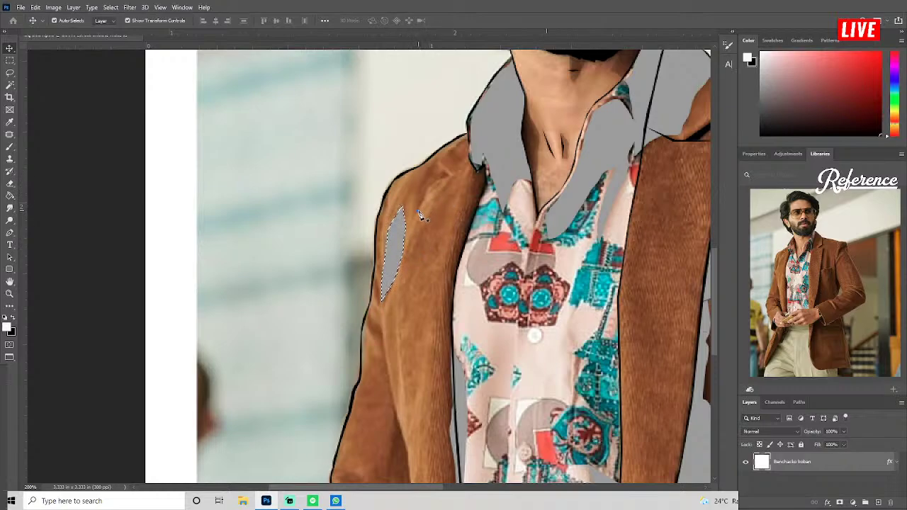
# Cut a shadow shape near the shoulder to grey.
pyautogui.click(418, 211)
pyautogui.click(429, 183)
pyautogui.click(440, 156)
pyautogui.click(421, 186)
pyautogui.hotkey('ctrl', 'Return')
pyautogui.hotkey('alt', 'BackSpace')
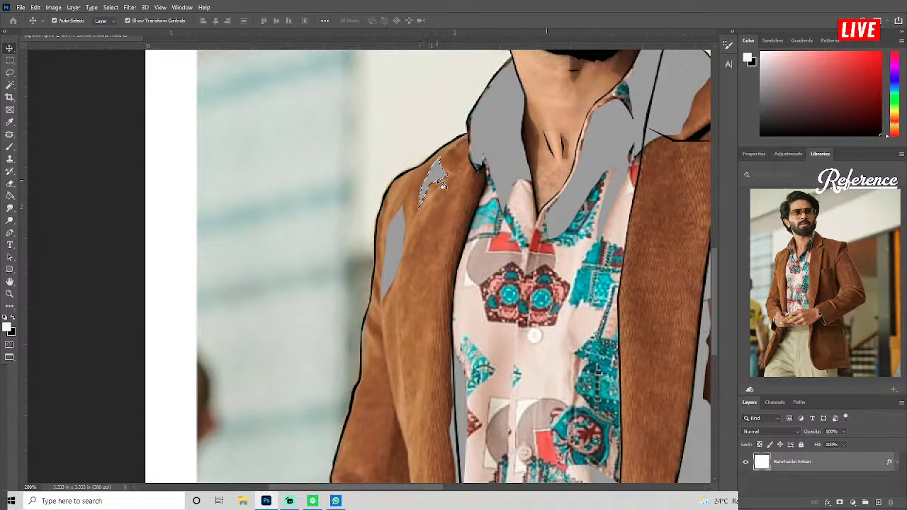
# Cut an area along the lower inner jacket edge to grey.
pyautogui.moveTo(391, 454); pyautogui.dragTo(403, 284)
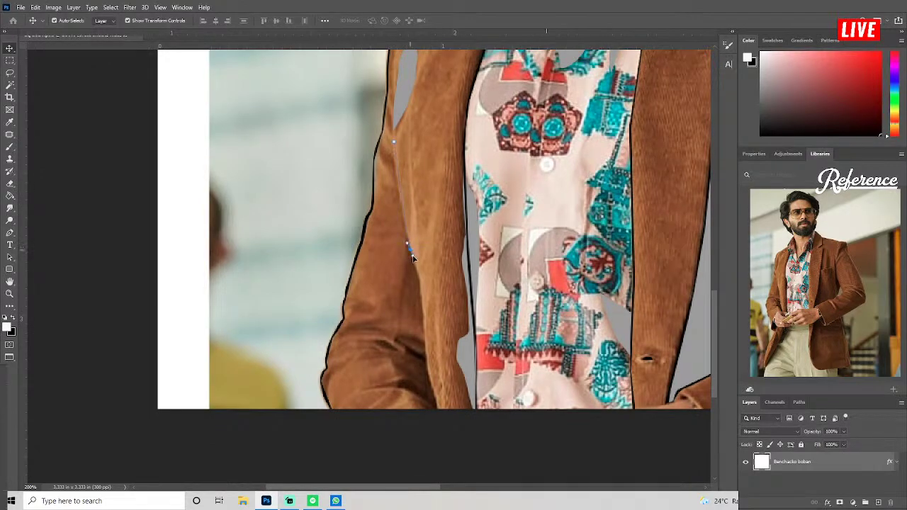
pyautogui.moveTo(417, 273); pyautogui.dragTo(420, 290)
pyautogui.moveTo(390, 316); pyautogui.dragTo(407, 252)
pyautogui.doubleClick(407, 246)
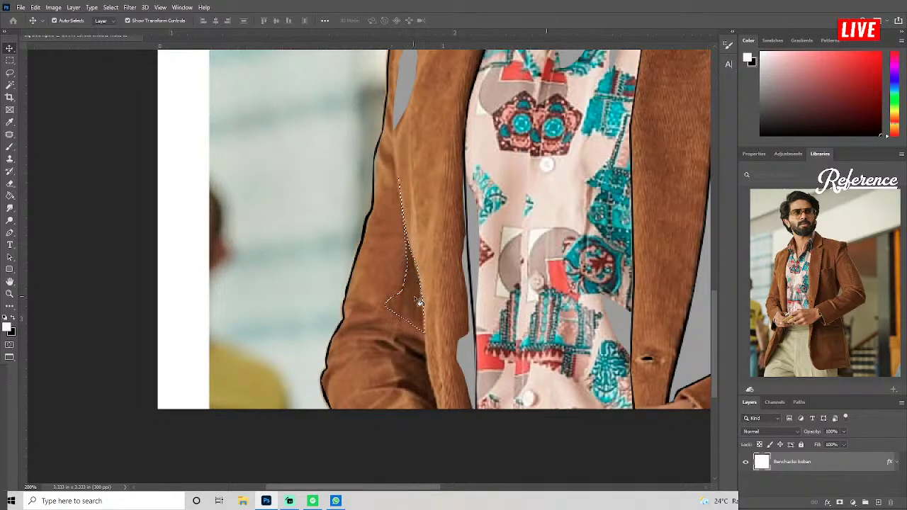
pyautogui.press('Delete')
# Cut a small fold below the grey area to grey.
pyautogui.scroll(-1, 440, 316)
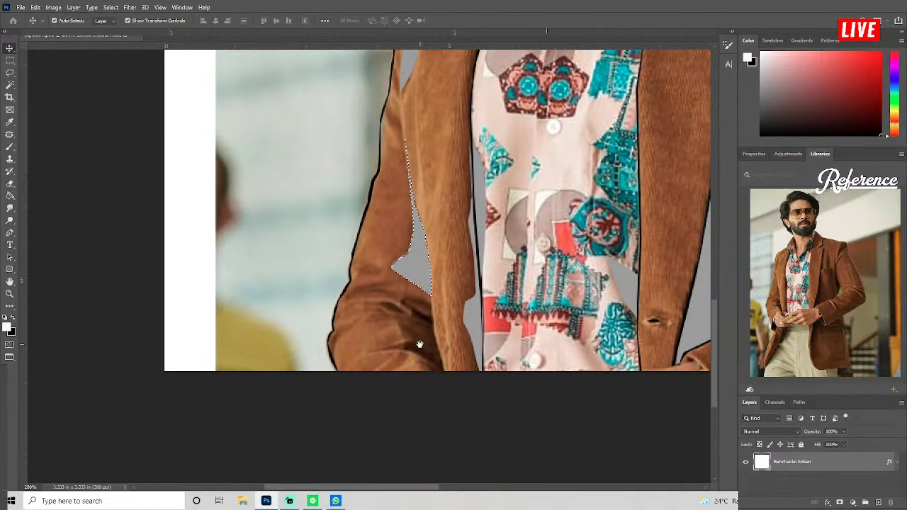
pyautogui.click(403, 297)
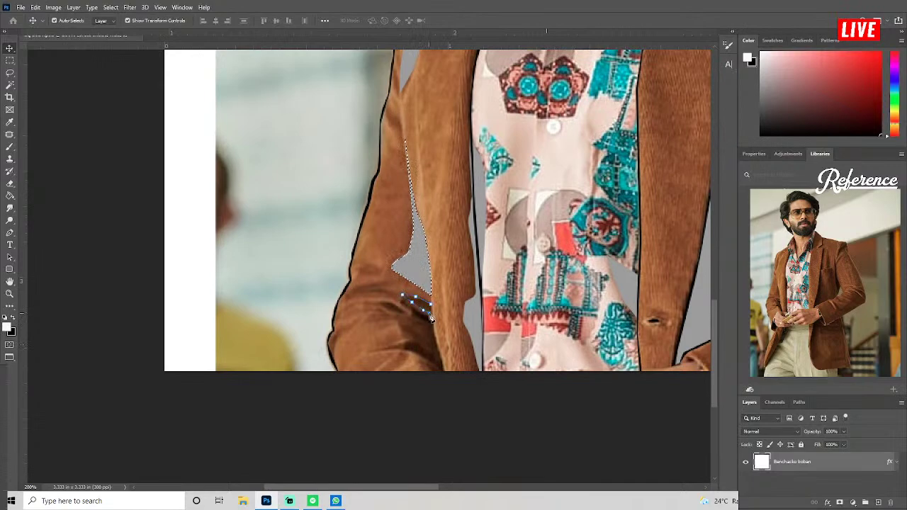
pyautogui.click(429, 307)
pyautogui.doubleClick(432, 314)
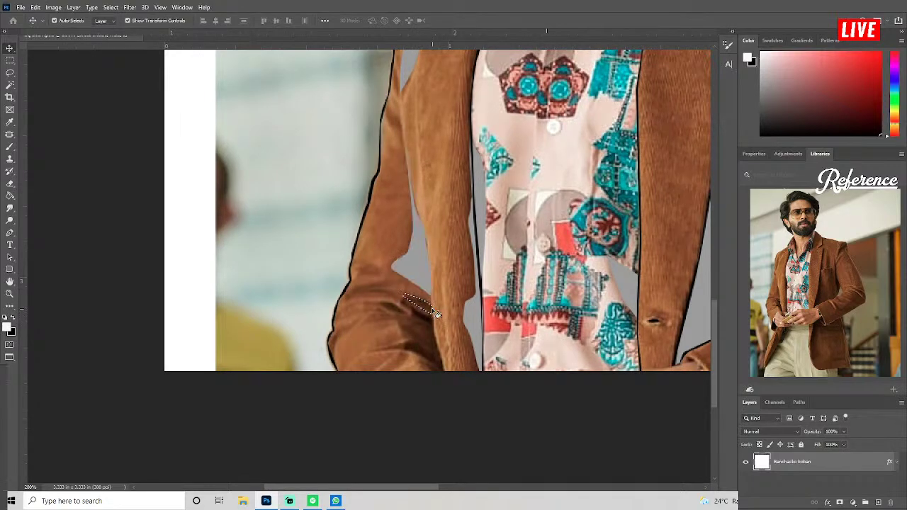
pyautogui.press('Delete')
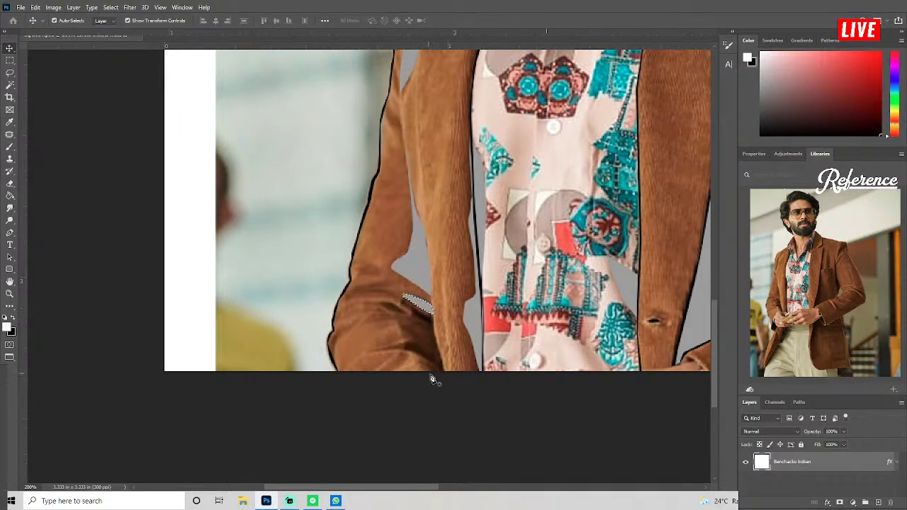
# Clear the sleeve fold near the hand to grey.
pyautogui.click(443, 370)
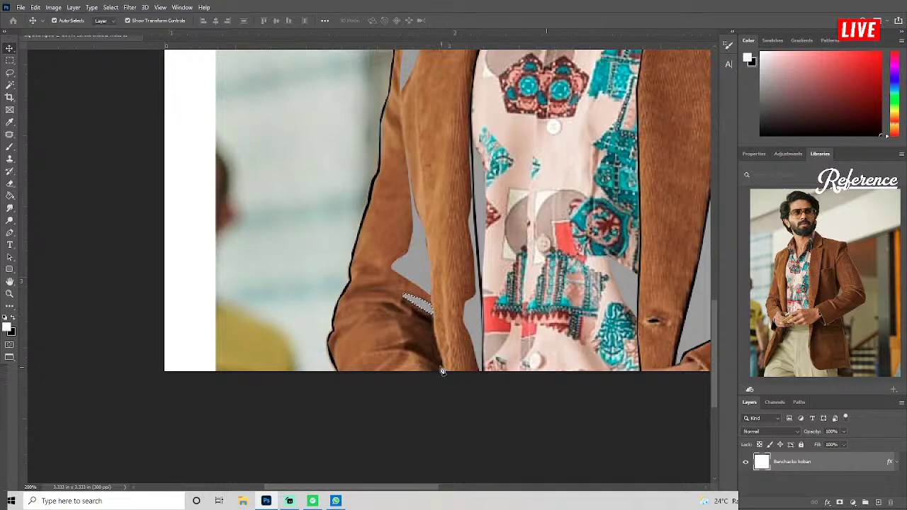
pyautogui.click(365, 351)
pyautogui.click(413, 333)
pyautogui.click(398, 317)
pyautogui.hotkey('ctrl', 'Return')
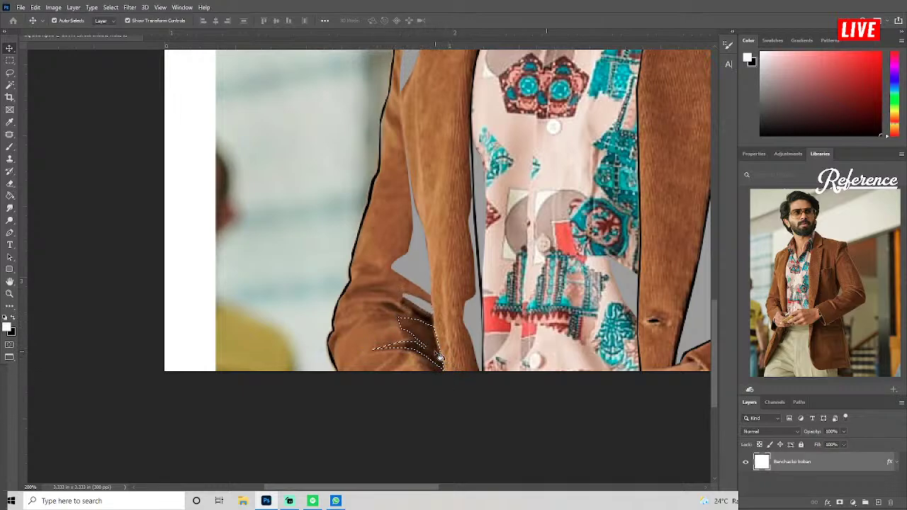
pyautogui.press('Delete')
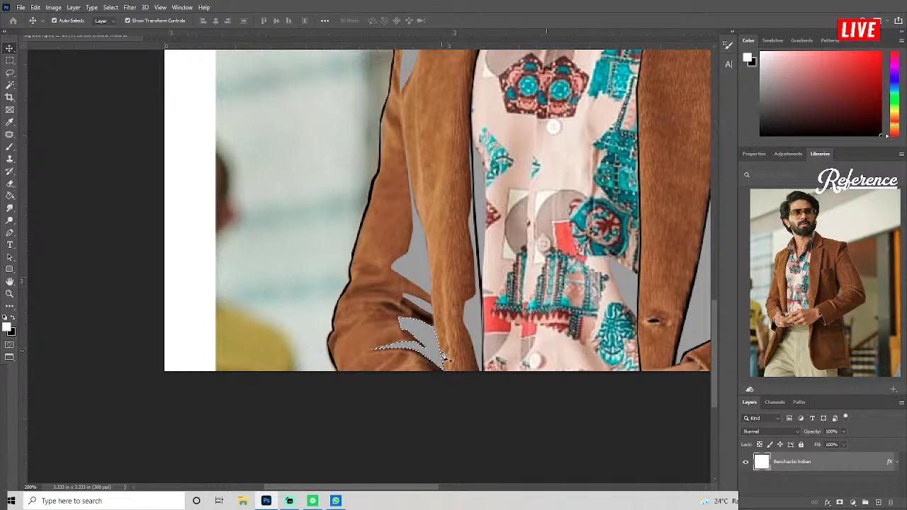
# Outline and select two more folds running down the sleeve.
pyautogui.click(404, 311)
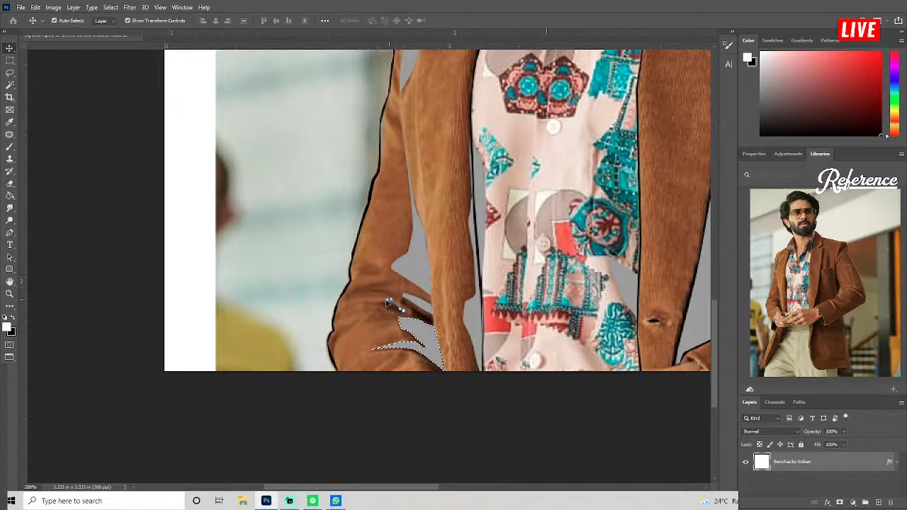
pyautogui.click(363, 301)
pyautogui.hotkey('ctrl', 'Return')
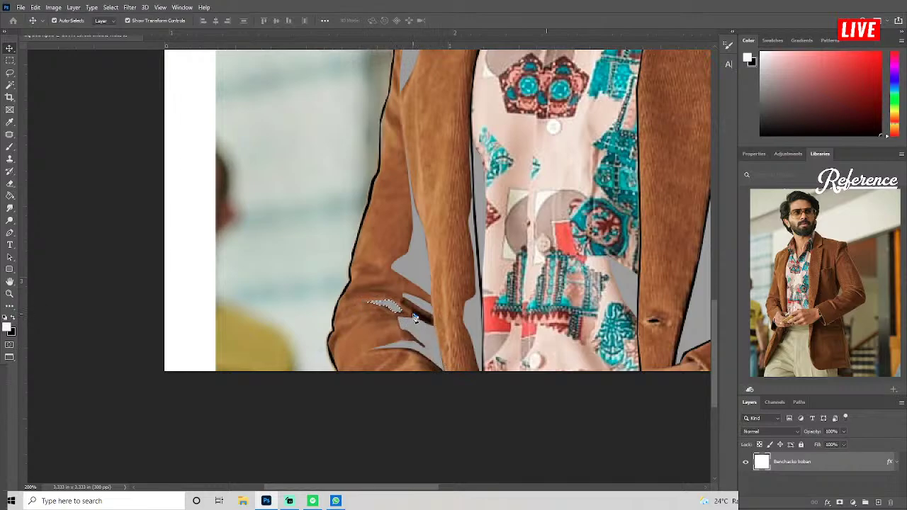
pyautogui.click(399, 300)
pyautogui.click(415, 314)
pyautogui.click(436, 327)
pyautogui.hotkey('ctrl', 'Return')
# Cut a small patch higher on the sleeve to grey.
pyautogui.click(382, 275)
pyautogui.click(359, 264)
pyautogui.click(359, 280)
pyautogui.hotkey('ctrl', 'Return')
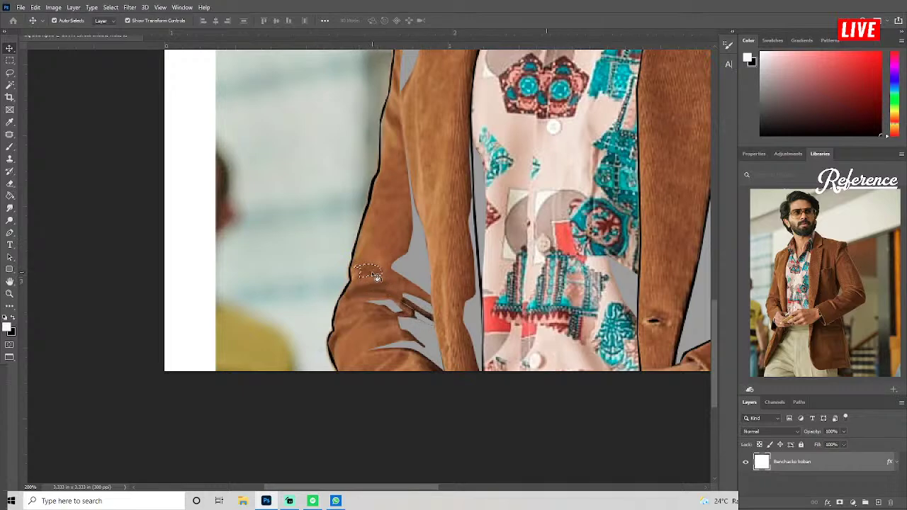
pyautogui.press('Delete')
# Cut a fold running across the sleeve to grey.
pyautogui.click(376, 283)
pyautogui.moveTo(344, 297); pyautogui.dragTo(337, 290)
pyautogui.click(402, 280)
pyautogui.click(374, 290)
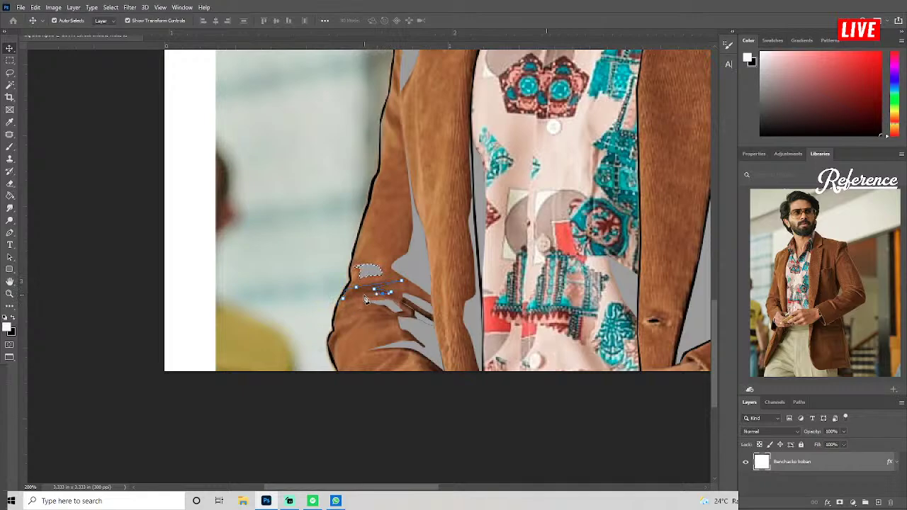
pyautogui.hotkey('ctrl', 'Return')
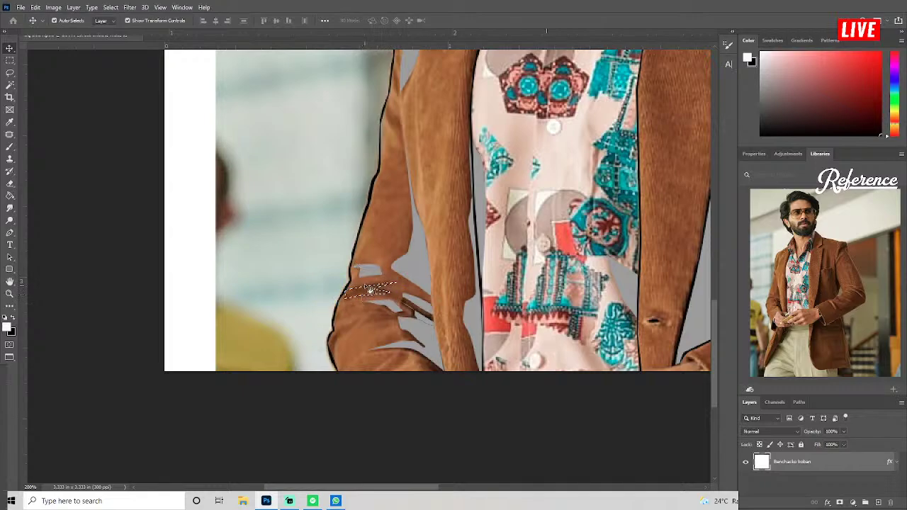
pyautogui.press('Delete')
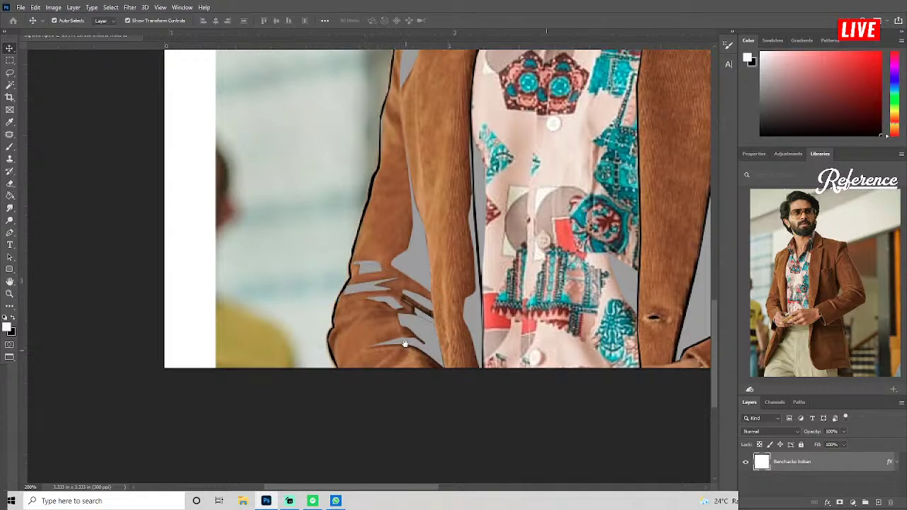
pyautogui.moveTo(468, 382)
pyautogui.mouseDown()
pyautogui.moveTo(415, 307)
pyautogui.moveTo(345, 324)
pyautogui.mouseUp()
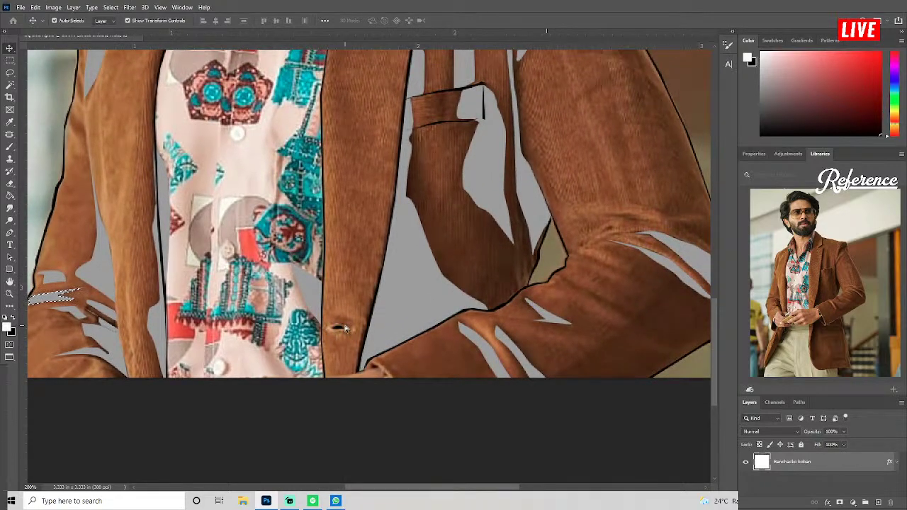
# Fit the whole flat-colour portrait on screen with Ctrl+0.
pyautogui.hotkey('ctrl', '0')
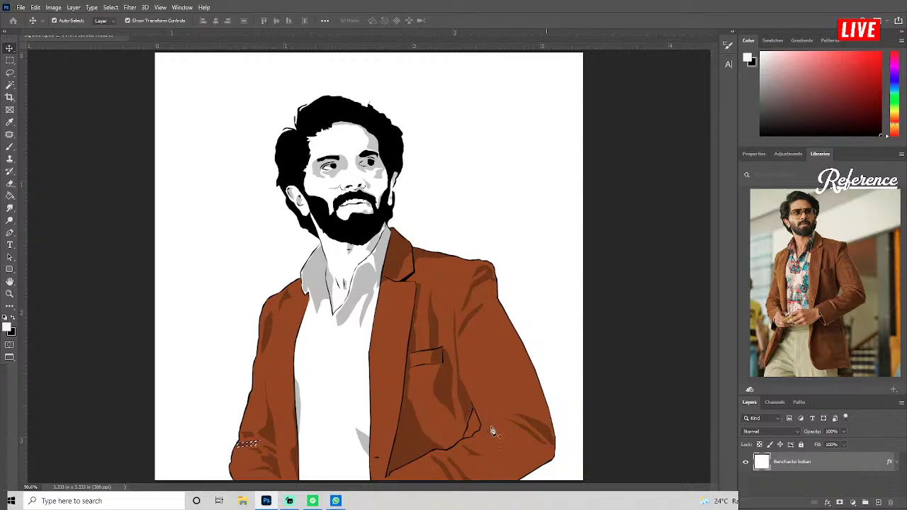
# Zoom in and trace the gap between the sleeve and the jacket body.
pyautogui.hotkey('ctrl', '+')
pyautogui.hotkey('ctrl', '+')
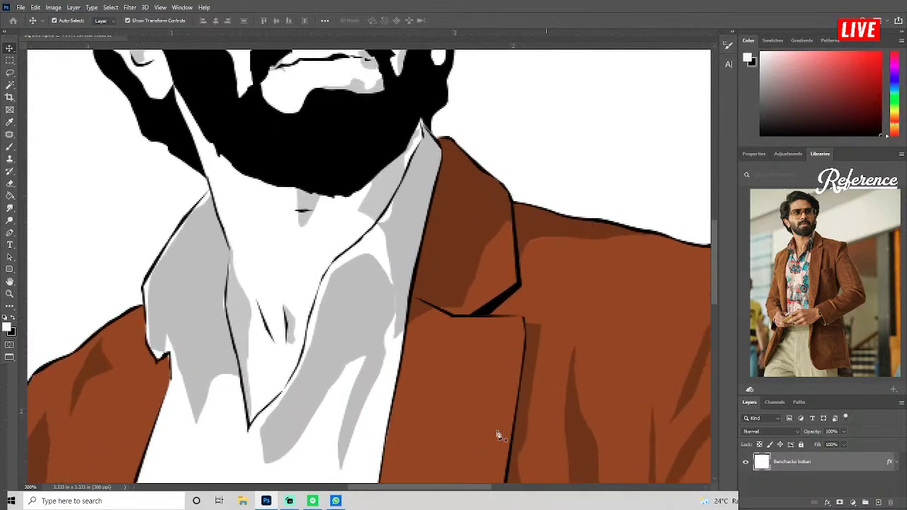
pyautogui.hotkey('ctrl', '+')
pyautogui.scroll(-3, 392, 288)
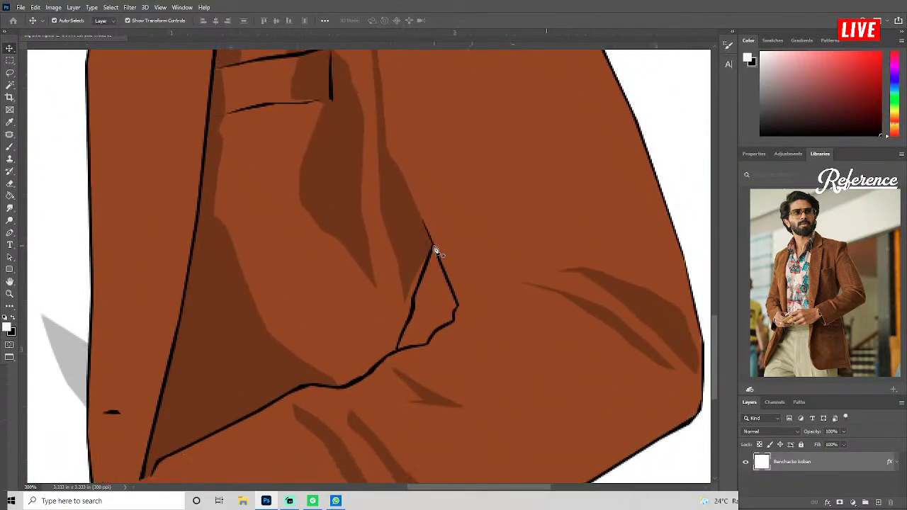
pyautogui.click(433, 246)
pyautogui.click(413, 299)
pyautogui.click(412, 310)
pyautogui.click(413, 346)
pyautogui.click(426, 346)
pyautogui.click(438, 329)
pyautogui.click(454, 319)
# Clear the traced gap to white, deselect, and fit the whole portrait.
pyautogui.hotkey('ctrl', 'Return')
pyautogui.press('Delete')
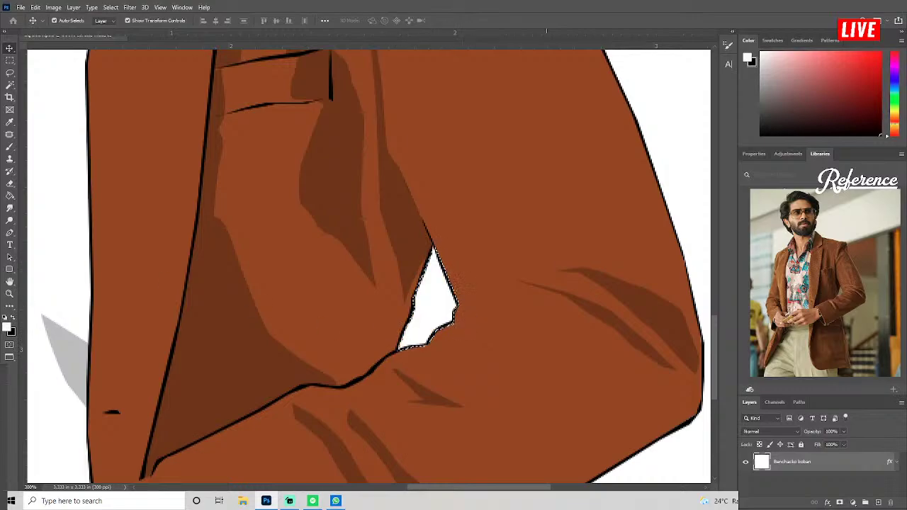
pyautogui.hotkey('ctrl', 'd')
pyautogui.hotkey('ctrl', '0')
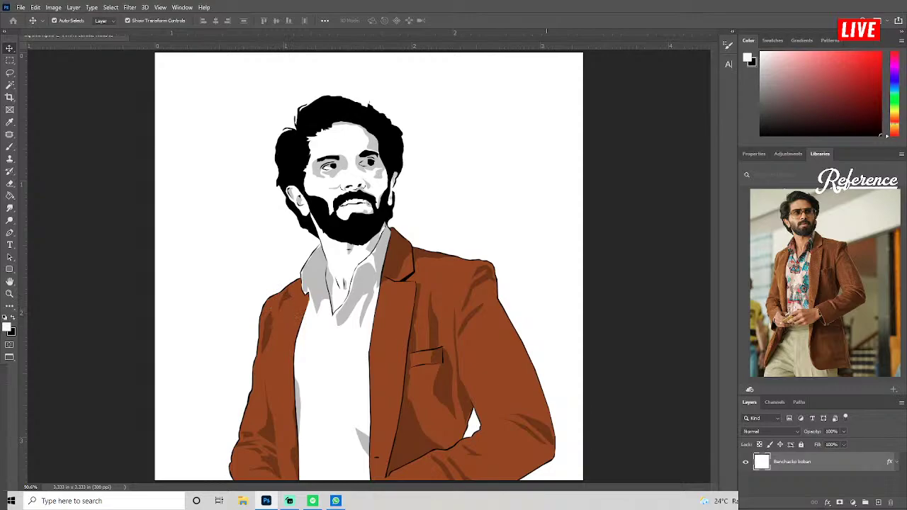
# Set the foreground colour to black 000000.
pyautogui.click(8, 327)
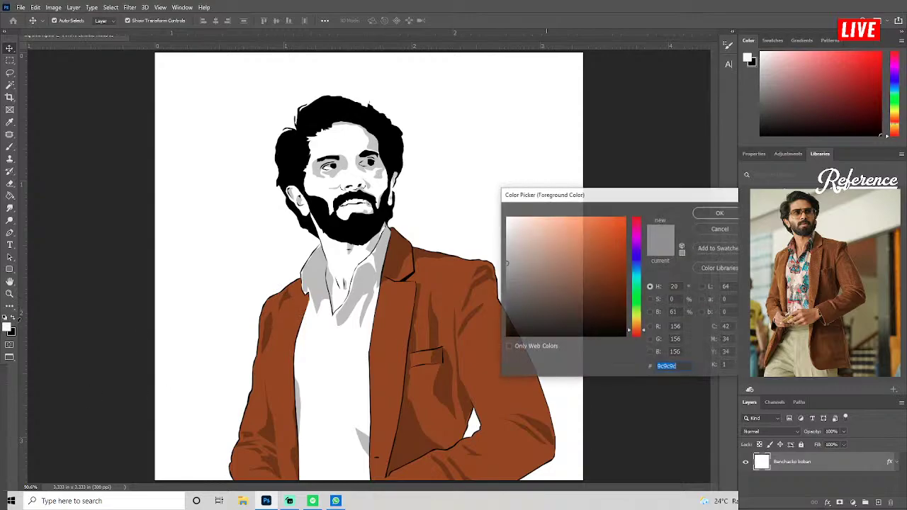
pyautogui.write('000000')
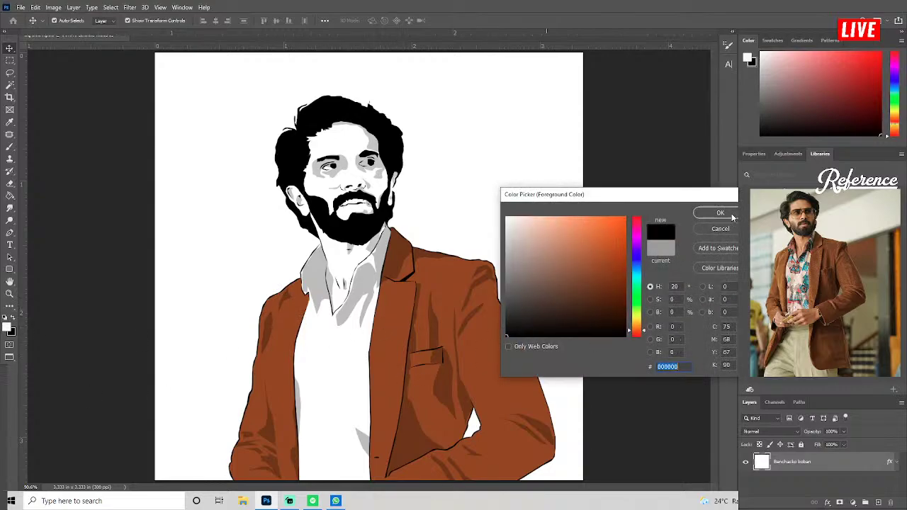
pyautogui.click(730, 214)
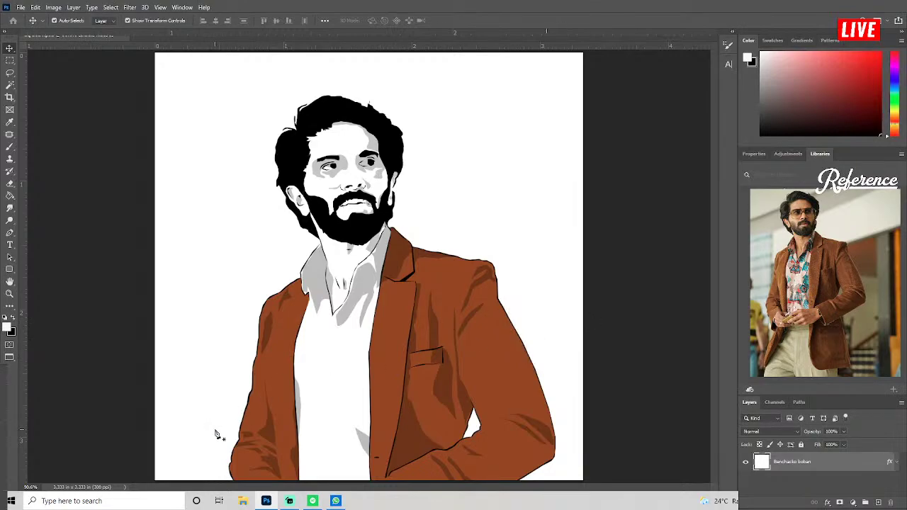
# Zoom in and outline the fold on the jacket's left sleeve as a selection.
pyautogui.hotkey('ctrl', '+')
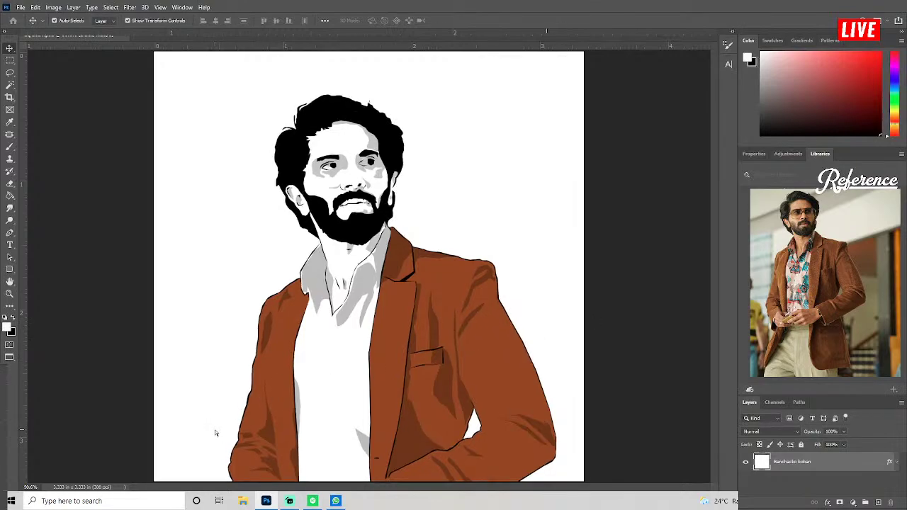
pyautogui.hotkey('ctrl', '+')
pyautogui.hotkey('ctrl', '+')
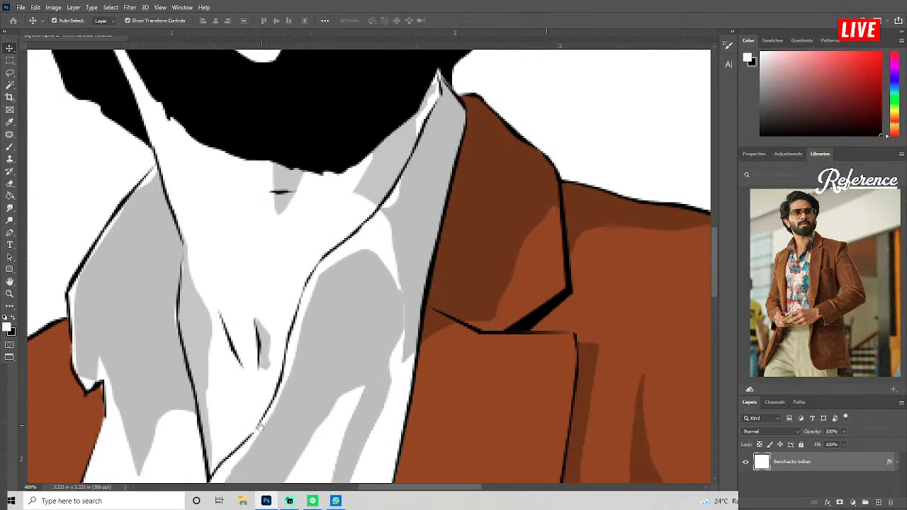
pyautogui.hotkey('ctrl', '+')
pyautogui.moveTo(271, 348); pyautogui.dragTo(298, 371)
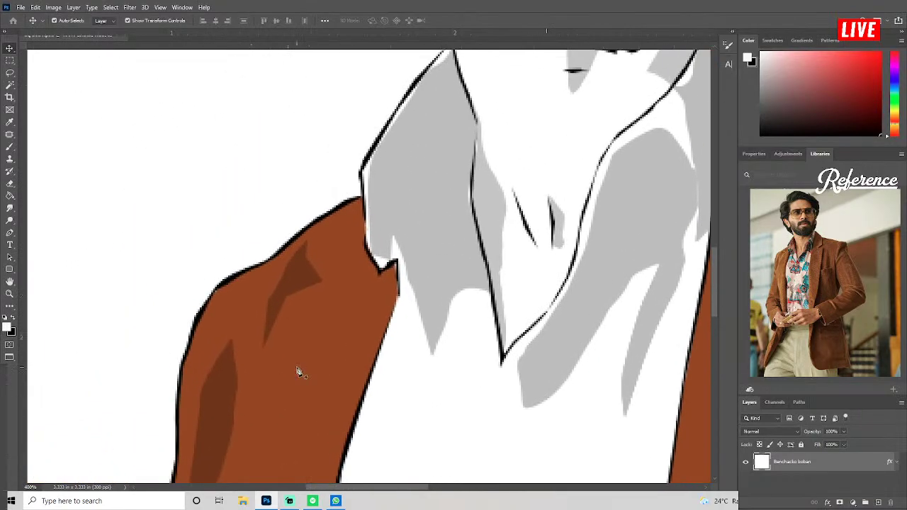
pyautogui.click(306, 258)
pyautogui.click(288, 296)
pyautogui.hotkey('ctrl', 'Return')
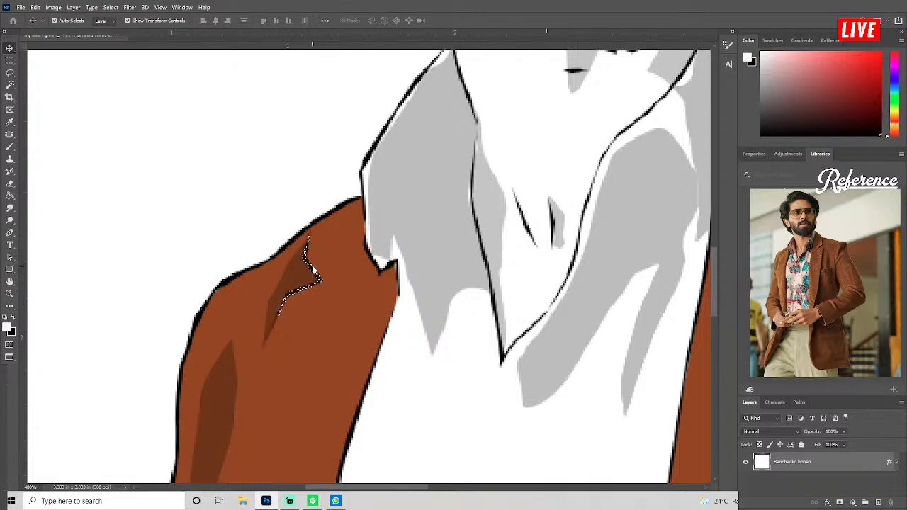
pyautogui.scroll(-5, 306, 403)
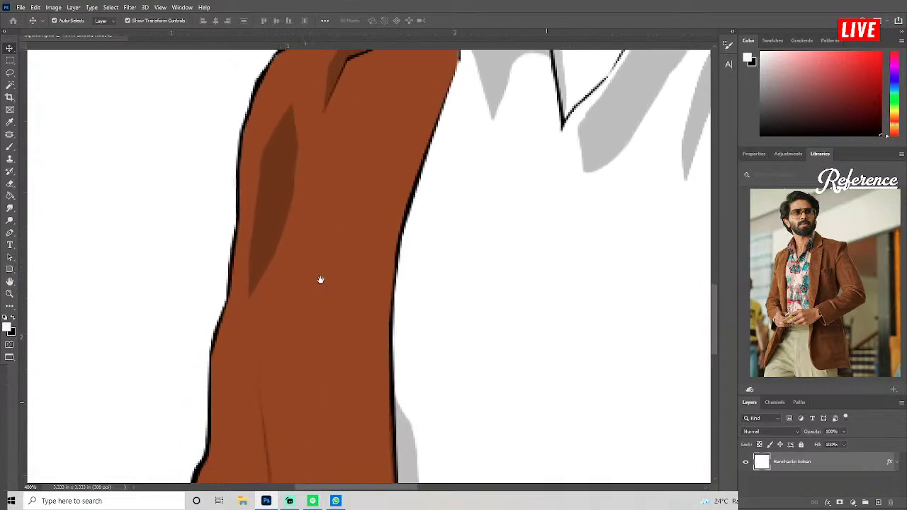
pyautogui.scroll(-2, 319, 280)
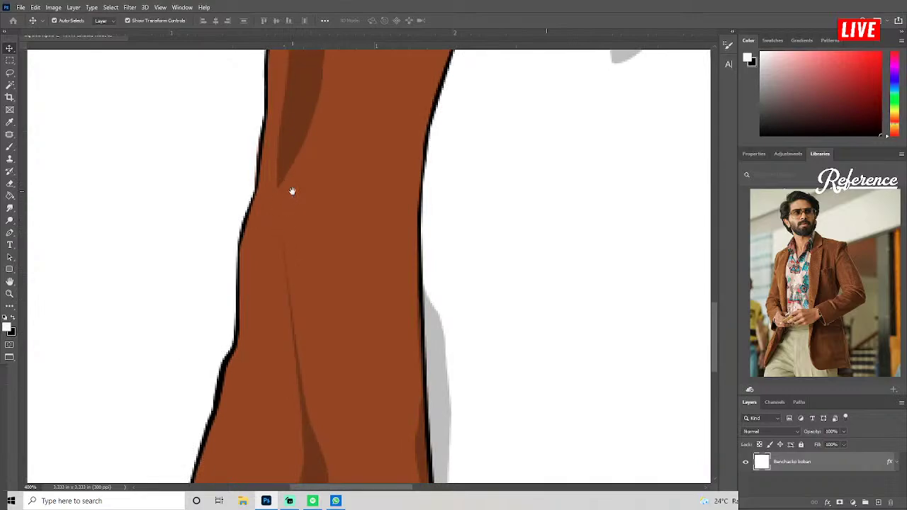
# Trace the lower part of the long fold line up the jacket sleeve.
pyautogui.moveTo(291, 191)
pyautogui.mouseDown()
pyautogui.moveTo(324, 361)
pyautogui.moveTo(342, 178)
pyautogui.moveTo(300, 190)
pyautogui.moveTo(177, 71)
pyautogui.mouseUp()
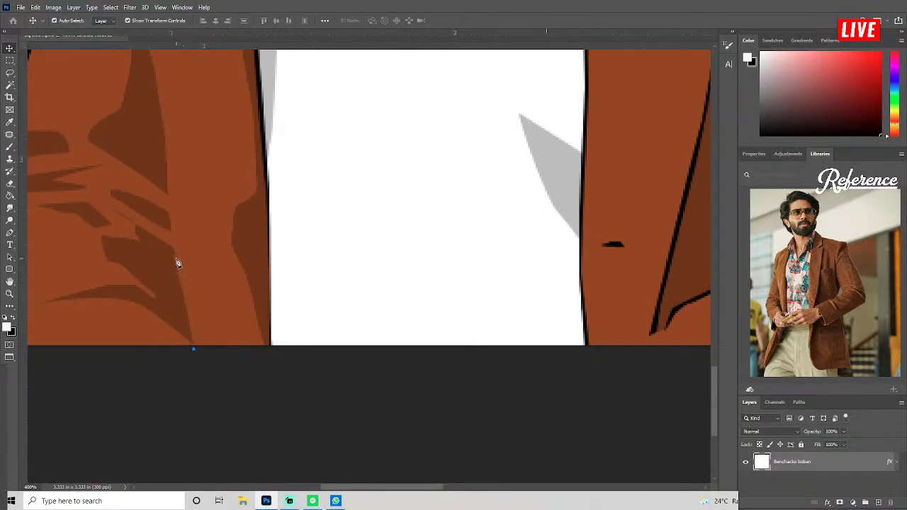
pyautogui.moveTo(173, 262); pyautogui.dragTo(173, 250)
pyautogui.moveTo(205, 369); pyautogui.dragTo(257, 379)
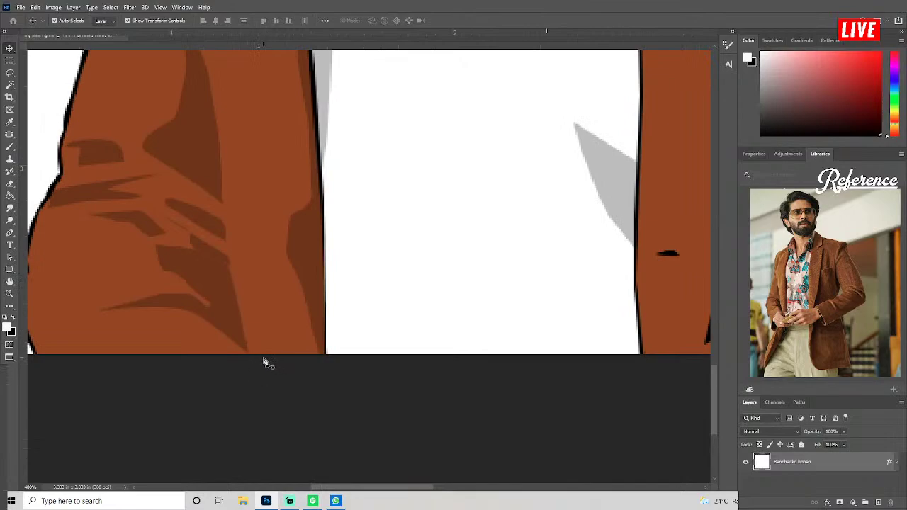
pyautogui.click(249, 358)
pyautogui.moveTo(226, 249); pyautogui.dragTo(244, 295)
pyautogui.click(245, 312)
pyautogui.click(239, 202)
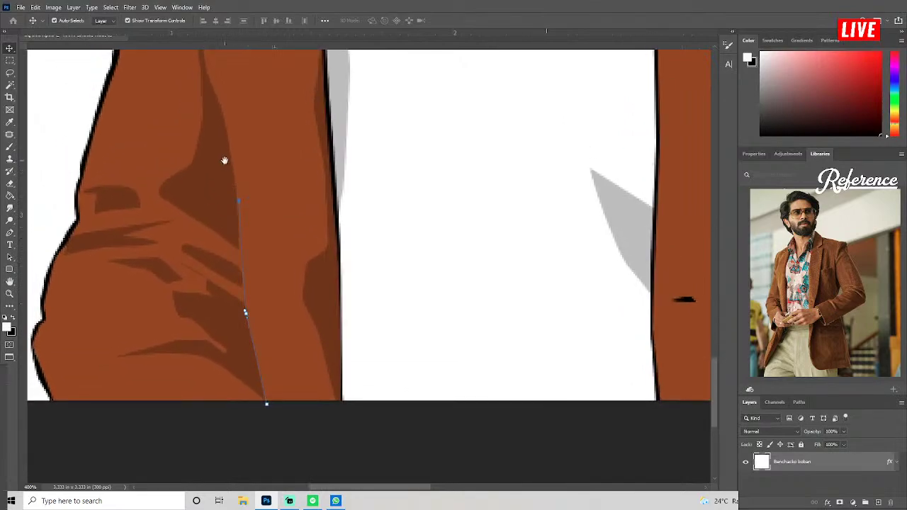
pyautogui.moveTo(223, 158); pyautogui.dragTo(243, 251)
pyautogui.click(250, 222)
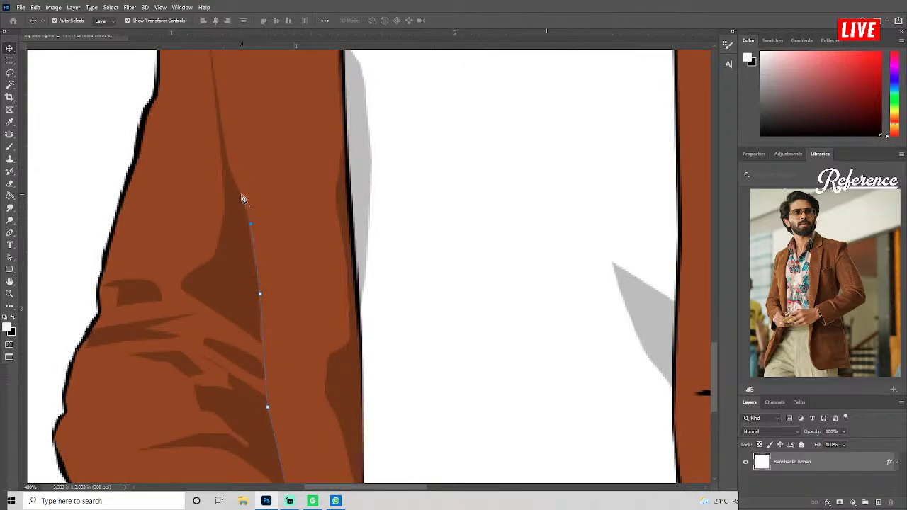
pyautogui.click(236, 179)
# Extend the fold line to the sleeve top and convert it to a selection.
pyautogui.moveTo(227, 198); pyautogui.dragTo(283, 301)
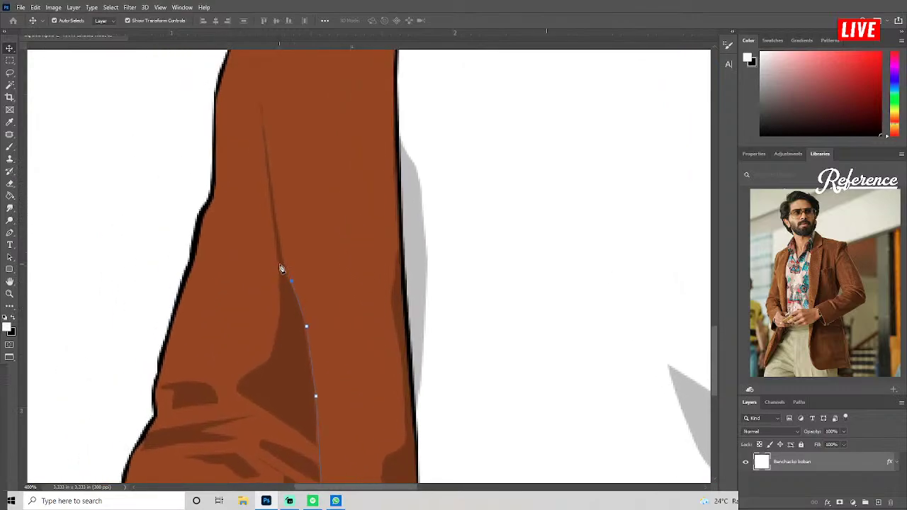
pyautogui.click(283, 258)
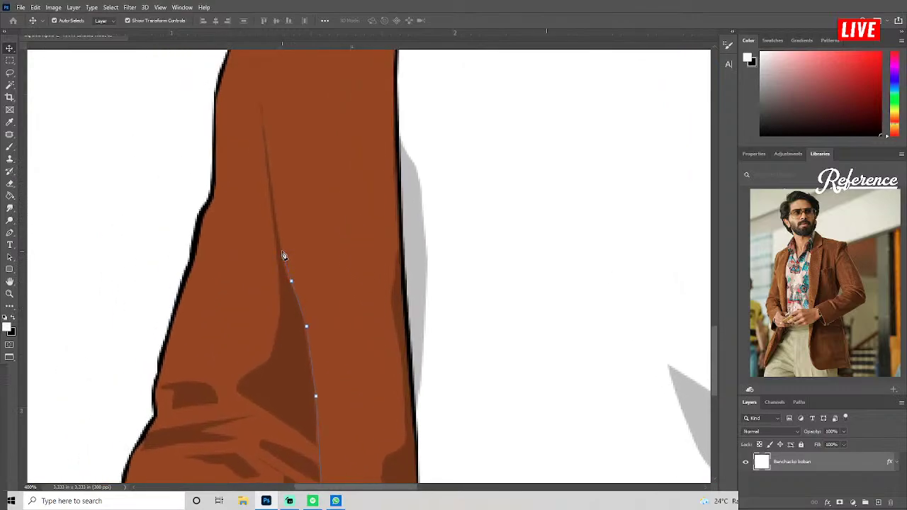
pyautogui.click(257, 69)
pyautogui.click(282, 258)
pyautogui.click(294, 305)
pyautogui.scroll(-2, 298, 305)
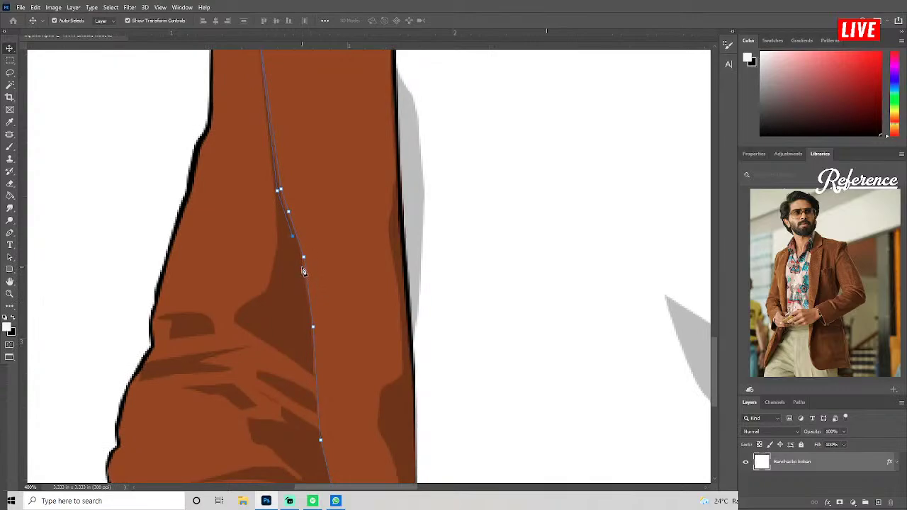
pyautogui.scroll(-1, 319, 276)
pyautogui.click(312, 294)
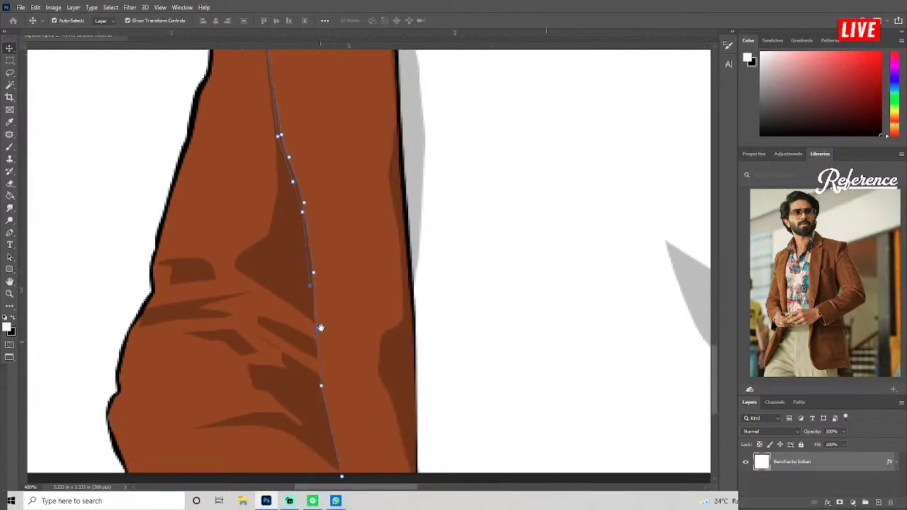
pyautogui.scroll(-1, 318, 323)
pyautogui.scroll(-1, 325, 319)
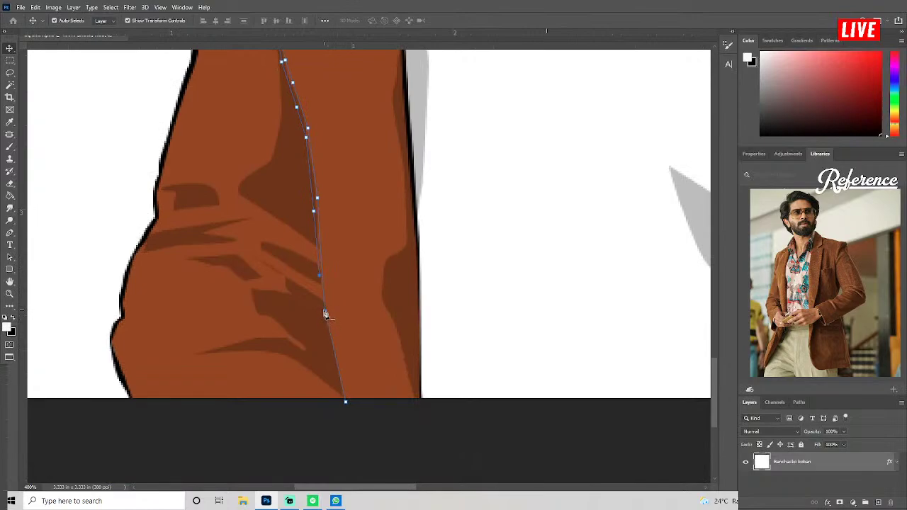
pyautogui.click(324, 312)
pyautogui.moveTo(343, 411); pyautogui.dragTo(347, 413)
pyautogui.hotkey('ctrl', 'Return')
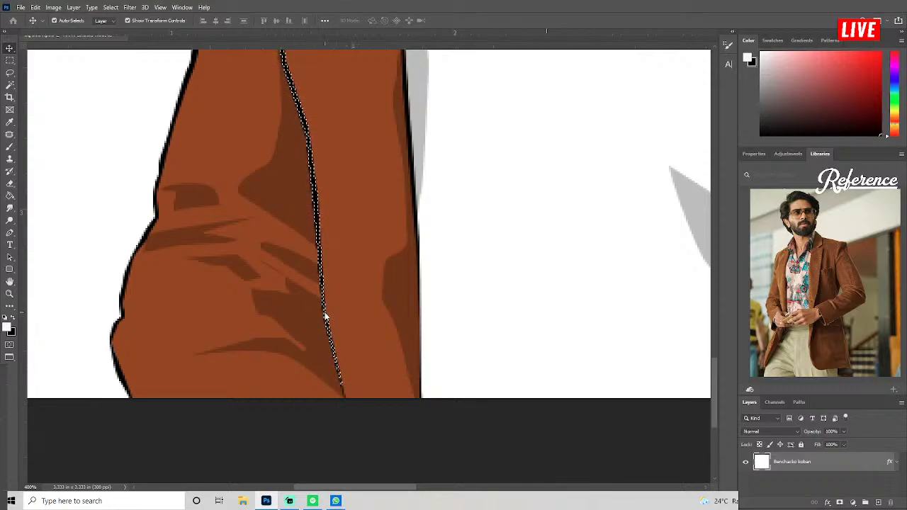
pyautogui.hotkey('ctrl', '0')
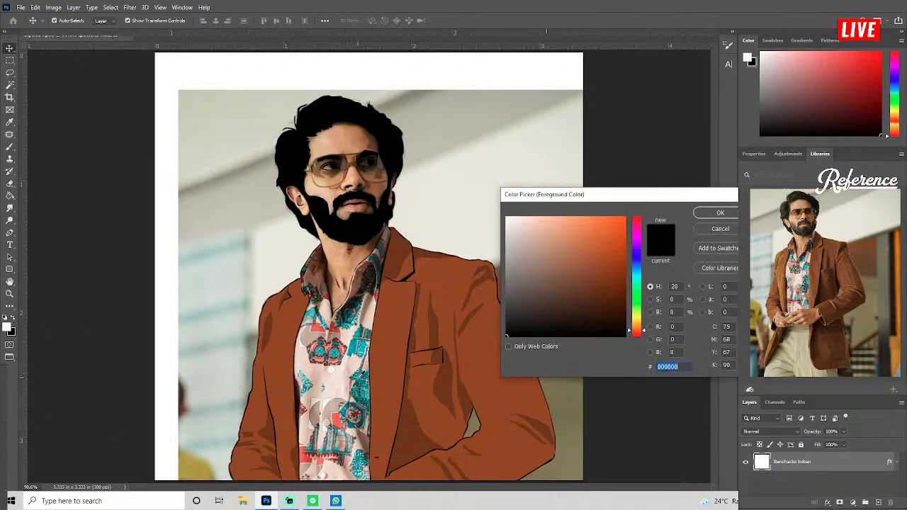
# Set the foreground colour to the shirt's coral red ed5d4f, sampled from the photo.
pyautogui.click(362, 372)
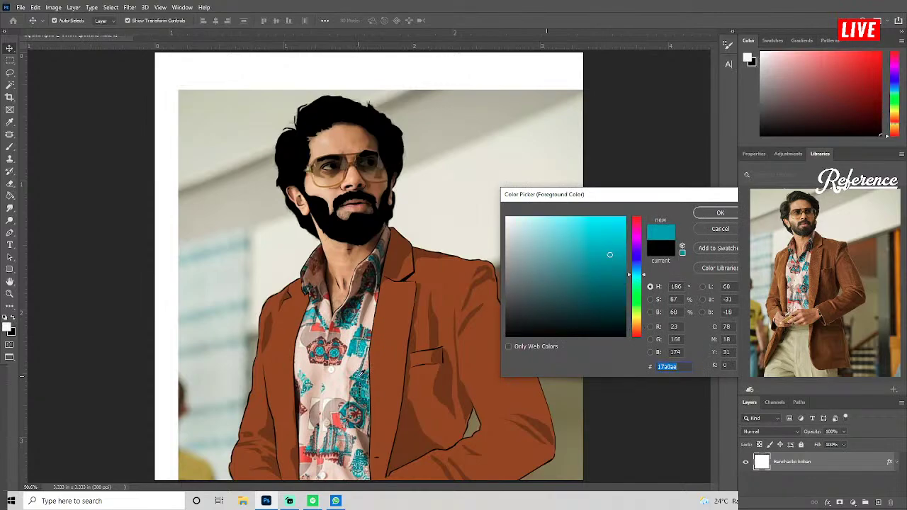
pyautogui.click(716, 216)
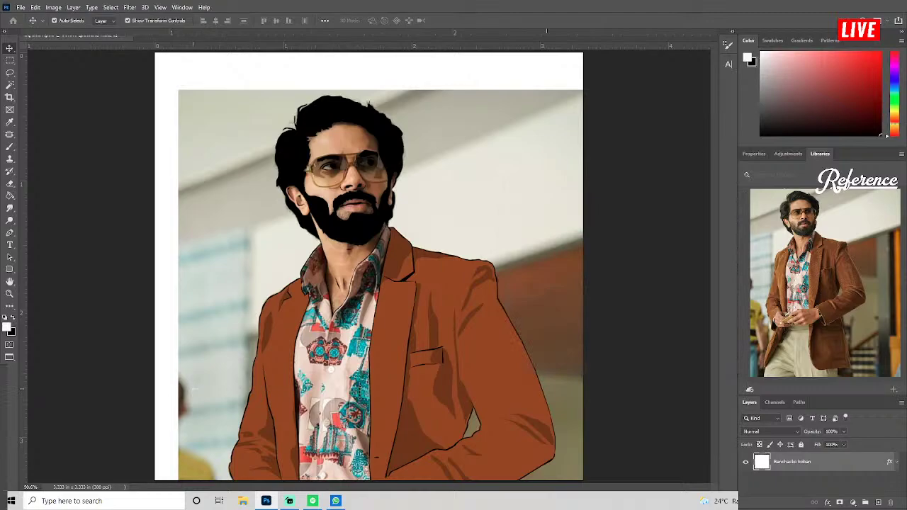
pyautogui.click(7, 327)
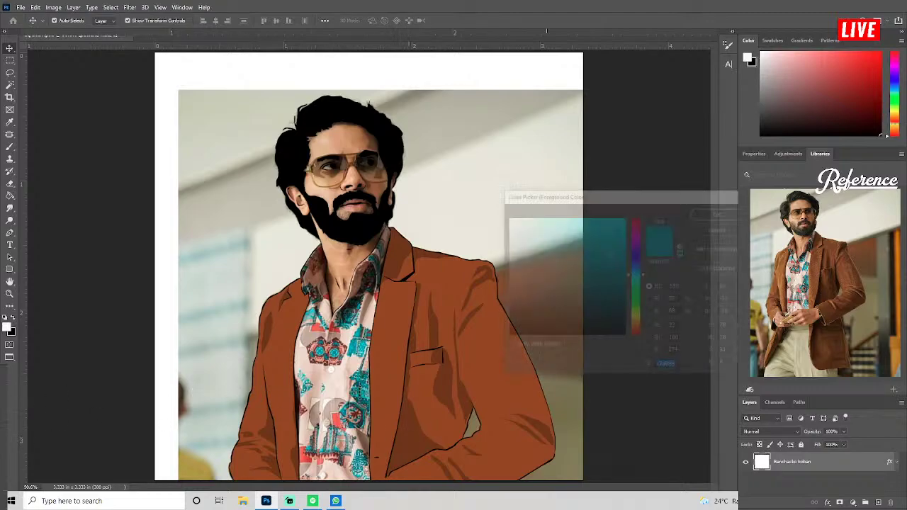
pyautogui.click(318, 326)
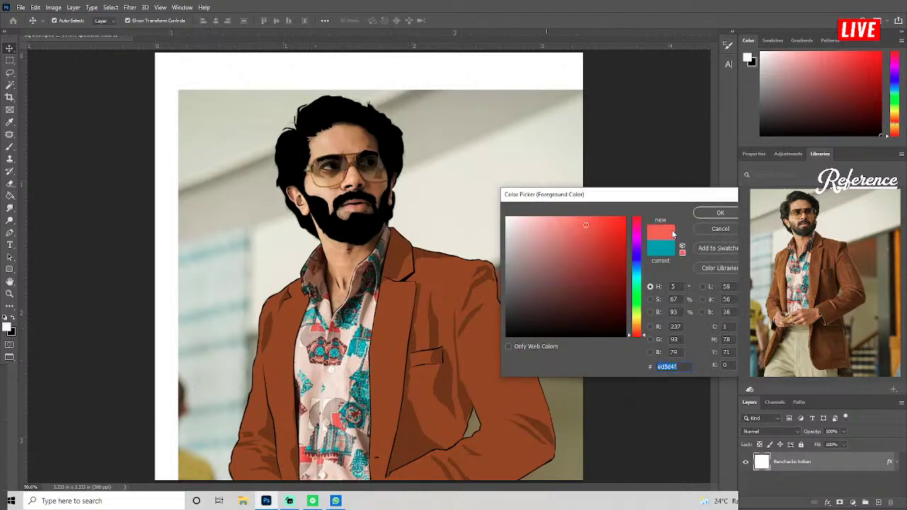
pyautogui.click(720, 212)
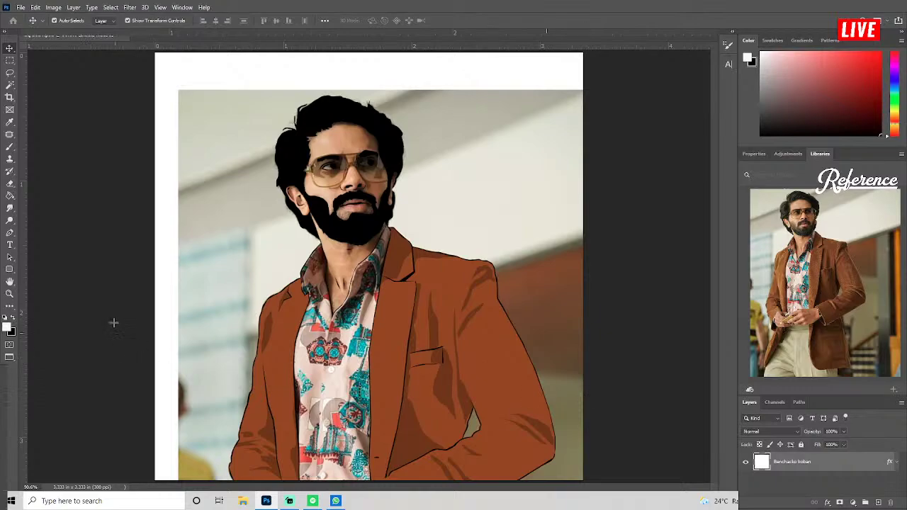
# Set the background colour to black 000000.
pyautogui.click(11, 331)
pyautogui.write('000000')
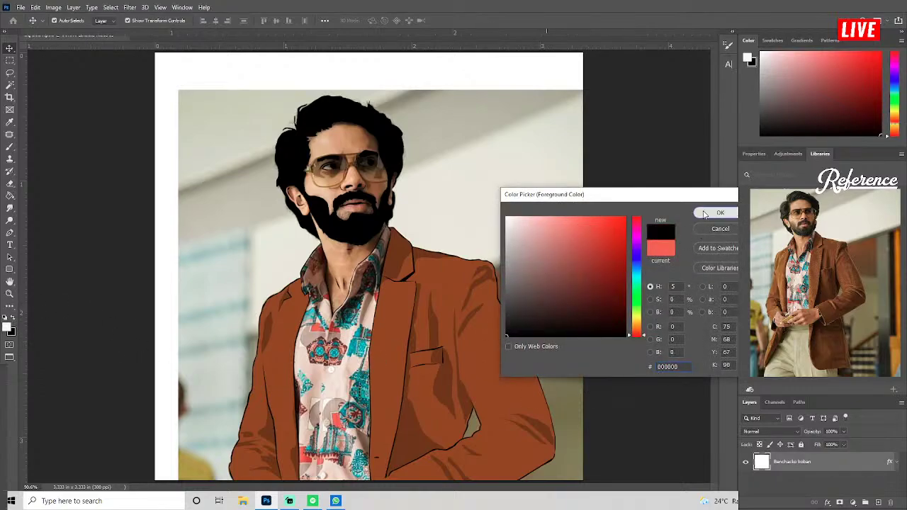
pyautogui.click(718, 212)
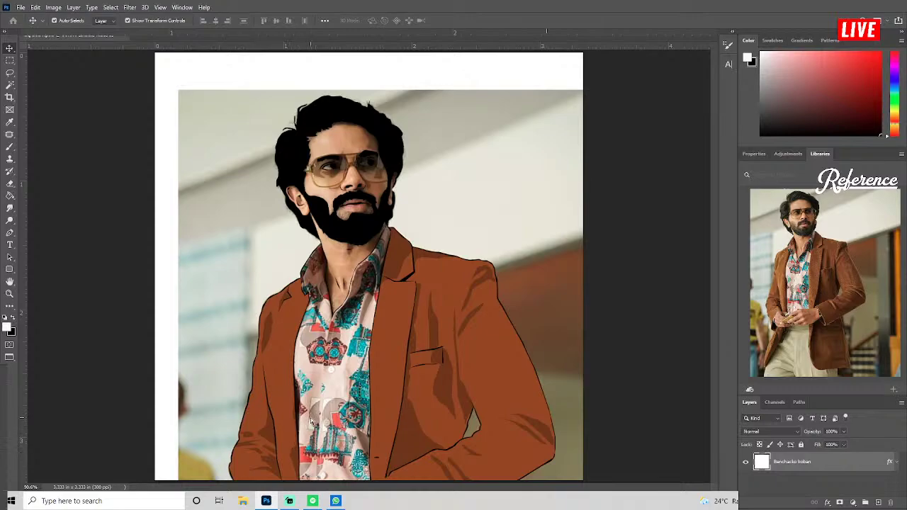
# Start a Pen path at the collar line and place points down the front opening past the pentagon motif.
pyautogui.scroll(3, 311, 419)
pyautogui.scroll(3, 311, 418)
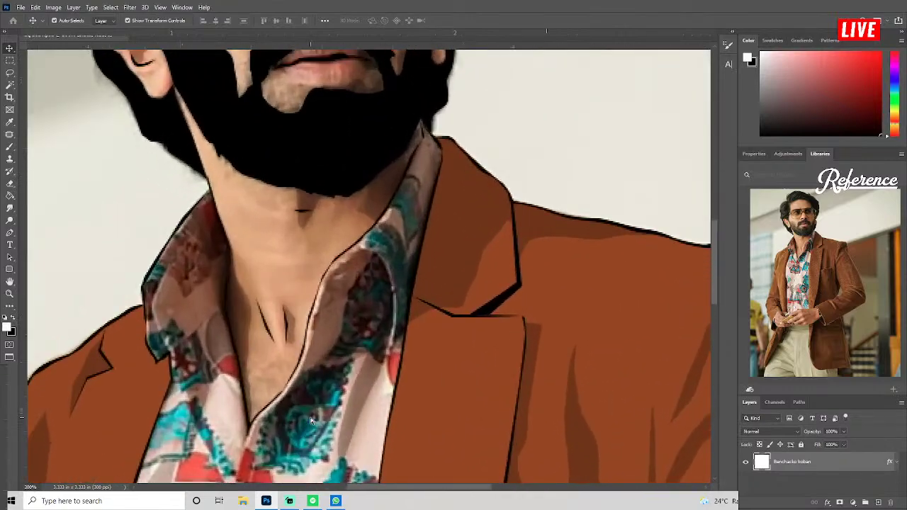
pyautogui.scroll(1, 310, 419)
pyautogui.moveTo(331, 405); pyautogui.dragTo(456, 228)
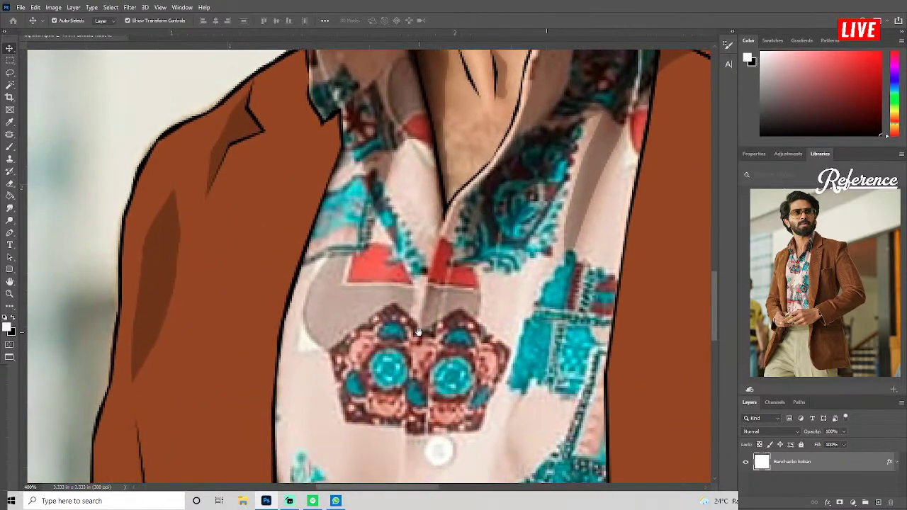
pyautogui.click(445, 216)
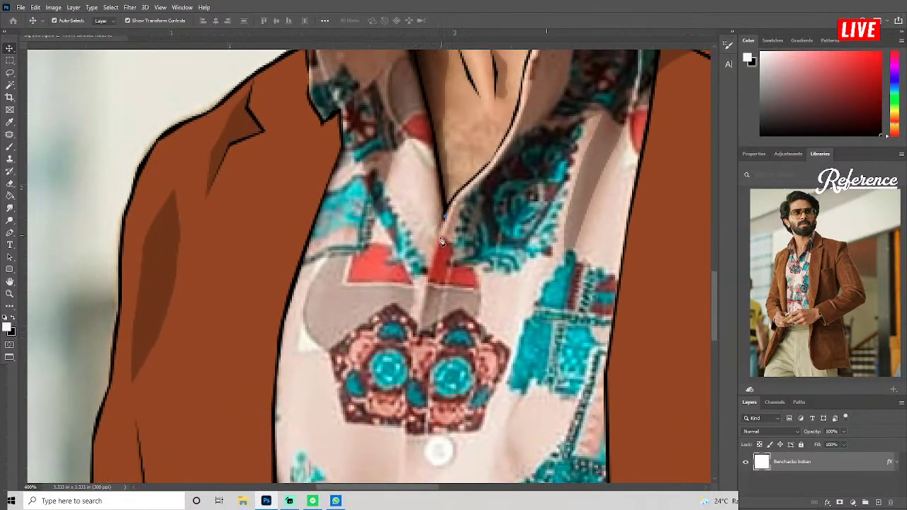
pyautogui.click(426, 283)
pyautogui.scroll(-1, 426, 288)
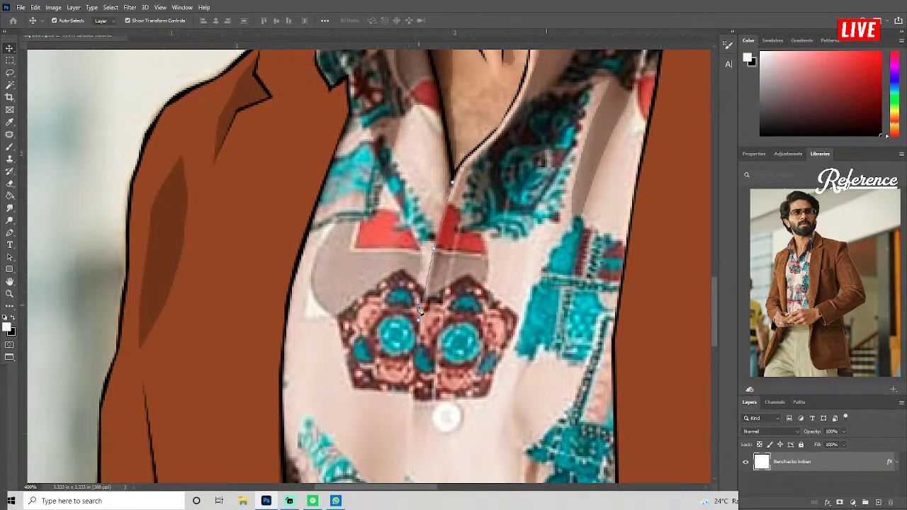
pyautogui.click(419, 319)
pyautogui.click(415, 352)
pyautogui.scroll(-2, 424, 396)
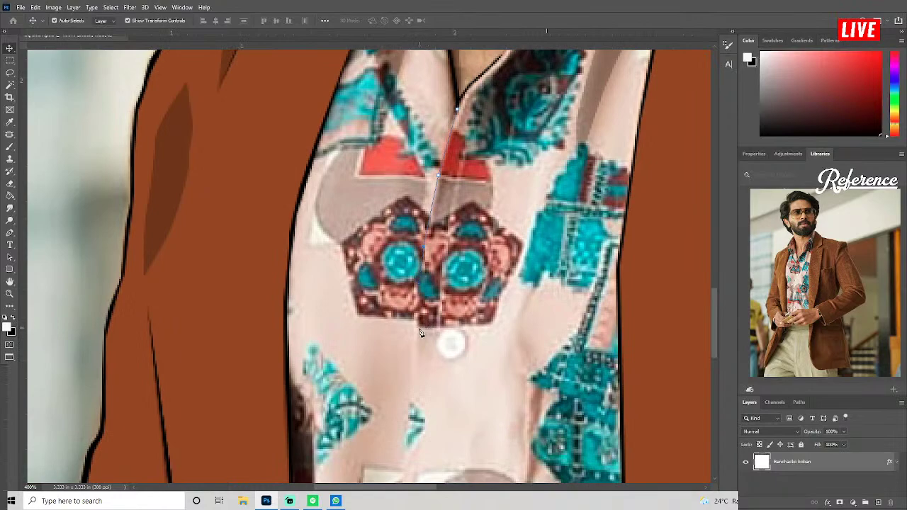
pyautogui.click(415, 350)
# Carry the placket path further down the front seam to the shirt's lower edge.
pyautogui.moveTo(430, 393); pyautogui.dragTo(435, 381)
pyautogui.scroll(-3, 435, 380)
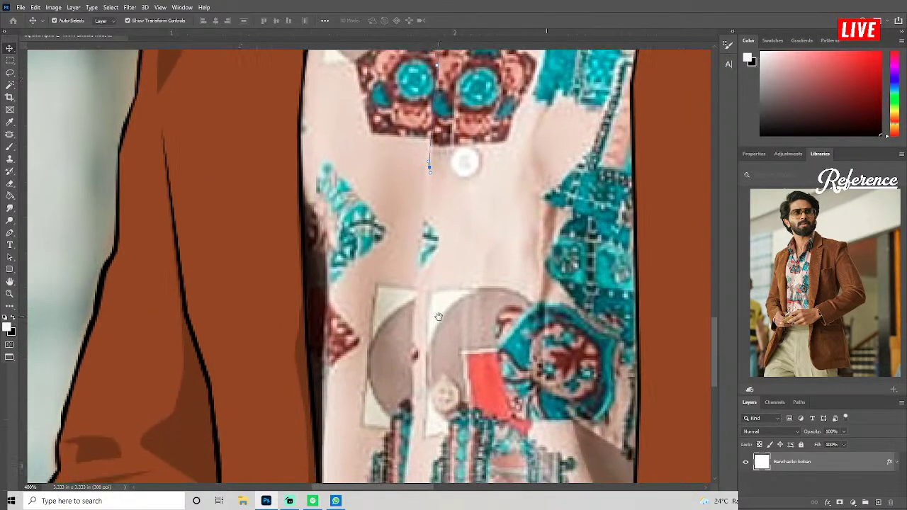
pyautogui.scroll(-2, 434, 377)
pyautogui.scroll(2, 433, 375)
pyautogui.scroll(1, 433, 375)
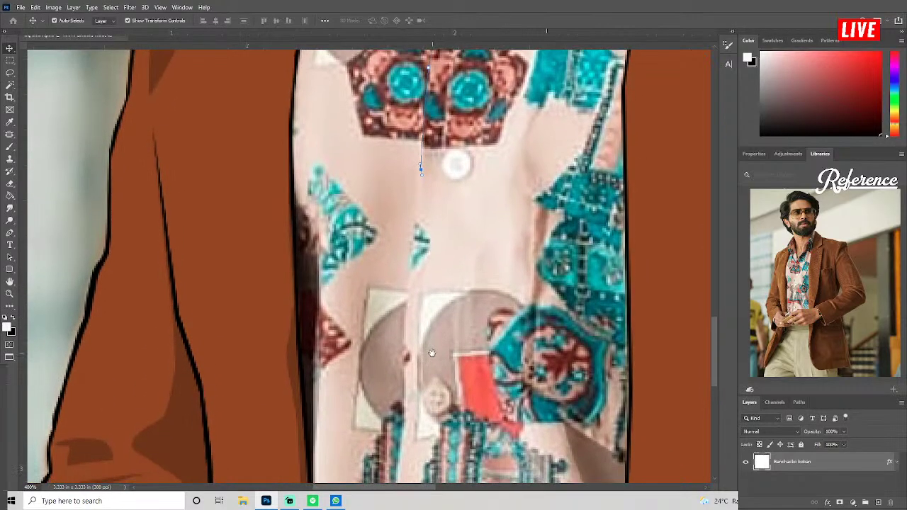
pyautogui.click(417, 394)
pyautogui.scroll(-2, 418, 409)
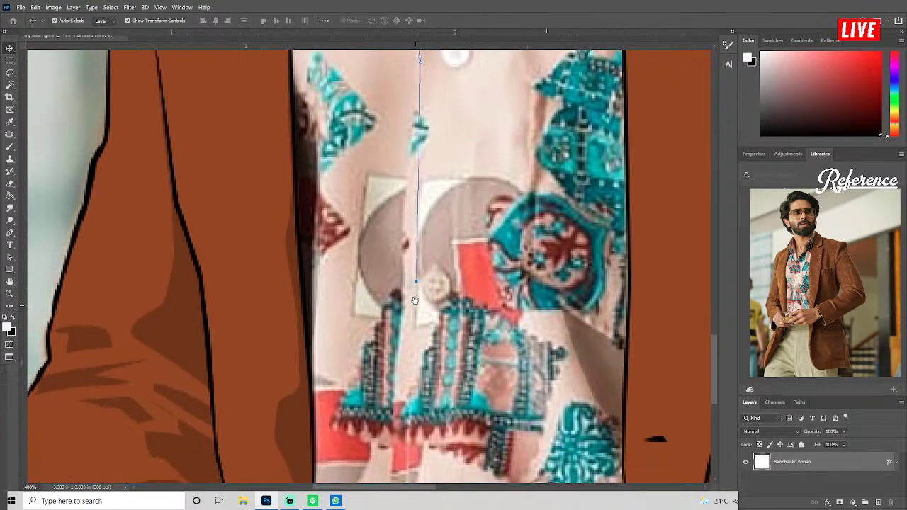
pyautogui.scroll(-2, 411, 363)
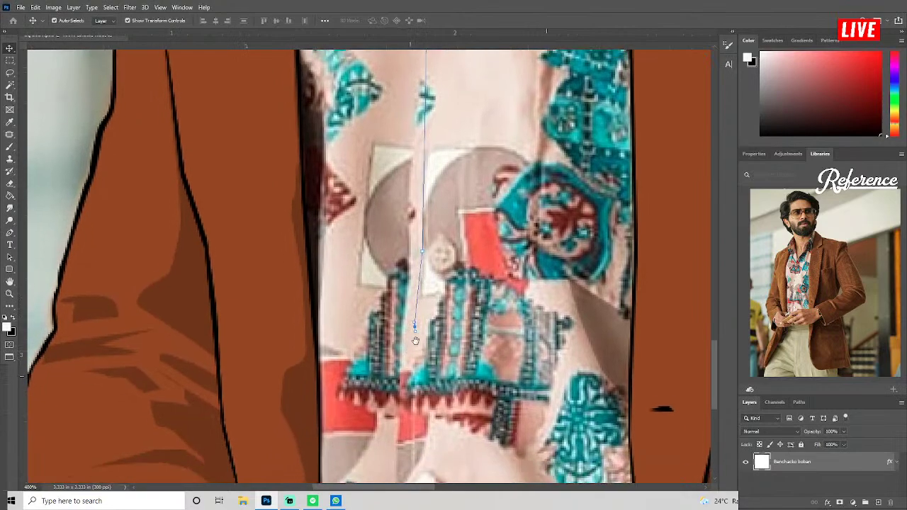
pyautogui.scroll(-4, 415, 347)
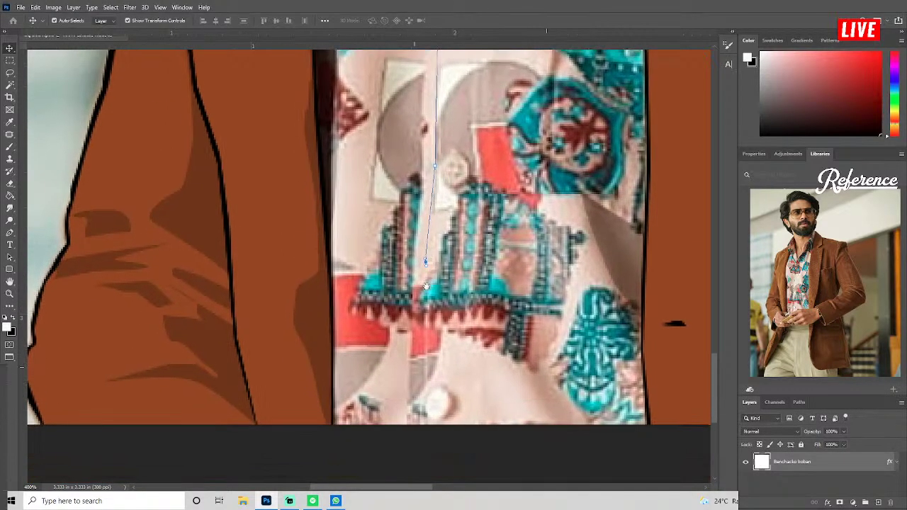
pyautogui.scroll(-1, 415, 346)
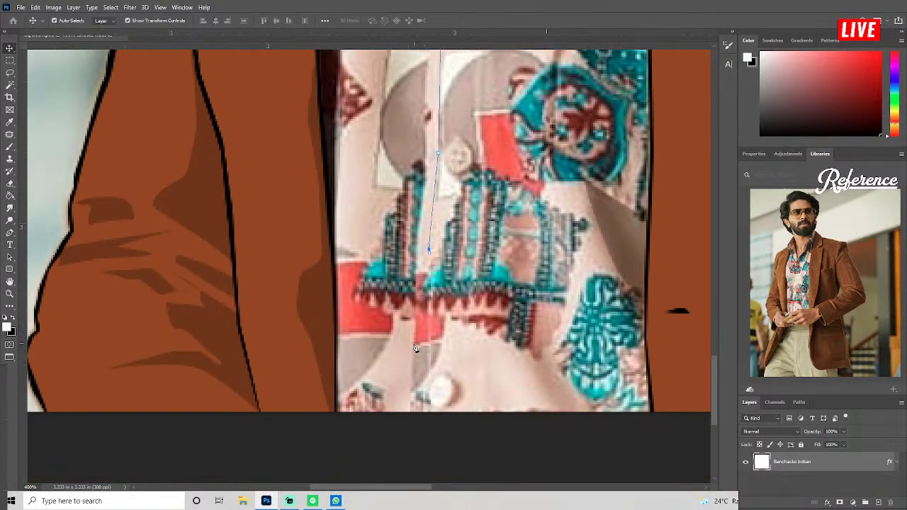
pyautogui.click(412, 348)
pyautogui.click(414, 365)
# Add seam-line points bringing the path back up toward the collar.
pyautogui.scroll(3, 425, 291)
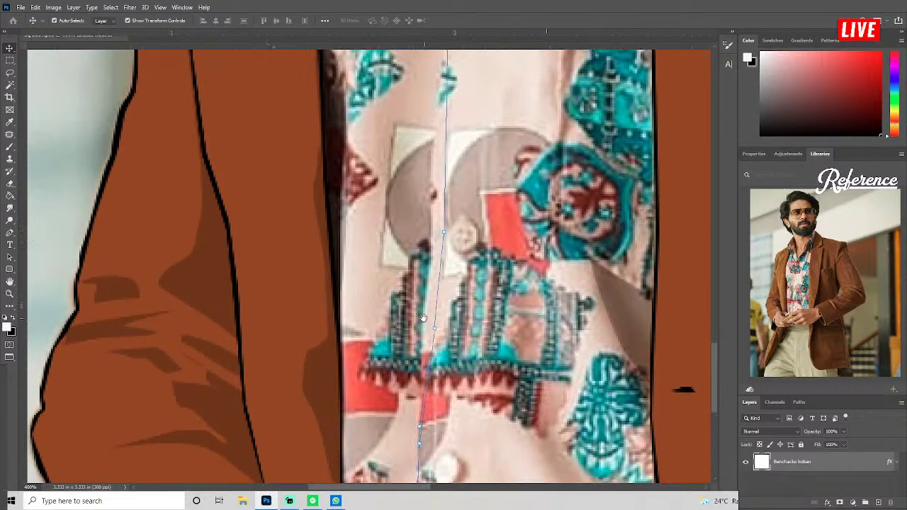
pyautogui.click(441, 242)
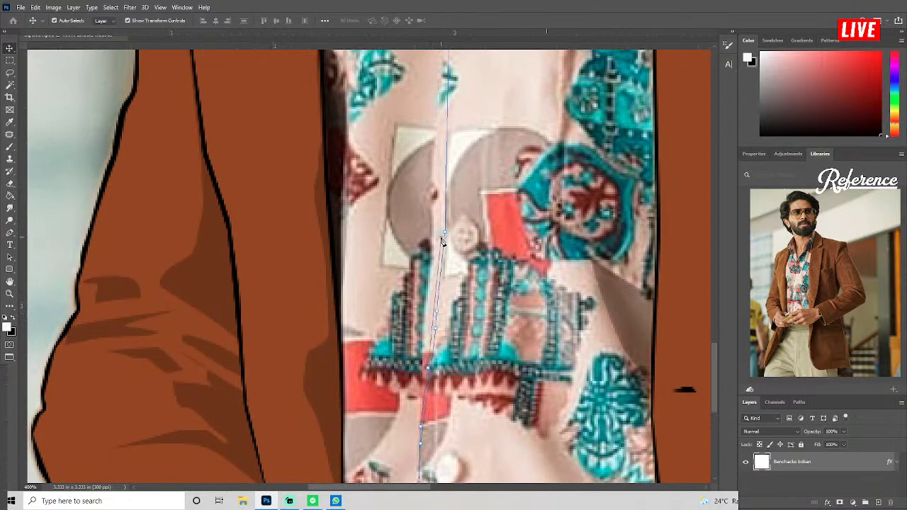
pyautogui.scroll(1, 441, 266)
pyautogui.scroll(3, 441, 267)
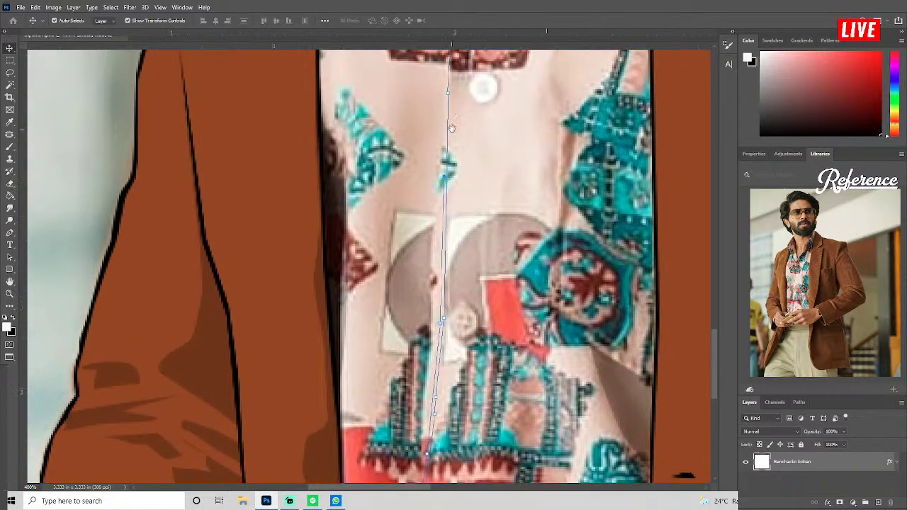
pyautogui.moveTo(452, 128); pyautogui.dragTo(466, 286)
pyautogui.scroll(4, 464, 255)
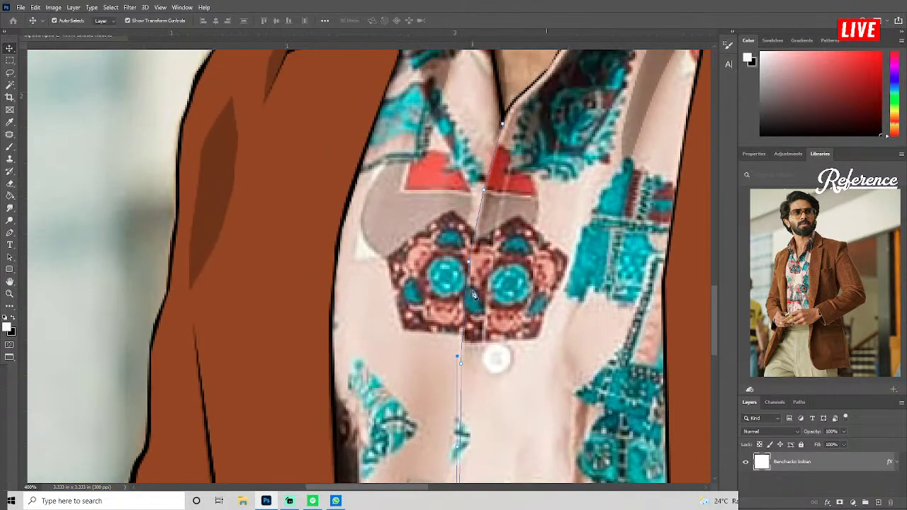
pyautogui.click(476, 211)
# Make the seam path a black front line, outline the upper button in black, and fit the view.
pyautogui.hotkey('ctrl', 'Return')
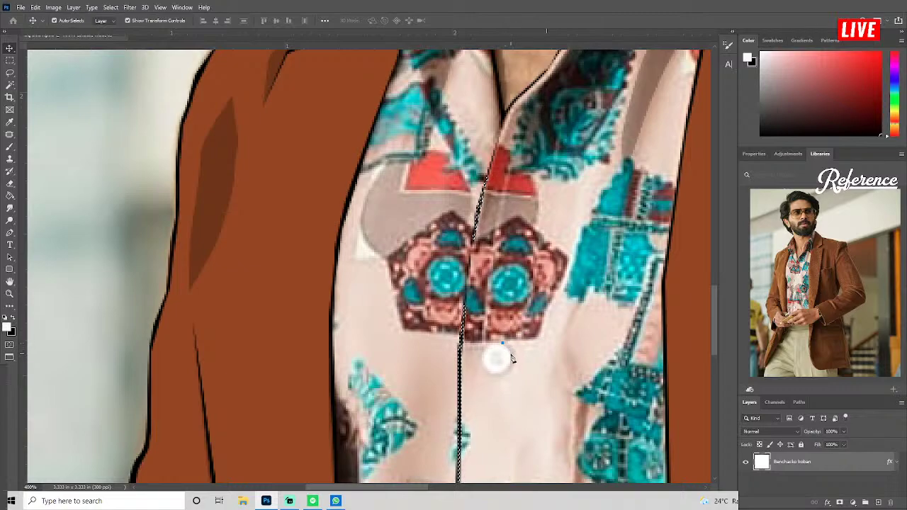
pyautogui.moveTo(509, 358)
pyautogui.mouseDown()
pyautogui.moveTo(497, 377)
pyautogui.moveTo(483, 355)
pyautogui.moveTo(500, 346)
pyautogui.moveTo(481, 356)
pyautogui.moveTo(496, 359)
pyautogui.moveTo(496, 381)
pyautogui.mouseUp()
pyautogui.hotkey('ctrl', 'Return')
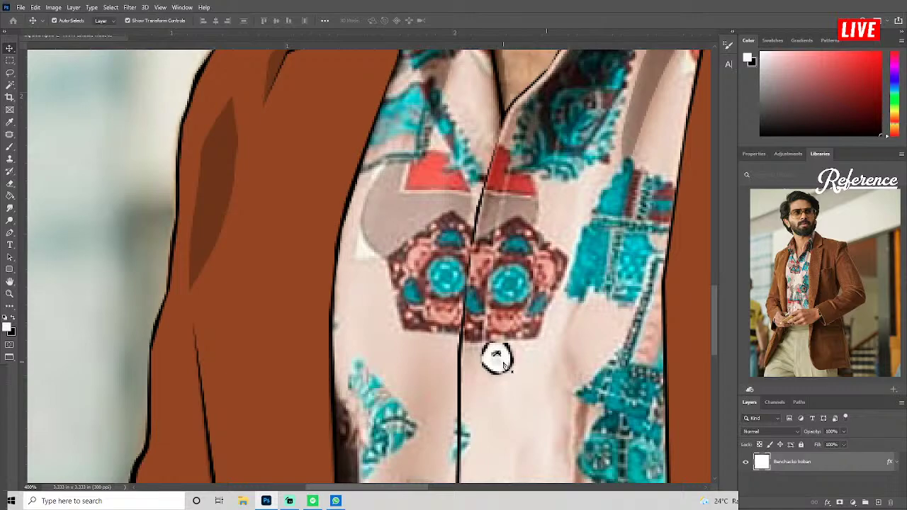
pyautogui.moveTo(505, 366); pyautogui.dragTo(501, 344)
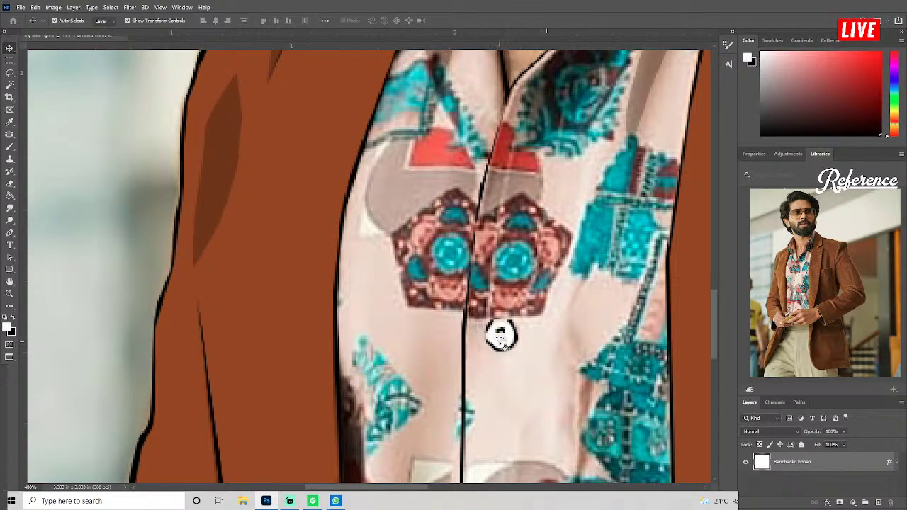
pyautogui.hotkey('ctrl', '0')
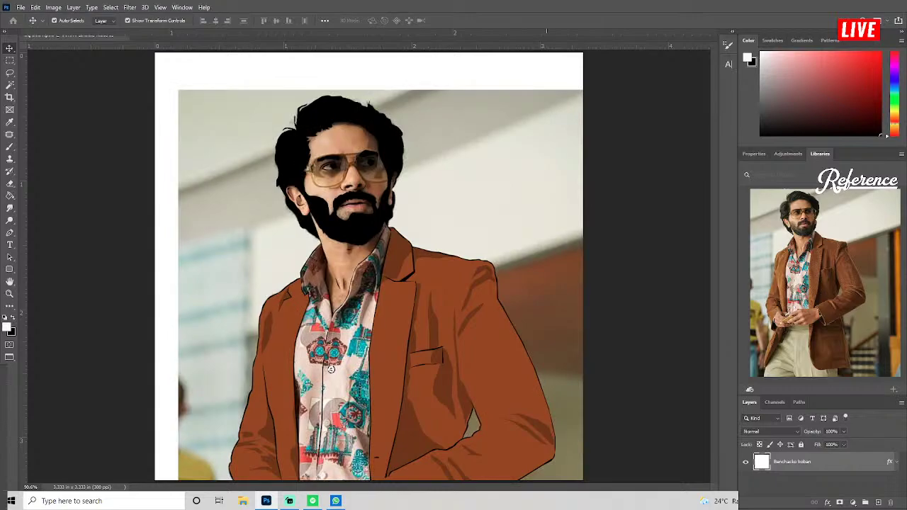
# Zoom in on the shirt hem and lasso a selection around the bottom button.
pyautogui.scroll(2, 361, 417)
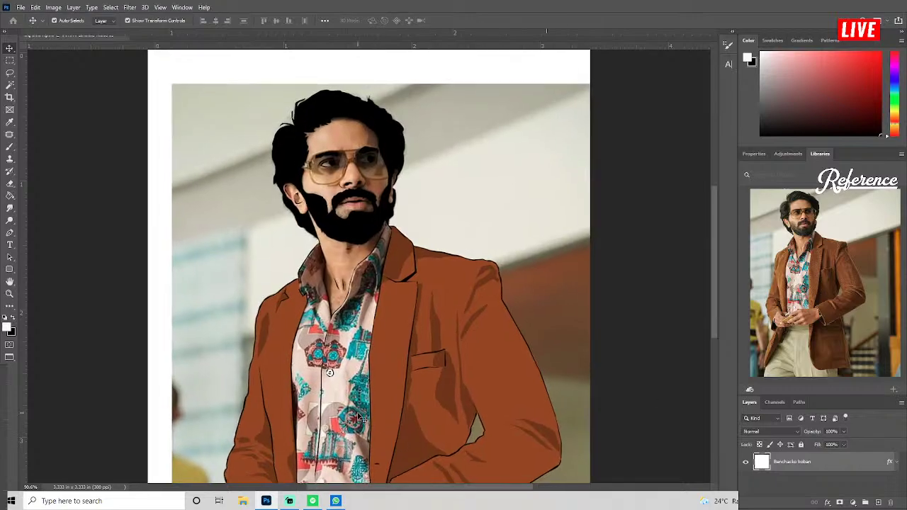
pyautogui.scroll(3, 361, 415)
pyautogui.scroll(3, 363, 411)
pyautogui.scroll(3, 363, 409)
pyautogui.scroll(-3, 424, 229)
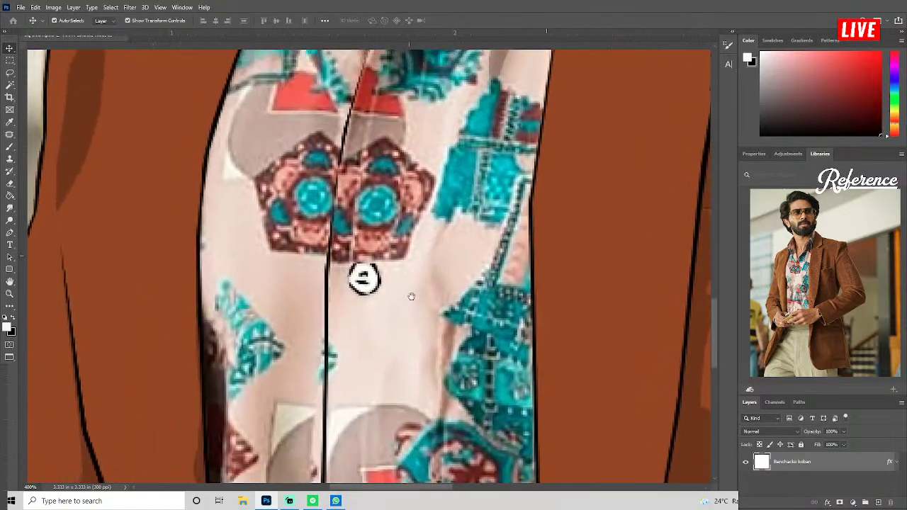
pyautogui.scroll(5, 411, 295)
pyautogui.scroll(-4, 359, 405)
pyautogui.scroll(-4, 357, 357)
pyautogui.scroll(-3, 358, 357)
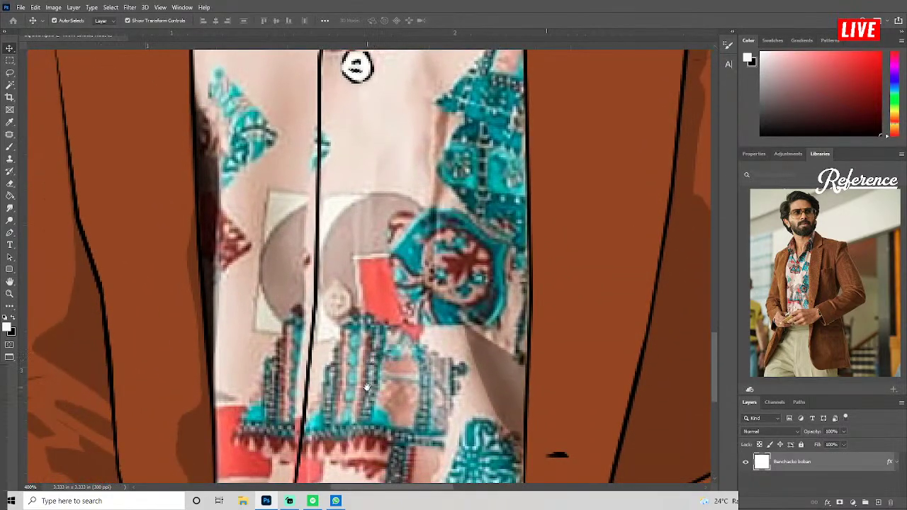
pyautogui.scroll(-3, 375, 383)
pyautogui.scroll(-3, 379, 372)
pyautogui.scroll(-2, 383, 361)
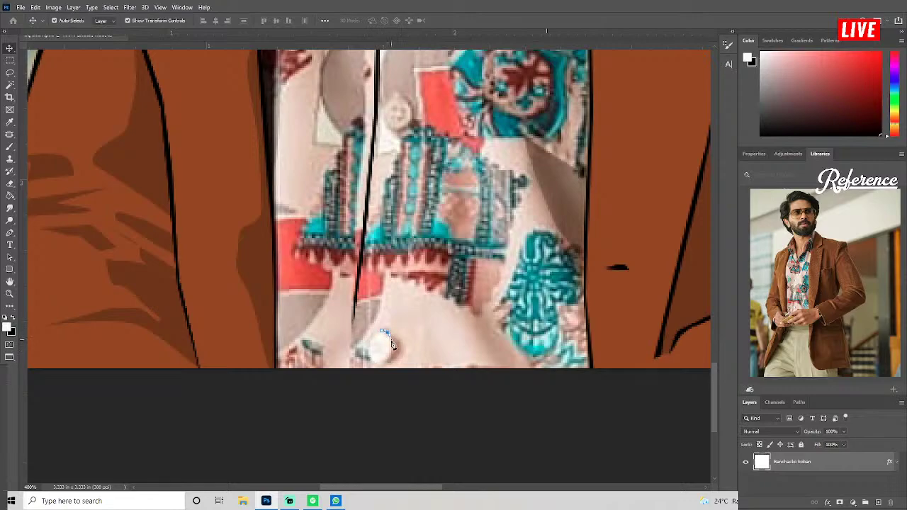
pyautogui.moveTo(392, 345); pyautogui.dragTo(400, 345)
pyautogui.moveTo(397, 348); pyautogui.dragTo(397, 348)
pyautogui.scroll(3, 418, 312)
pyautogui.scroll(1, 439, 290)
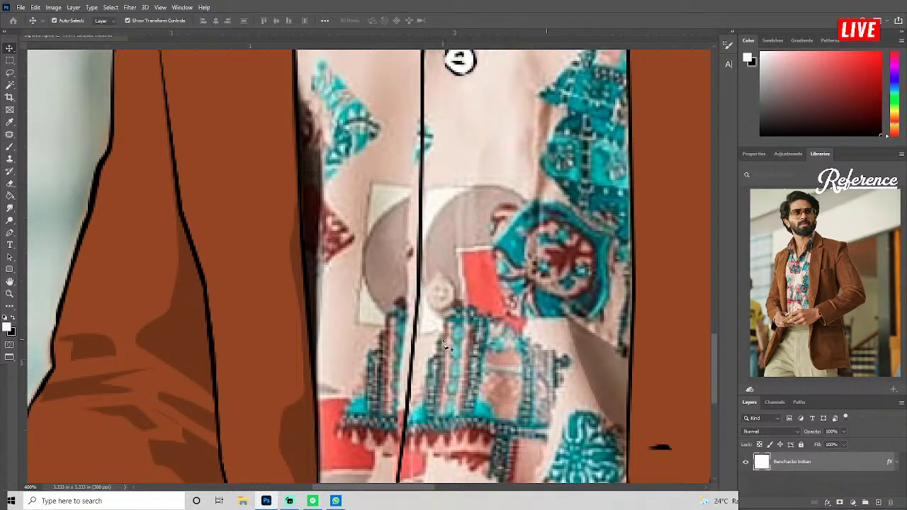
# Trace the button between the grey circles into a selection for black fill, then zoom out.
pyautogui.click(451, 288)
pyautogui.hotkey('ctrl', 'Return')
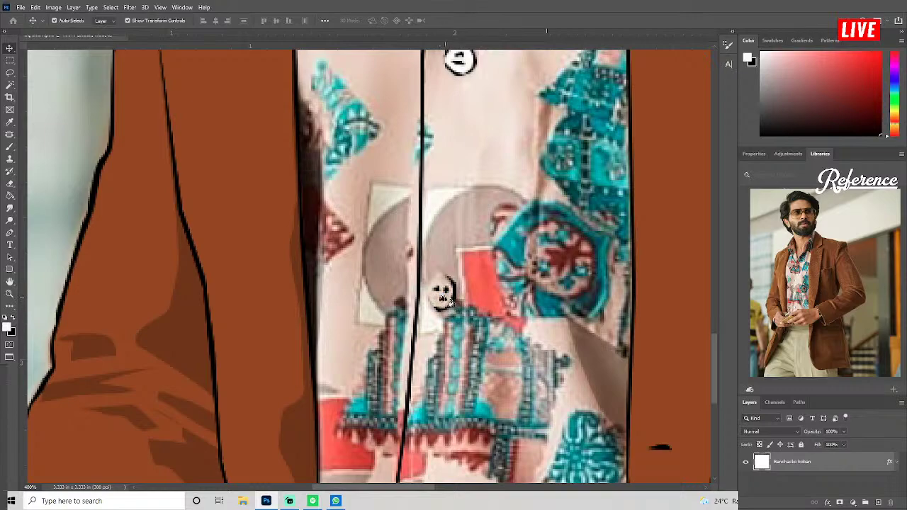
pyautogui.hotkey('ctrl', '-')
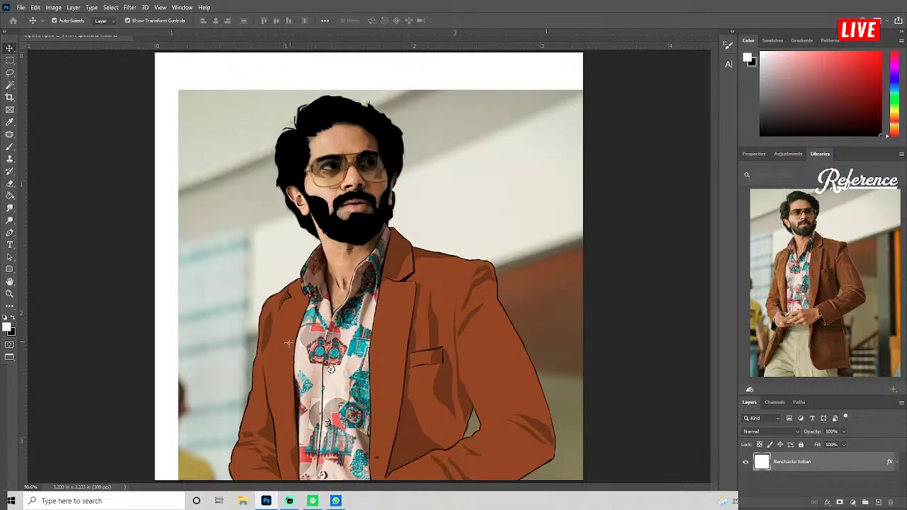
# Set the foreground colour to the red sampled from the shirt pattern and zoom into the collar.
pyautogui.click(7, 327)
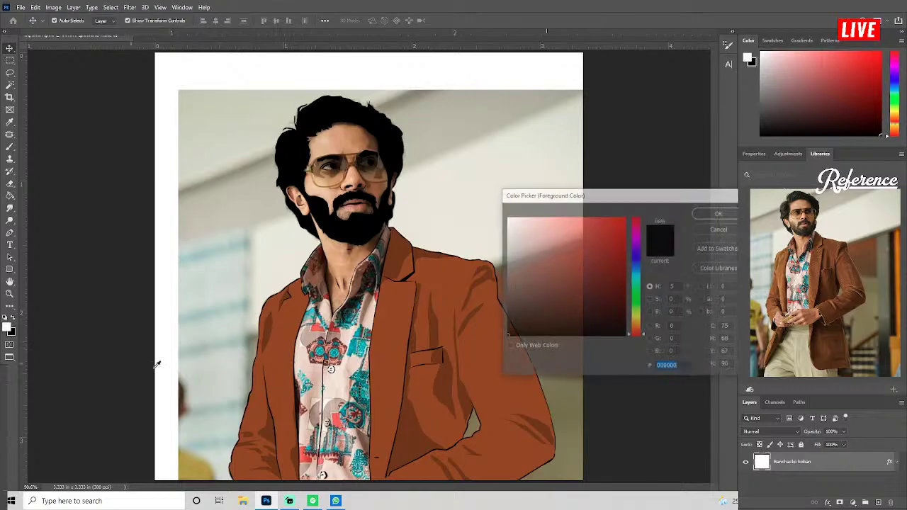
pyautogui.click(336, 323)
pyautogui.click(716, 212)
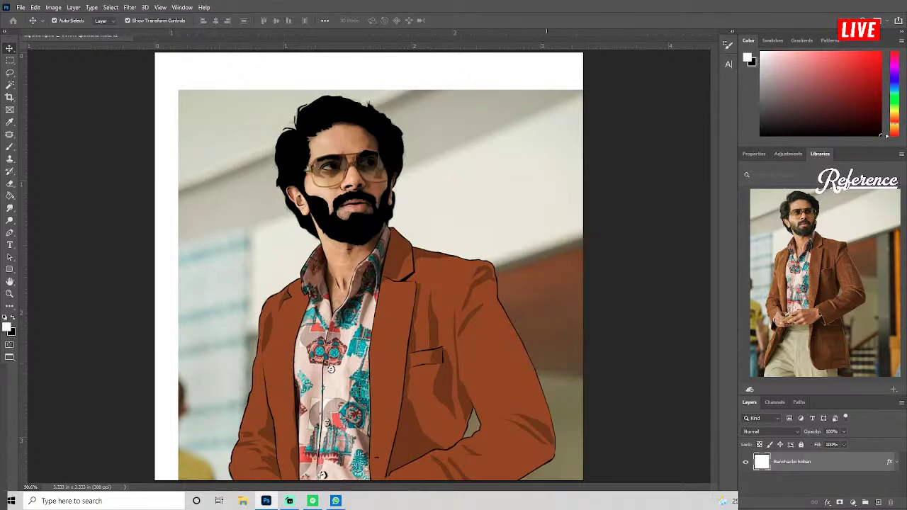
pyautogui.hotkey('ctrl', '+')
pyautogui.hotkey('ctrl', '+')
pyautogui.hotkey('ctrl', '+')
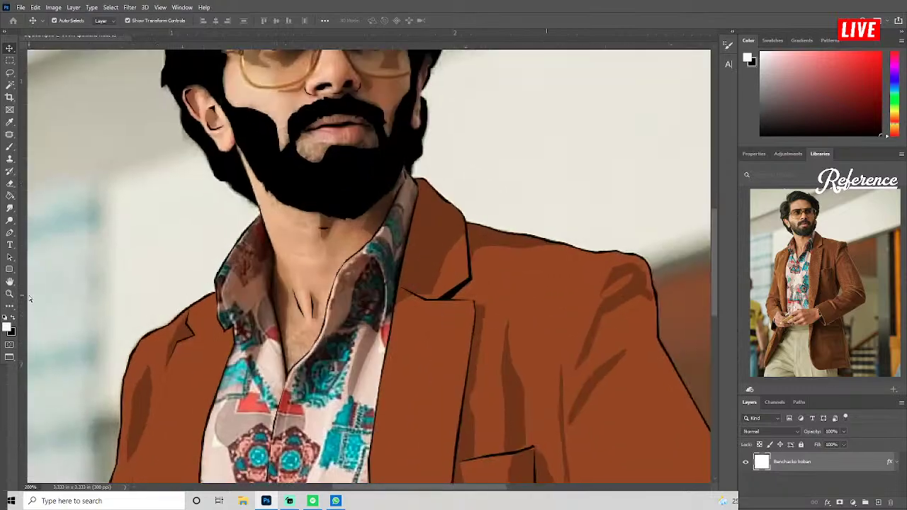
pyautogui.hotkey('ctrl', '+')
pyautogui.hotkey('ctrl', '+')
pyautogui.hotkey('ctrl', '+')
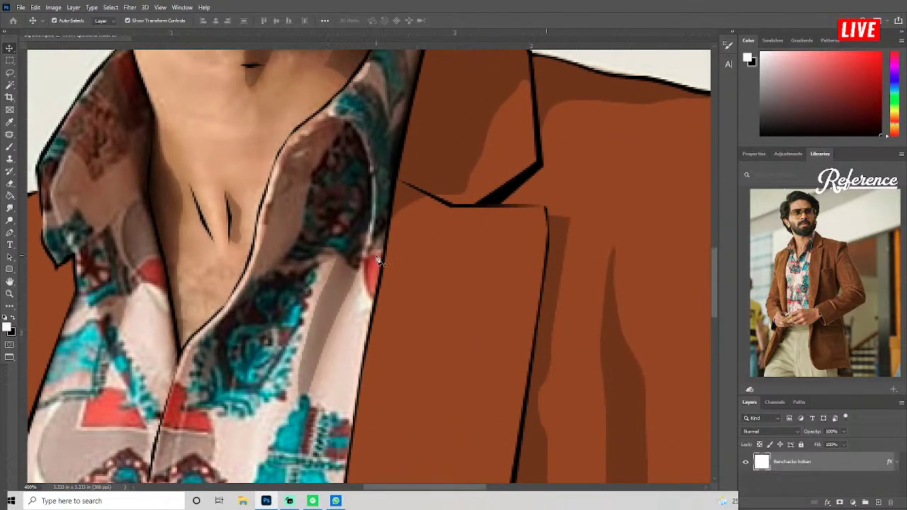
# Trace the first small red collar patch and make it a selection.
pyautogui.click(383, 254)
pyautogui.click(368, 254)
pyautogui.moveTo(368, 260)
pyautogui.mouseDown()
pyautogui.moveTo(375, 303)
pyautogui.moveTo(383, 273)
pyautogui.mouseUp()
pyautogui.hotkey('ctrl', 'Return')
# Outline the second red patch by the collar as a selection.
pyautogui.scroll(-3, 336, 300)
pyautogui.hscroll(-4, 336, 300)
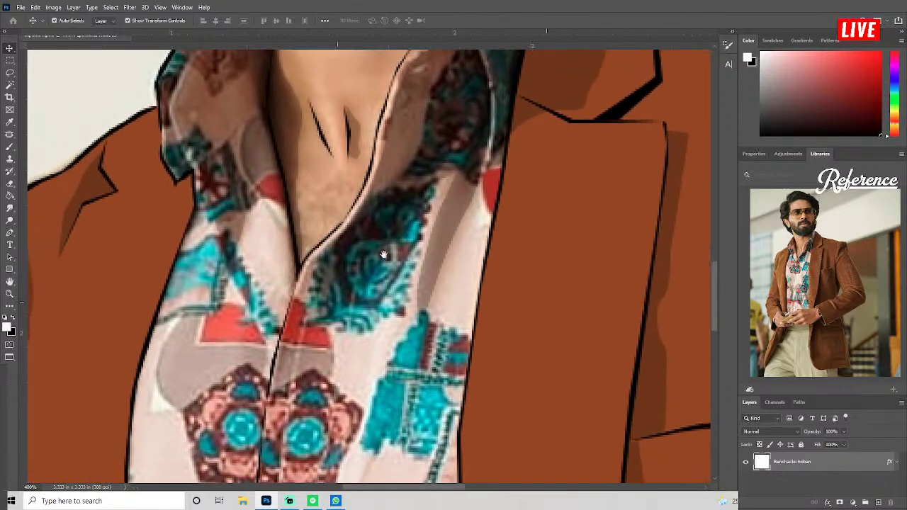
pyautogui.click(299, 160)
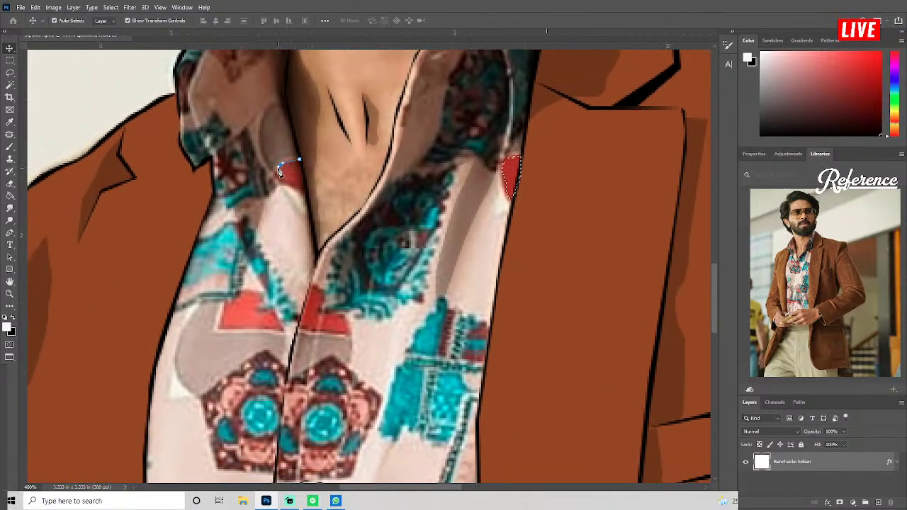
pyautogui.click(278, 170)
pyautogui.click(309, 206)
pyautogui.hotkey('ctrl', 'Return')
# Outline the right red triangle above the pentagon motif and fill it with solid red.
pyautogui.scroll(-1, 316, 250)
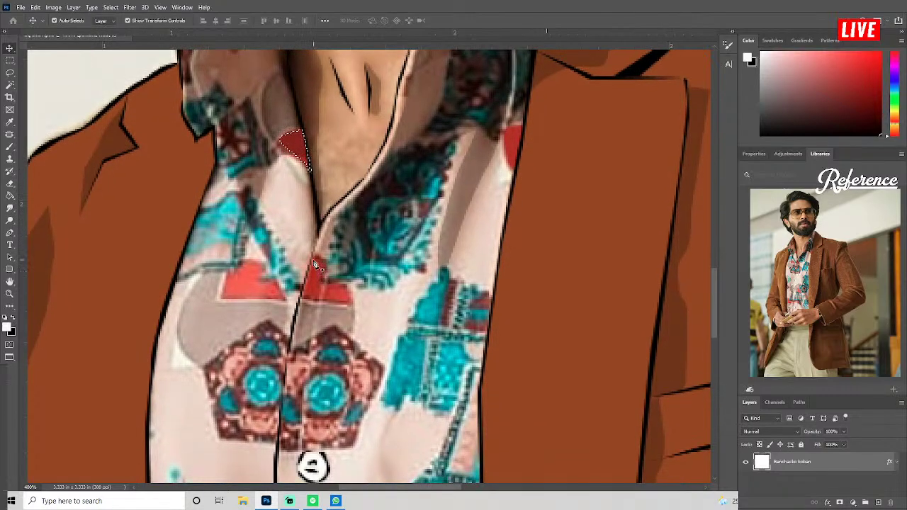
pyautogui.moveTo(321, 259); pyautogui.dragTo(330, 270)
pyautogui.click(352, 302)
pyautogui.click(325, 301)
pyautogui.click(304, 300)
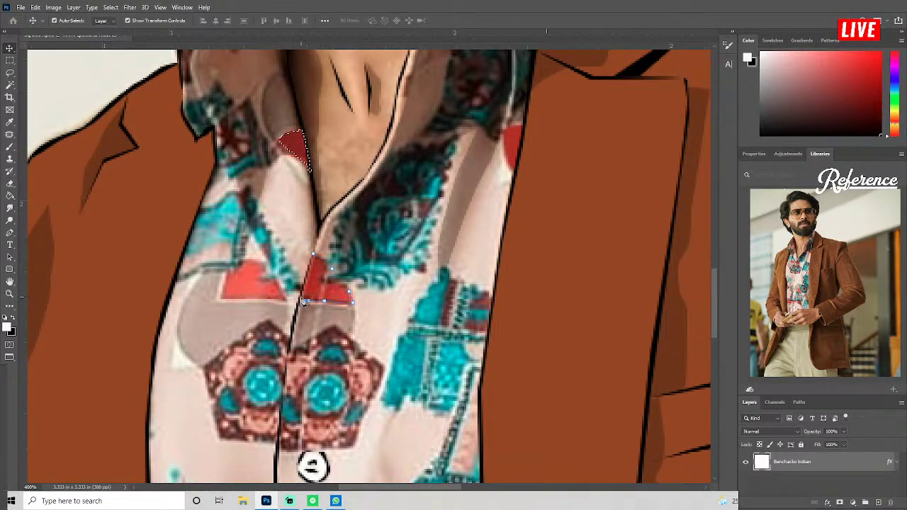
pyautogui.click(312, 256)
pyautogui.hotkey('ctrl', 'Return')
pyautogui.hotkey('alt', 'BackSpace')
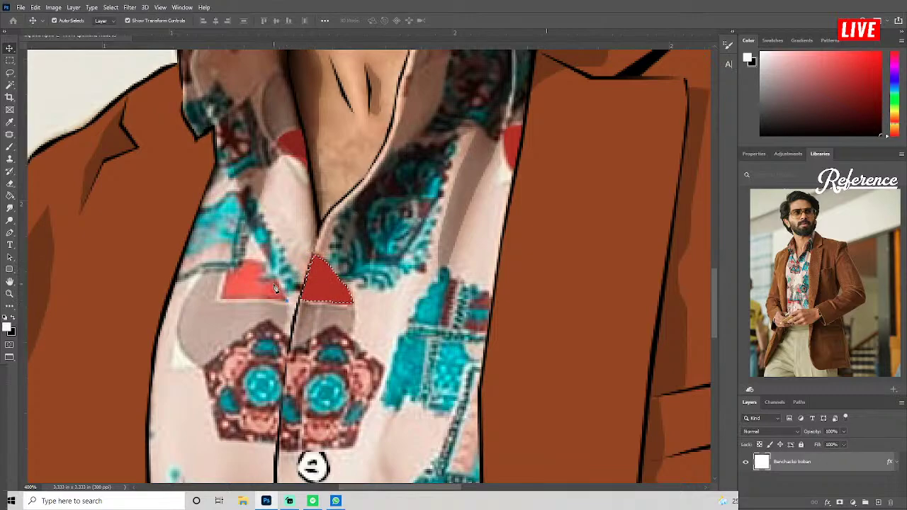
# Outline the left red triangle and fill it with solid red.
pyautogui.click(259, 261)
pyautogui.click(218, 296)
pyautogui.hotkey('ctrl', 'Return')
pyautogui.hotkey('alt', 'BackSpace')
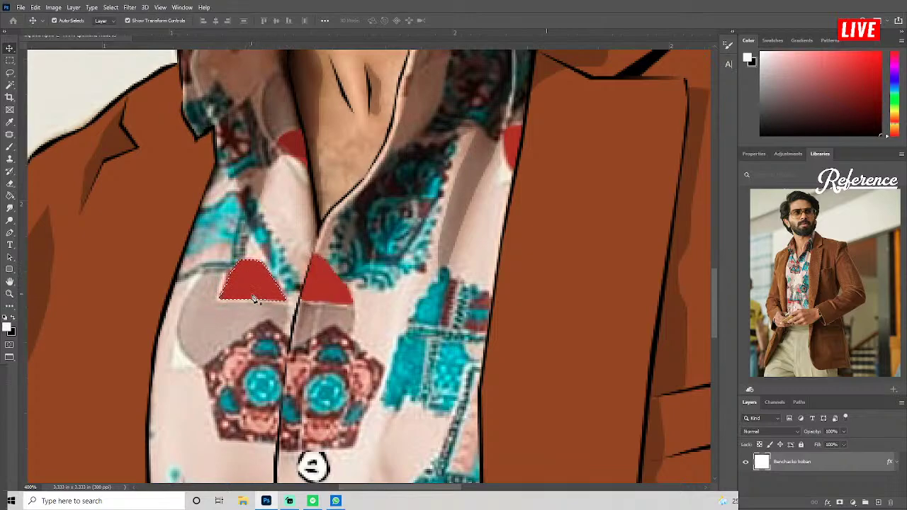
# Outline the angled red patch on the lower shirt and fill it flat red.
pyautogui.scroll(-5, 341, 236)
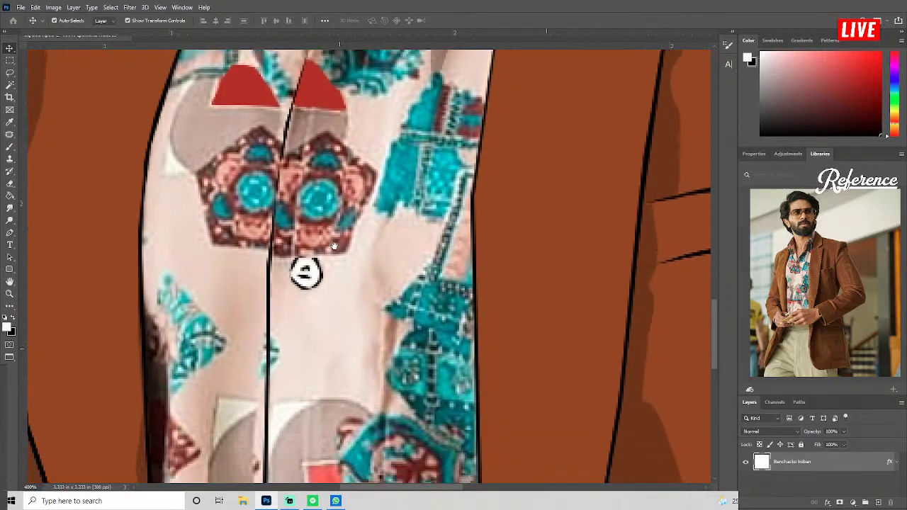
pyautogui.scroll(-3, 342, 236)
pyautogui.scroll(-3, 342, 236)
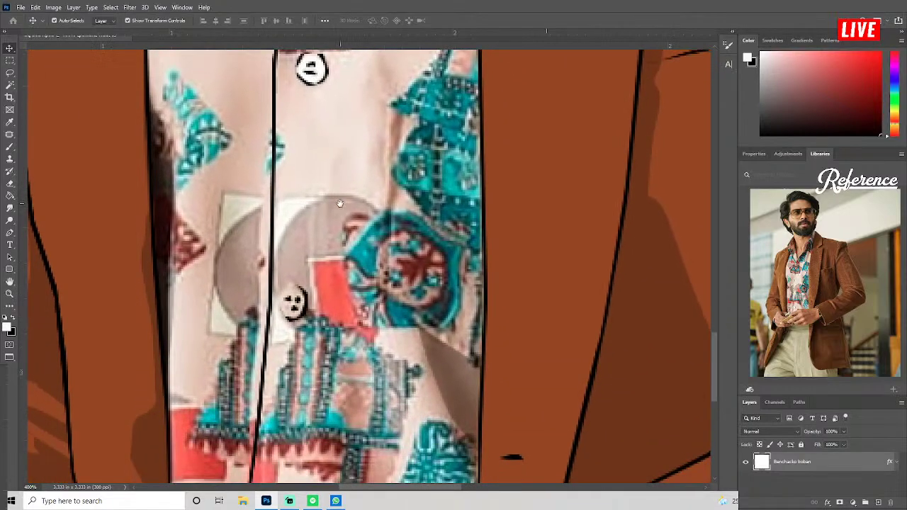
pyautogui.click(311, 262)
pyautogui.click(343, 263)
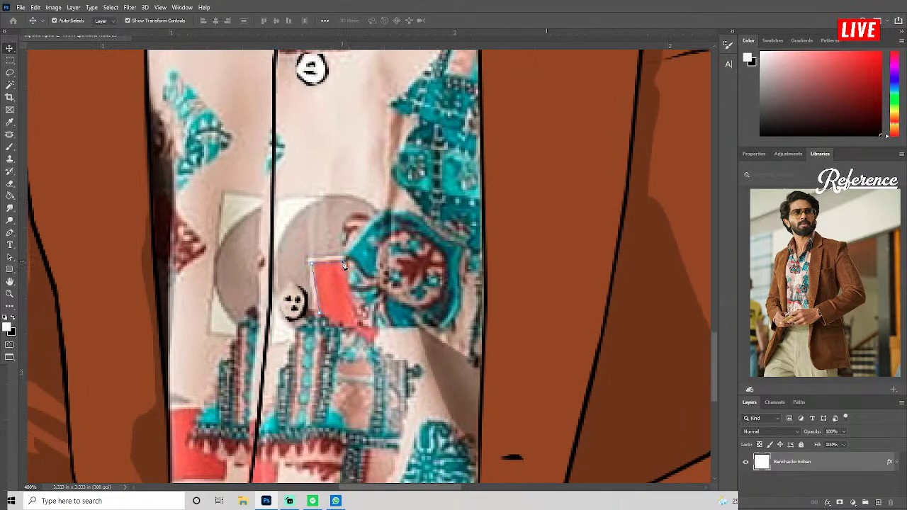
pyautogui.click(355, 312)
pyautogui.click(371, 330)
pyautogui.click(343, 322)
pyautogui.doubleClick(326, 320)
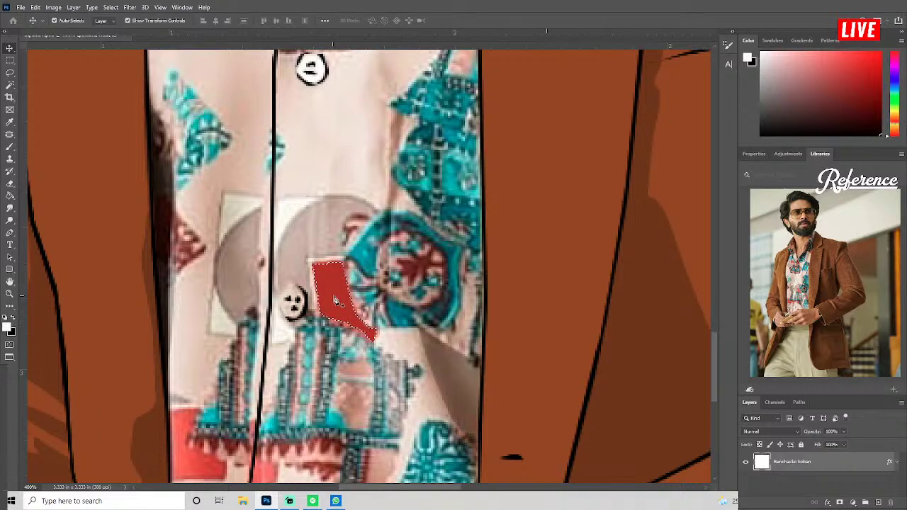
# Select the red block at the bottom left and fill it with flat red.
pyautogui.scroll(-5, 336, 300)
pyautogui.scroll(-5, 284, 276)
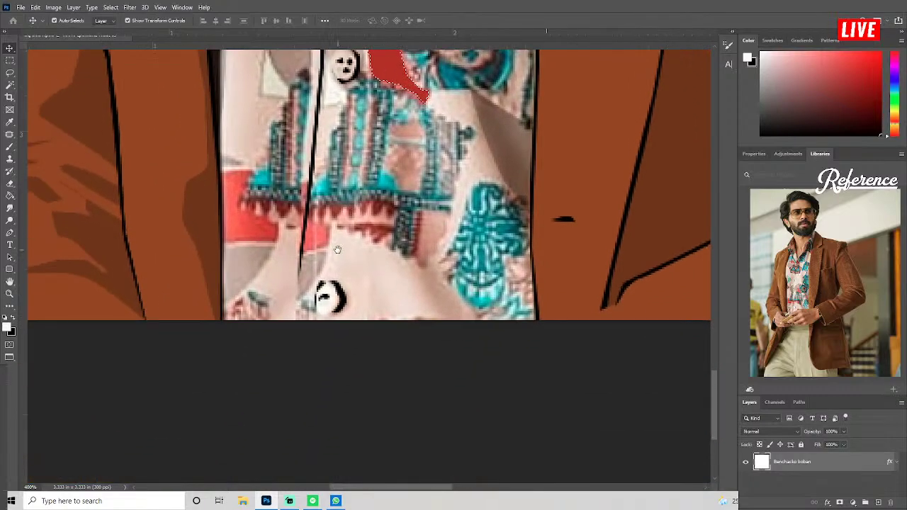
pyautogui.click(222, 242)
pyautogui.click(276, 241)
pyautogui.click(277, 223)
pyautogui.click(238, 212)
pyautogui.click(253, 171)
pyautogui.click(222, 171)
pyautogui.click(222, 243)
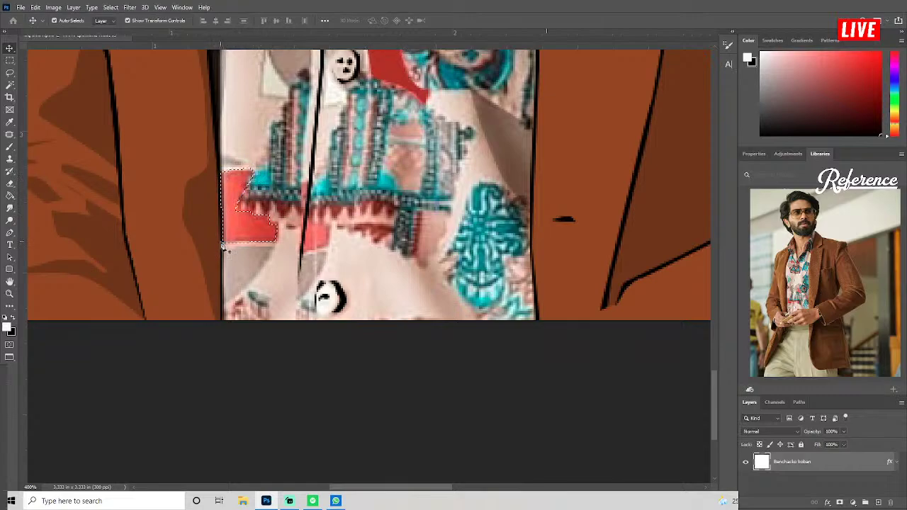
pyautogui.hotkey('alt', 'BackSpace')
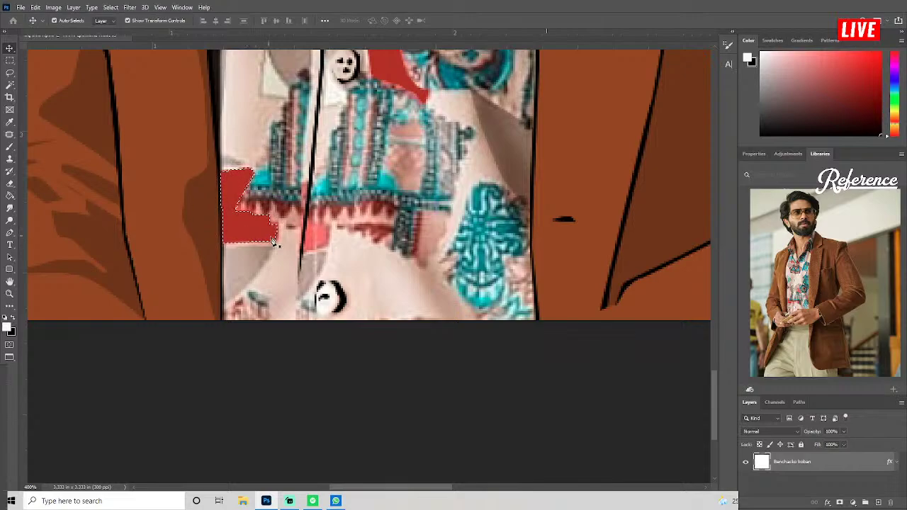
# Select the small red patch and fill it with solid red.
pyautogui.scroll(1, 283, 244)
pyautogui.click(315, 247)
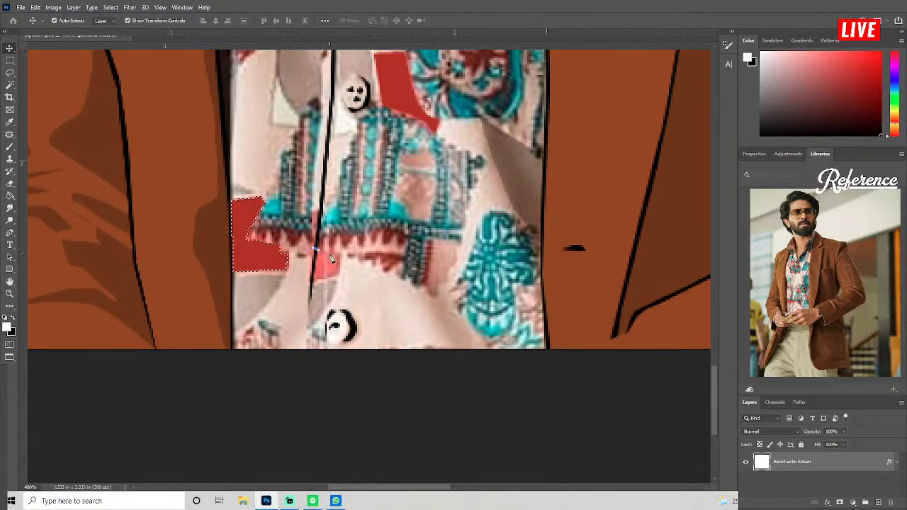
pyautogui.click(340, 256)
pyautogui.doubleClick(313, 269)
pyautogui.hotkey('alt', 'BackSpace')
pyautogui.scroll(3, 415, 244)
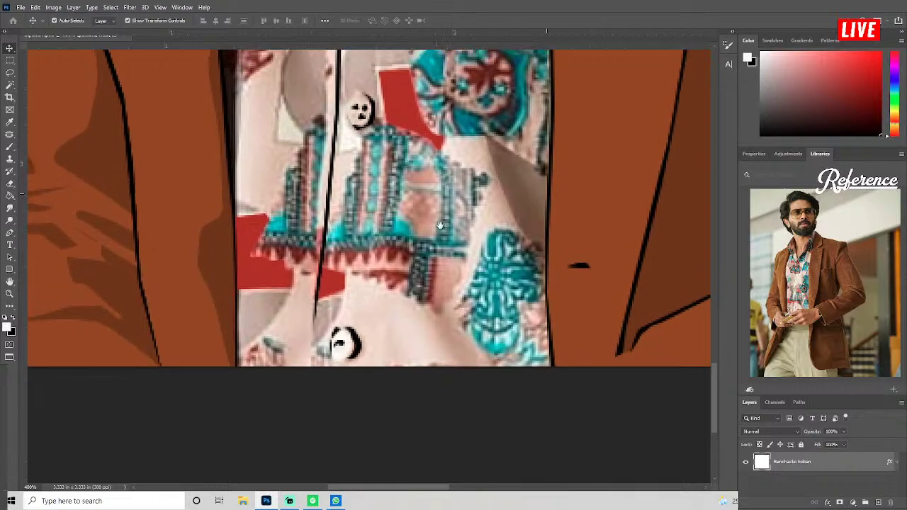
pyautogui.scroll(3, 411, 252)
pyautogui.scroll(3, 406, 261)
pyautogui.scroll(3, 399, 272)
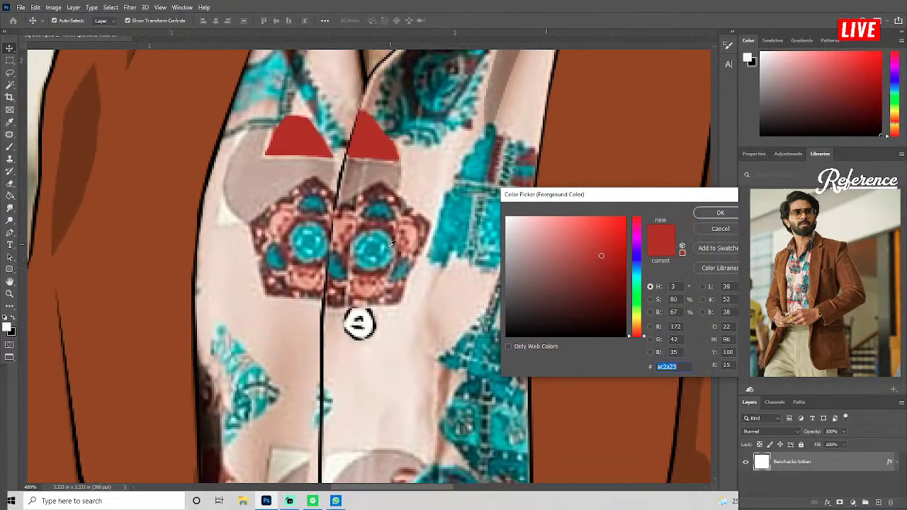
# Set the foreground colour to deep maroon #511511.
pyautogui.click(392, 227)
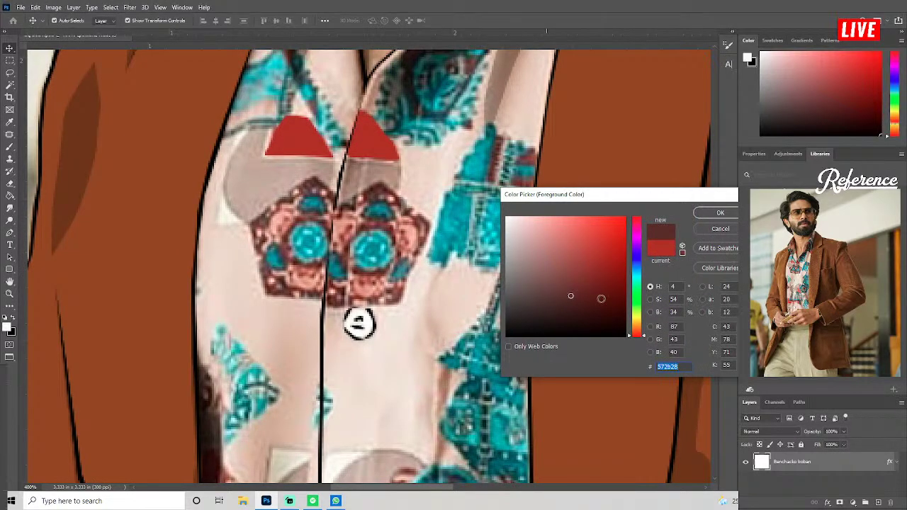
pyautogui.click(601, 299)
pyautogui.click(719, 216)
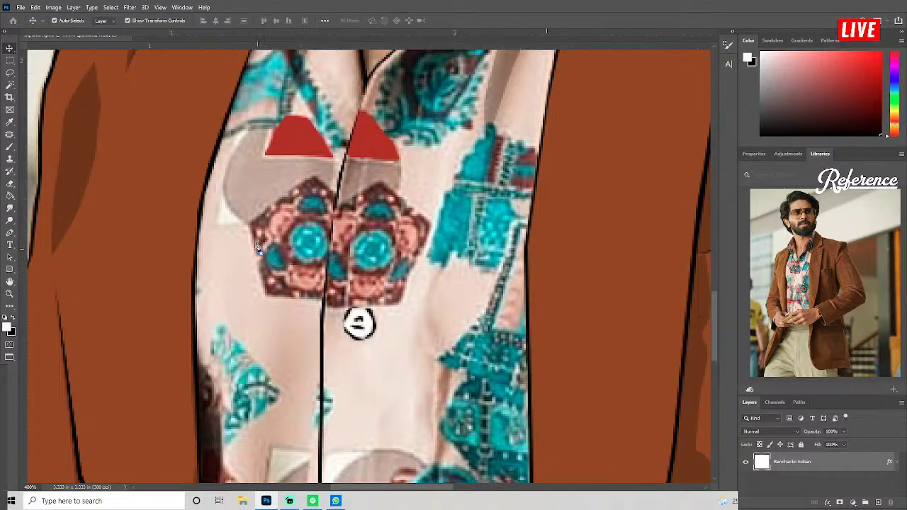
# Select the upper borders of both pentagon motifs and fill them with maroon.
pyautogui.click(270, 207)
pyautogui.click(257, 253)
pyautogui.click(314, 195)
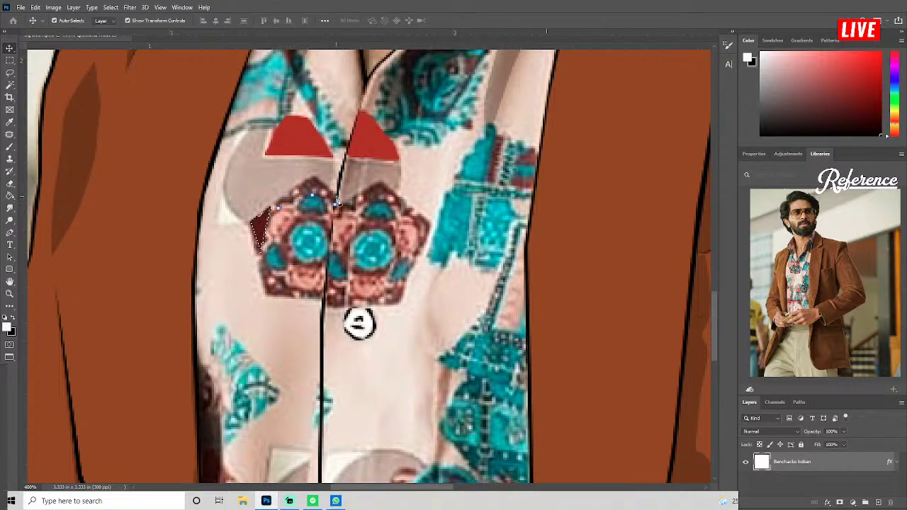
pyautogui.click(278, 204)
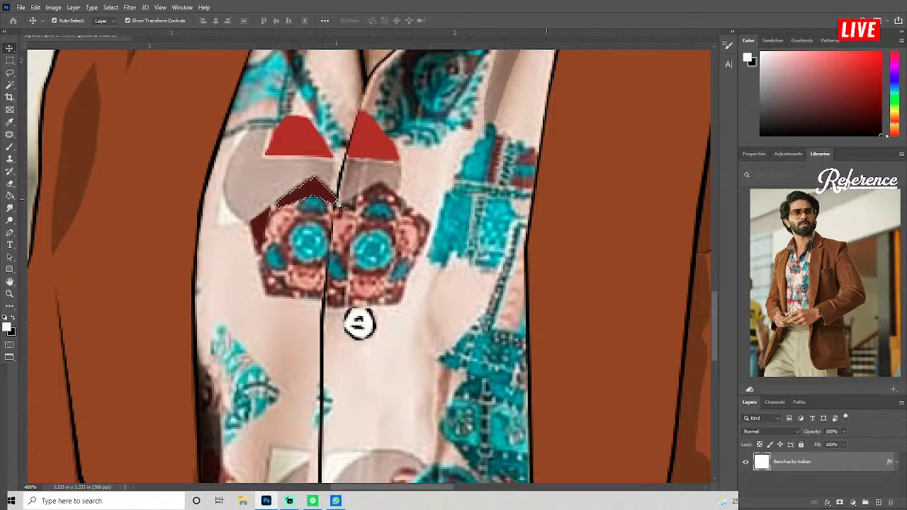
pyautogui.click(342, 207)
pyautogui.click(383, 182)
pyautogui.click(411, 210)
pyautogui.click(343, 208)
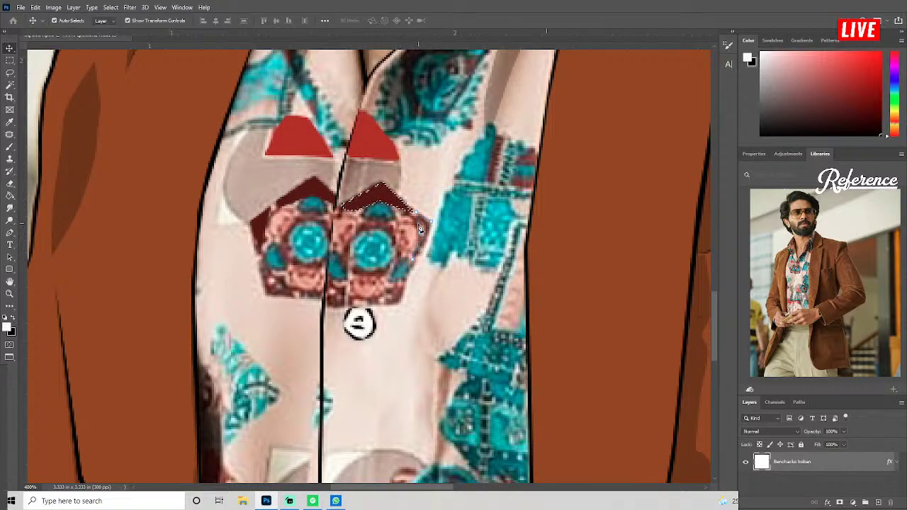
pyautogui.hotkey('alt', 'BackSpace')
# Outline the pentagon's lower-right and lower-left borders for the maroon fill.
pyautogui.click(412, 270)
pyautogui.click(402, 302)
pyautogui.click(369, 305)
pyautogui.click(400, 287)
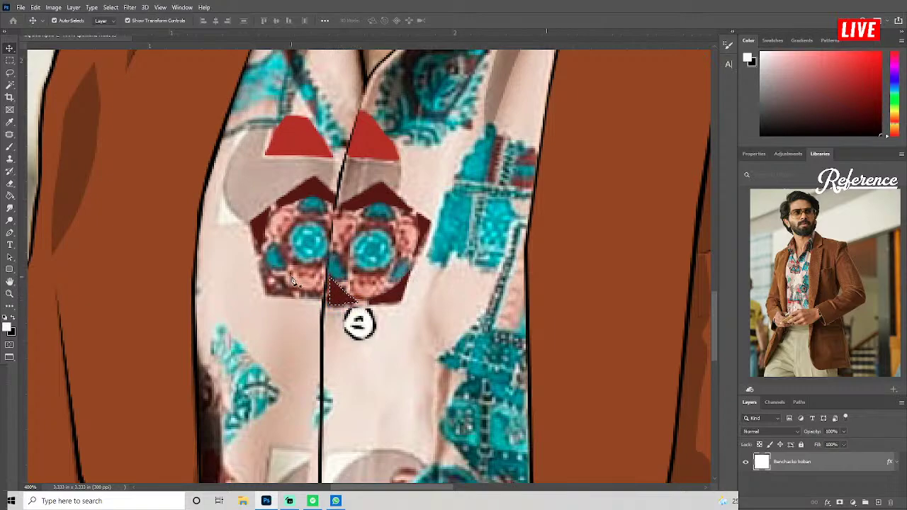
pyautogui.click(267, 295)
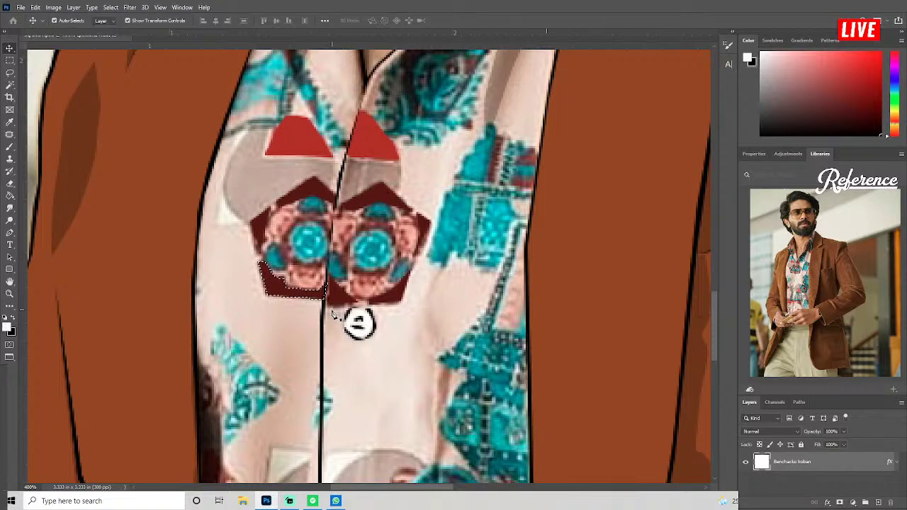
# Lasso the star at the centre of the teal medallion.
pyautogui.scroll(-4, 426, 351)
pyautogui.scroll(-1, 425, 351)
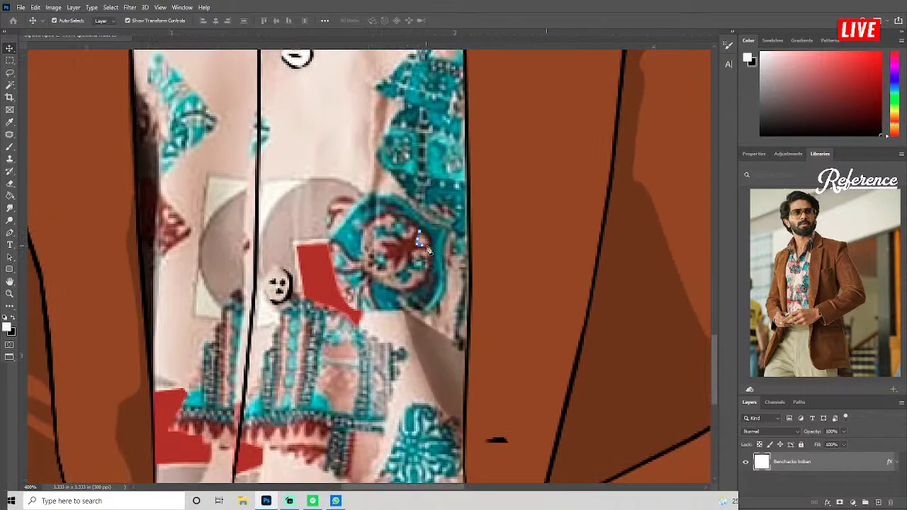
pyautogui.moveTo(415, 257)
pyautogui.mouseDown()
pyautogui.moveTo(387, 262)
pyautogui.moveTo(417, 242)
pyautogui.moveTo(407, 254)
pyautogui.mouseUp()
# Select the triangle at the shirt's left edge and fill it with dark maroon.
pyautogui.click(192, 231)
pyautogui.click(141, 268)
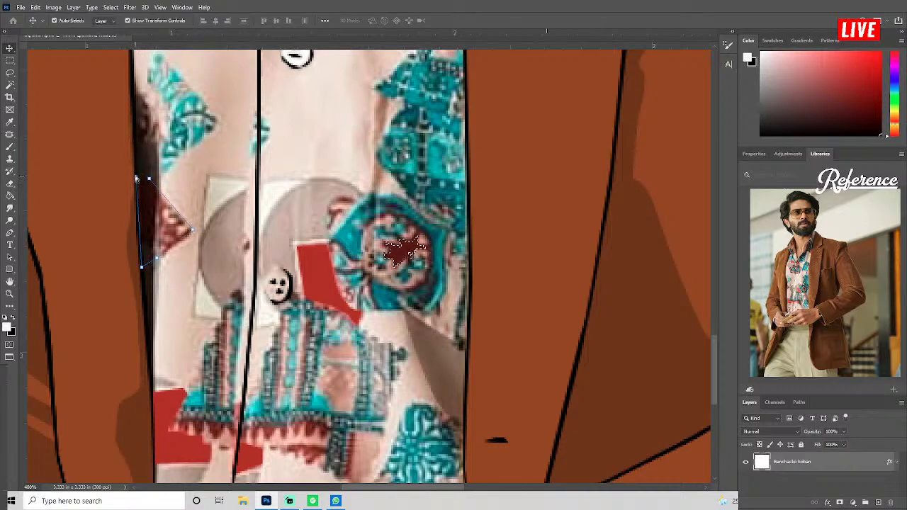
pyautogui.click(136, 178)
pyautogui.hotkey('alt', 'BackSpace')
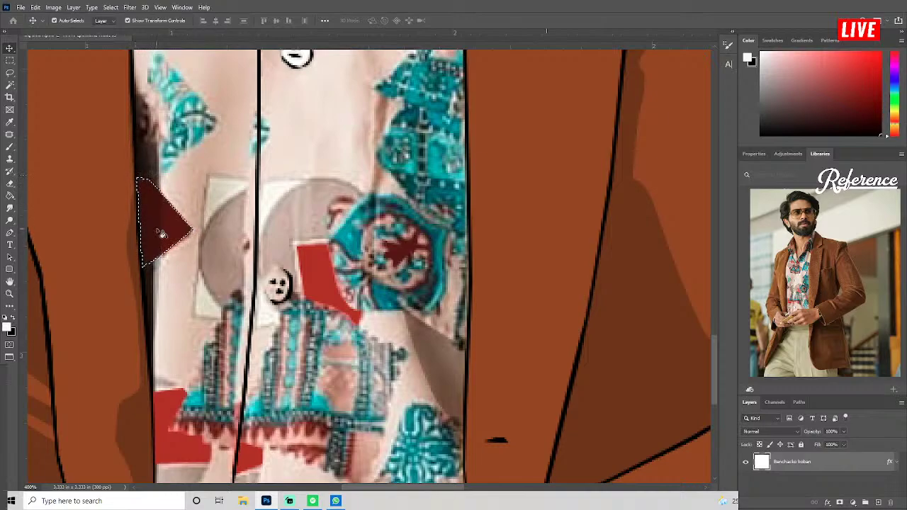
pyautogui.moveTo(197, 393); pyautogui.dragTo(214, 265)
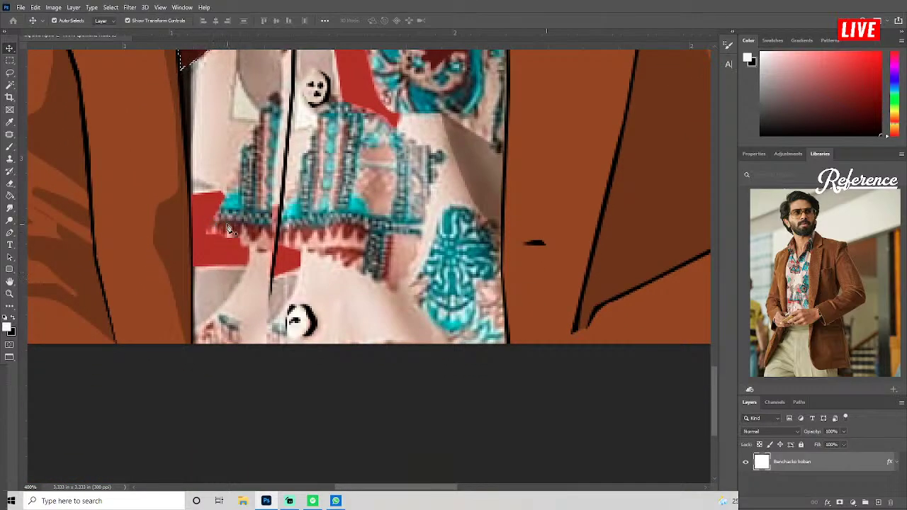
# Clear the old selection and lasso the first zigzag trim triangles beneath the turquoise motif.
pyautogui.hotkey('ctrl', 'd')
pyautogui.doubleClick(254, 232)
pyautogui.click(282, 229)
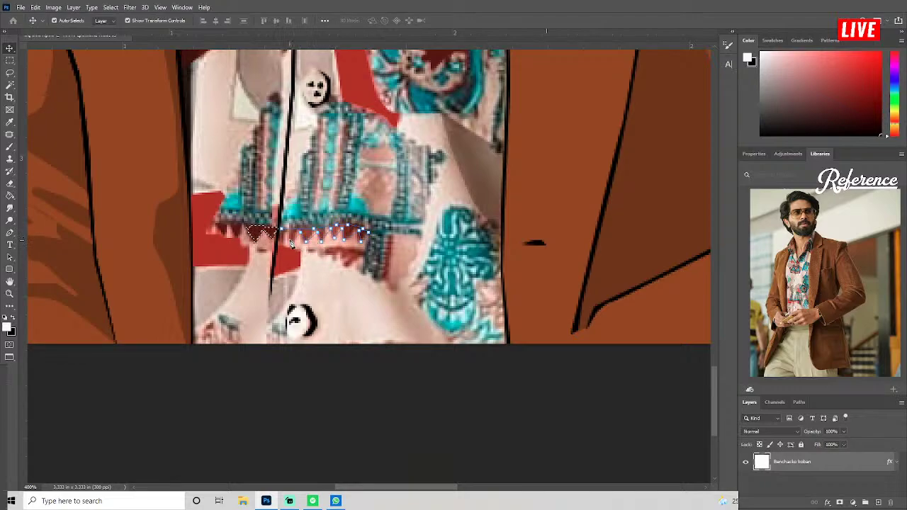
pyautogui.doubleClick(283, 245)
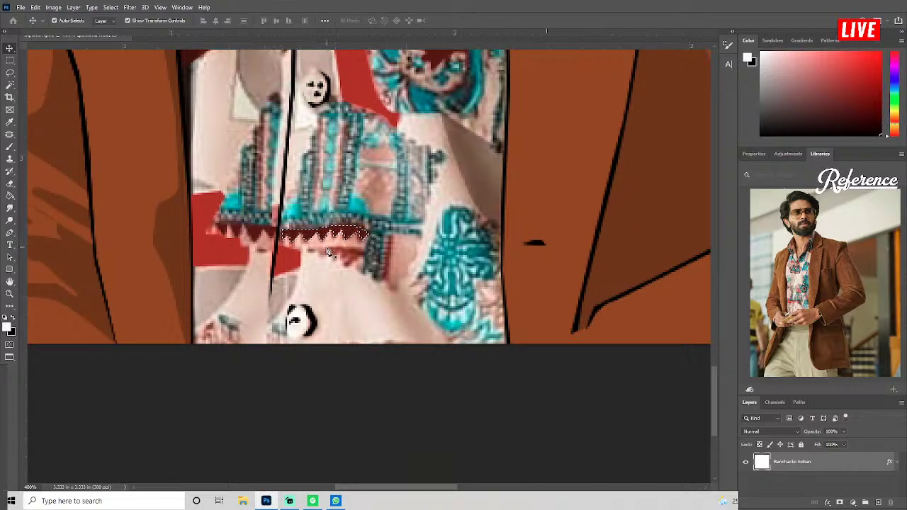
# Lasso the trim row below and the thin vertical trim edge for the maroon fill.
pyautogui.click(327, 250)
pyautogui.press('Return')
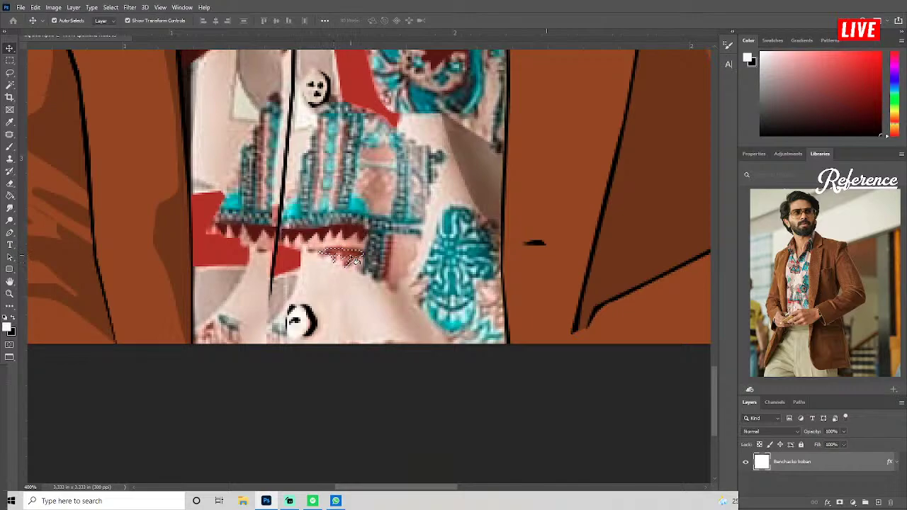
pyautogui.click(389, 236)
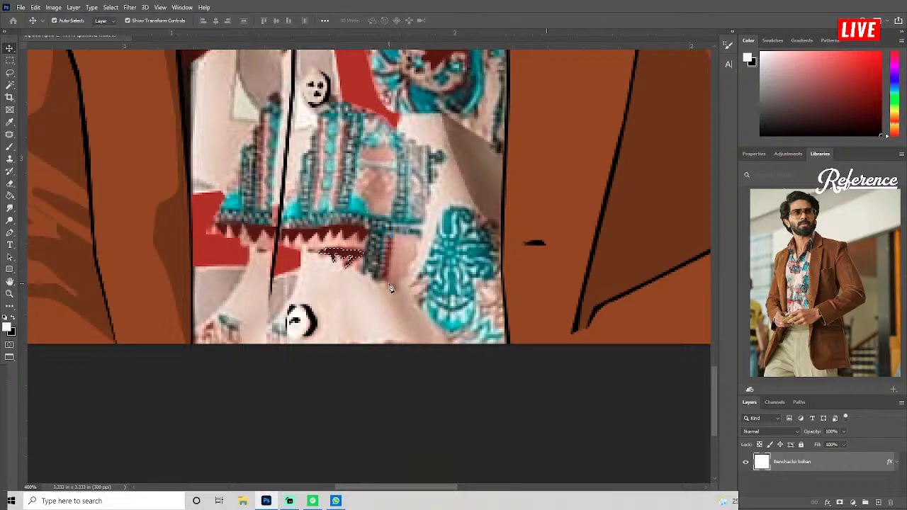
pyautogui.doubleClick(387, 246)
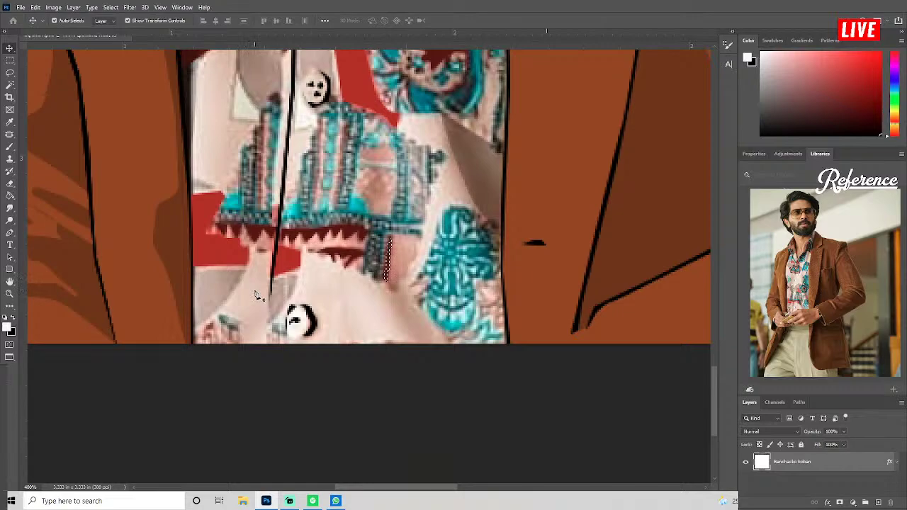
# Paint a thin dark maroon strip on the shirt at 400% zoom.
pyautogui.hscroll(-3, 312, 301)
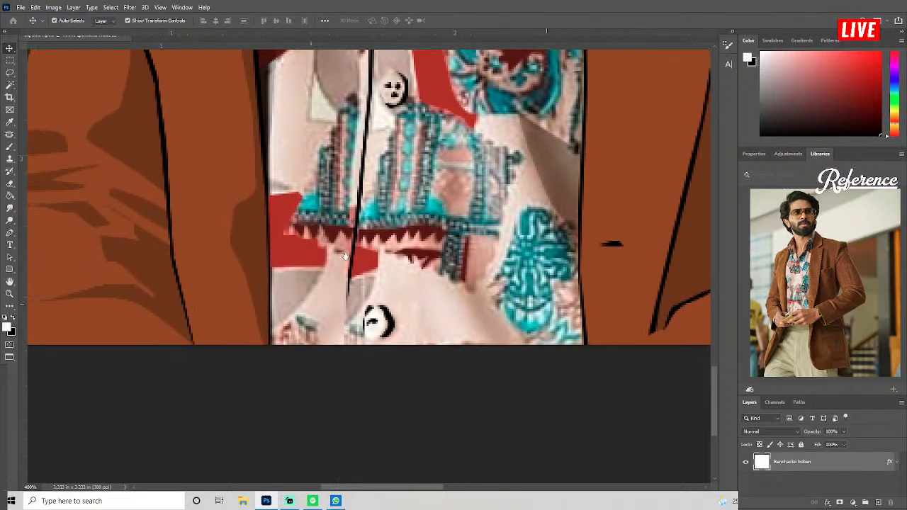
pyautogui.scroll(5, 319, 299)
pyautogui.scroll(1, 323, 298)
pyautogui.scroll(3, 330, 294)
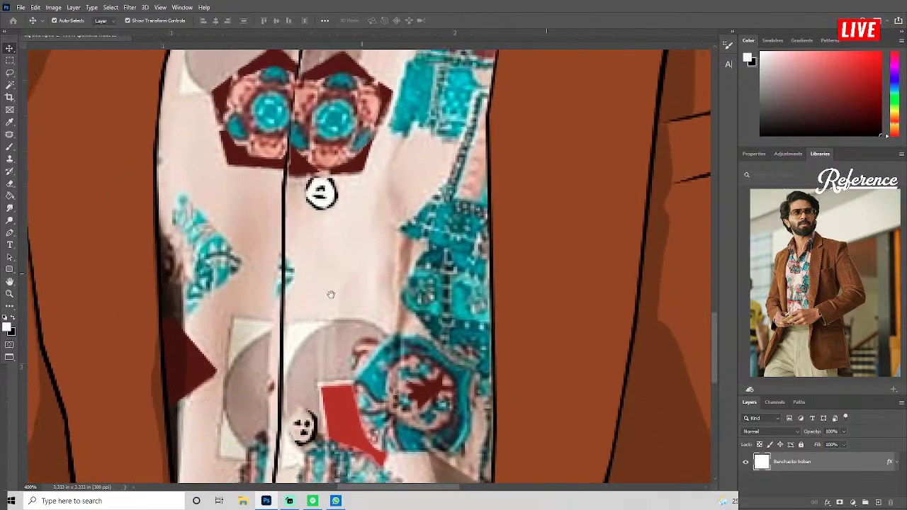
pyautogui.scroll(-2, 338, 261)
pyautogui.scroll(5, 338, 243)
pyautogui.scroll(2, 418, 277)
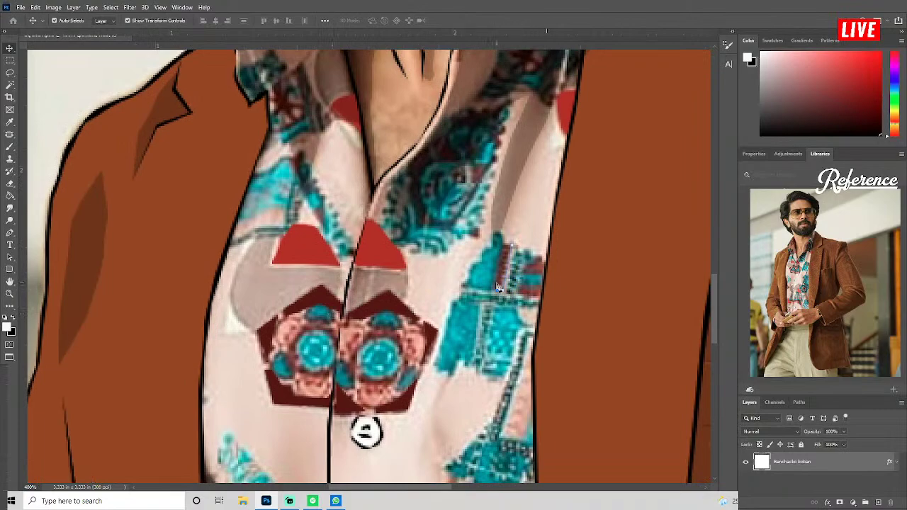
pyautogui.moveTo(505, 248); pyautogui.dragTo(505, 260)
# Lasso the small dark triangle beside the maroon strip.
pyautogui.moveTo(526, 276); pyautogui.dragTo(546, 279)
pyautogui.click(537, 275)
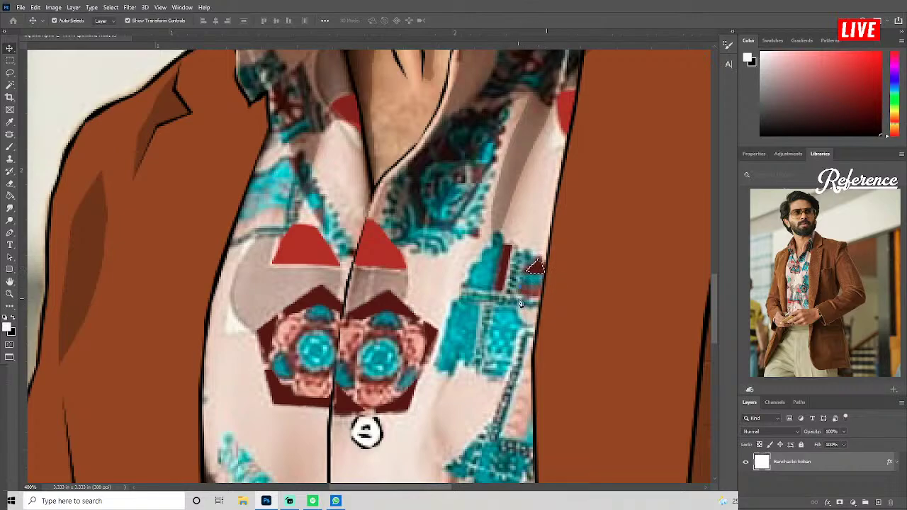
pyautogui.moveTo(521, 304)
pyautogui.mouseDown()
pyautogui.moveTo(543, 284)
pyautogui.moveTo(535, 293)
pyautogui.mouseUp()
# Draw a small filled dark red shape near the shirt's lower hem with the Pen tool.
pyautogui.scroll(-5, 496, 294)
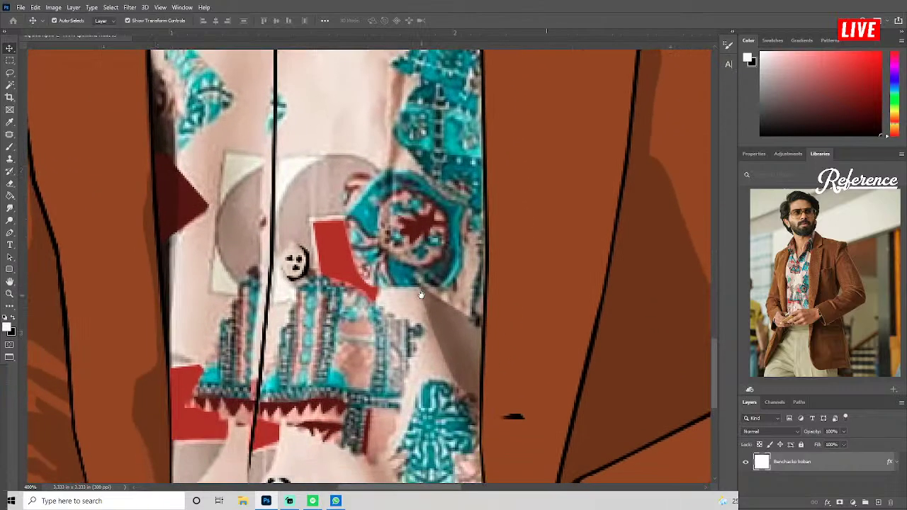
pyautogui.moveTo(394, 253); pyautogui.dragTo(429, 303)
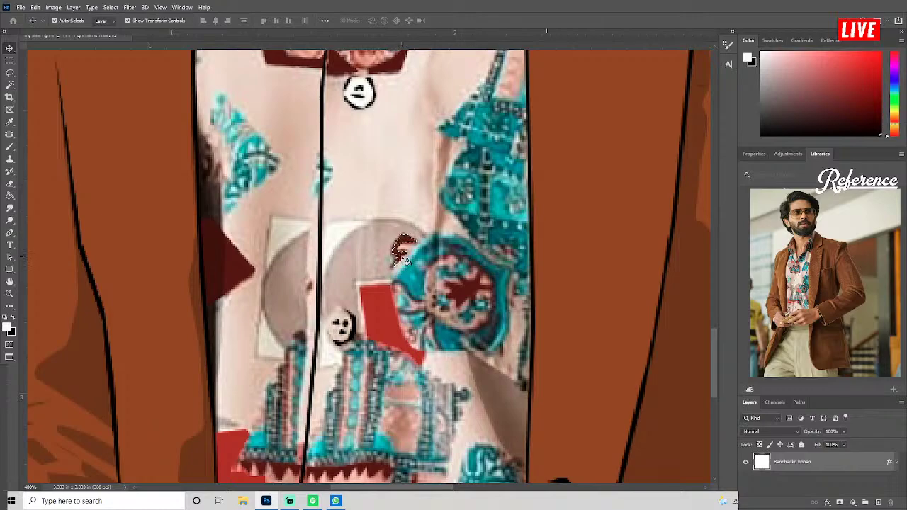
pyautogui.scroll(-5, 380, 281)
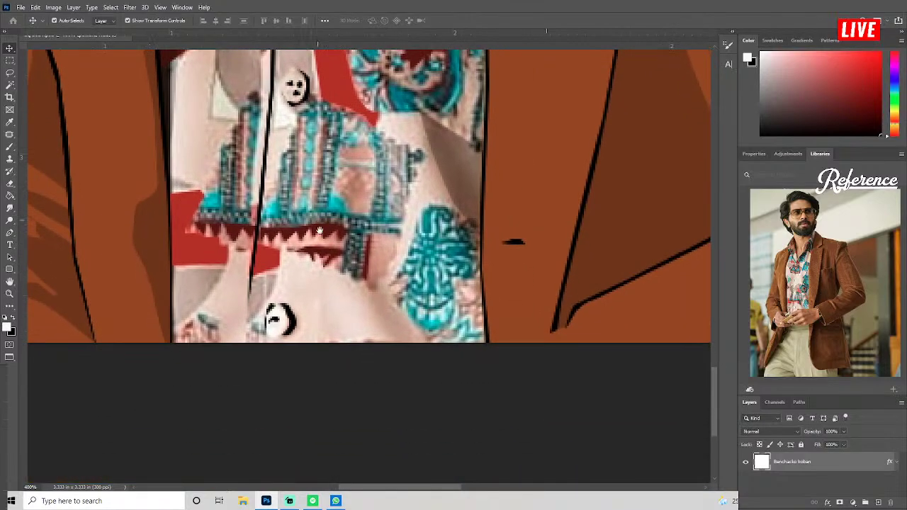
pyautogui.hscroll(-3, 319, 230)
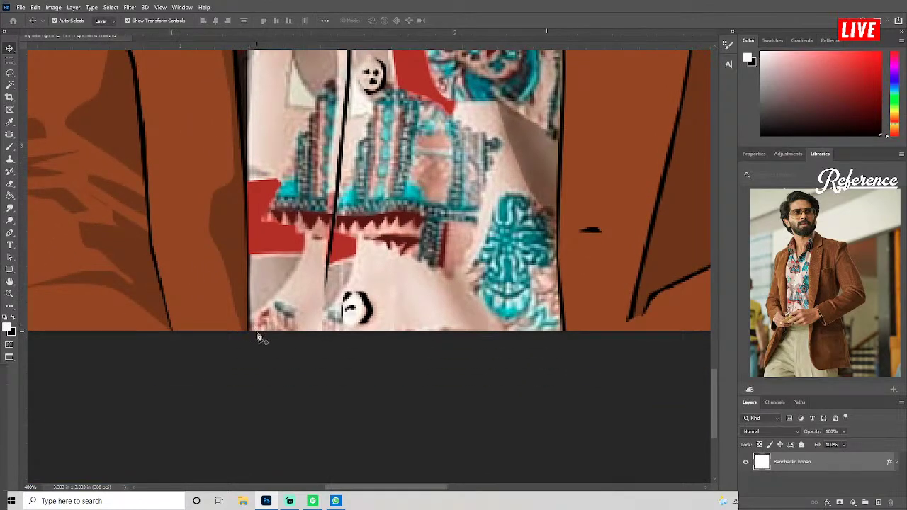
pyautogui.click(267, 310)
pyautogui.click(259, 332)
pyautogui.scroll(3, 376, 283)
pyautogui.scroll(3, 324, 253)
pyautogui.scroll(2, 312, 257)
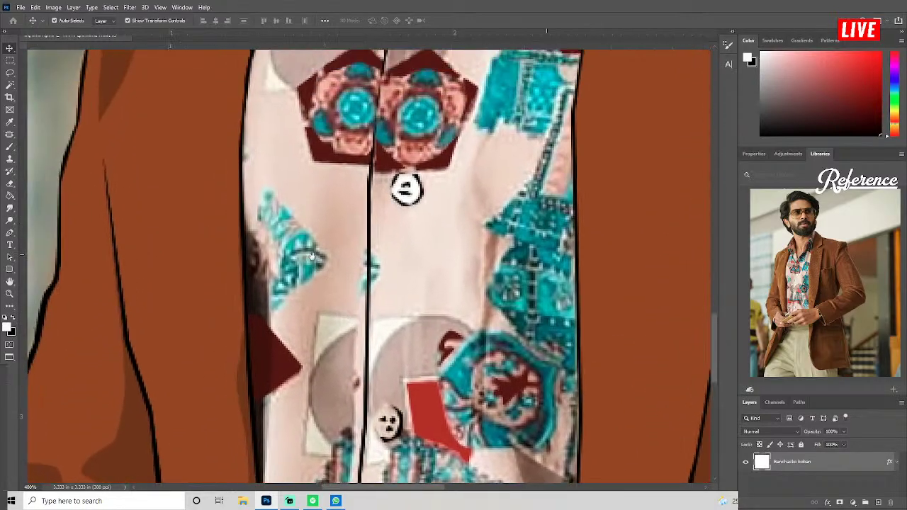
pyautogui.scroll(1, 312, 257)
pyautogui.scroll(2, 308, 283)
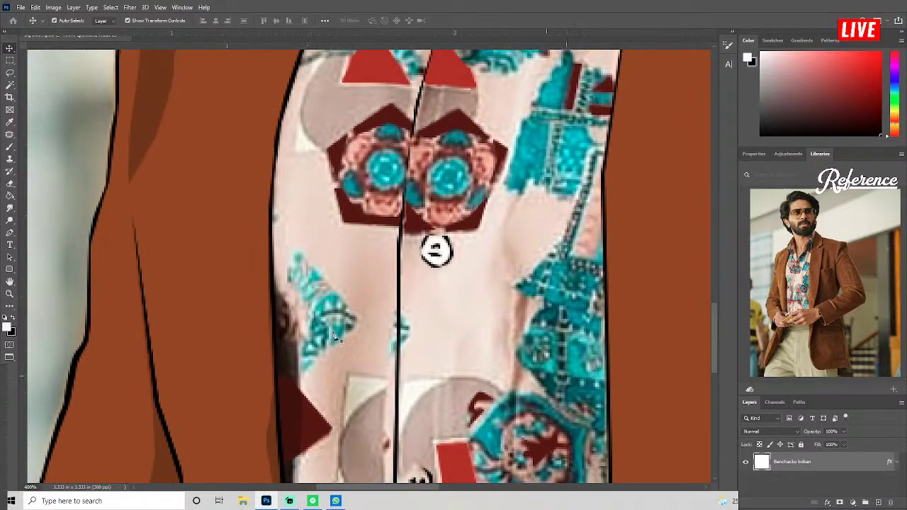
# Set the foreground to cyan 1ebfc1 and fill the chevron motif on the shirt's left.
pyautogui.click(7, 327)
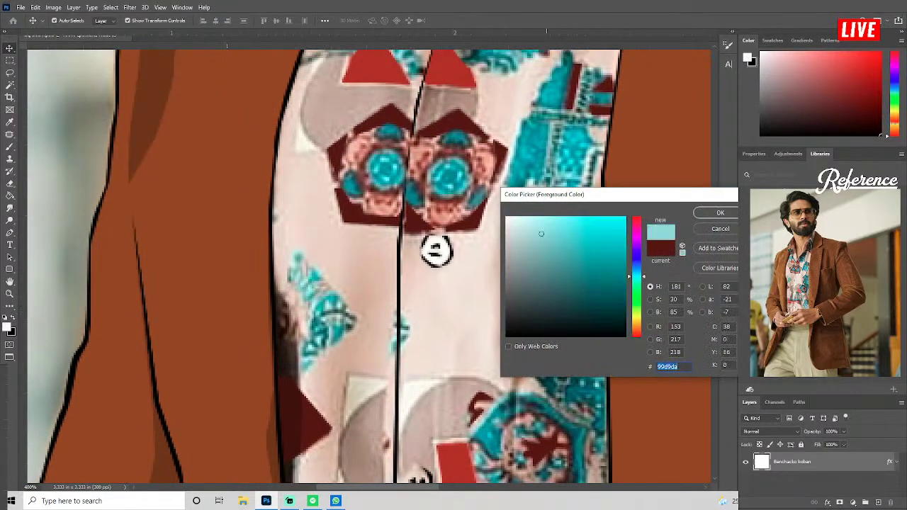
pyautogui.click(608, 246)
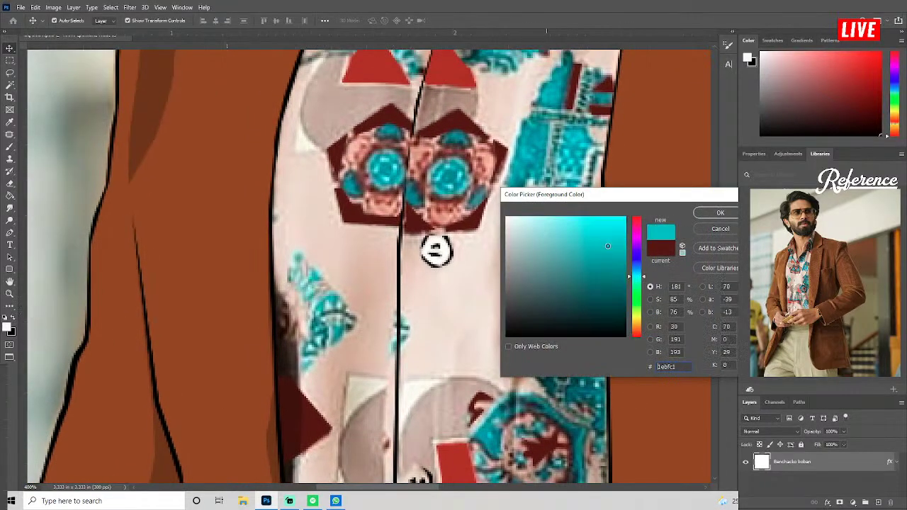
pyautogui.click(719, 212)
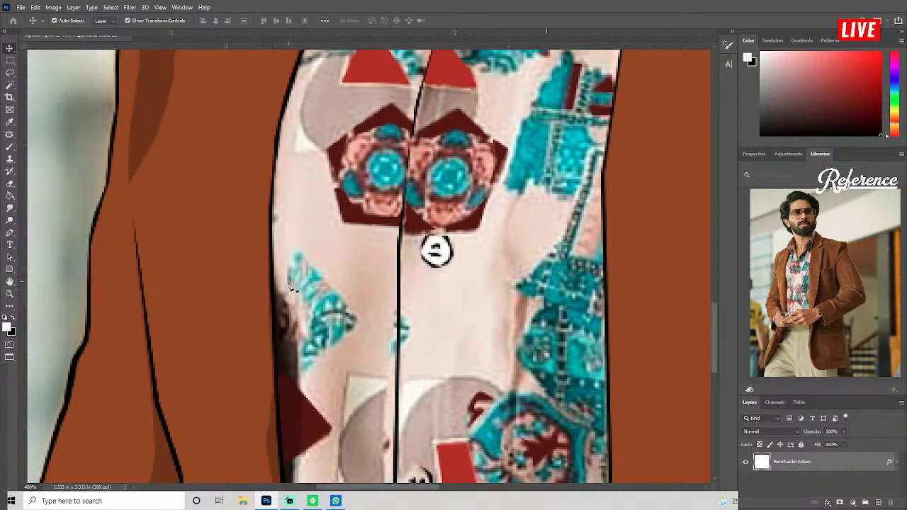
pyautogui.click(294, 249)
pyautogui.click(290, 287)
pyautogui.hotkey('ctrl', 'Return')
pyautogui.hotkey('alt', 'BackSpace')
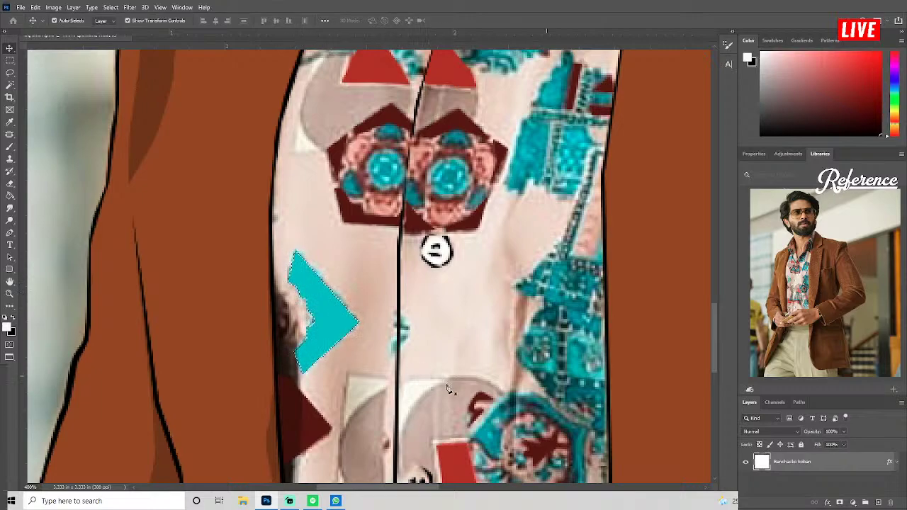
# Fill the small spot beside the button line with cyan and deselect.
pyautogui.scroll(-2, 426, 341)
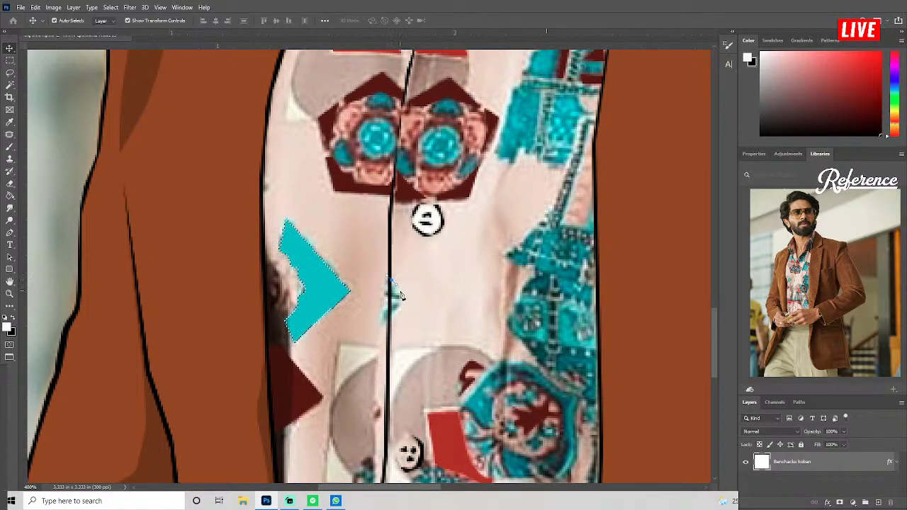
pyautogui.click(390, 303)
pyautogui.hotkey('alt', 'BackSpace')
pyautogui.hotkey('ctrl', 'd')
pyautogui.scroll(3, 433, 319)
# Fill the right medallion's large circle, small top circle and side triangle with cyan.
pyautogui.moveTo(437, 289)
pyautogui.mouseDown()
pyautogui.moveTo(433, 347)
pyautogui.moveTo(389, 330)
pyautogui.mouseUp()
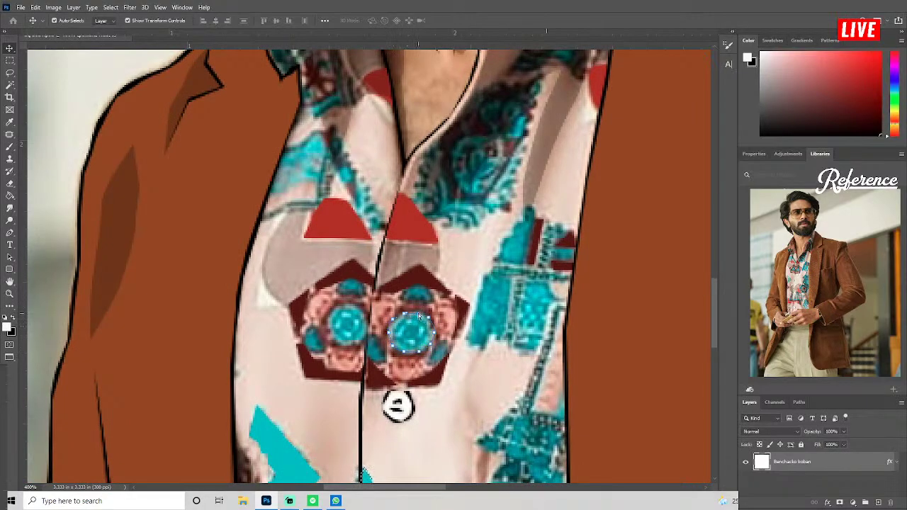
pyautogui.hotkey('alt', 'BackSpace')
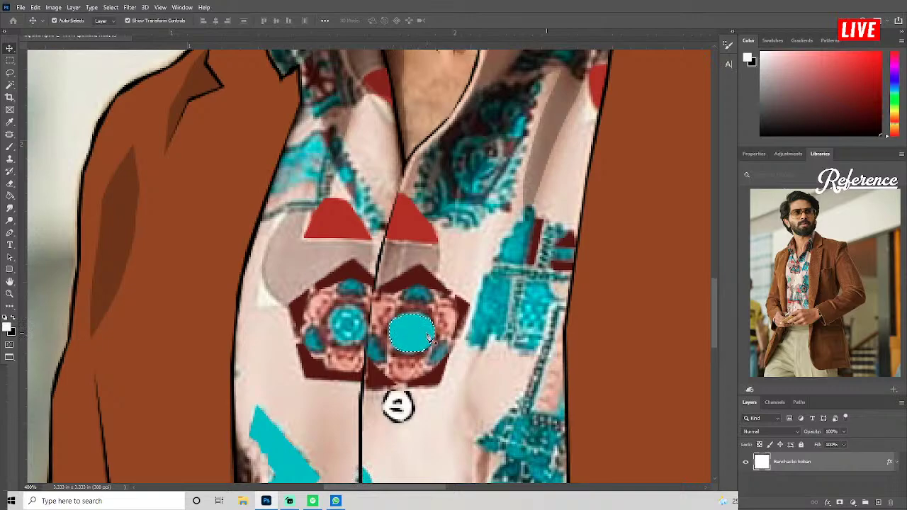
pyautogui.moveTo(408, 298)
pyautogui.mouseDown()
pyautogui.moveTo(423, 301)
pyautogui.moveTo(408, 298)
pyautogui.mouseUp()
pyautogui.hotkey('alt', 'BackSpace')
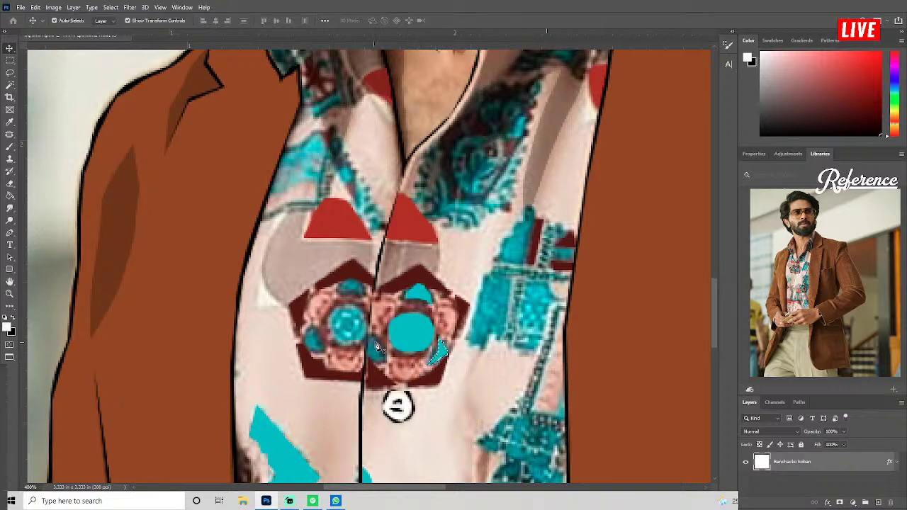
pyautogui.moveTo(381, 335); pyautogui.dragTo(368, 362)
pyautogui.moveTo(376, 353); pyautogui.dragTo(365, 350)
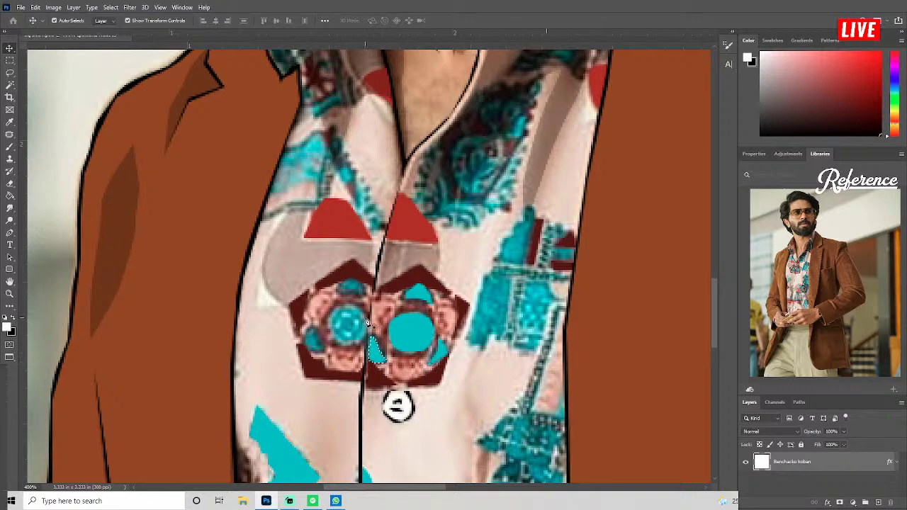
# Fill the left medallion's circle and small blobs with cyan.
pyautogui.moveTo(366, 319)
pyautogui.mouseDown()
pyautogui.moveTo(327, 330)
pyautogui.moveTo(367, 328)
pyautogui.mouseUp()
pyautogui.hotkey('alt', 'BackSpace')
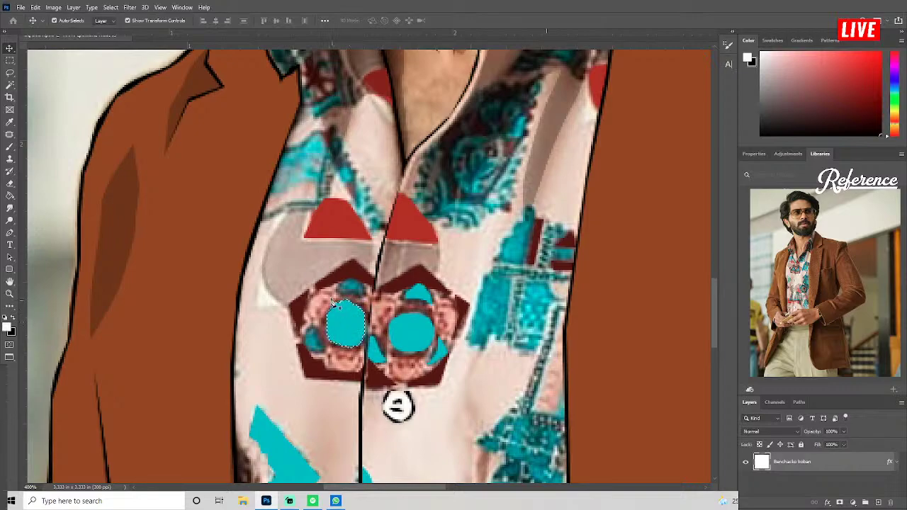
pyautogui.moveTo(338, 292)
pyautogui.mouseDown()
pyautogui.moveTo(361, 293)
pyautogui.moveTo(343, 290)
pyautogui.mouseUp()
pyautogui.hotkey('alt', 'BackSpace')
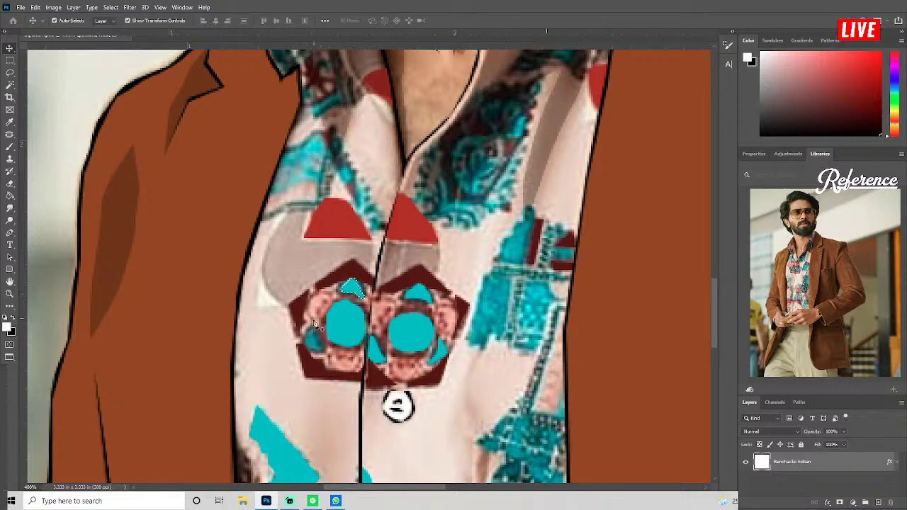
pyautogui.moveTo(317, 318); pyautogui.dragTo(319, 343)
pyautogui.moveTo(326, 357); pyautogui.dragTo(312, 333)
pyautogui.moveTo(410, 240)
pyautogui.mouseDown()
pyautogui.moveTo(363, 301)
pyautogui.moveTo(381, 369)
pyautogui.mouseUp()
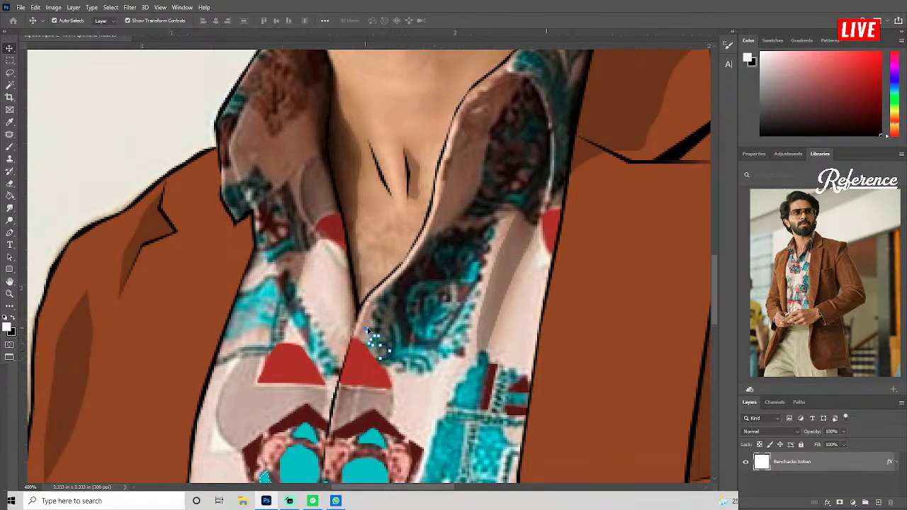
# Quick-select the leafy pattern along the right collar and fill it with cyan.
pyautogui.moveTo(374, 324)
pyautogui.mouseDown()
pyautogui.moveTo(392, 298)
pyautogui.moveTo(406, 345)
pyautogui.moveTo(411, 330)
pyautogui.mouseUp()
pyautogui.moveTo(408, 299)
pyautogui.mouseDown()
pyautogui.moveTo(452, 247)
pyautogui.moveTo(486, 253)
pyautogui.mouseUp()
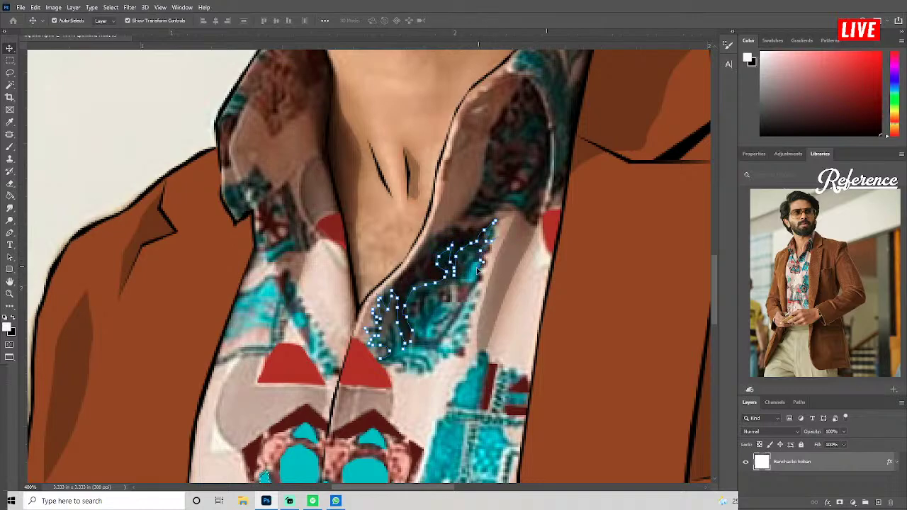
pyautogui.moveTo(469, 292)
pyautogui.mouseDown()
pyautogui.moveTo(474, 331)
pyautogui.moveTo(461, 351)
pyautogui.moveTo(440, 363)
pyautogui.moveTo(379, 365)
pyautogui.mouseUp()
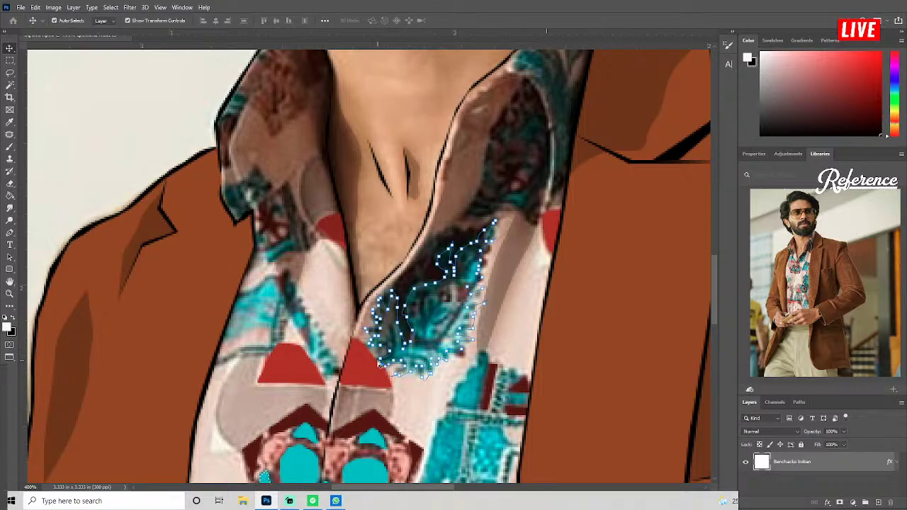
pyautogui.hotkey('alt', 'BackSpace')
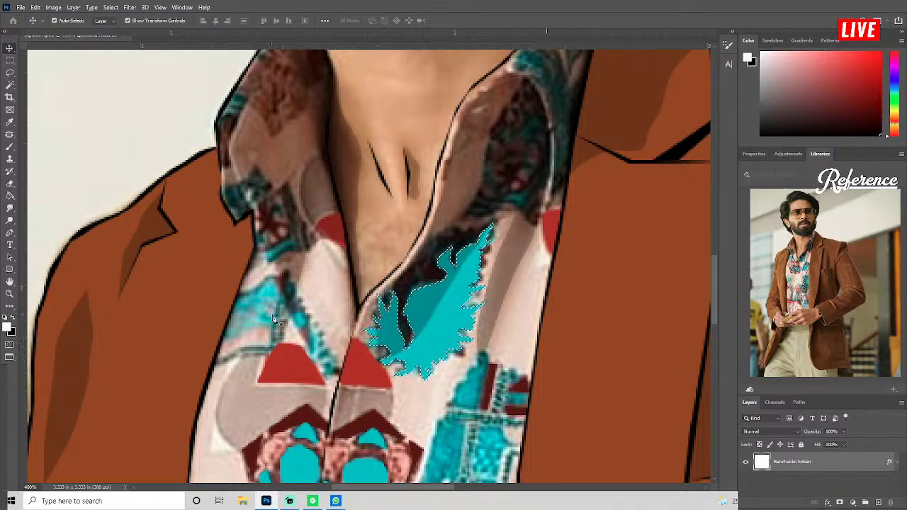
# Begin lassoing the pattern below the new cyan collar motif.
pyautogui.moveTo(275, 319); pyautogui.dragTo(328, 305)
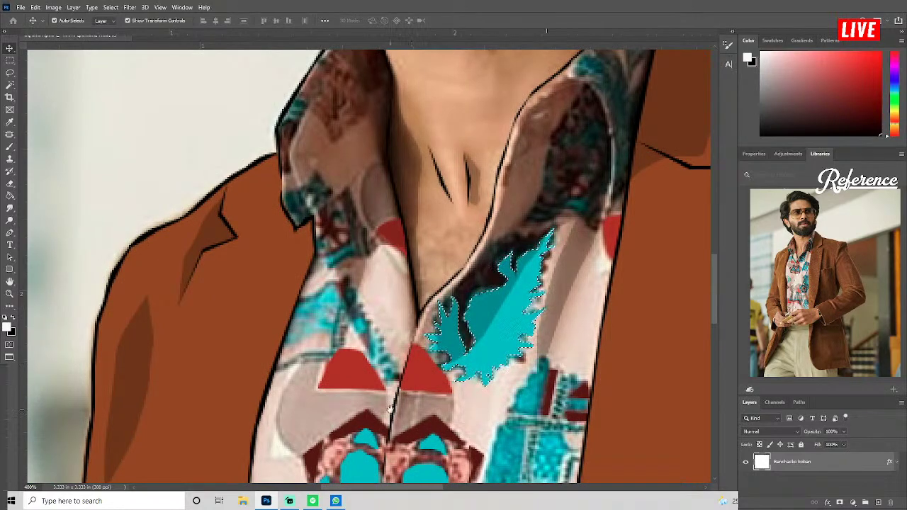
pyautogui.moveTo(414, 369); pyautogui.dragTo(433, 348)
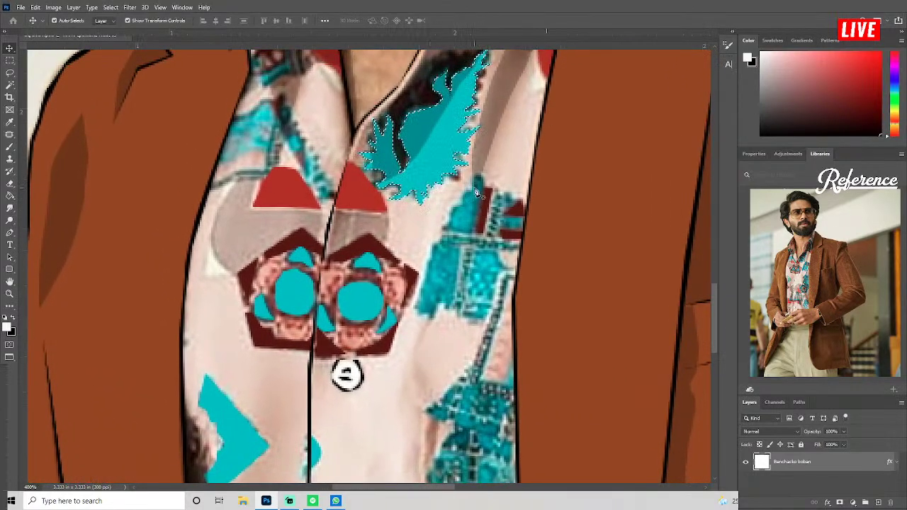
pyautogui.moveTo(475, 186); pyautogui.dragTo(440, 238)
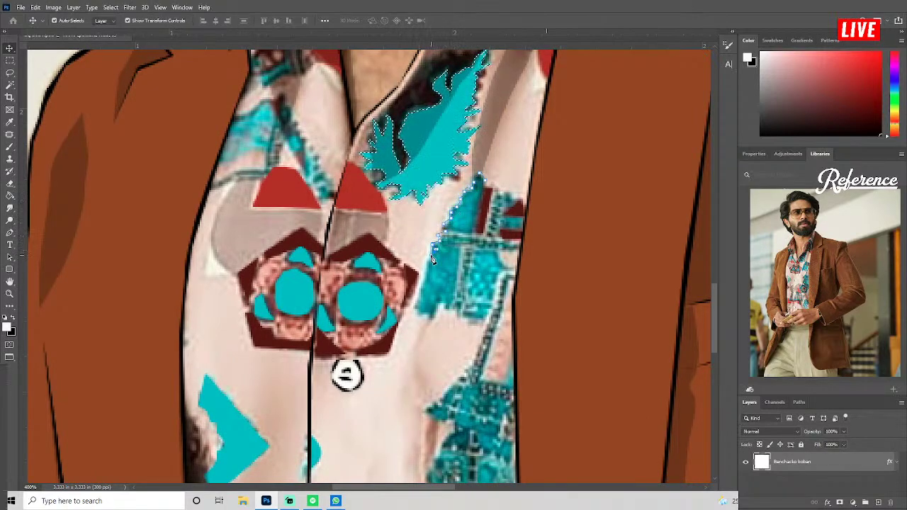
pyautogui.moveTo(433, 259)
pyautogui.mouseDown()
pyautogui.moveTo(420, 312)
pyautogui.moveTo(448, 310)
pyautogui.moveTo(515, 275)
pyautogui.moveTo(516, 250)
pyautogui.moveTo(485, 241)
pyautogui.moveTo(480, 178)
pyautogui.mouseUp()
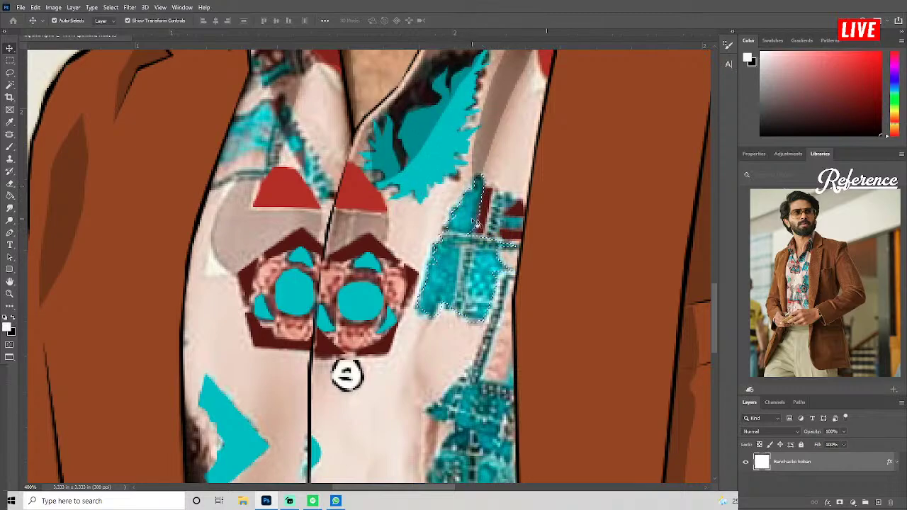
# Fill the traced leaf motif cyan, then fill the strip along the shirt's right edge.
pyautogui.hotkey('alt', 'BackSpace')
pyautogui.hotkey('ctrl', 'd')
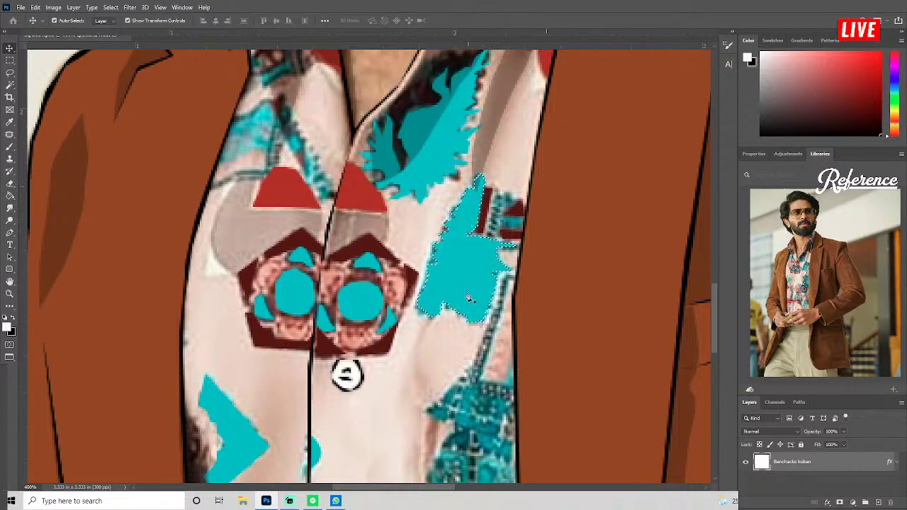
pyautogui.moveTo(456, 338); pyautogui.dragTo(455, 246)
pyautogui.hotkey('ctrl', 'shift', 'd')
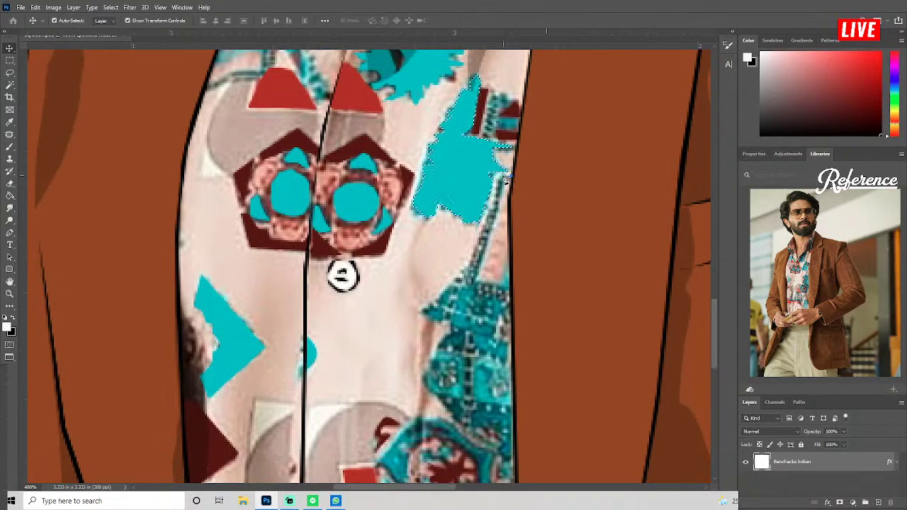
pyautogui.moveTo(504, 182); pyautogui.dragTo(419, 317)
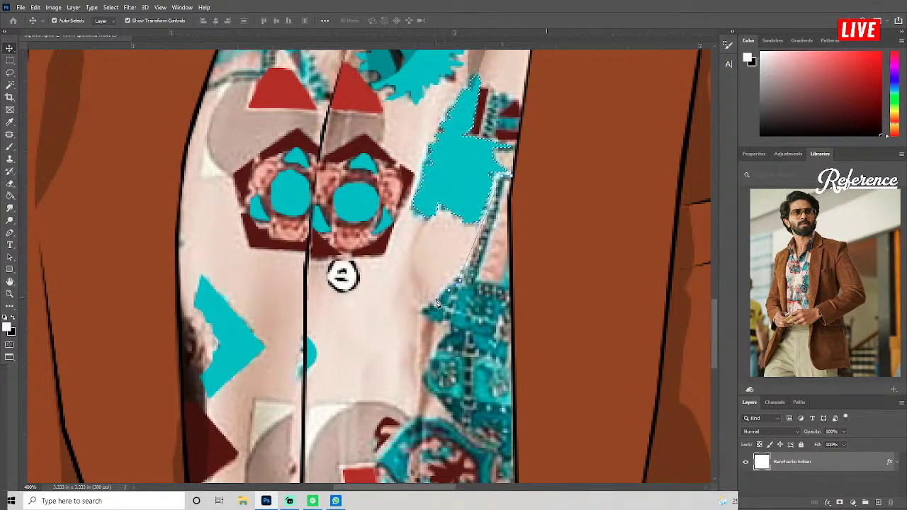
pyautogui.moveTo(457, 335)
pyautogui.mouseDown()
pyautogui.moveTo(460, 248)
pyautogui.moveTo(433, 288)
pyautogui.mouseUp()
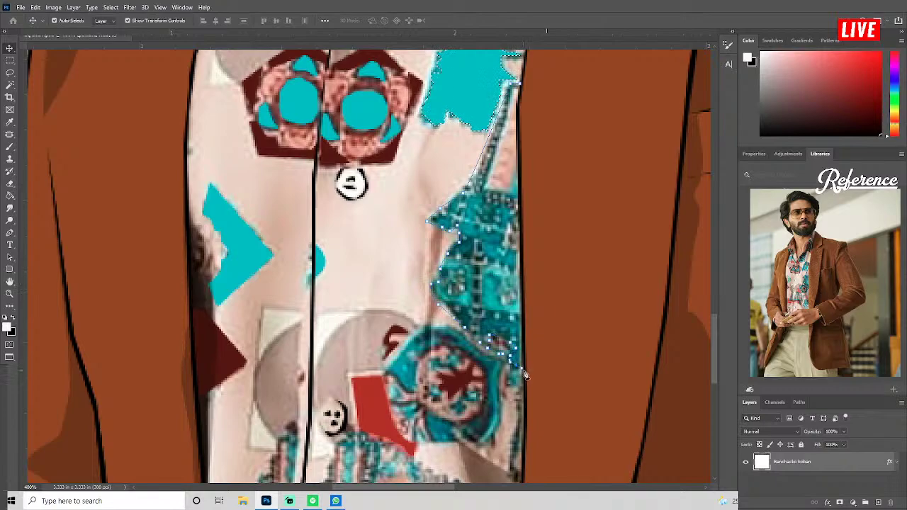
pyautogui.moveTo(525, 374); pyautogui.dragTo(523, 249)
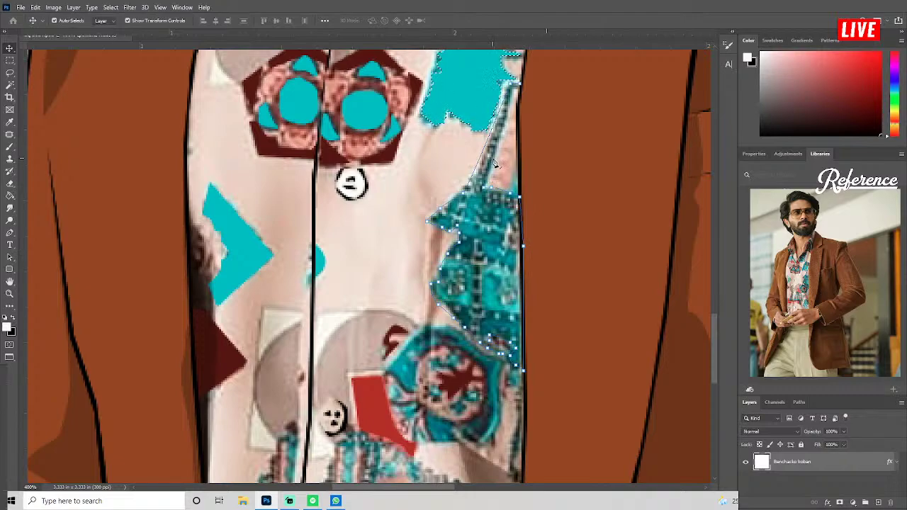
pyautogui.scroll(2, 510, 192)
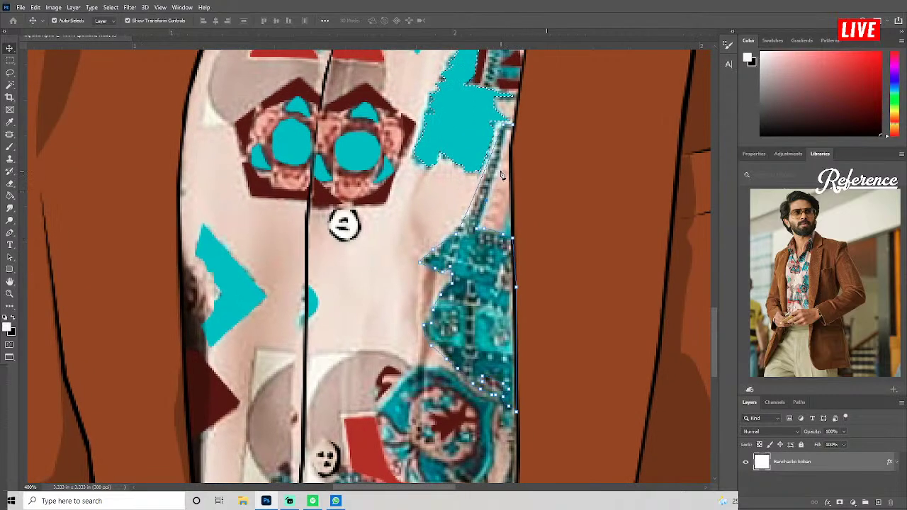
pyautogui.moveTo(510, 193)
pyautogui.mouseDown()
pyautogui.moveTo(506, 137)
pyautogui.moveTo(518, 134)
pyautogui.mouseUp()
pyautogui.hotkey('alt', 'BackSpace')
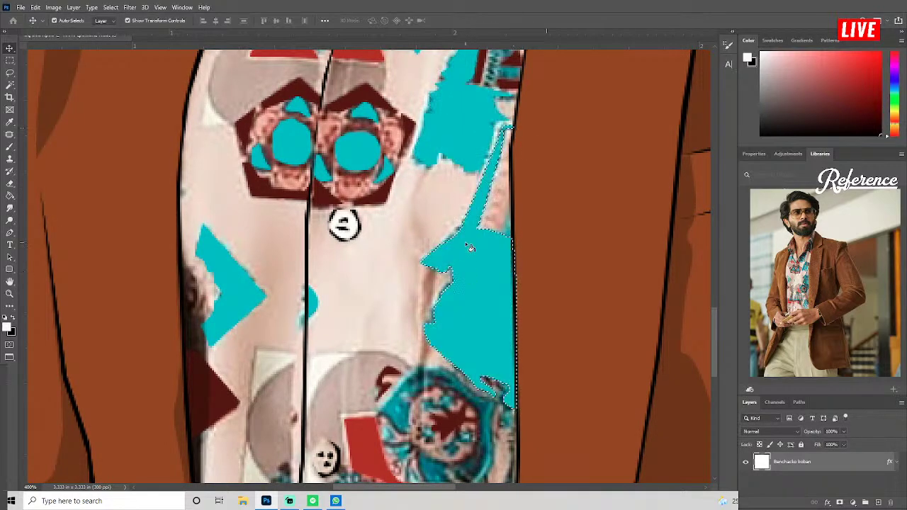
# Fill a ring around the blue circular motif with cyan.
pyautogui.scroll(-3, 362, 290)
pyautogui.scroll(-2, 382, 241)
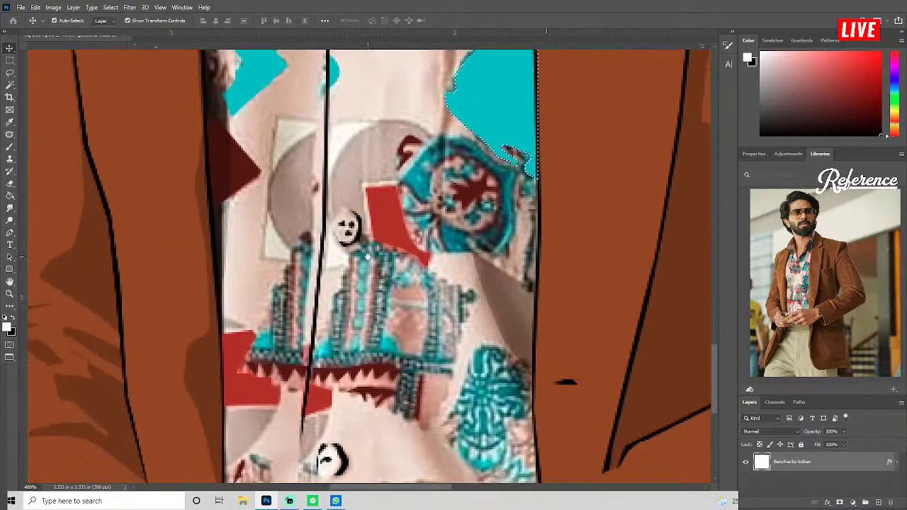
pyautogui.scroll(1, 415, 195)
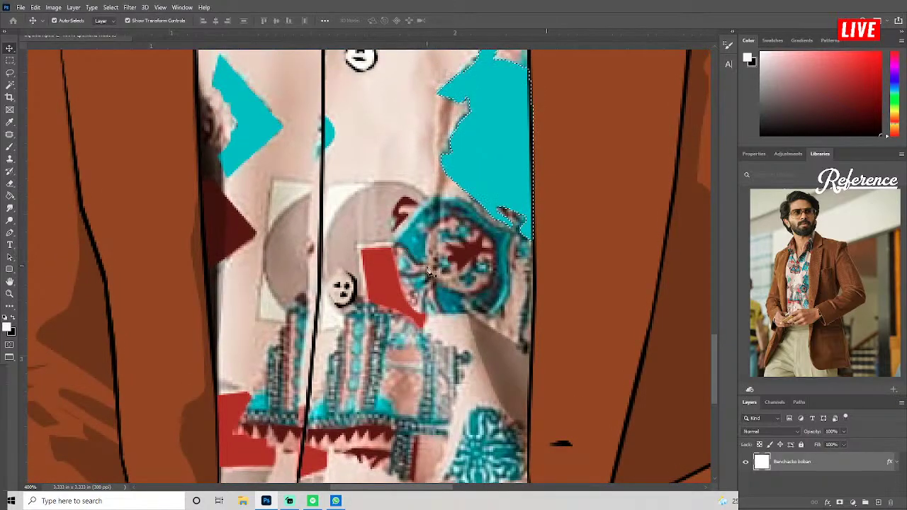
pyautogui.moveTo(445, 222)
pyautogui.mouseDown()
pyautogui.moveTo(491, 287)
pyautogui.moveTo(455, 316)
pyautogui.moveTo(514, 268)
pyautogui.moveTo(411, 225)
pyautogui.moveTo(397, 251)
pyautogui.mouseUp()
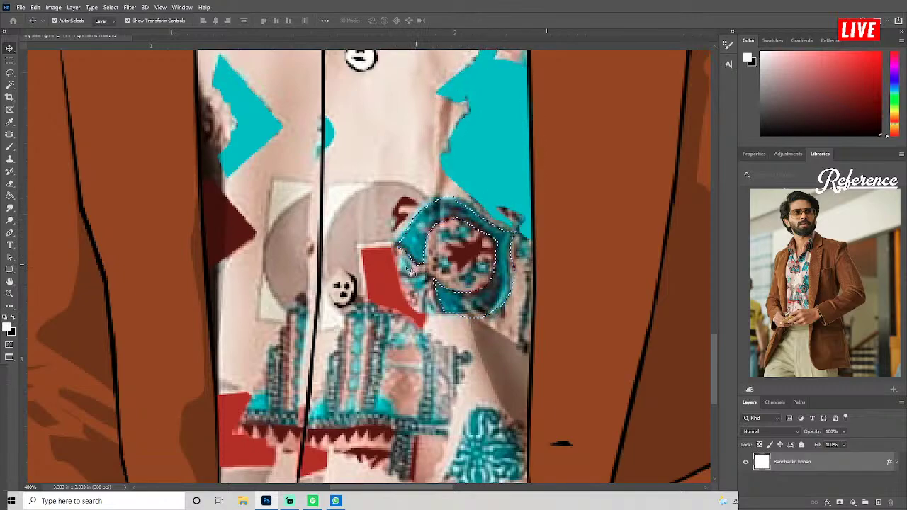
pyautogui.hotkey('alt', 'BackSpace')
# Outline the ornate blue pattern below the ring, fill it cyan, and deselect.
pyautogui.scroll(-1, 416, 244)
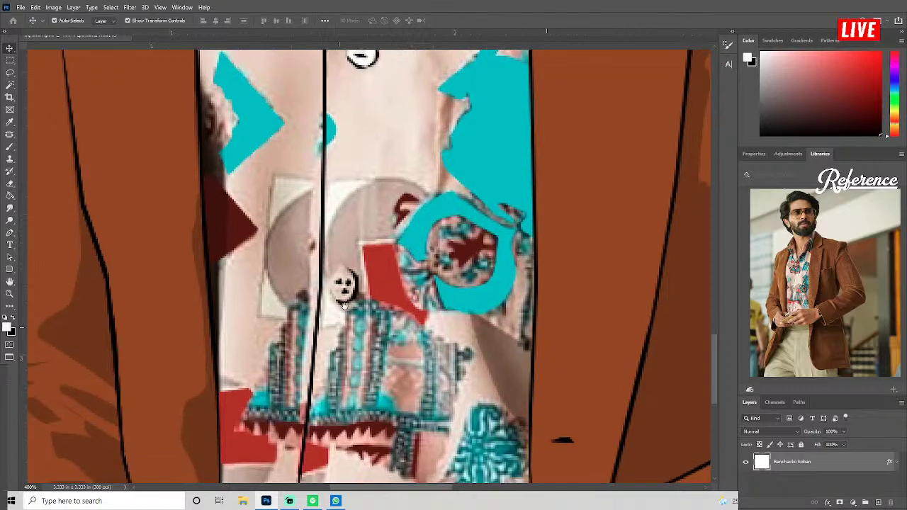
pyautogui.scroll(-4, 349, 256)
pyautogui.hscroll(1, 350, 255)
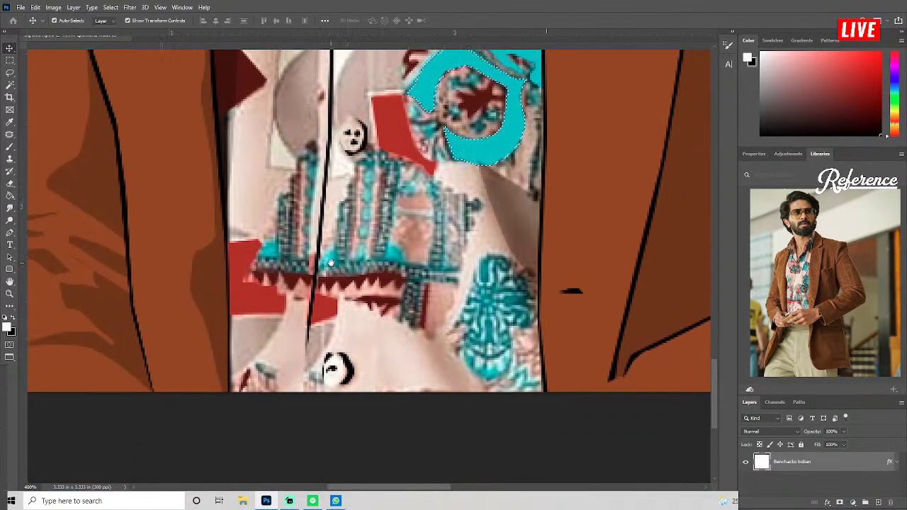
pyautogui.click(448, 332)
pyautogui.click(477, 261)
pyautogui.press('BackSpace')
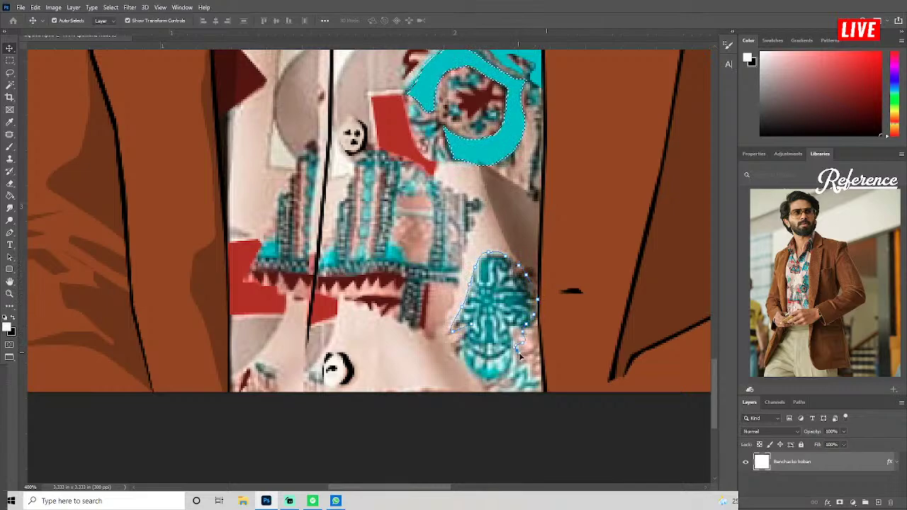
pyautogui.doubleClick(466, 341)
pyautogui.hotkey('alt', 'BackSpace')
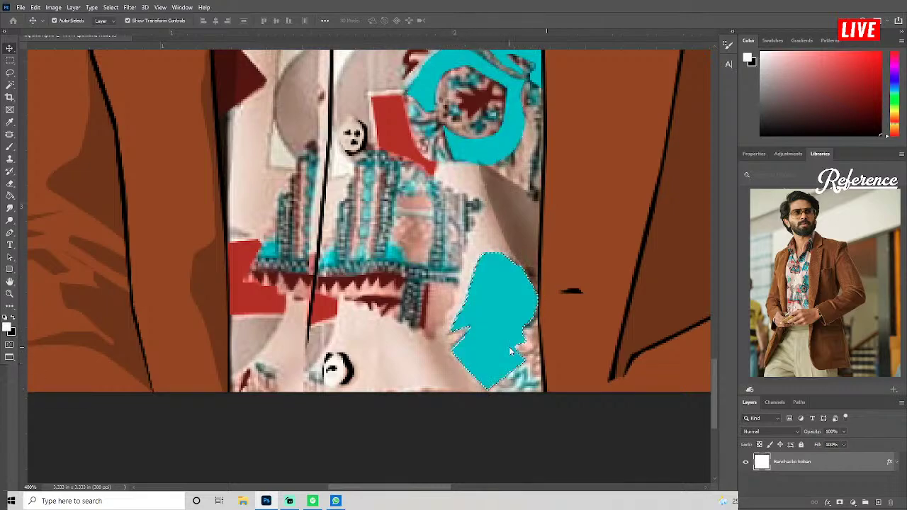
pyautogui.hotkey('ctrl', 'd')
# Fill the printed patch by the left collar point with cyan, then fit the portrait on screen.
pyautogui.scroll(4, 339, 266)
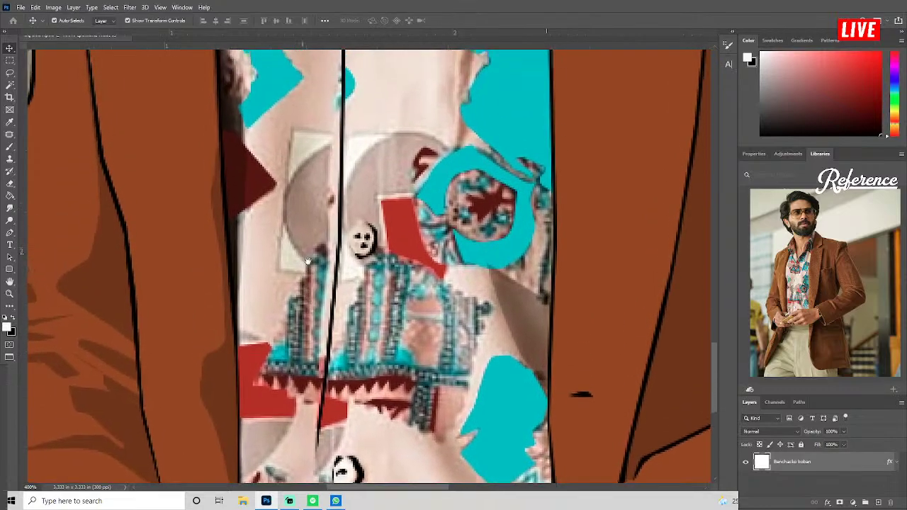
pyautogui.scroll(5, 339, 266)
pyautogui.scroll(7, 369, 284)
pyautogui.scroll(3, 388, 313)
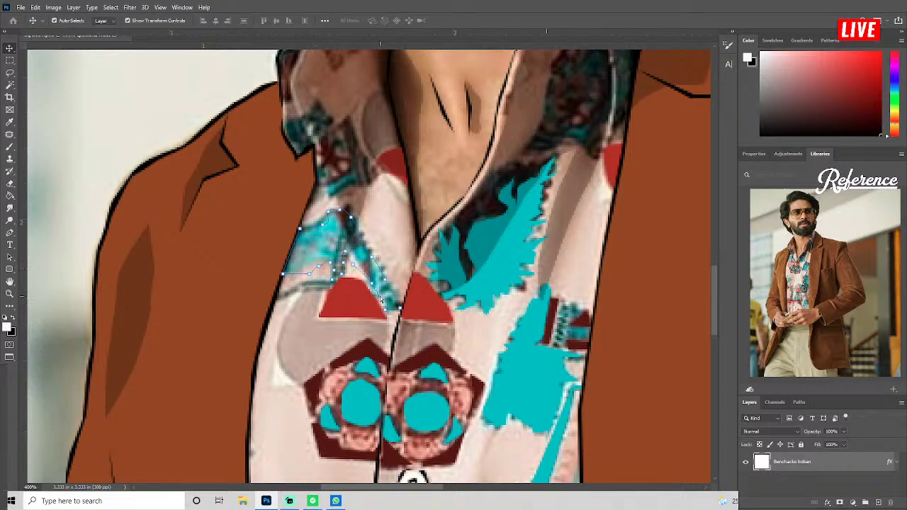
pyautogui.doubleClick(381, 301)
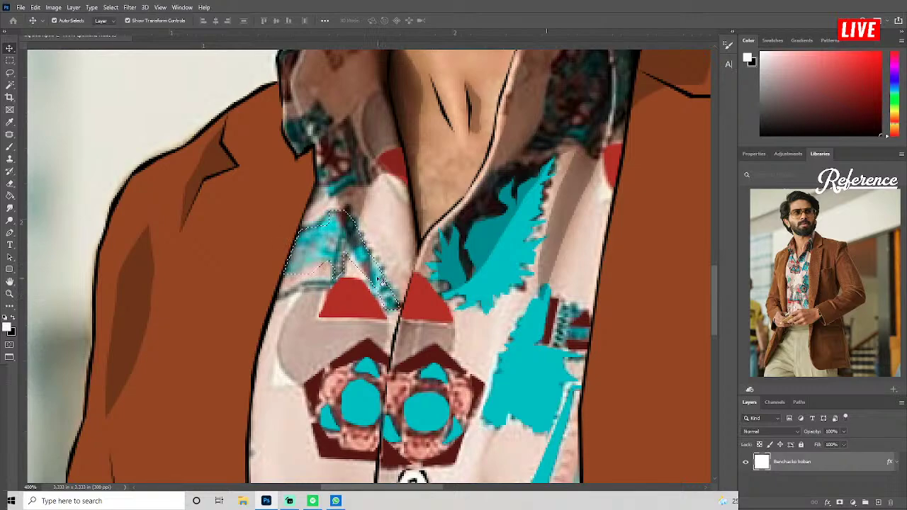
pyautogui.click(360, 264)
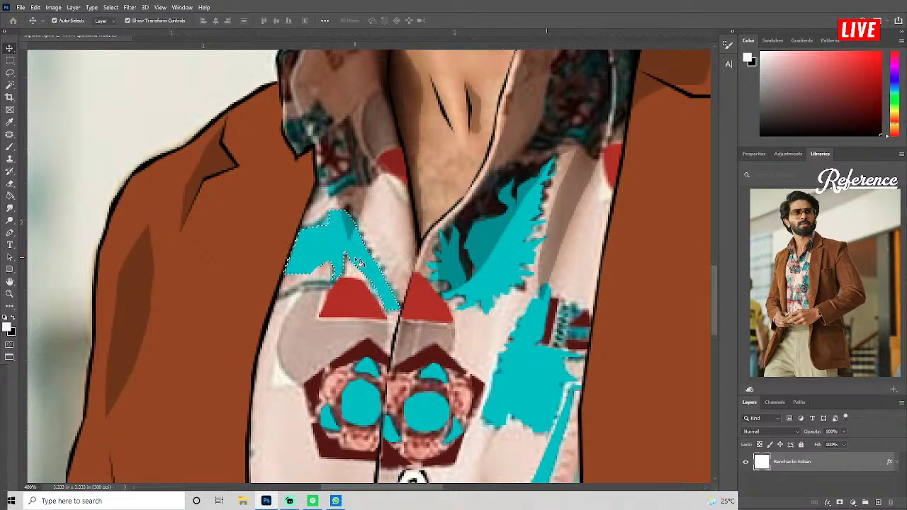
pyautogui.moveTo(360, 263); pyautogui.dragTo(442, 333)
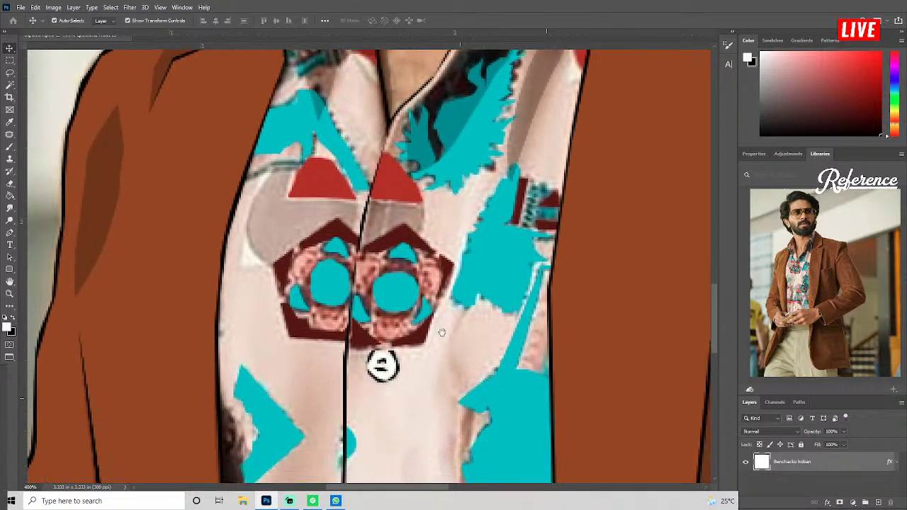
pyautogui.hotkey('ctrl', '0')
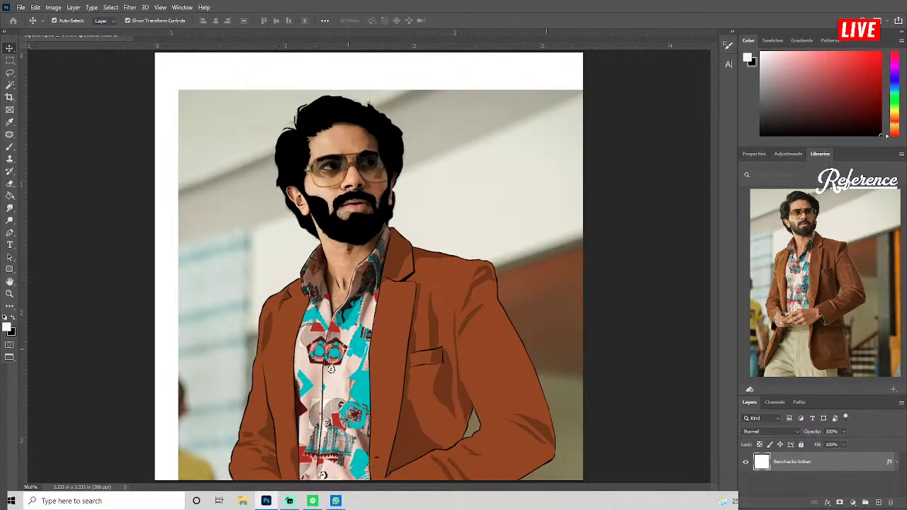
# Outline the strip along the right collar edge and fill it with cyan.
pyautogui.scroll(5, 351, 353)
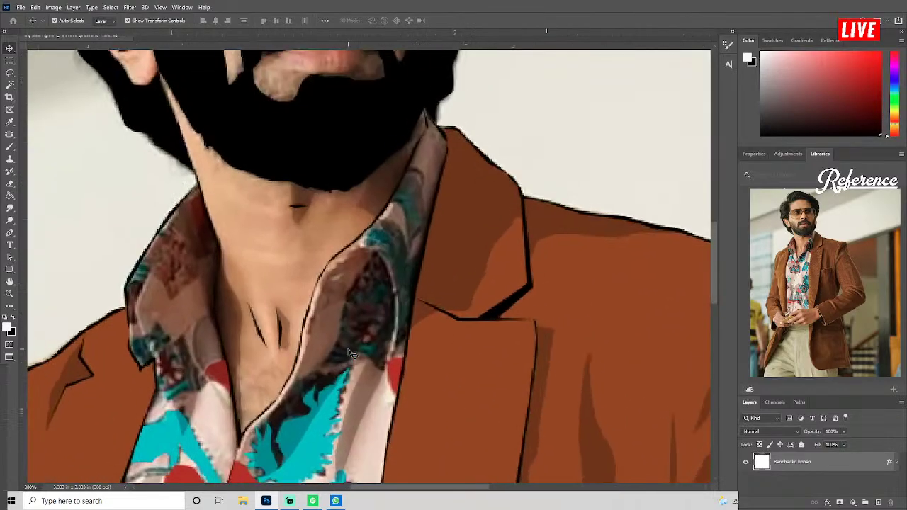
pyautogui.moveTo(364, 398); pyautogui.dragTo(363, 297)
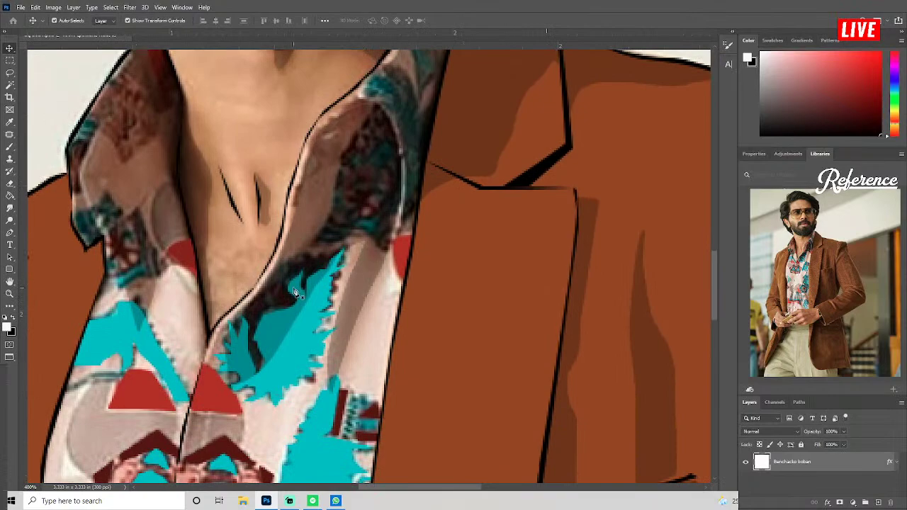
pyautogui.scroll(2, 294, 293)
pyautogui.scroll(3, 339, 333)
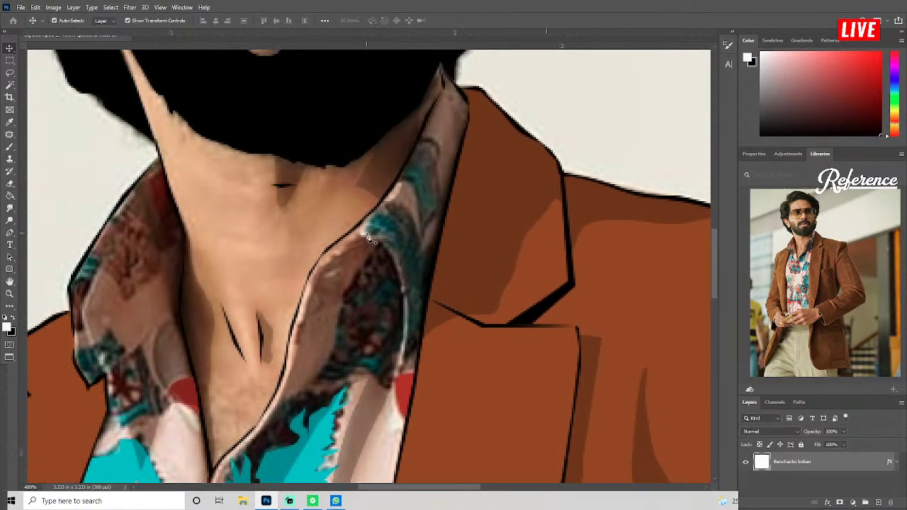
pyautogui.click(423, 269)
pyautogui.click(423, 292)
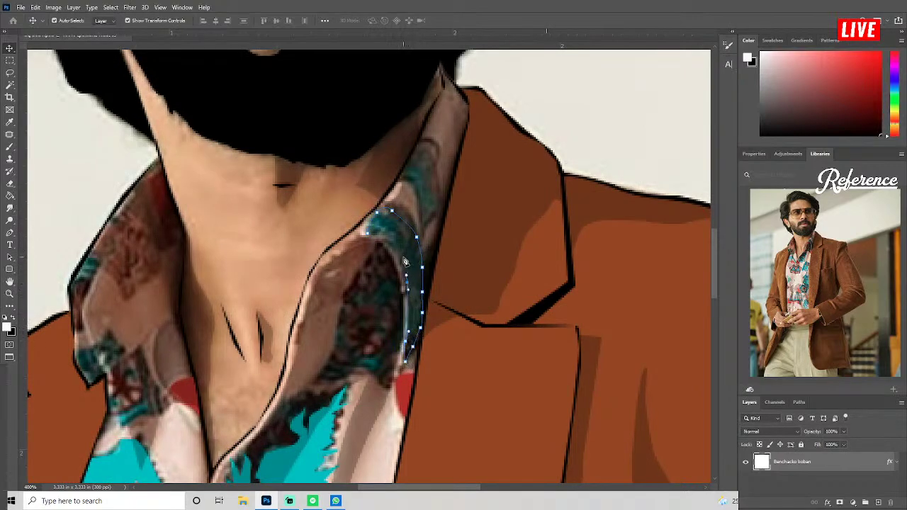
pyautogui.click(376, 234)
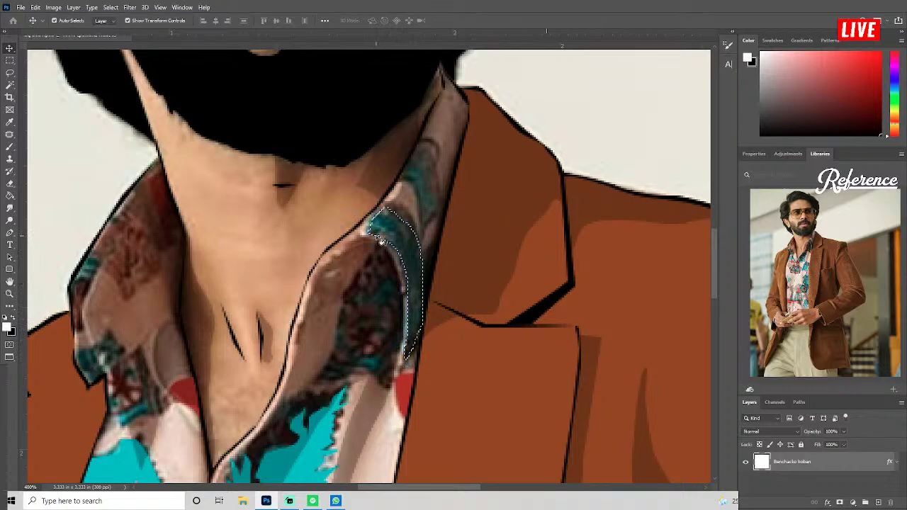
pyautogui.hotkey('ctrl', 'Return')
pyautogui.hotkey('alt', 'BackSpace')
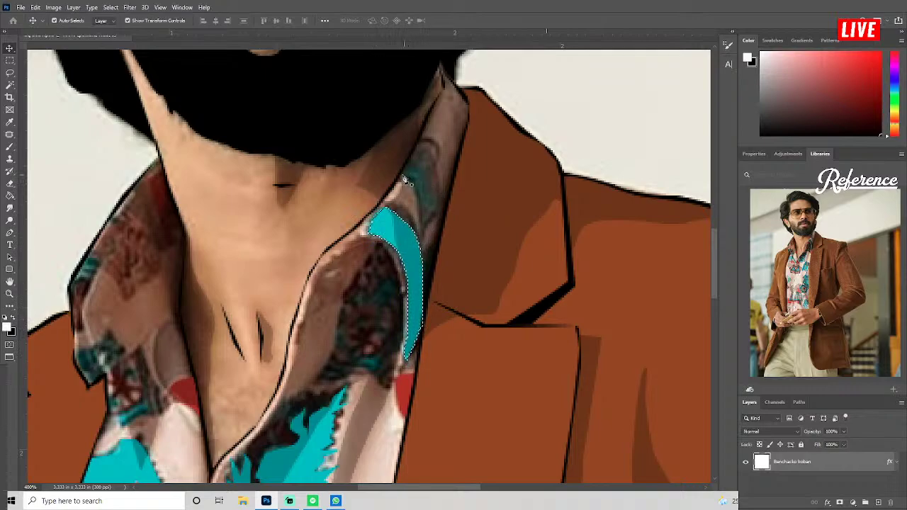
# Outline the collar patch above the cyan strip, fill it teal, and deselect.
pyautogui.click(401, 179)
pyautogui.click(419, 202)
pyautogui.click(422, 225)
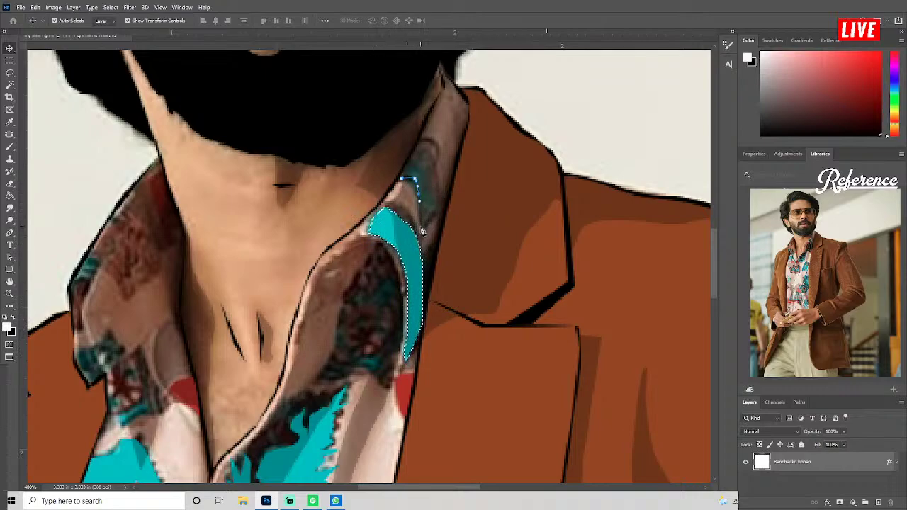
pyautogui.click(440, 203)
pyautogui.click(435, 173)
pyautogui.click(424, 148)
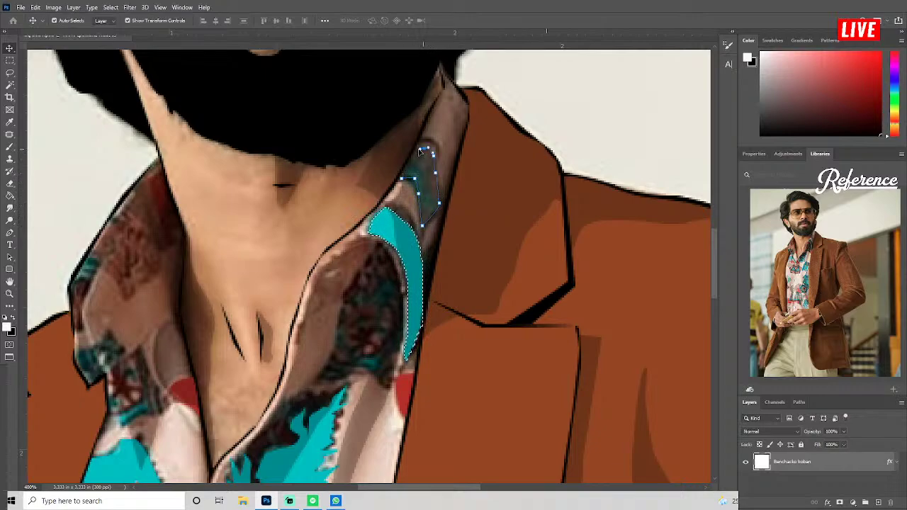
pyautogui.click(401, 180)
pyautogui.hotkey('ctrl', 'Return')
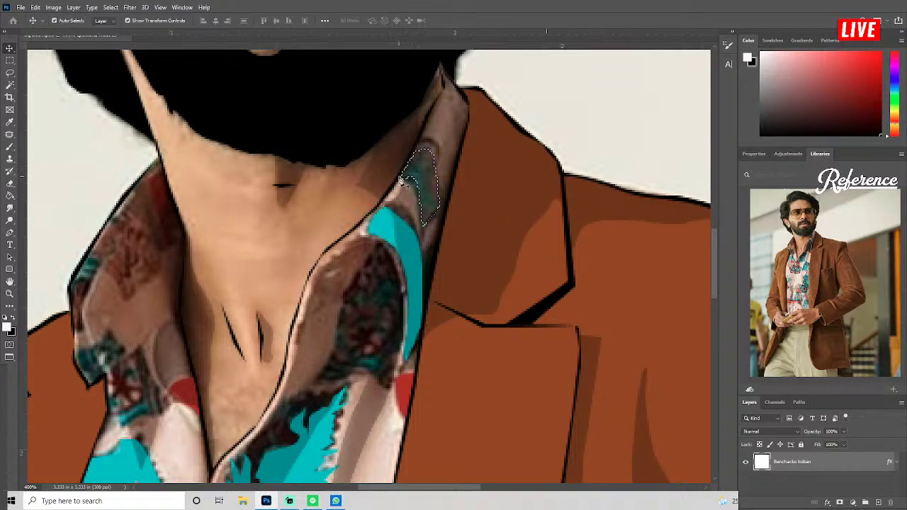
pyautogui.hotkey('alt', 'BackSpace')
pyautogui.scroll(-3, 423, 187)
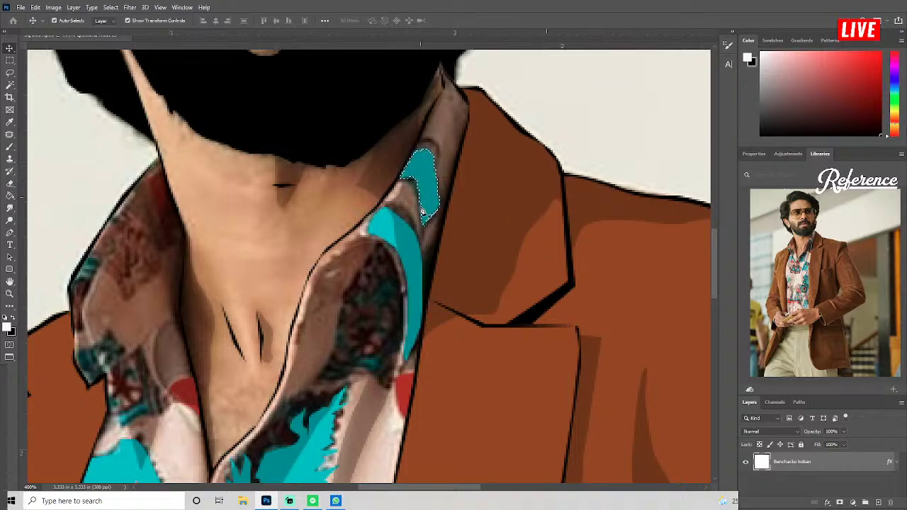
pyautogui.scroll(3, 355, 255)
pyautogui.scroll(-3, 246, 209)
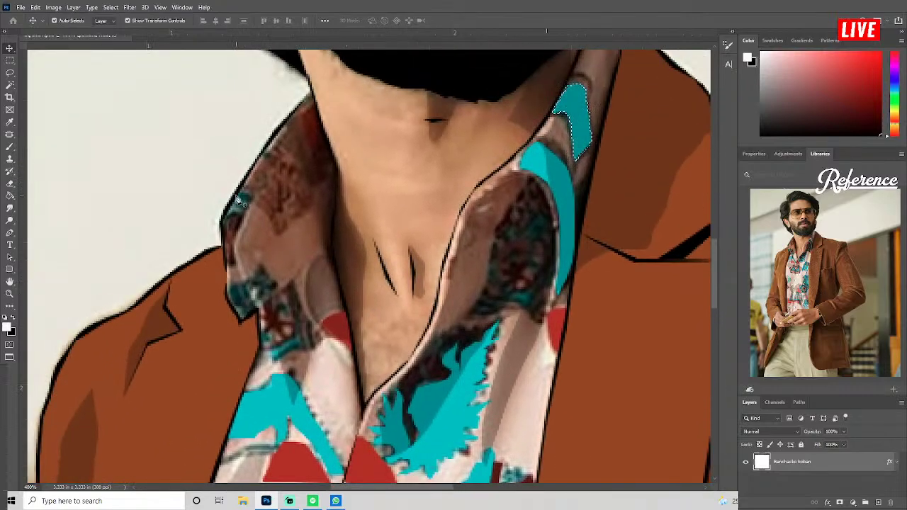
pyautogui.scroll(3, 245, 202)
pyautogui.scroll(-3, 246, 220)
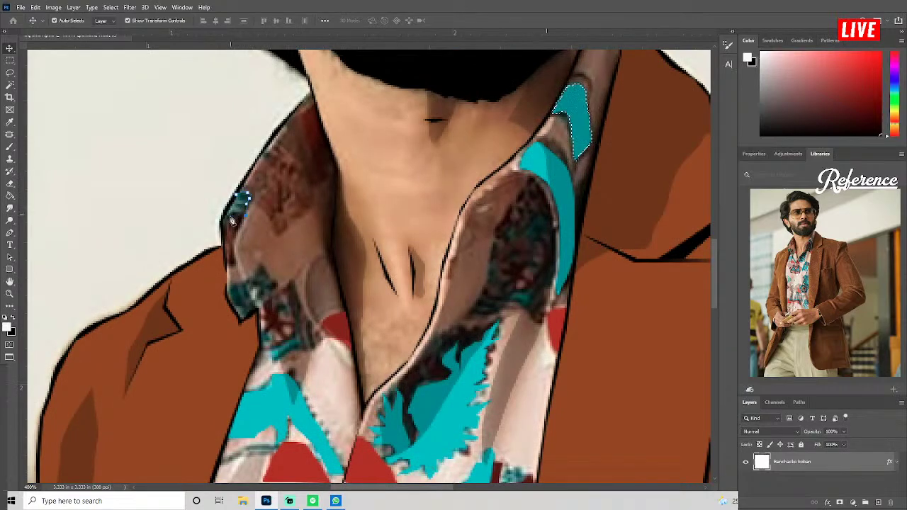
pyautogui.scroll(3, 228, 211)
pyautogui.hotkey('ctrl', 'd')
# Select the small patch on the left collar and paint it bright cyan.
pyautogui.scroll(-3, 229, 212)
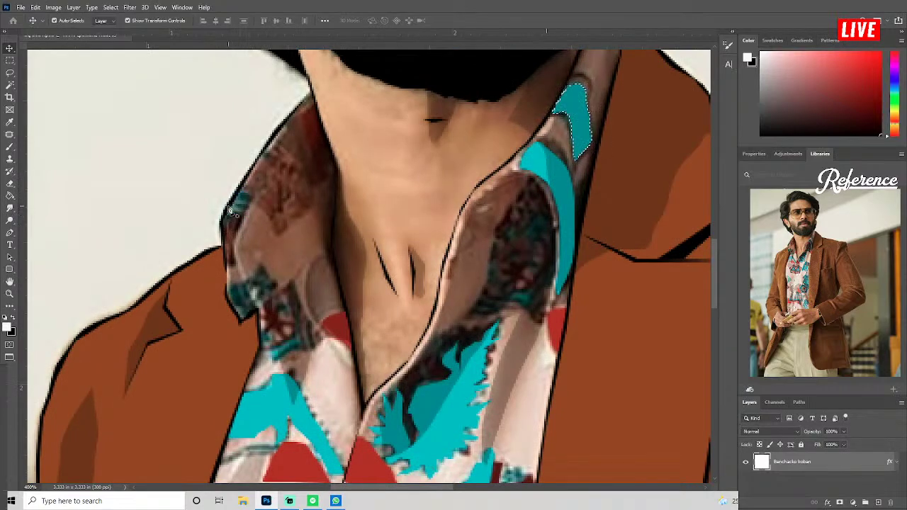
pyautogui.scroll(3, 246, 218)
pyautogui.scroll(-3, 246, 218)
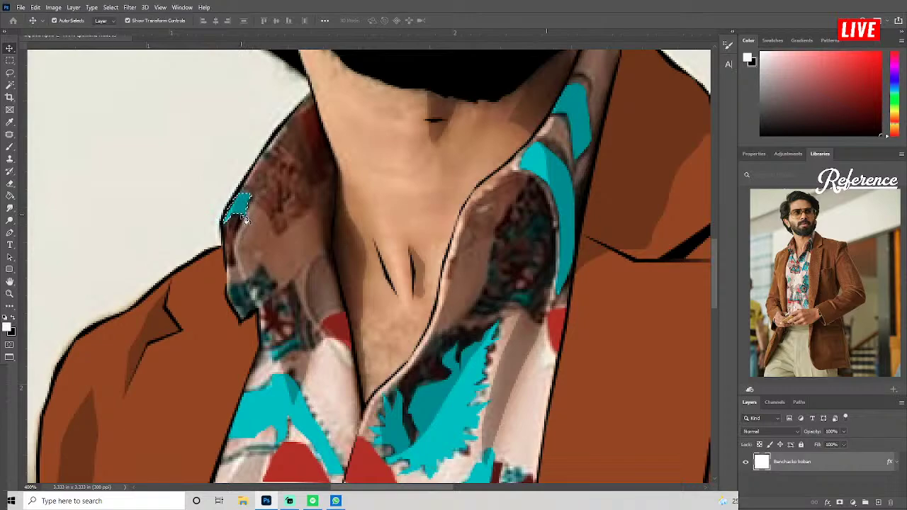
pyautogui.scroll(3, 295, 253)
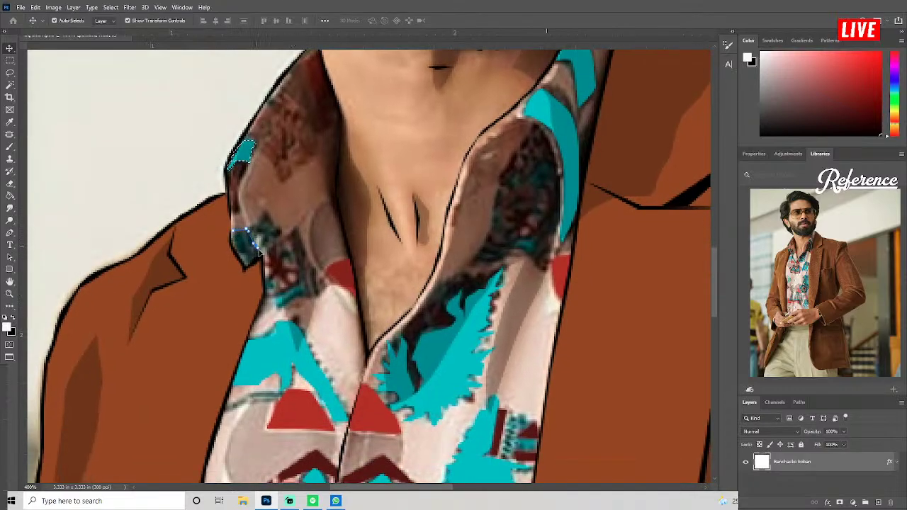
pyautogui.click(261, 254)
pyautogui.click(246, 271)
pyautogui.doubleClick(233, 246)
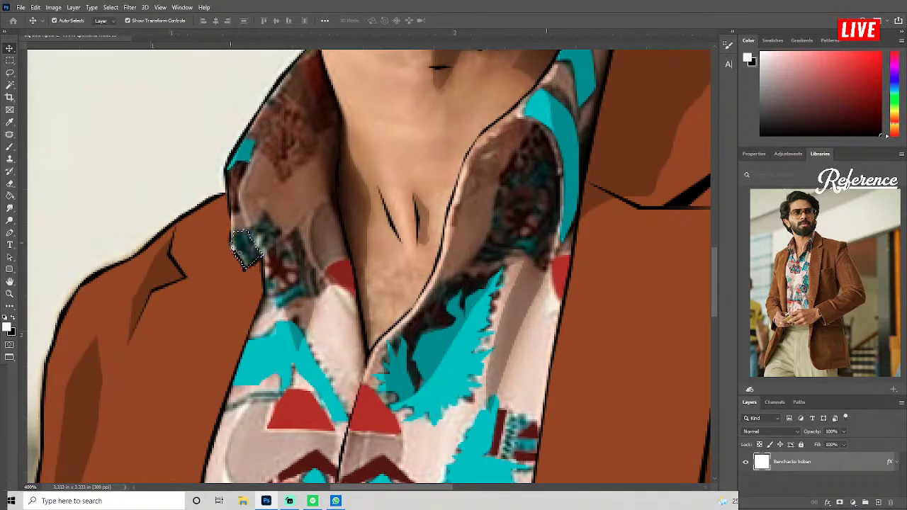
pyautogui.moveTo(248, 251); pyautogui.dragTo(246, 259)
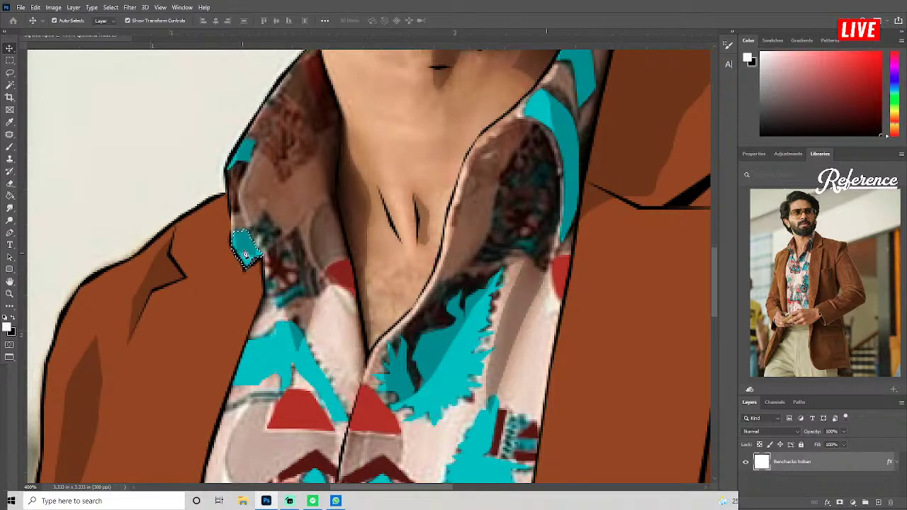
# Fill the thin strip along the left collar with teal.
pyautogui.click(276, 295)
pyautogui.click(305, 258)
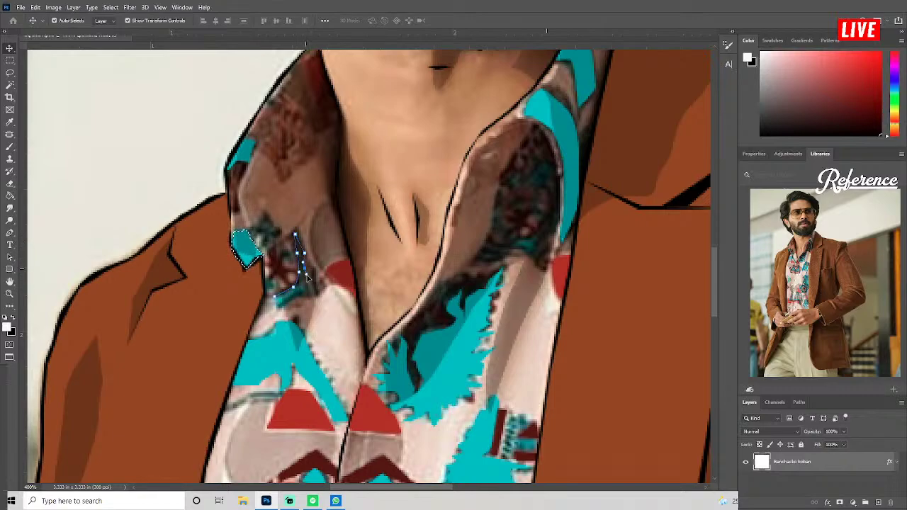
pyautogui.click(276, 297)
pyautogui.hotkey('alt', 'BackSpace')
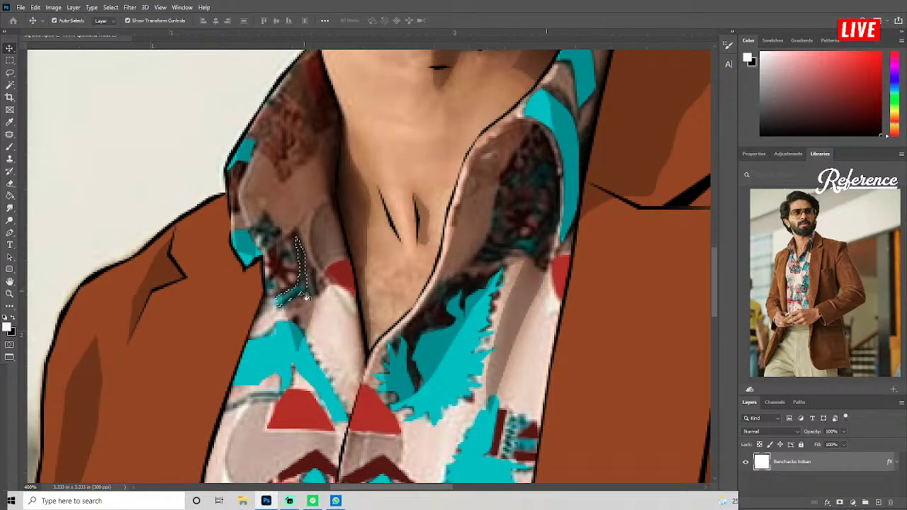
pyautogui.scroll(-3, 305, 298)
# Set the foreground colour to light grey d1d1d1.
pyautogui.scroll(-3, 354, 354)
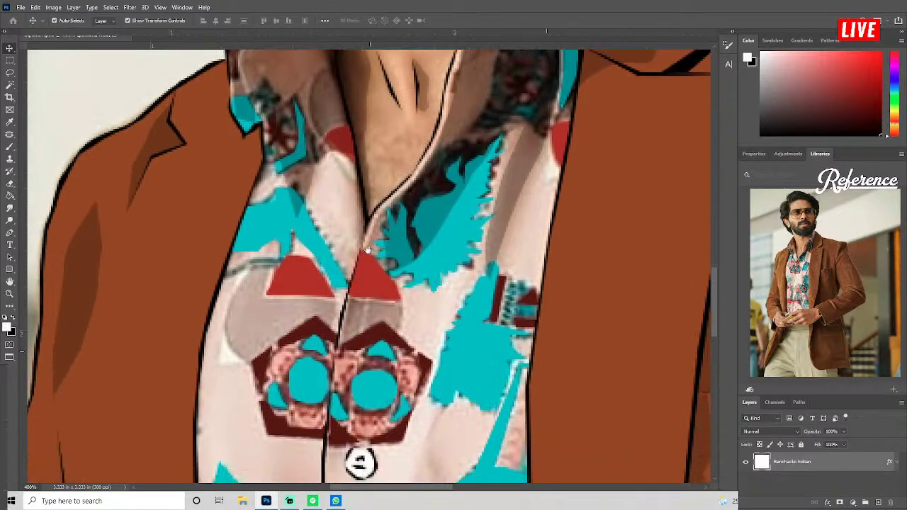
pyautogui.scroll(3, 358, 282)
pyautogui.scroll(-5, 358, 282)
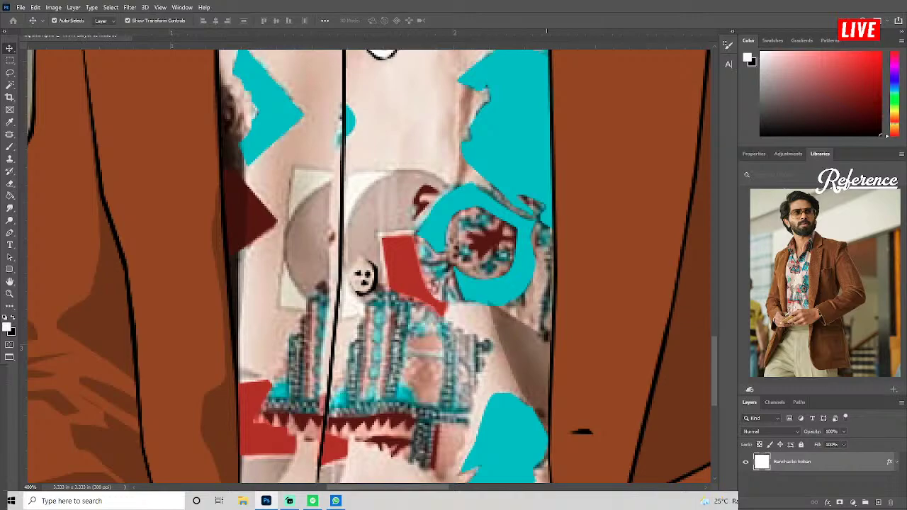
pyautogui.click(8, 326)
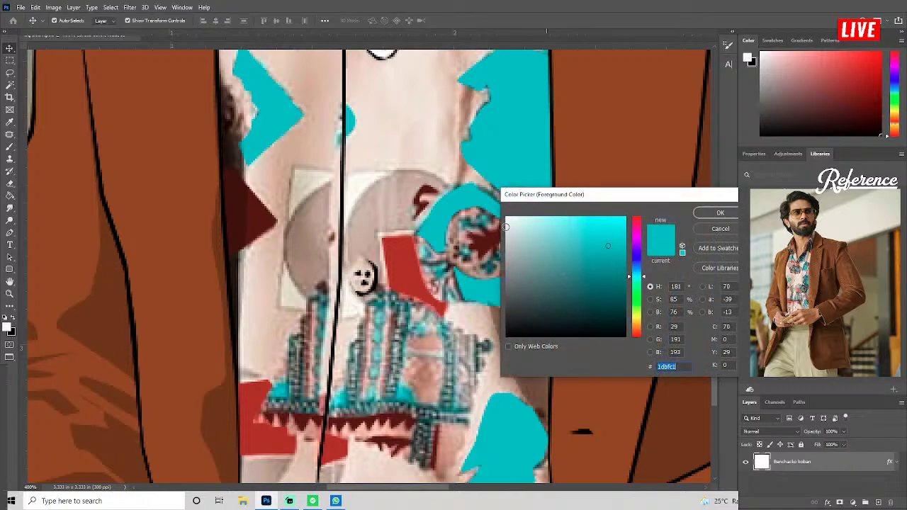
pyautogui.click(506, 238)
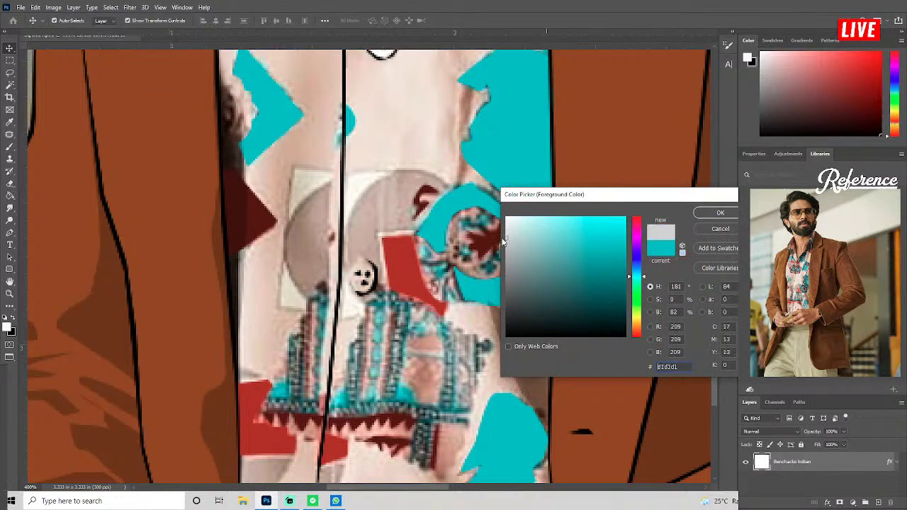
pyautogui.click(717, 213)
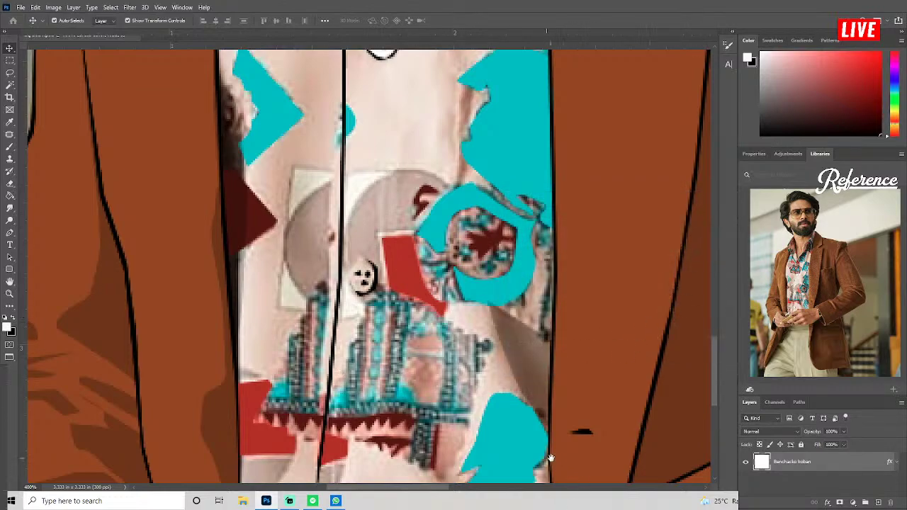
# Place the first Pen anchor on the shirt's right edge and move the view up the chest.
pyautogui.scroll(-3, 556, 462)
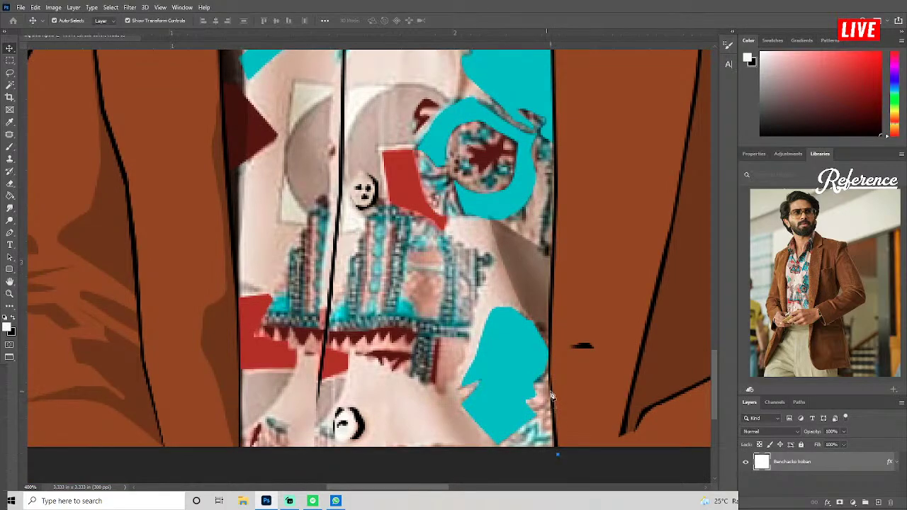
pyautogui.click(552, 383)
pyautogui.scroll(1, 556, 351)
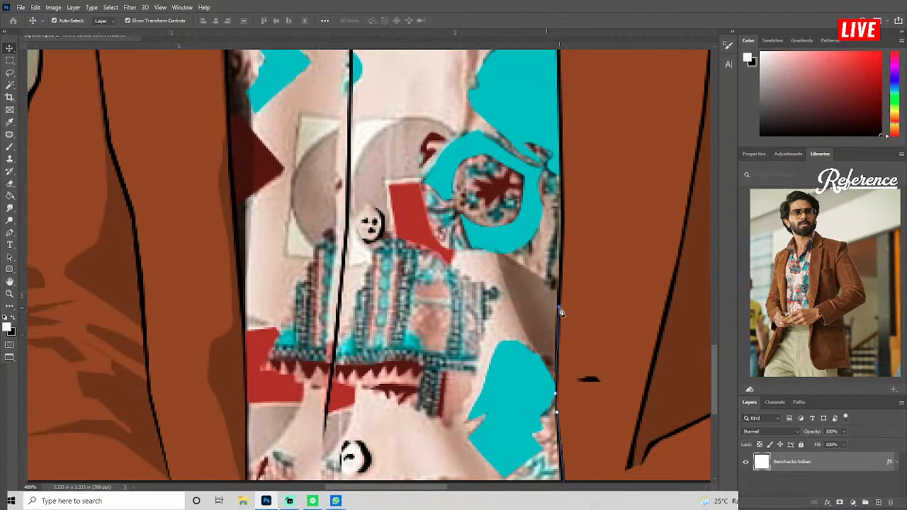
pyautogui.scroll(2, 567, 326)
pyautogui.scroll(2, 577, 333)
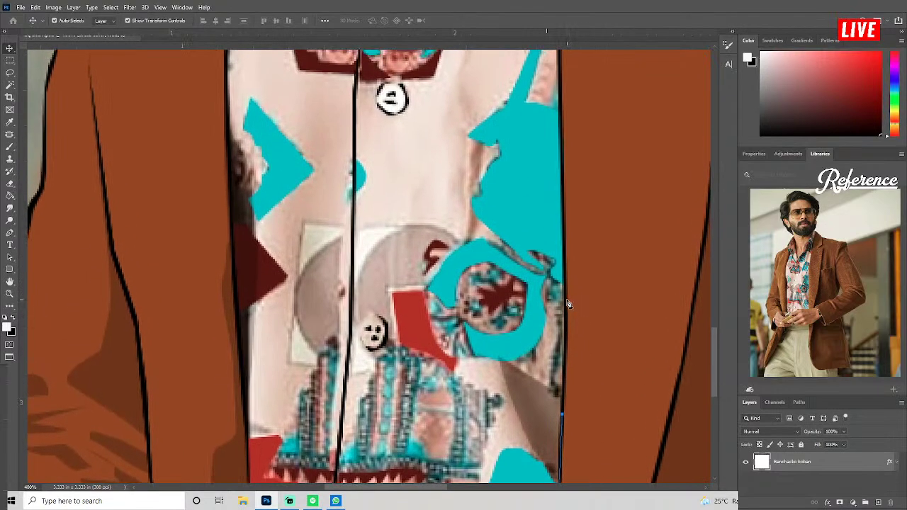
pyautogui.scroll(3, 570, 312)
pyautogui.scroll(1, 578, 326)
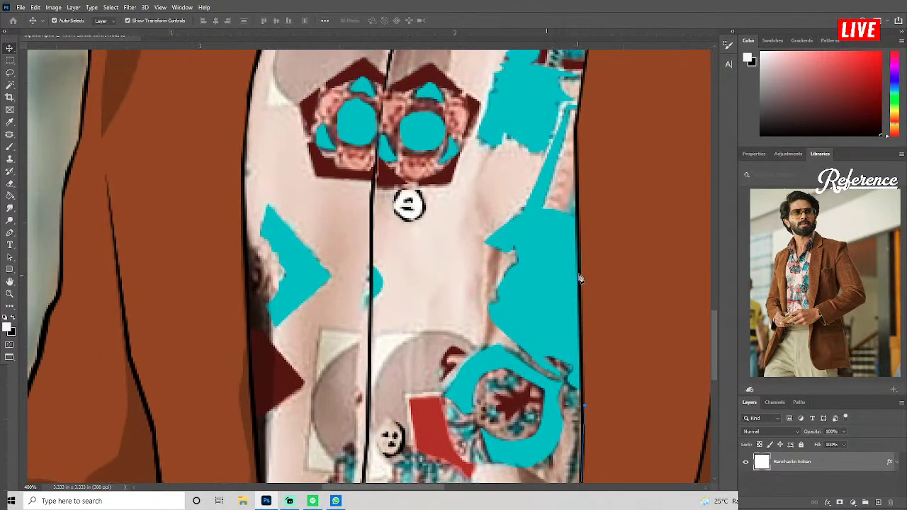
pyautogui.scroll(3, 580, 279)
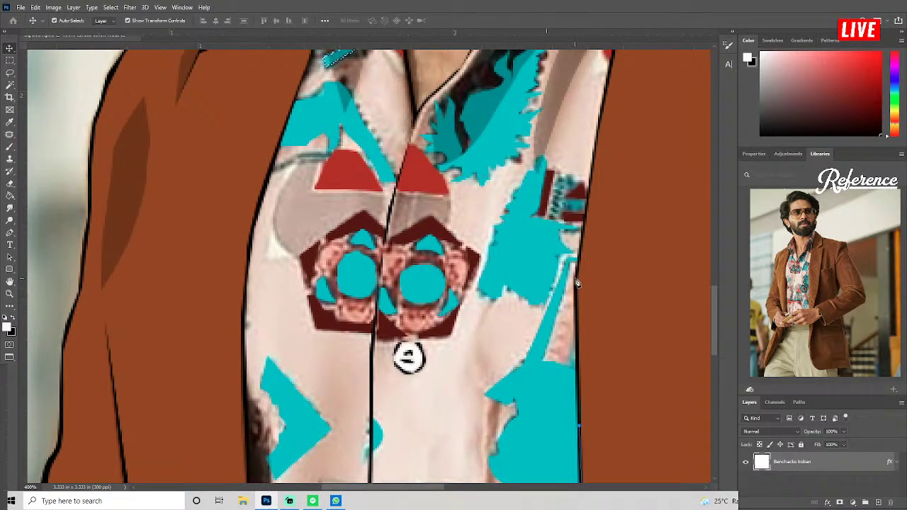
pyautogui.scroll(2, 577, 283)
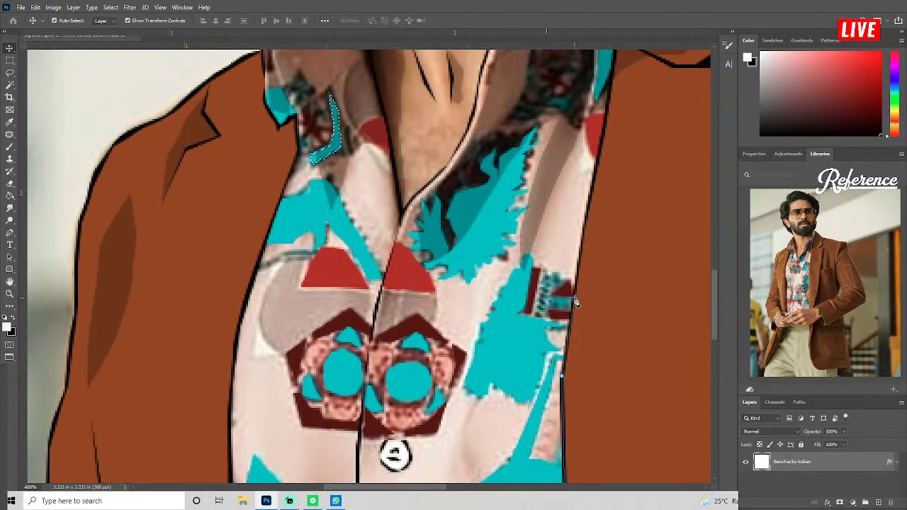
pyautogui.scroll(2, 576, 302)
pyautogui.scroll(1, 599, 294)
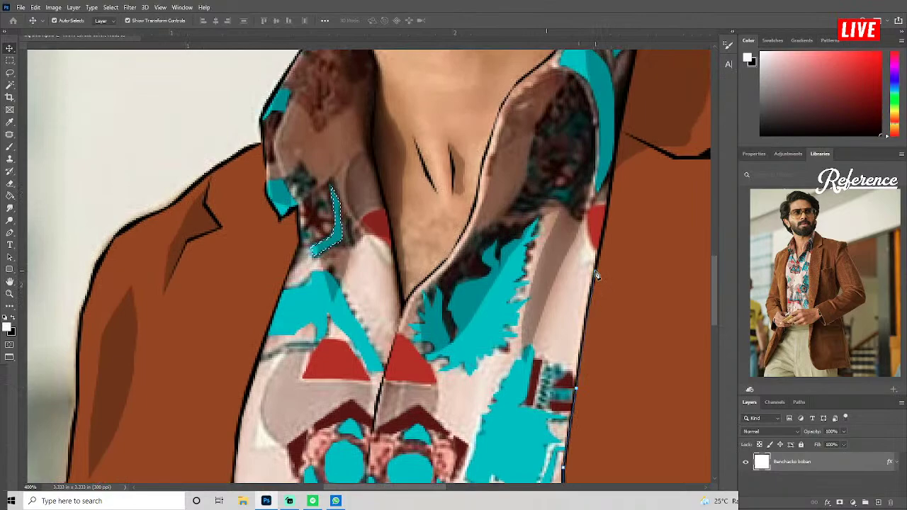
# Add Pen anchors up the right collar edge and across toward the neck.
pyautogui.click(583, 327)
pyautogui.scroll(3, 594, 291)
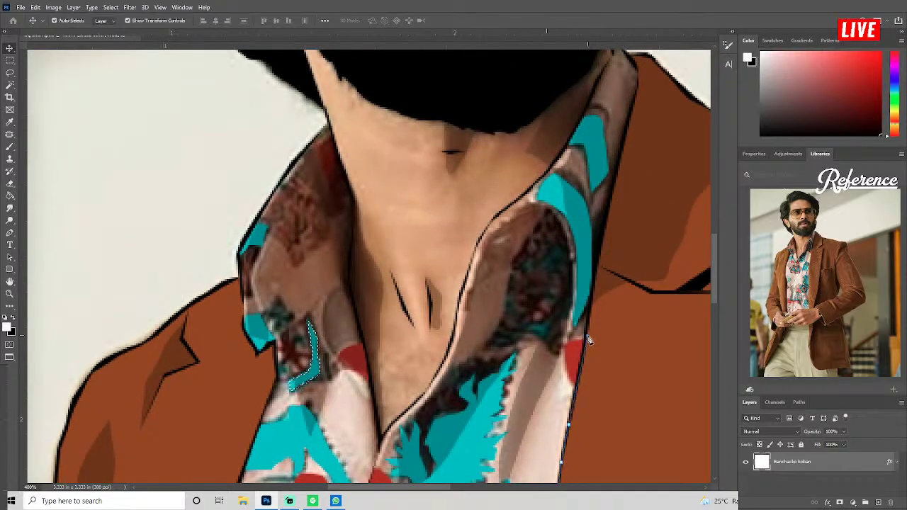
pyautogui.scroll(2, 579, 395)
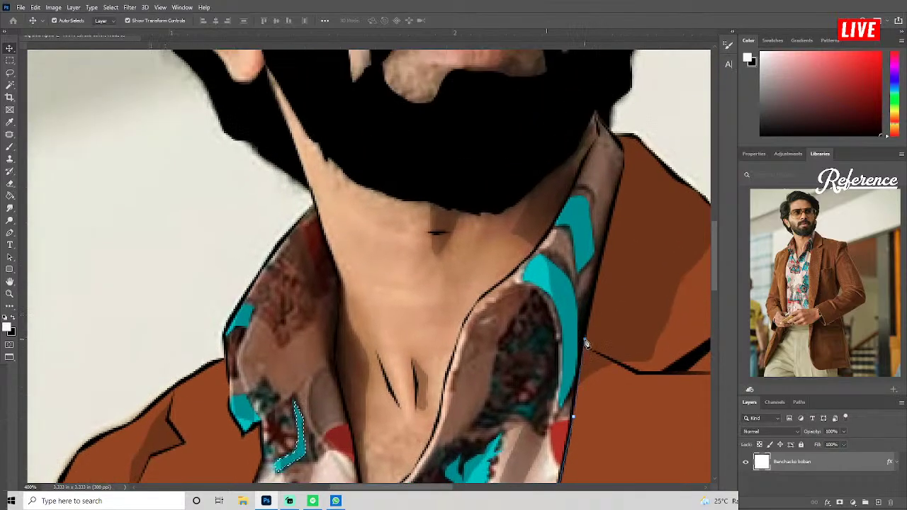
pyautogui.scroll(2, 579, 397)
pyautogui.click(578, 375)
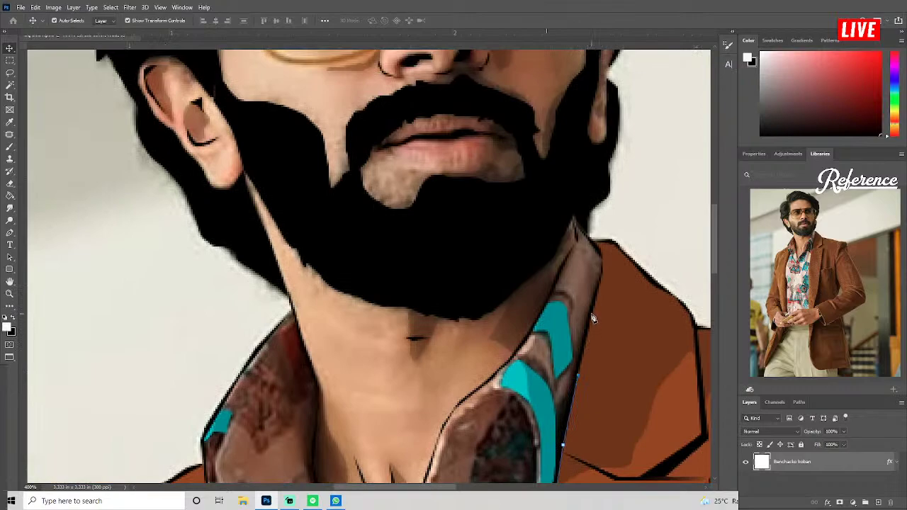
pyautogui.click(588, 309)
pyautogui.scroll(1, 600, 280)
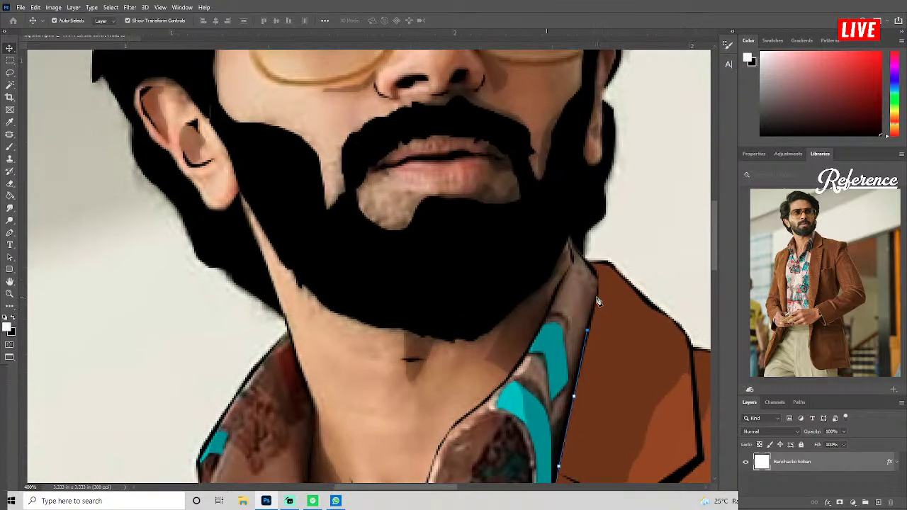
pyautogui.click(597, 296)
pyautogui.click(599, 285)
pyautogui.click(575, 251)
# Continue the path down the right collar edge to the base of the neckline.
pyautogui.scroll(-2, 565, 291)
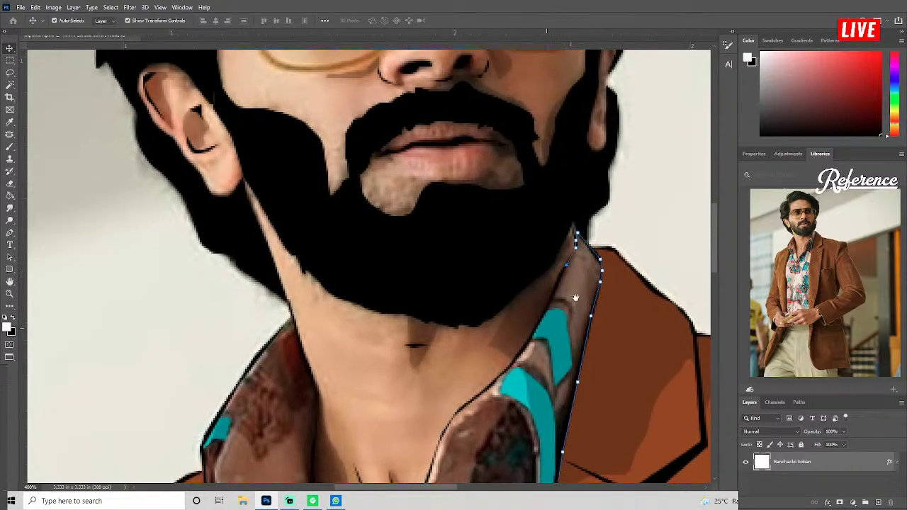
pyautogui.scroll(-1, 535, 311)
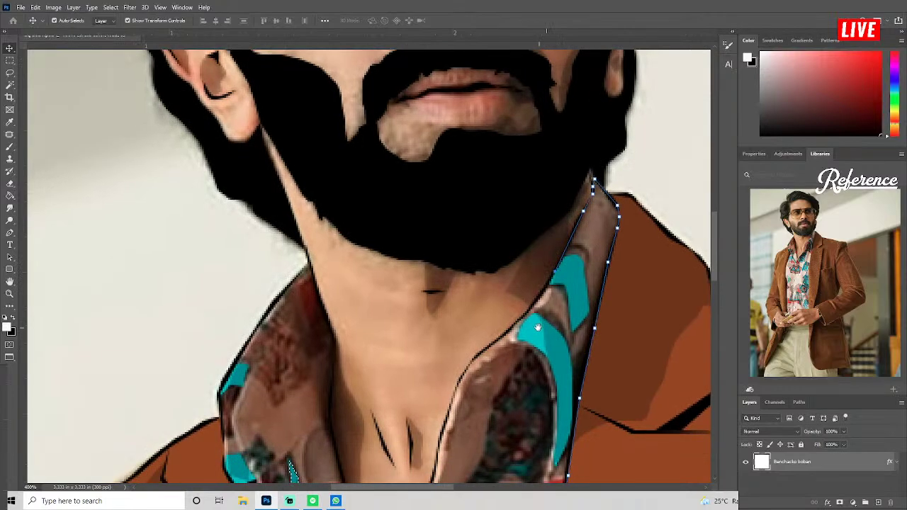
pyautogui.scroll(-1, 521, 322)
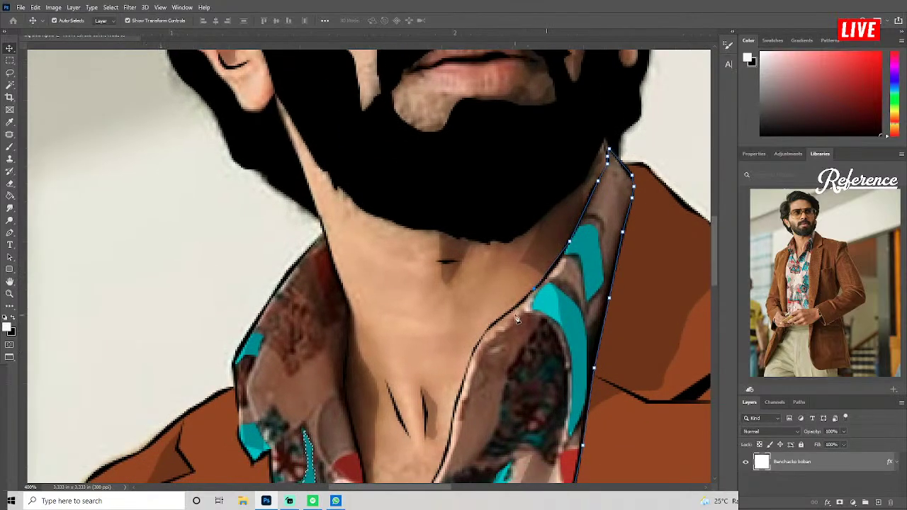
pyautogui.click(518, 311)
pyautogui.scroll(-2, 498, 325)
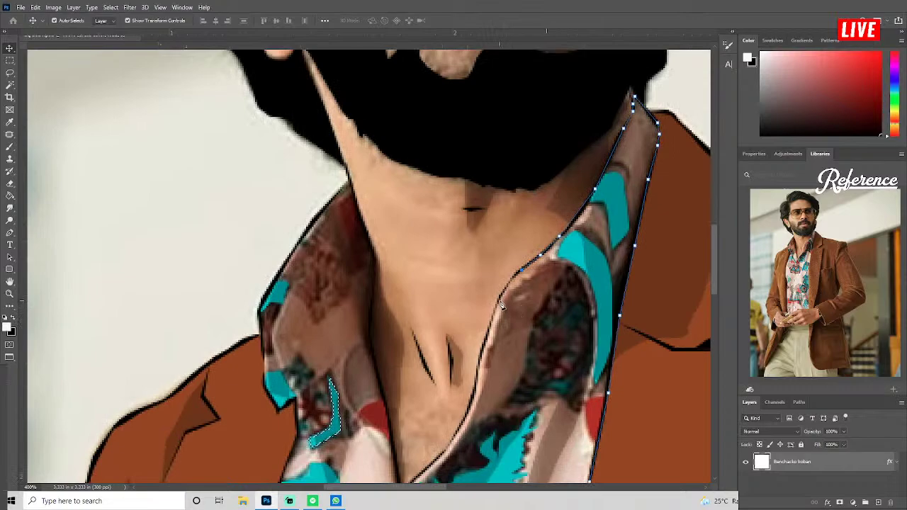
pyautogui.click(486, 342)
pyautogui.scroll(-2, 479, 386)
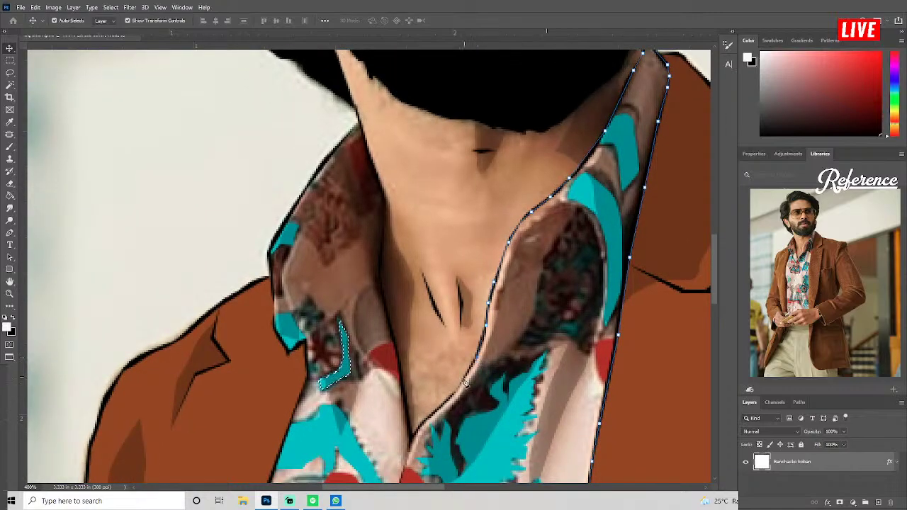
pyautogui.scroll(-1, 465, 383)
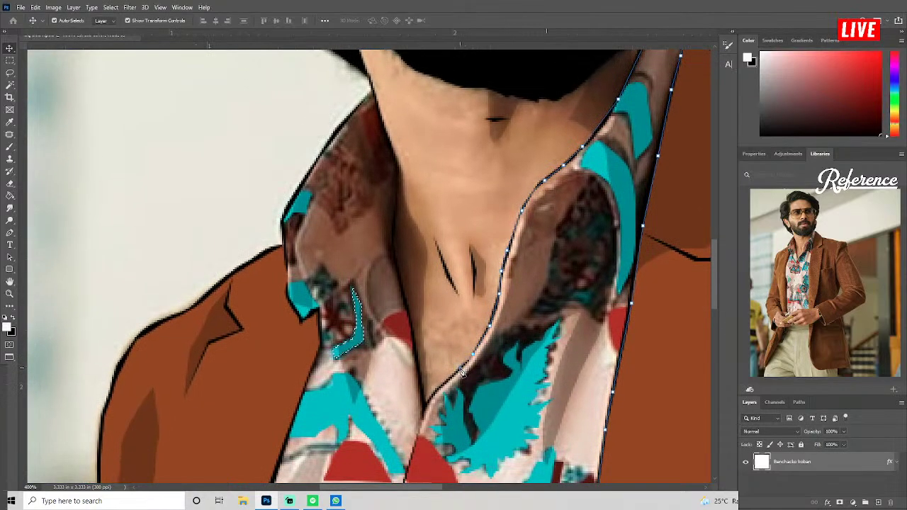
pyautogui.click(426, 408)
pyautogui.scroll(1, 418, 352)
pyautogui.click(408, 323)
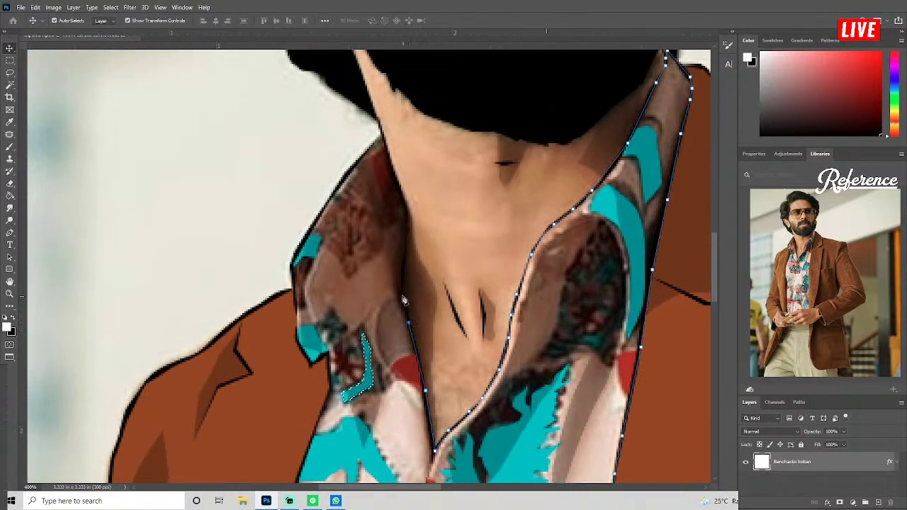
pyautogui.click(403, 286)
pyautogui.scroll(2, 405, 291)
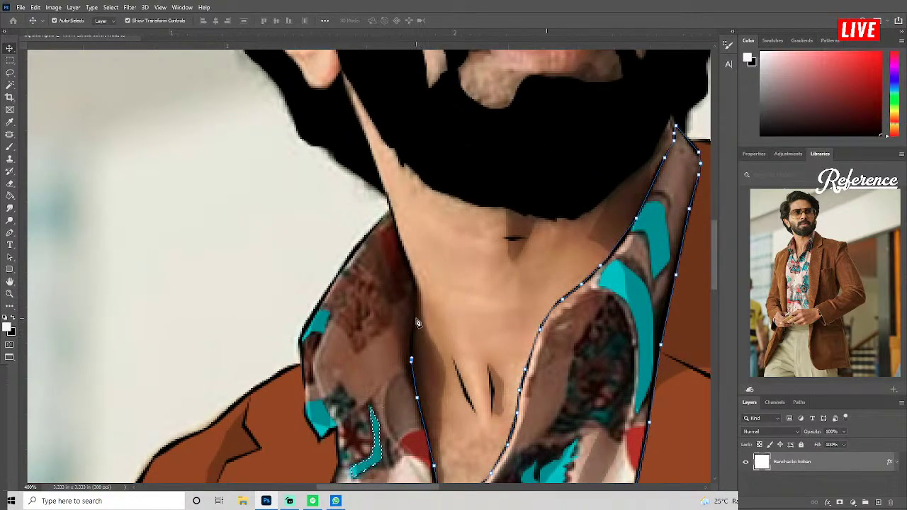
# Trace the path up and around the left collar outline to its cyan tip.
pyautogui.click(414, 314)
pyautogui.click(417, 290)
pyautogui.click(404, 254)
pyautogui.scroll(1, 425, 248)
pyautogui.hscroll(-2, 425, 248)
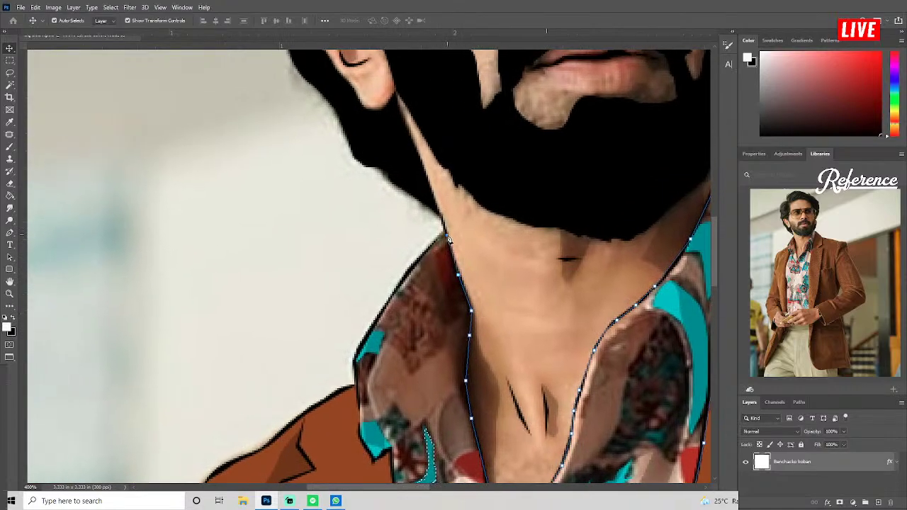
pyautogui.click(416, 261)
pyautogui.click(384, 312)
pyautogui.click(355, 376)
pyautogui.scroll(-2, 356, 380)
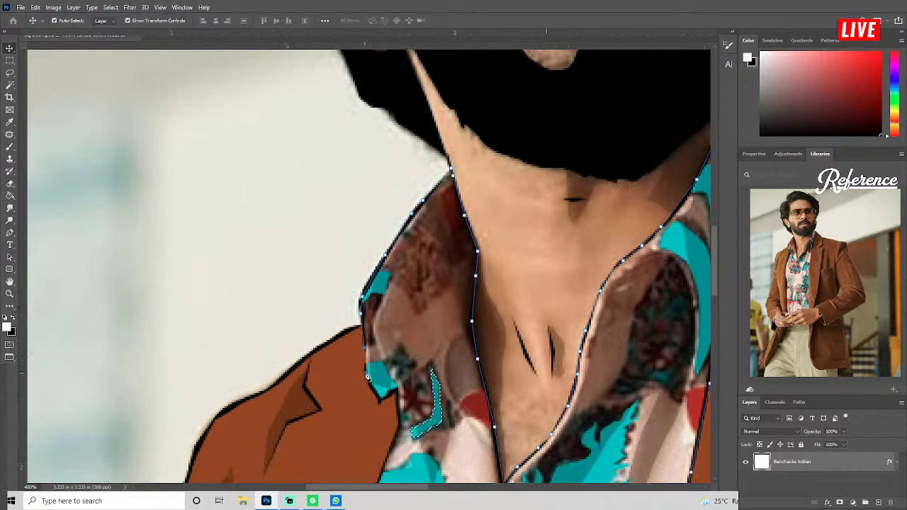
pyautogui.click(381, 395)
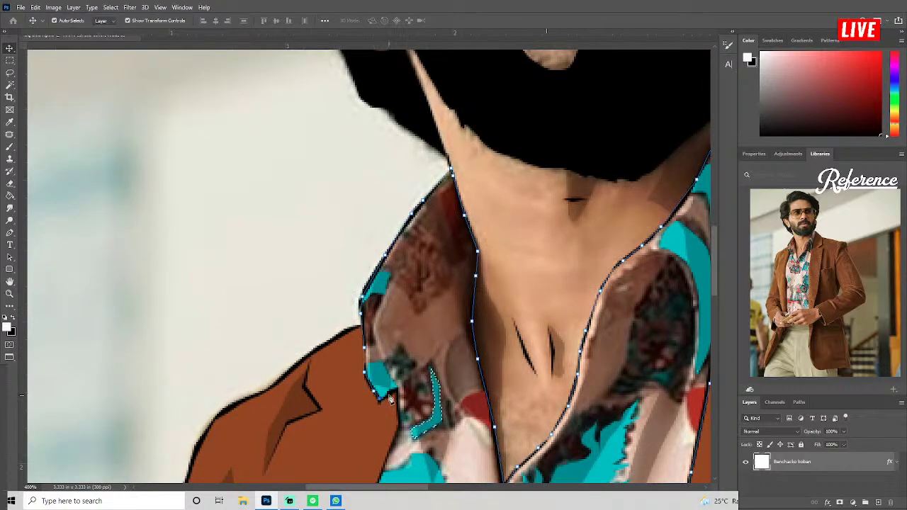
pyautogui.click(396, 391)
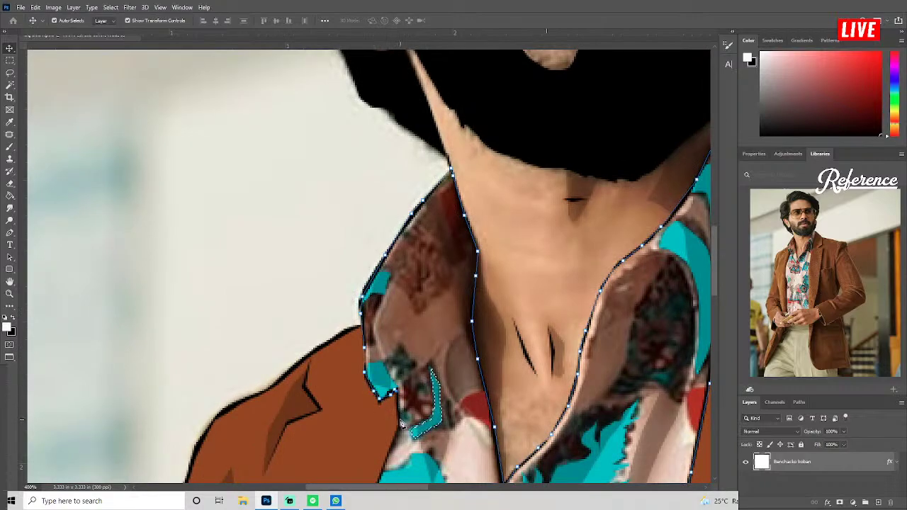
# Extend the path down the inner jacket edge, panning as the anchors descend.
pyautogui.moveTo(402, 424); pyautogui.dragTo(447, 258)
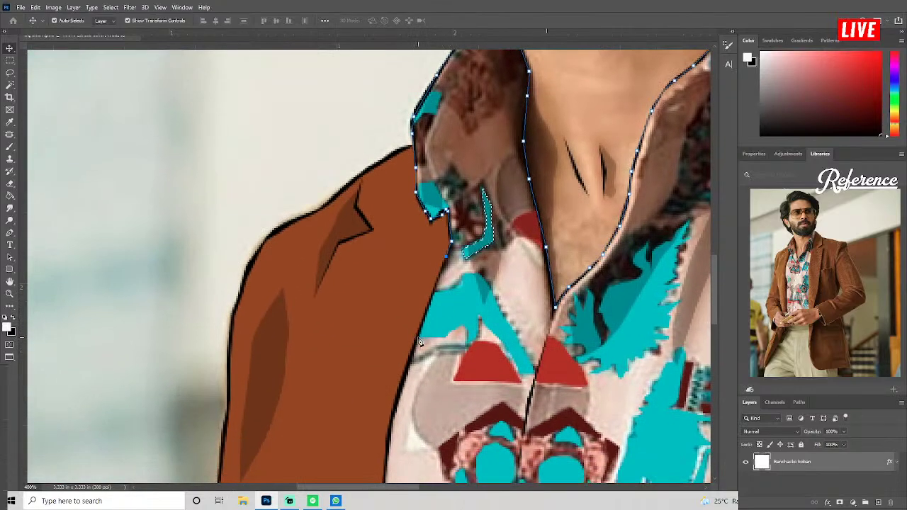
pyautogui.click(419, 340)
pyautogui.moveTo(419, 340); pyautogui.dragTo(445, 280)
pyautogui.click(421, 350)
pyautogui.moveTo(433, 357); pyautogui.dragTo(453, 257)
pyautogui.click(434, 299)
pyautogui.moveTo(436, 352); pyautogui.dragTo(476, 302)
pyautogui.click(441, 349)
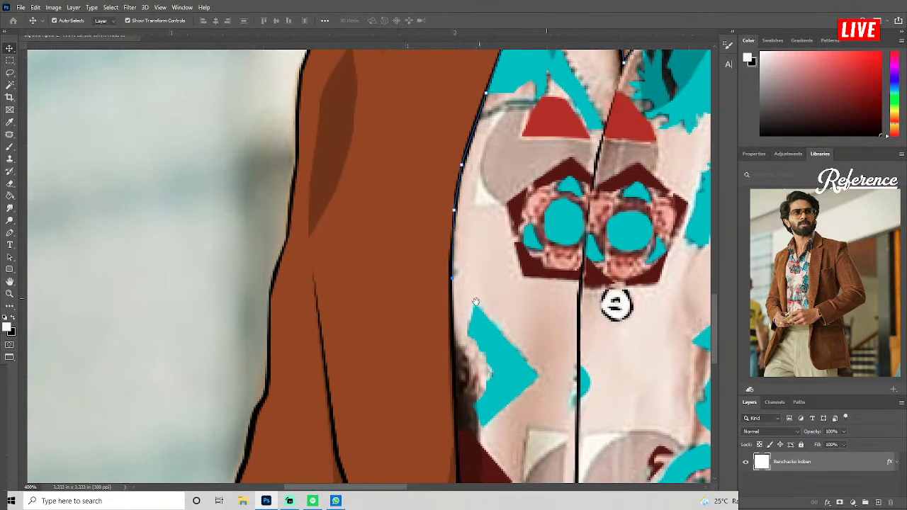
pyautogui.click(454, 350)
pyautogui.moveTo(472, 414); pyautogui.dragTo(482, 290)
pyautogui.click(467, 334)
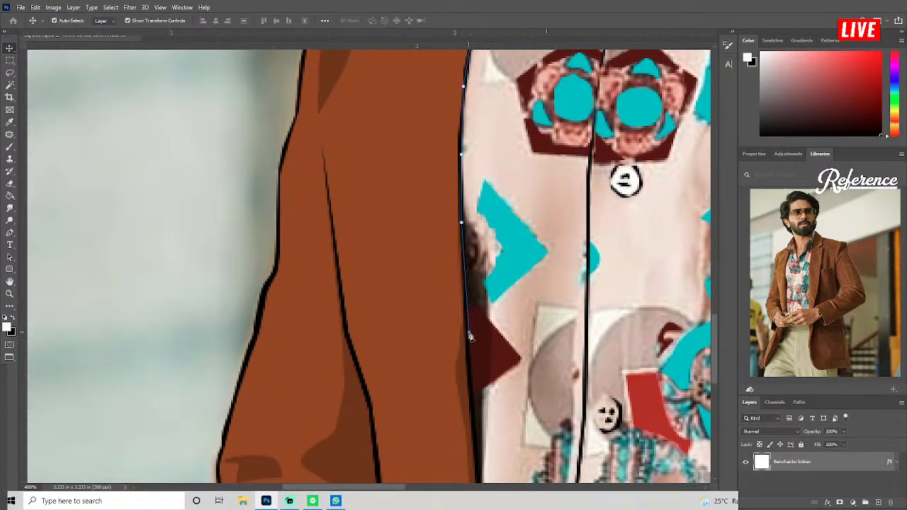
pyautogui.moveTo(481, 378); pyautogui.dragTo(507, 265)
pyautogui.click(500, 336)
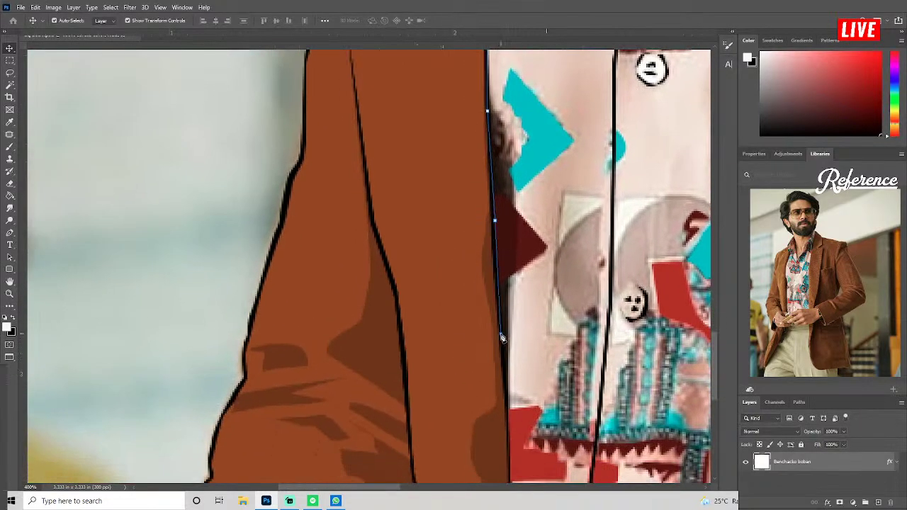
# Carry the path past the image's bottom edge and fit the whole image on screen.
pyautogui.moveTo(510, 431); pyautogui.dragTo(496, 291)
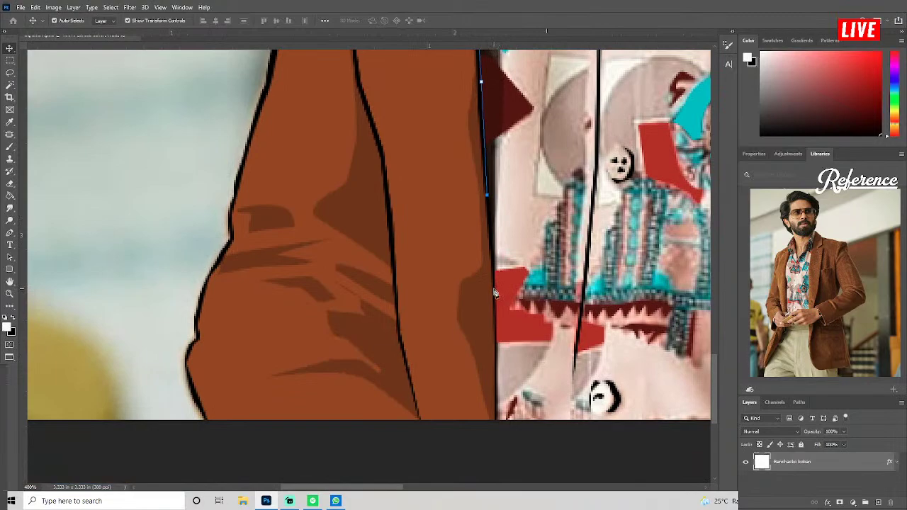
pyautogui.click(494, 289)
pyautogui.moveTo(508, 324); pyautogui.dragTo(509, 256)
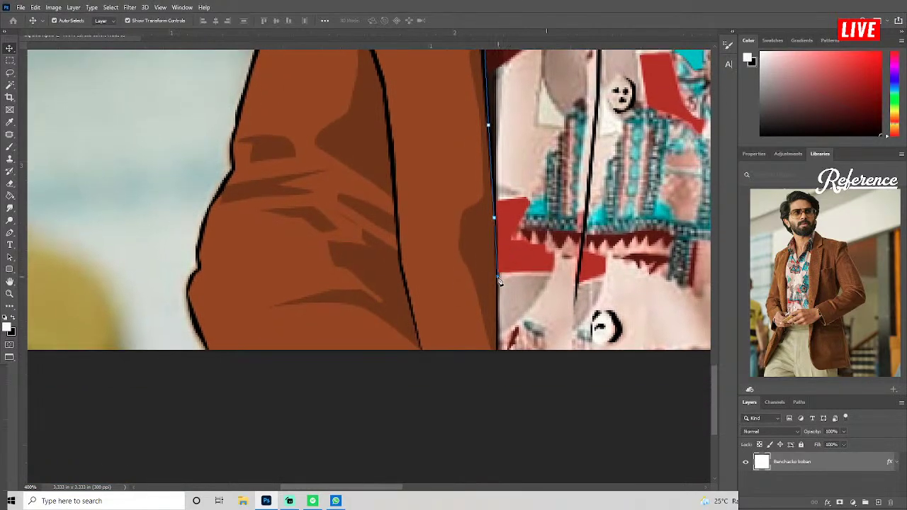
pyautogui.click(498, 278)
pyautogui.scroll(-2, 500, 312)
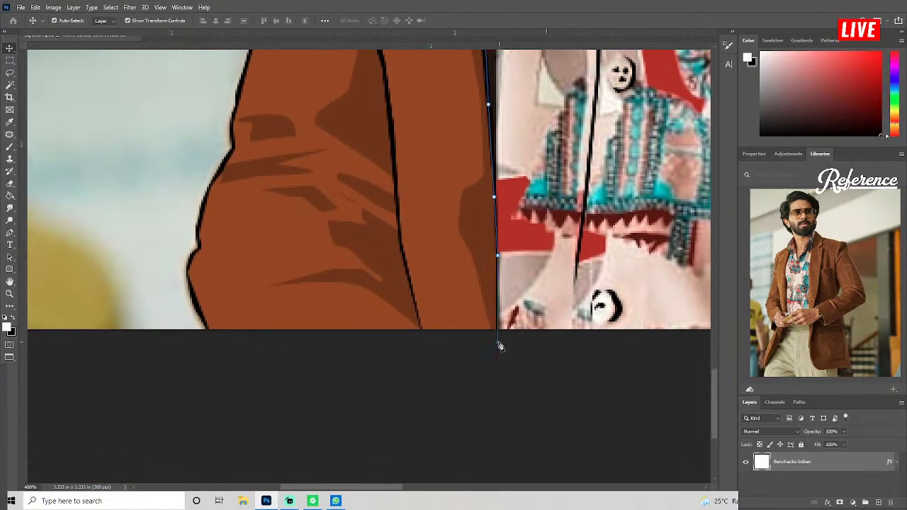
pyautogui.click(498, 344)
pyautogui.hotkey('ctrl', '0')
# Load the shirt path as a selection, delete its photo texture, hide the background photo, and deselect.
pyautogui.hotkey('ctrl', '1')
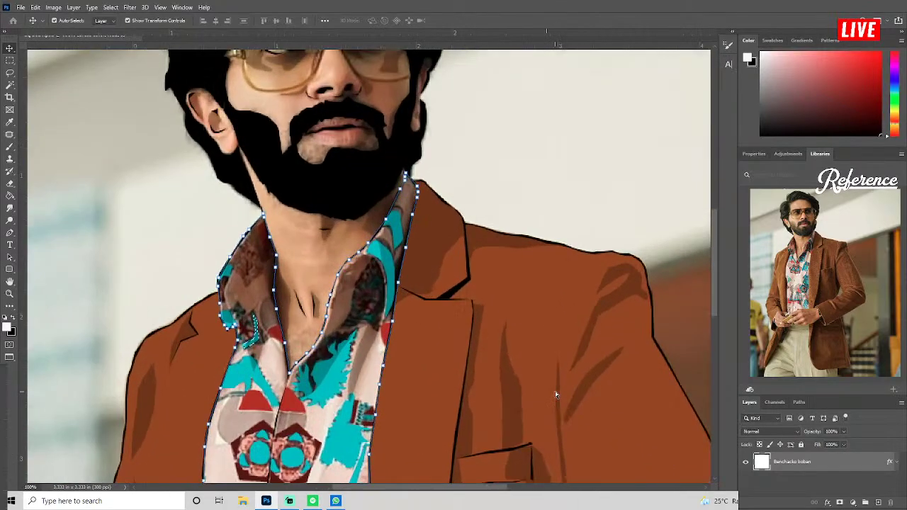
pyautogui.scroll(1, 557, 395)
pyautogui.scroll(-1, 503, 318)
pyautogui.scroll(3, 472, 225)
pyautogui.moveTo(472, 225); pyautogui.dragTo(626, 116)
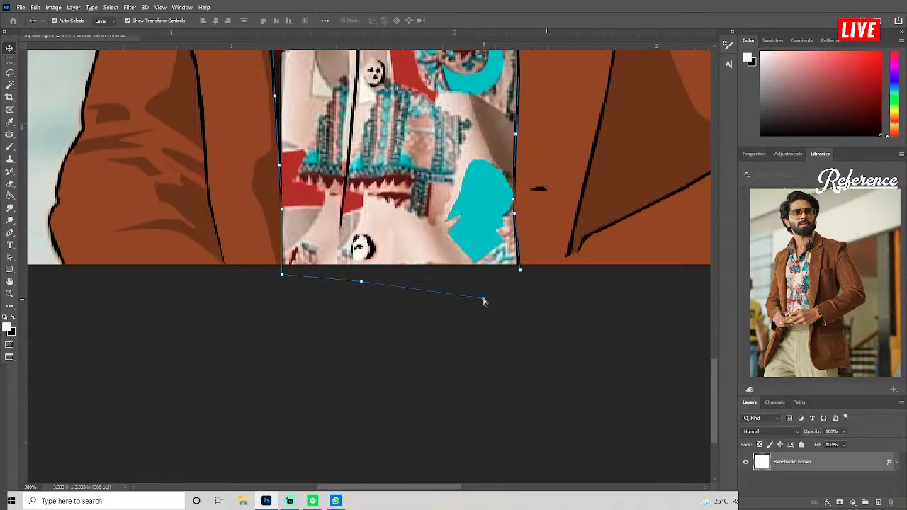
pyautogui.hotkey('ctrl', 'Return')
pyautogui.scroll(3, 483, 312)
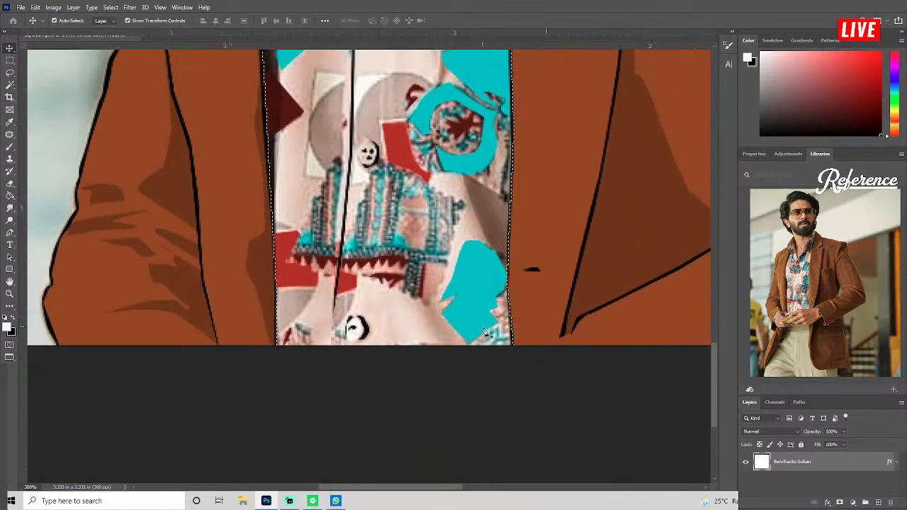
pyautogui.press('Delete')
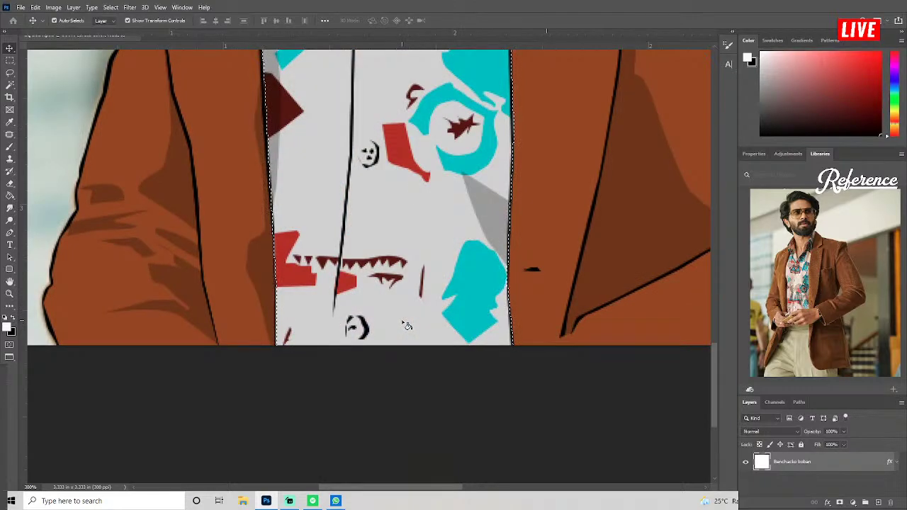
pyautogui.hotkey('ctrl', '0')
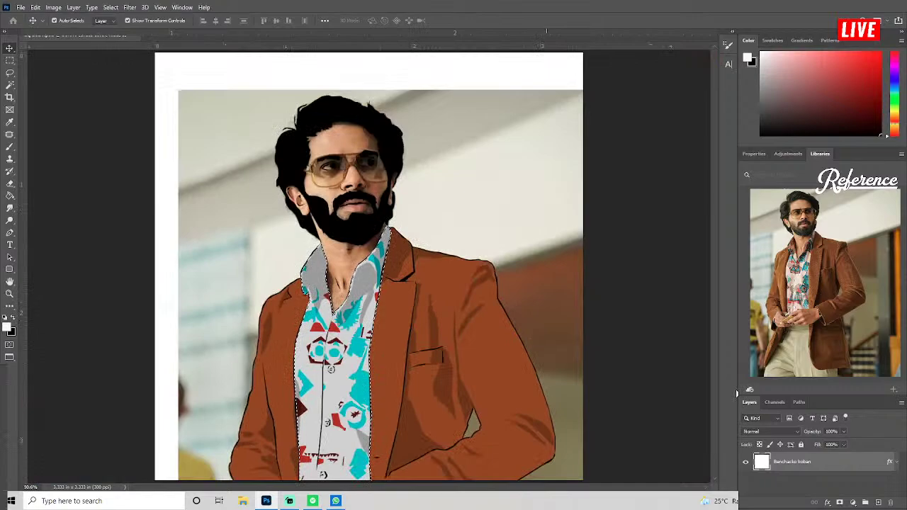
pyautogui.hotkey('ctrl', ',')
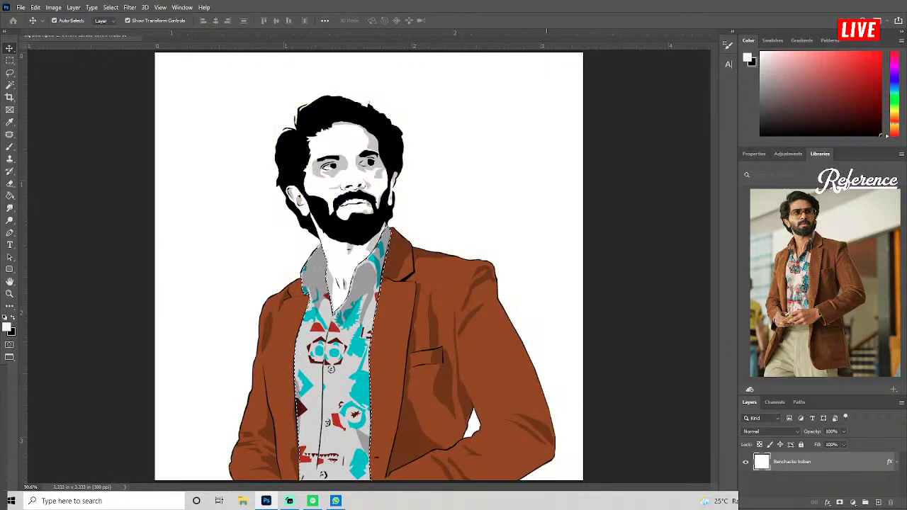
pyautogui.hotkey('ctrl', 'd')
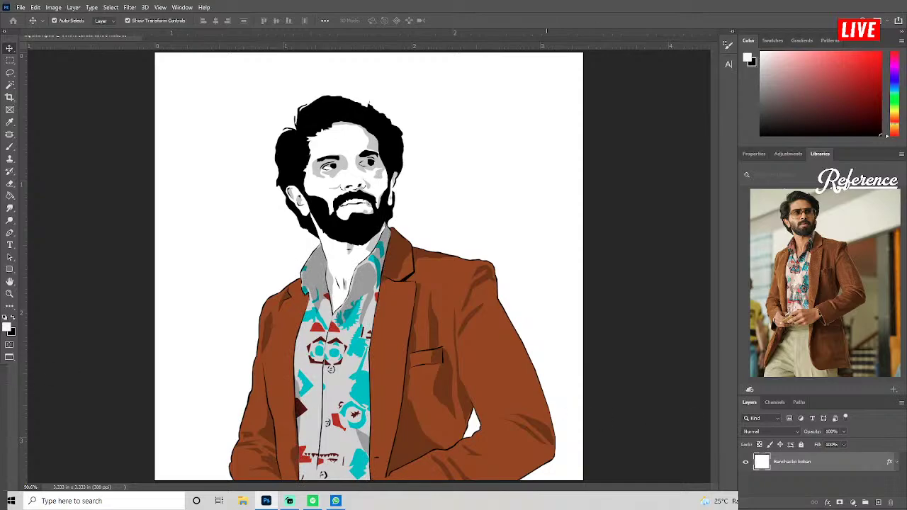
# Set the foreground colour to cream ffedd4.
pyautogui.click(749, 60)
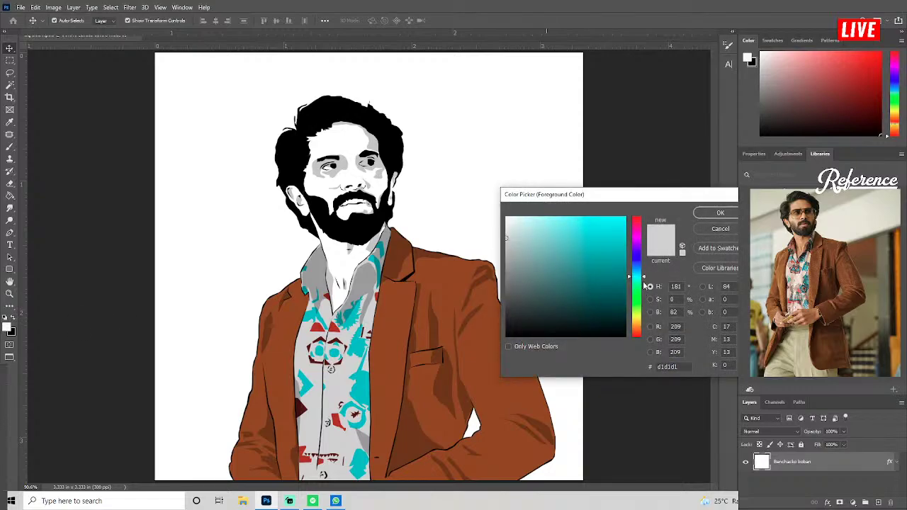
pyautogui.moveTo(645, 285); pyautogui.dragTo(646, 326)
pyautogui.click(526, 216)
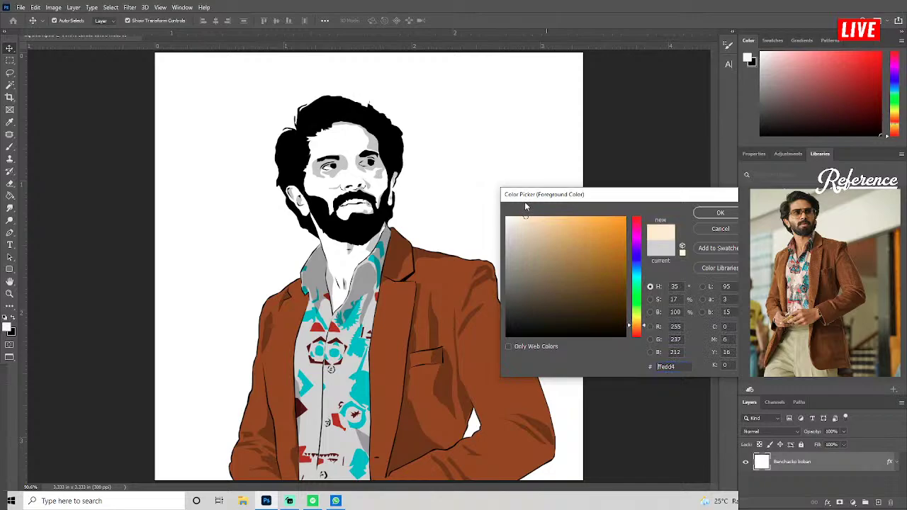
pyautogui.click(720, 212)
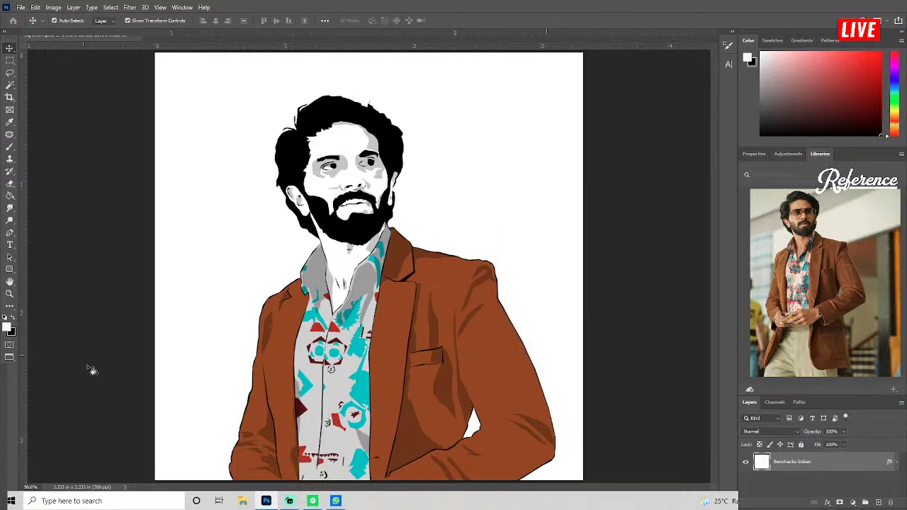
# Fill the grey shirt shapes with cream ffedd4, preserving transparency.
pyautogui.hotkey('alt', 'shift', 'BackSpace')
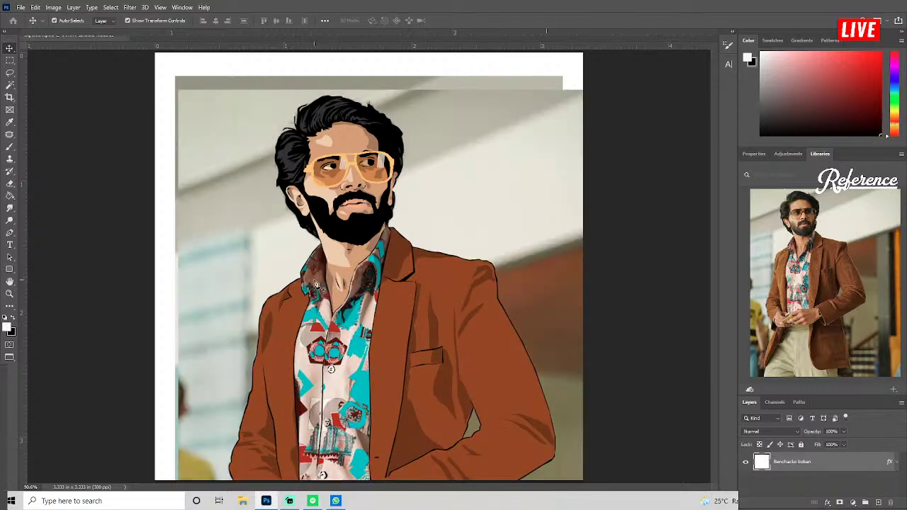
# Zoom on the collar and toggle layer visibility until the shirt's photo texture is hidden.
pyautogui.scroll(3, 315, 282)
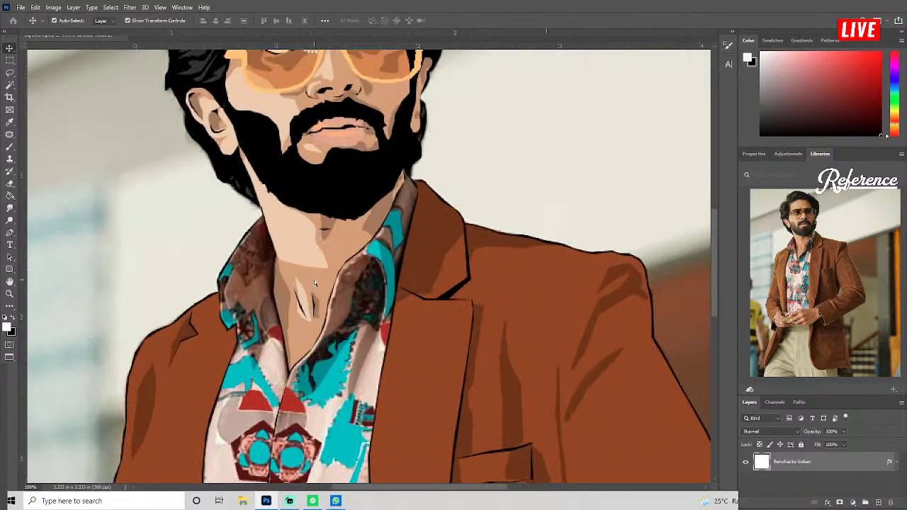
pyautogui.scroll(-2, 323, 291)
pyautogui.scroll(-2, 316, 305)
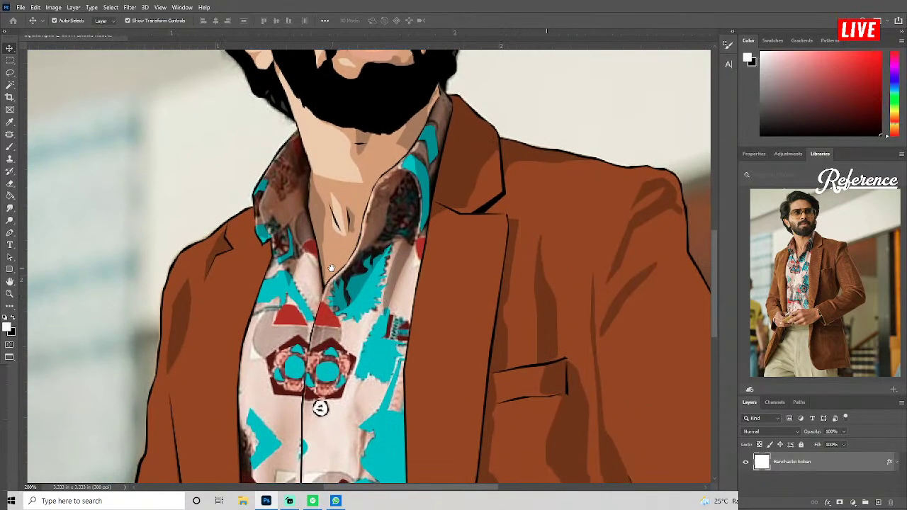
pyautogui.scroll(2, 312, 319)
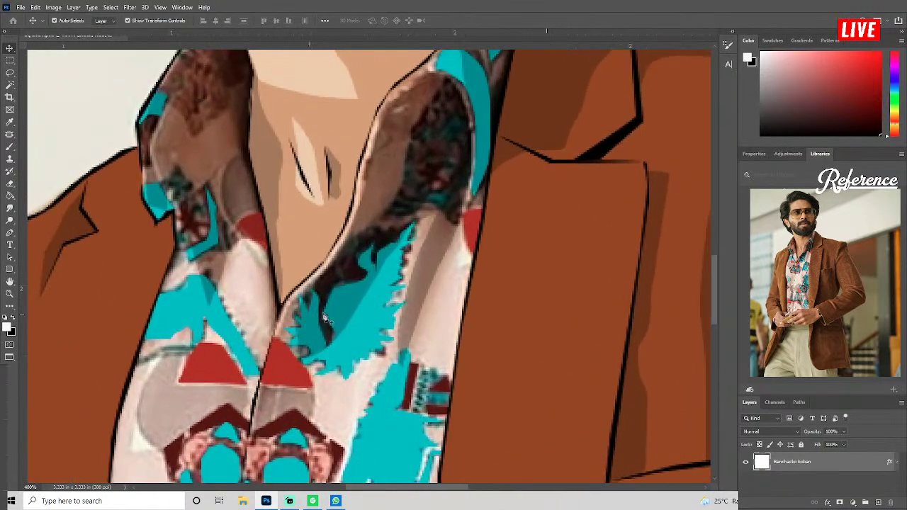
pyautogui.scroll(1, 368, 315)
pyautogui.scroll(-1, 373, 314)
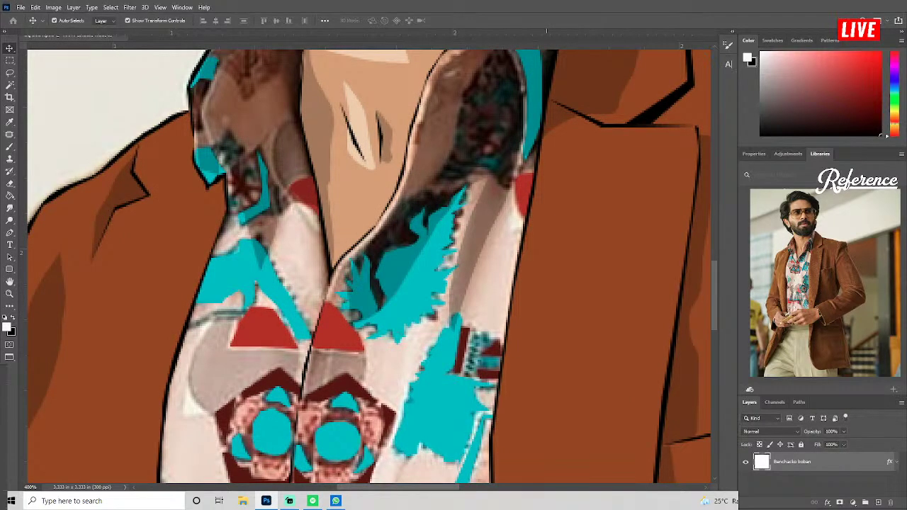
pyautogui.hotkey('ctrl', ',')
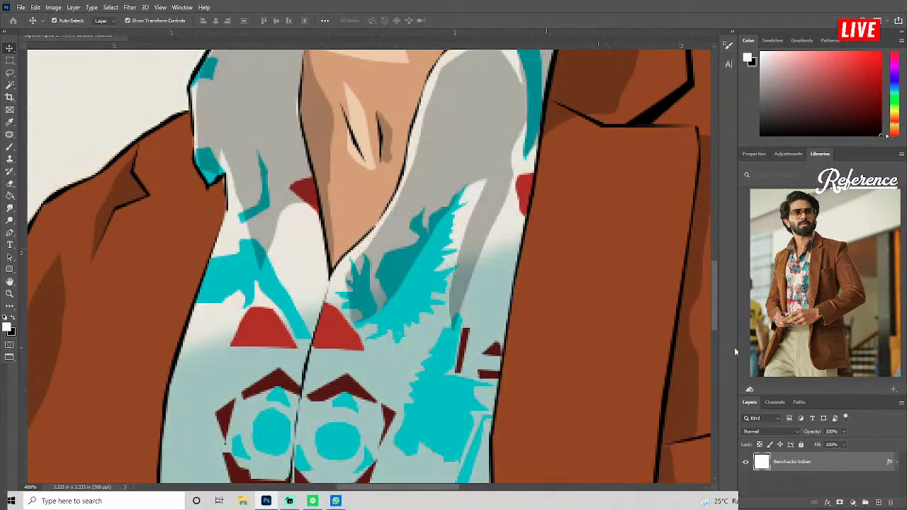
pyautogui.hotkey('ctrl', ',')
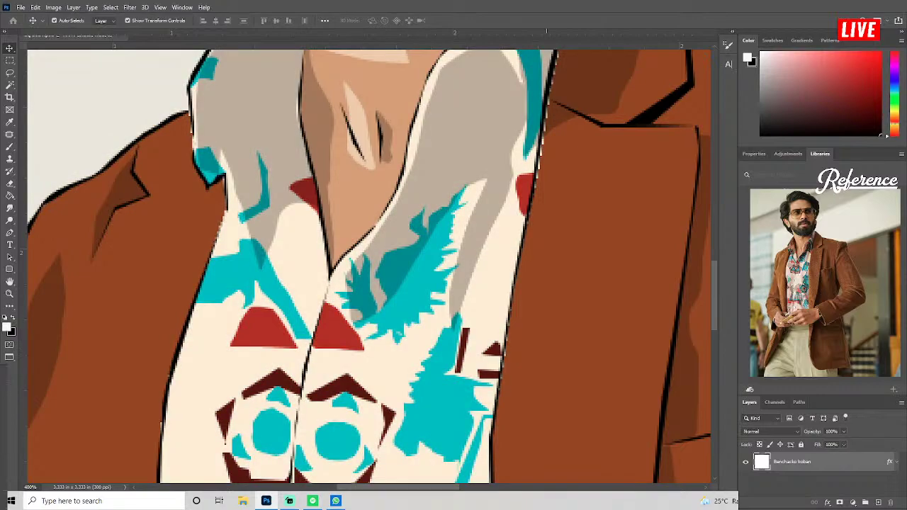
pyautogui.hotkey('ctrl', ',')
pyautogui.hotkey('ctrl', ',')
pyautogui.hotkey('ctrl', ',')
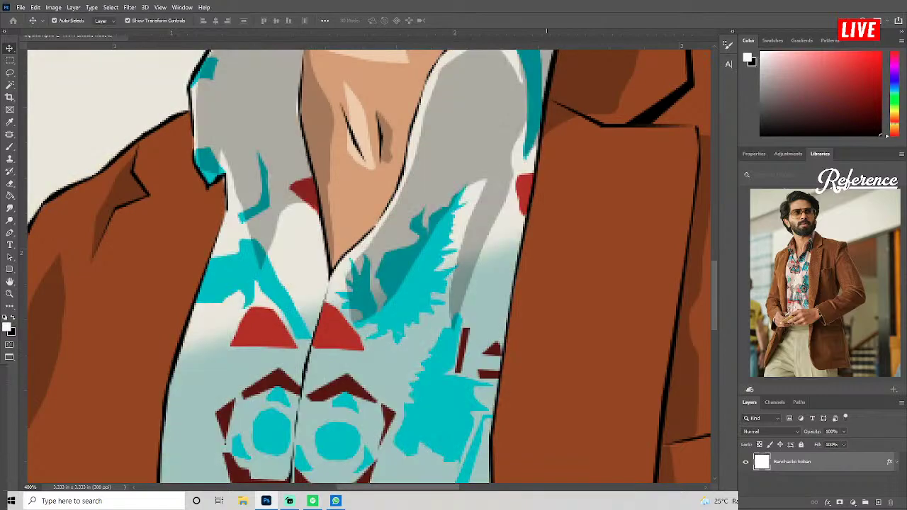
pyautogui.hotkey('ctrl', ',')
pyautogui.hotkey('ctrl', ',')
# Draw curved Pen anchors down the inner edge of the left collar.
pyautogui.moveTo(302, 263); pyautogui.dragTo(351, 329)
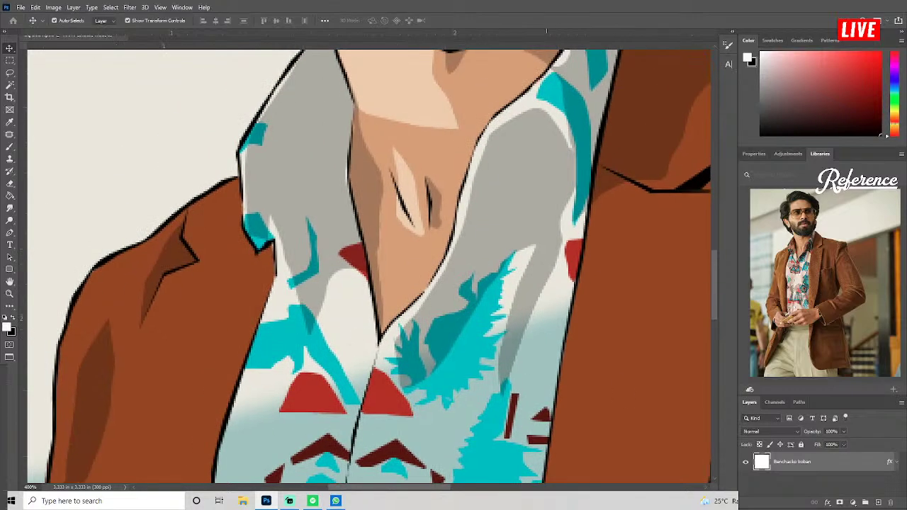
pyautogui.hotkey('ctrl', ',')
pyautogui.hotkey('ctrl', ',')
pyautogui.click(256, 162)
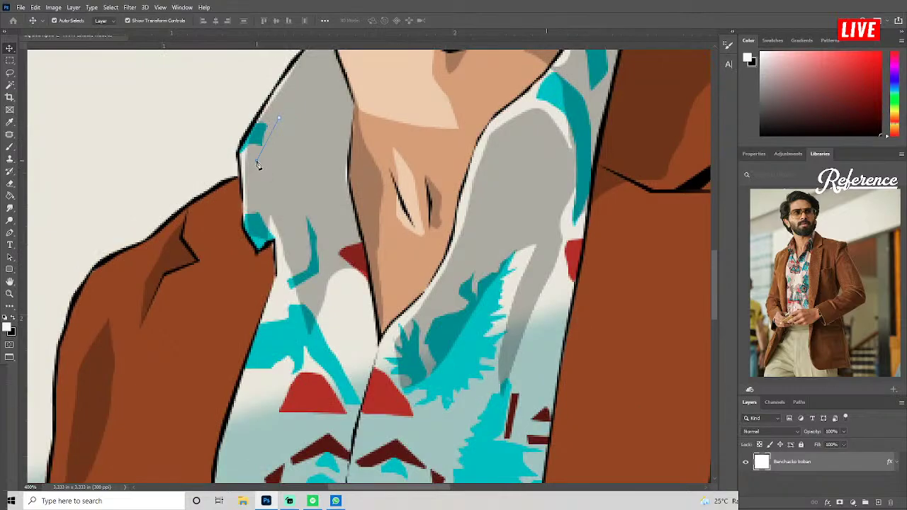
pyautogui.click(270, 215)
pyautogui.moveTo(303, 317); pyautogui.dragTo(298, 274)
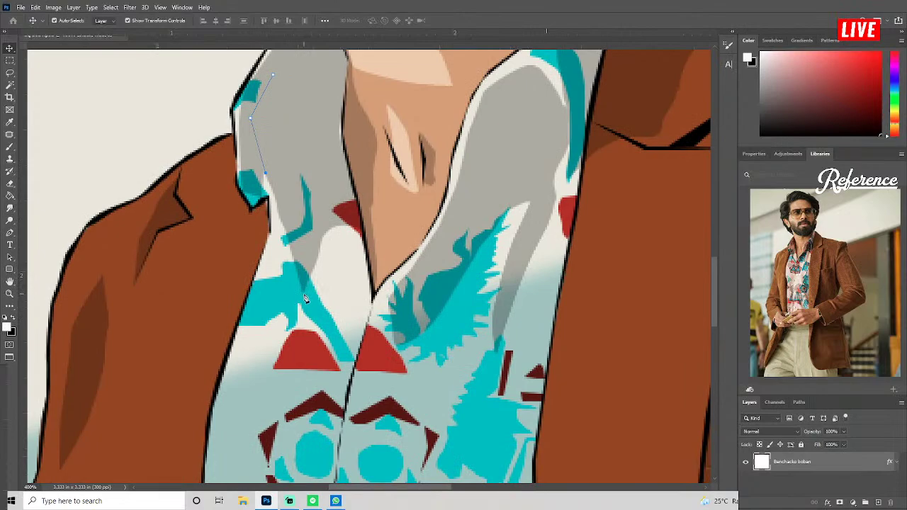
pyautogui.click(309, 290)
pyautogui.moveTo(309, 291); pyautogui.dragTo(312, 276)
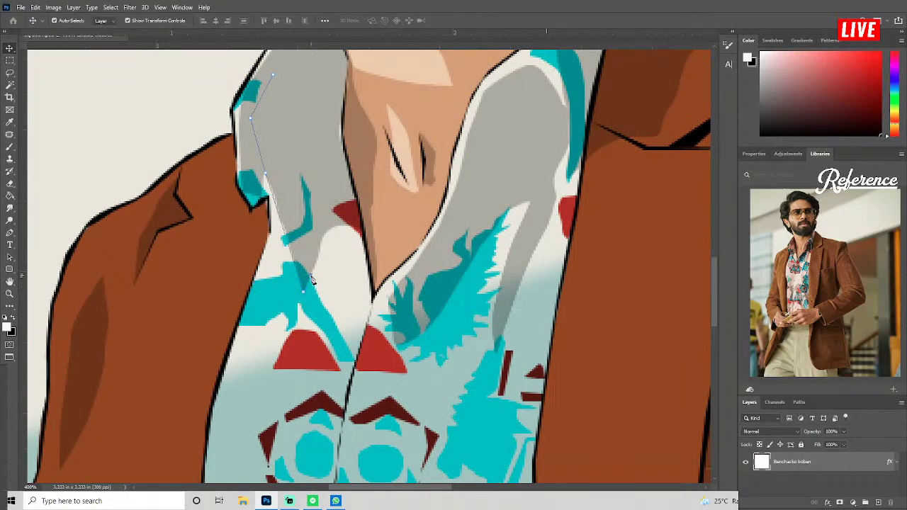
pyautogui.click(358, 365)
# Add the final collar segment, fix a curve handle, close the path and load it as a selection.
pyautogui.hotkey('ctrl', '+')
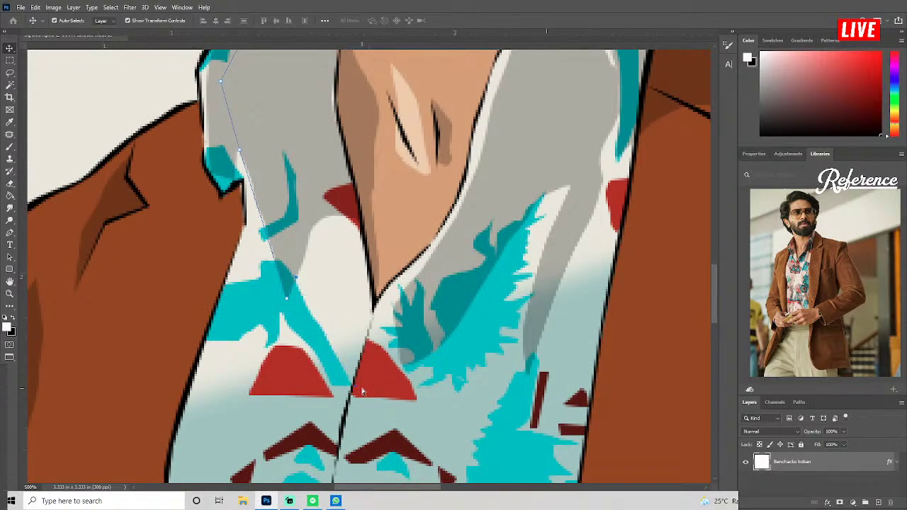
pyautogui.click(355, 387)
pyautogui.click(298, 285)
pyautogui.click(298, 287)
pyautogui.scroll(3, 271, 209)
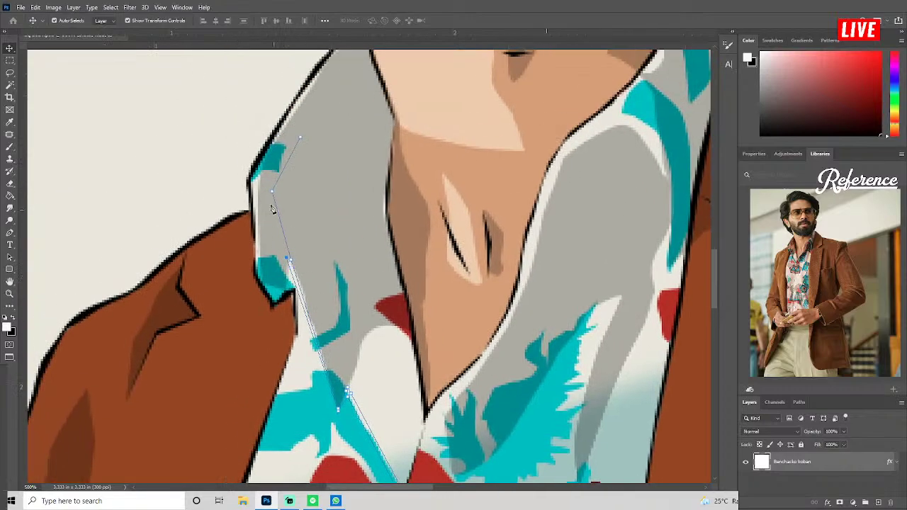
pyautogui.click(272, 205)
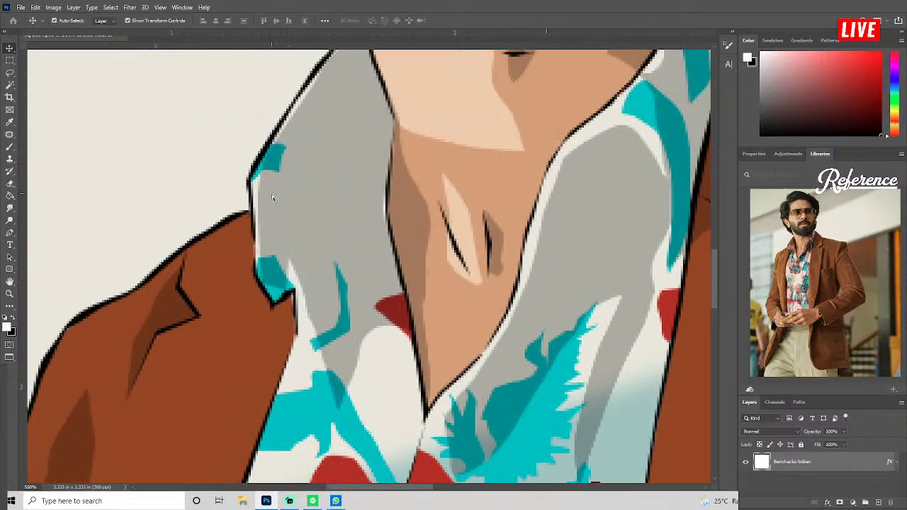
pyautogui.hotkey('ctrl', 'Return')
# Fill the left collar edge selection with black and zoom out to the full portrait.
pyautogui.click(8, 327)
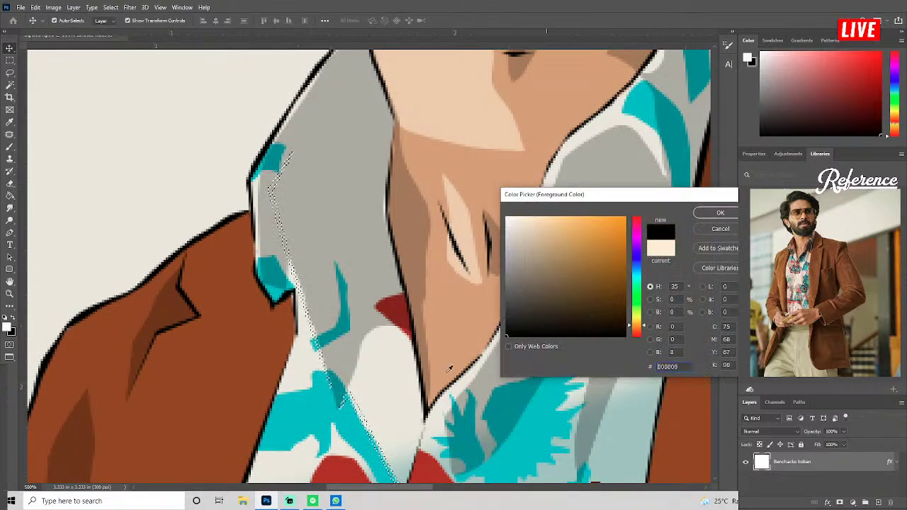
pyautogui.click(720, 213)
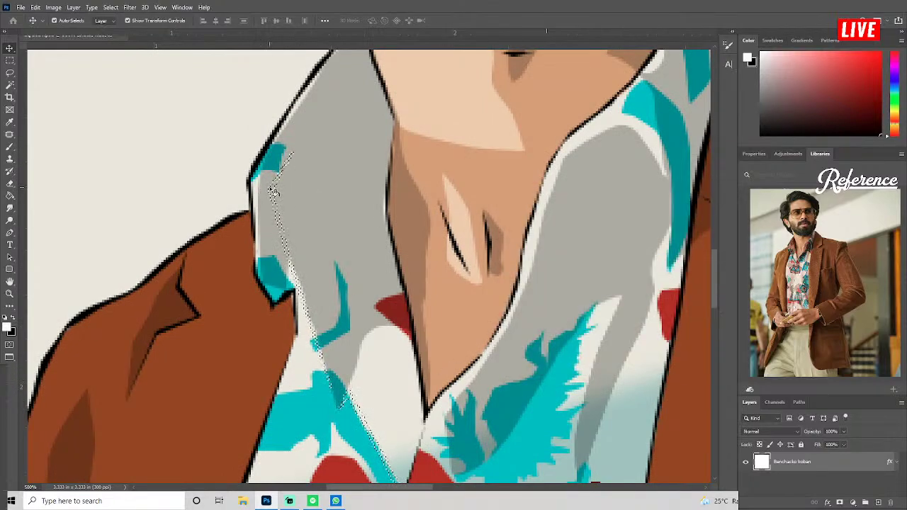
pyautogui.hotkey('alt', 'BackSpace')
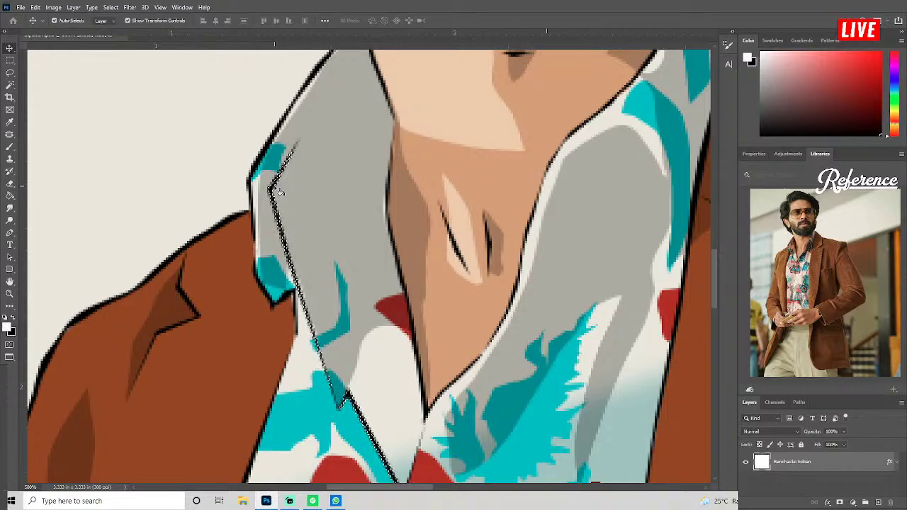
pyautogui.hotkey('ctrl', '0')
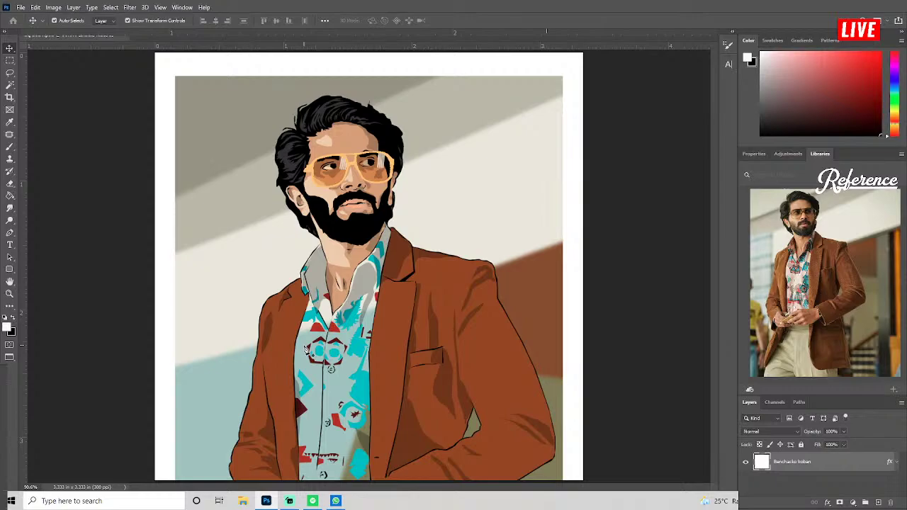
# Zoom in and place five Pen anchors along the right collar's inner edge toward the neckline.
pyautogui.scroll(1, 306, 349)
pyautogui.scroll(3, 306, 350)
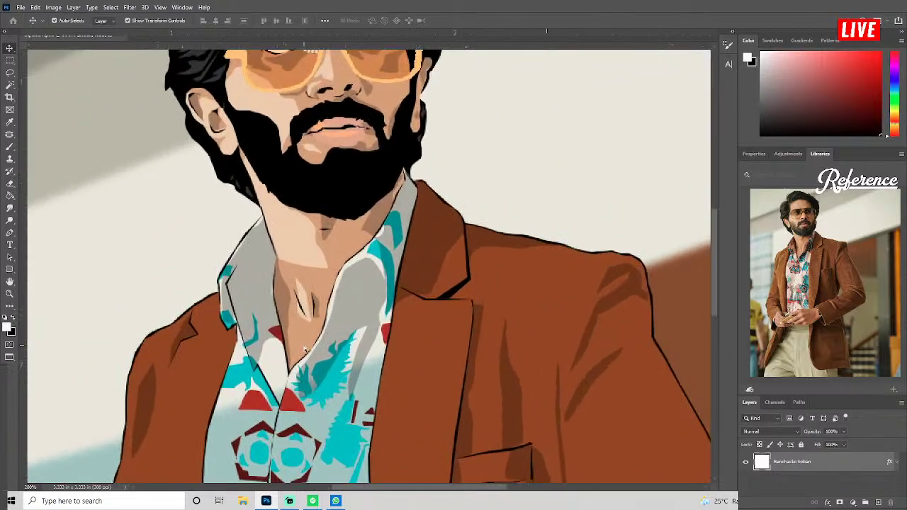
pyautogui.scroll(2, 306, 350)
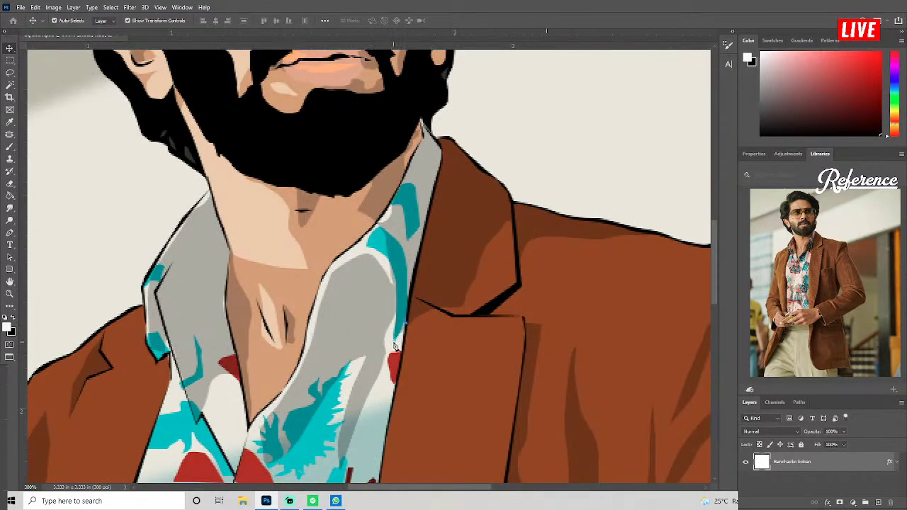
pyautogui.click(394, 294)
pyautogui.click(372, 255)
pyautogui.click(342, 265)
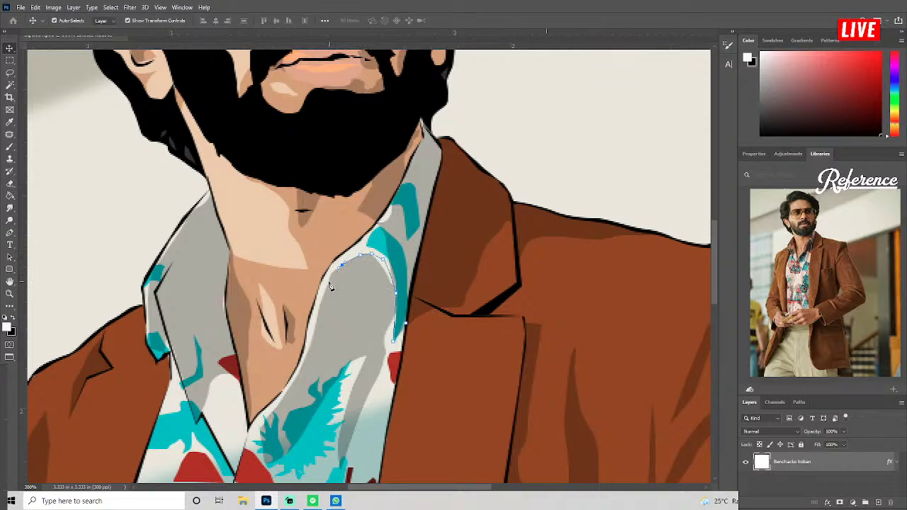
pyautogui.click(309, 342)
pyautogui.click(302, 363)
# Reshape the right collar path's lower end down the lapel, fill it dark, and zoom out.
pyautogui.hotkey('ctrl', 'Return')
pyautogui.hotkey('ctrl', 'z')
pyautogui.click(395, 334)
pyautogui.moveTo(399, 334); pyautogui.dragTo(396, 315)
pyautogui.click(392, 346)
pyautogui.hotkey('ctrl', 'Return')
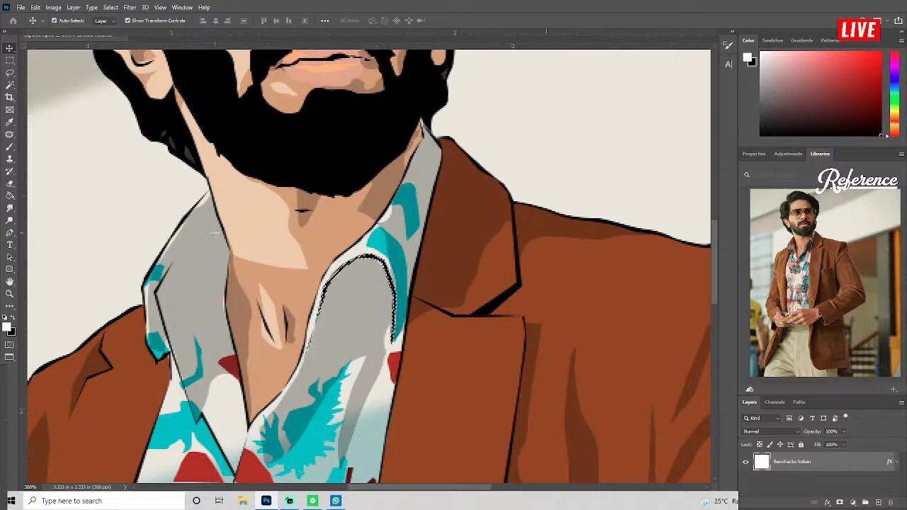
pyautogui.hotkey('ctrl', 'd')
pyautogui.hotkey('ctrl', '-')
pyautogui.hotkey('ctrl', '-')
pyautogui.hotkey('ctrl', '-')
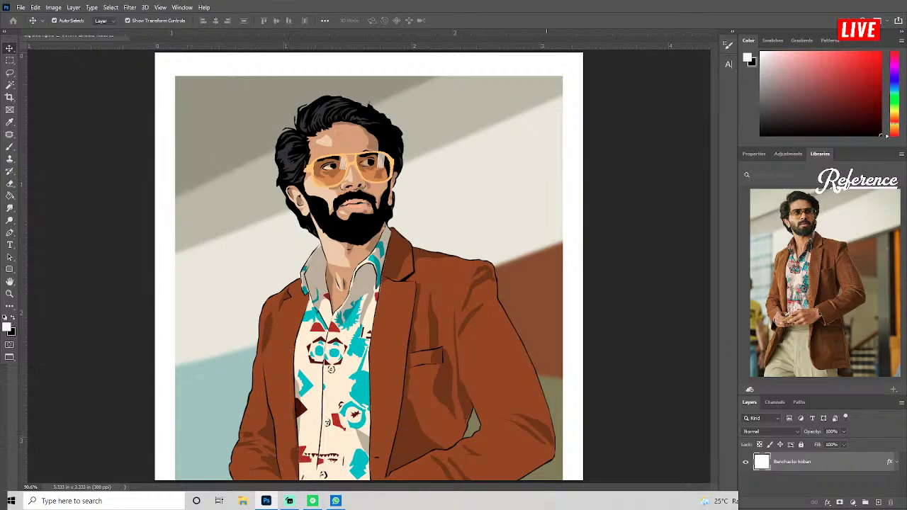
# Draw an elliptical selection at the background's left edge and fill the oval.
pyautogui.rightClick(10, 60)
pyautogui.click(32, 68)
pyautogui.moveTo(169, 128); pyautogui.dragTo(240, 229)
pyautogui.hotkey('alt', 'BackSpace')
pyautogui.hotkey('ctrl', 'd')
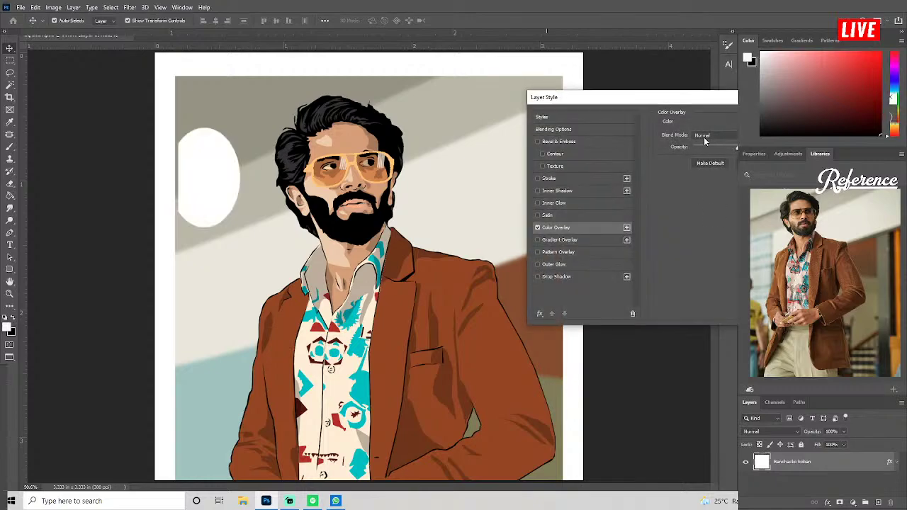
# Give the oval a Color Overlay layer style in pure red #ff0000.
pyautogui.click(706, 142)
pyautogui.moveTo(516, 258); pyautogui.dragTo(564, 297)
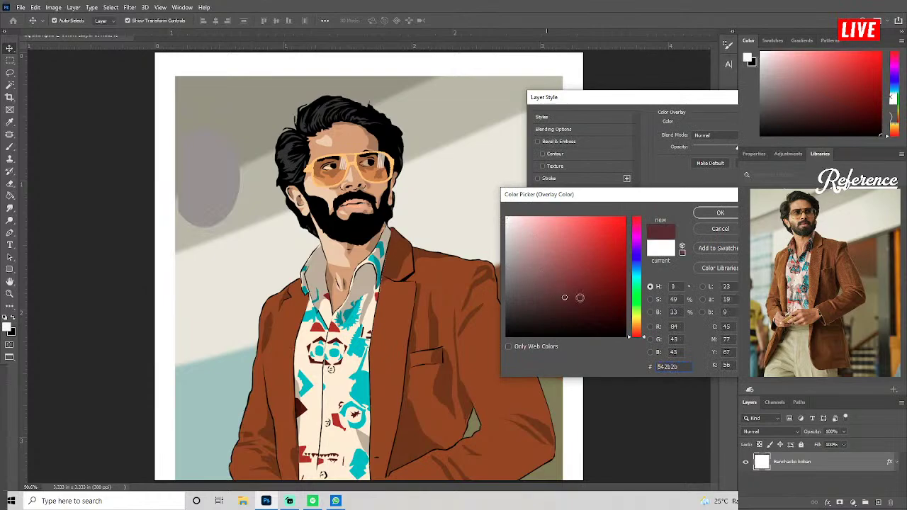
pyautogui.moveTo(644, 338)
pyautogui.mouseDown()
pyautogui.moveTo(644, 325)
pyautogui.moveTo(644, 338)
pyautogui.mouseUp()
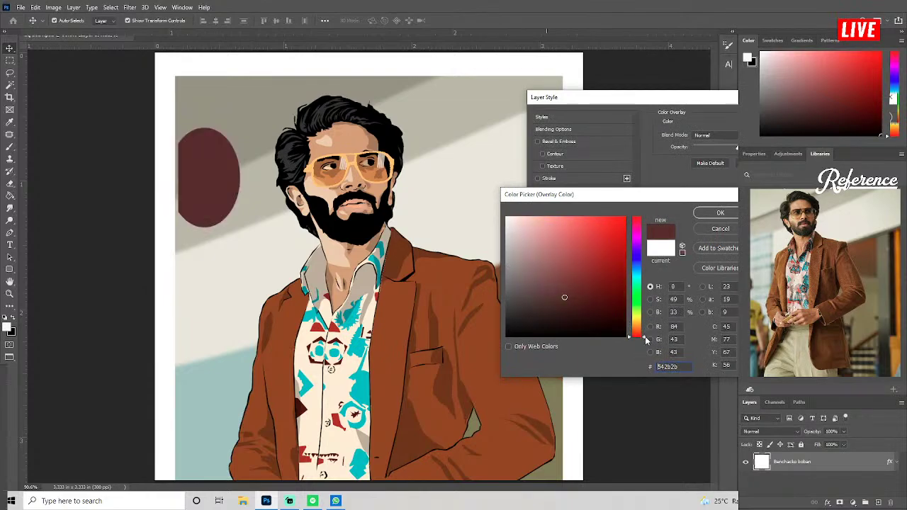
pyautogui.moveTo(564, 297); pyautogui.dragTo(683, 187)
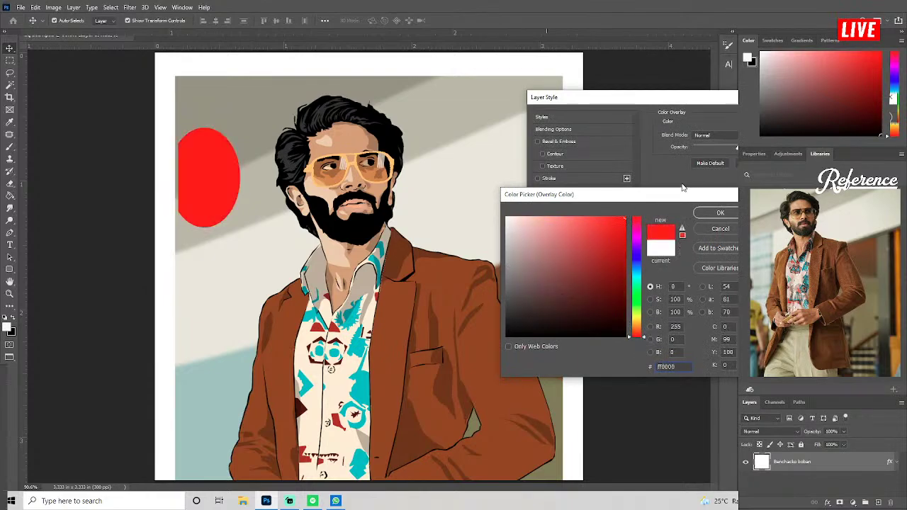
pyautogui.click(720, 212)
pyautogui.press('Return')
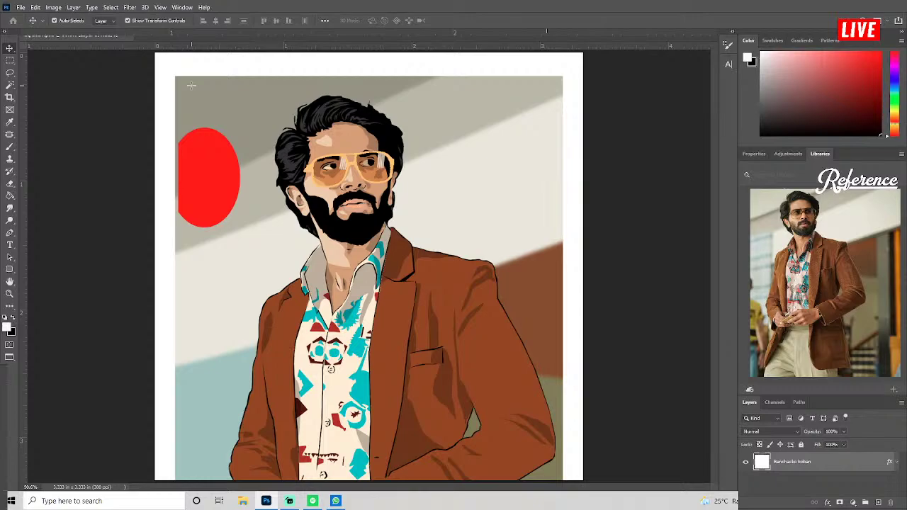
# Apply a 112-pixel Gaussian Blur to the red oval, turning it into a soft pink glow.
pyautogui.click(130, 7)
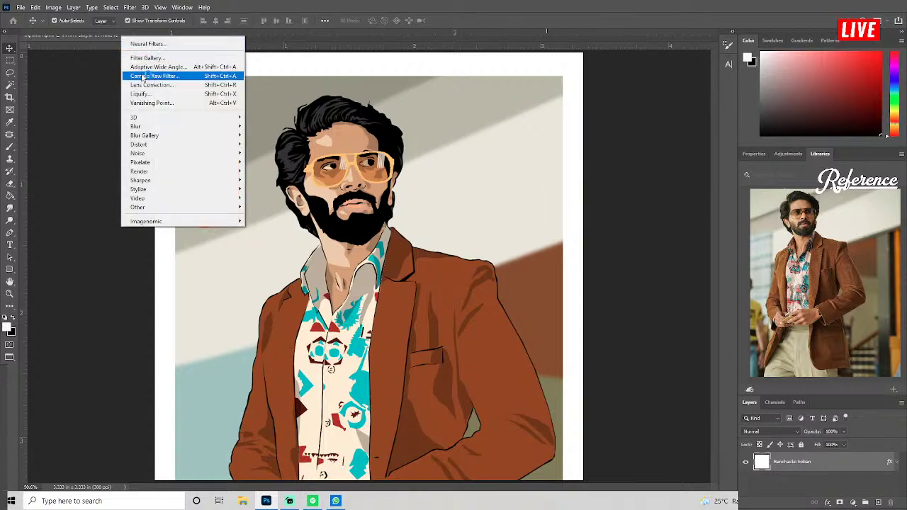
pyautogui.moveTo(182, 126)
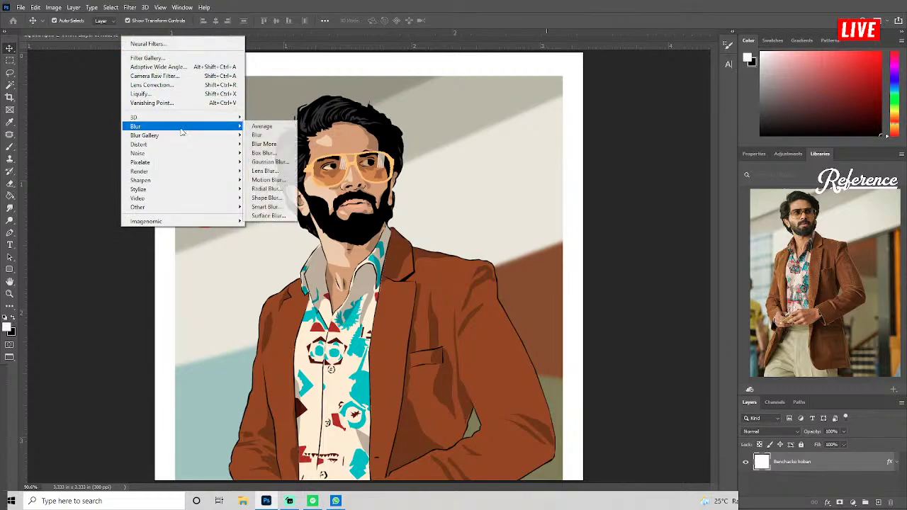
pyautogui.click(265, 163)
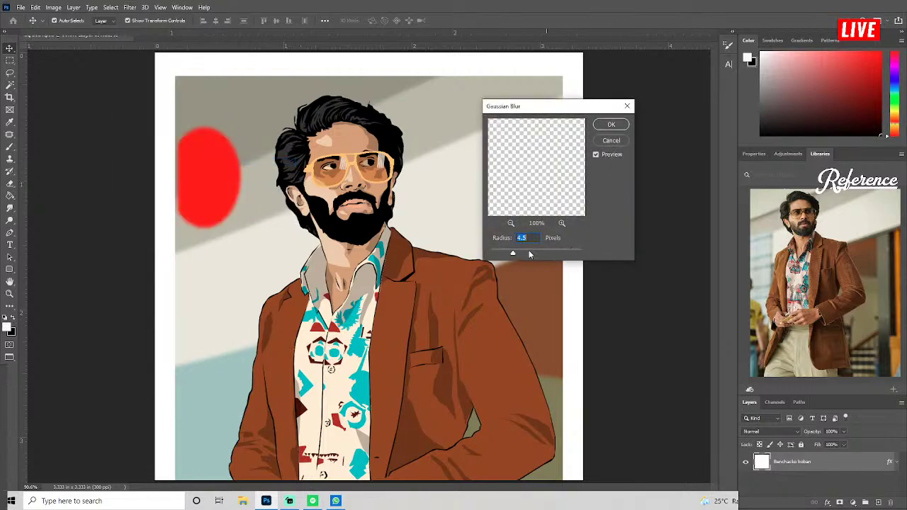
pyautogui.moveTo(529, 254); pyautogui.dragTo(548, 254)
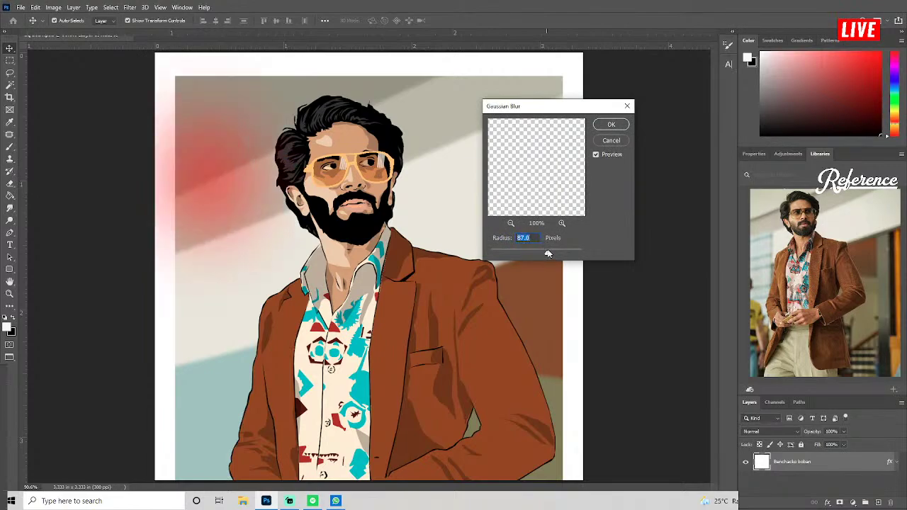
pyautogui.moveTo(549, 254); pyautogui.dragTo(553, 253)
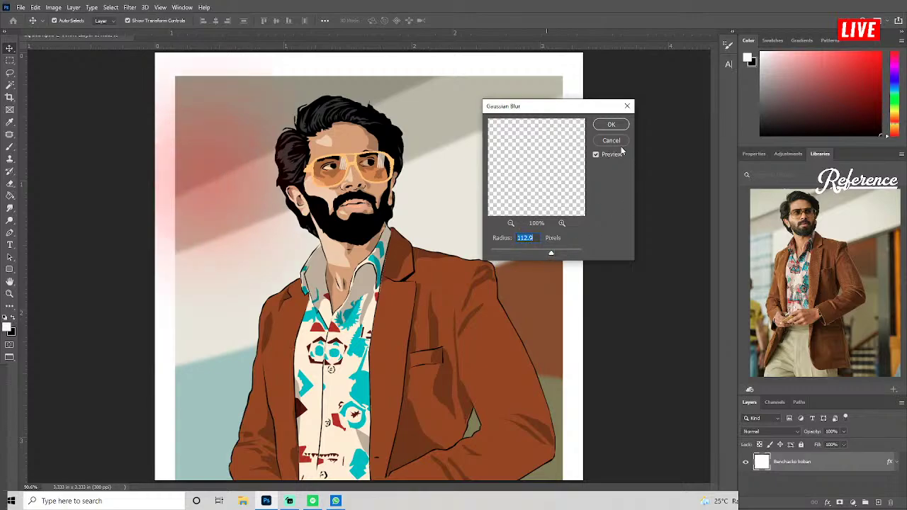
pyautogui.click(611, 124)
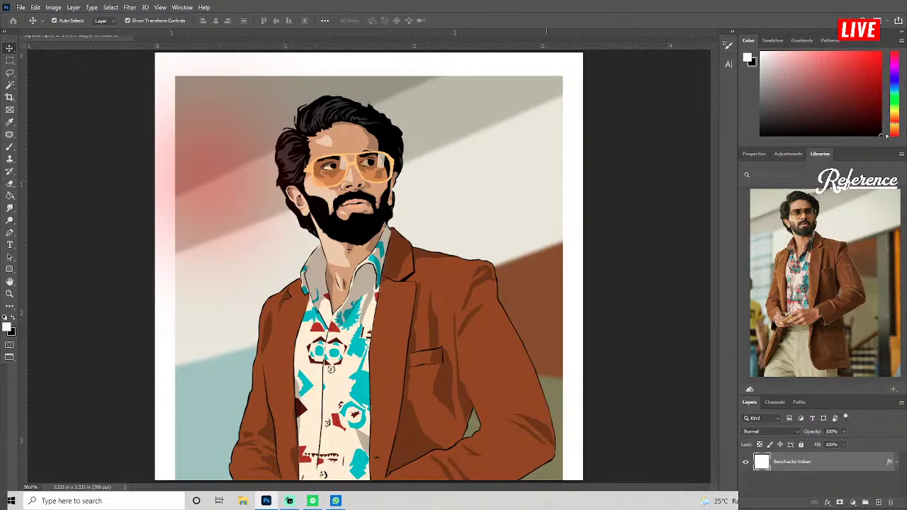
# Stretch the pink glow layer wider to the right, then slide it back left.
pyautogui.click(358, 197)
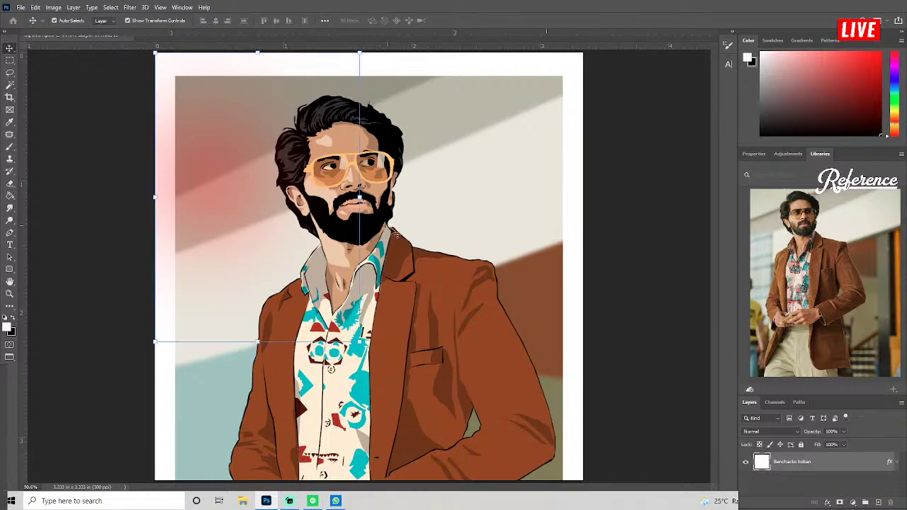
pyautogui.moveTo(358, 197); pyautogui.dragTo(617, 218)
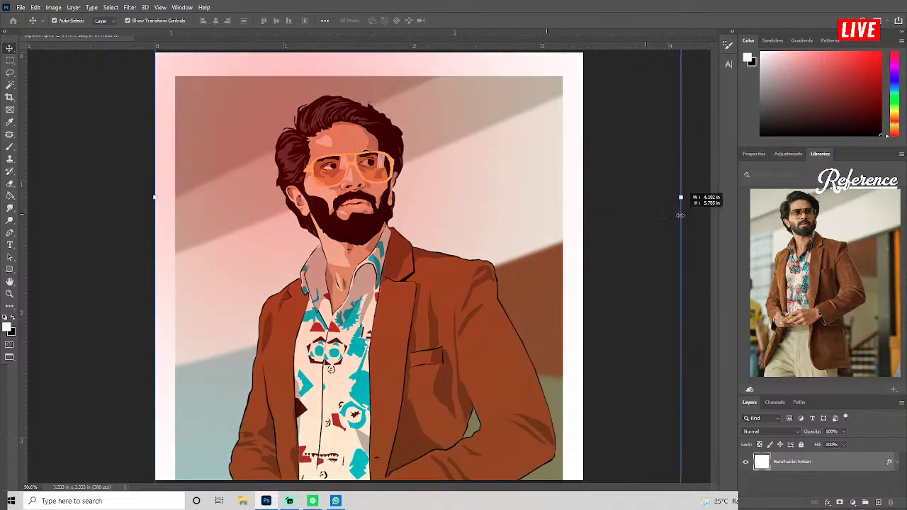
pyautogui.moveTo(227, 192); pyautogui.dragTo(81, 166)
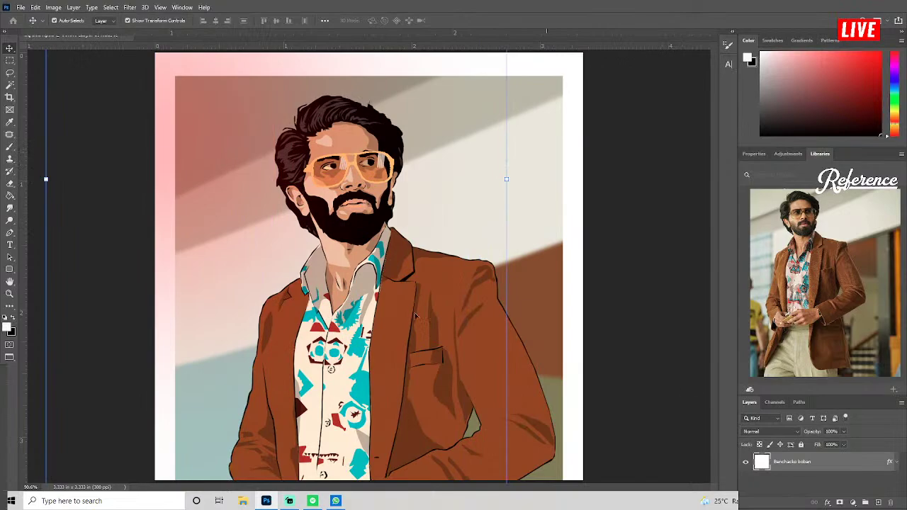
# Change the glow layer's Color Overlay to orange-red ff4800.
pyautogui.press('Return')
pyautogui.doubleClick(850, 461)
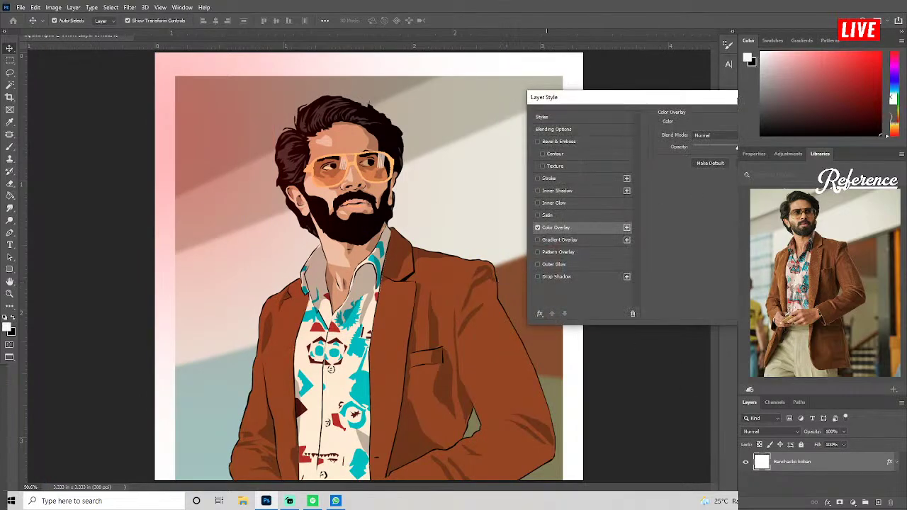
pyautogui.moveTo(725, 99)
pyautogui.mouseDown()
pyautogui.moveTo(488, 219)
pyautogui.moveTo(469, 240)
pyautogui.mouseUp()
pyautogui.click(494, 273)
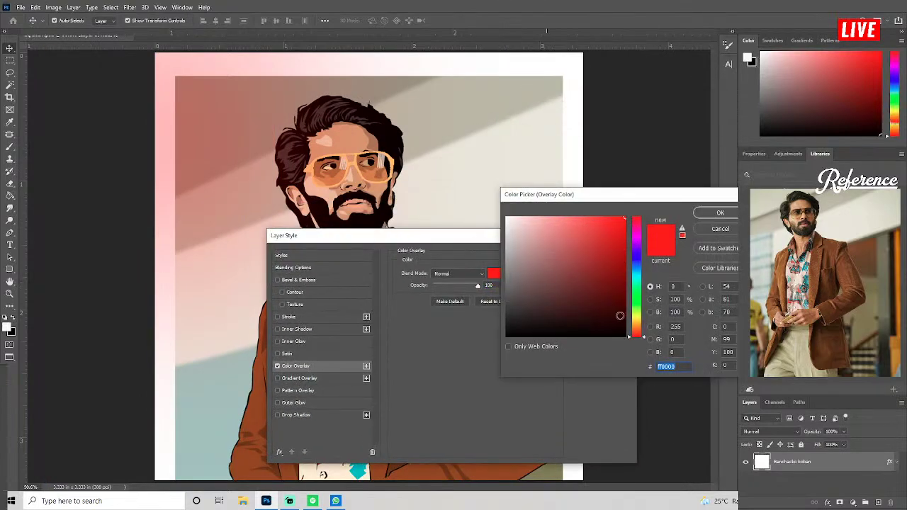
pyautogui.moveTo(642, 338); pyautogui.dragTo(645, 337)
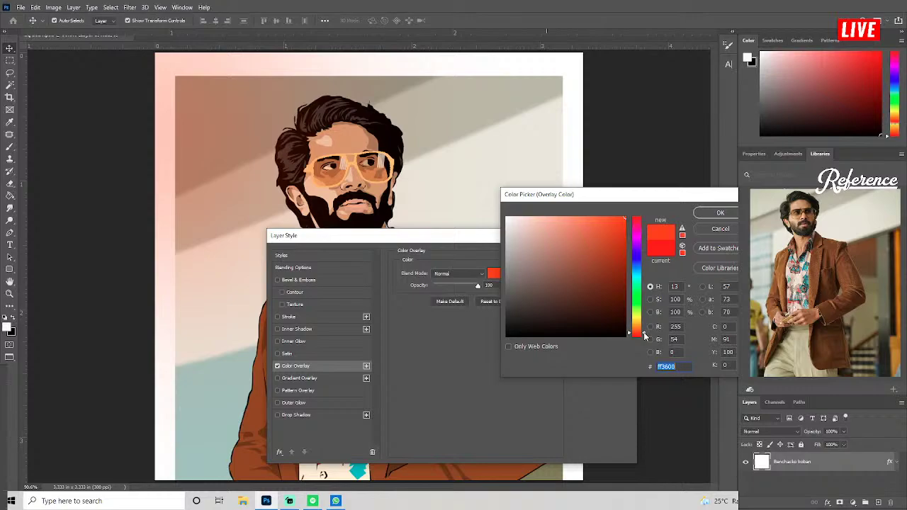
pyautogui.moveTo(645, 337); pyautogui.dragTo(645, 334)
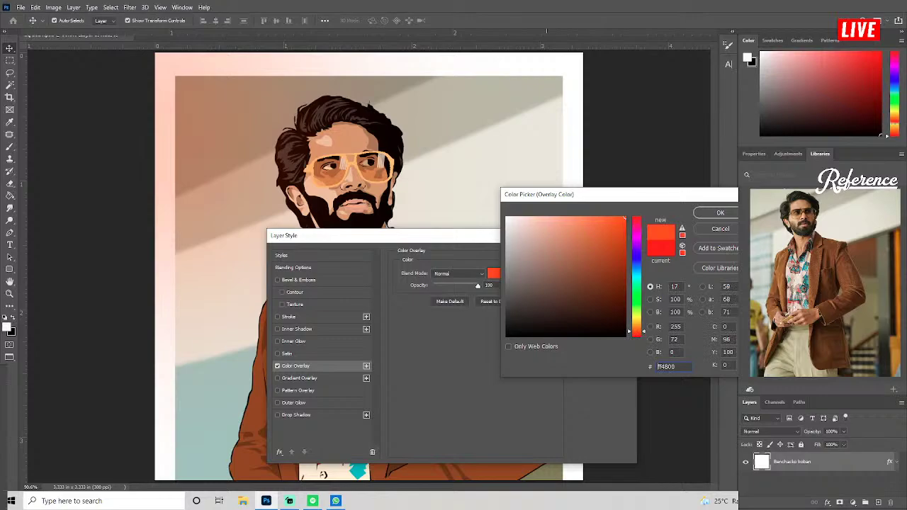
pyautogui.click(720, 213)
pyautogui.click(615, 257)
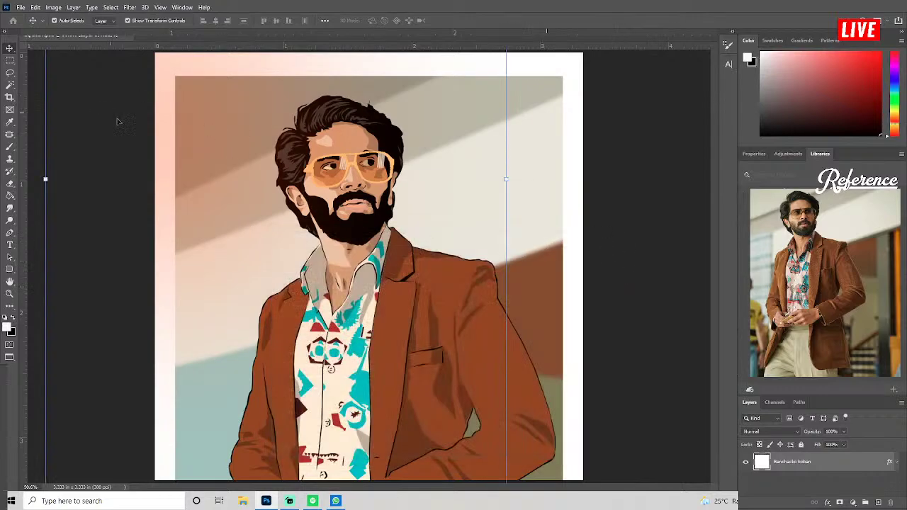
# Move the orange glow toward the top-left edge and add a vertical guide near the left.
pyautogui.moveTo(160, 145)
pyautogui.mouseDown()
pyautogui.moveTo(268, 120)
pyautogui.moveTo(258, 138)
pyautogui.mouseUp()
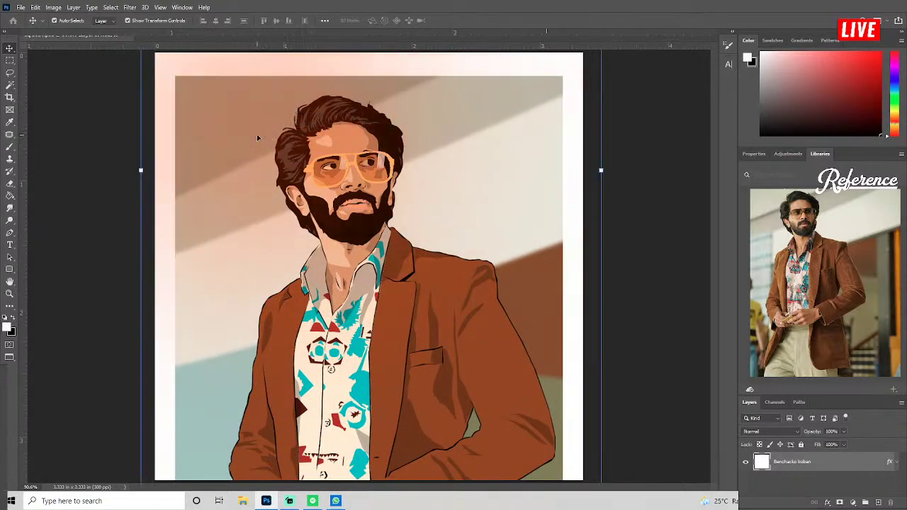
pyautogui.moveTo(258, 139); pyautogui.dragTo(227, 126)
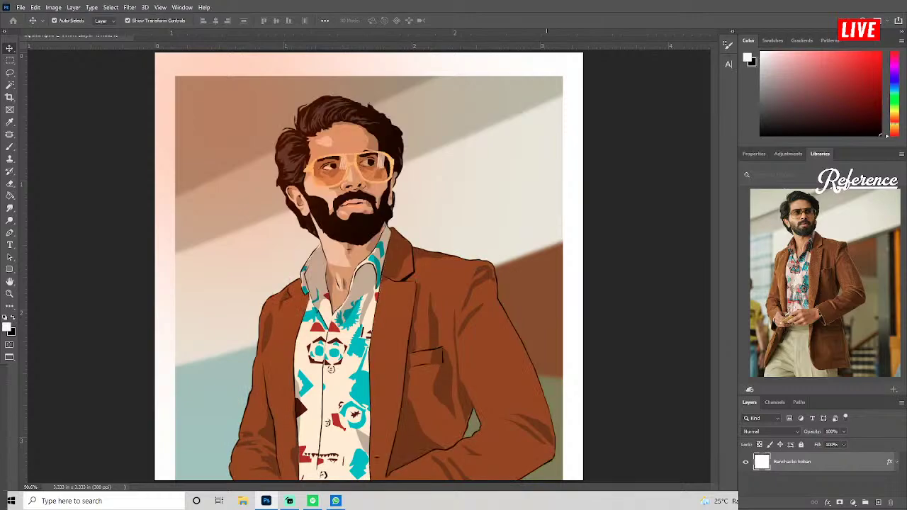
pyautogui.moveTo(24, 159); pyautogui.dragTo(109, 160)
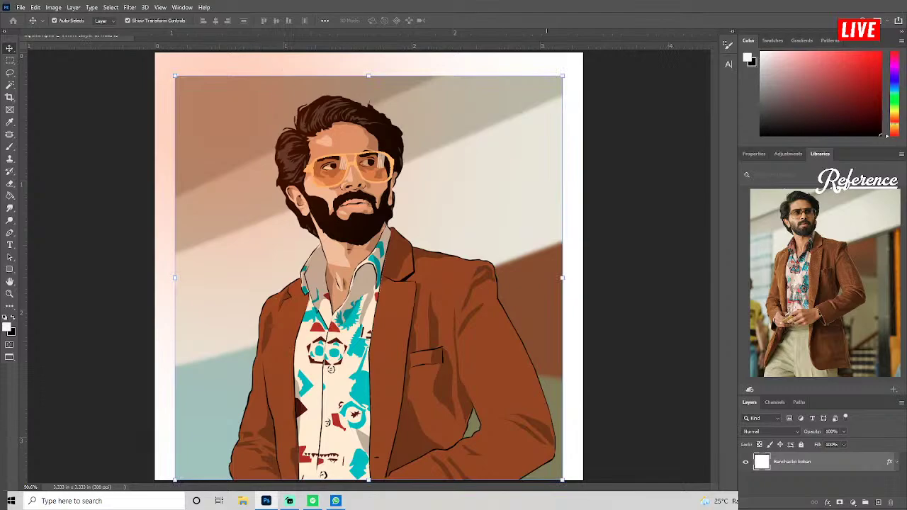
# In Camera Raw Basic, raise Dehaze, lower Texture, and increase Contrast and Vibrance.
pyautogui.click(130, 7)
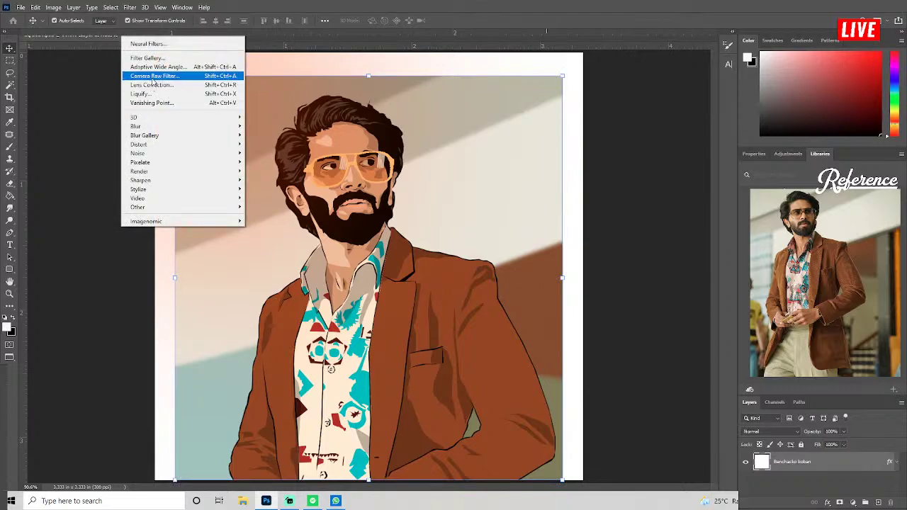
pyautogui.click(151, 77)
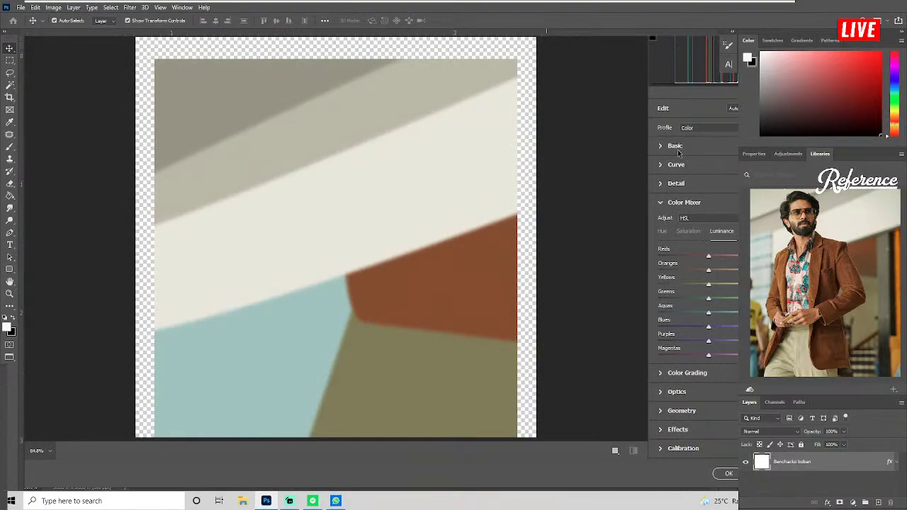
pyautogui.click(675, 146)
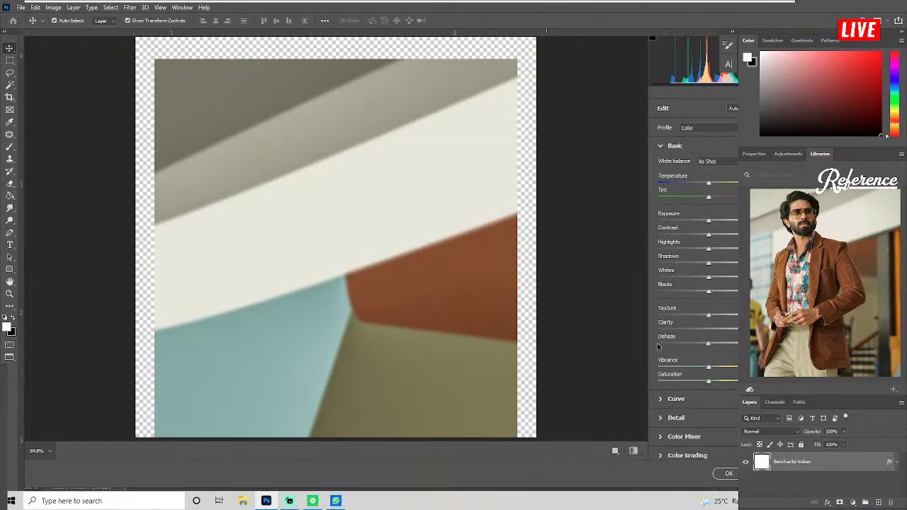
pyautogui.moveTo(709, 343); pyautogui.dragTo(722, 343)
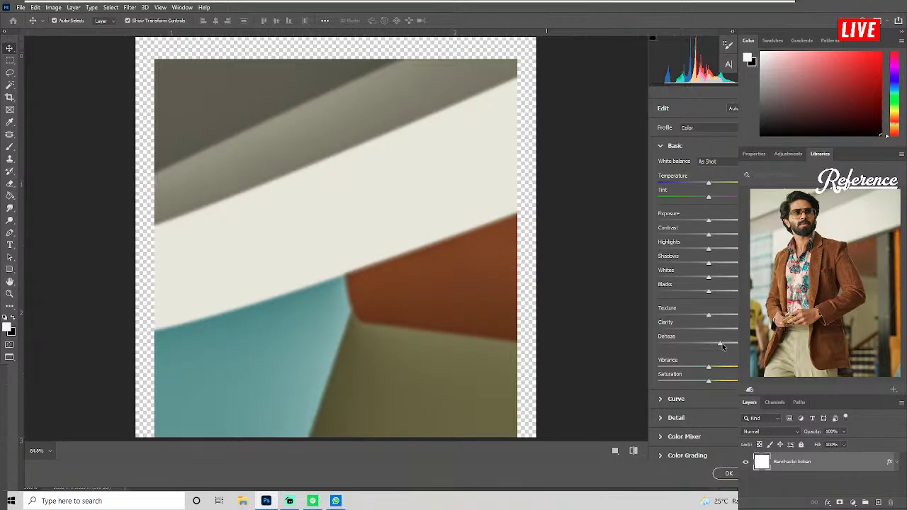
pyautogui.moveTo(722, 343)
pyautogui.mouseDown()
pyautogui.moveTo(694, 342)
pyautogui.moveTo(715, 342)
pyautogui.mouseUp()
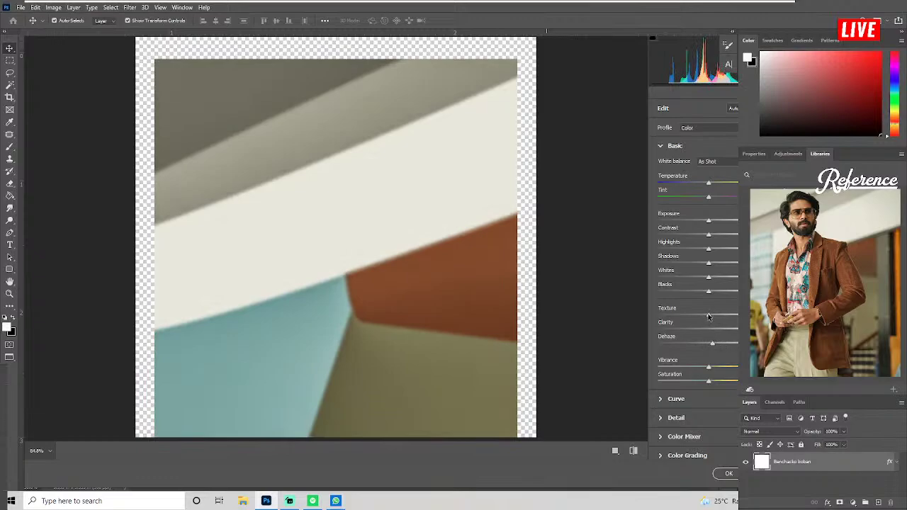
pyautogui.moveTo(722, 316)
pyautogui.mouseDown()
pyautogui.moveTo(712, 317)
pyautogui.moveTo(692, 261)
pyautogui.moveTo(728, 277)
pyautogui.moveTo(712, 250)
pyautogui.moveTo(732, 250)
pyautogui.mouseUp()
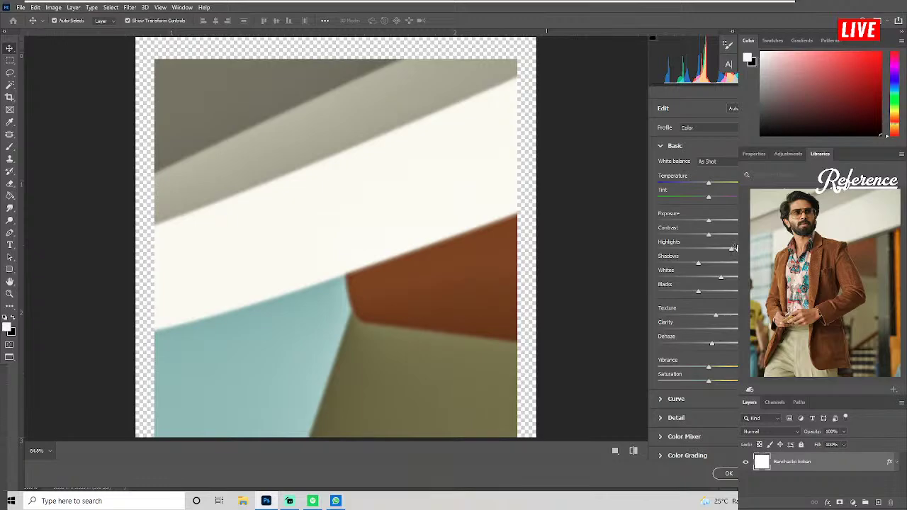
pyautogui.moveTo(709, 234)
pyautogui.mouseDown()
pyautogui.moveTo(730, 234)
pyautogui.moveTo(723, 220)
pyautogui.moveTo(709, 221)
pyautogui.mouseUp()
pyautogui.moveTo(710, 367)
pyautogui.mouseDown()
pyautogui.moveTo(732, 365)
pyautogui.moveTo(714, 381)
pyautogui.mouseUp()
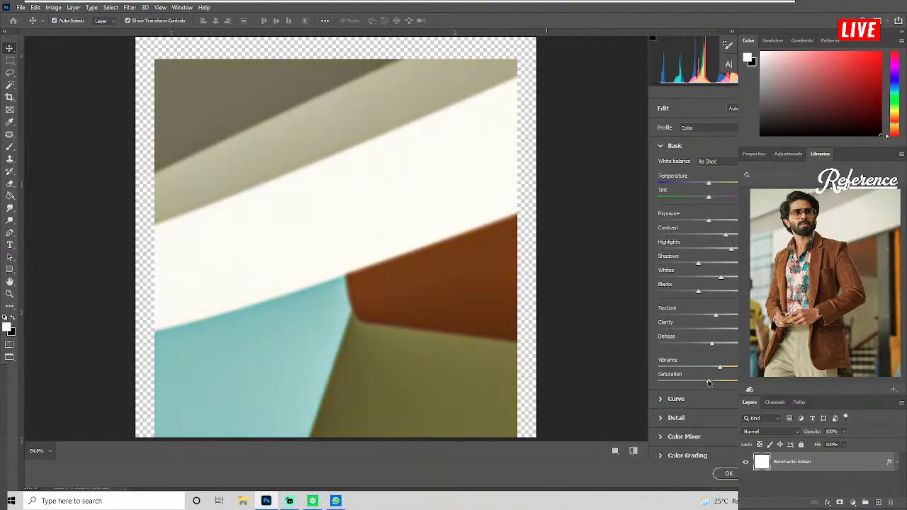
# In Color Mixer, shift the Yellows hue toward brown after trying and undoing saturation cuts.
pyautogui.click(684, 439)
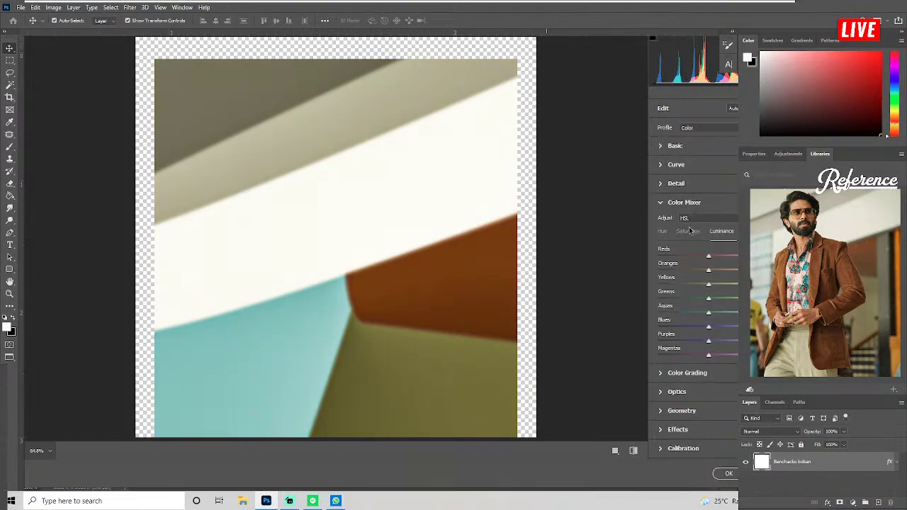
pyautogui.click(688, 231)
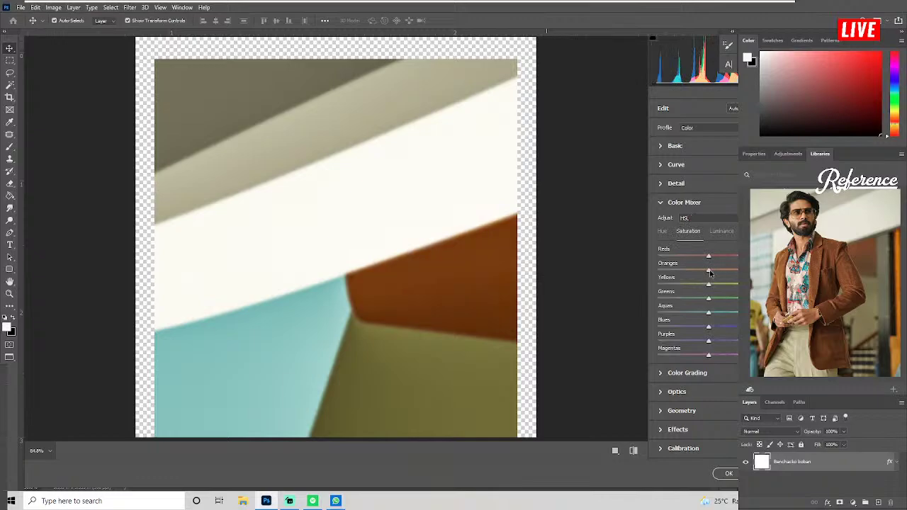
pyautogui.moveTo(709, 270); pyautogui.dragTo(659, 270)
pyautogui.hotkey('ctrl', 'z')
pyautogui.moveTo(709, 285); pyautogui.dragTo(630, 288)
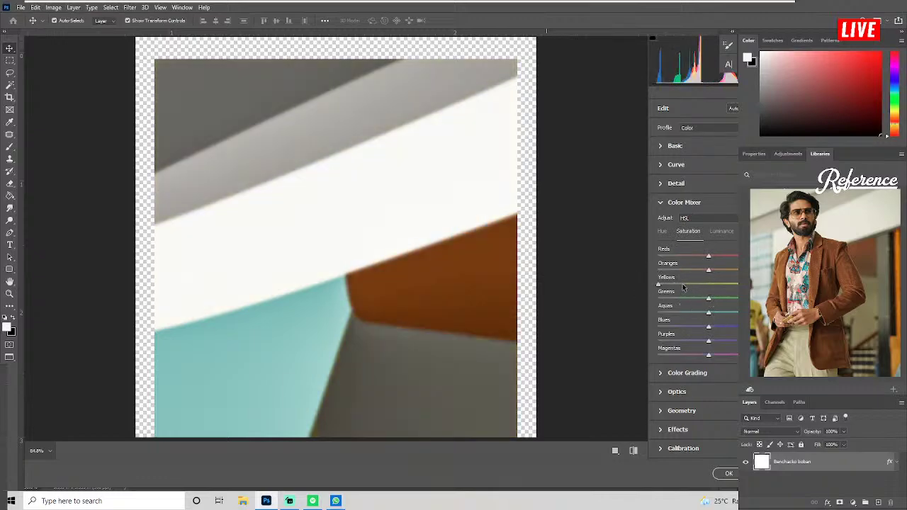
pyautogui.hotkey('ctrl', 'z')
pyautogui.click(663, 231)
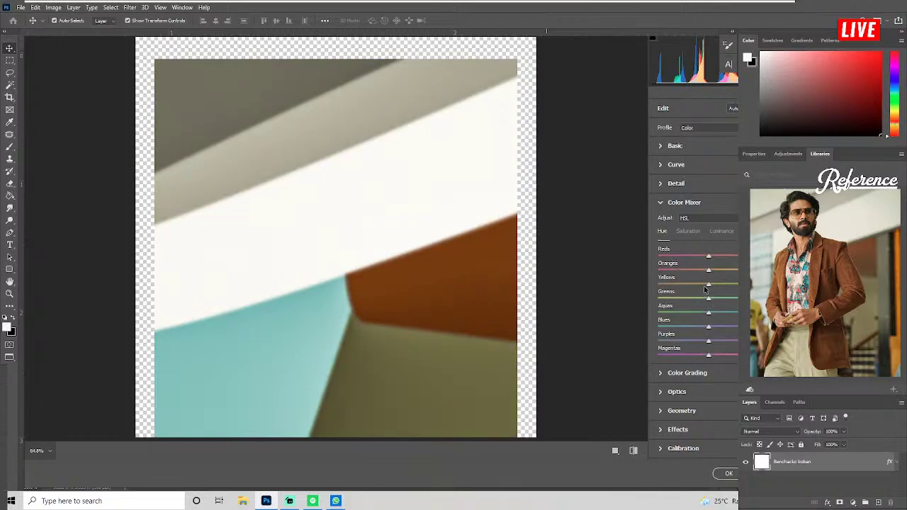
pyautogui.moveTo(709, 285)
pyautogui.mouseDown()
pyautogui.moveTo(647, 286)
pyautogui.moveTo(676, 285)
pyautogui.mouseUp()
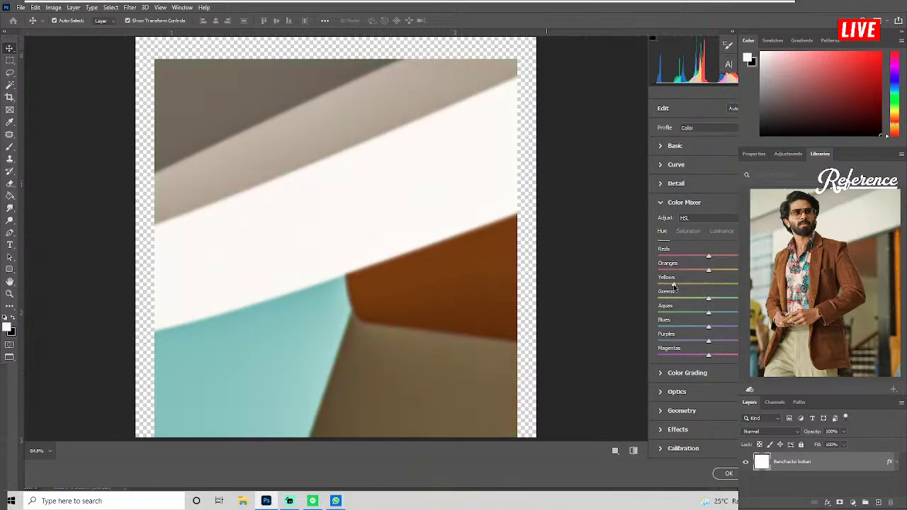
pyautogui.click(723, 231)
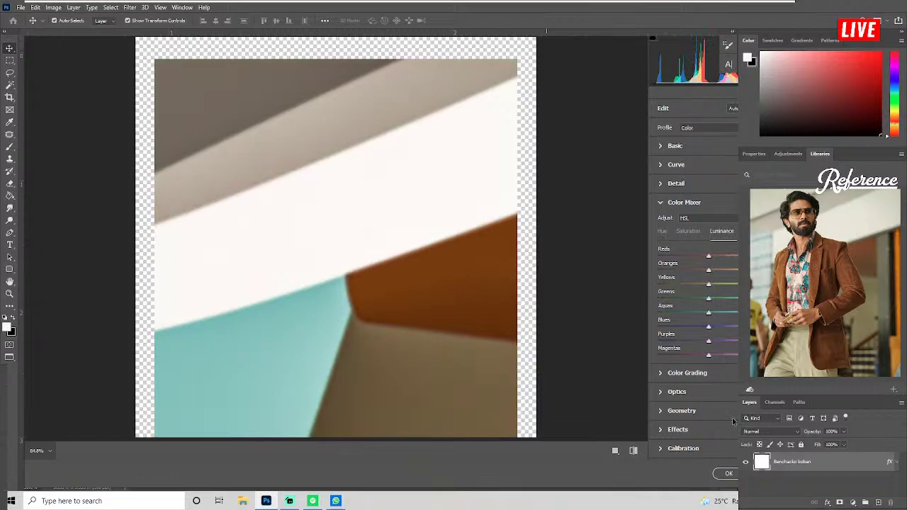
# Add a vignette in Effects and apply the Camera Raw filter.
pyautogui.click(682, 430)
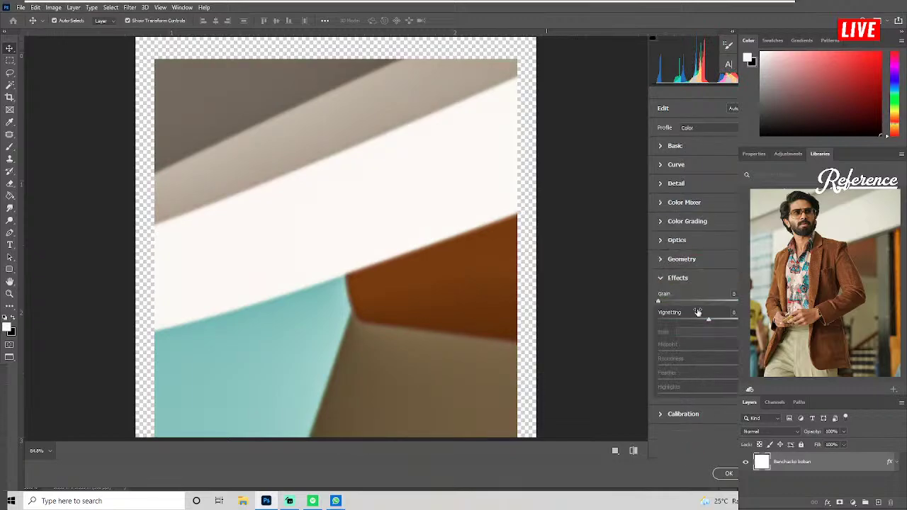
pyautogui.moveTo(707, 322); pyautogui.dragTo(705, 321)
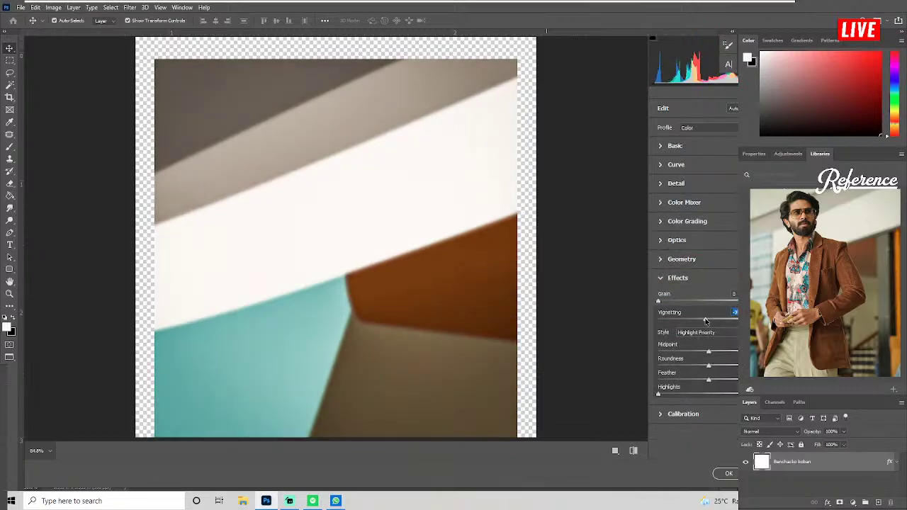
pyautogui.click(729, 474)
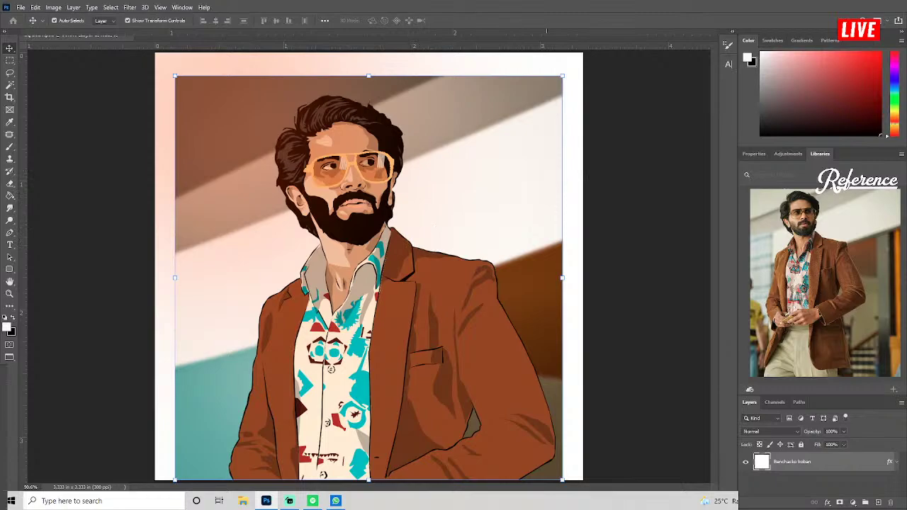
# Reposition the tint layer and switch its Color Overlay to white, removing the peach tint.
pyautogui.click(51, 66)
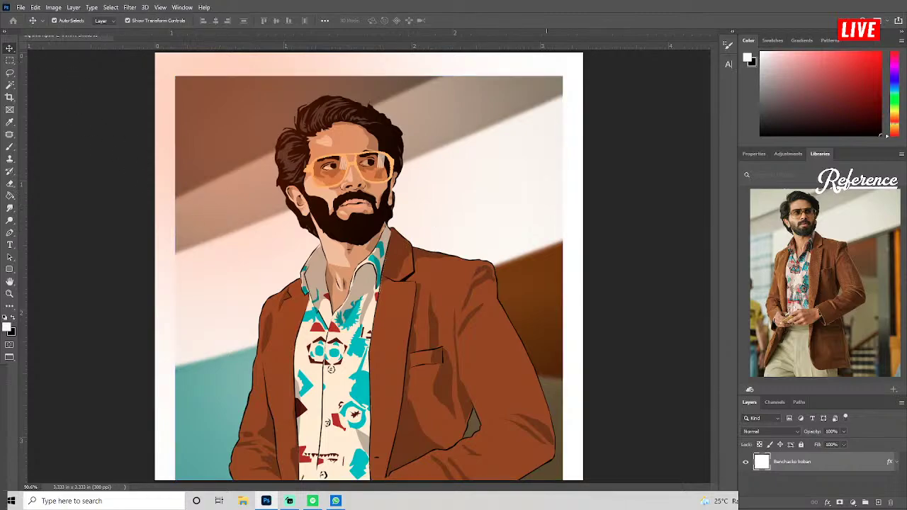
pyautogui.moveTo(124, 82); pyautogui.dragTo(261, 171)
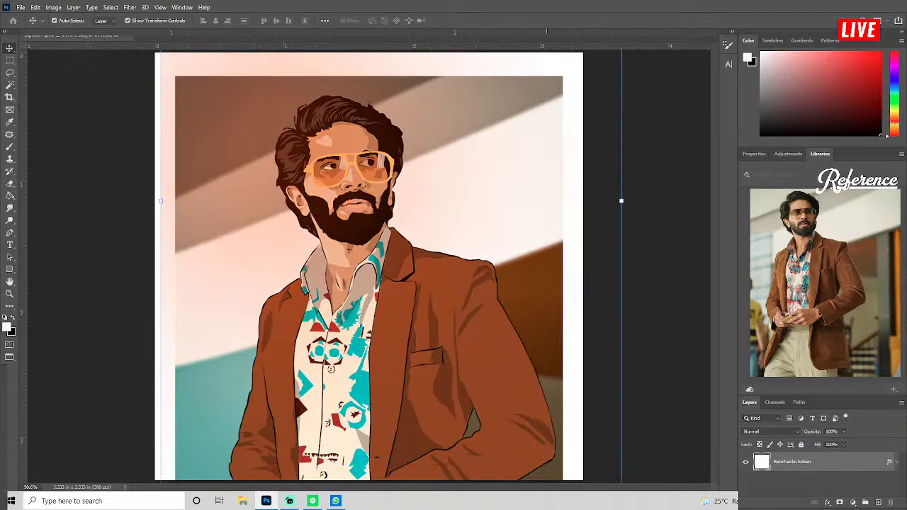
pyautogui.click(494, 273)
pyautogui.click(525, 238)
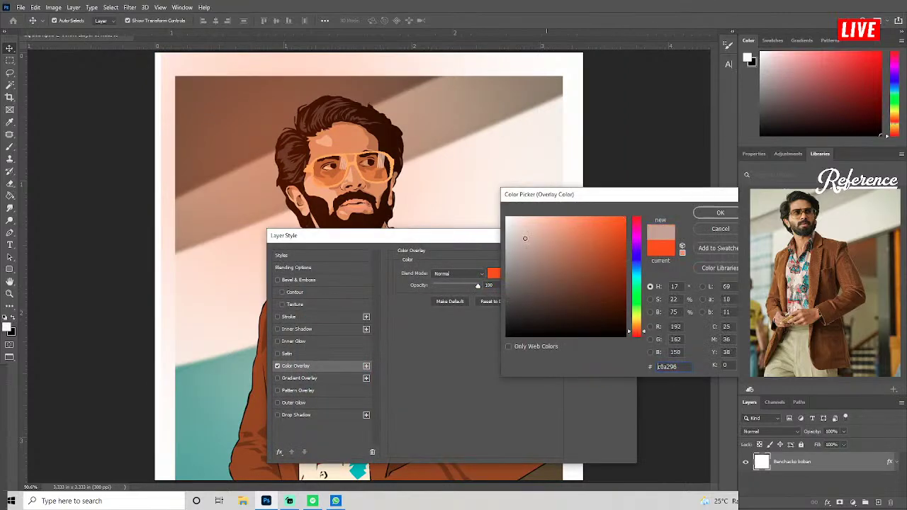
pyautogui.moveTo(525, 238); pyautogui.dragTo(419, 199)
pyautogui.click(720, 212)
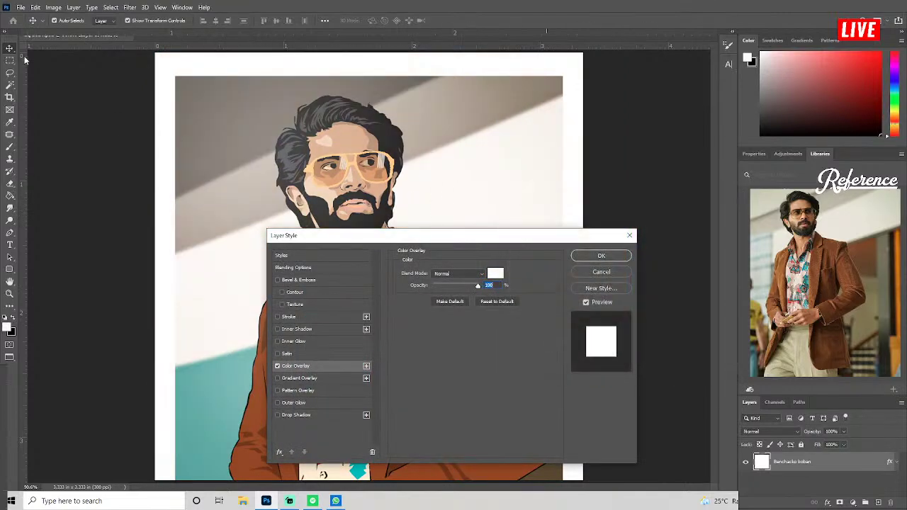
pyautogui.click(601, 256)
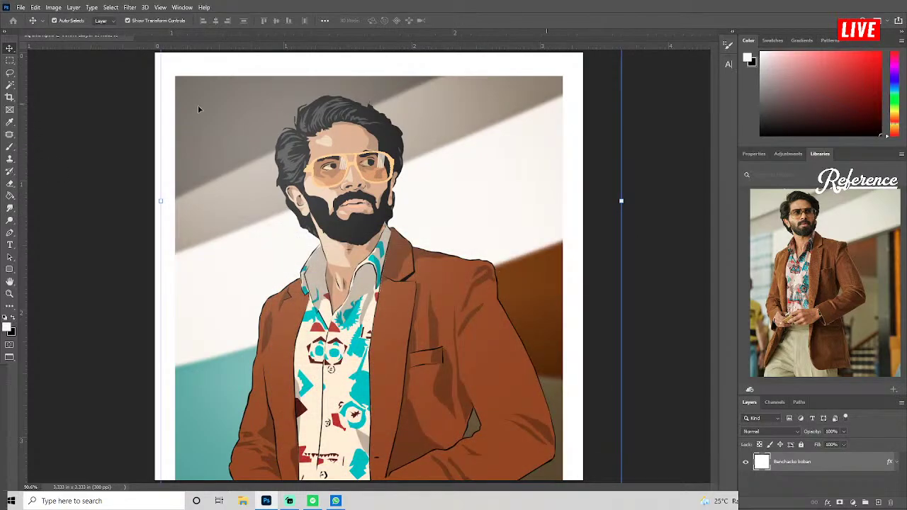
pyautogui.moveTo(162, 205)
pyautogui.mouseDown()
pyautogui.moveTo(212, 182)
pyautogui.moveTo(505, 189)
pyautogui.moveTo(319, 153)
pyautogui.moveTo(305, 185)
pyautogui.mouseUp()
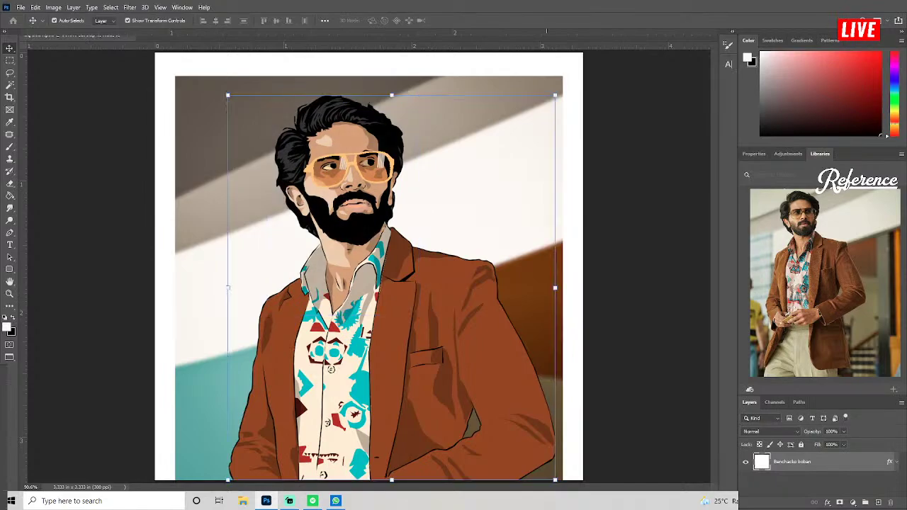
# Zoom in and draw a small ellipse at the left lens's outer edge.
pyautogui.click(34, 125)
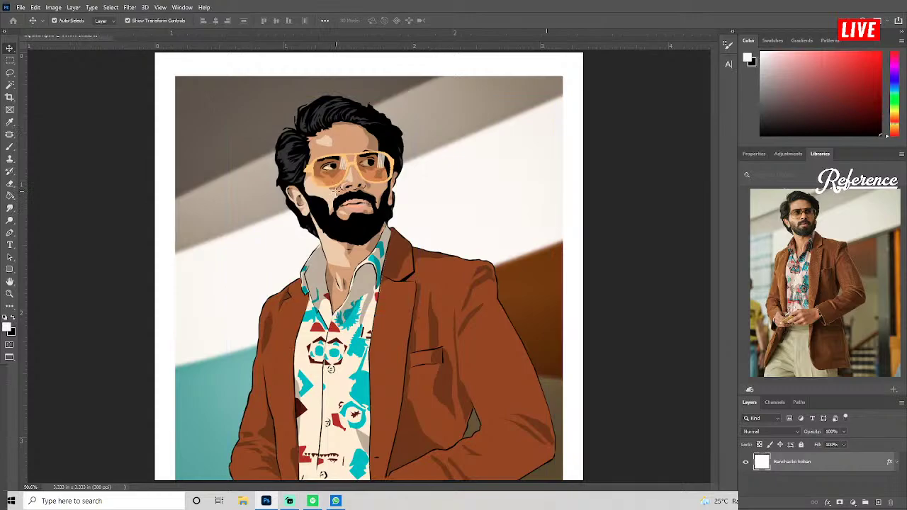
pyautogui.scroll(3, 336, 190)
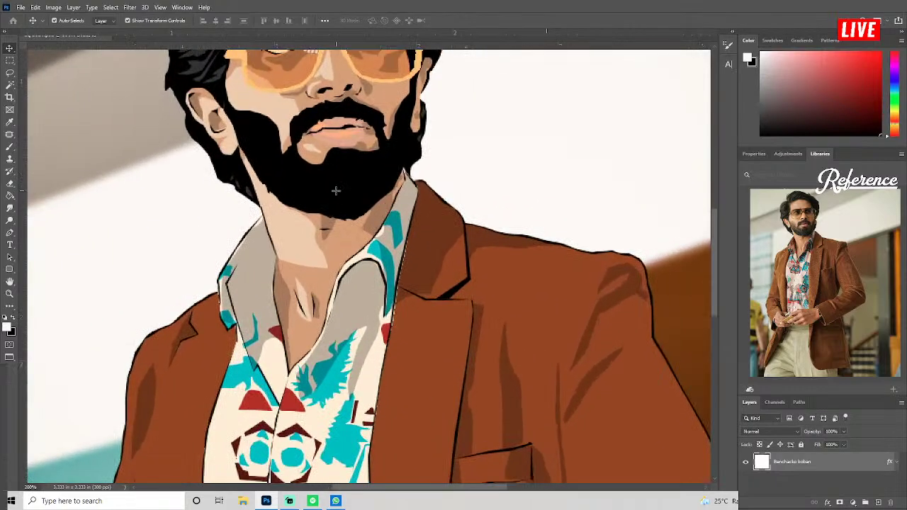
pyautogui.scroll(3, 336, 191)
pyautogui.scroll(3, 312, 248)
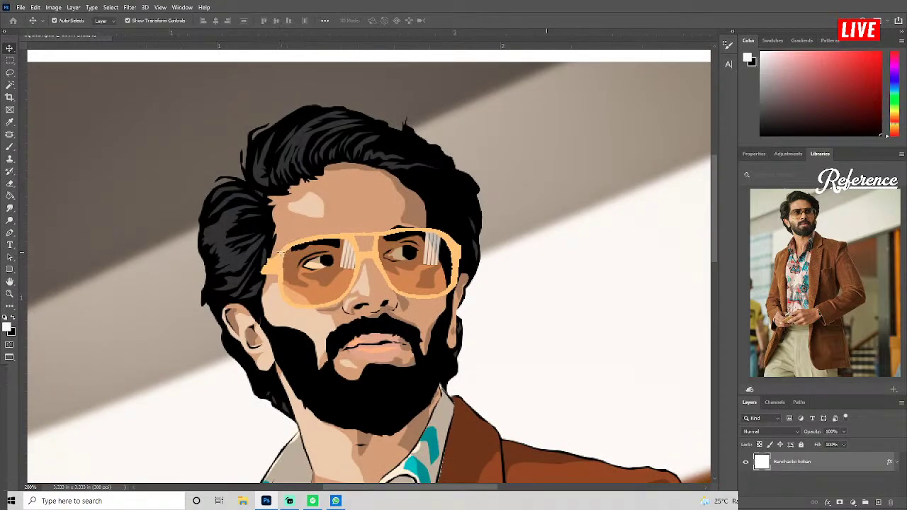
pyautogui.moveTo(280, 251)
pyautogui.mouseDown()
pyautogui.moveTo(295, 270)
pyautogui.moveTo(338, 278)
pyautogui.moveTo(294, 273)
pyautogui.mouseUp()
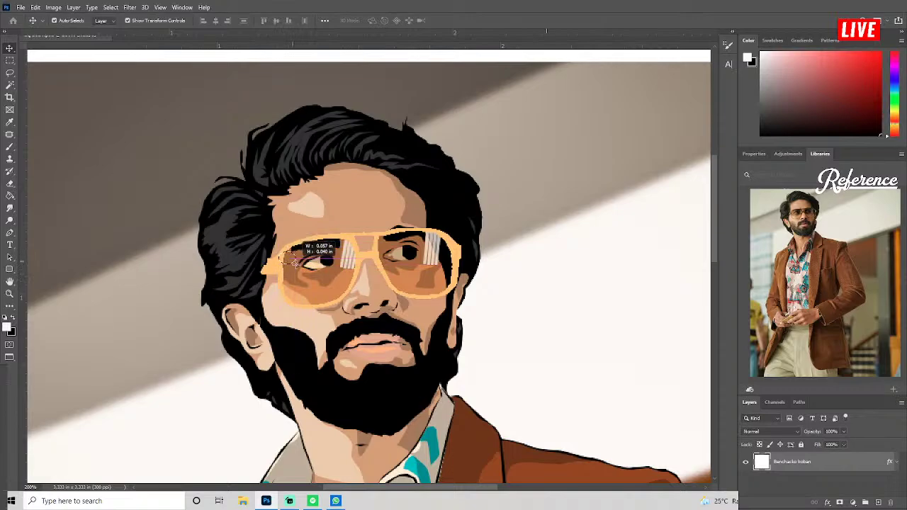
pyautogui.moveTo(283, 253); pyautogui.dragTo(295, 270)
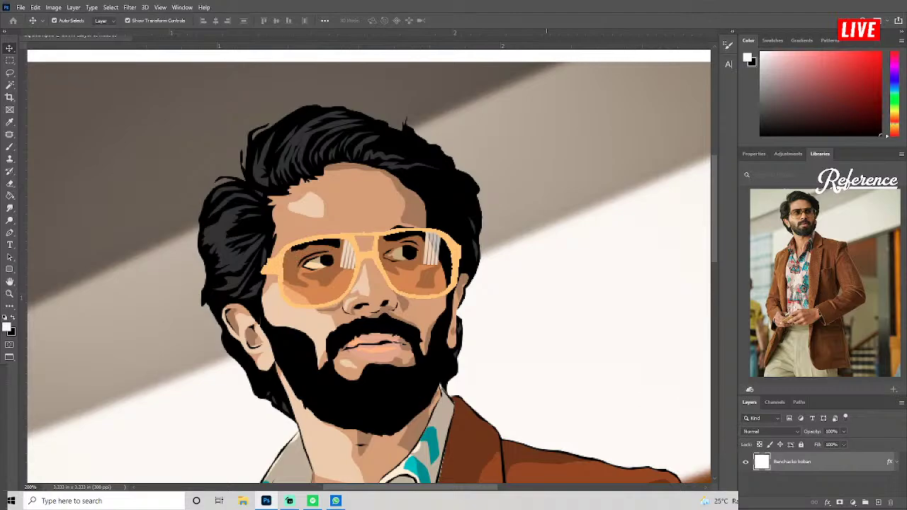
# Give the ellipse a white Color Overlay and nudge it onto the lens rim.
pyautogui.moveTo(462, 246); pyautogui.dragTo(645, 230)
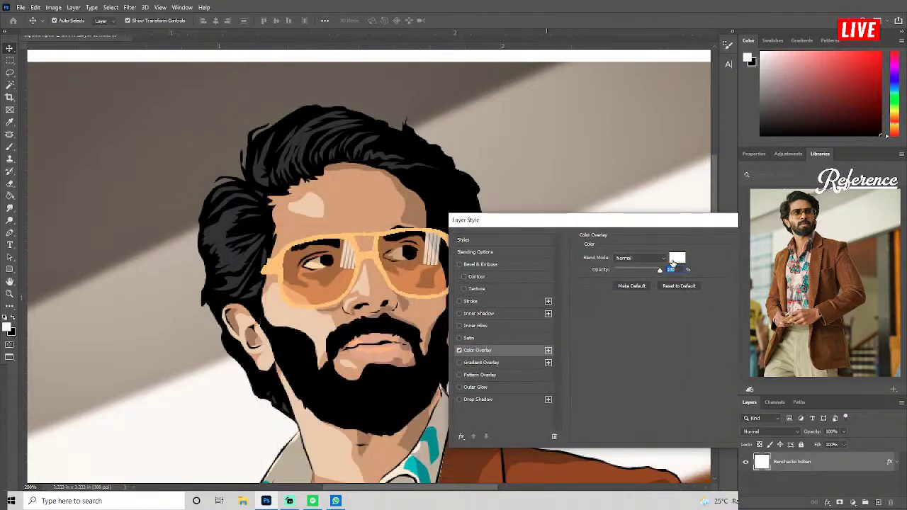
pyautogui.click(678, 258)
pyautogui.click(720, 212)
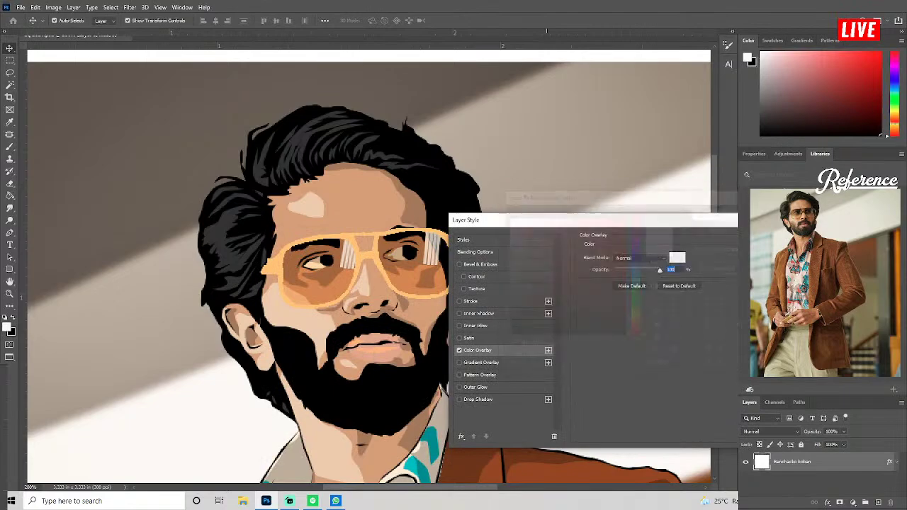
pyautogui.click(713, 234)
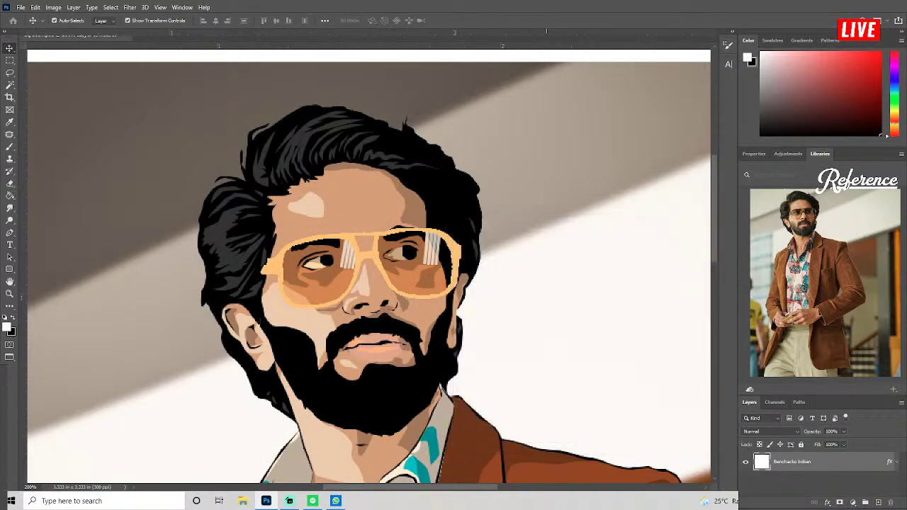
pyautogui.click(287, 262)
pyautogui.moveTo(286, 256); pyautogui.dragTo(284, 252)
# Apply a low-radius Gaussian Blur to the white lens highlight.
pyautogui.click(130, 7)
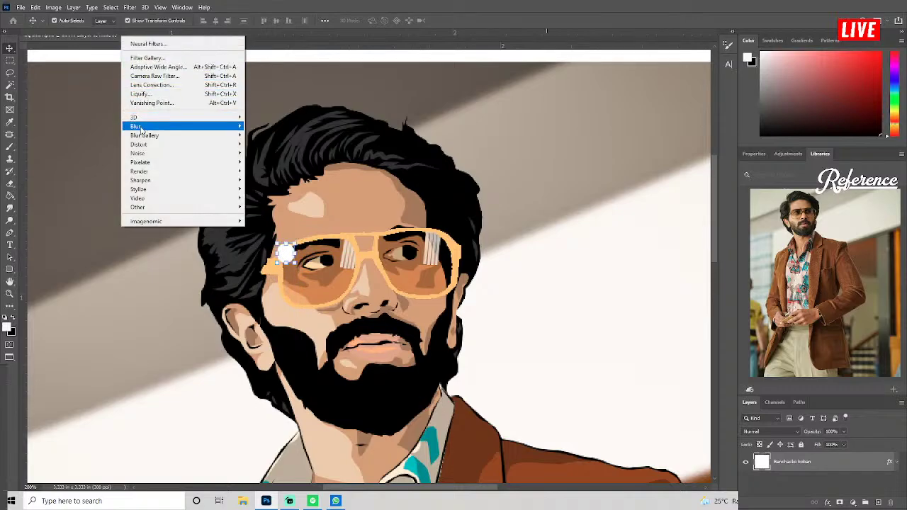
pyautogui.moveTo(136, 126)
pyautogui.click(267, 162)
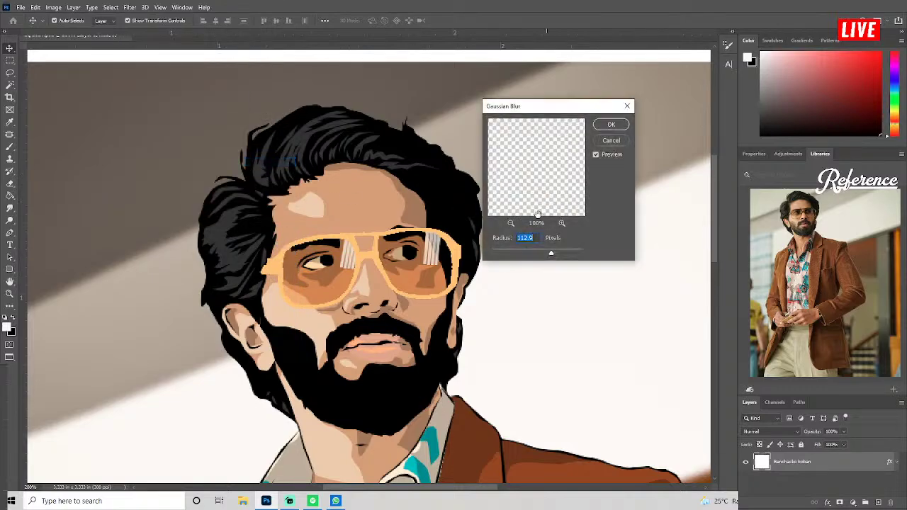
pyautogui.moveTo(534, 253); pyautogui.dragTo(511, 253)
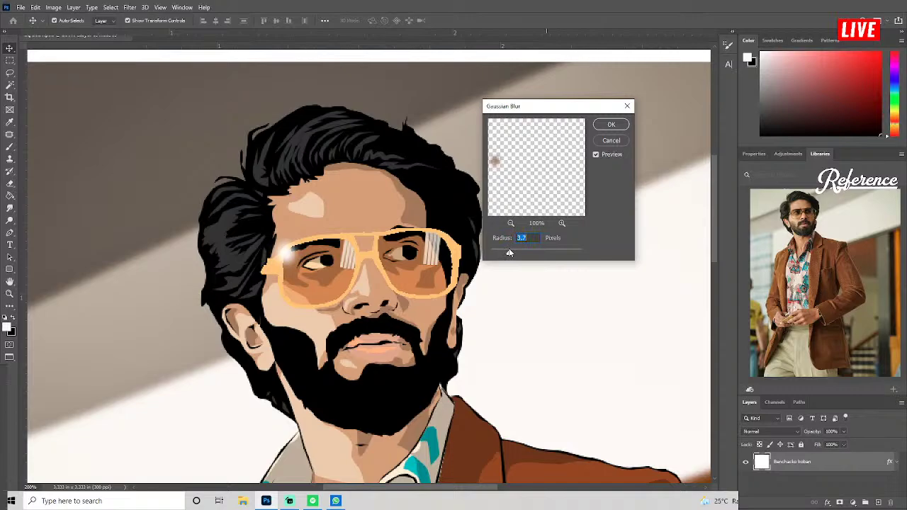
pyautogui.click(611, 124)
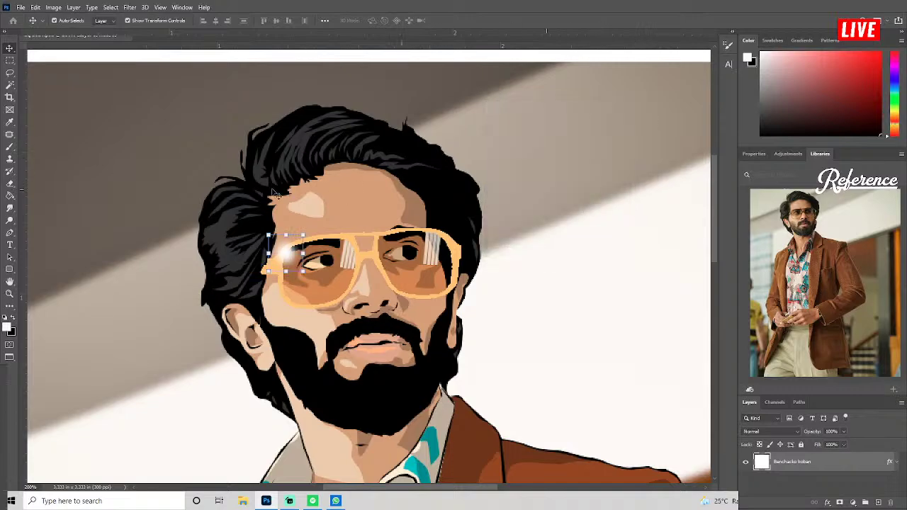
# Reposition the blurred glint on the glasses and lower its opacity to 50%.
pyautogui.moveTo(305, 275)
pyautogui.mouseDown()
pyautogui.moveTo(303, 285)
pyautogui.moveTo(357, 253)
pyautogui.moveTo(404, 248)
pyautogui.moveTo(346, 251)
pyautogui.mouseUp()
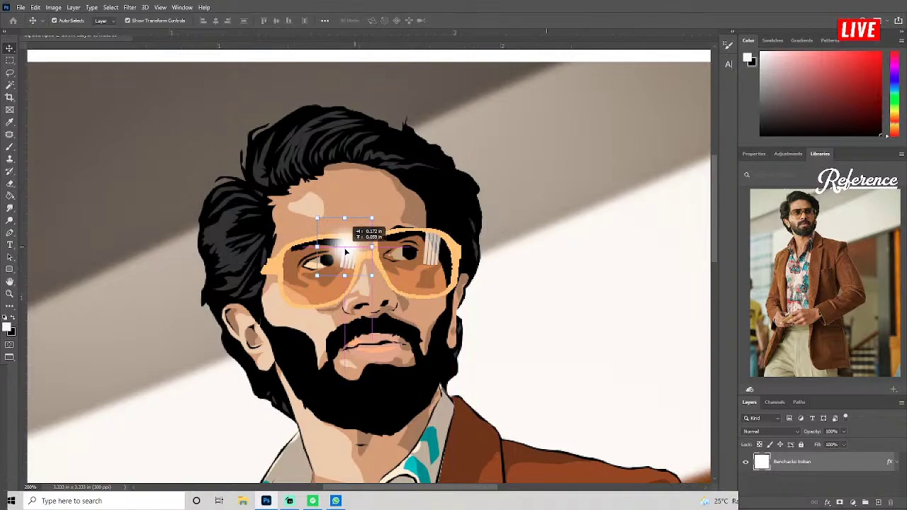
pyautogui.moveTo(346, 251)
pyautogui.mouseDown()
pyautogui.moveTo(288, 266)
pyautogui.moveTo(334, 255)
pyautogui.moveTo(295, 272)
pyautogui.moveTo(322, 295)
pyautogui.mouseUp()
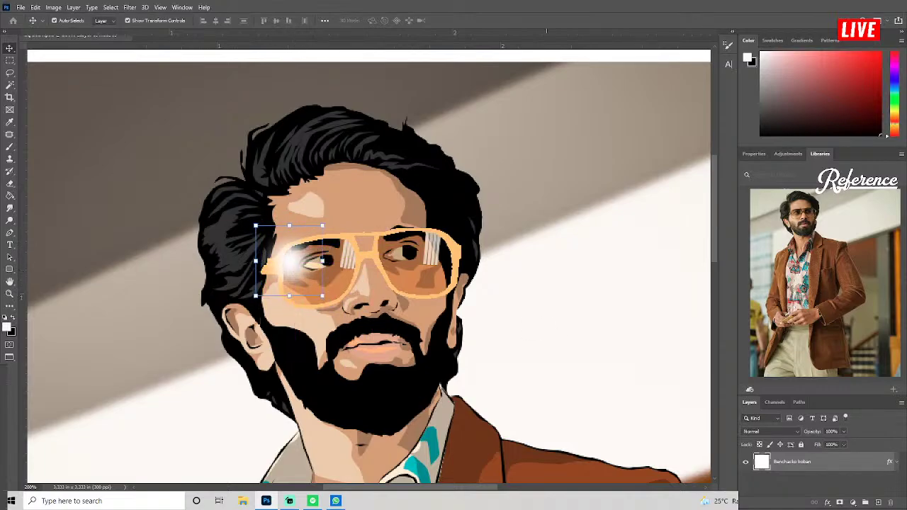
pyautogui.press('5')
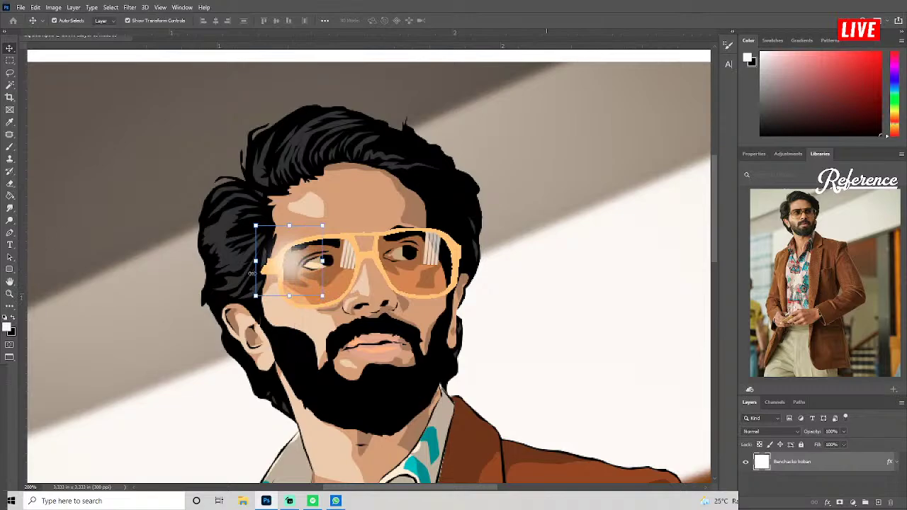
pyautogui.moveTo(297, 280); pyautogui.dragTo(294, 282)
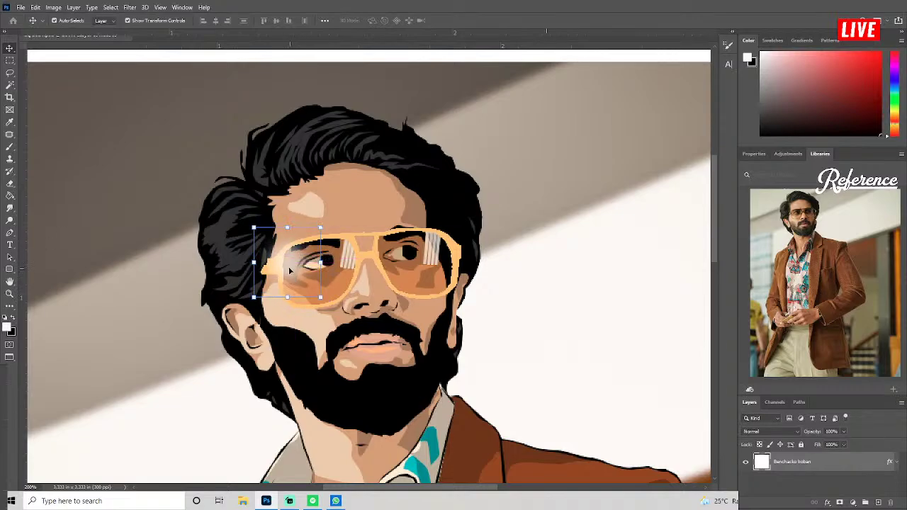
pyautogui.moveTo(293, 274); pyautogui.dragTo(387, 247)
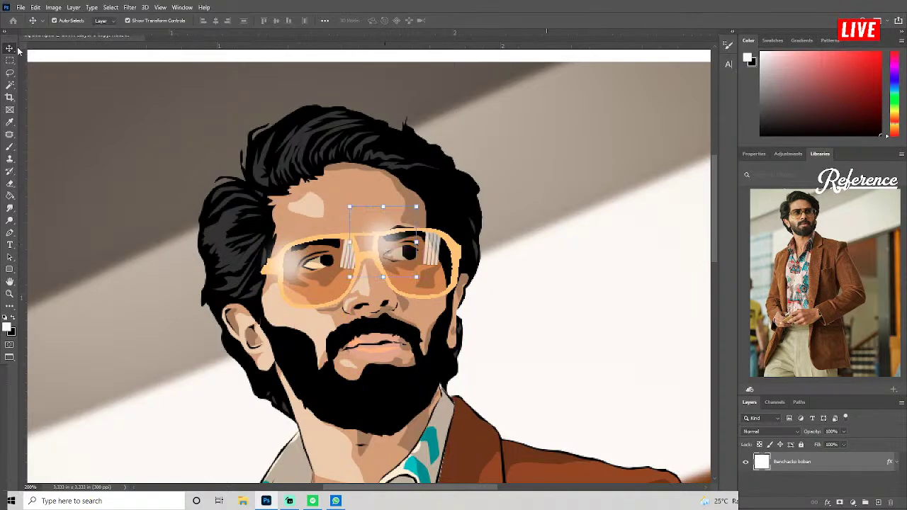
pyautogui.click(107, 93)
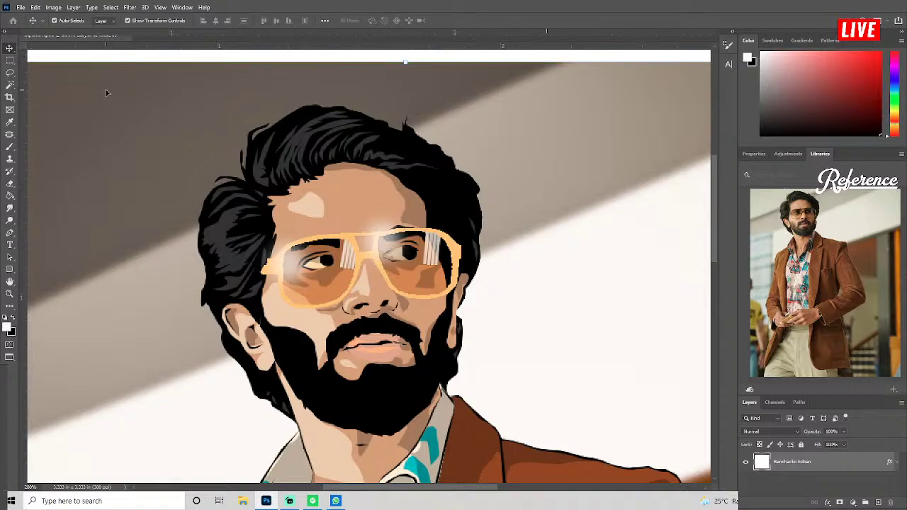
# Move a copy of the glasses glint onto the background's left side.
pyautogui.hotkey('ctrl', '0')
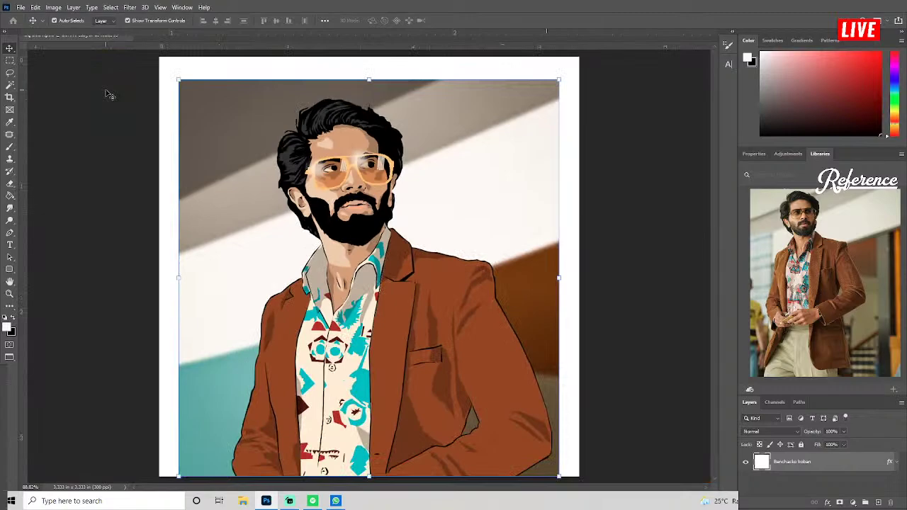
pyautogui.click(362, 164)
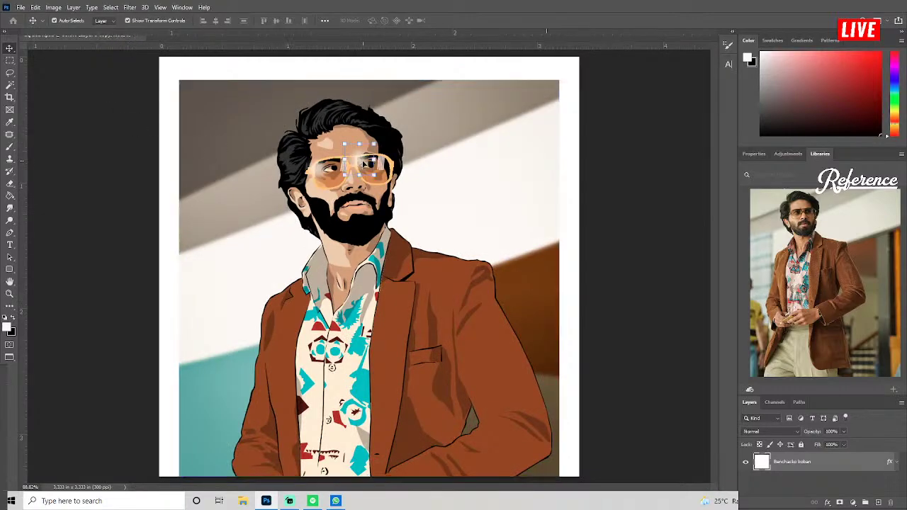
pyautogui.moveTo(364, 163)
pyautogui.mouseDown()
pyautogui.moveTo(401, 174)
pyautogui.moveTo(387, 187)
pyautogui.moveTo(392, 176)
pyautogui.mouseUp()
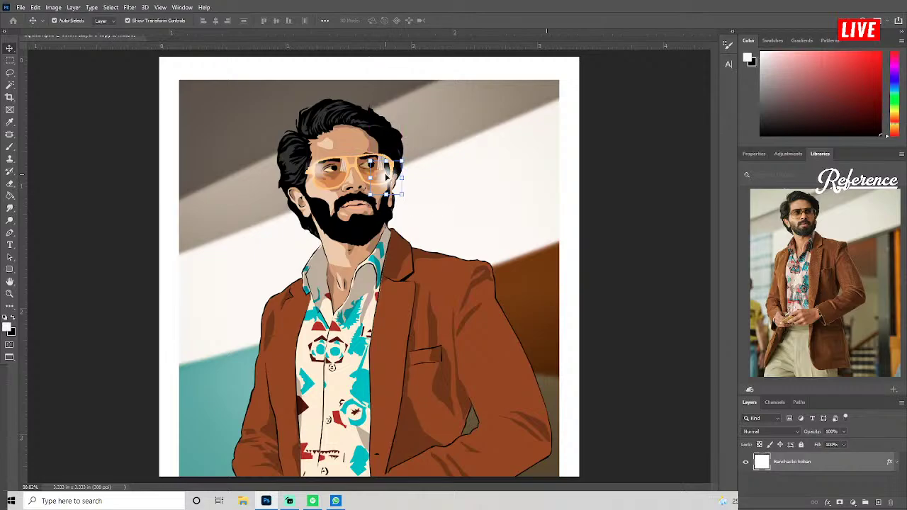
pyautogui.moveTo(386, 181); pyautogui.dragTo(209, 198)
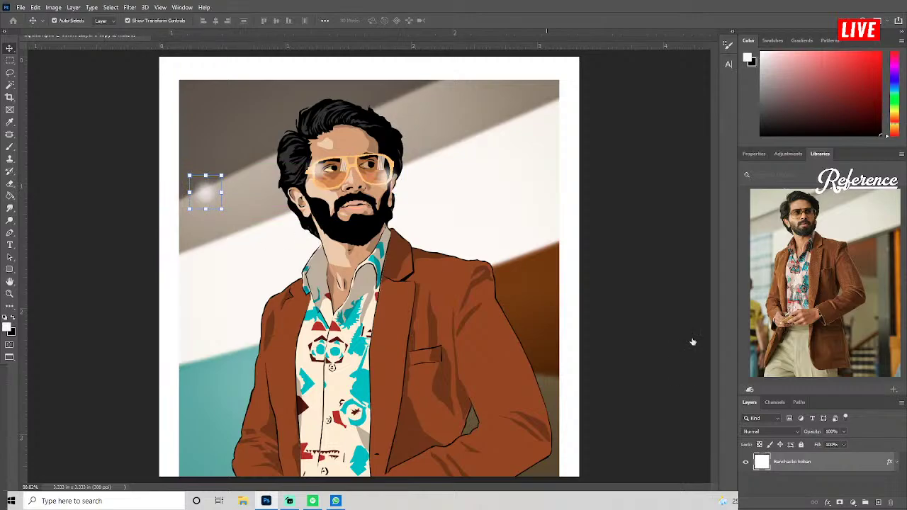
# Change the glint's Color Overlay to pure red.
pyautogui.click(672, 257)
pyautogui.click(626, 220)
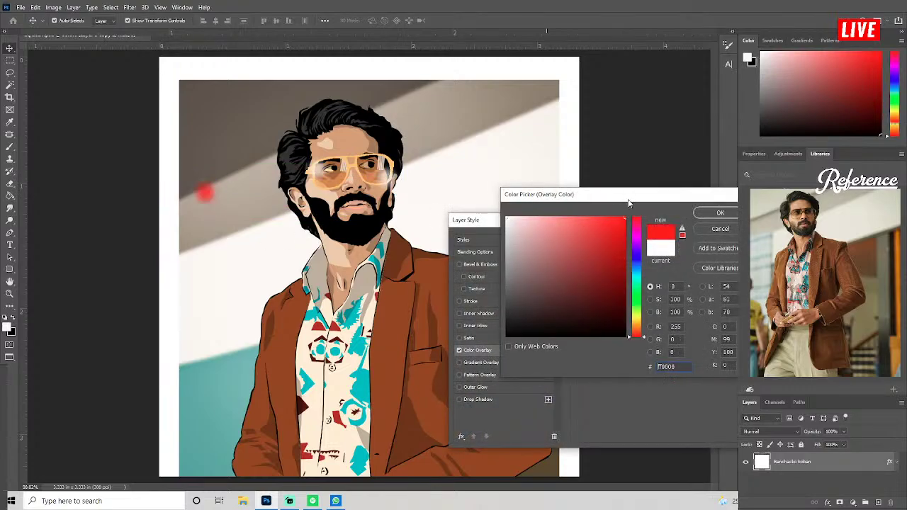
pyautogui.click(721, 213)
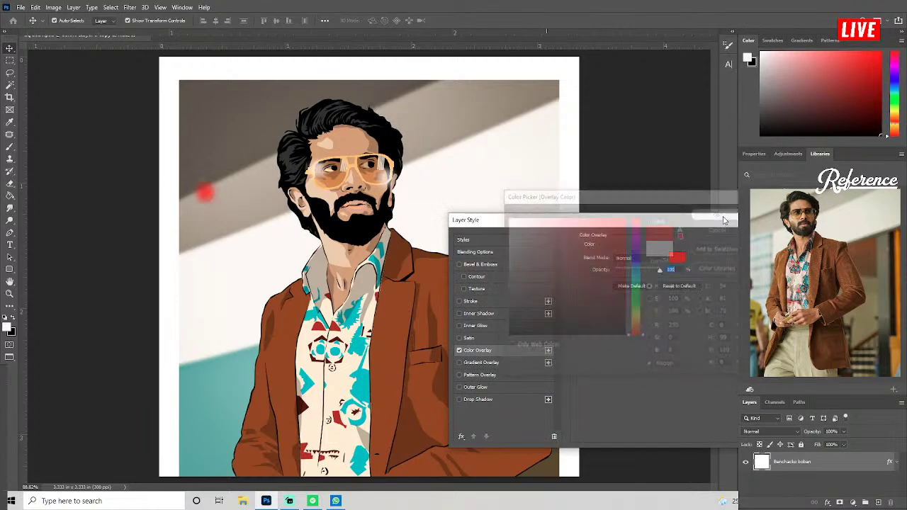
pyautogui.press('Return')
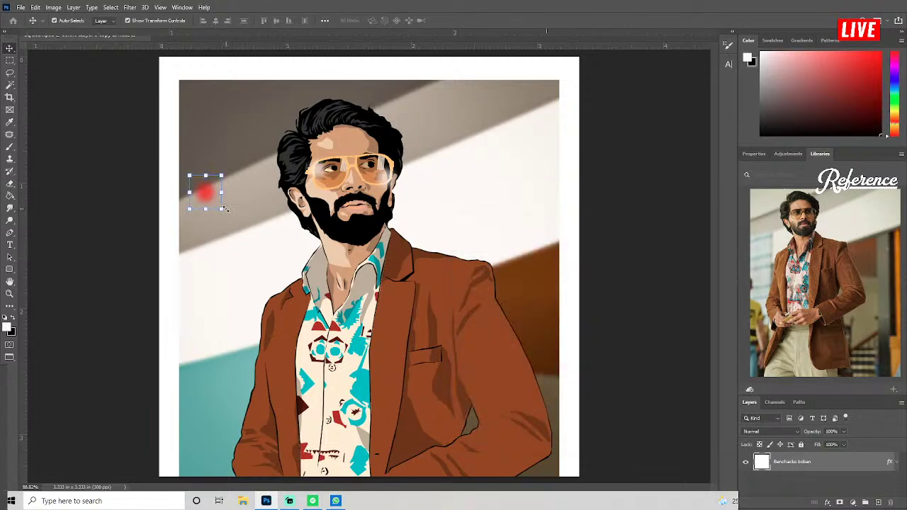
# Scale the red glint up and stretch it over the portrait's upper-left side.
pyautogui.moveTo(224, 209)
pyautogui.mouseDown()
pyautogui.moveTo(121, 183)
pyautogui.moveTo(121, 168)
pyautogui.mouseUp()
pyautogui.moveTo(278, 246); pyautogui.dragTo(107, 216)
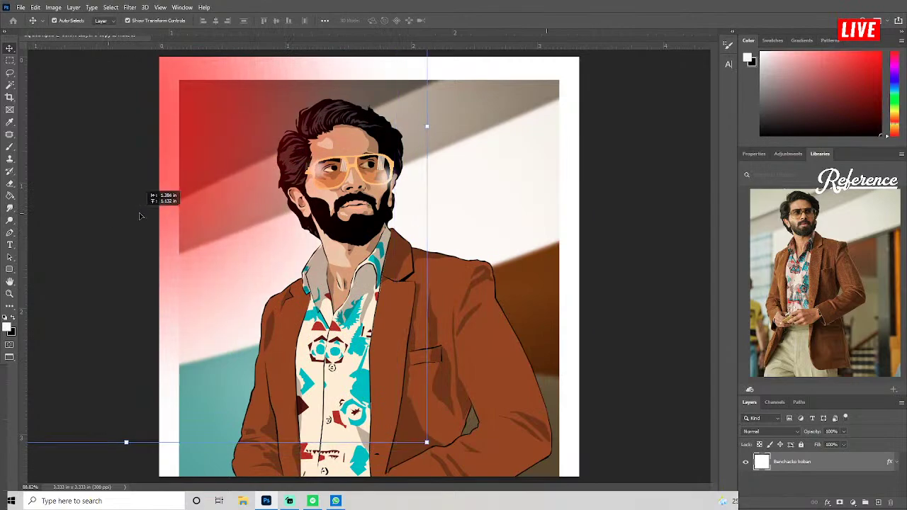
pyautogui.moveTo(108, 216); pyautogui.dragTo(187, 195)
# Apply a large-radius Gaussian Blur to the red glow and shift it further left.
pyautogui.click(129, 7)
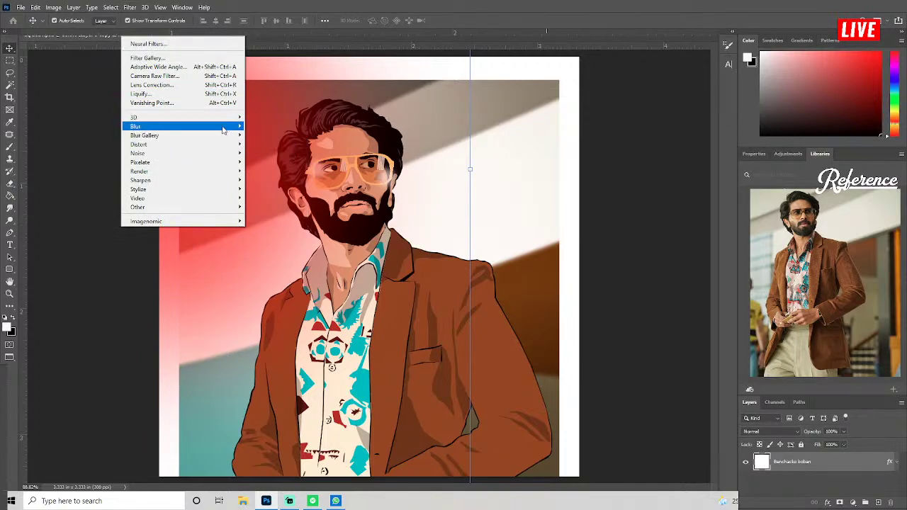
pyautogui.moveTo(183, 126)
pyautogui.click(267, 163)
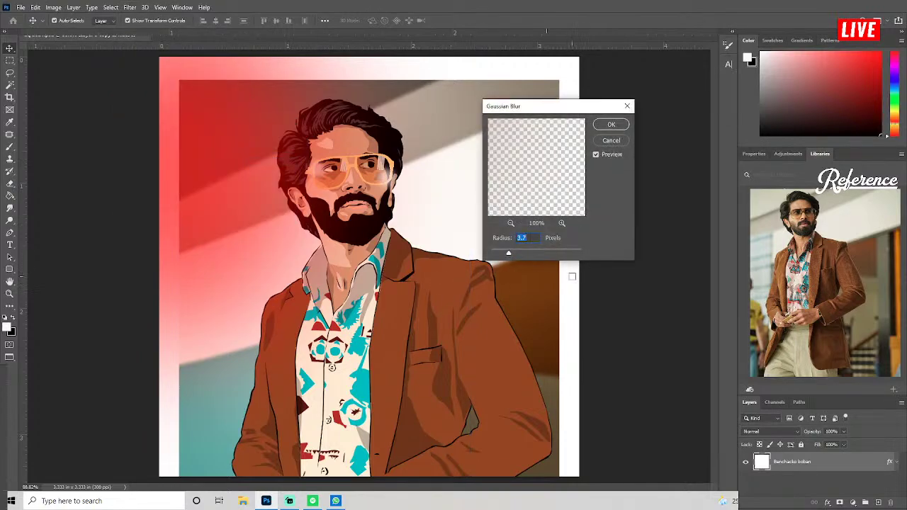
pyautogui.moveTo(527, 254); pyautogui.dragTo(536, 254)
pyautogui.moveTo(540, 253); pyautogui.dragTo(560, 254)
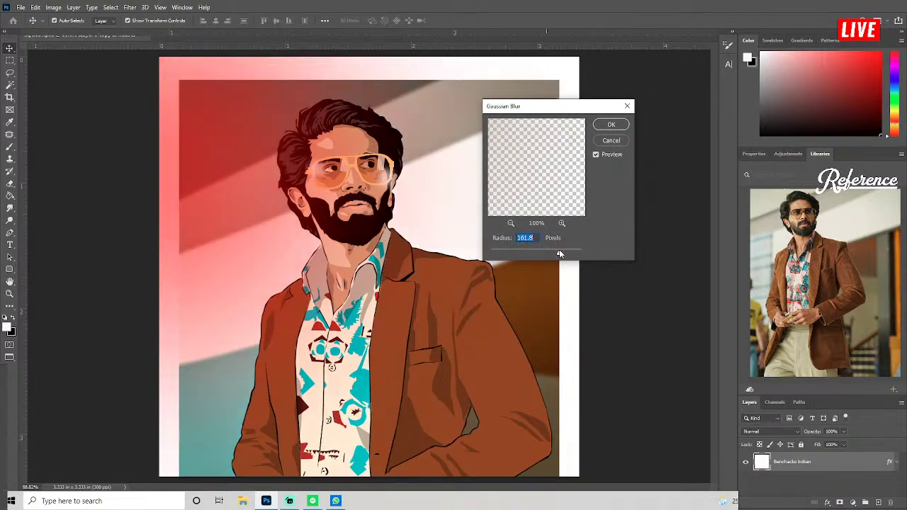
pyautogui.click(613, 126)
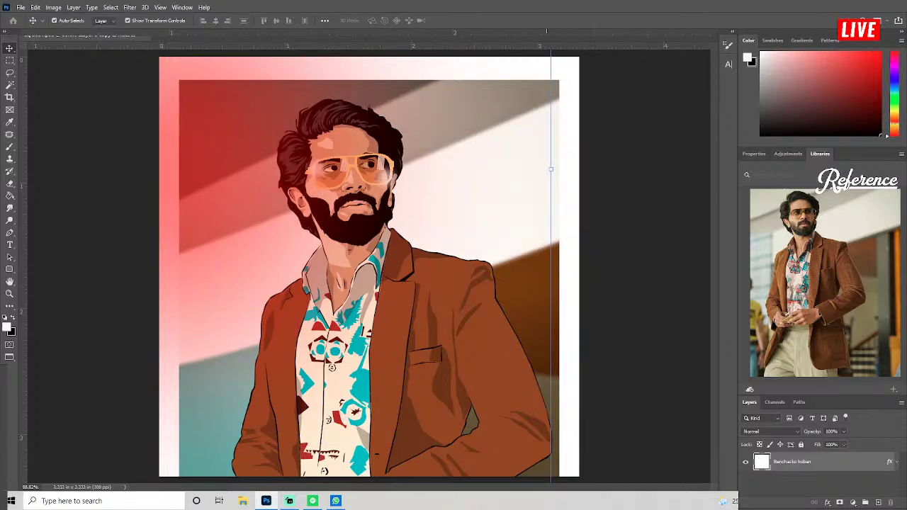
pyautogui.moveTo(228, 235); pyautogui.dragTo(162, 193)
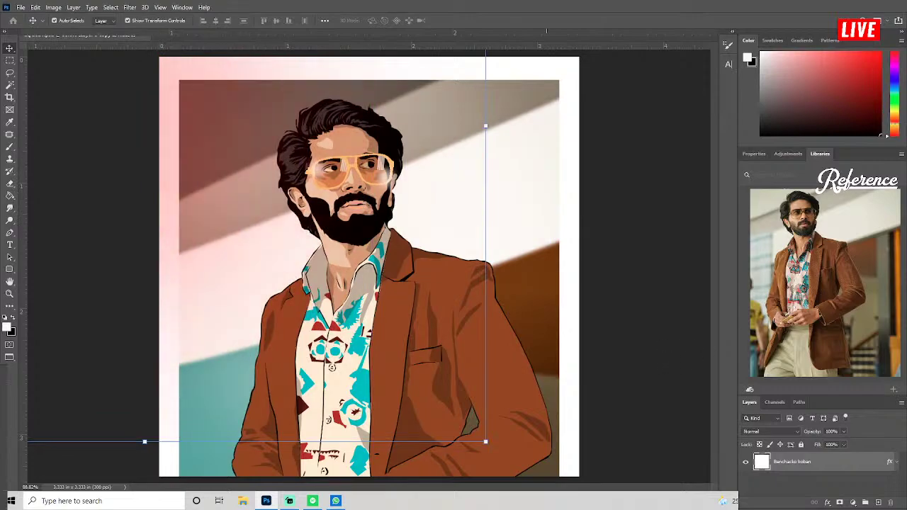
# Recolour the glow's Color Overlay from red to orange ff8400.
pyautogui.doubleClick(889, 461)
pyautogui.click(674, 257)
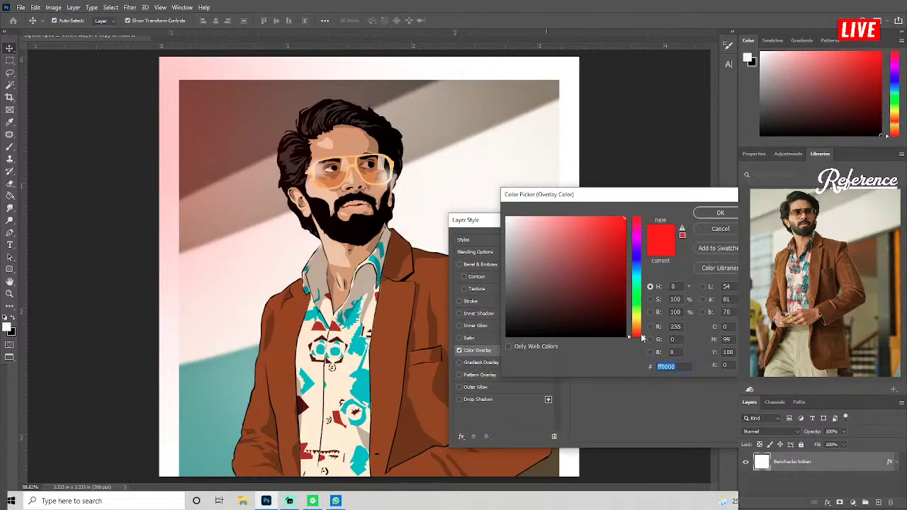
pyautogui.moveTo(642, 338); pyautogui.dragTo(645, 334)
pyautogui.click(720, 213)
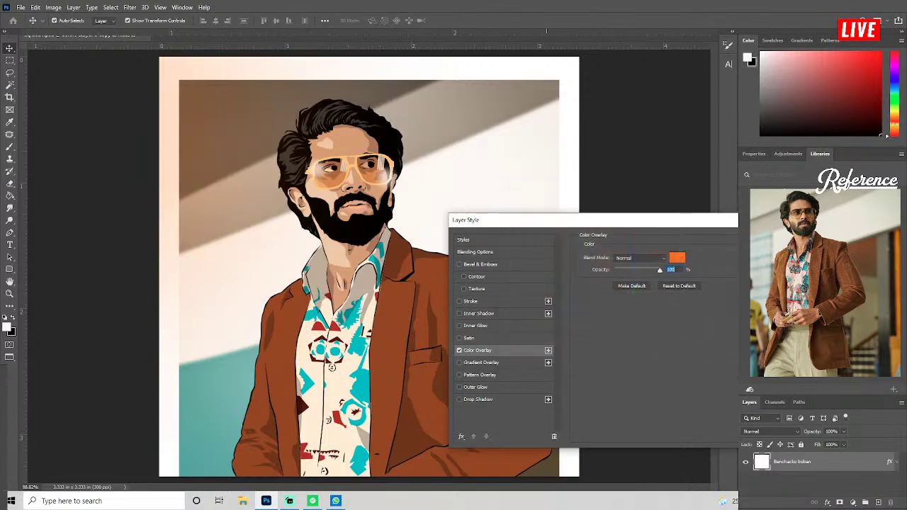
pyautogui.click(709, 239)
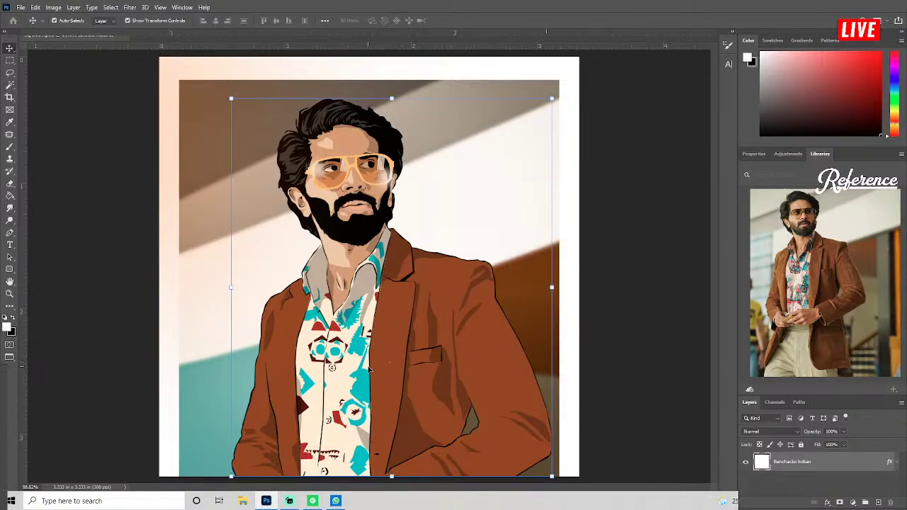
pyautogui.scroll(5, 456, 370)
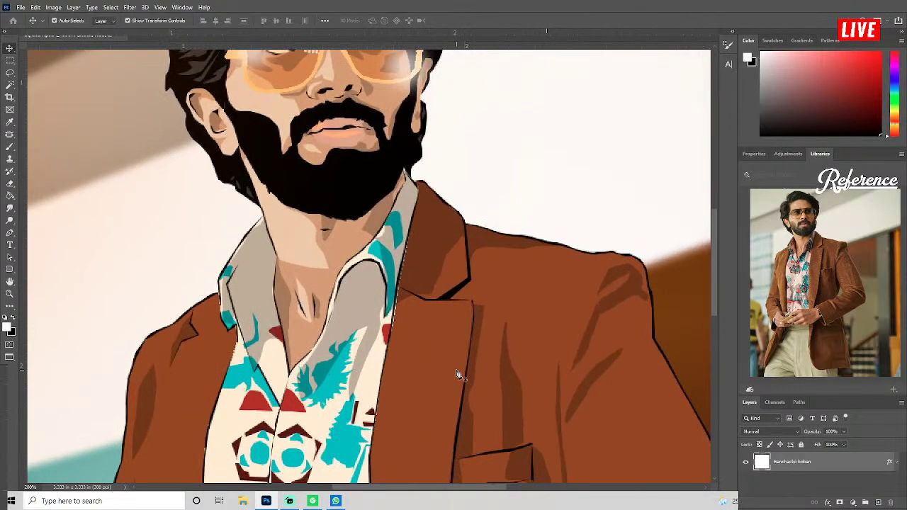
pyautogui.moveTo(552, 371); pyautogui.dragTo(496, 235)
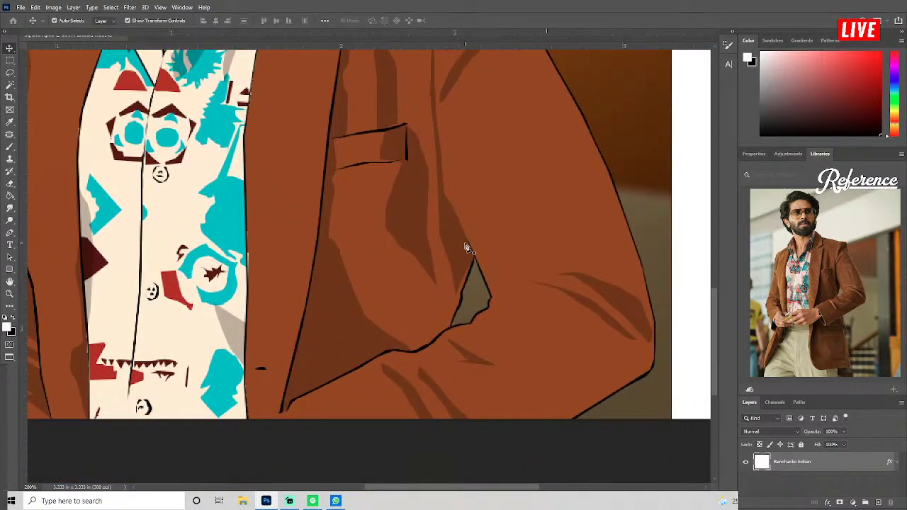
pyautogui.hotkey('ctrl', '+')
pyautogui.moveTo(629, 192)
pyautogui.mouseDown()
pyautogui.moveTo(583, 248)
pyautogui.moveTo(567, 328)
pyautogui.mouseUp()
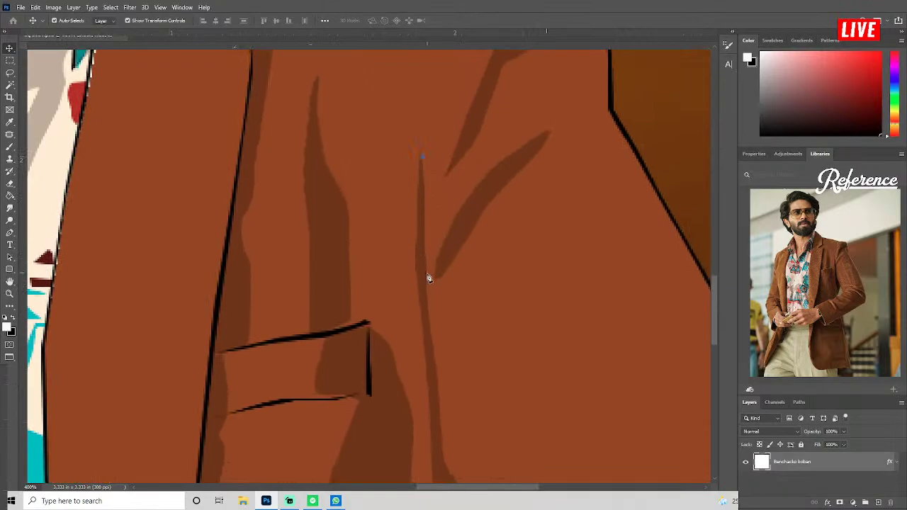
pyautogui.moveTo(443, 326); pyautogui.dragTo(427, 208)
pyautogui.click(408, 234)
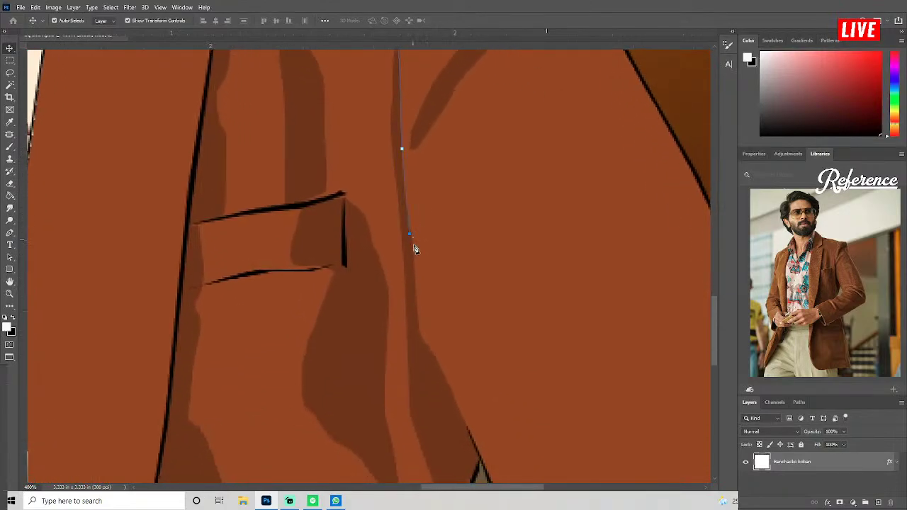
pyautogui.click(417, 306)
pyautogui.moveTo(426, 316); pyautogui.dragTo(420, 252)
pyautogui.click(414, 273)
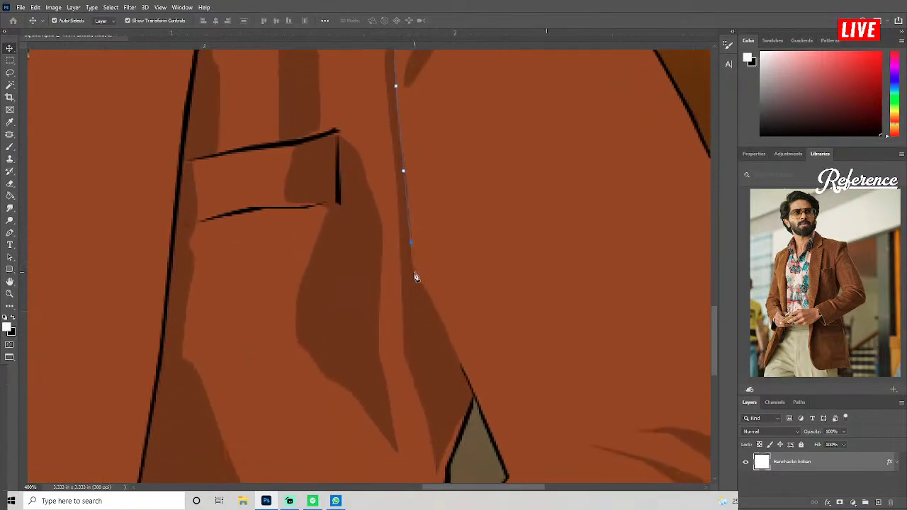
pyautogui.click(462, 368)
pyautogui.click(424, 292)
pyautogui.click(398, 132)
pyautogui.hotkey('ctrl', 'Return')
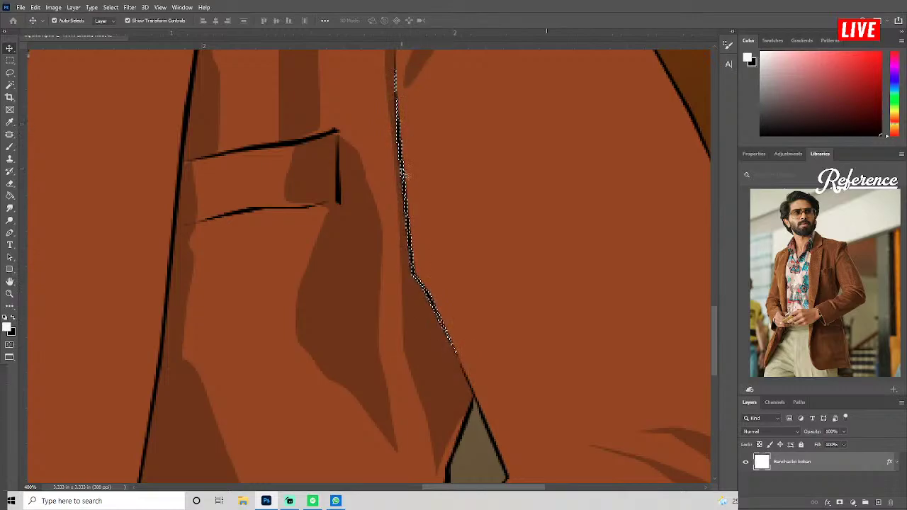
pyautogui.hotkey('ctrl', '0')
pyautogui.hotkey('ctrl', 'd')
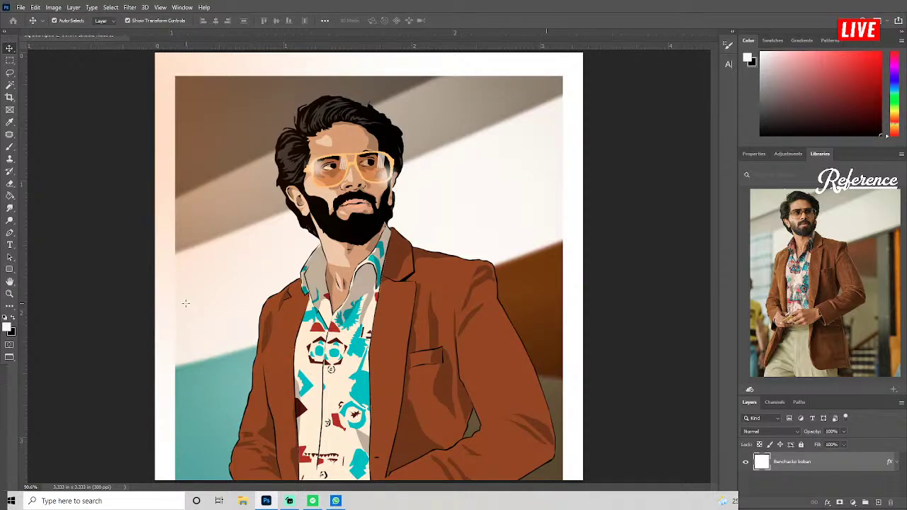
pyautogui.hotkey('ctrl', '+')
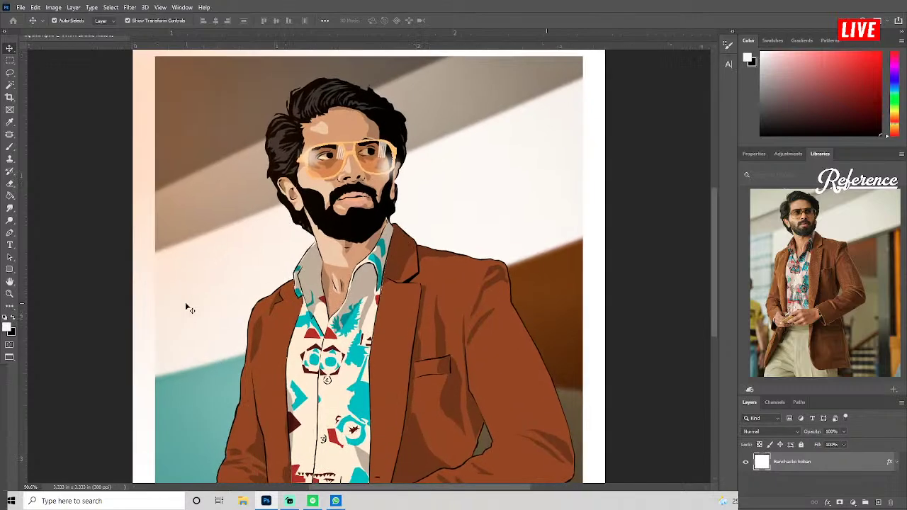
pyautogui.hotkey('ctrl', '+')
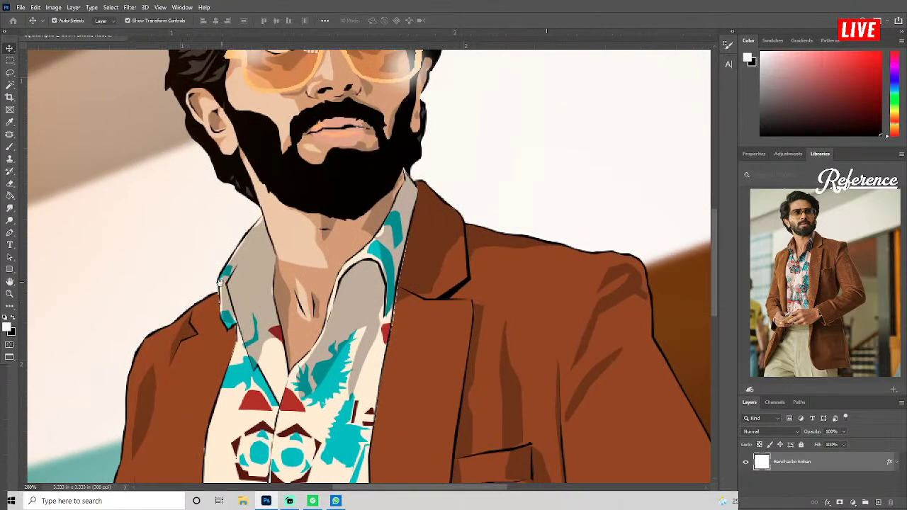
pyautogui.scroll(-5, 220, 284)
pyautogui.hscroll(-3, 227, 255)
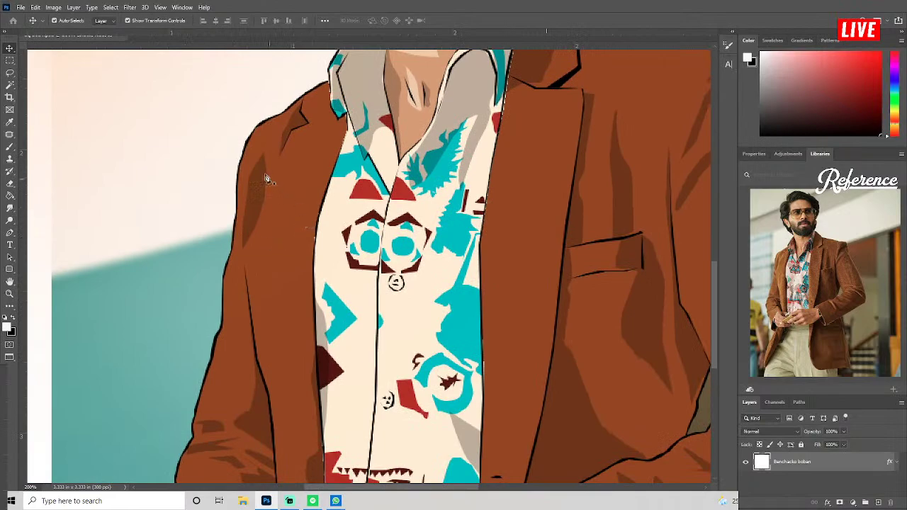
pyautogui.click(247, 247)
pyautogui.click(263, 202)
pyautogui.hotkey('ctrl', 'Return')
pyautogui.hotkey('ctrl', 'd')
pyautogui.hotkey('ctrl', '0')
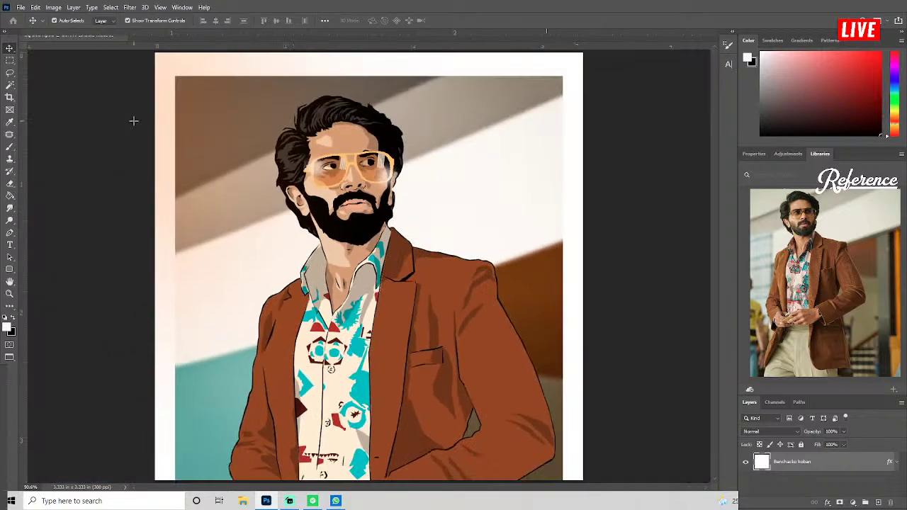
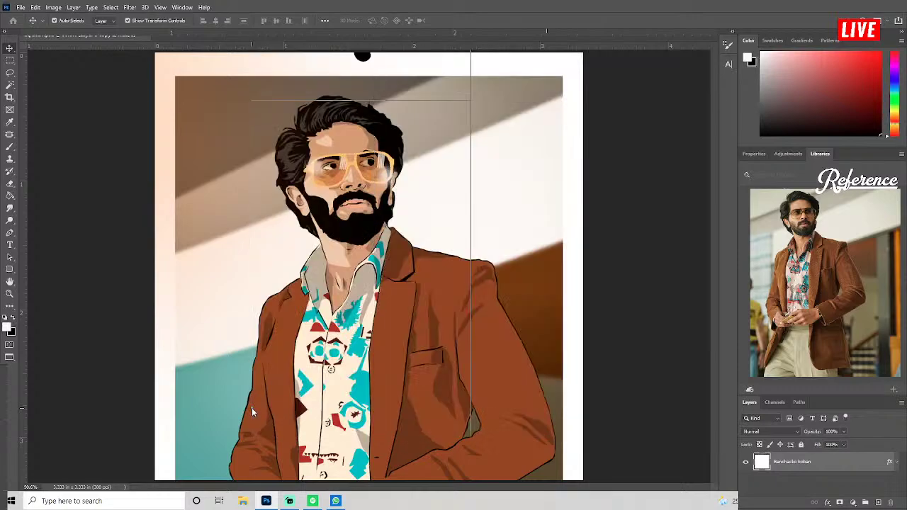
# Nudge the thin top line up, then set the DQ text in BATIK WORLDWIDE at 24 pt.
pyautogui.moveTo(386, 100); pyautogui.dragTo(386, 59)
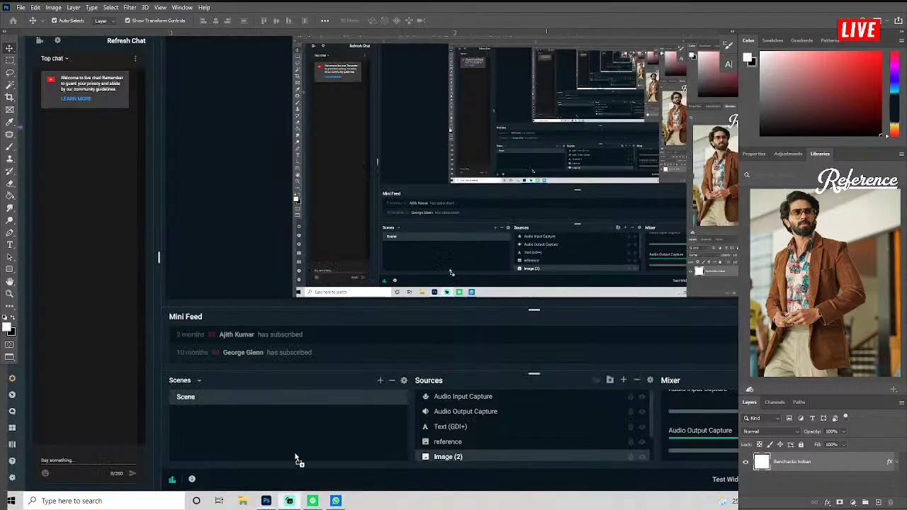
pyautogui.click(266, 501)
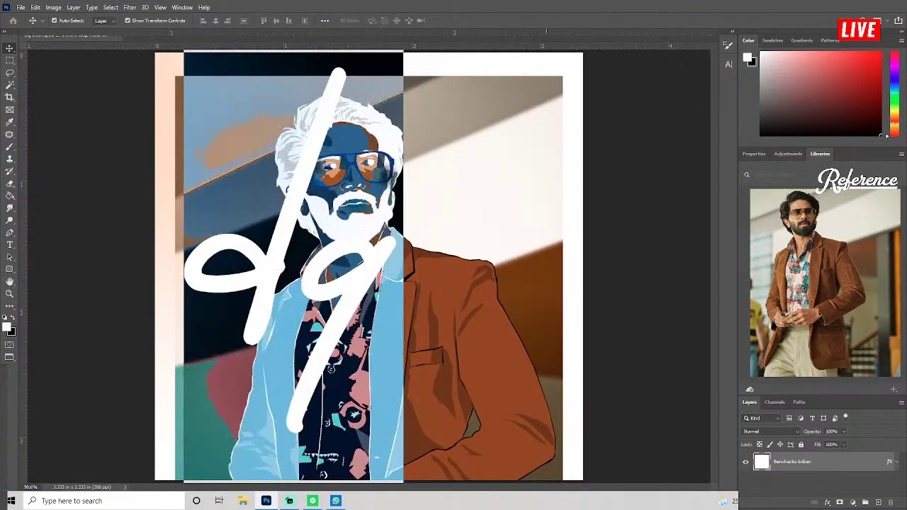
pyautogui.click(729, 64)
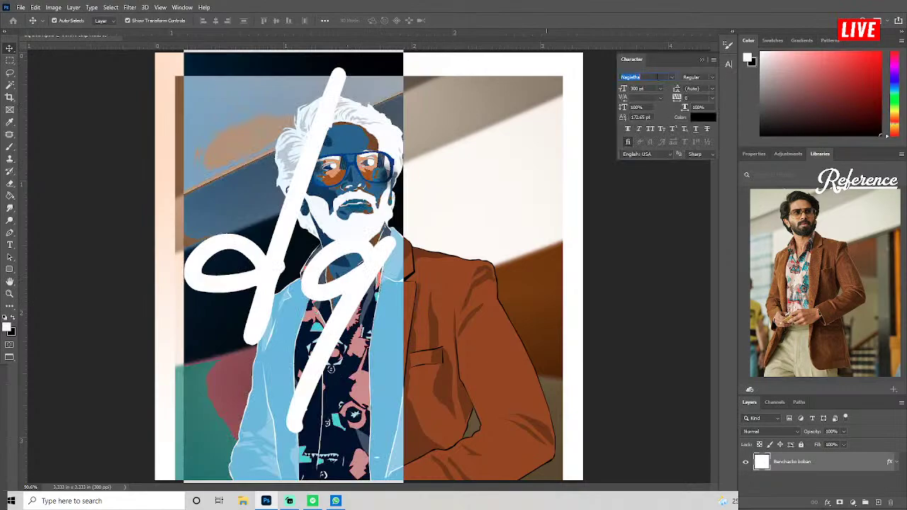
pyautogui.click(671, 77)
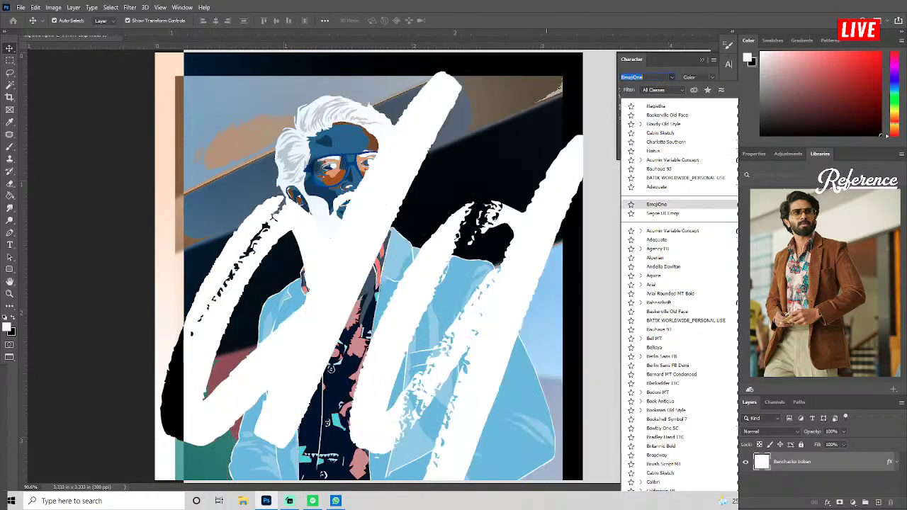
pyautogui.press('Down')
pyautogui.press('Down')
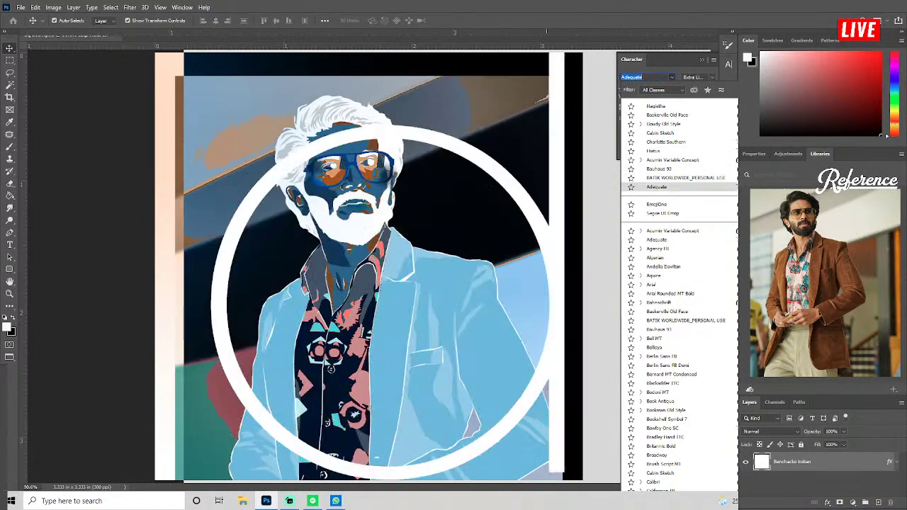
pyautogui.press('Up')
pyautogui.press('Return')
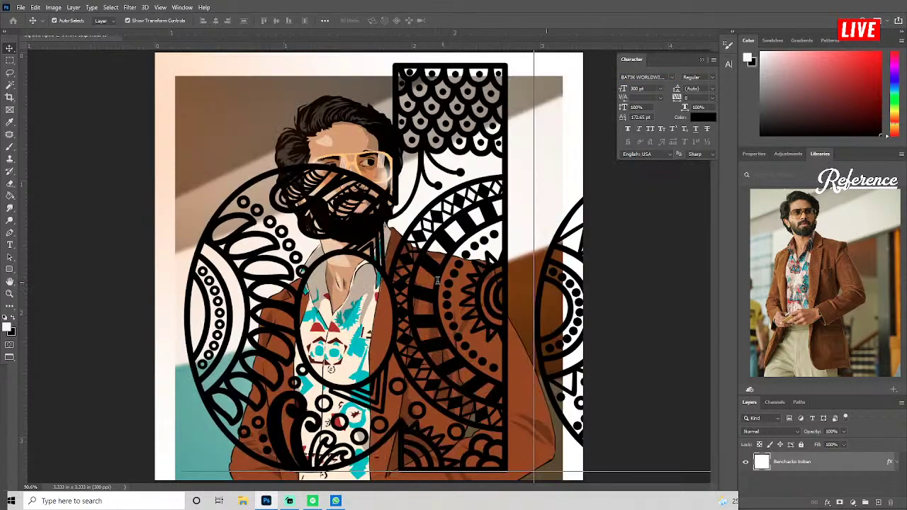
pyautogui.hotkey('ctrl', 'a')
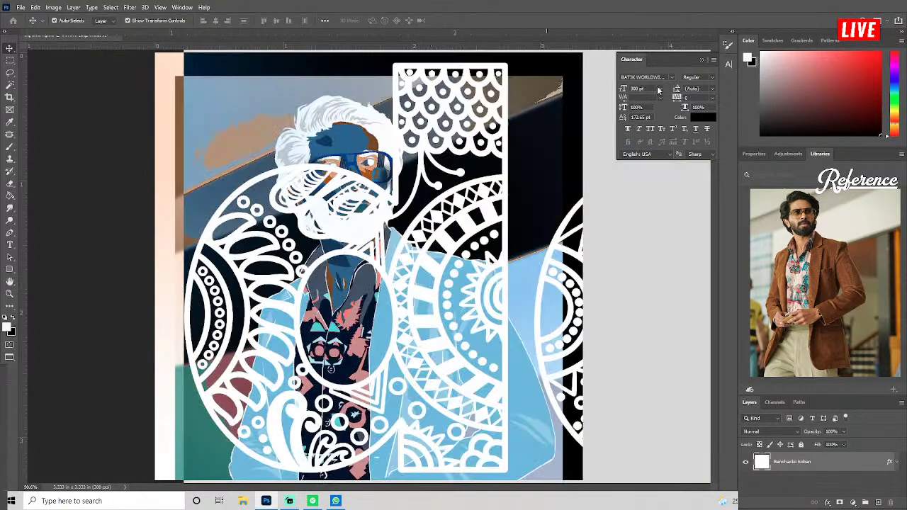
pyautogui.click(659, 89)
pyautogui.click(647, 176)
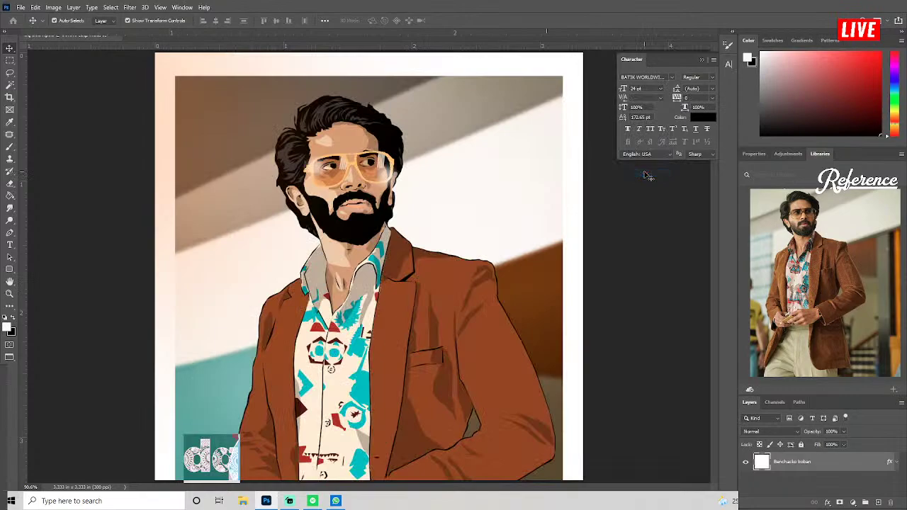
pyautogui.hotkey('ctrl', 'Return')
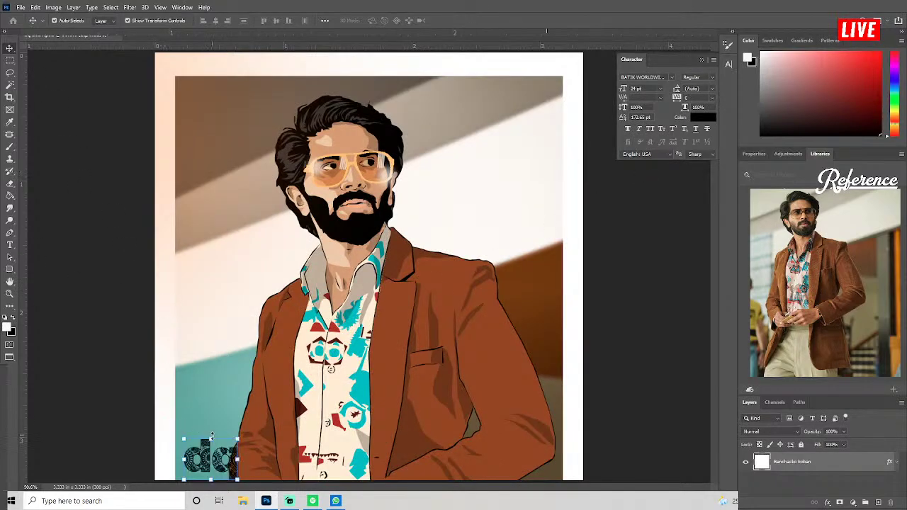
# Enlarge and slightly tilt the DQ lettering and place it beside the man's head at upper right.
pyautogui.moveTo(211, 436); pyautogui.dragTo(216, 268)
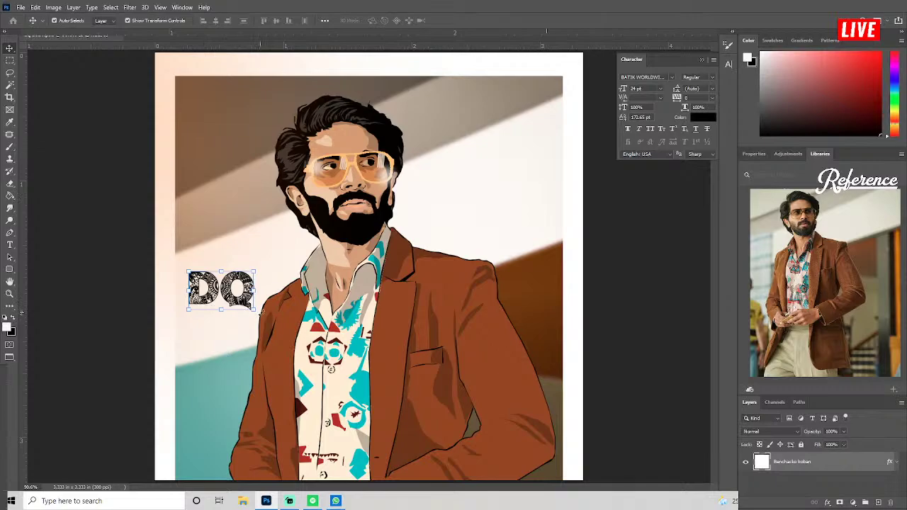
pyautogui.moveTo(262, 312); pyautogui.dragTo(368, 281)
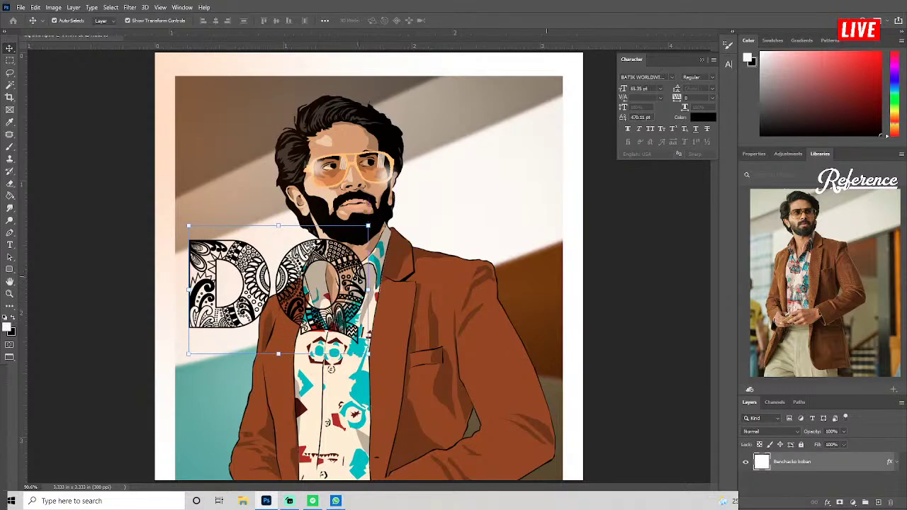
pyautogui.moveTo(282, 320); pyautogui.dragTo(470, 259)
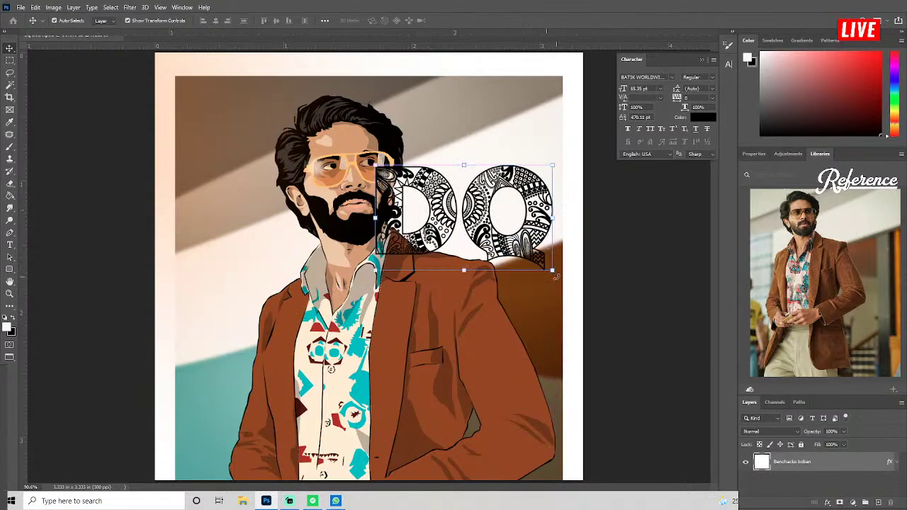
pyautogui.moveTo(556, 278)
pyautogui.mouseDown()
pyautogui.moveTo(520, 255)
pyautogui.moveTo(578, 197)
pyautogui.moveTo(515, 207)
pyautogui.mouseUp()
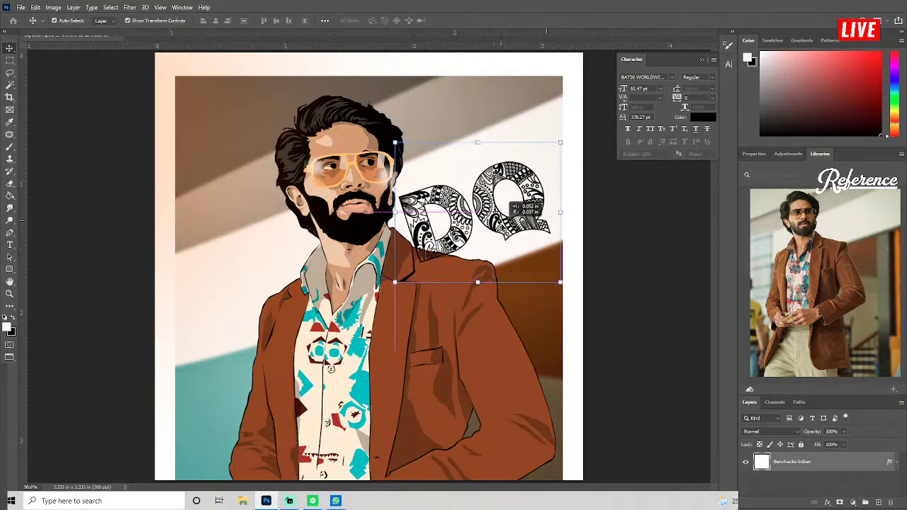
pyautogui.moveTo(568, 134); pyautogui.dragTo(565, 128)
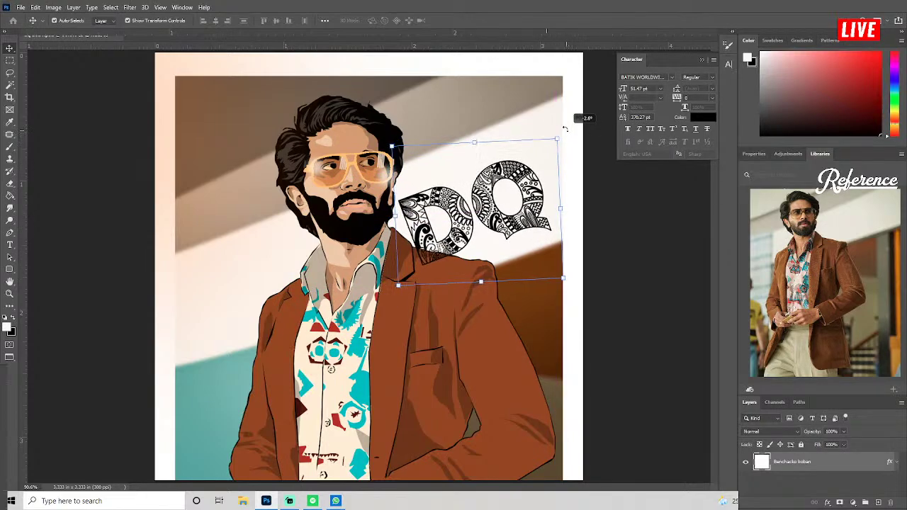
pyautogui.press('Return')
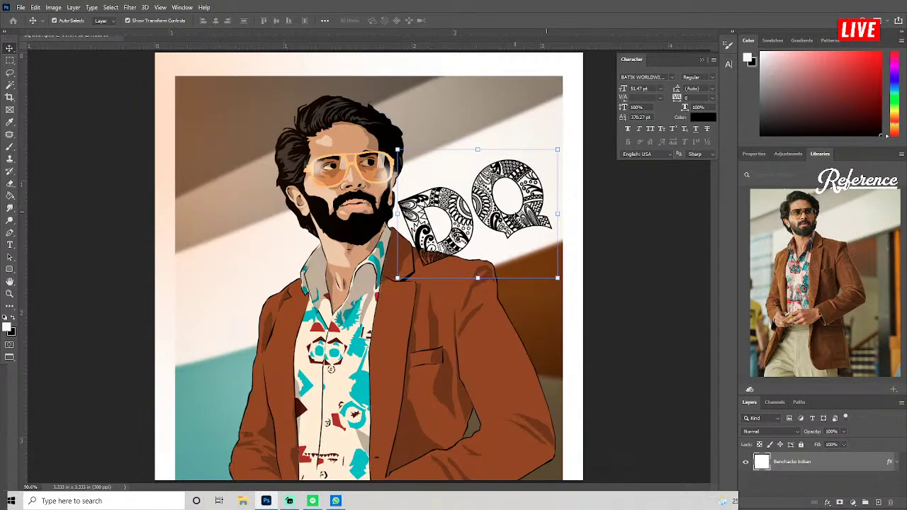
pyautogui.hotkey('ctrl', 'z')
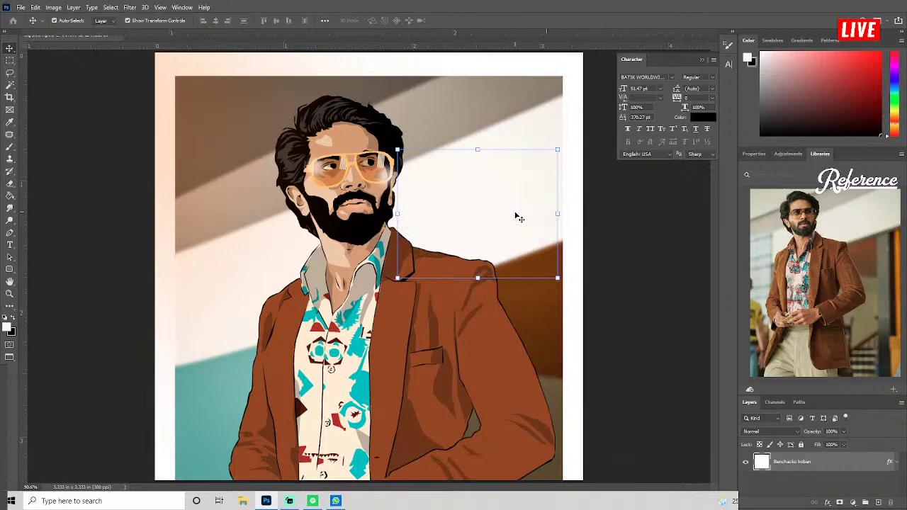
pyautogui.hotkey('ctrl', 'shift', 'z')
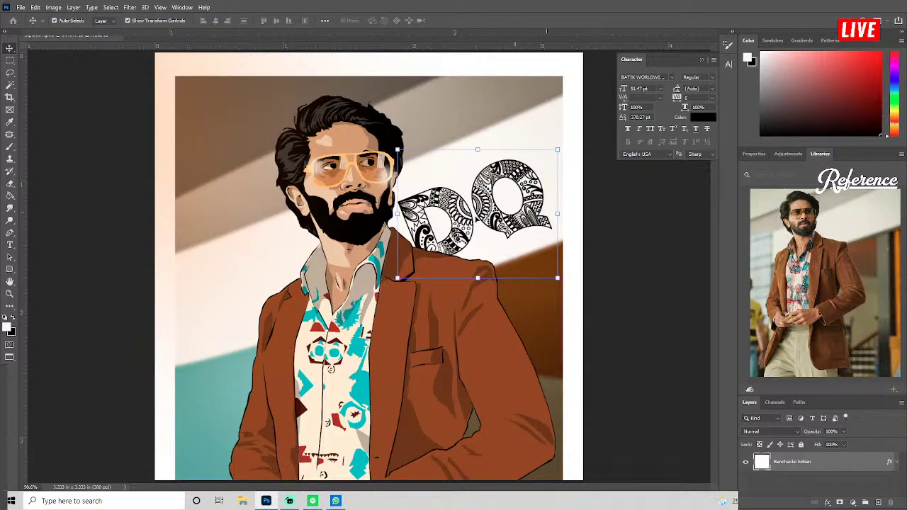
# Recolour the DQ lettering dark grey (#424242) after trying white and red.
pyautogui.click(704, 117)
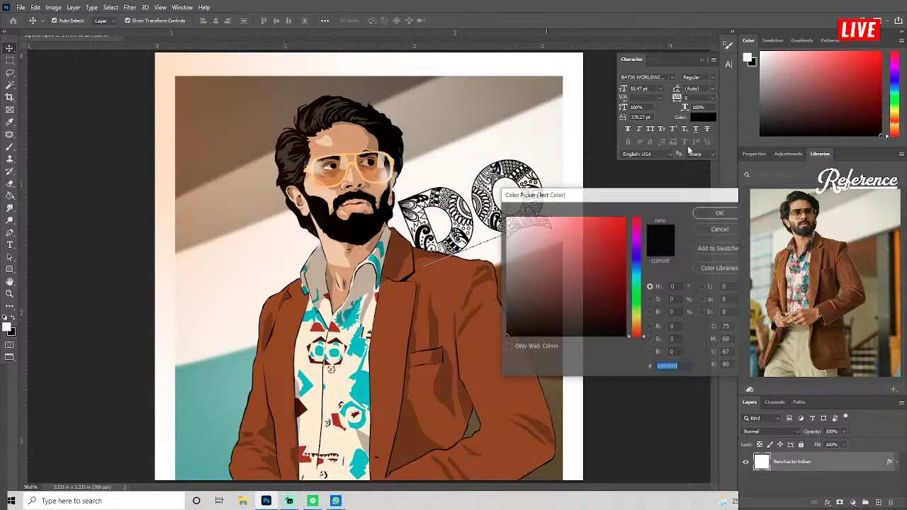
pyautogui.write('ffffff')
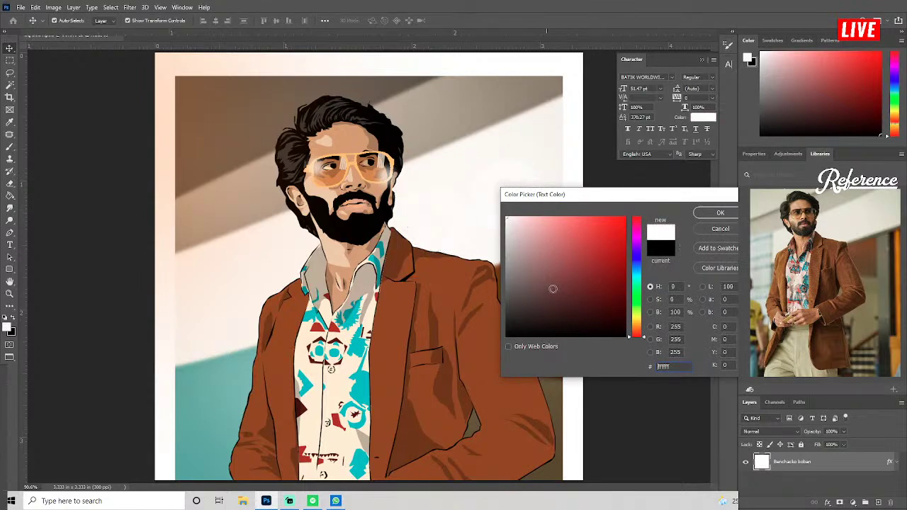
pyautogui.click(661, 244)
pyautogui.moveTo(608, 262); pyautogui.dragTo(611, 250)
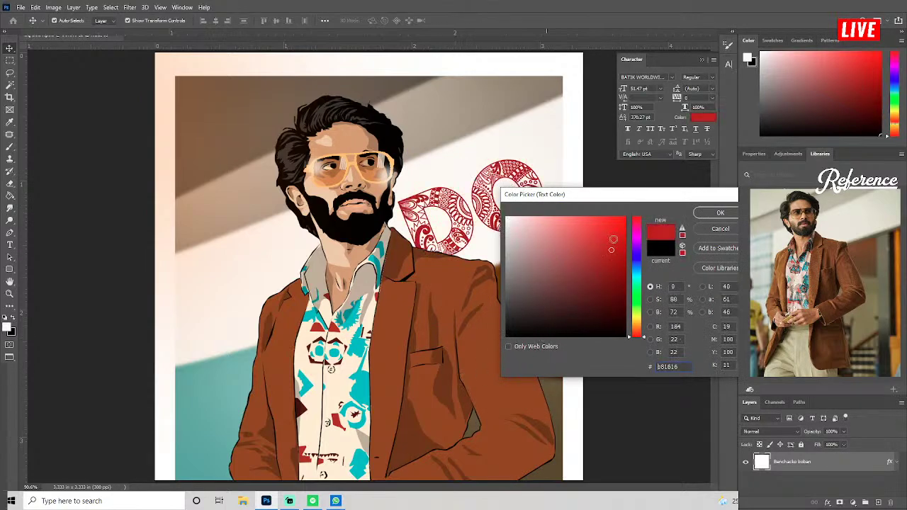
pyautogui.moveTo(543, 282)
pyautogui.mouseDown()
pyautogui.moveTo(521, 321)
pyautogui.moveTo(506, 319)
pyautogui.mouseUp()
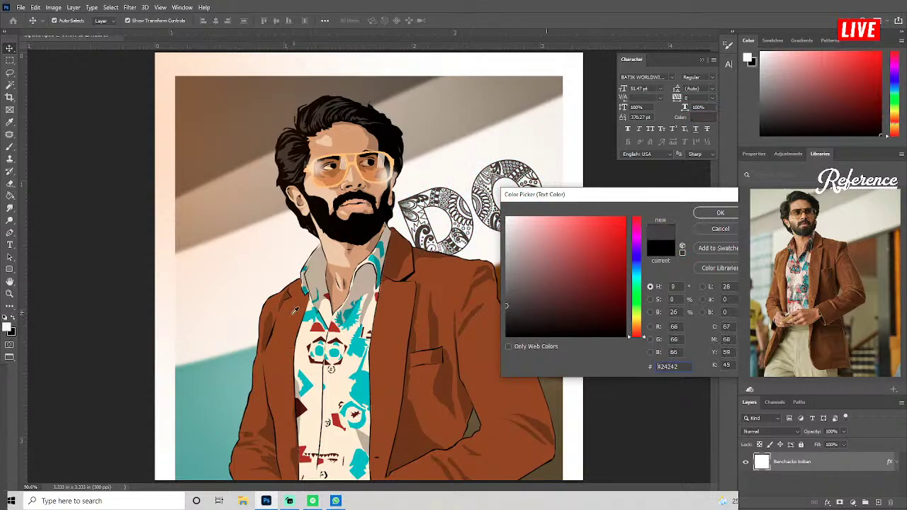
pyautogui.click(719, 214)
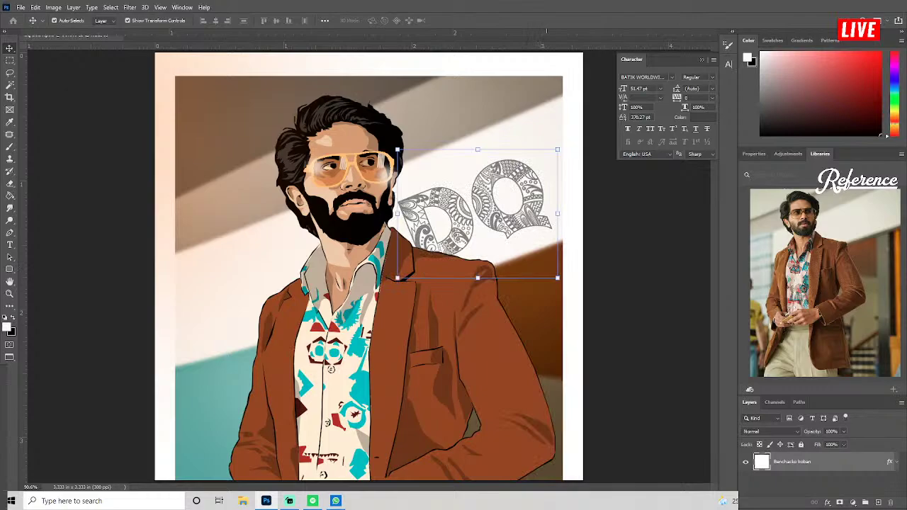
# Rotate the DQ lettering about 2 degrees and shrink it slightly.
pyautogui.moveTo(560, 150); pyautogui.dragTo(525, 170)
pyautogui.moveTo(503, 206); pyautogui.dragTo(516, 200)
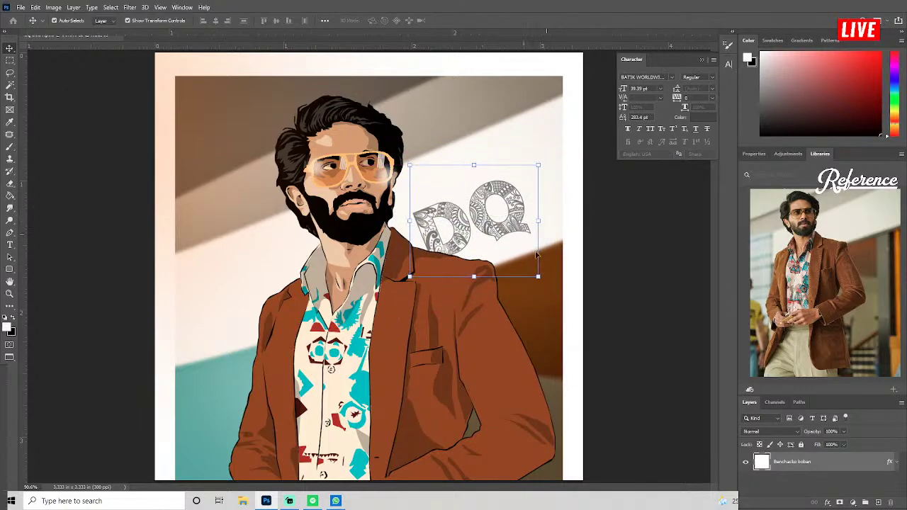
pyautogui.moveTo(548, 292); pyautogui.dragTo(554, 279)
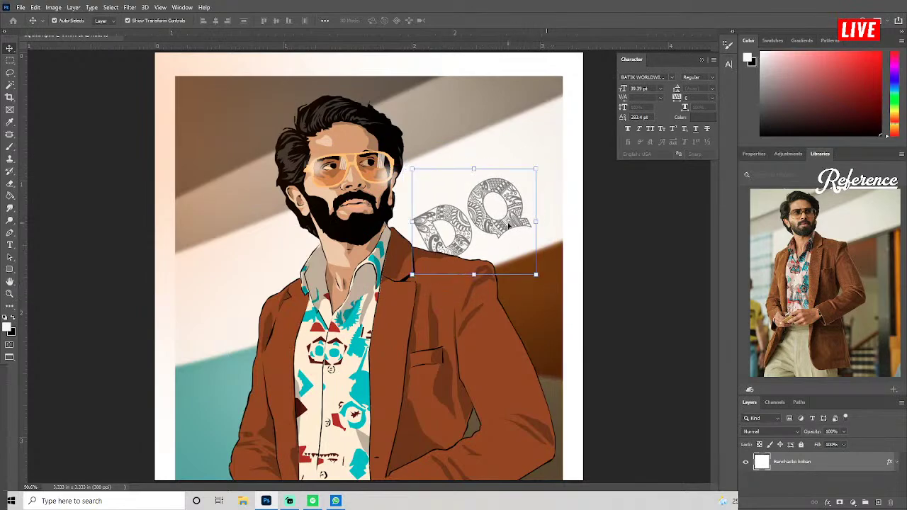
pyautogui.press('Return')
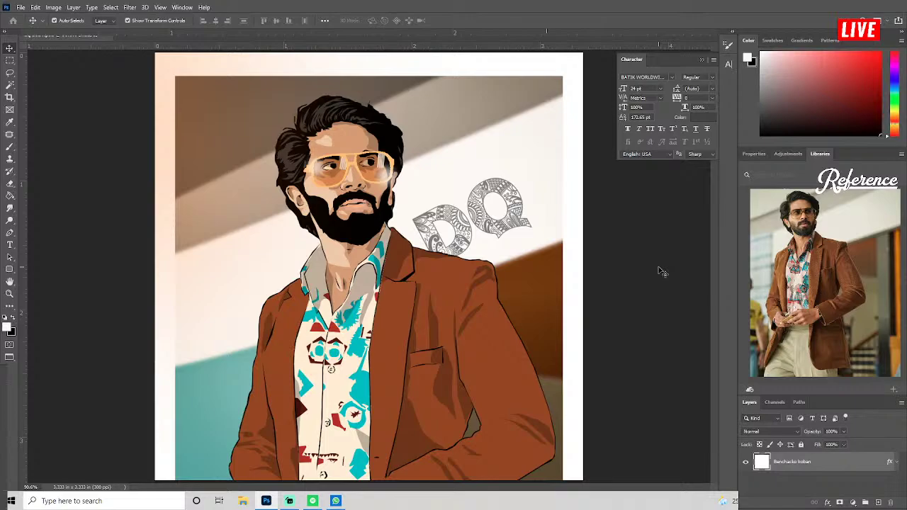
# Move the DQ lettering up-right and enlarge it to about 50 pt.
pyautogui.moveTo(489, 202); pyautogui.dragTo(500, 176)
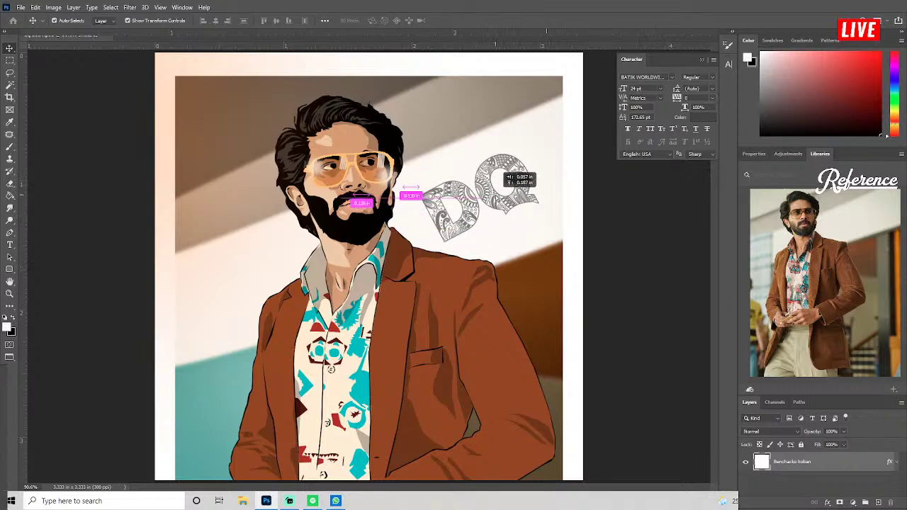
pyautogui.moveTo(547, 195)
pyautogui.mouseDown()
pyautogui.moveTo(583, 195)
pyautogui.moveTo(530, 206)
pyautogui.mouseUp()
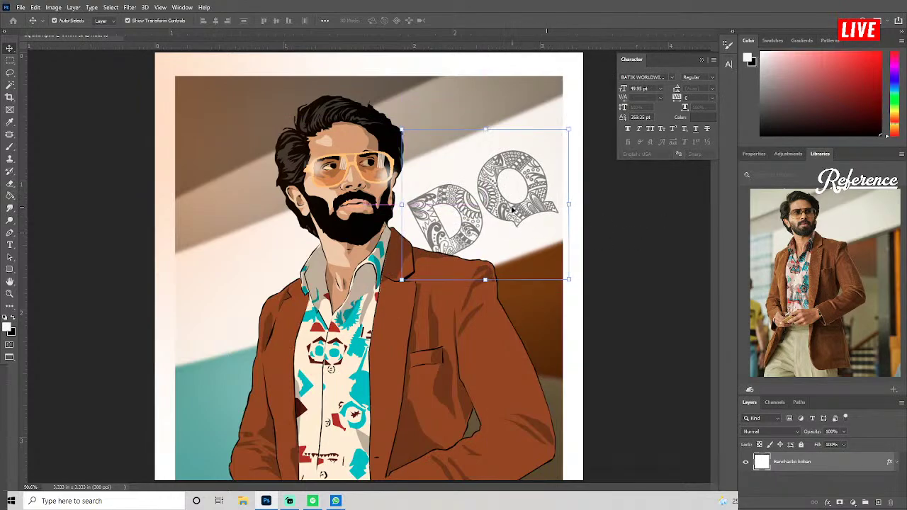
pyautogui.press('Return')
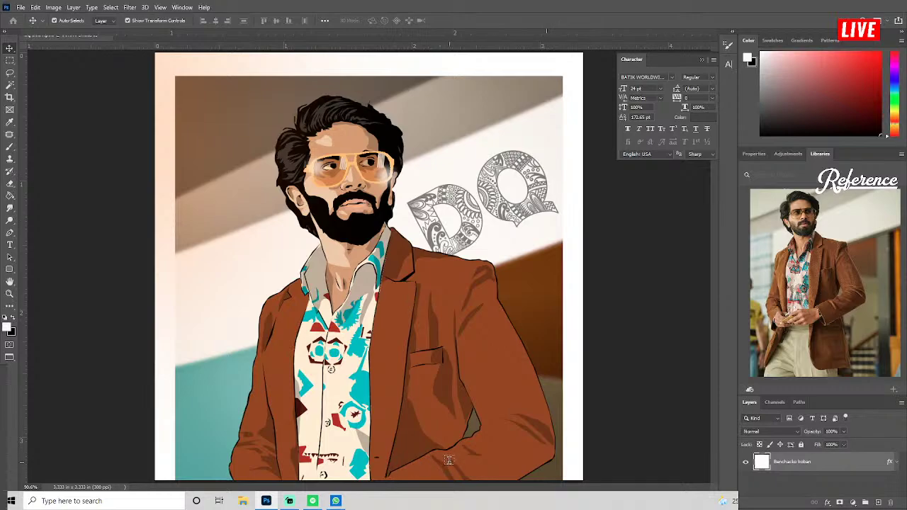
# Type the capitalised name caption and move it to the bottom of the portrait.
pyautogui.moveTo(449, 460); pyautogui.dragTo(462, 473)
pyautogui.write('b')
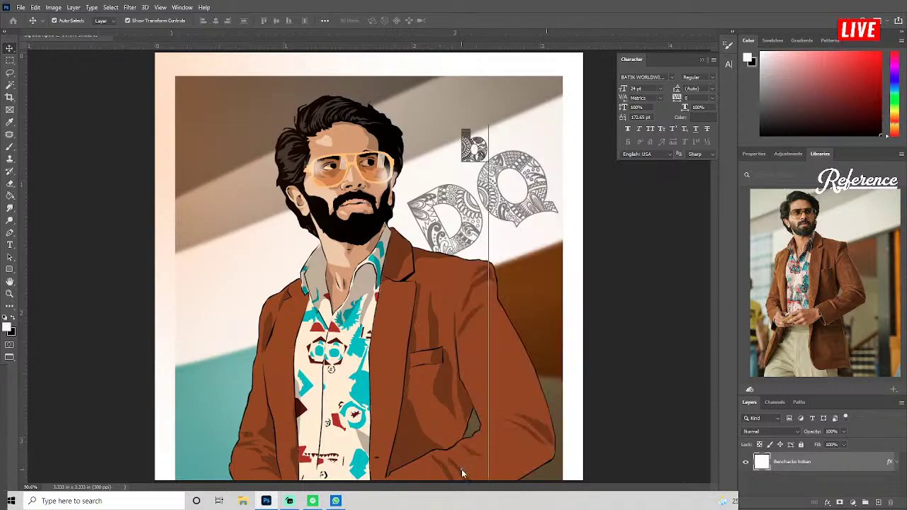
pyautogui.write('en')
pyautogui.press('BackSpace')
pyautogui.press('BackSpace')
pyautogui.press('BackSpace')
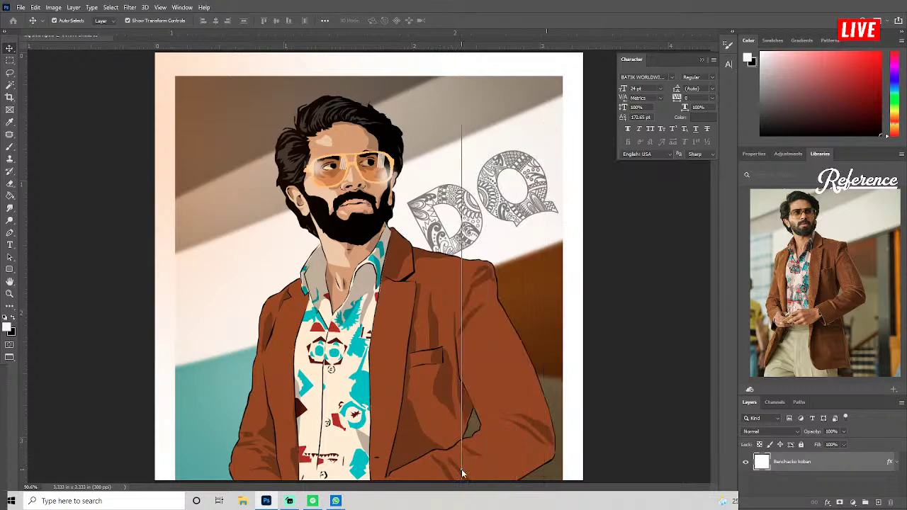
pyautogui.write('Be')
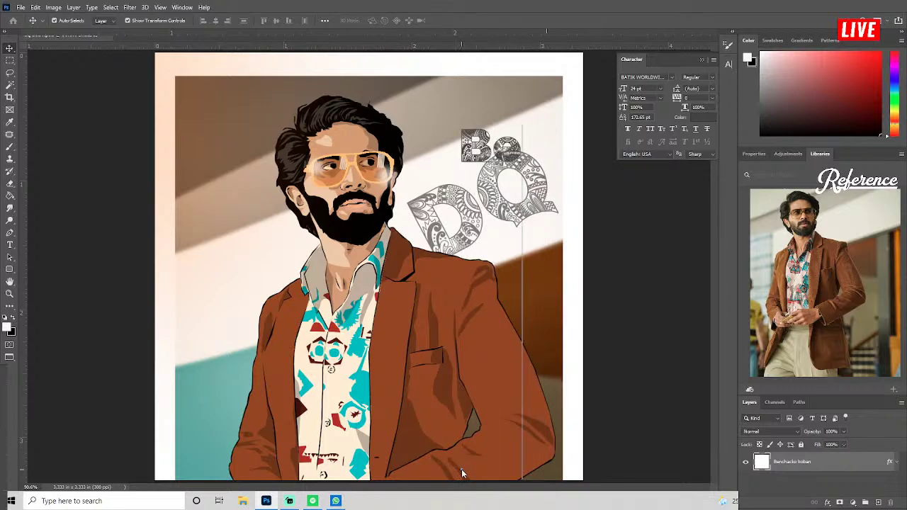
pyautogui.write('nchacko')
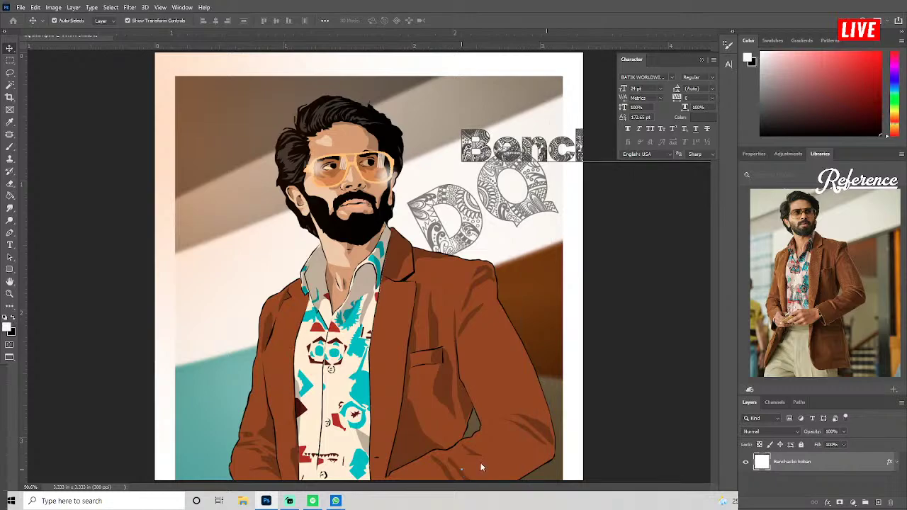
pyautogui.hotkey('ctrl', 'Return')
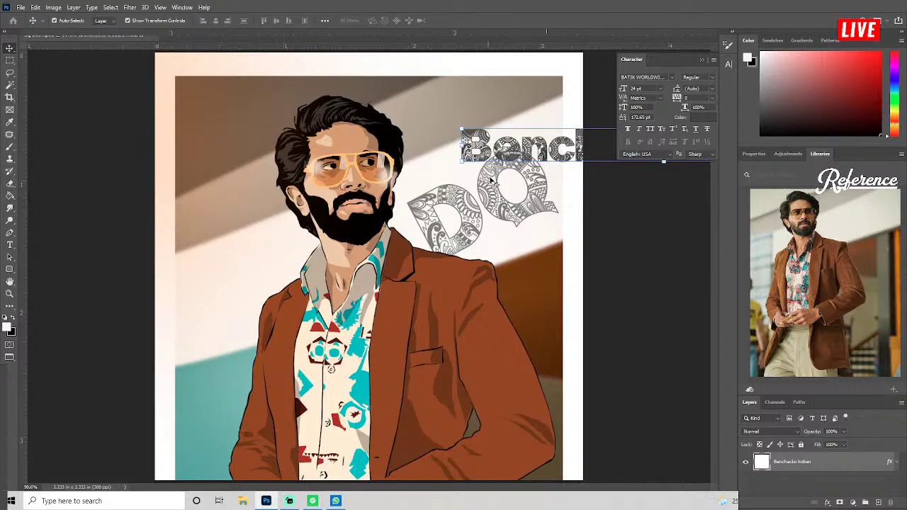
pyautogui.moveTo(548, 149); pyautogui.dragTo(303, 440)
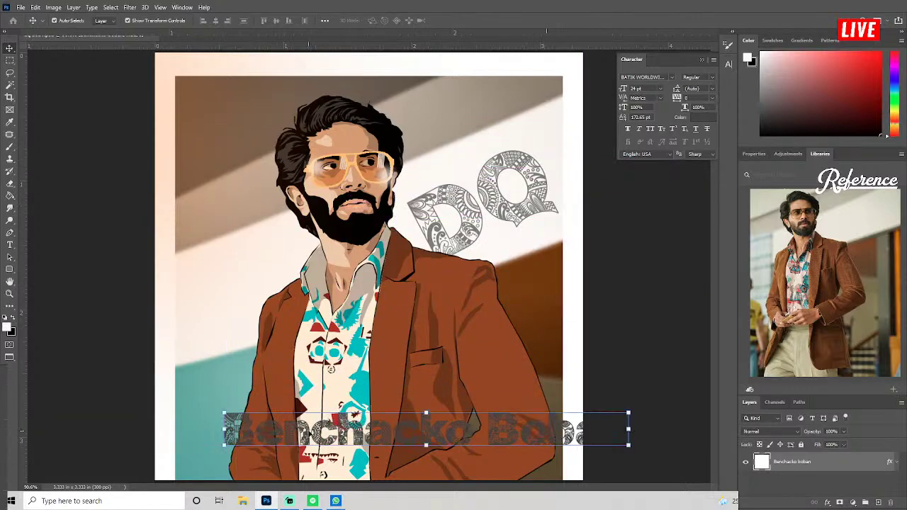
# Keep the caption black and set it in the Hiatus script font at 12 pt.
pyautogui.click(701, 118)
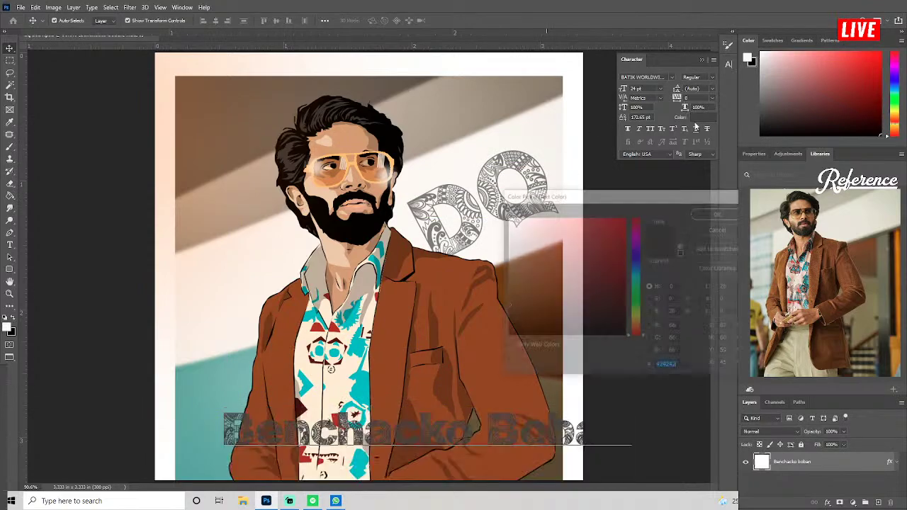
pyautogui.click(723, 214)
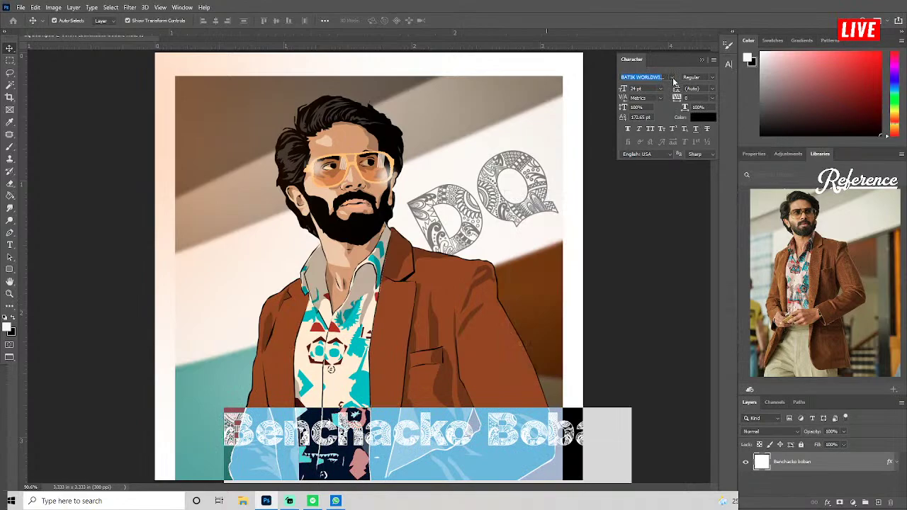
pyautogui.press('Down')
pyautogui.press('Down')
pyautogui.press('Down')
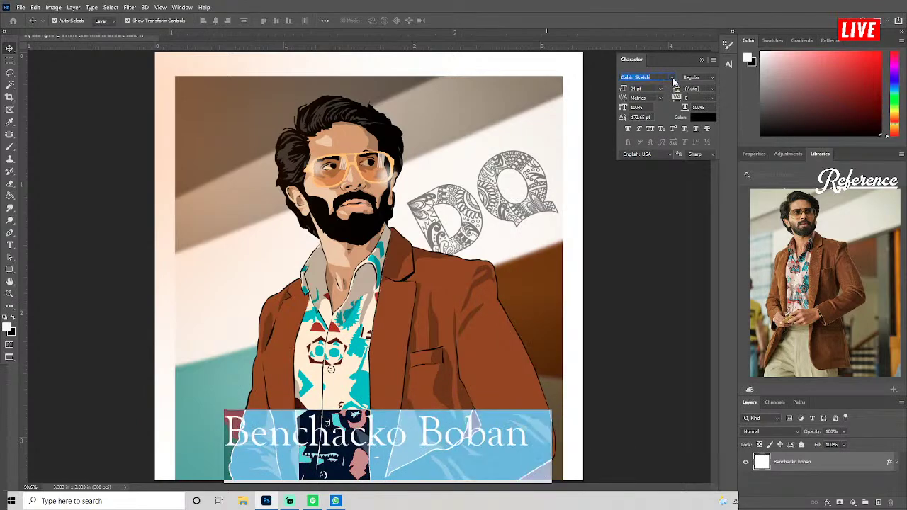
pyautogui.press('Down')
pyautogui.press('Down')
pyautogui.press('Down')
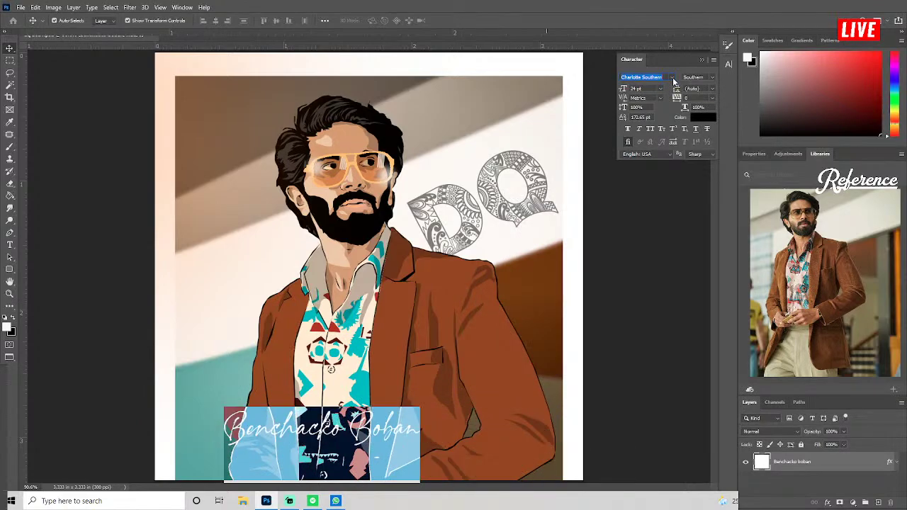
pyautogui.press('Down')
pyautogui.press('Down')
pyautogui.press('Down')
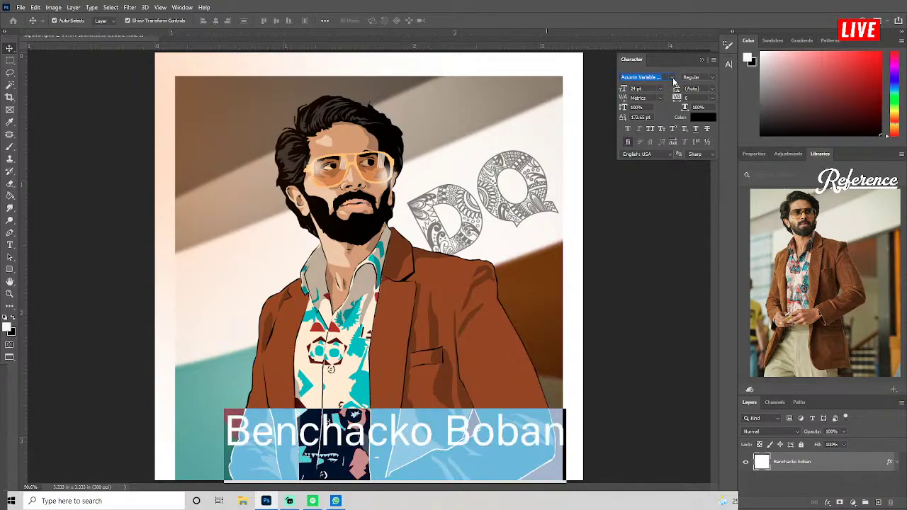
pyautogui.press('Down')
pyautogui.press('Down')
pyautogui.press('Down')
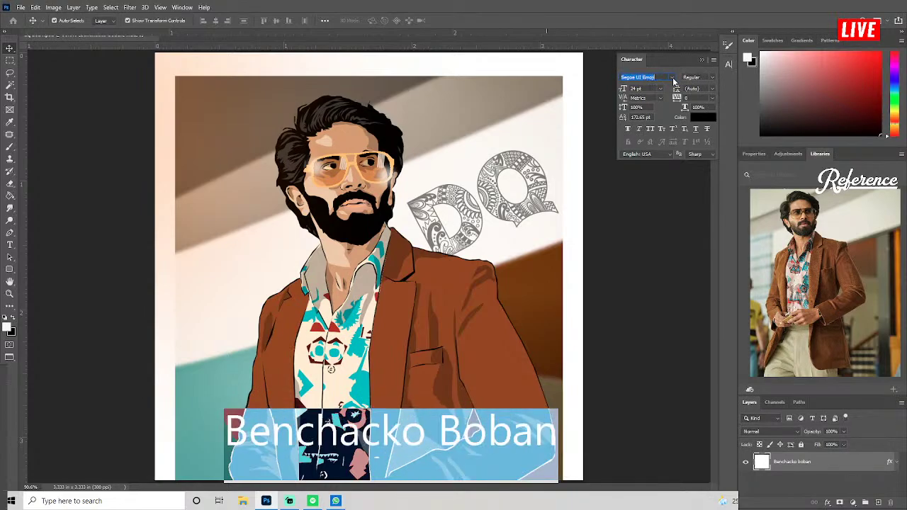
pyautogui.press('Down')
pyautogui.press('Down')
pyautogui.press('Down')
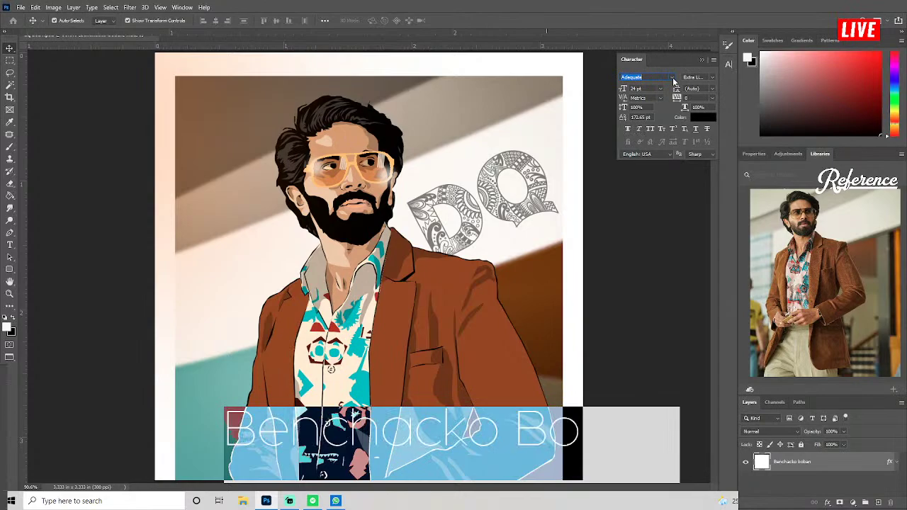
pyautogui.press('Down')
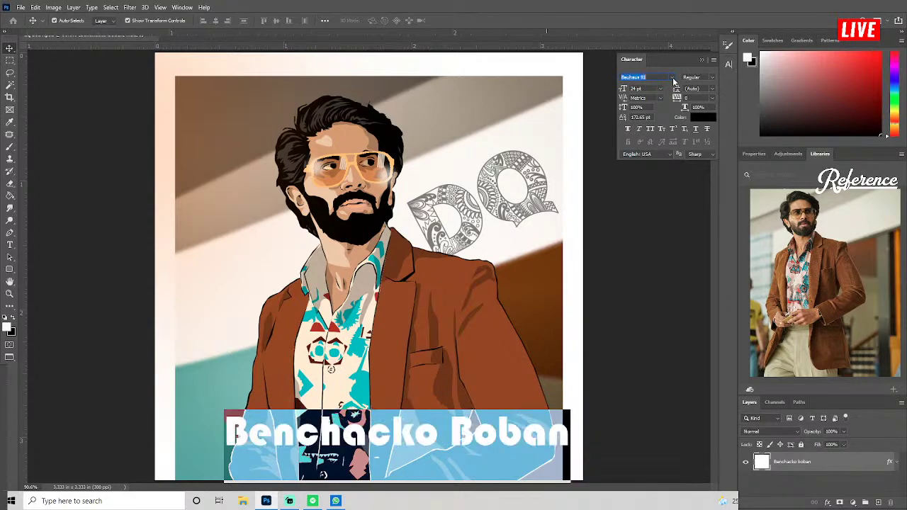
pyautogui.press('Down')
pyautogui.press('Down')
pyautogui.press('Down')
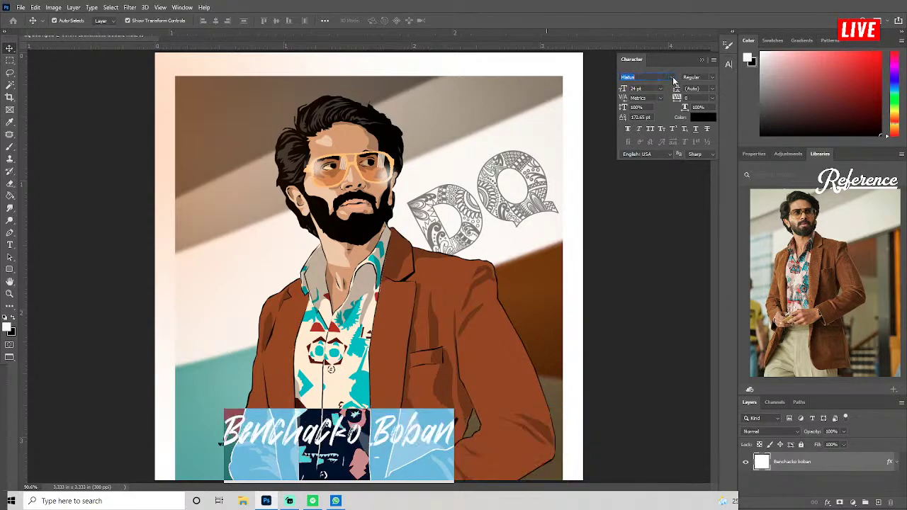
pyautogui.click(661, 88)
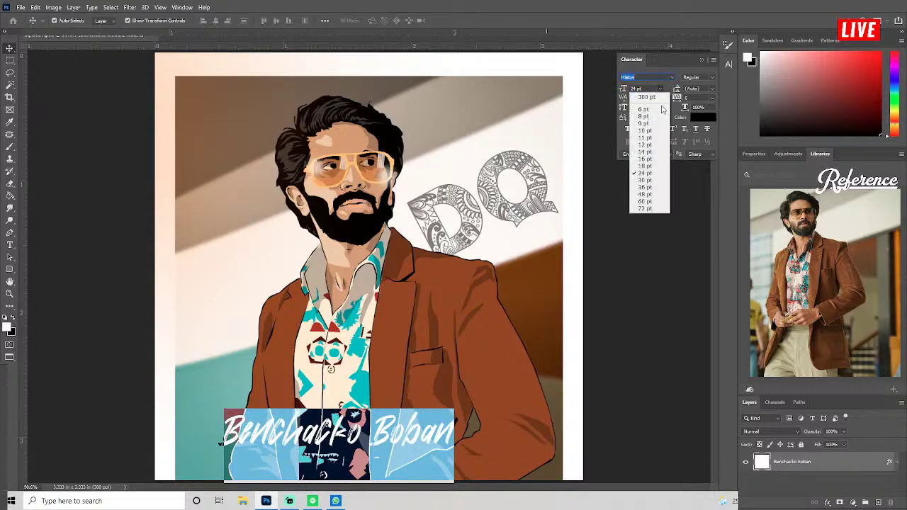
pyautogui.click(647, 144)
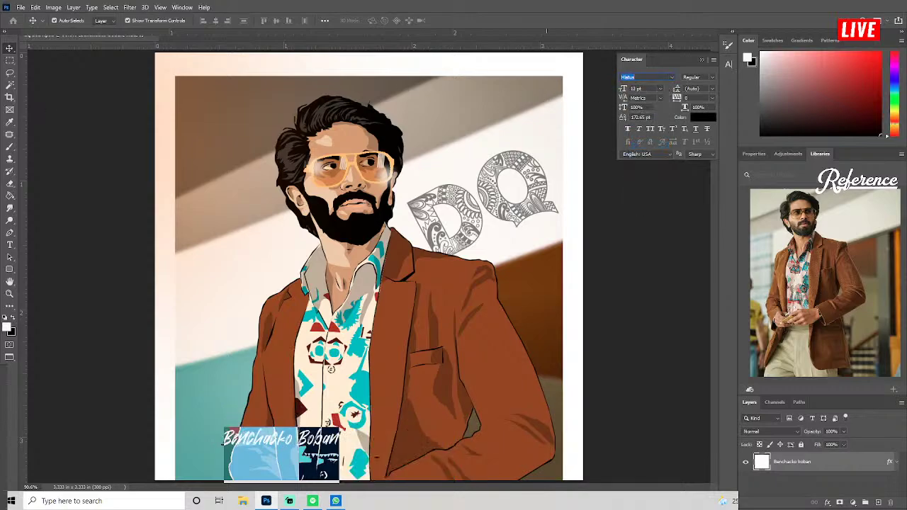
pyautogui.hotkey('ctrl', 'Return')
# Place the name caption left of the jacket collar, tilted counter-clockwise and slightly smaller.
pyautogui.moveTo(341, 441); pyautogui.dragTo(254, 460)
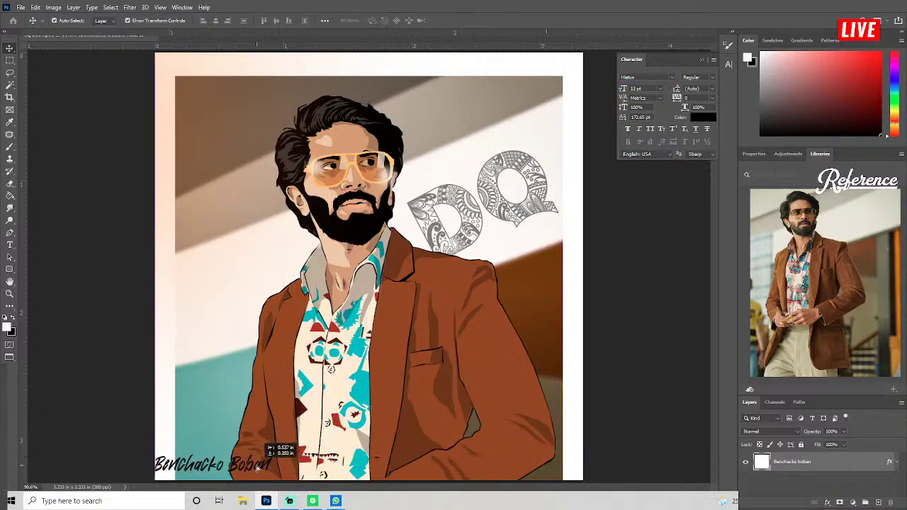
pyautogui.moveTo(254, 461)
pyautogui.mouseDown()
pyautogui.moveTo(280, 470)
pyautogui.moveTo(271, 311)
pyautogui.mouseUp()
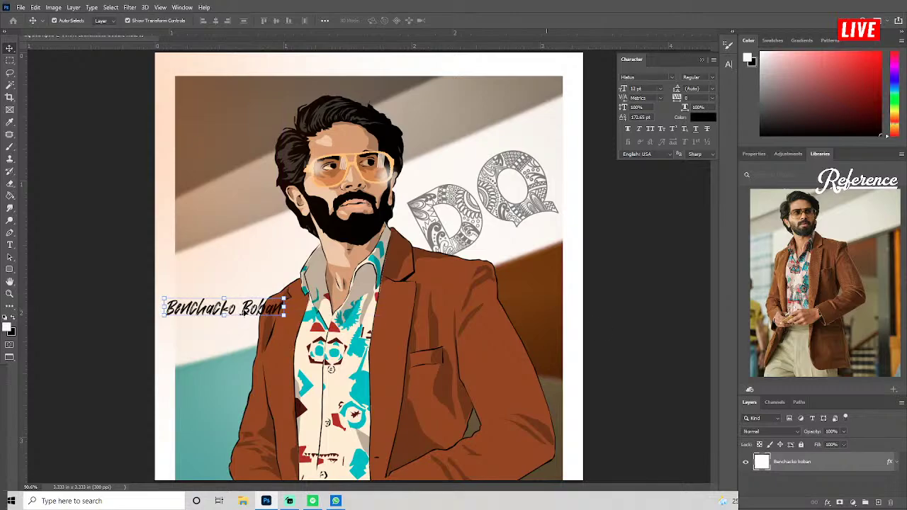
pyautogui.moveTo(228, 299)
pyautogui.mouseDown()
pyautogui.moveTo(277, 331)
pyautogui.moveTo(242, 281)
pyautogui.mouseUp()
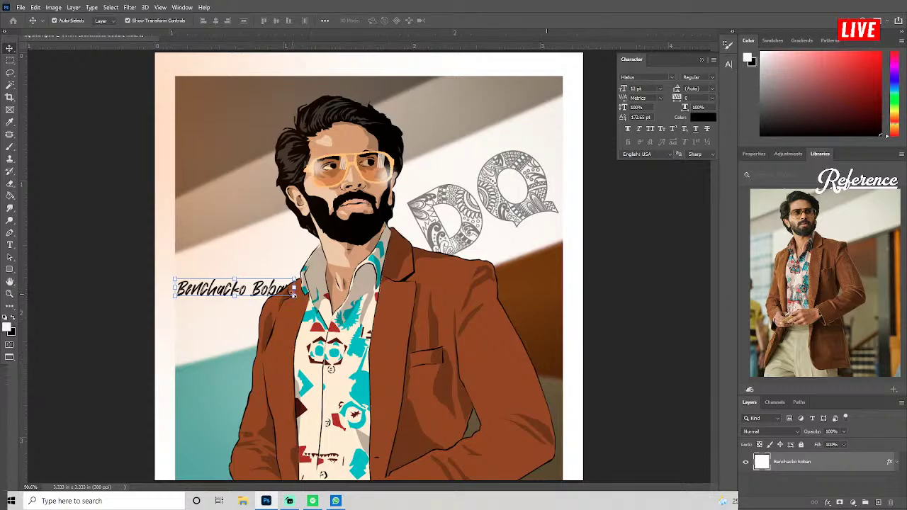
pyautogui.moveTo(292, 294)
pyautogui.mouseDown()
pyautogui.moveTo(267, 291)
pyautogui.moveTo(300, 359)
pyautogui.moveTo(312, 305)
pyautogui.mouseUp()
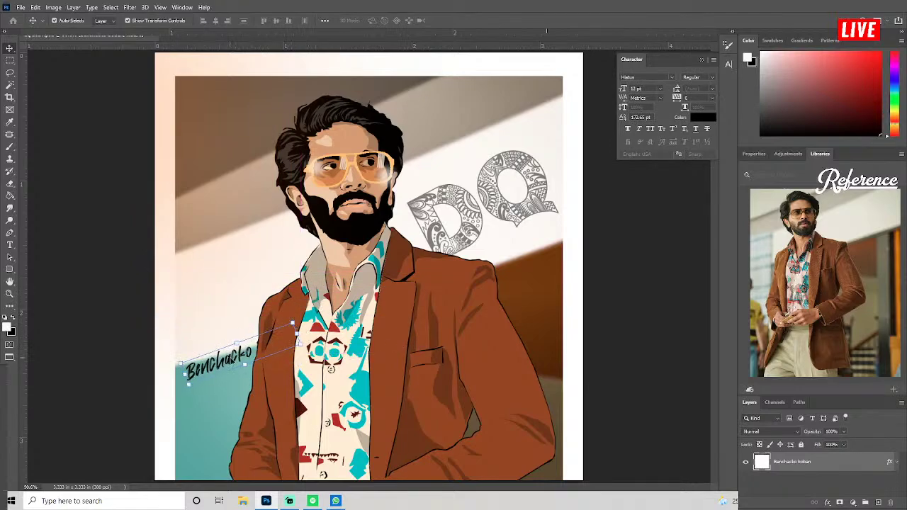
pyautogui.moveTo(230, 355)
pyautogui.mouseDown()
pyautogui.moveTo(240, 320)
pyautogui.moveTo(221, 303)
pyautogui.mouseUp()
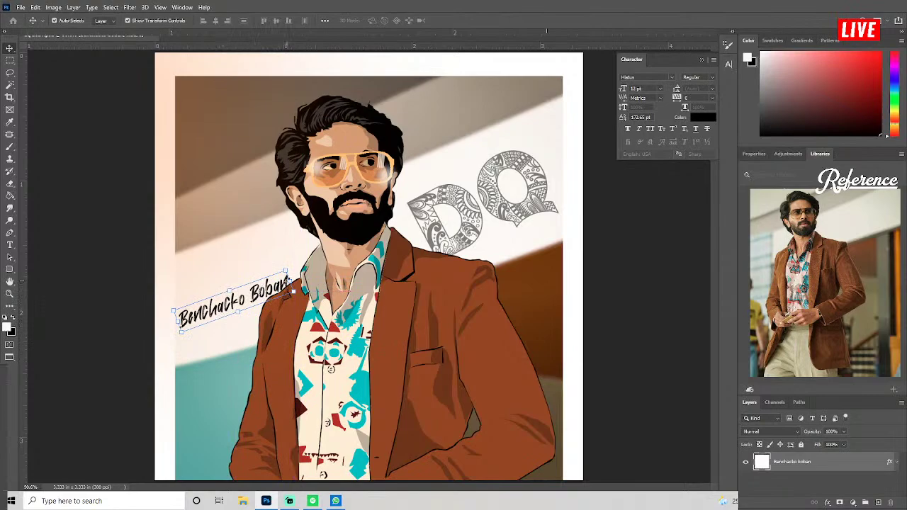
pyautogui.moveTo(291, 283); pyautogui.dragTo(236, 304)
pyautogui.press('Return')
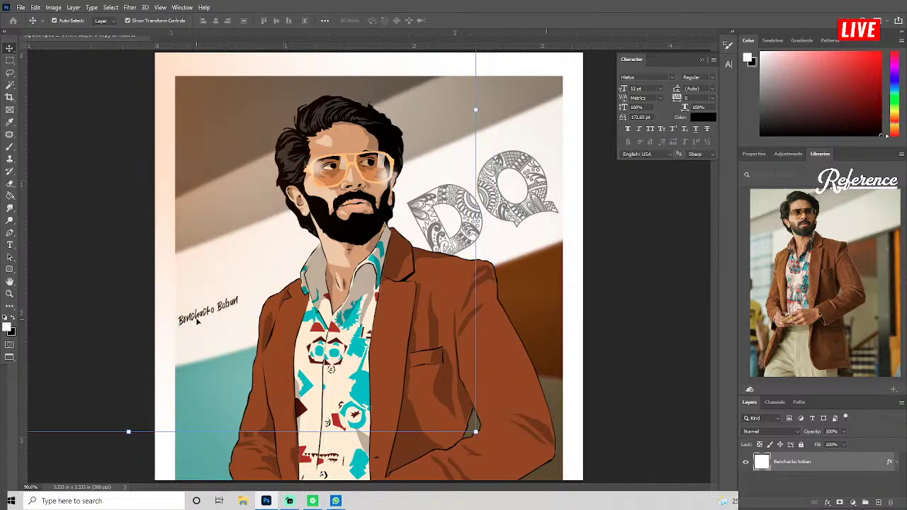
# Move the name caption up beside the DQ lettering and shrink it.
pyautogui.rightClick(197, 319)
pyautogui.click(220, 325)
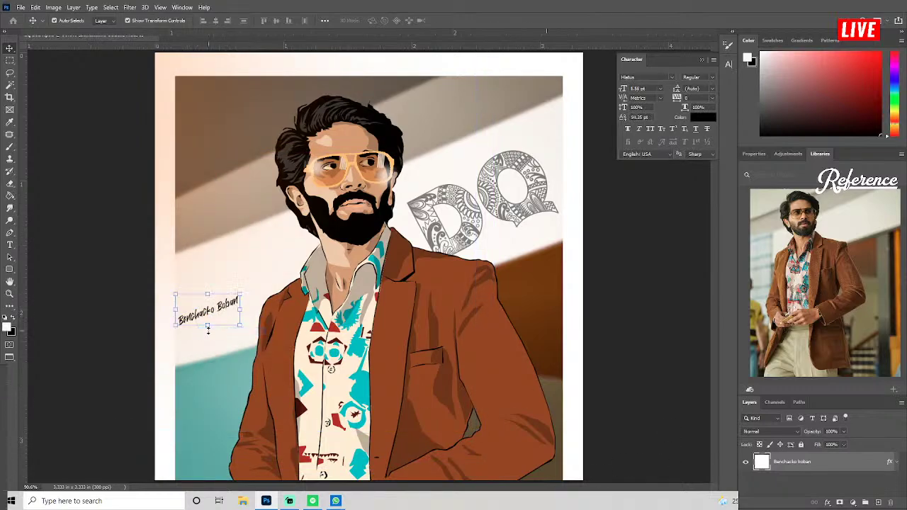
pyautogui.moveTo(207, 330); pyautogui.dragTo(209, 354)
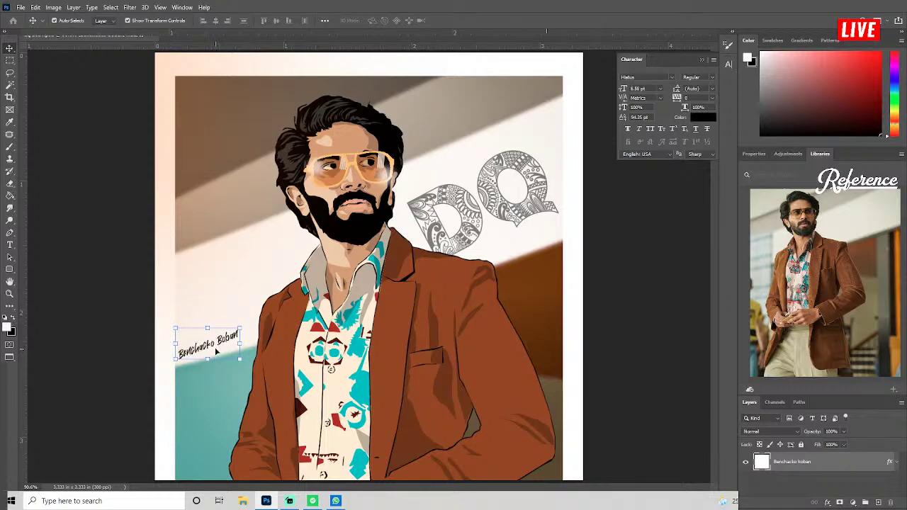
pyautogui.moveTo(209, 354)
pyautogui.mouseDown()
pyautogui.moveTo(202, 291)
pyautogui.moveTo(212, 352)
pyautogui.mouseUp()
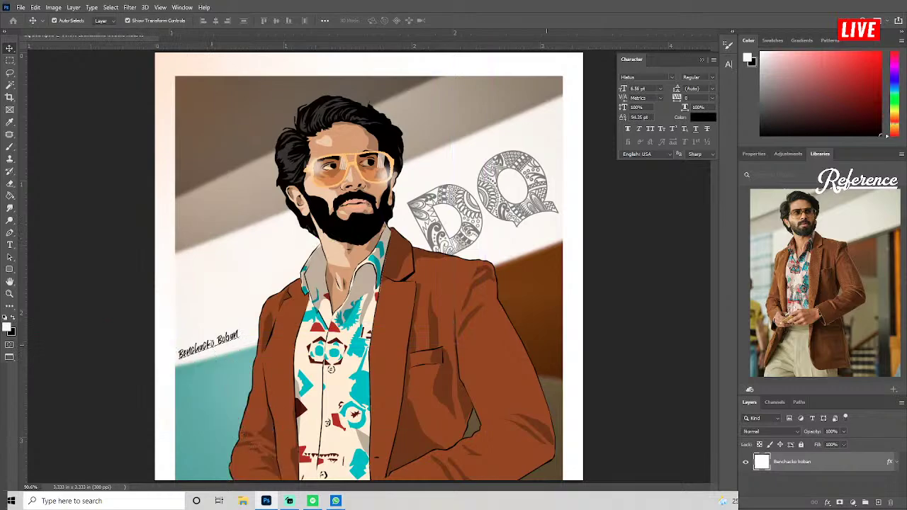
pyautogui.moveTo(211, 352)
pyautogui.mouseDown()
pyautogui.moveTo(266, 358)
pyautogui.moveTo(262, 328)
pyautogui.moveTo(287, 306)
pyautogui.mouseUp()
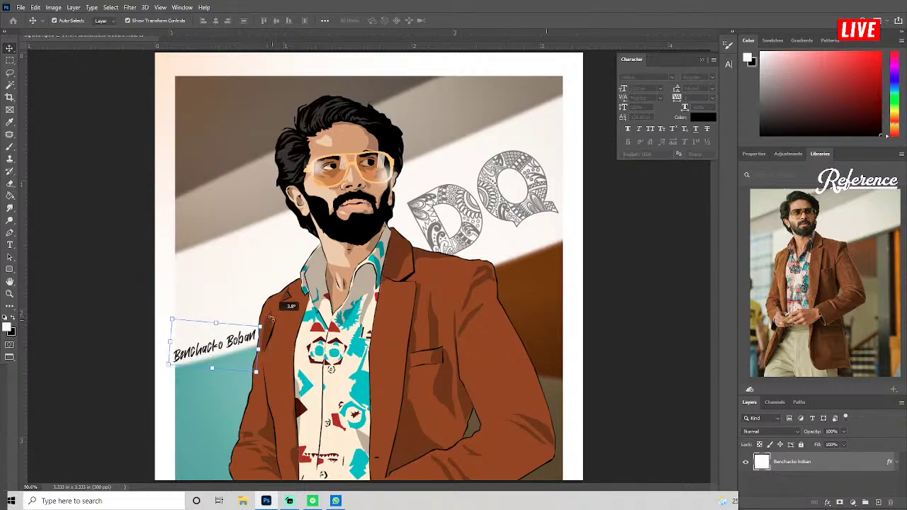
pyautogui.moveTo(248, 340)
pyautogui.mouseDown()
pyautogui.moveTo(567, 258)
pyautogui.moveTo(557, 217)
pyautogui.mouseUp()
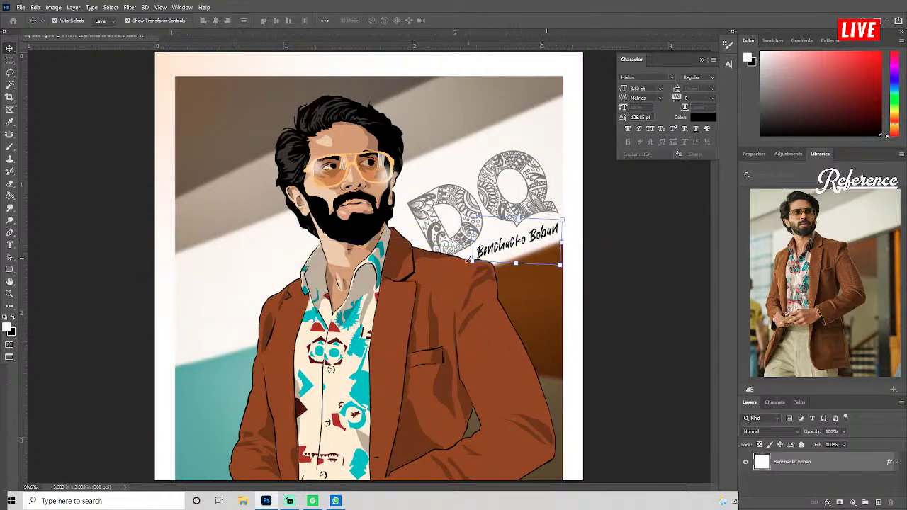
pyautogui.moveTo(471, 261); pyautogui.dragTo(505, 245)
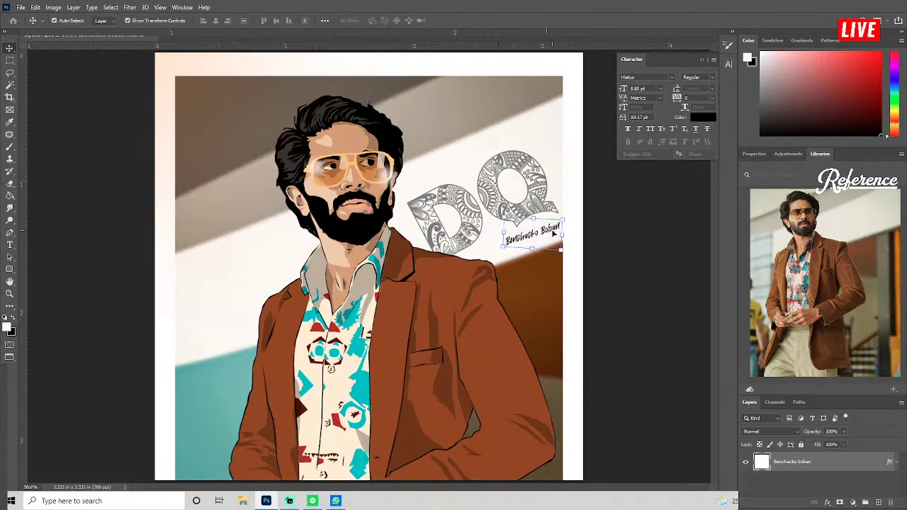
pyautogui.press('Return')
# Enlarge the name caption, place it above the D and tilt it about -6.7°.
pyautogui.click(538, 234)
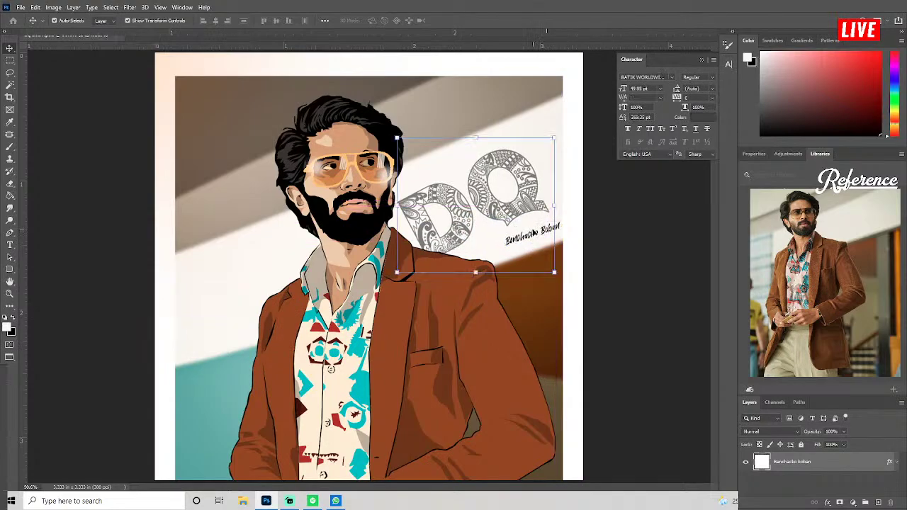
pyautogui.rightClick(550, 232)
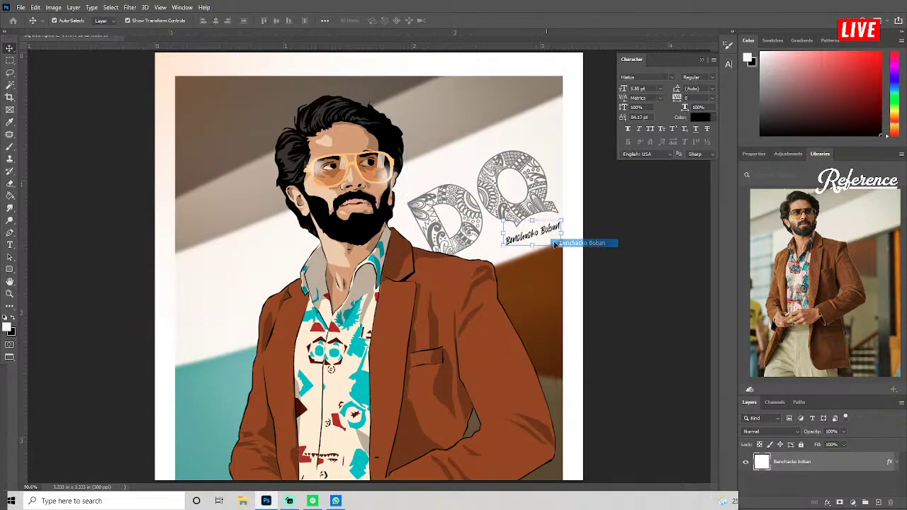
pyautogui.click(561, 240)
pyautogui.moveTo(559, 244)
pyautogui.mouseDown()
pyautogui.moveTo(575, 207)
pyautogui.moveTo(562, 205)
pyautogui.mouseUp()
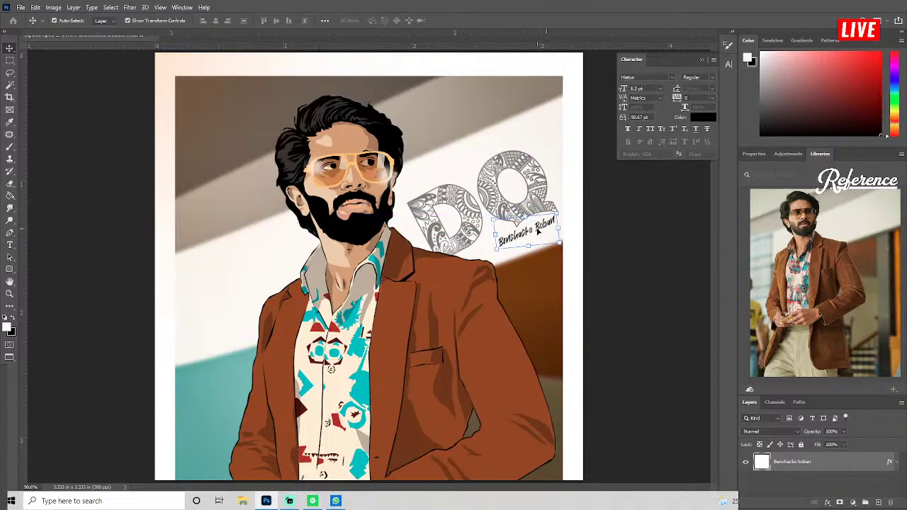
pyautogui.moveTo(539, 231); pyautogui.dragTo(447, 180)
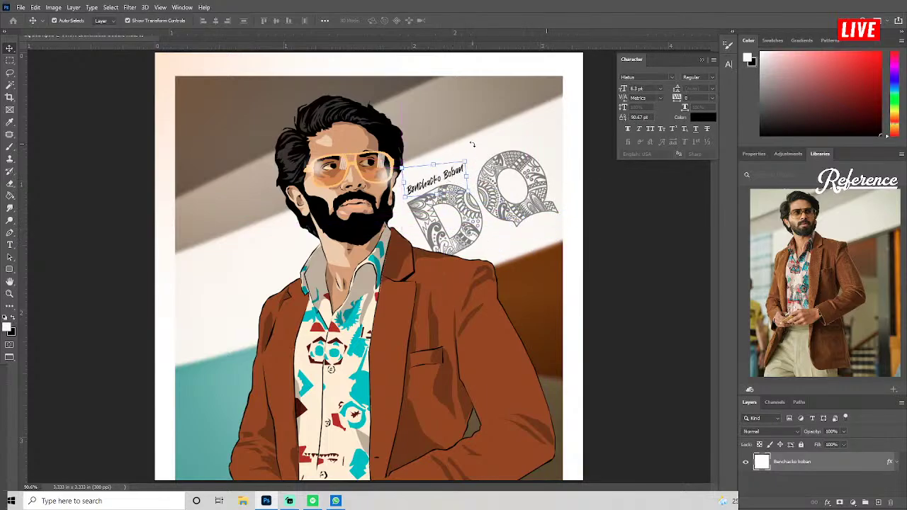
pyautogui.moveTo(473, 142); pyautogui.dragTo(474, 144)
pyautogui.moveTo(475, 143); pyautogui.dragTo(477, 144)
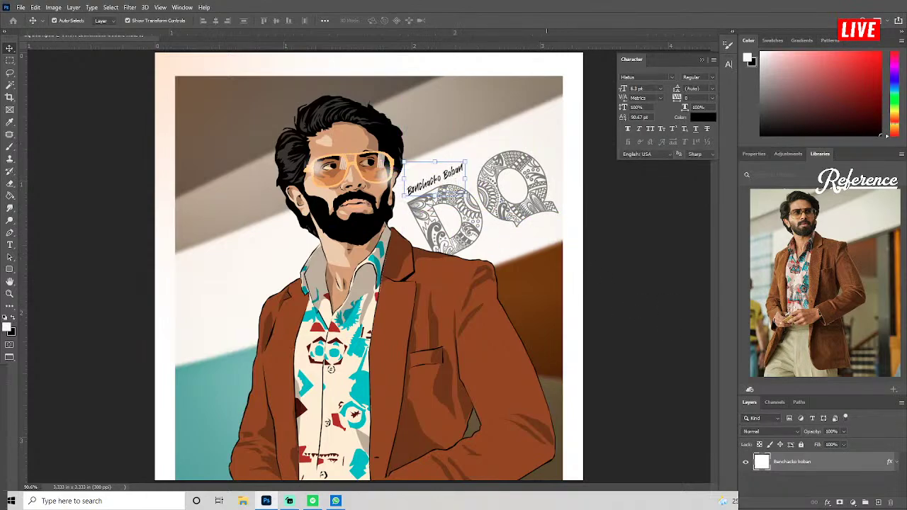
pyautogui.click(628, 240)
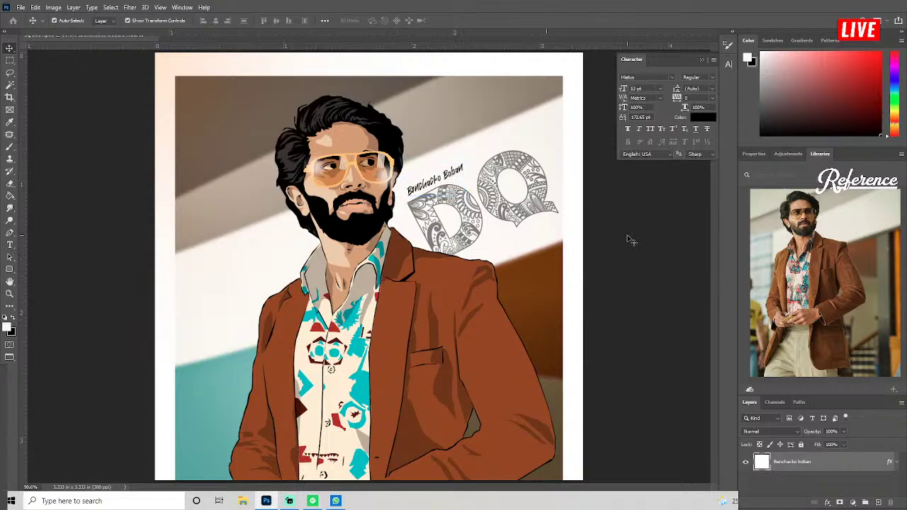
pyautogui.moveTo(161, 120)
pyautogui.mouseDown()
pyautogui.moveTo(197, 196)
pyautogui.moveTo(191, 190)
pyautogui.mouseUp()
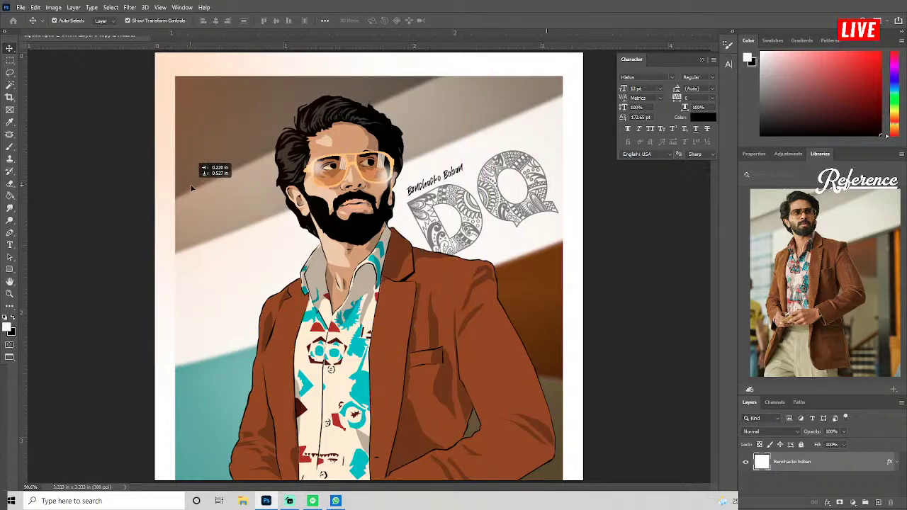
pyautogui.moveTo(191, 190); pyautogui.dragTo(190, 184)
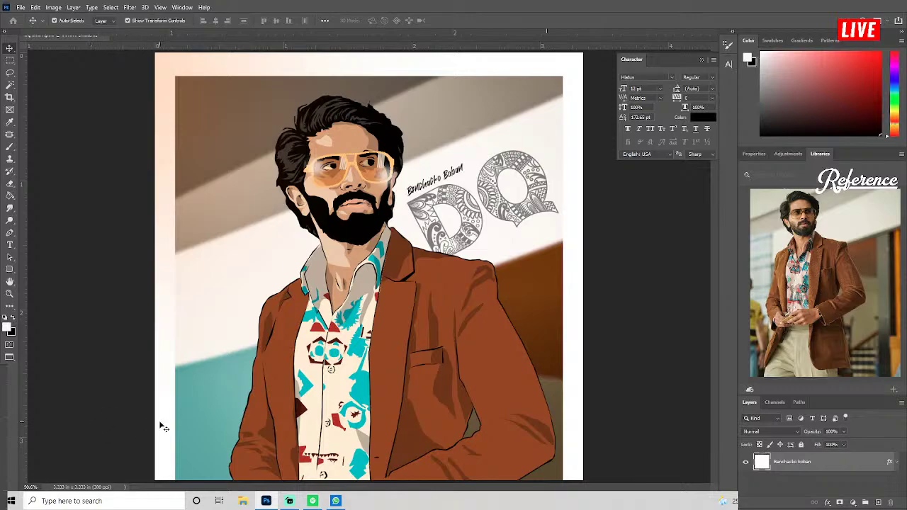
# Start a Save As copy with JPEG chosen as the file format.
pyautogui.hotkey('ctrl', 'shift', 's')
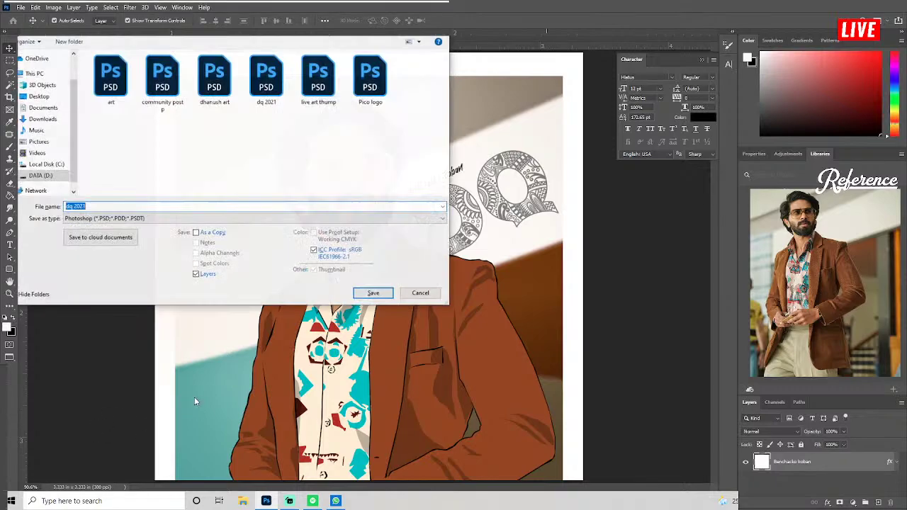
pyautogui.click(142, 218)
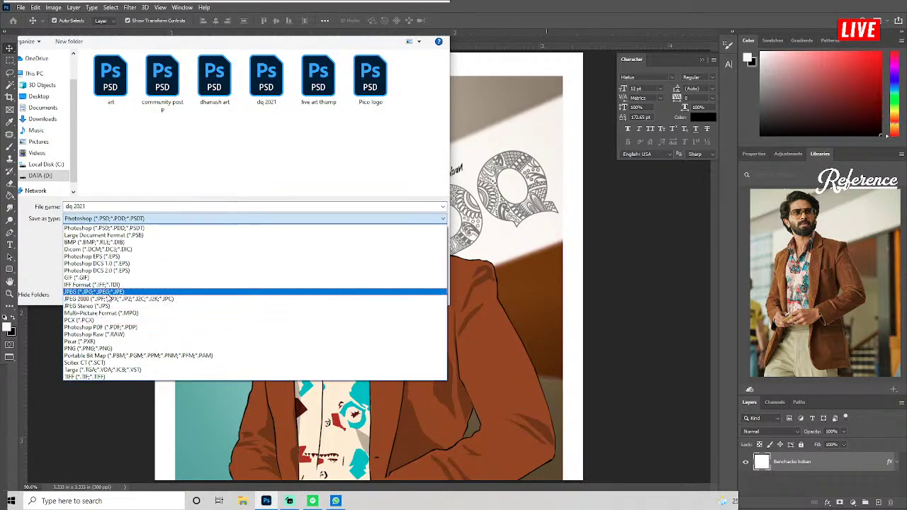
pyautogui.click(104, 291)
# Name the file DQ BDAY 2021 and save it at JPEG quality 12 (Maximum).
pyautogui.click(306, 106)
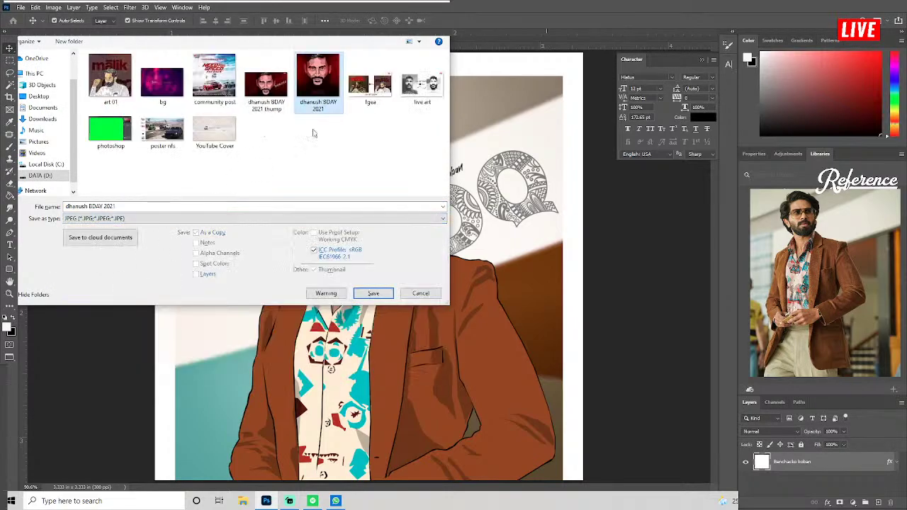
pyautogui.click(78, 207)
pyautogui.click(84, 206)
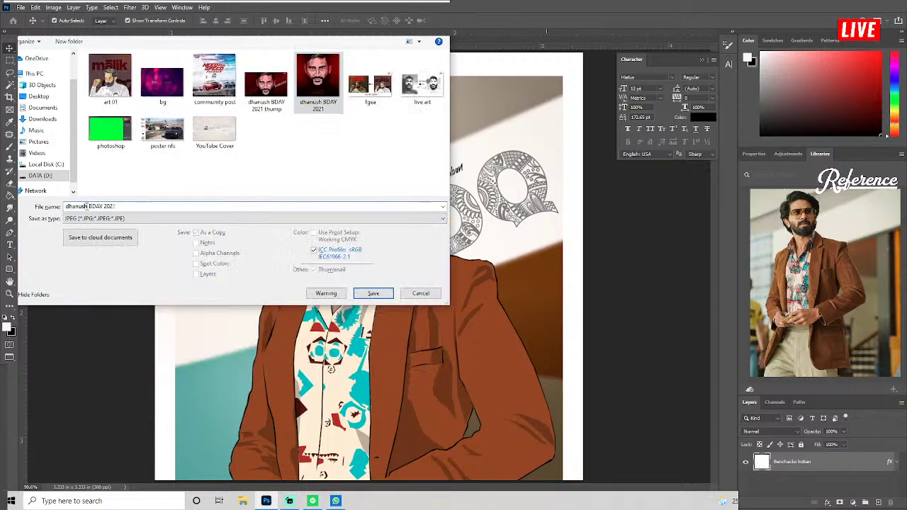
pyautogui.doubleClick(84, 206)
pyautogui.write('d')
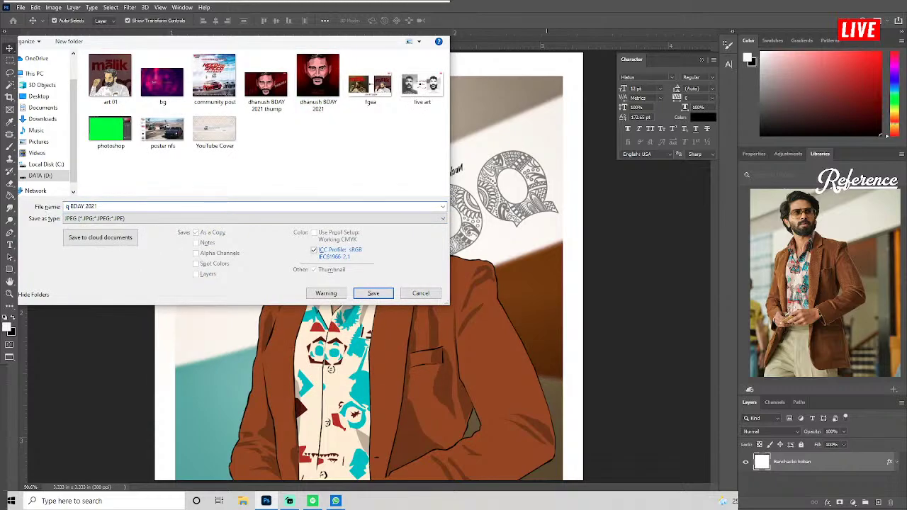
pyautogui.press('BackSpace')
pyautogui.write('DQ')
pyautogui.click(383, 293)
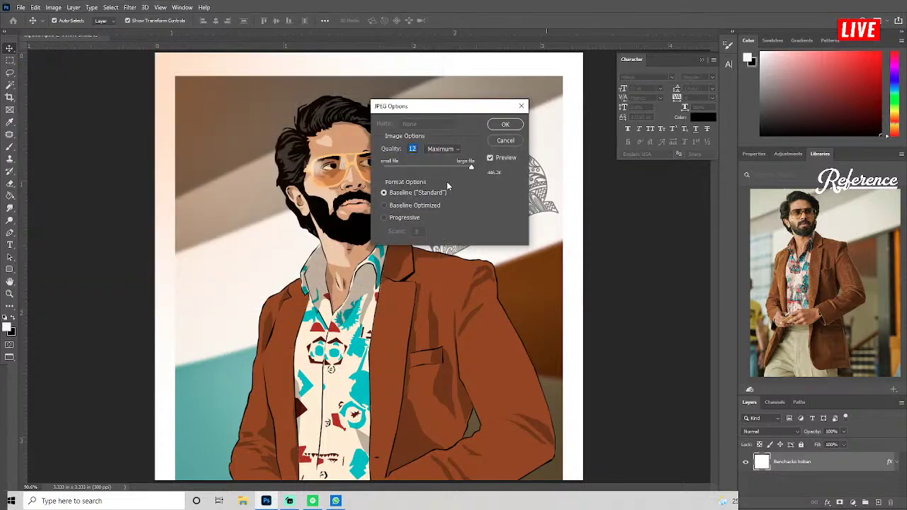
pyautogui.click(510, 125)
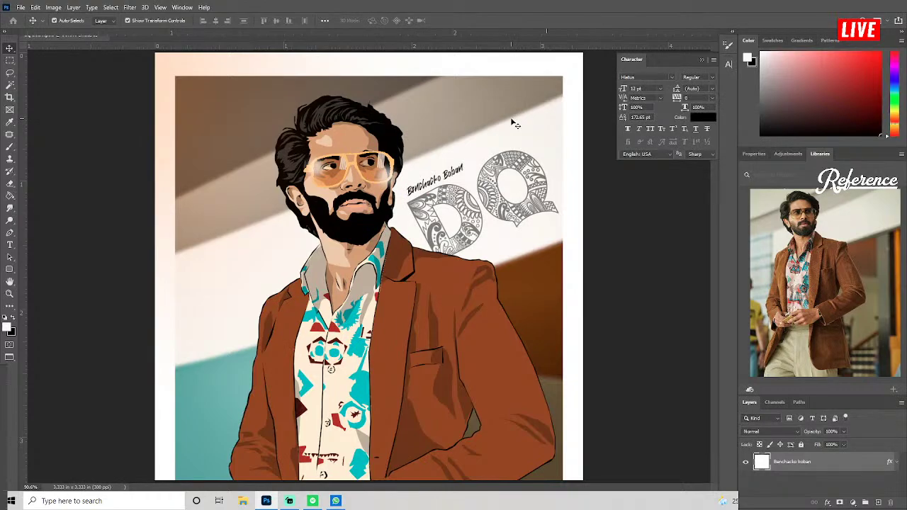
# Open the DQ BDAY 2021 JPEG from the PICO Films folder on DATA (D:).
pyautogui.click(243, 501)
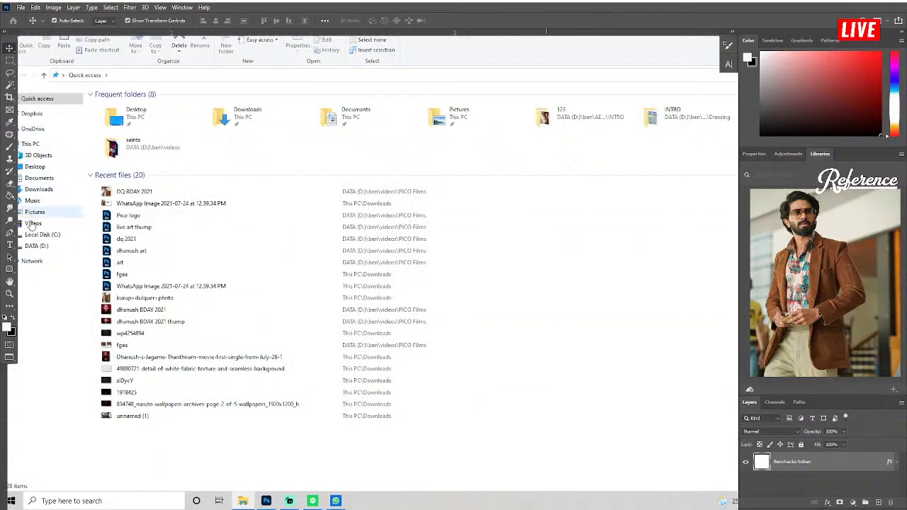
pyautogui.click(31, 247)
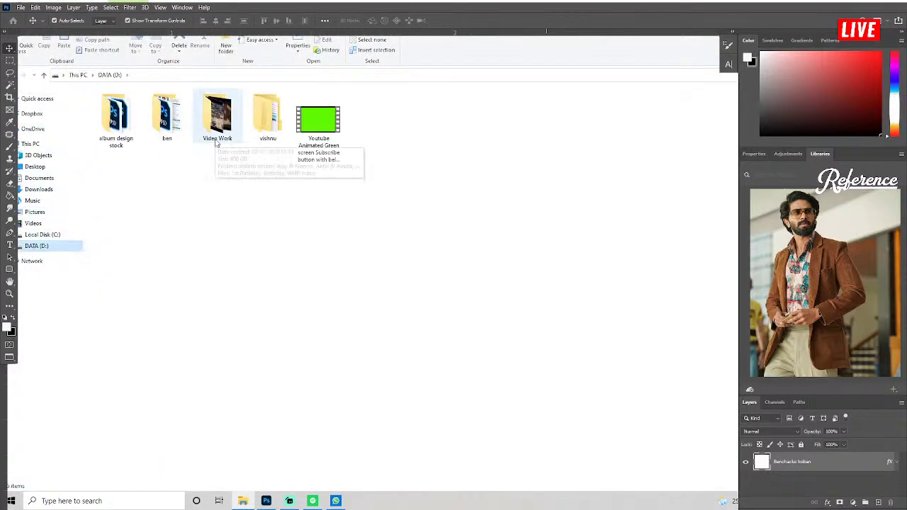
pyautogui.doubleClick(167, 115)
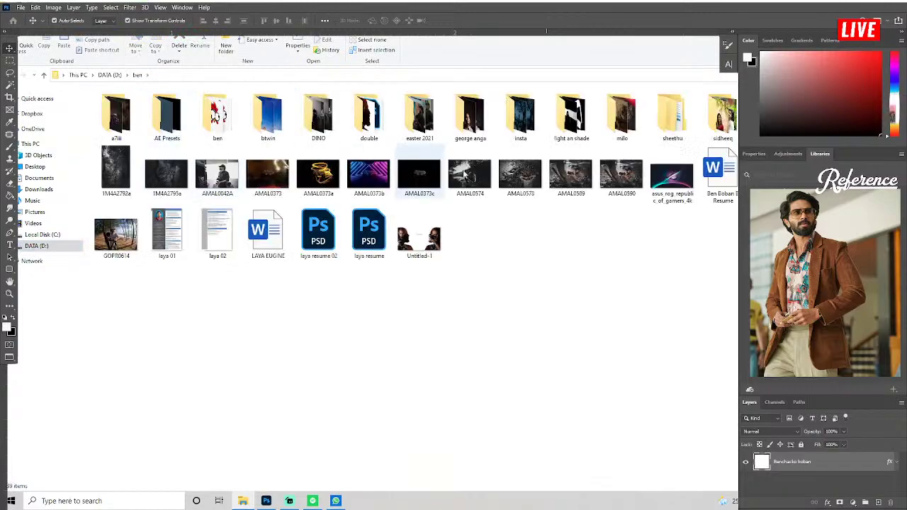
pyautogui.doubleClick(721, 119)
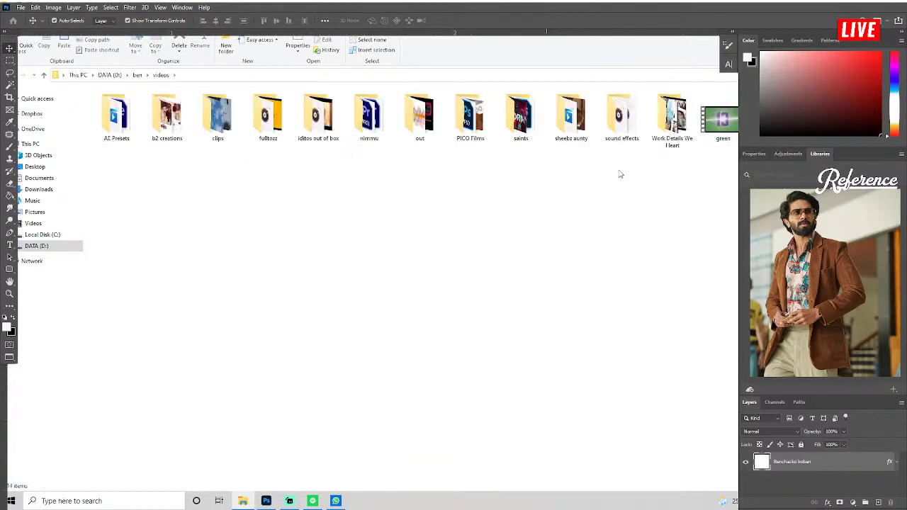
pyautogui.doubleClick(475, 127)
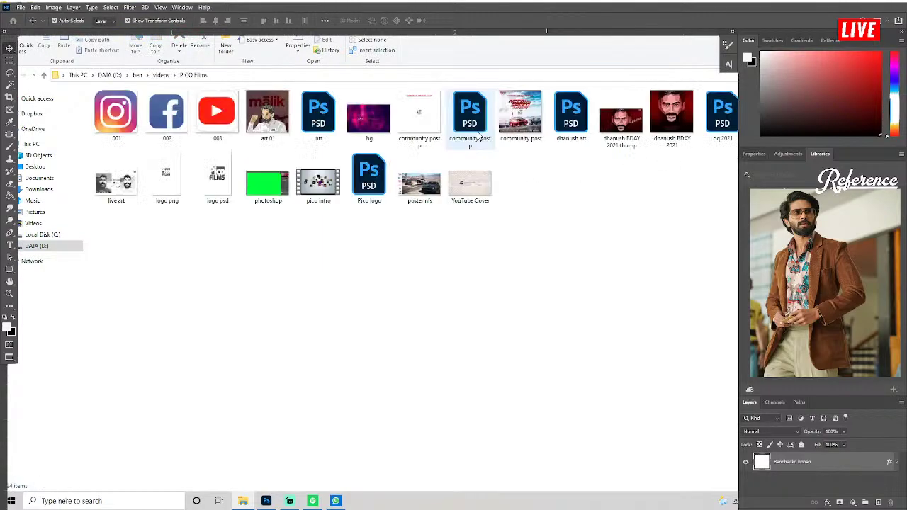
pyautogui.doubleClick(474, 128)
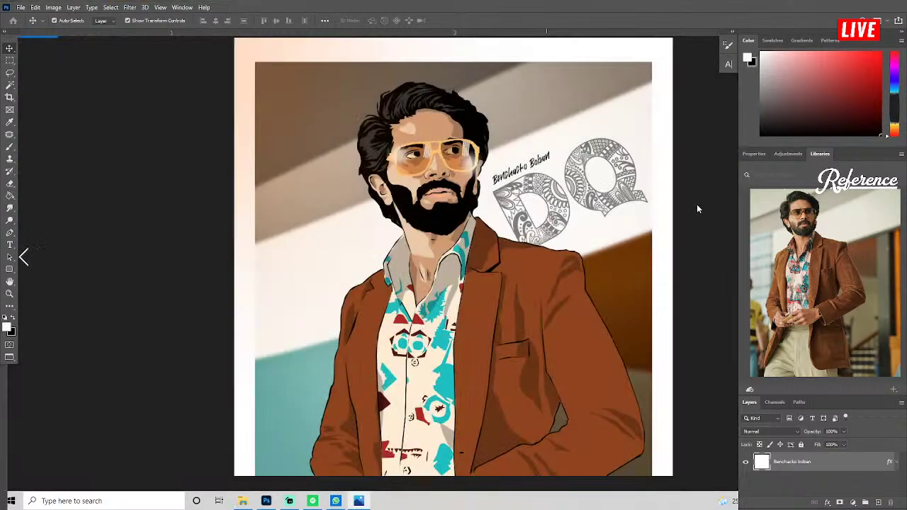
pyautogui.press('Right')
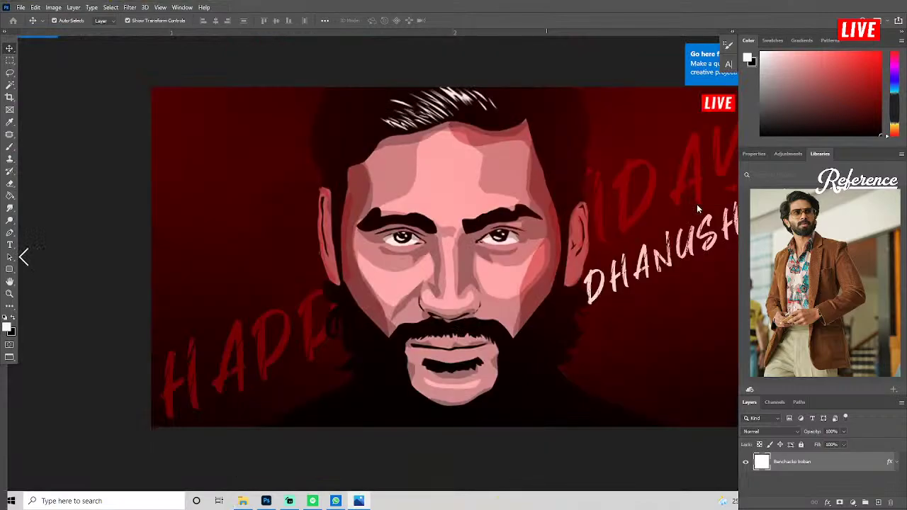
pyautogui.press('Left')
pyautogui.press('Left')
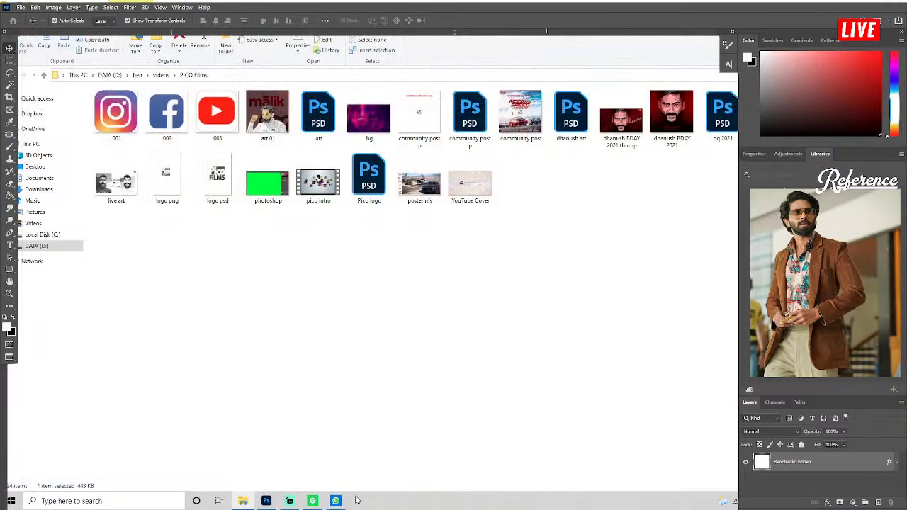
# Minimize File Explorer to bring the Photoshop artwork back into view.
pyautogui.click(275, 504)
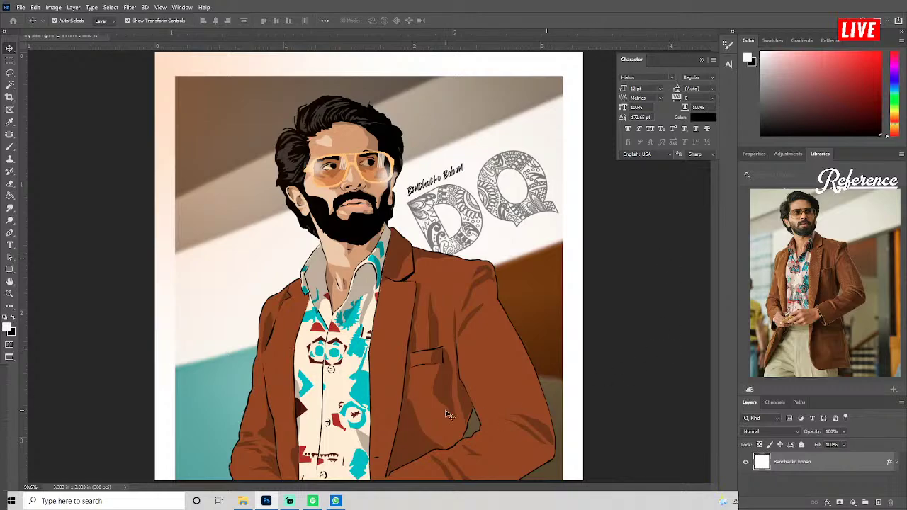
# Attach the DQ BDAY 2021 image as a photo in the WhatsApp chat.
pyautogui.click(336, 501)
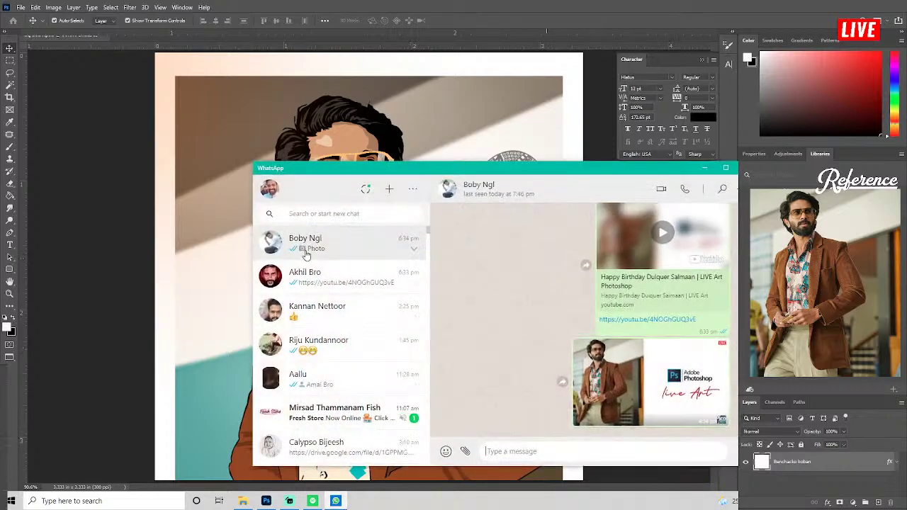
pyautogui.click(467, 452)
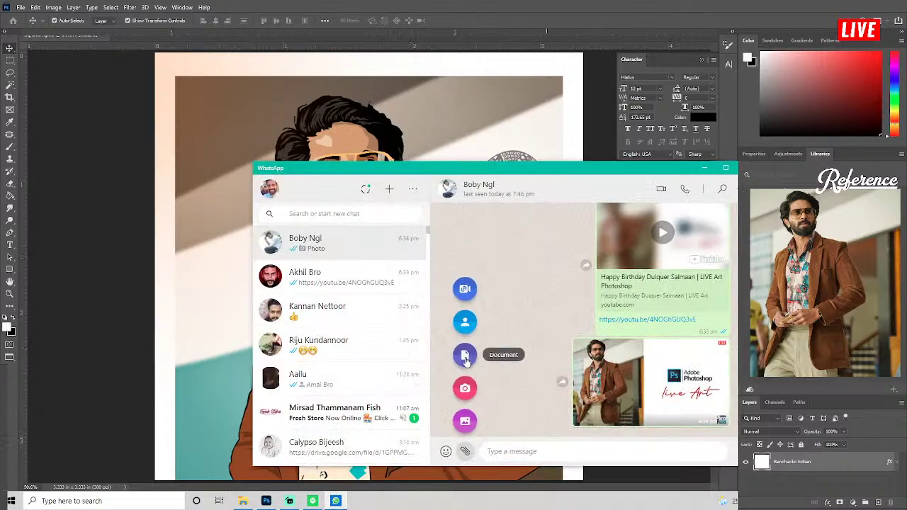
pyautogui.click(465, 421)
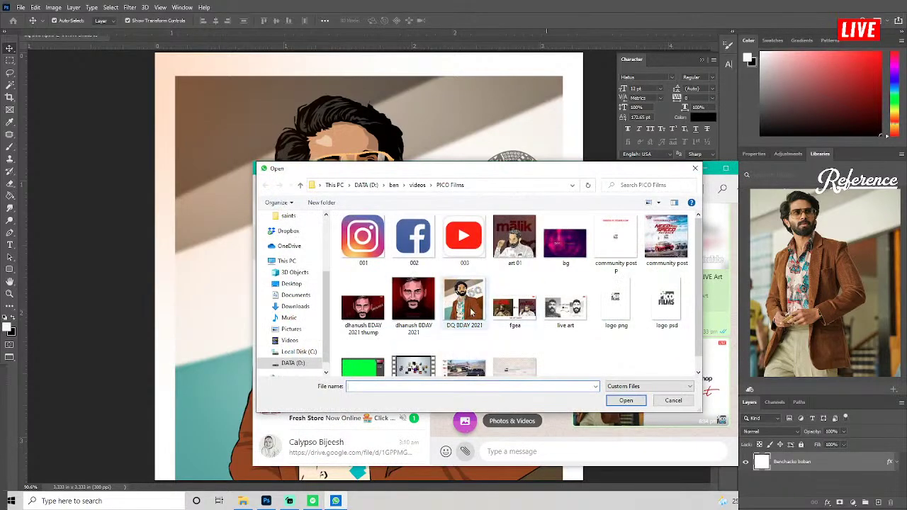
pyautogui.click(464, 301)
pyautogui.click(625, 401)
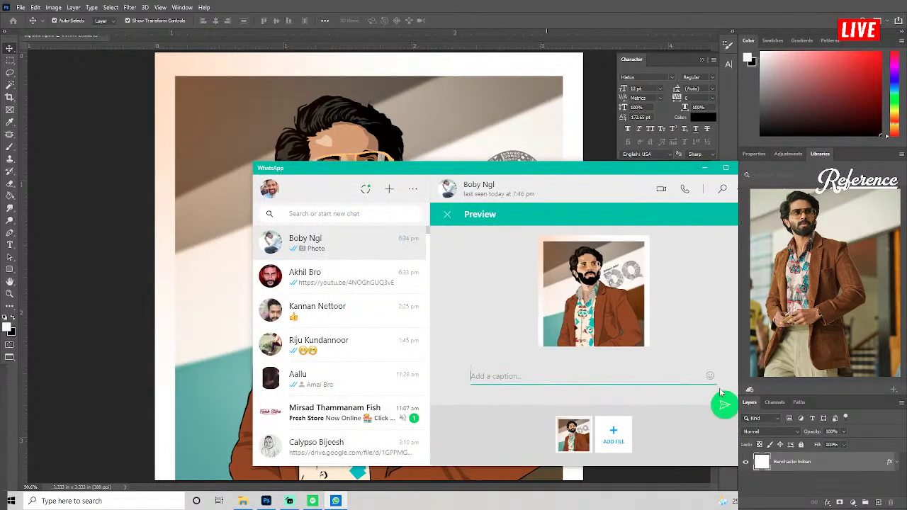
# Send the photo and go back to the PICO Films folder in File Explorer.
pyautogui.click(724, 406)
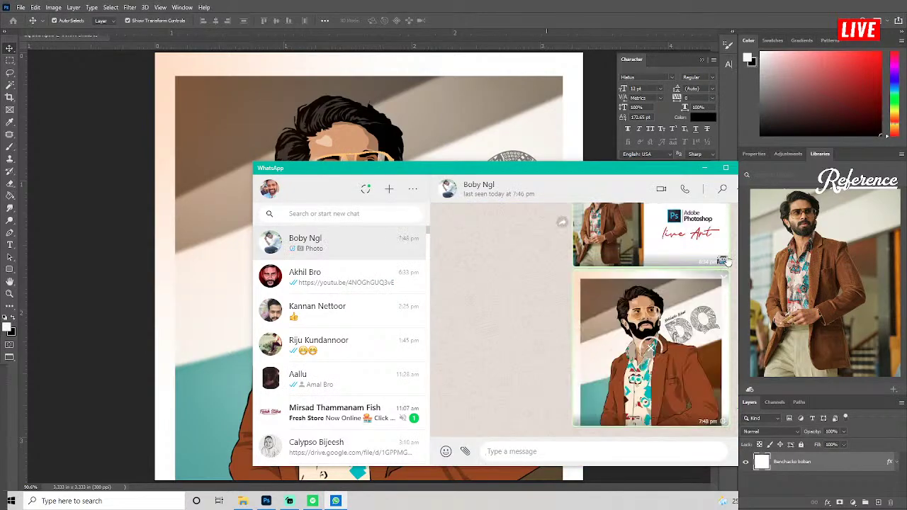
pyautogui.click(704, 168)
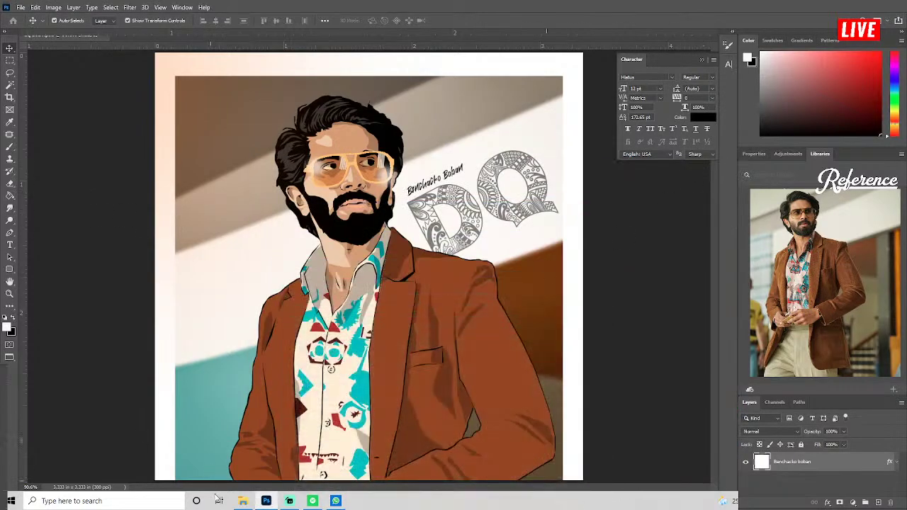
pyautogui.click(242, 501)
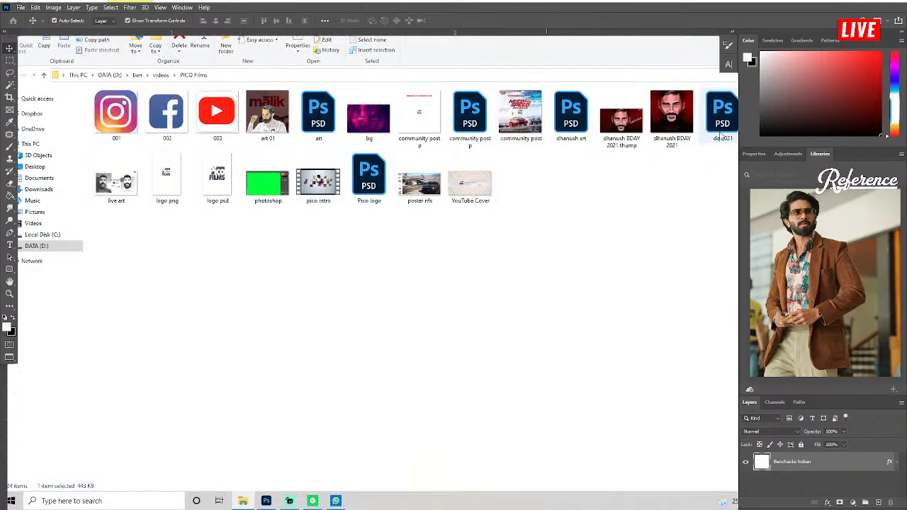
# Open the Dhanush BDAY artwork and undo its portrait and HAPPY BIRTHDAY lettering, leaving DHANUSH on red.
pyautogui.moveTo(721, 117)
pyautogui.doubleClick(723, 138)
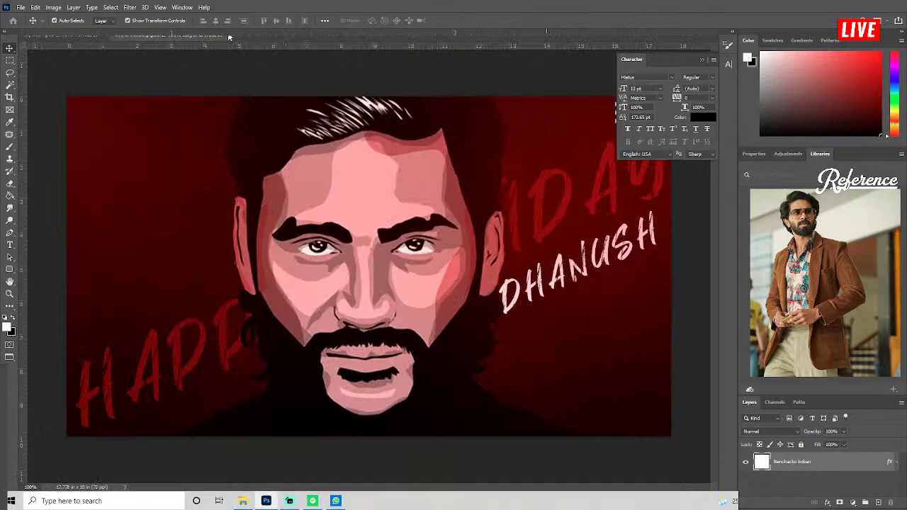
pyautogui.click(374, 321)
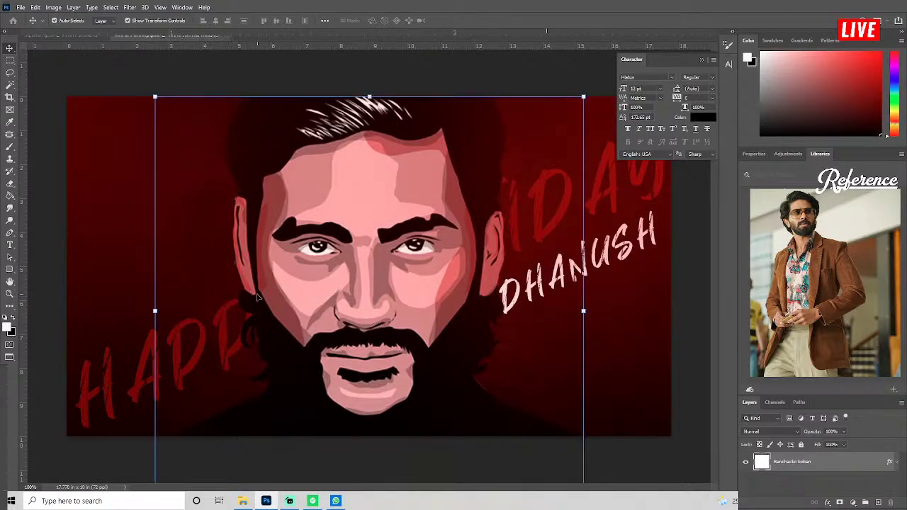
pyautogui.hotkey('ctrl', 'z')
pyautogui.hotkey('ctrl', 'z')
pyautogui.hotkey('ctrl', 'z')
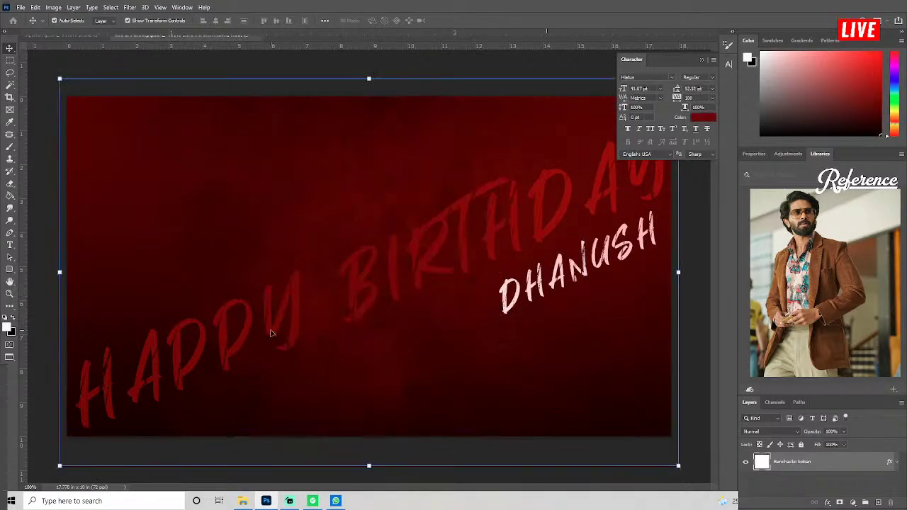
pyautogui.hotkey('ctrl', 'z')
pyautogui.hotkey('ctrl', 'z')
pyautogui.hotkey('ctrl', 'z')
pyautogui.hotkey('ctrl', 'z')
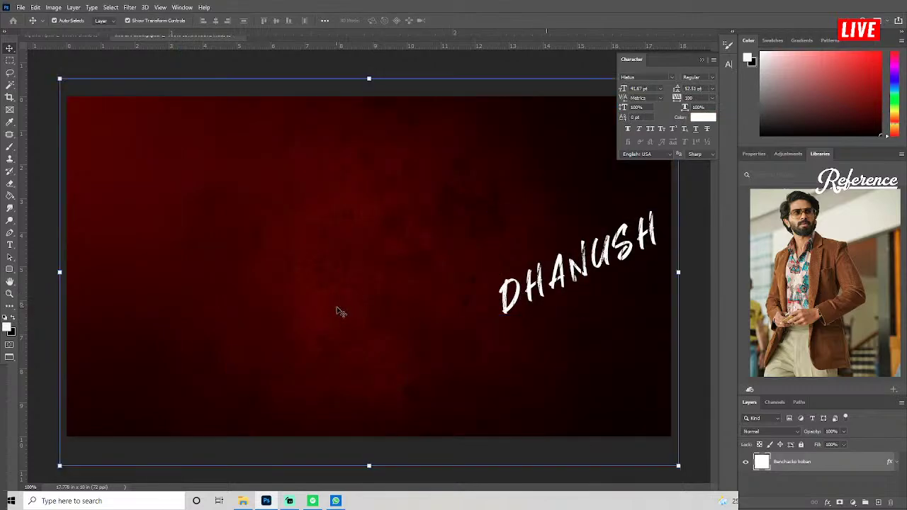
pyautogui.hotkey('ctrl', 'z')
pyautogui.hotkey('ctrl', 'z')
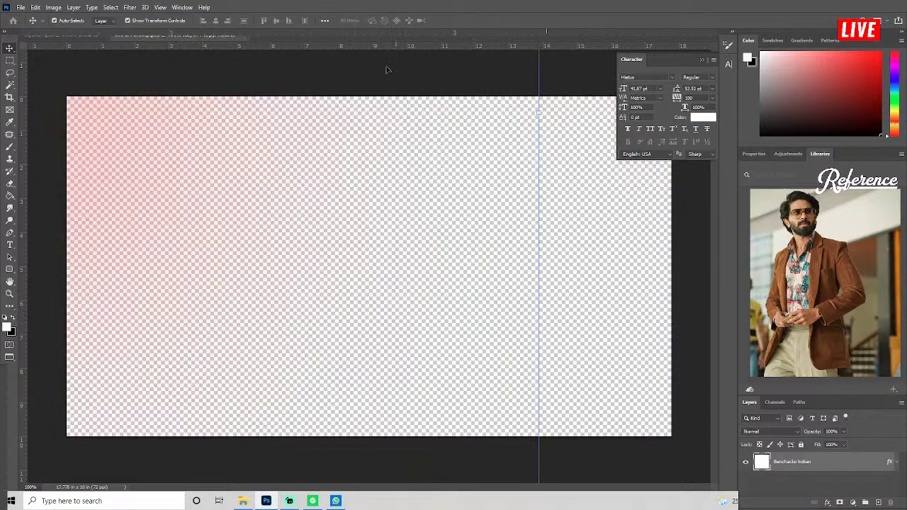
# Copy the background layer into the thumbnail and give it a white #ffffff Color Overlay.
pyautogui.click(70, 34)
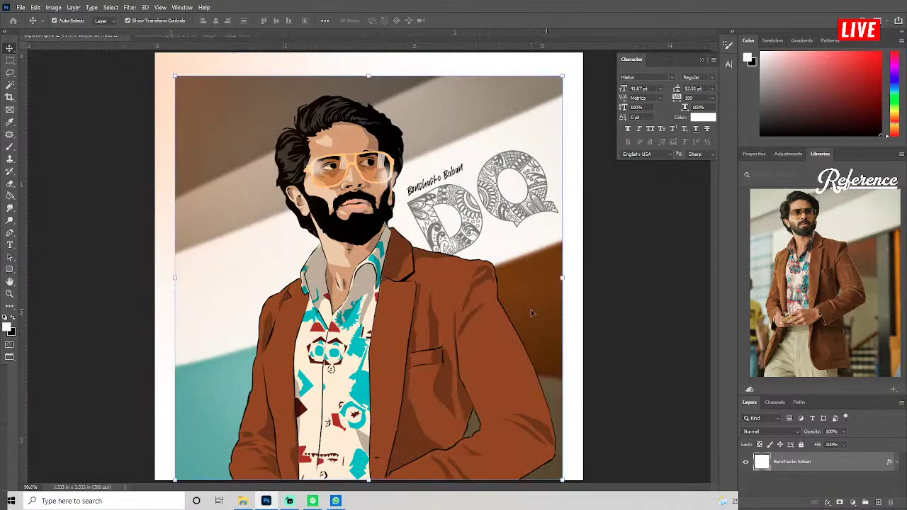
pyautogui.moveTo(533, 312); pyautogui.dragTo(381, 297)
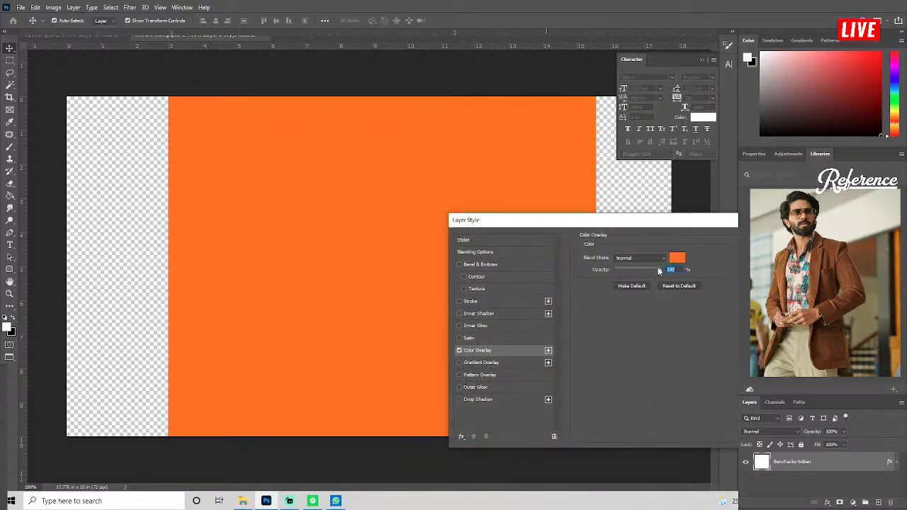
pyautogui.click(675, 257)
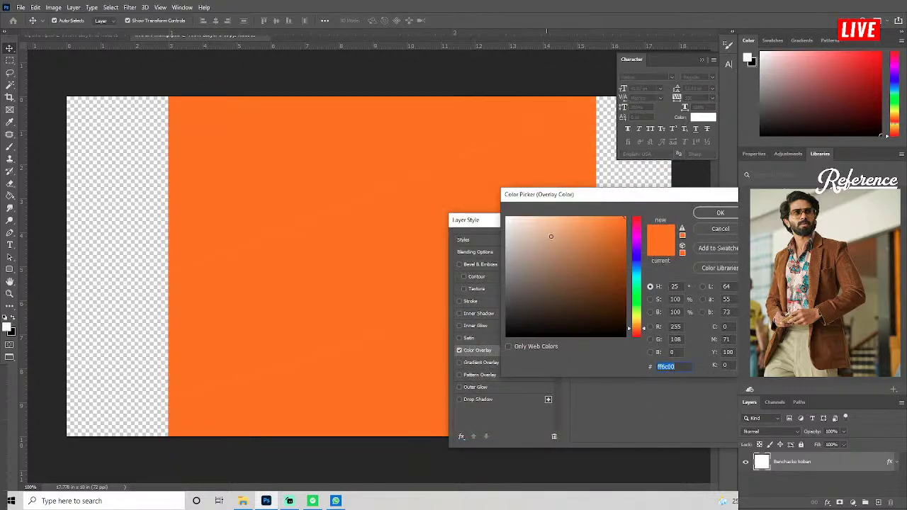
pyautogui.write('ffffff')
pyautogui.click(716, 217)
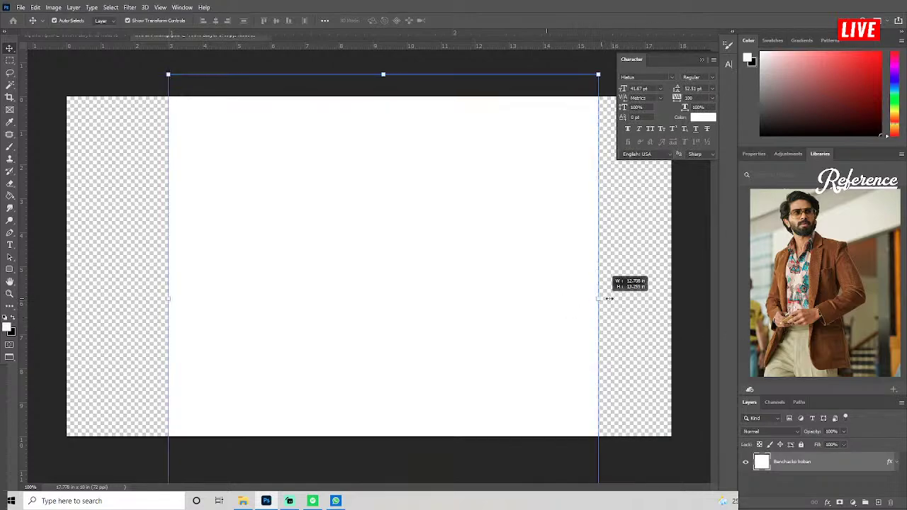
# Stretch the white layer so it fills the whole thumbnail canvas.
pyautogui.moveTo(596, 298); pyautogui.dragTo(670, 299)
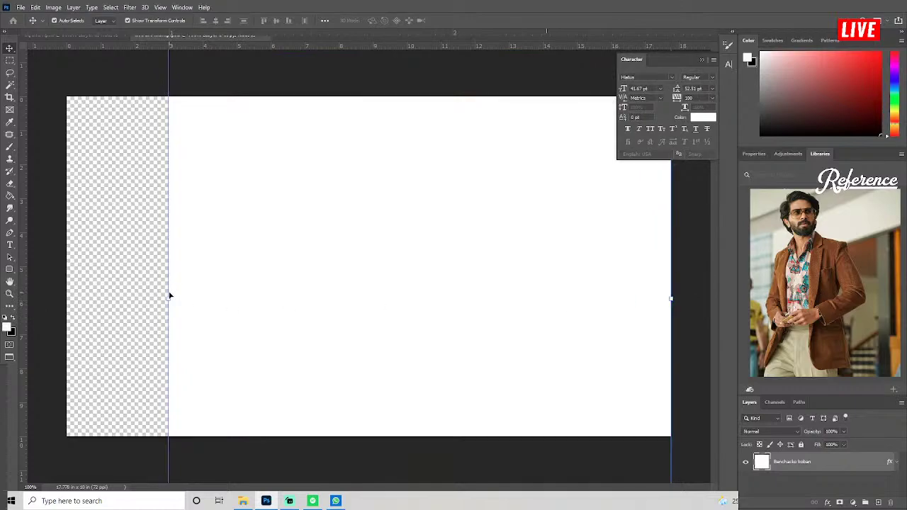
pyautogui.hotkey('ctrl', '-')
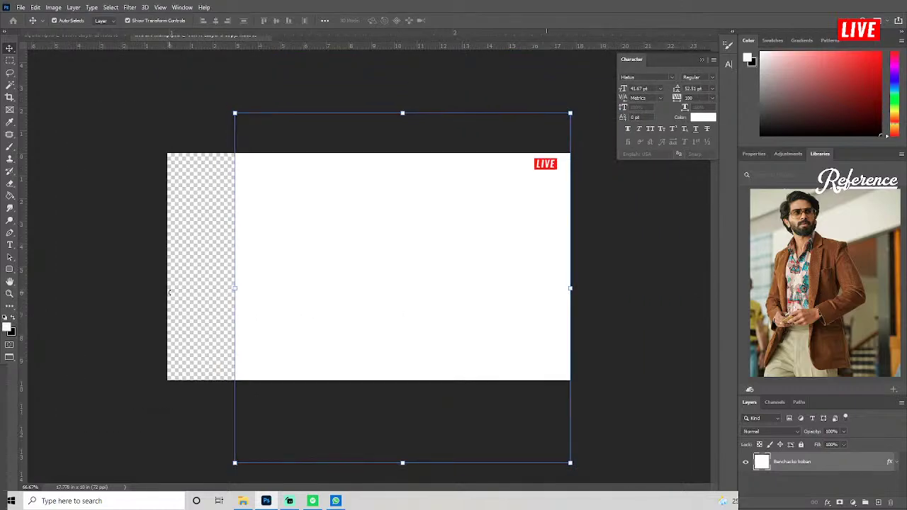
pyautogui.moveTo(402, 113); pyautogui.dragTo(403, 153)
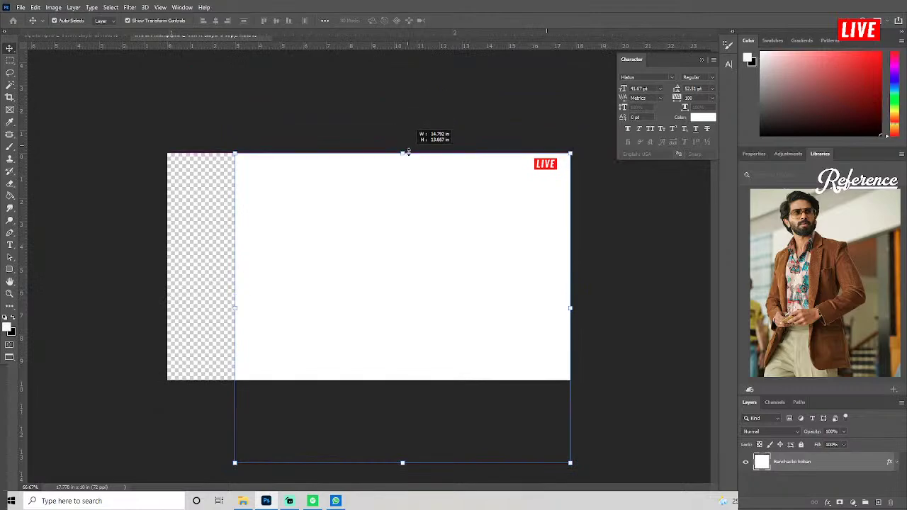
pyautogui.moveTo(402, 463); pyautogui.dragTo(403, 380)
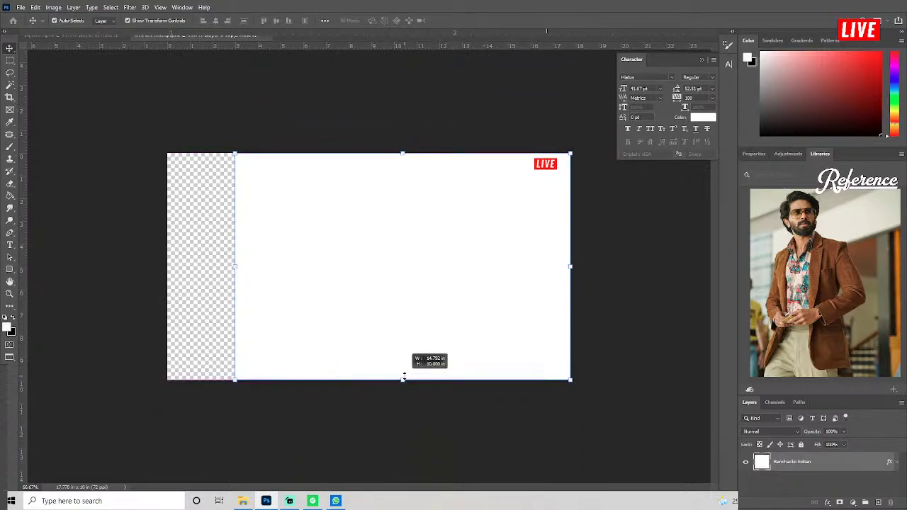
pyautogui.moveTo(225, 262); pyautogui.dragTo(168, 263)
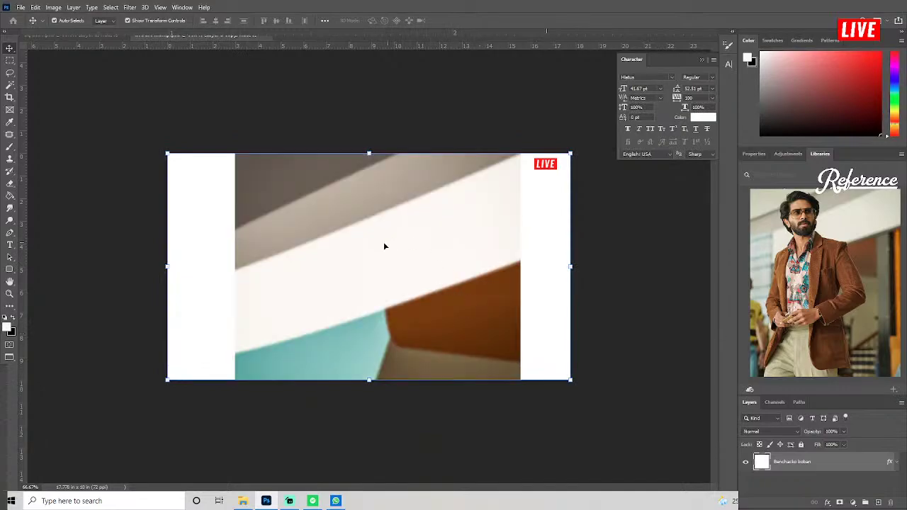
# Reposition the background photo and widen it almost to both canvas edges.
pyautogui.moveTo(387, 271); pyautogui.dragTo(383, 299)
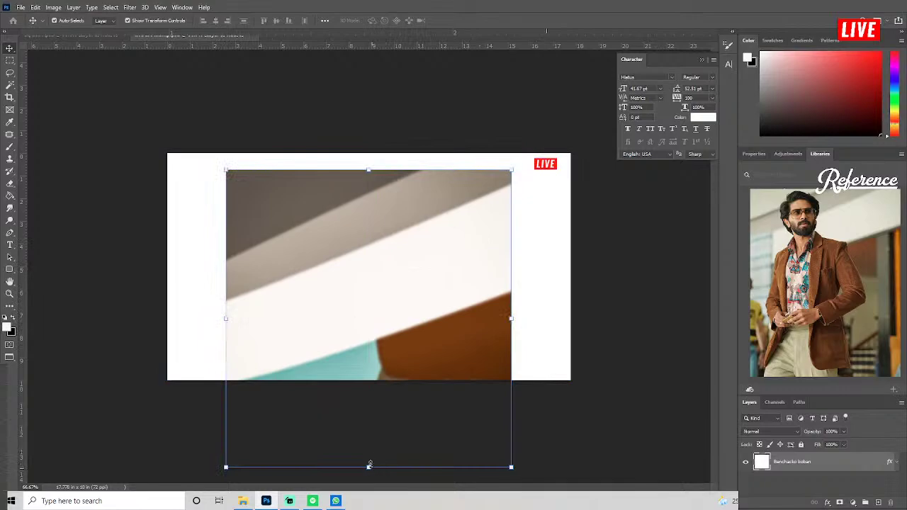
pyautogui.moveTo(369, 466); pyautogui.dragTo(358, 380)
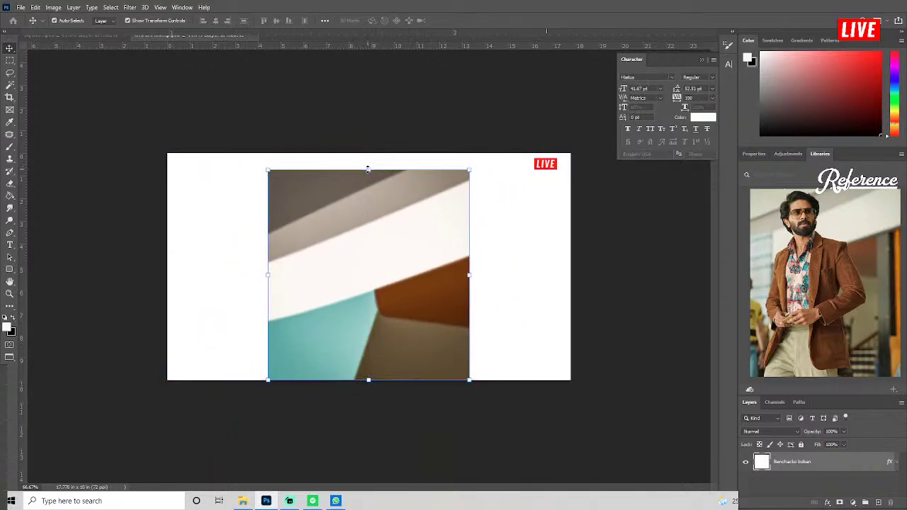
pyautogui.moveTo(367, 164); pyautogui.dragTo(368, 161)
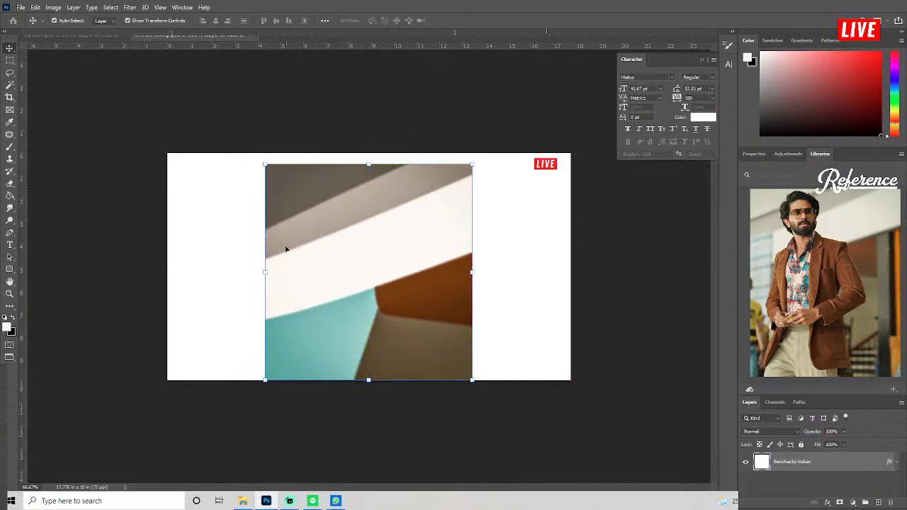
pyautogui.moveTo(266, 273); pyautogui.dragTo(180, 270)
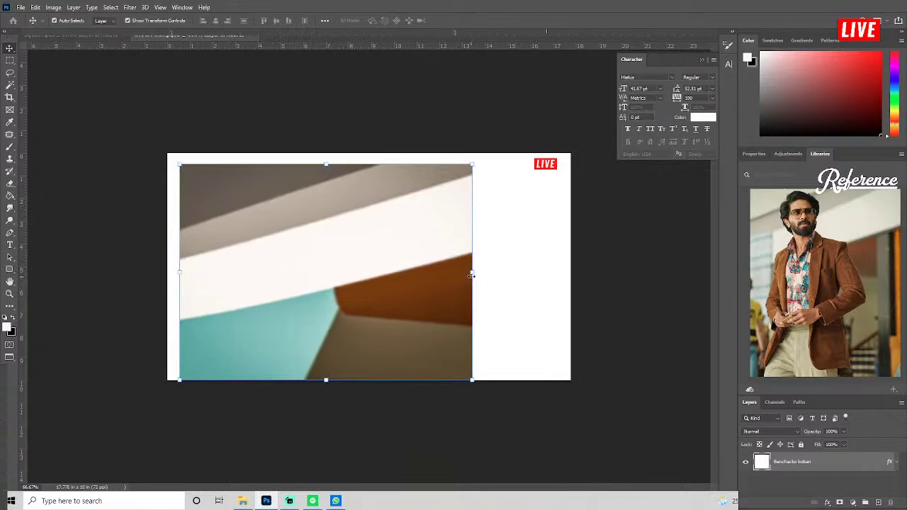
pyautogui.moveTo(472, 273); pyautogui.dragTo(559, 269)
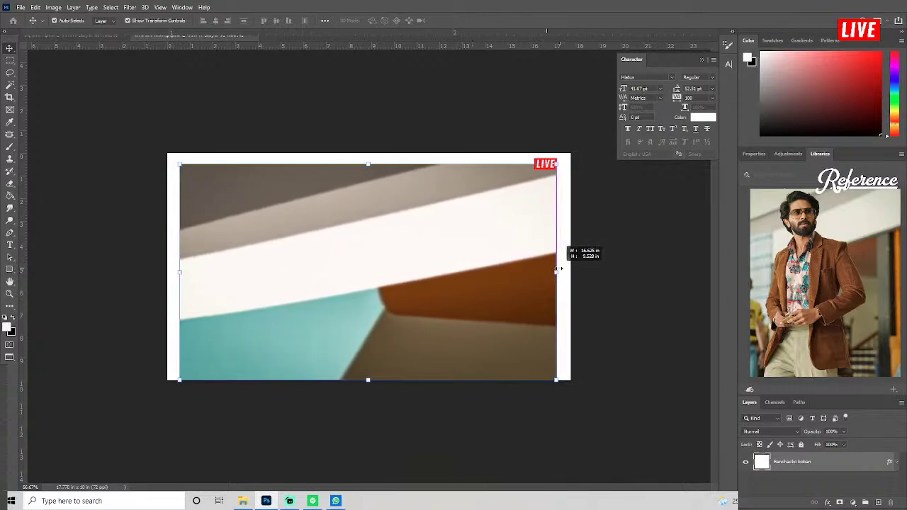
pyautogui.moveTo(559, 270); pyautogui.dragTo(557, 270)
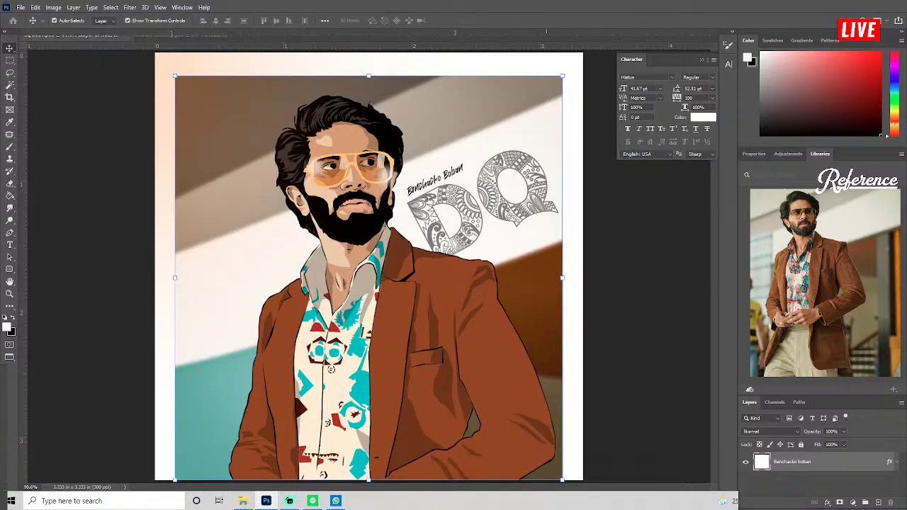
# Nudge the jacket layer up and bring the whole illustration onto the thumbnail canvas.
pyautogui.click(453, 369)
pyautogui.hotkey('shift', 'Up')
pyautogui.hotkey('shift', 'Up')
pyautogui.hotkey('shift', 'Up')
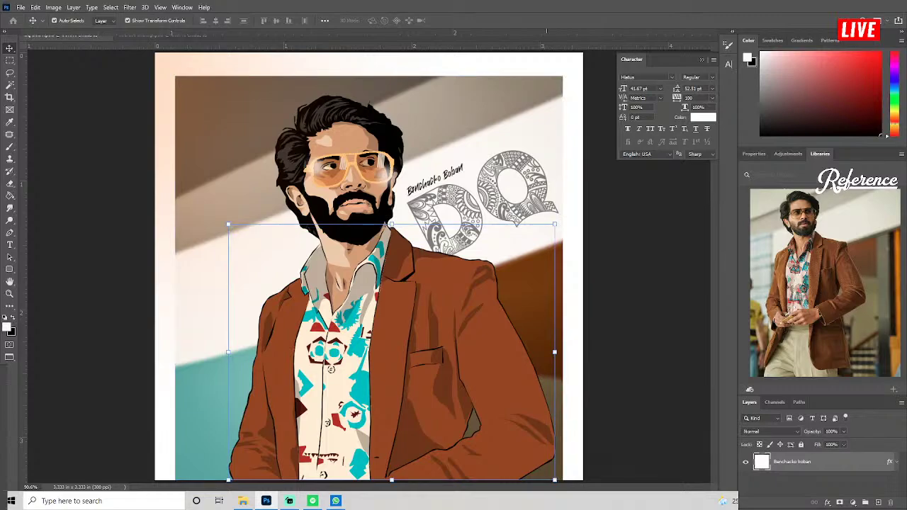
pyautogui.click(434, 179)
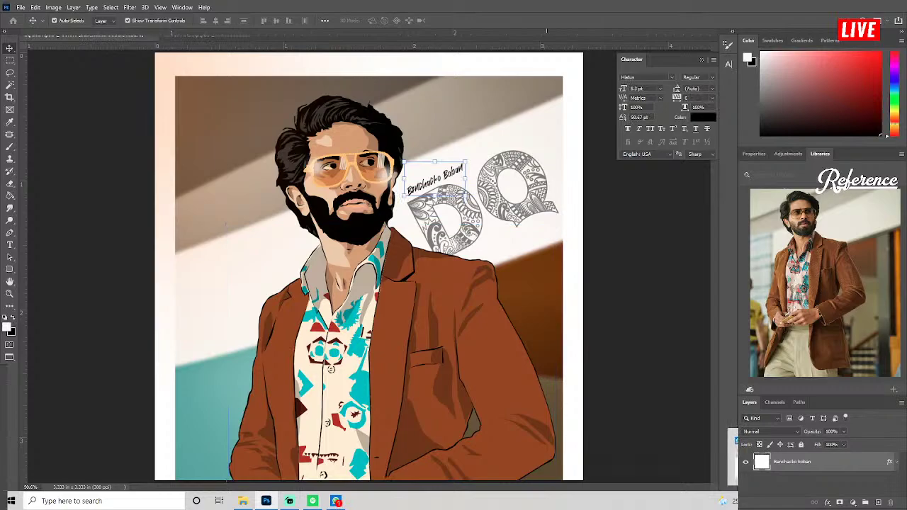
pyautogui.click(425, 213)
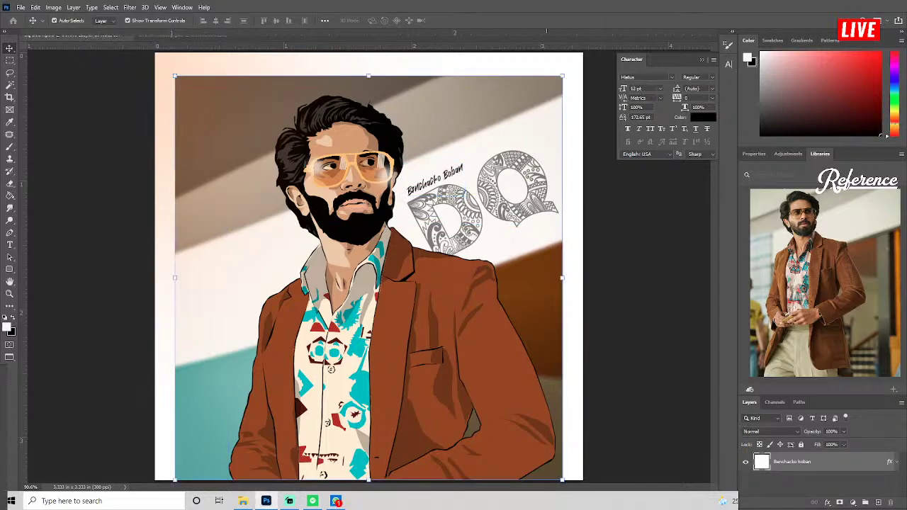
pyautogui.moveTo(27, 224); pyautogui.dragTo(668, 223)
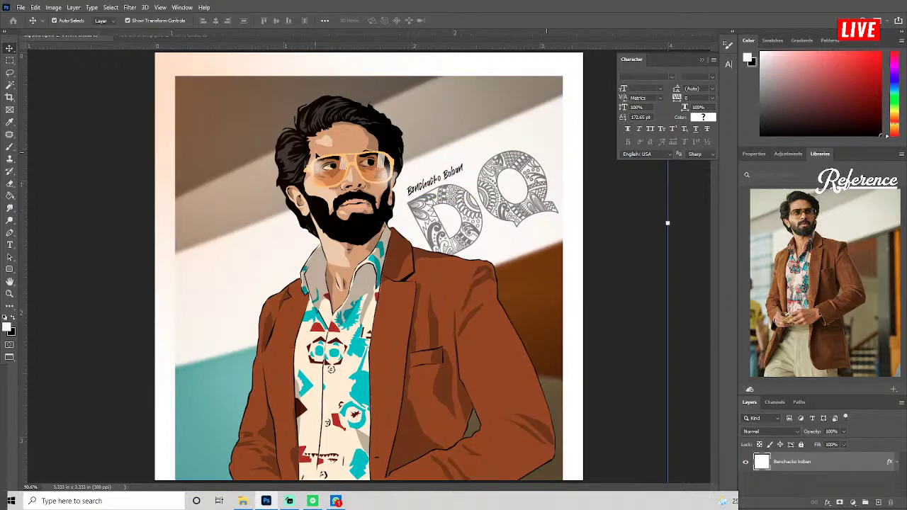
pyautogui.moveTo(338, 172); pyautogui.dragTo(163, 53)
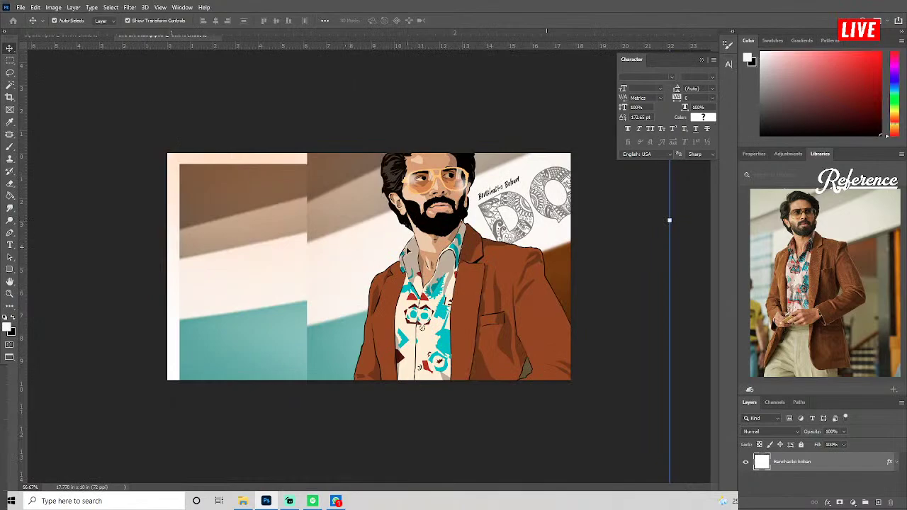
pyautogui.moveTo(345, 224); pyautogui.dragTo(284, 235)
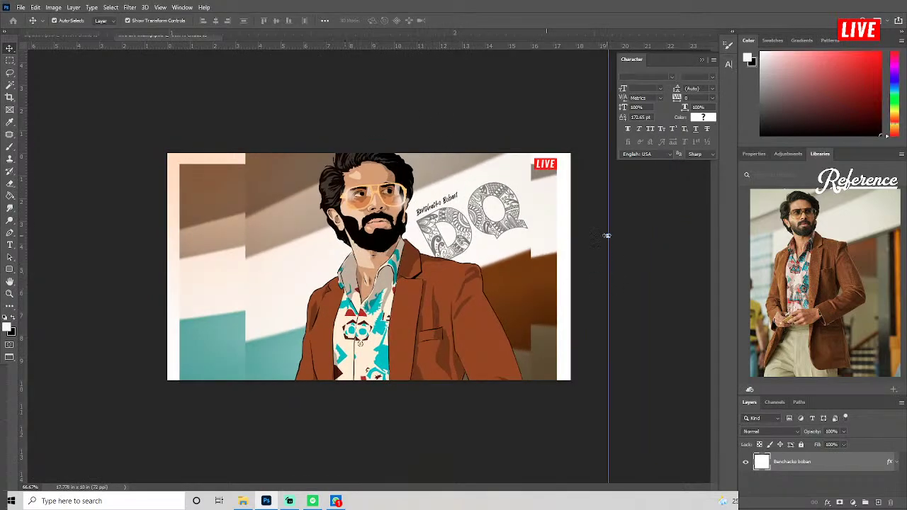
pyautogui.moveTo(608, 235)
pyautogui.mouseDown()
pyautogui.moveTo(431, 238)
pyautogui.moveTo(397, 277)
pyautogui.mouseUp()
pyautogui.moveTo(340, 291)
pyautogui.mouseDown()
pyautogui.moveTo(391, 304)
pyautogui.moveTo(433, 301)
pyautogui.mouseUp()
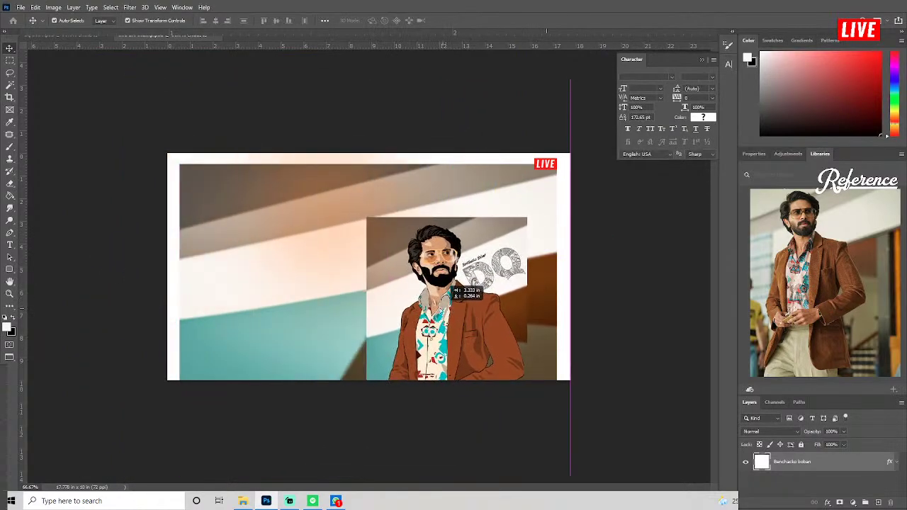
# Scale the portrait to the canvas's full height and set it just right of centre.
pyautogui.click(285, 220)
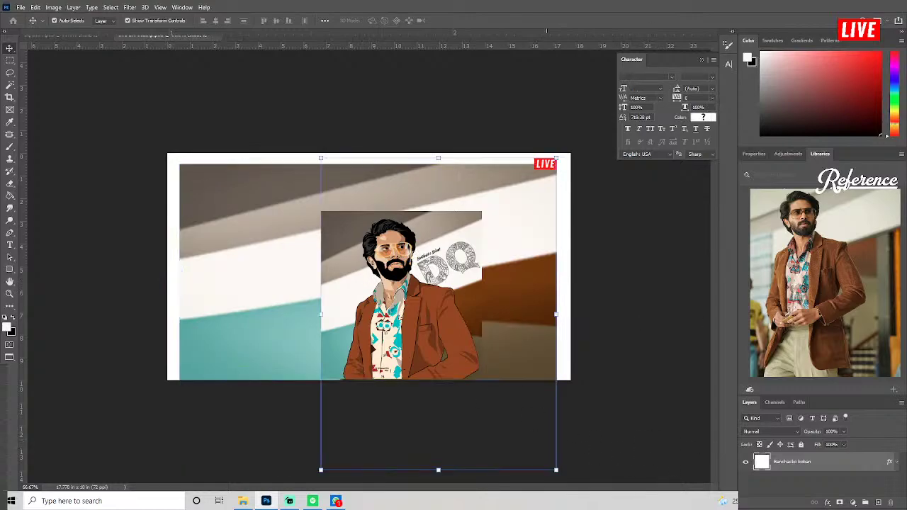
pyautogui.moveTo(423, 319); pyautogui.dragTo(376, 321)
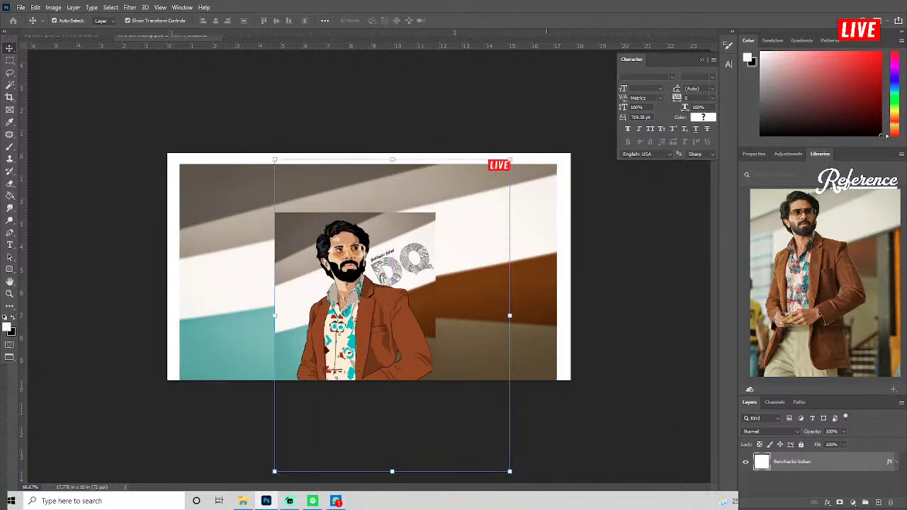
pyautogui.moveTo(342, 296); pyautogui.dragTo(363, 294)
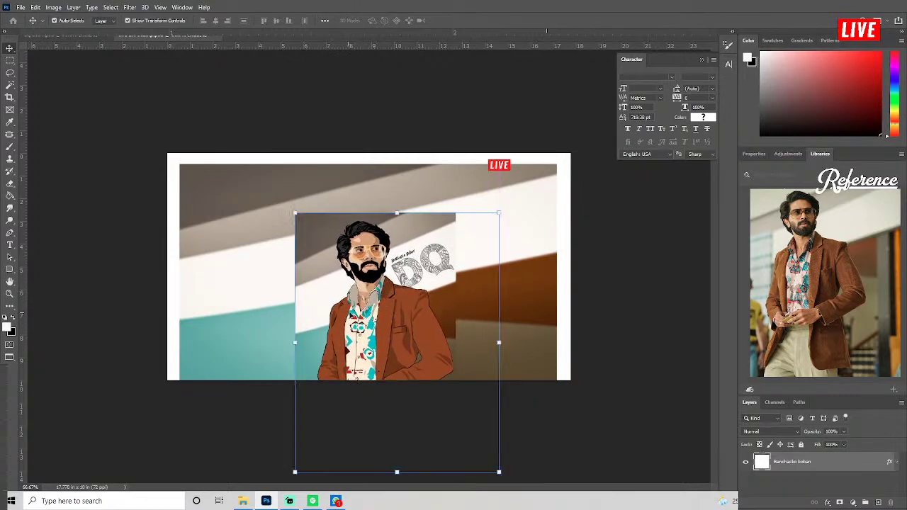
pyautogui.moveTo(397, 213); pyautogui.dragTo(397, 171)
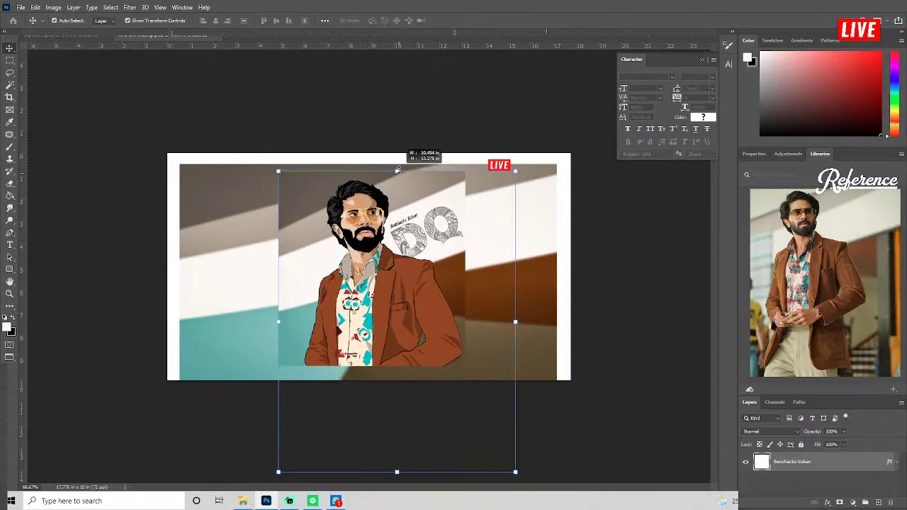
pyautogui.moveTo(404, 212); pyautogui.dragTo(401, 227)
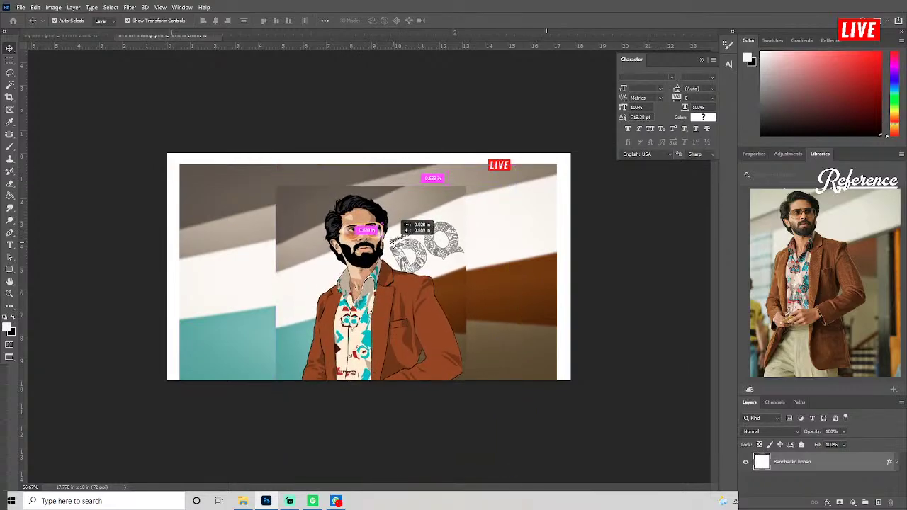
pyautogui.moveTo(397, 187); pyautogui.dragTo(397, 163)
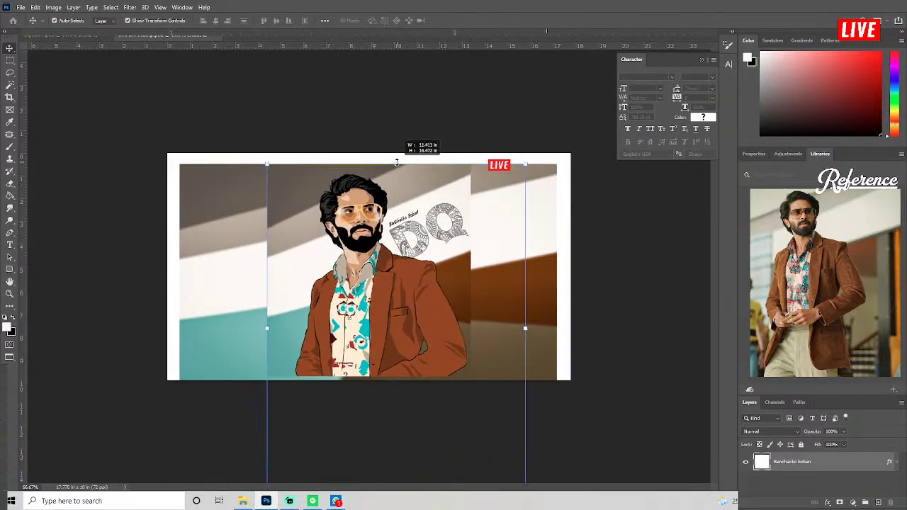
pyautogui.moveTo(363, 278); pyautogui.dragTo(363, 285)
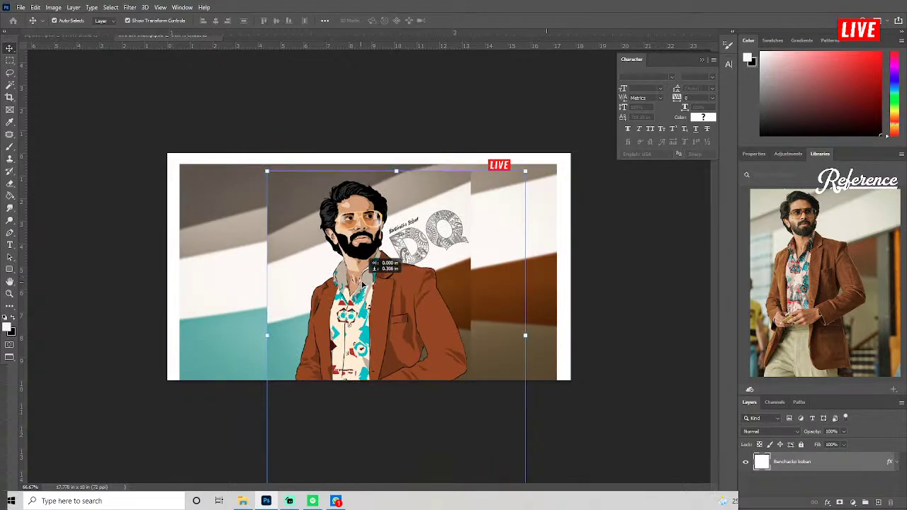
pyautogui.moveTo(396, 172); pyautogui.dragTo(397, 164)
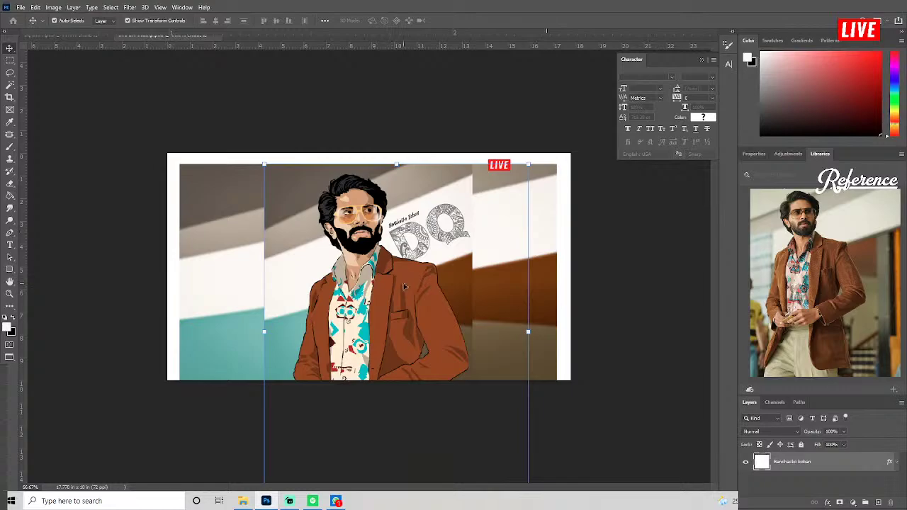
pyautogui.moveTo(397, 323); pyautogui.dragTo(409, 322)
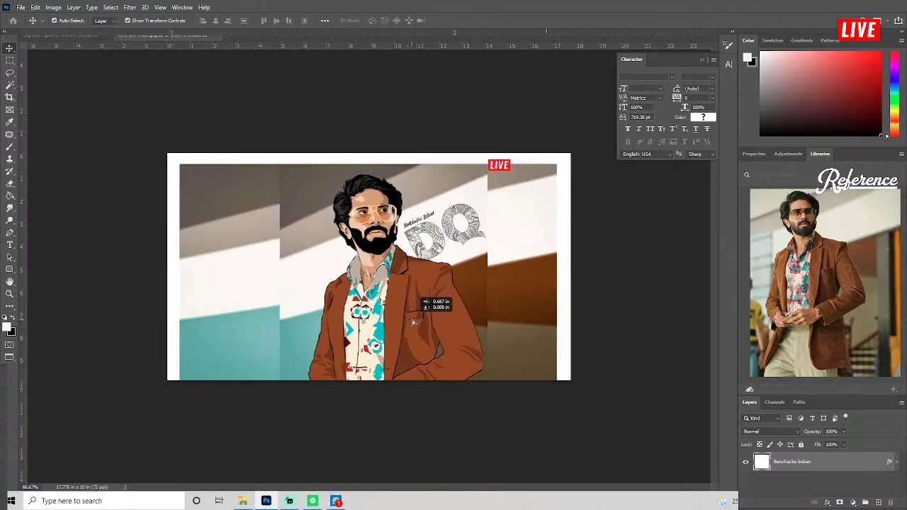
pyautogui.moveTo(410, 323); pyautogui.dragTo(410, 323)
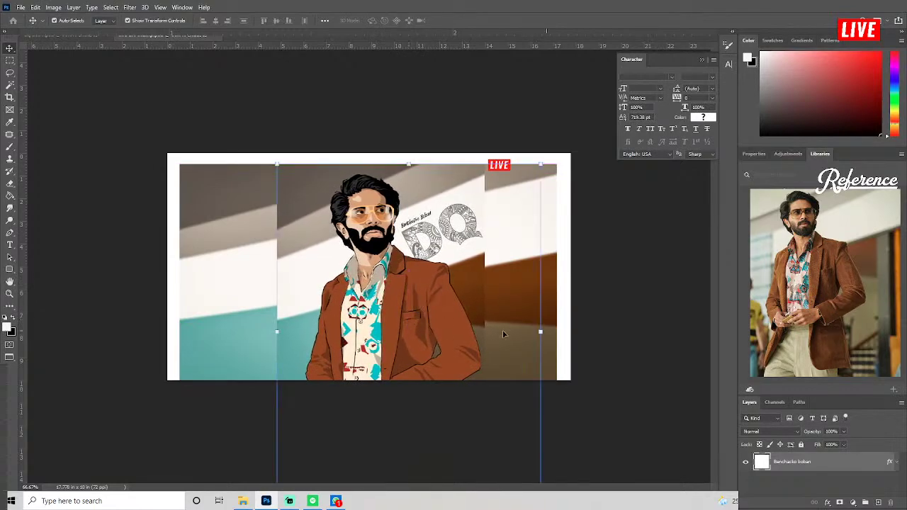
pyautogui.click(220, 298)
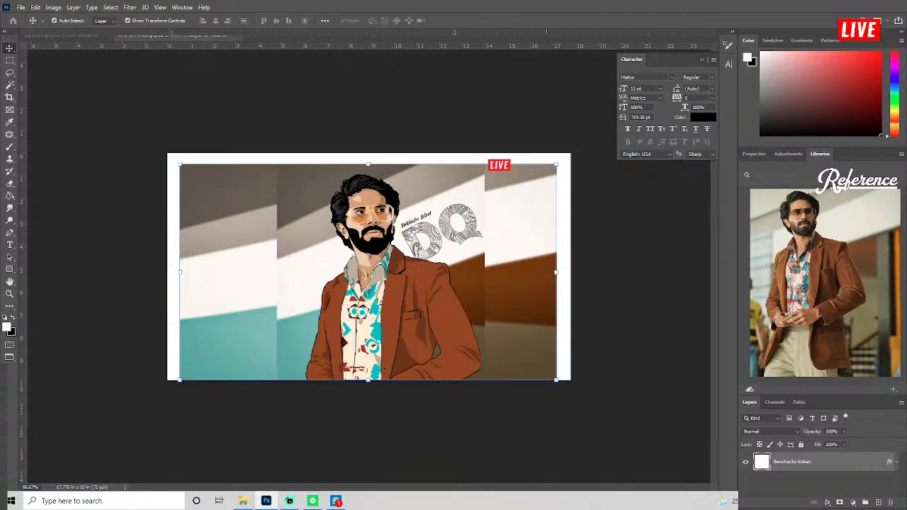
# Try a Gaussian Blur on the background photo, then cancel it.
pyautogui.click(130, 7)
pyautogui.moveTo(136, 126)
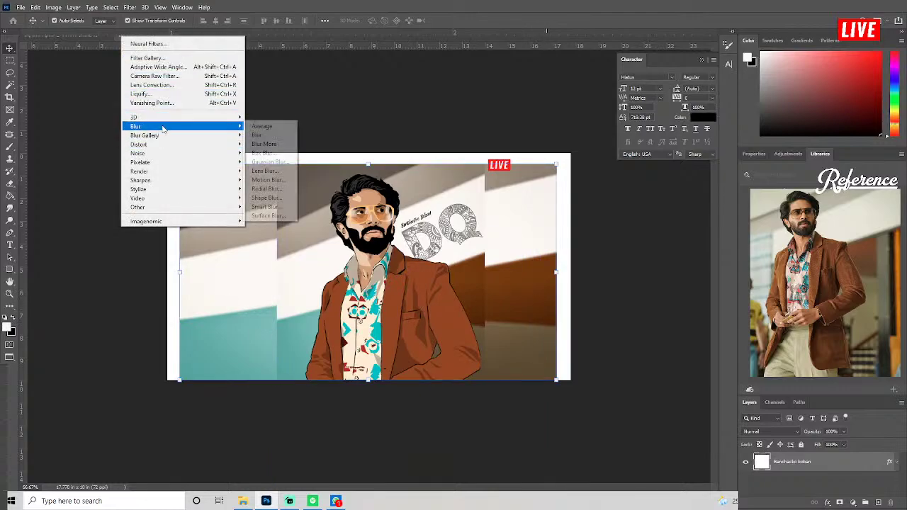
pyautogui.click(273, 162)
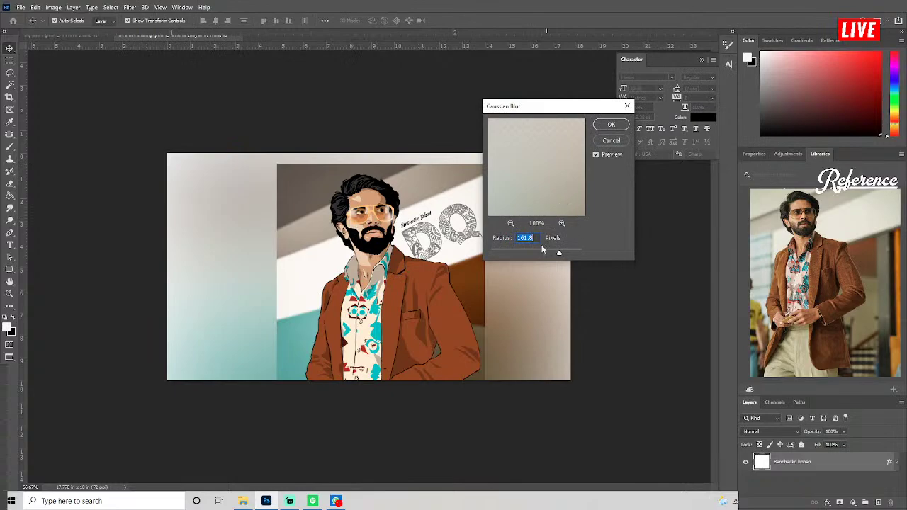
pyautogui.moveTo(559, 253)
pyautogui.mouseDown()
pyautogui.moveTo(528, 254)
pyautogui.moveTo(546, 254)
pyautogui.mouseUp()
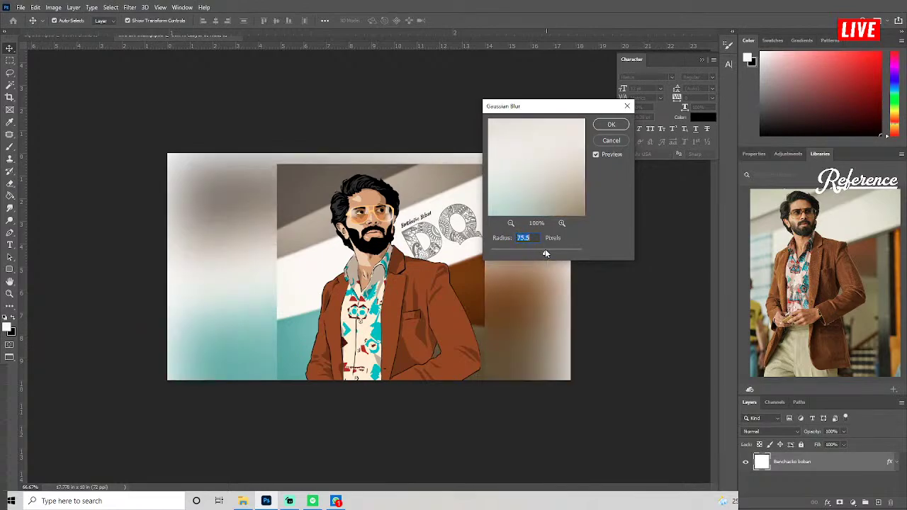
pyautogui.click(612, 141)
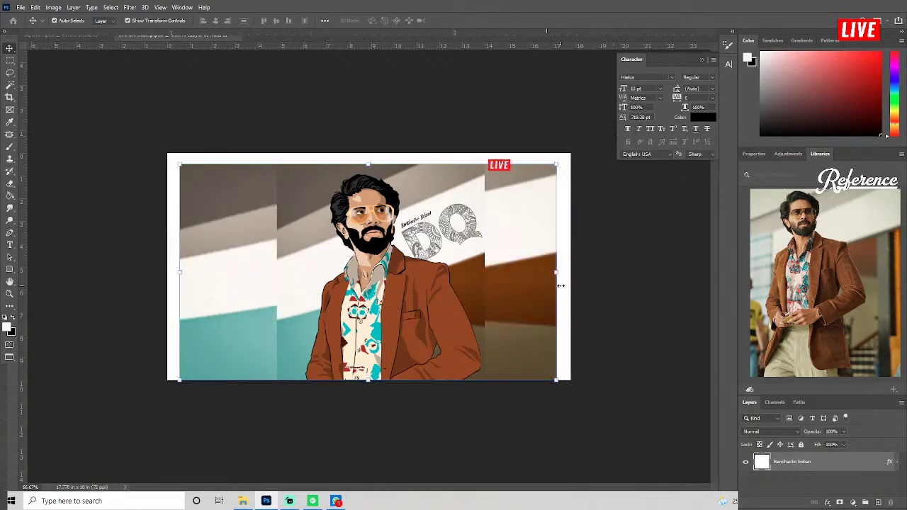
# Apply a 2.0-pixel Gaussian Blur to the background and start a darkening Curves adjustment.
pyautogui.click(130, 7)
pyautogui.moveTo(181, 126)
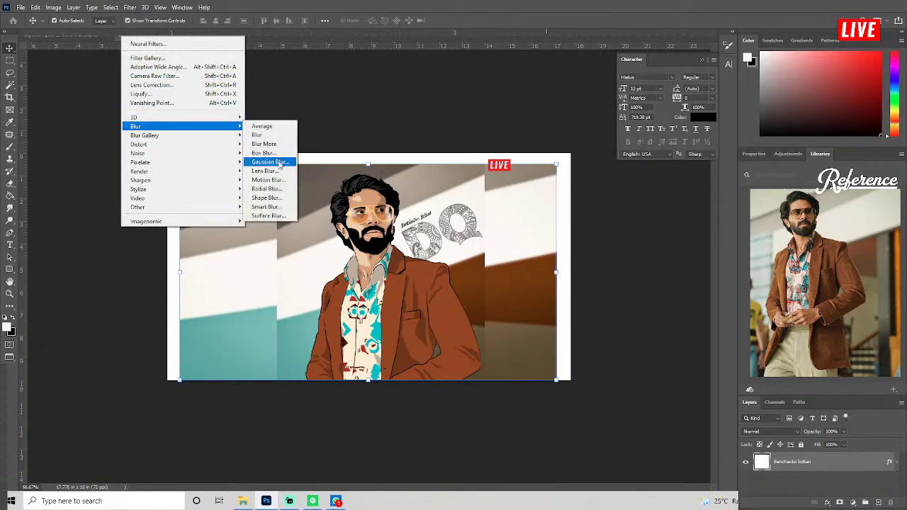
pyautogui.click(269, 162)
pyautogui.click(497, 254)
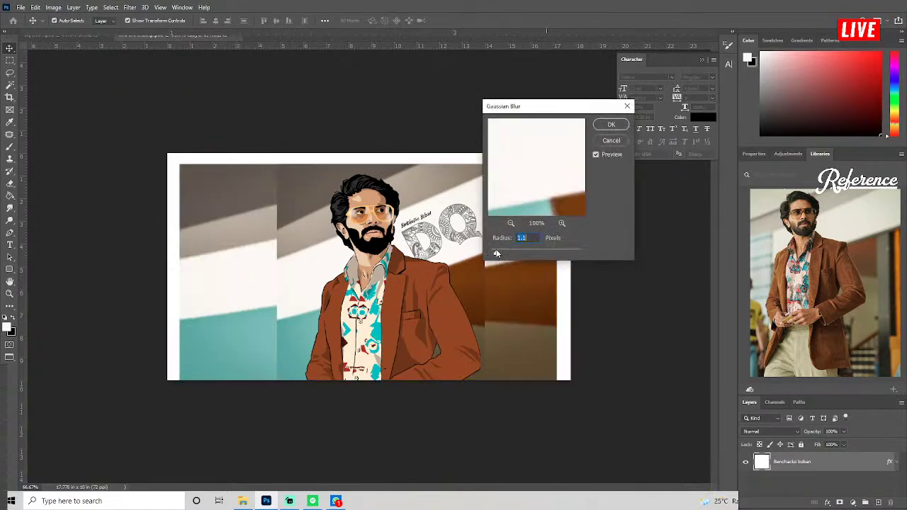
pyautogui.moveTo(500, 254); pyautogui.dragTo(502, 253)
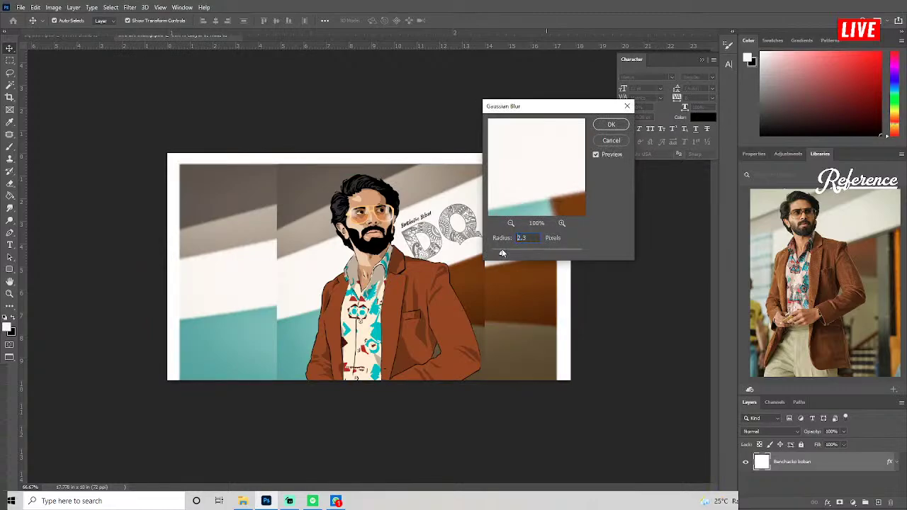
pyautogui.click(611, 124)
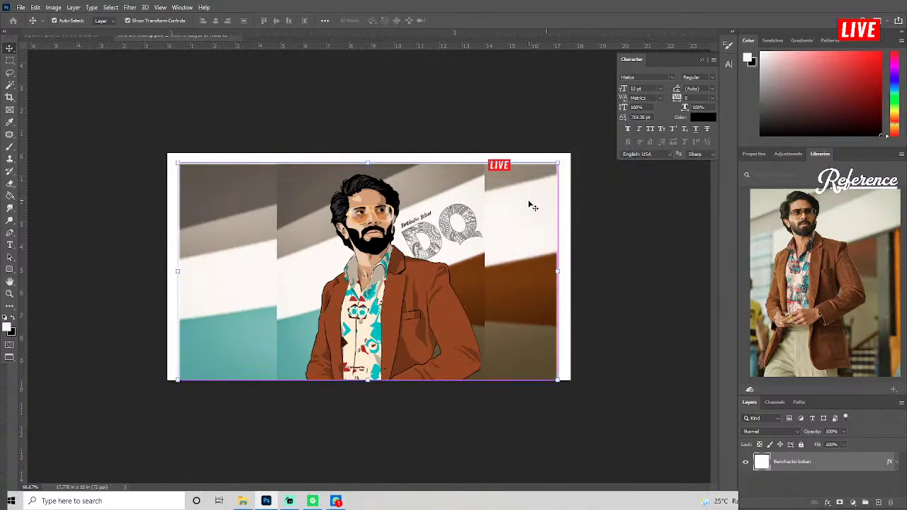
pyautogui.hotkey('ctrl', 'm')
pyautogui.moveTo(684, 214)
pyautogui.mouseDown()
pyautogui.moveTo(695, 227)
pyautogui.moveTo(689, 215)
pyautogui.mouseUp()
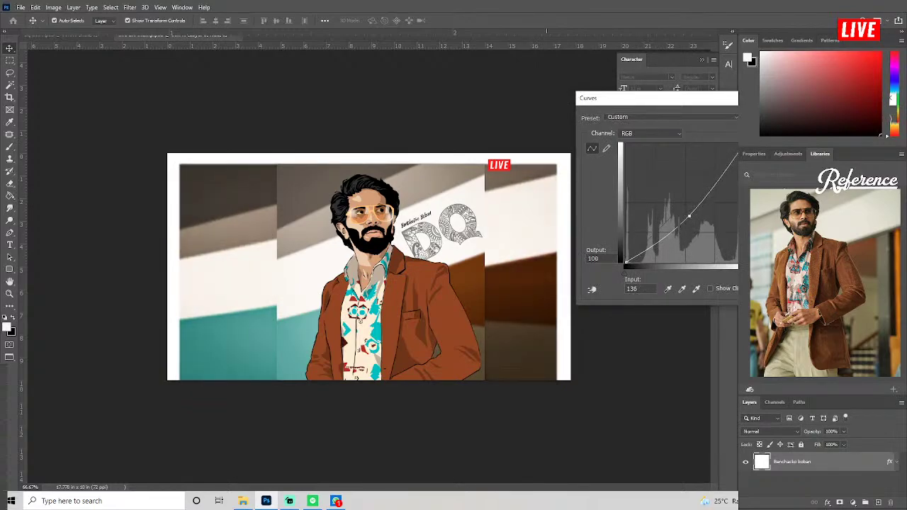
# Apply the Curves adjustment that darkens the blurred background photo.
pyautogui.press('Return')
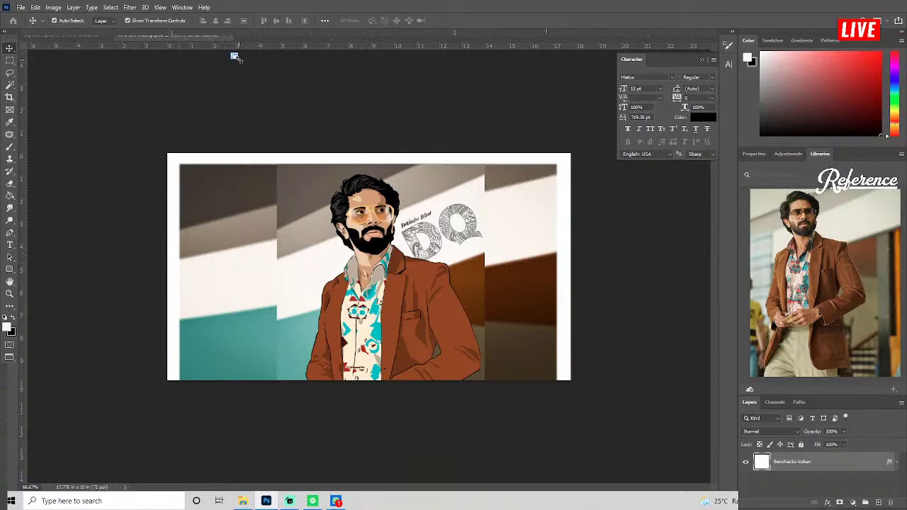
# Place the Live Art text on the thumbnail's left side beside the portrait.
pyautogui.moveTo(236, 56)
pyautogui.mouseDown()
pyautogui.moveTo(314, 121)
pyautogui.moveTo(234, 282)
pyautogui.mouseUp()
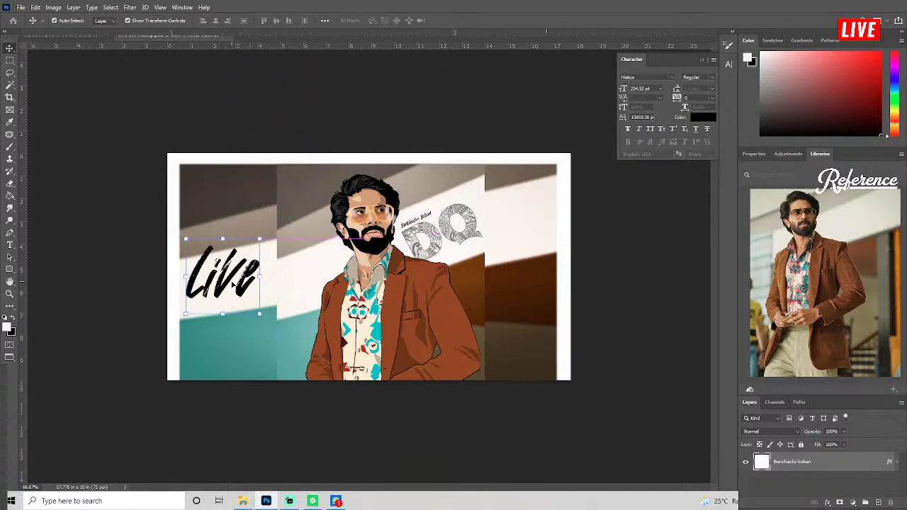
pyautogui.write('Art')
pyautogui.press('Return')
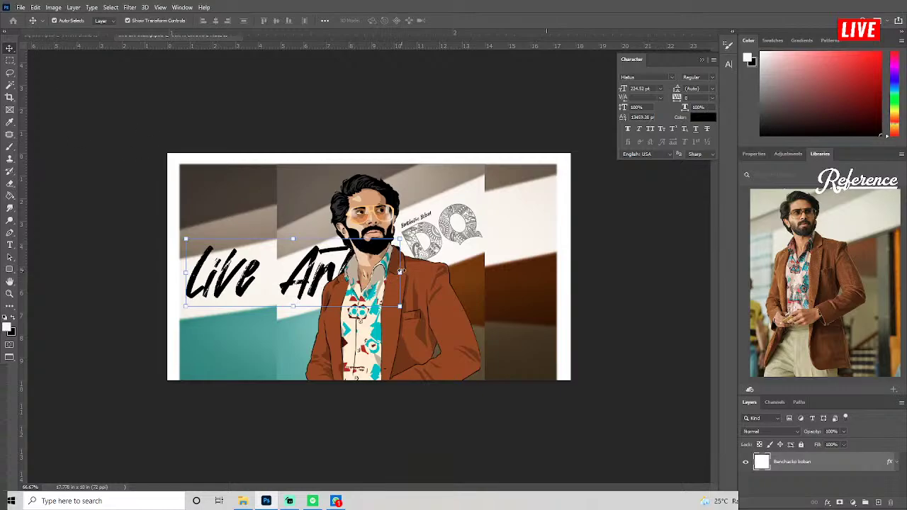
pyautogui.moveTo(289, 254); pyautogui.dragTo(292, 268)
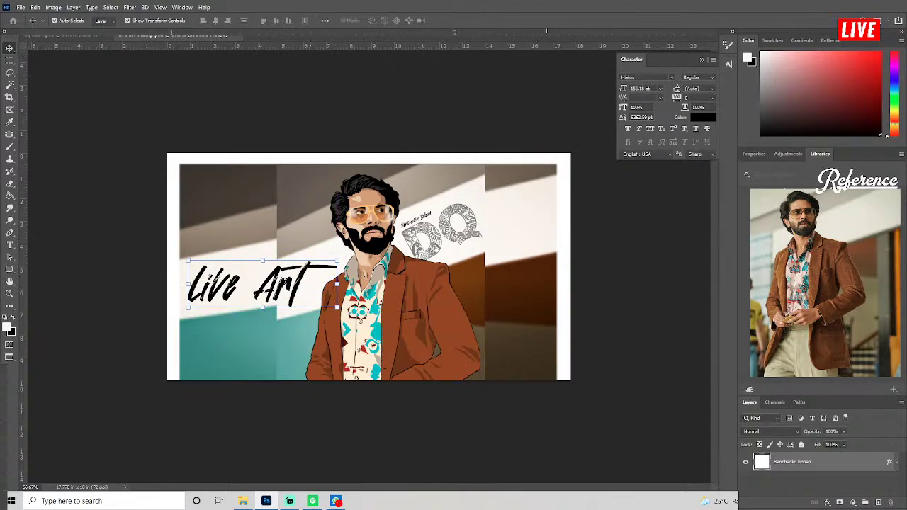
# Colour the Live Art title dark maroon #5b0202 and shift it slightly left.
pyautogui.doubleClick(302, 296)
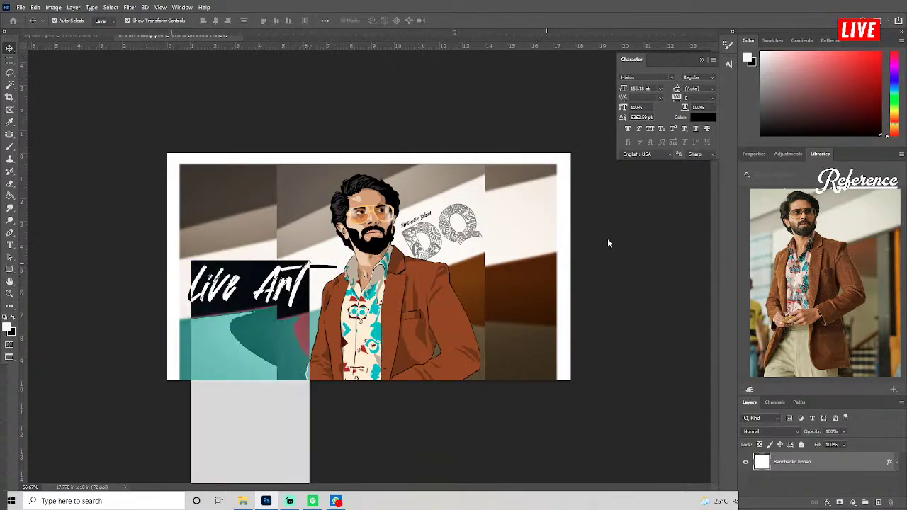
pyautogui.click(705, 117)
pyautogui.moveTo(614, 267); pyautogui.dragTo(630, 294)
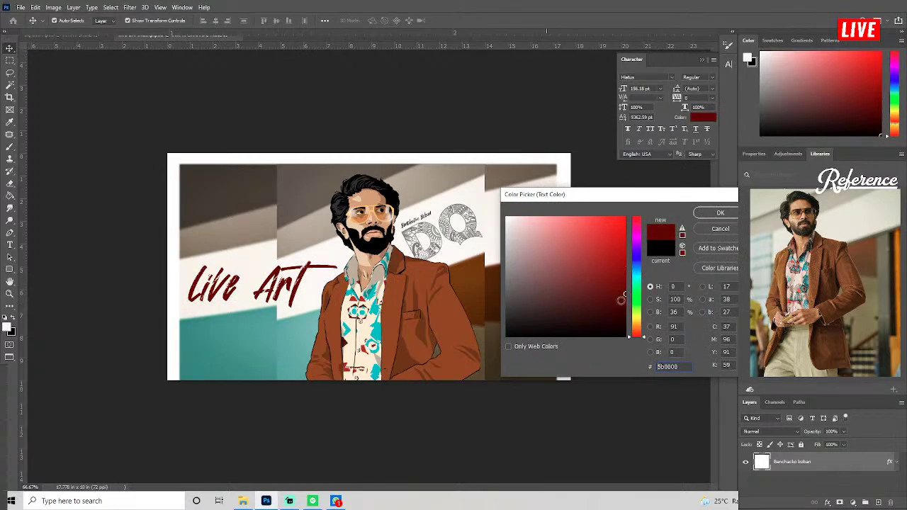
pyautogui.click(623, 293)
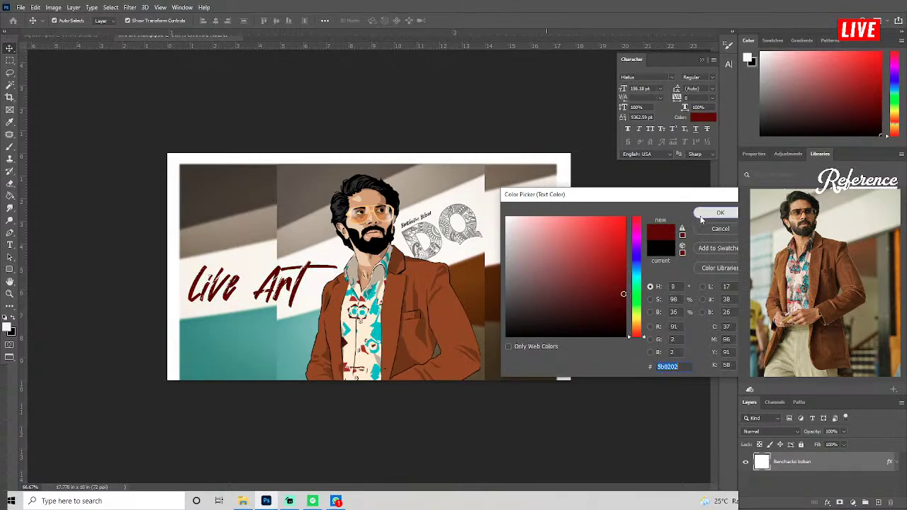
pyautogui.click(719, 213)
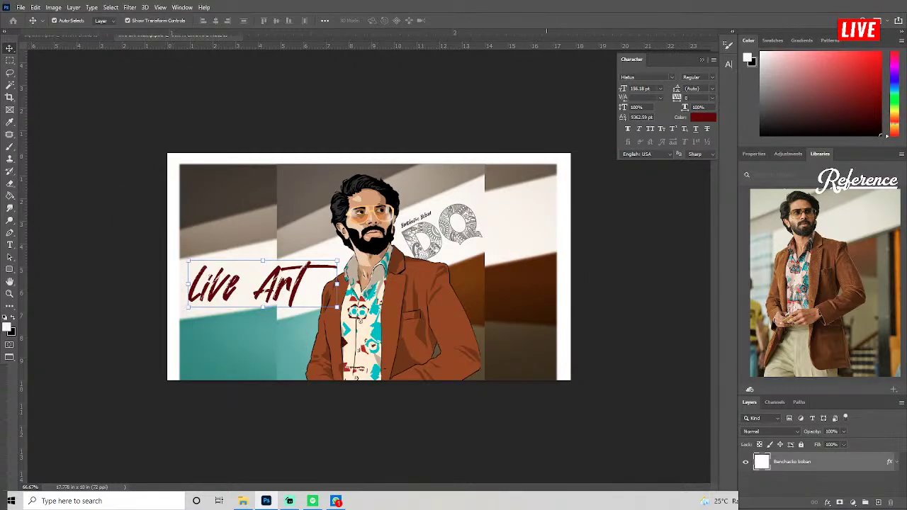
pyautogui.moveTo(270, 292); pyautogui.dragTo(265, 291)
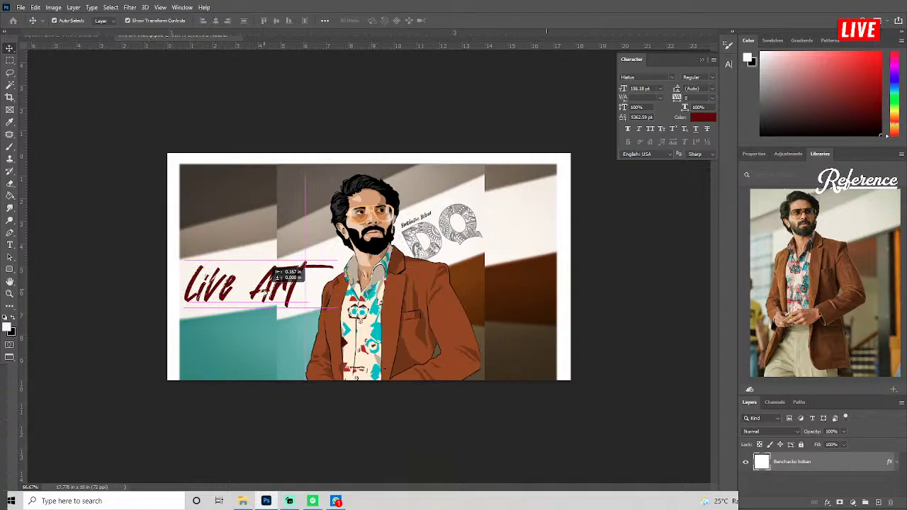
pyautogui.moveTo(265, 291); pyautogui.dragTo(265, 291)
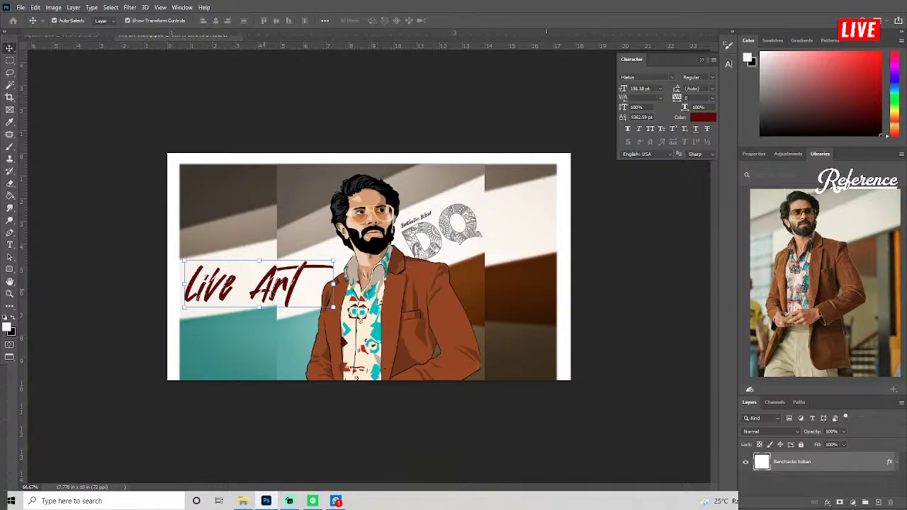
# Select the name caption text layer from the canvas's layer list.
pyautogui.rightClick(416, 221)
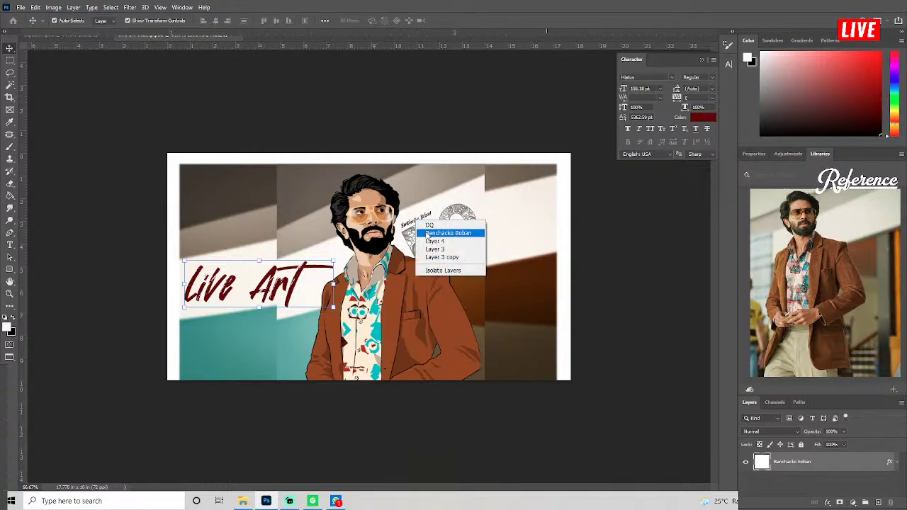
pyautogui.click(427, 233)
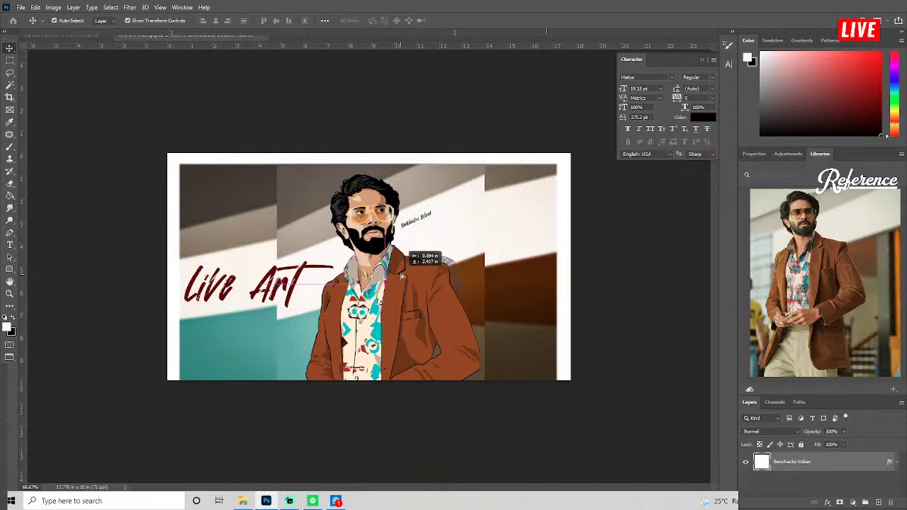
pyautogui.click(417, 225)
pyautogui.rightClick(416, 225)
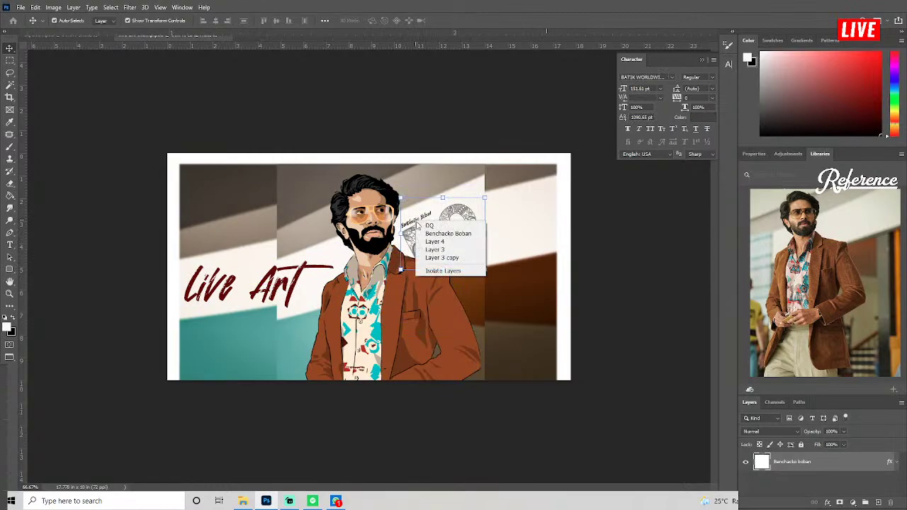
pyautogui.click(426, 233)
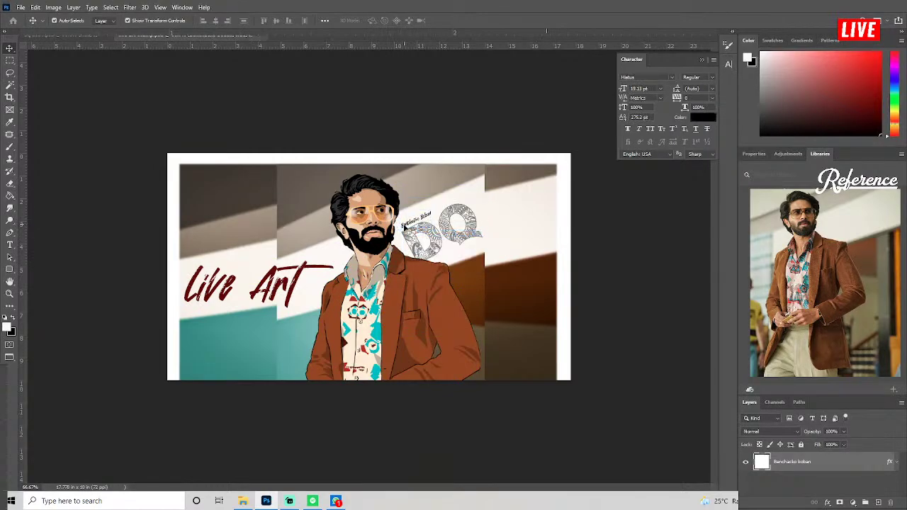
pyautogui.click(401, 232)
pyautogui.rightClick(401, 232)
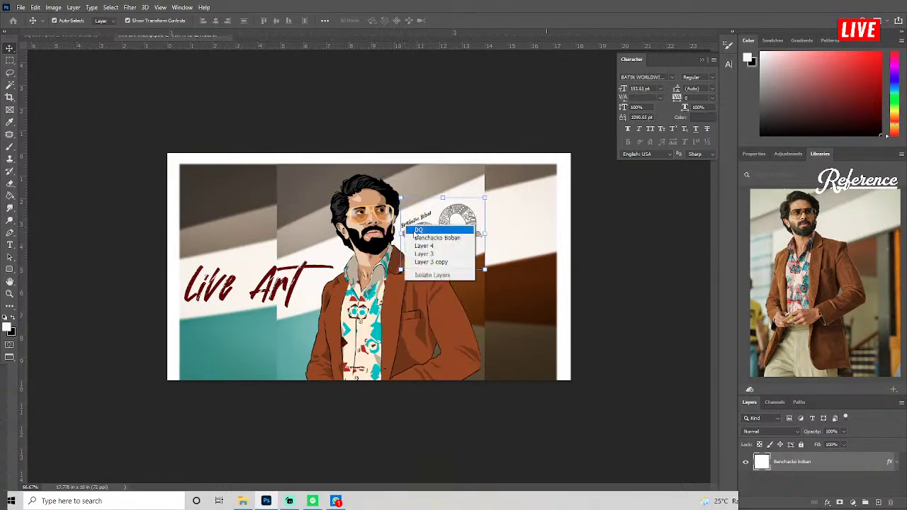
pyautogui.click(426, 235)
# Enlarge and rotate the name caption, then set it just beneath Live Art.
pyautogui.moveTo(396, 233)
pyautogui.mouseDown()
pyautogui.moveTo(234, 326)
pyautogui.moveTo(281, 311)
pyautogui.mouseUp()
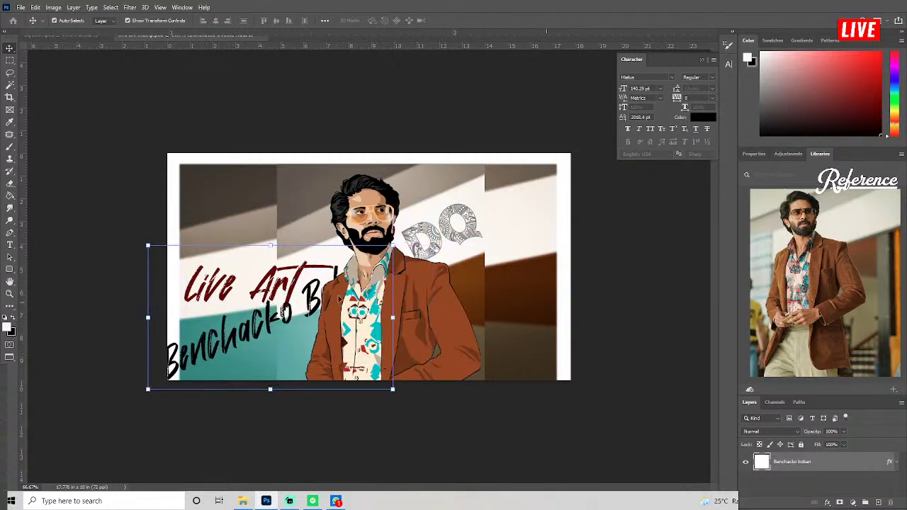
pyautogui.moveTo(401, 242)
pyautogui.mouseDown()
pyautogui.moveTo(417, 305)
pyautogui.moveTo(225, 320)
pyautogui.mouseUp()
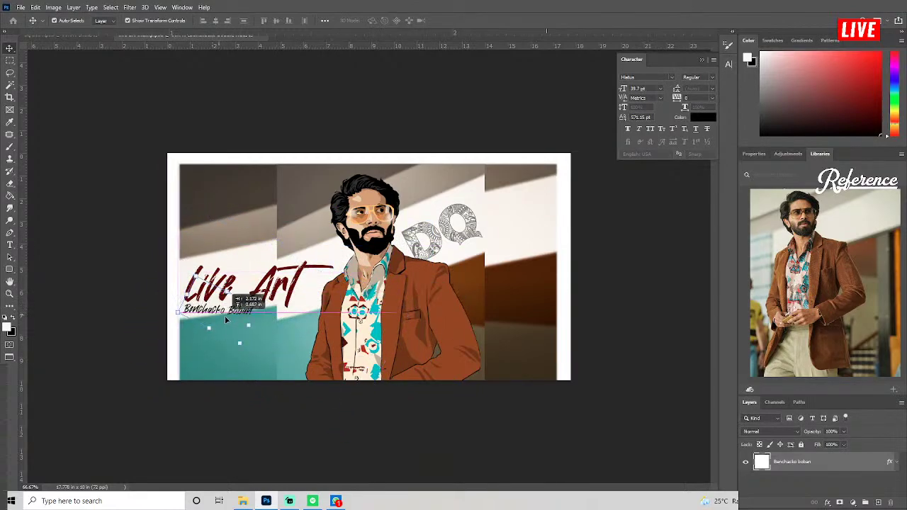
pyautogui.moveTo(262, 308)
pyautogui.mouseDown()
pyautogui.moveTo(268, 299)
pyautogui.moveTo(229, 311)
pyautogui.mouseUp()
pyautogui.press('Return')
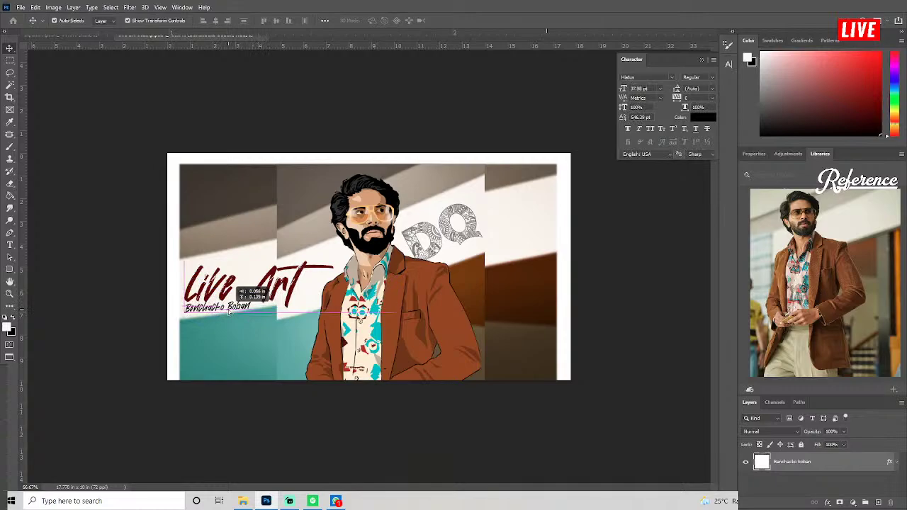
pyautogui.click(228, 375)
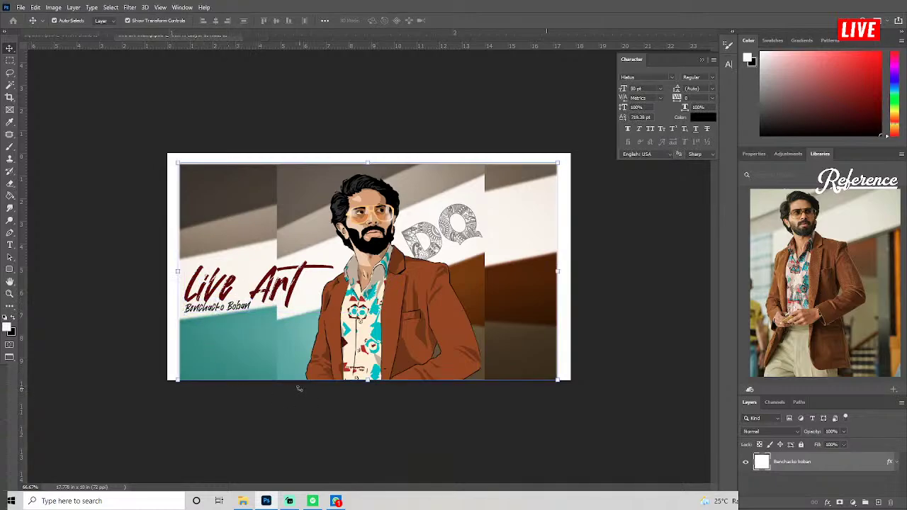
pyautogui.moveTo(244, 306); pyautogui.dragTo(246, 309)
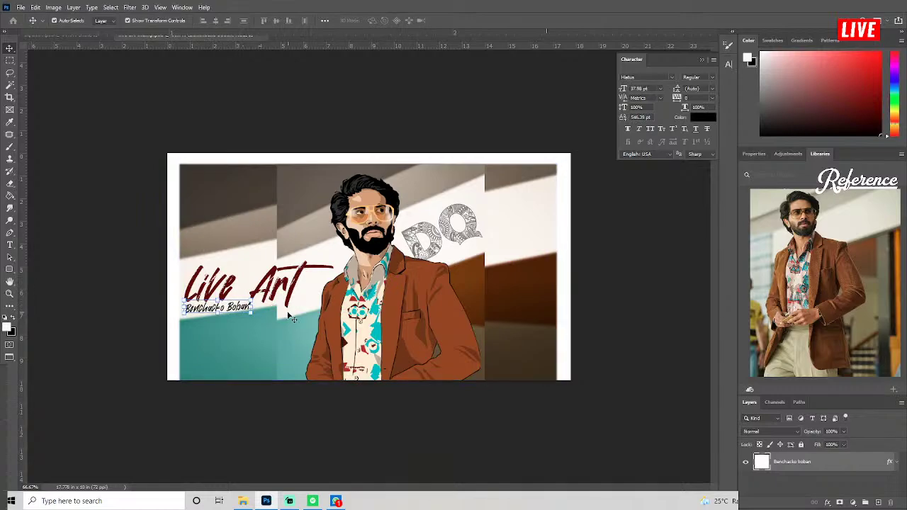
pyautogui.click(97, 215)
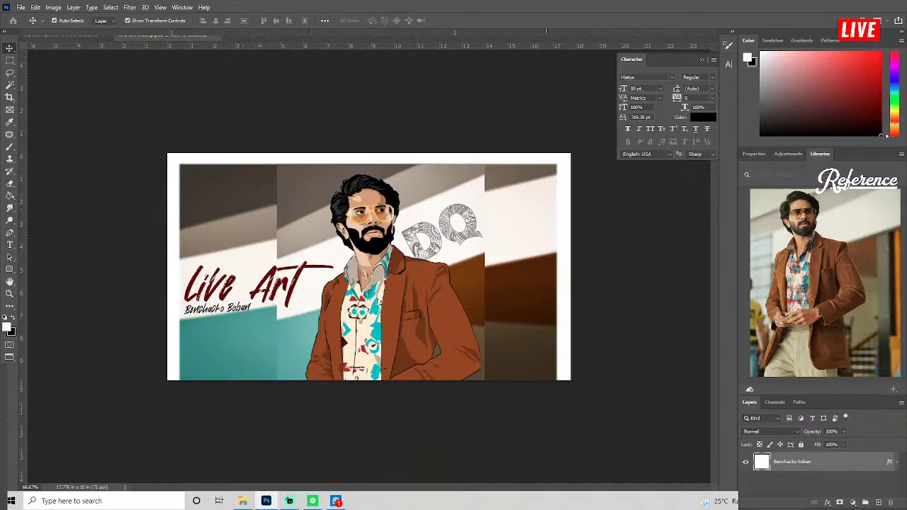
# Smudge the hard vertical background edges into streaks, undoing a bad stroke and resizing the brush.
pyautogui.click(235, 321)
pyautogui.click(99, 180)
pyautogui.moveTo(274, 169); pyautogui.dragTo(252, 358)
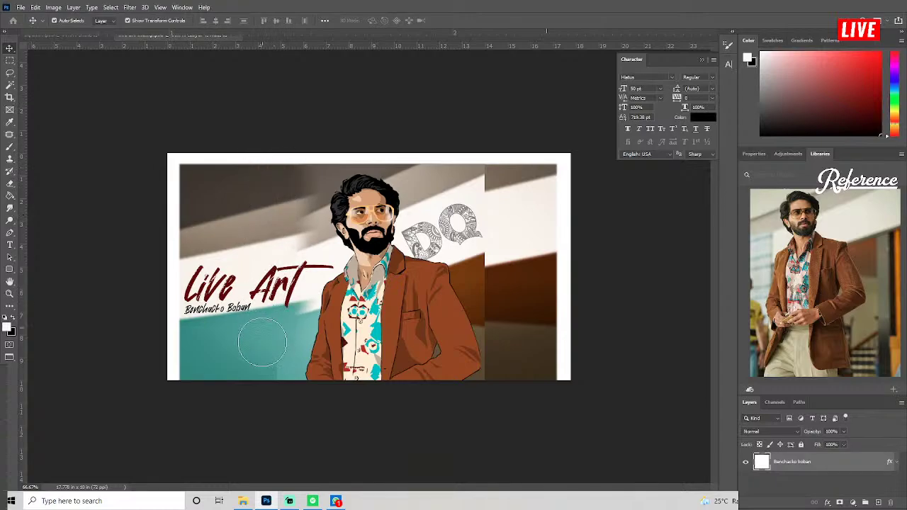
pyautogui.hotkey('ctrl', 'z')
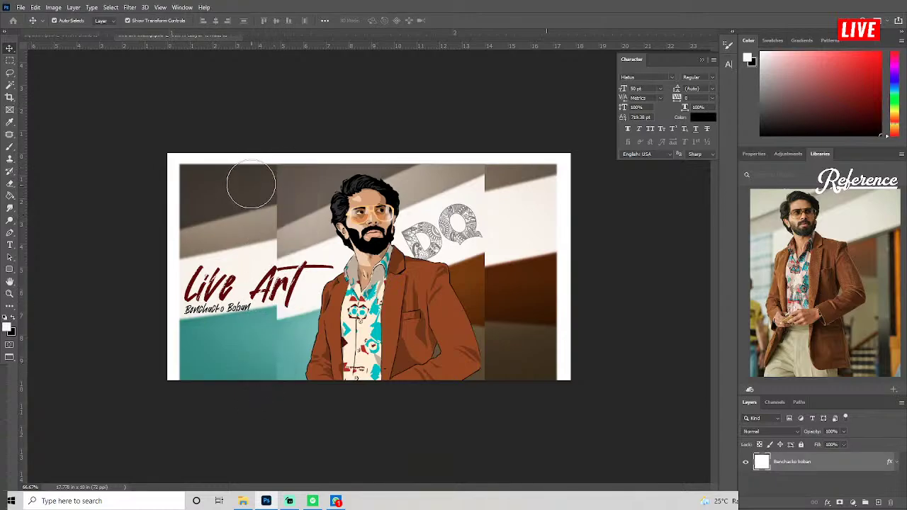
pyautogui.press(']')
pyautogui.press(']')
pyautogui.press(']')
pyautogui.press(']')
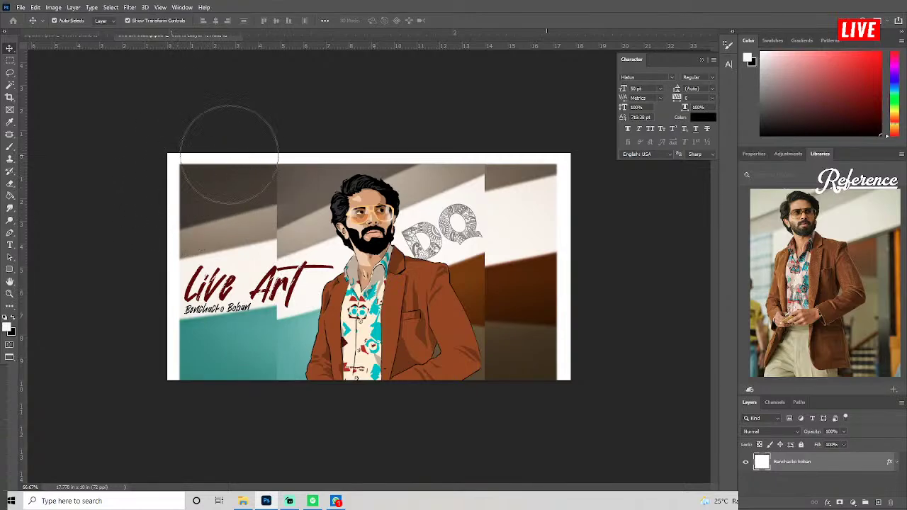
pyautogui.moveTo(239, 145); pyautogui.dragTo(240, 192)
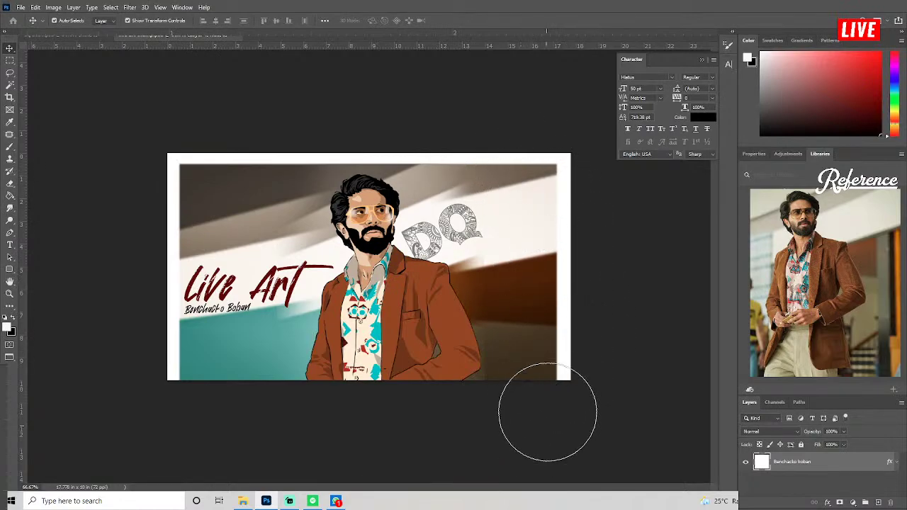
pyautogui.press('[')
pyautogui.press('[')
pyautogui.press('[')
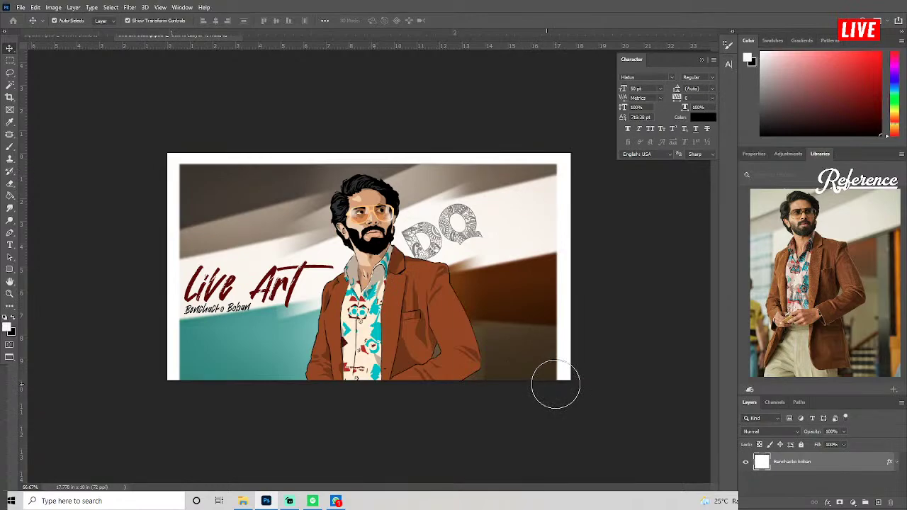
pyautogui.press('[')
pyautogui.press('[')
pyautogui.press('[')
pyautogui.press('[')
pyautogui.press('[')
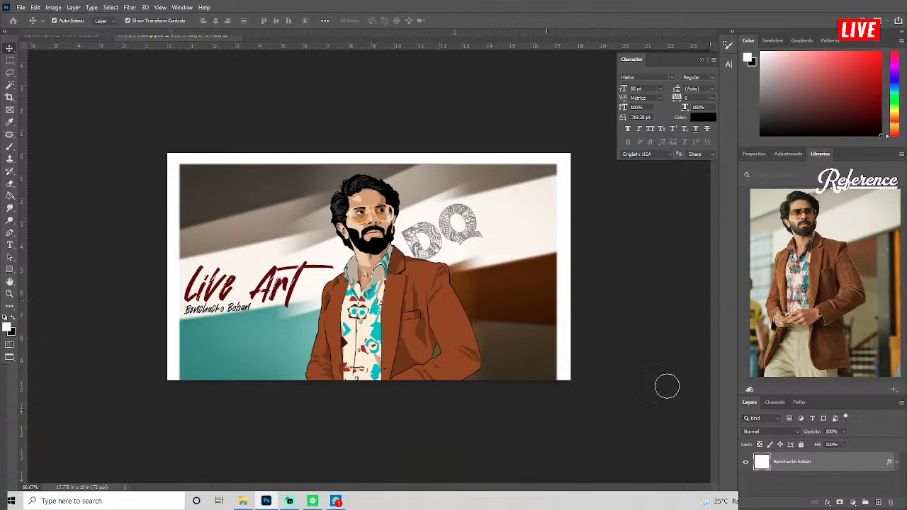
# Shift the portrait artwork slightly right and nudge a layer near the thumbnail's top-left.
pyautogui.click(89, 41)
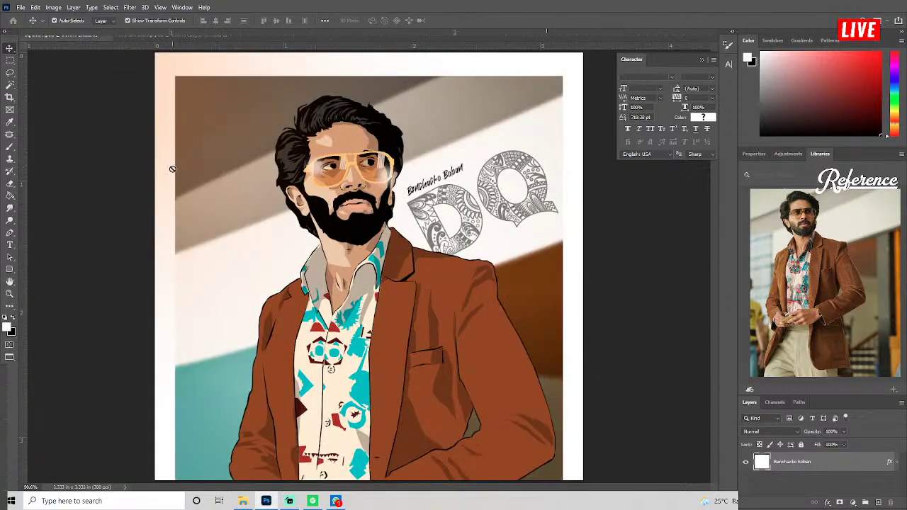
pyautogui.moveTo(170, 140); pyautogui.dragTo(187, 138)
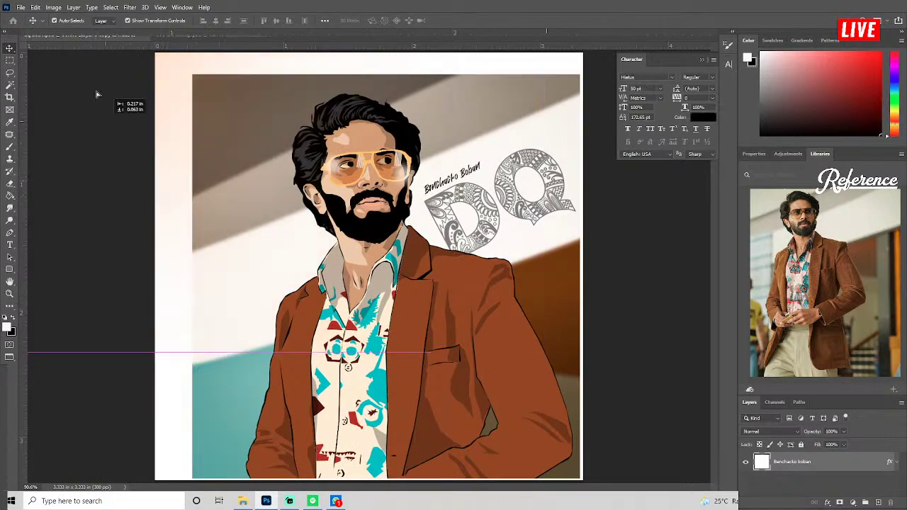
pyautogui.click(190, 38)
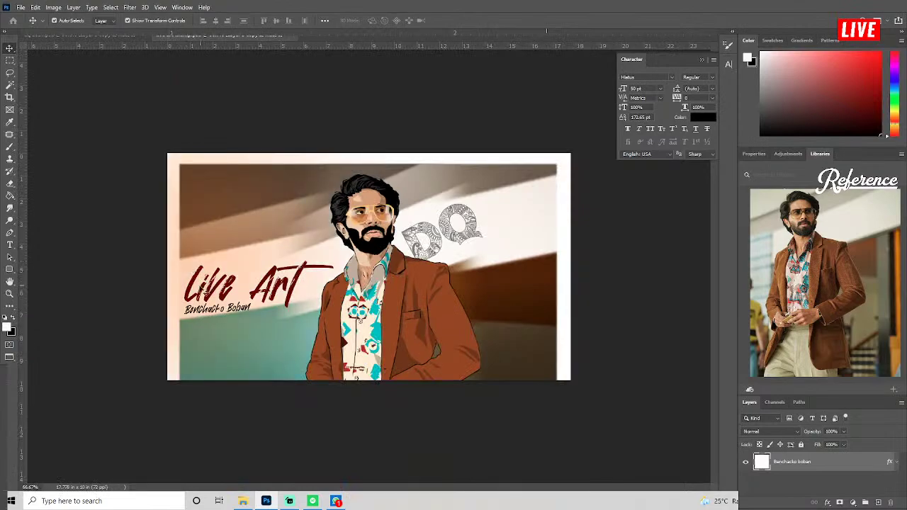
pyautogui.moveTo(177, 259)
pyautogui.mouseDown()
pyautogui.moveTo(138, 163)
pyautogui.moveTo(151, 165)
pyautogui.mouseUp()
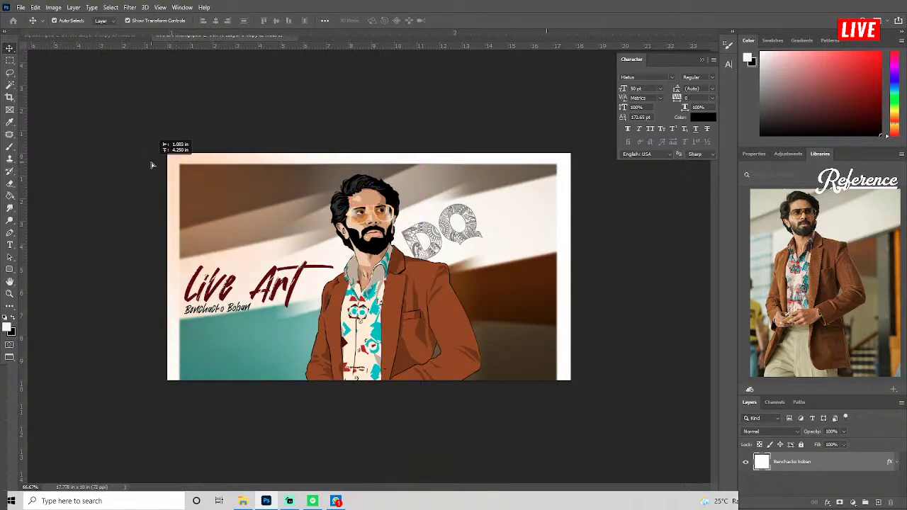
pyautogui.moveTo(151, 165); pyautogui.dragTo(156, 163)
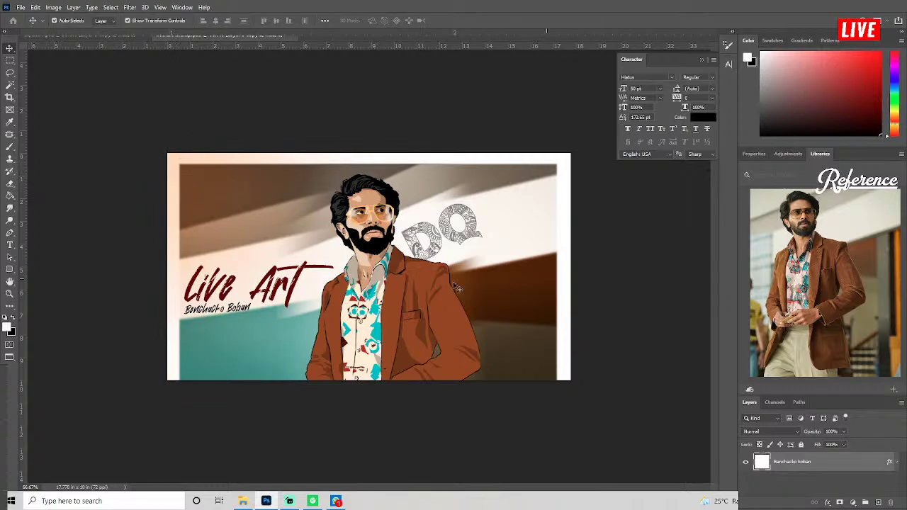
# Enlarge the patterned DQ lettering beside the man's head at upper right.
pyautogui.rightClick(477, 239)
pyautogui.click(489, 240)
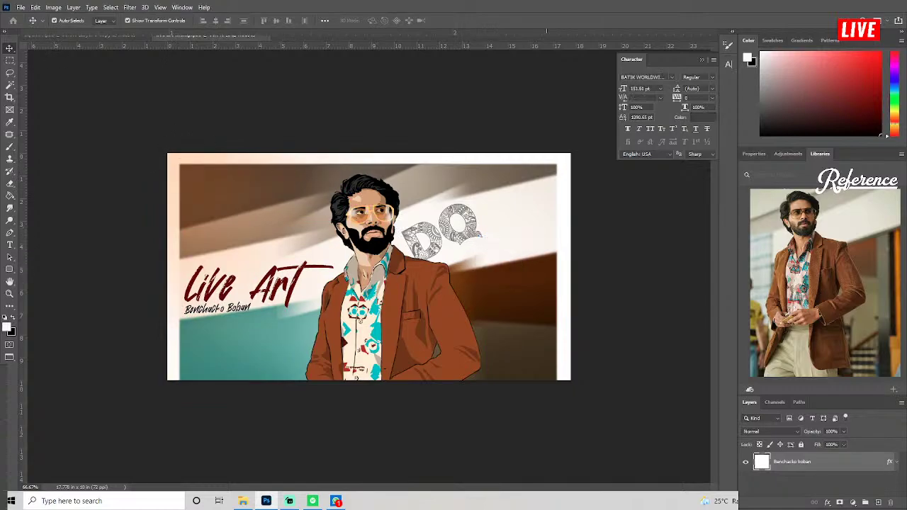
pyautogui.moveTo(485, 233)
pyautogui.mouseDown()
pyautogui.moveTo(550, 229)
pyautogui.moveTo(563, 170)
pyautogui.moveTo(521, 207)
pyautogui.mouseUp()
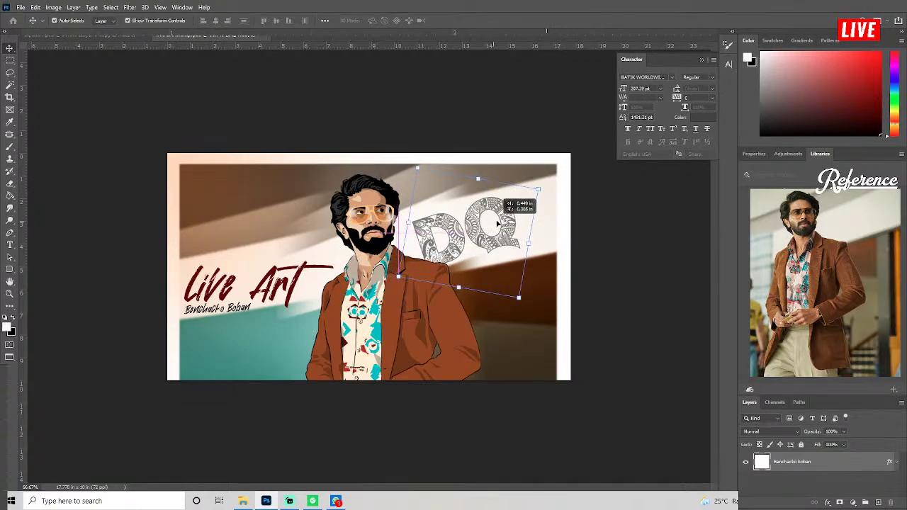
pyautogui.press('Return')
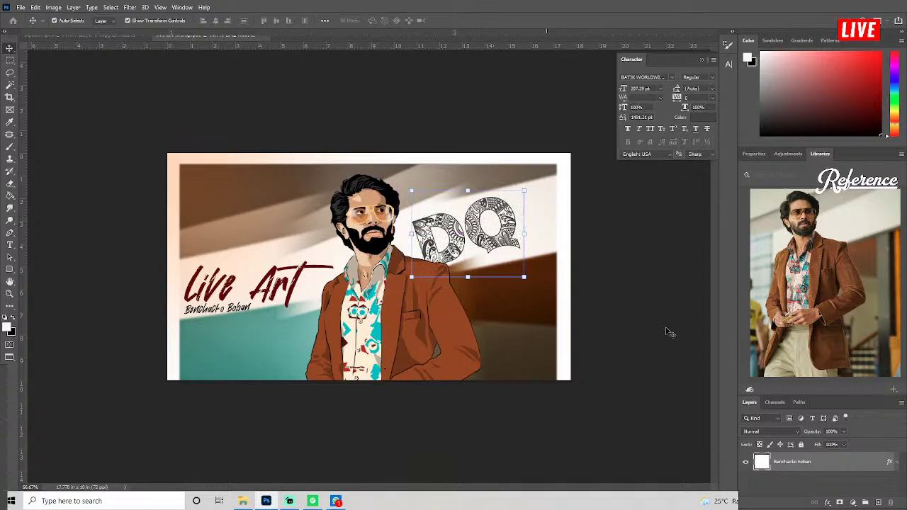
pyautogui.click(694, 321)
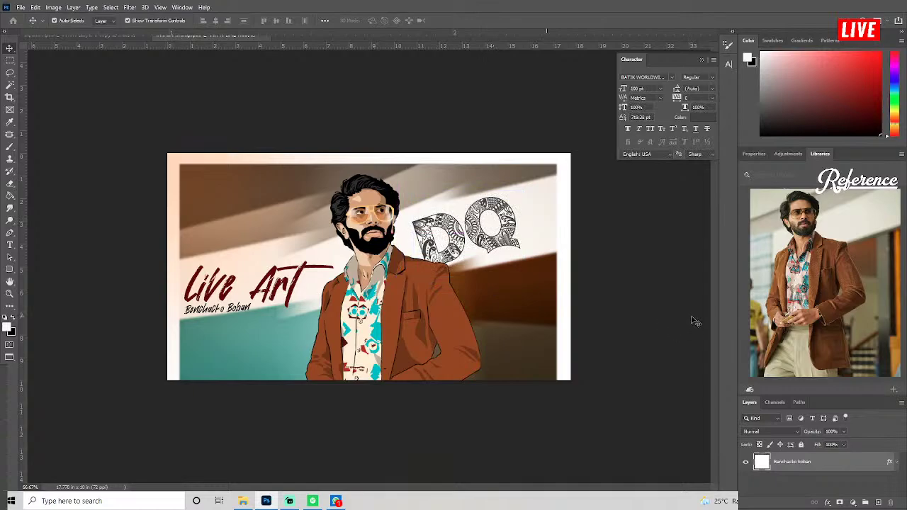
pyautogui.click(524, 236)
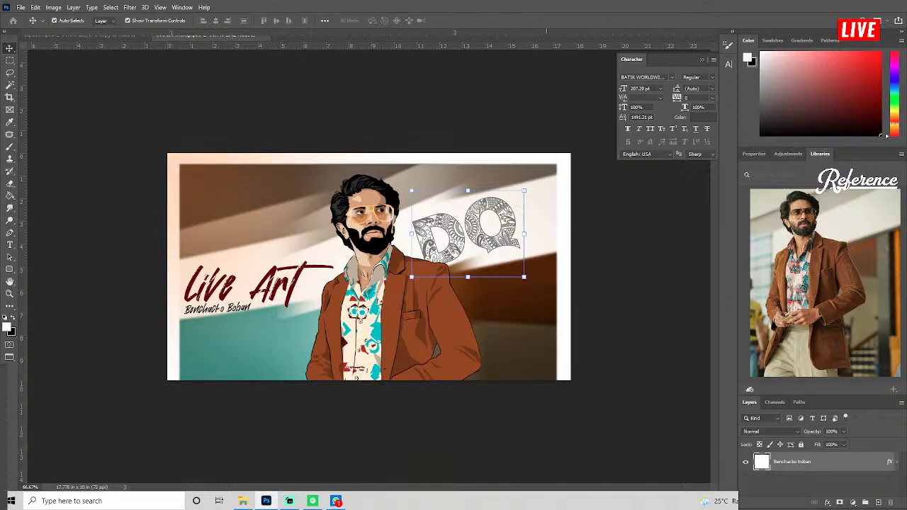
pyautogui.click(663, 314)
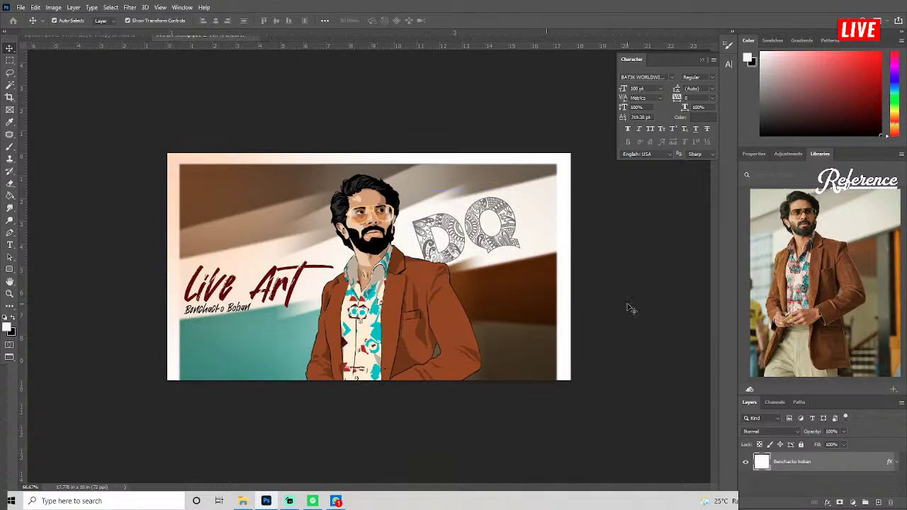
# Save the wide thumbnail as a JPEG named 'DQ BDAY 2021 thump' at quality 12 (Maximum).
pyautogui.hotkey('ctrl', '0')
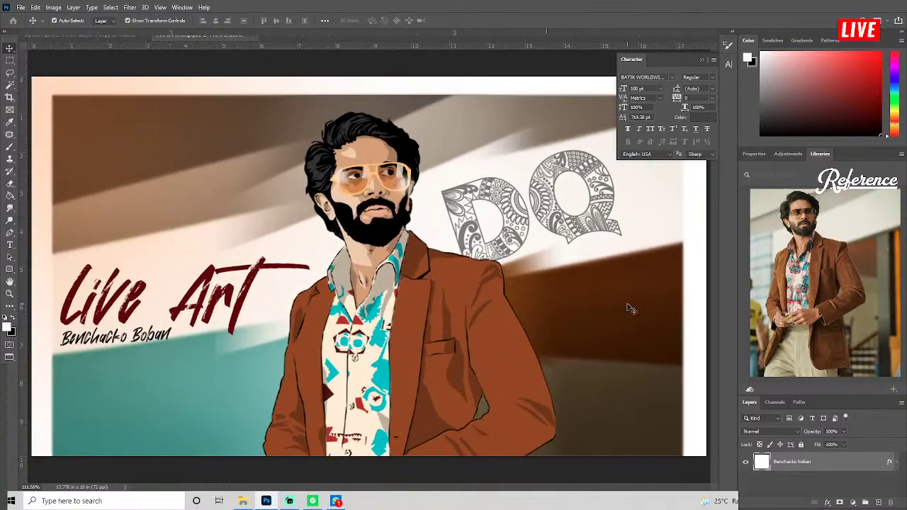
pyautogui.click(700, 61)
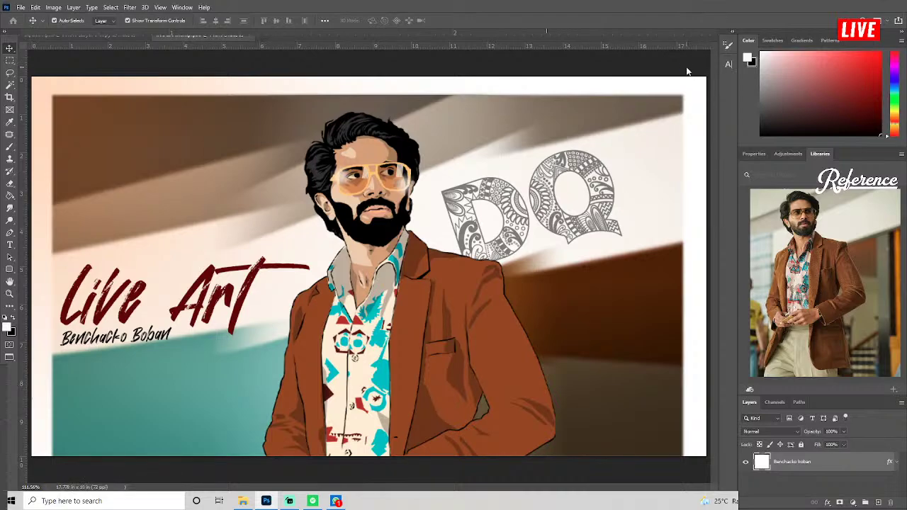
pyautogui.hotkey('ctrl', 'shift', 's')
pyautogui.click(178, 218)
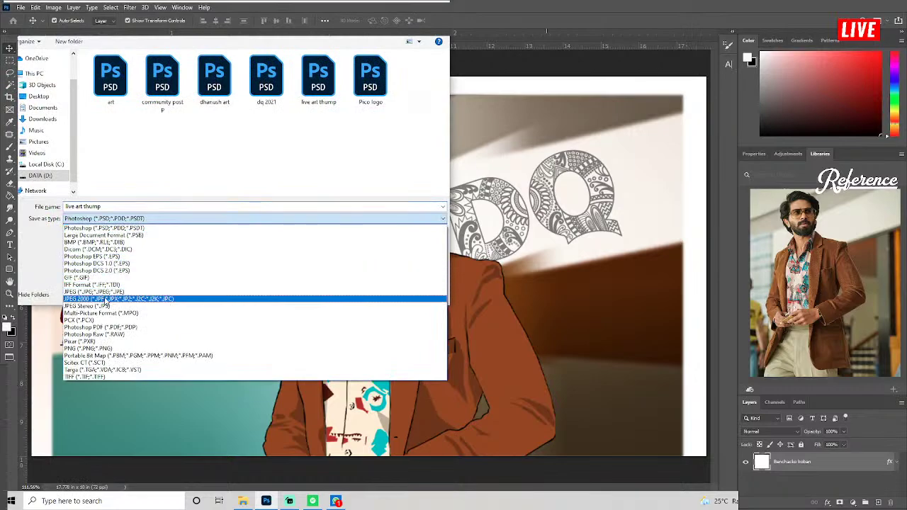
pyautogui.click(108, 298)
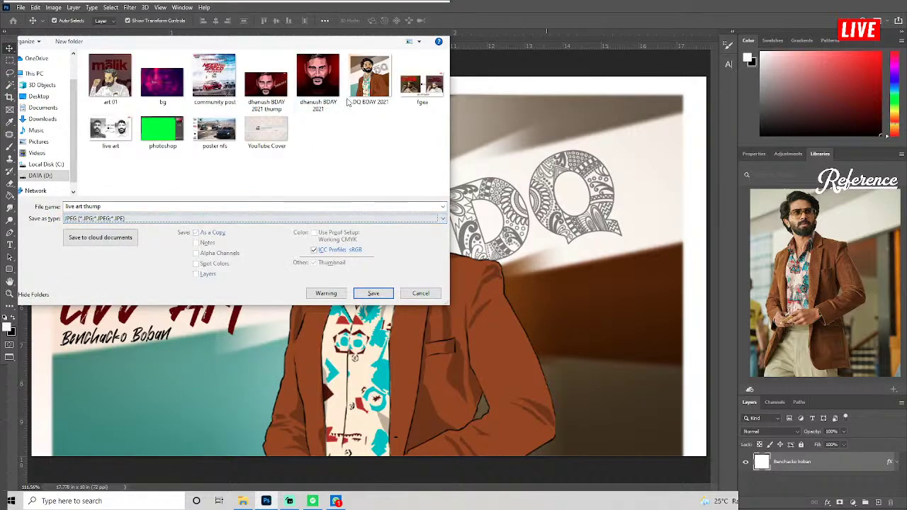
pyautogui.click(376, 103)
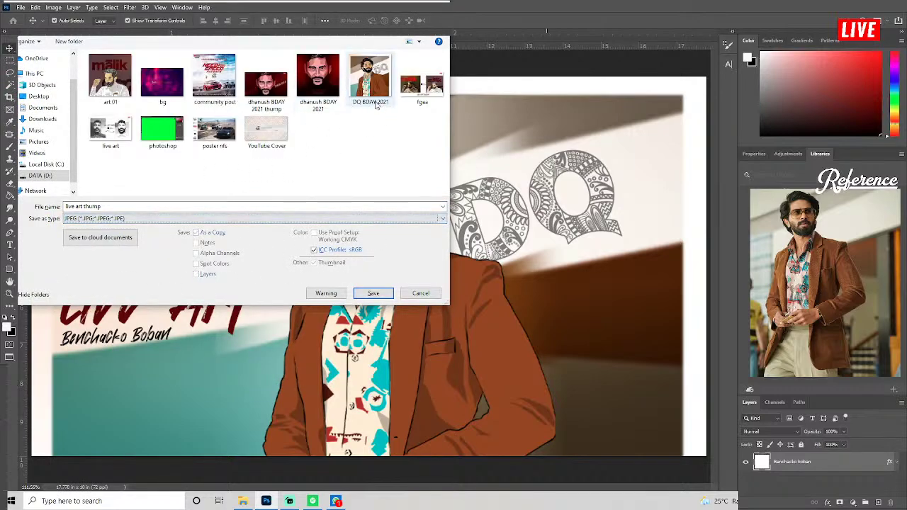
pyautogui.click(121, 206)
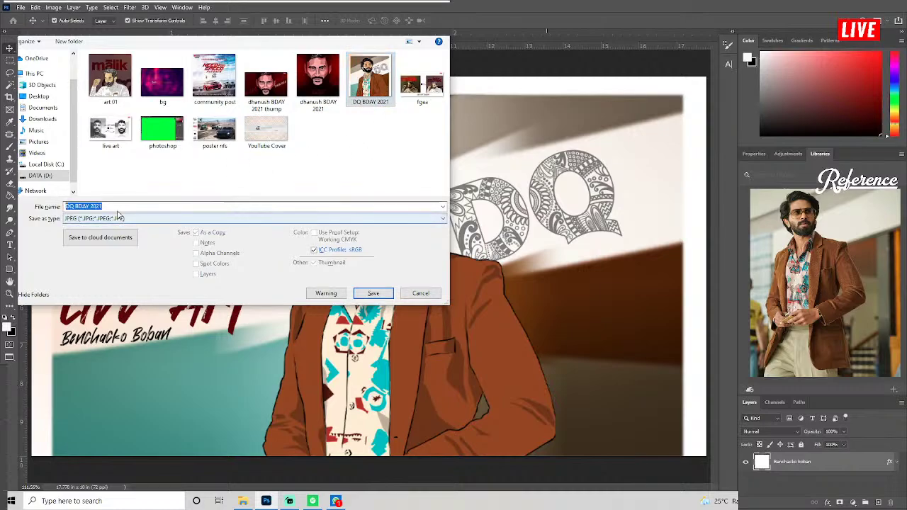
pyautogui.write('th')
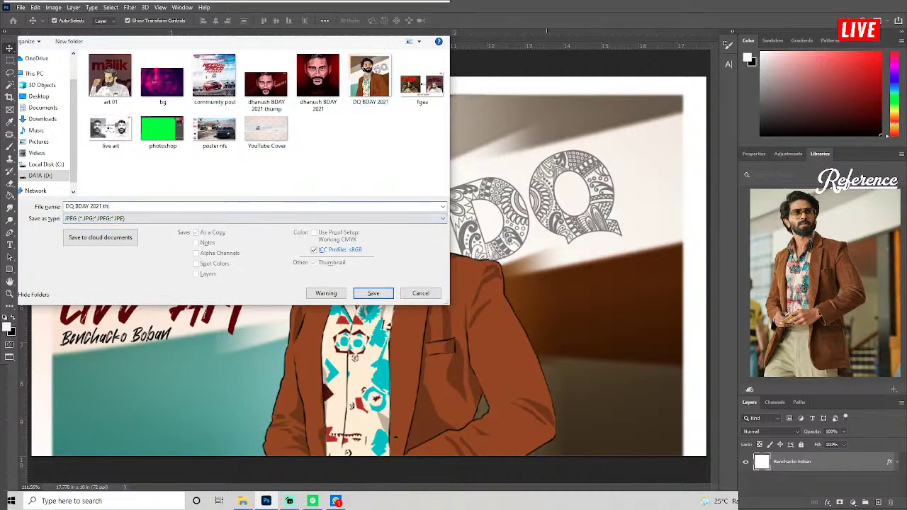
pyautogui.write('ump')
pyautogui.press('Return')
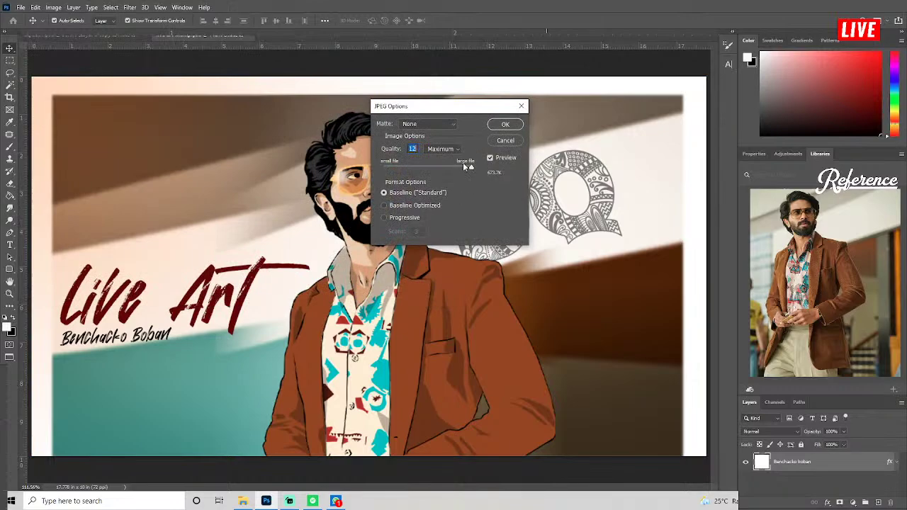
pyautogui.click(508, 126)
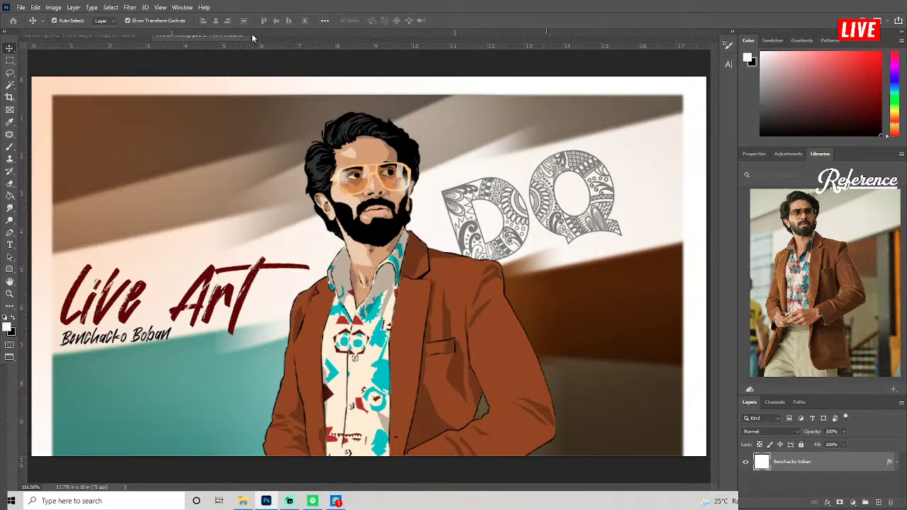
# Close the wide thumbnail and square portrait documents, then open an image from PICO Films.
pyautogui.click(252, 34)
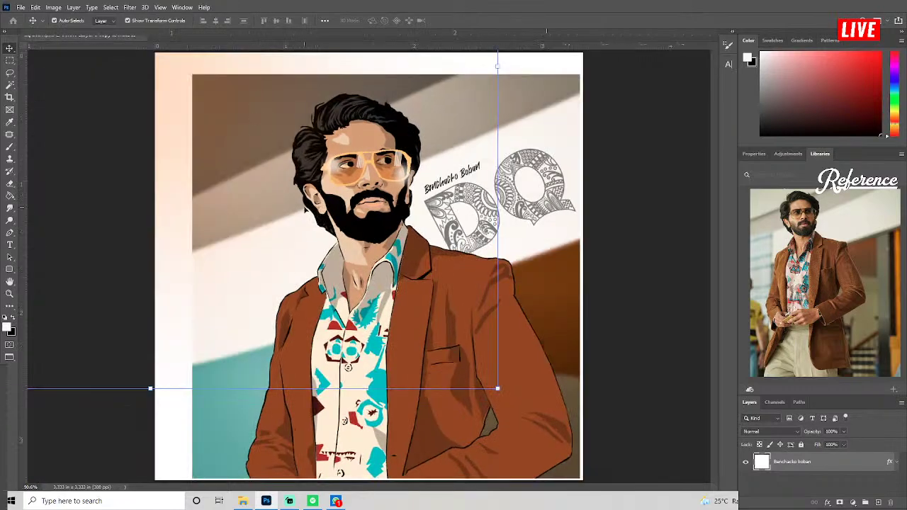
pyautogui.click(136, 34)
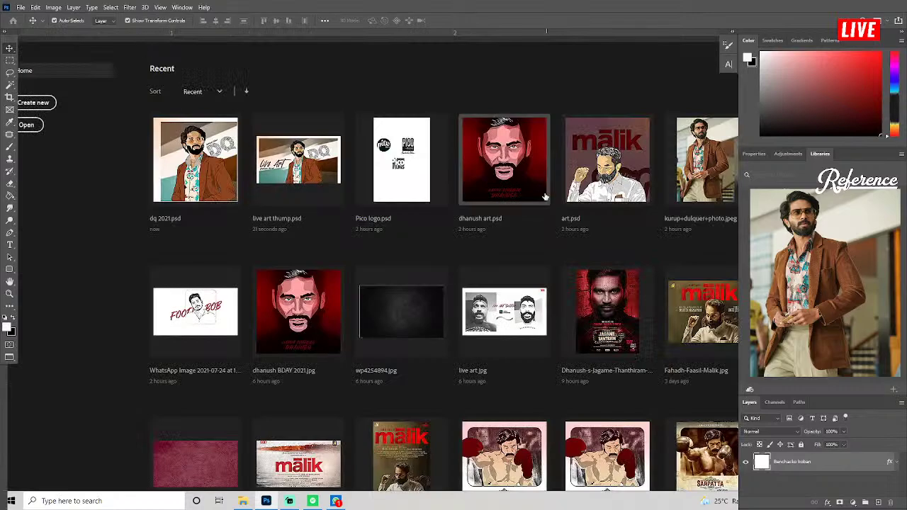
pyautogui.hotkey('alt', 'Tab')
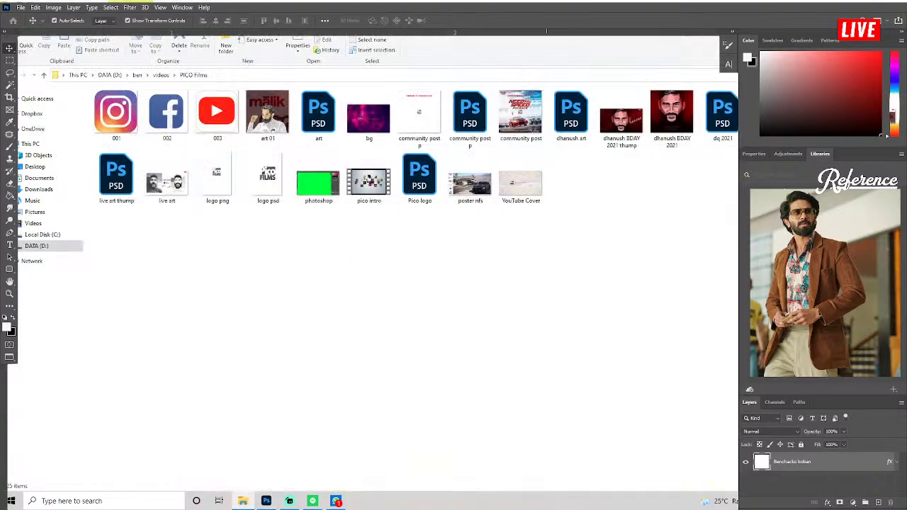
pyautogui.doubleClick(218, 177)
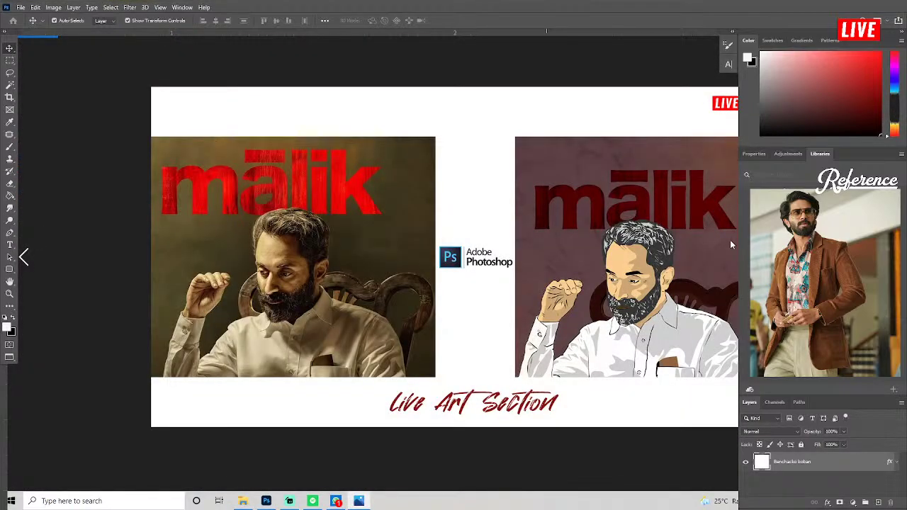
# Browse forward through three saved images, close the viewer, and open the DQ artwork.
pyautogui.click(730, 239)
pyautogui.click(731, 245)
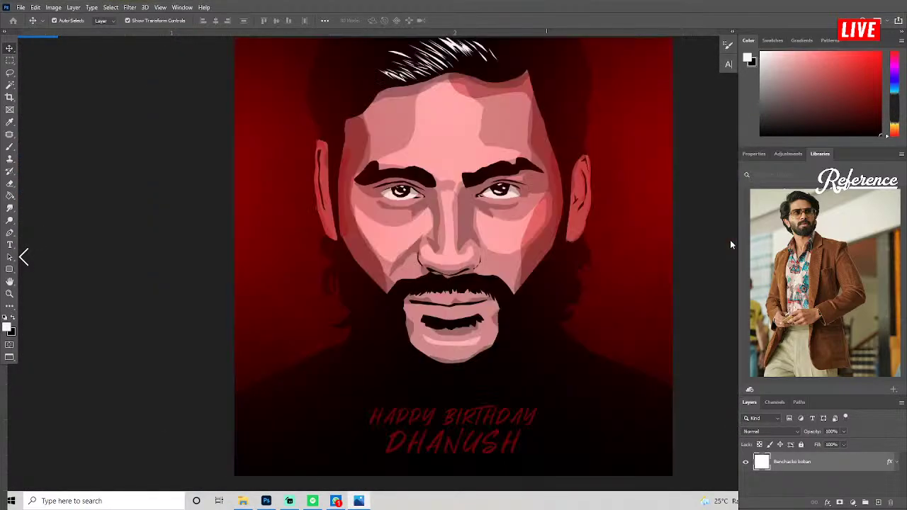
pyautogui.click(731, 244)
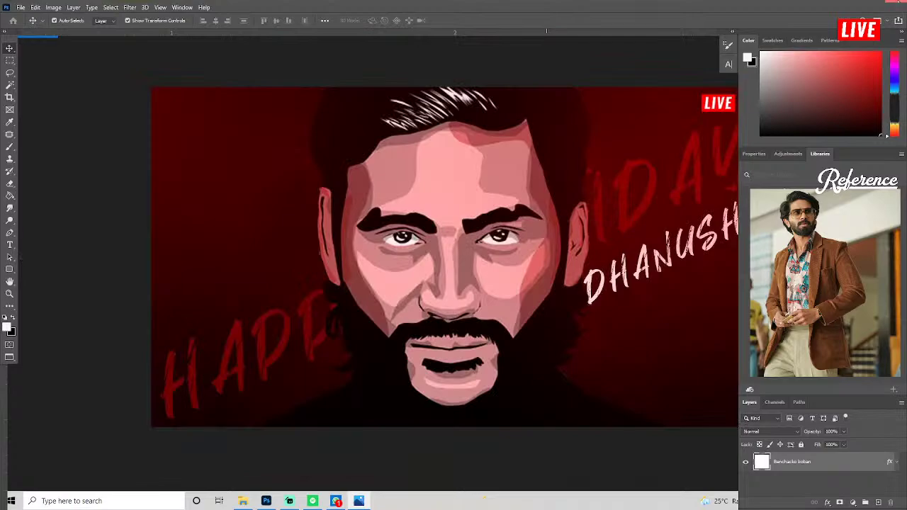
pyautogui.click(892, 10)
pyautogui.press('Return')
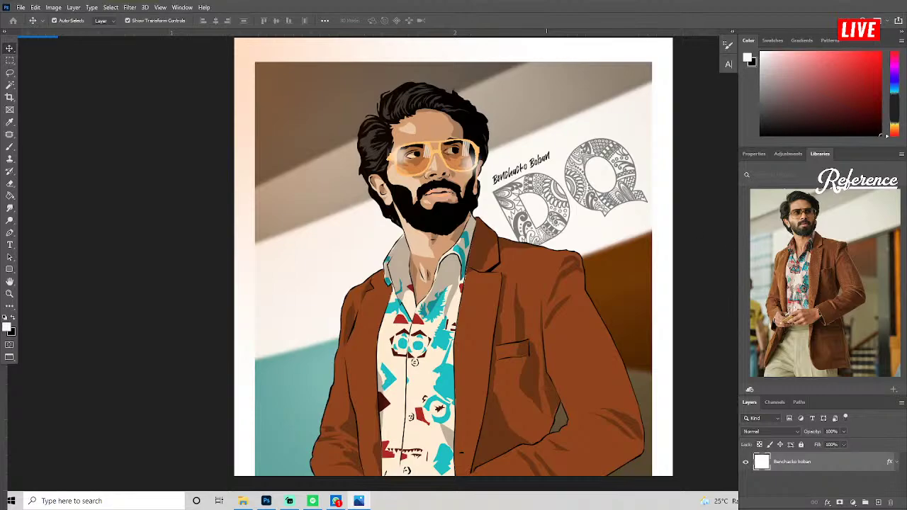
# Attach the 'DQ BDAY 2021 thump' image from Photos & Videos and send it in the WhatsApp chat.
pyautogui.click(335, 501)
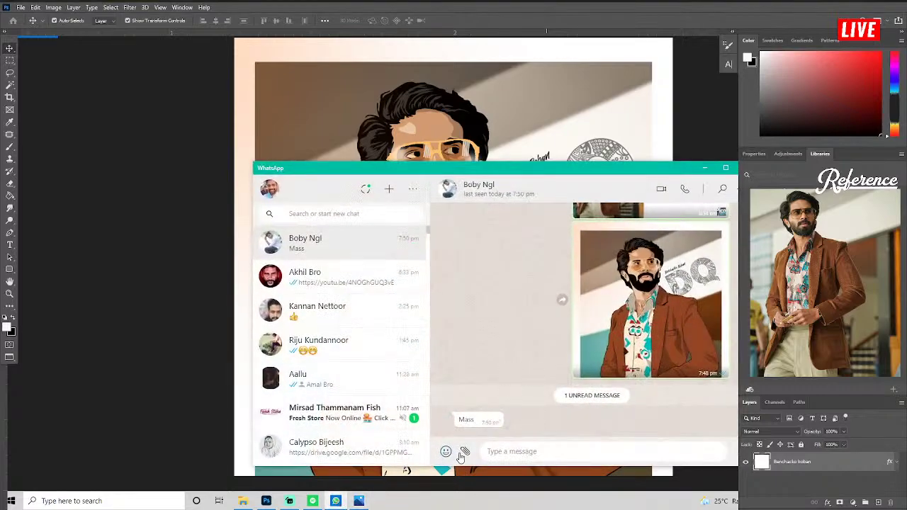
pyautogui.click(465, 452)
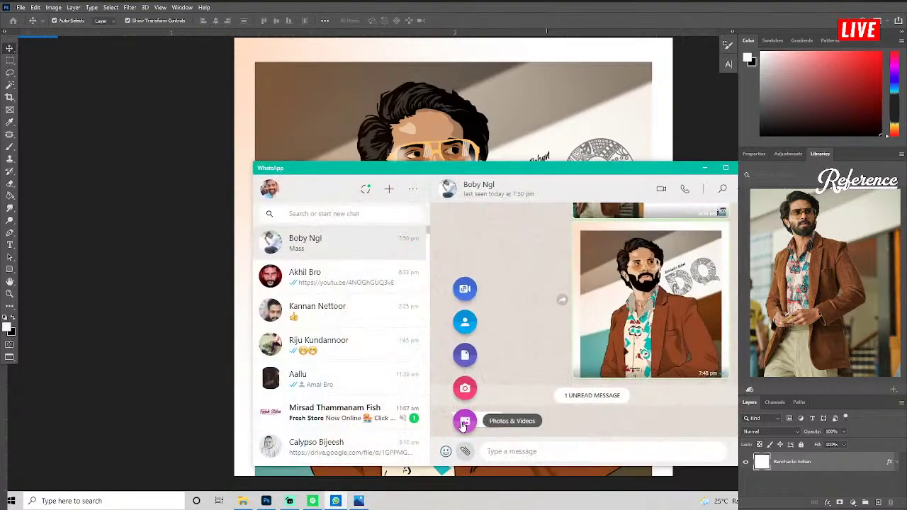
pyautogui.click(465, 421)
pyautogui.doubleClick(464, 312)
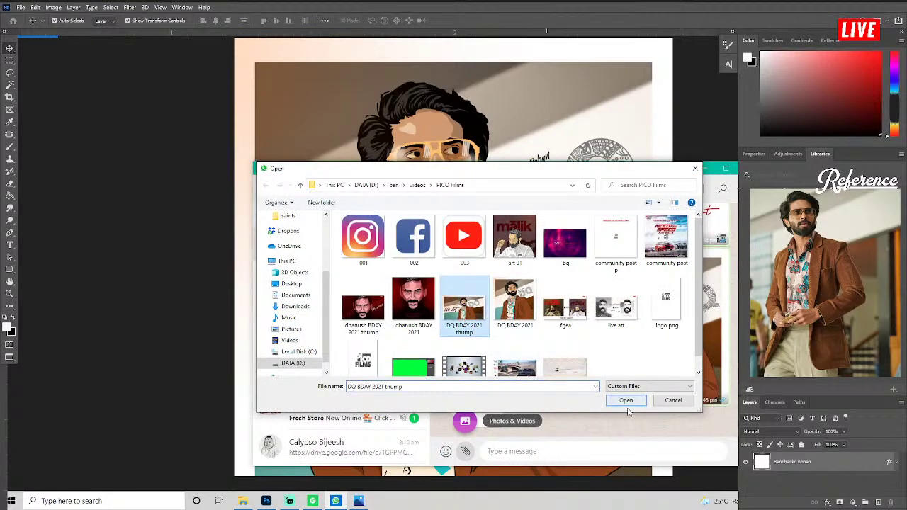
pyautogui.click(723, 406)
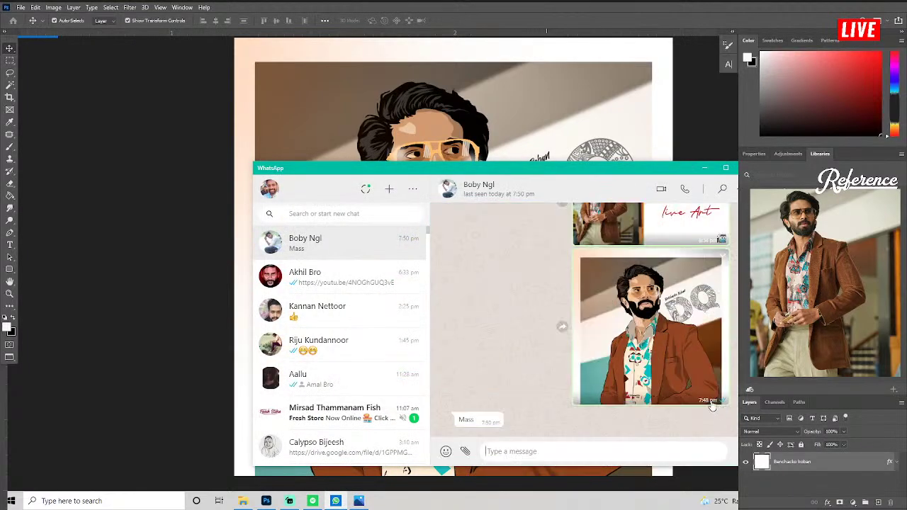
# Check the status updates view, return to the chat list, and close WhatsApp.
pyautogui.click(703, 171)
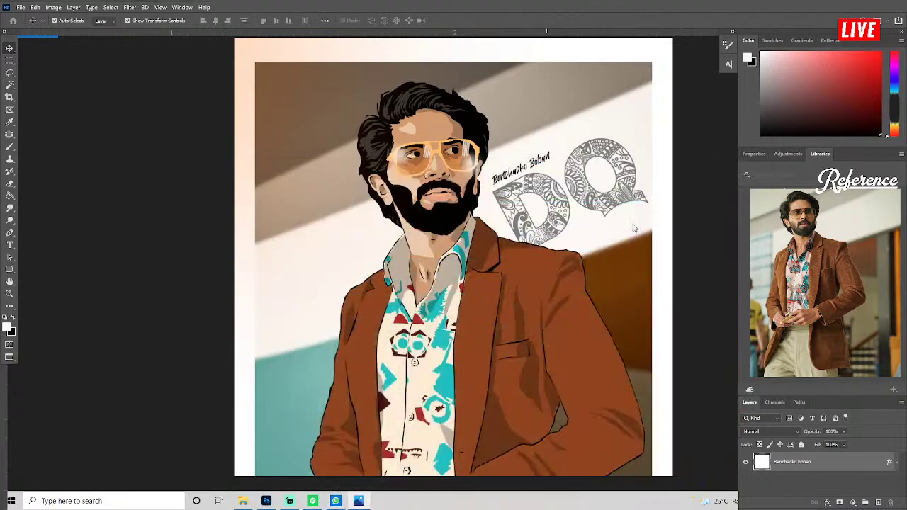
pyautogui.click(335, 501)
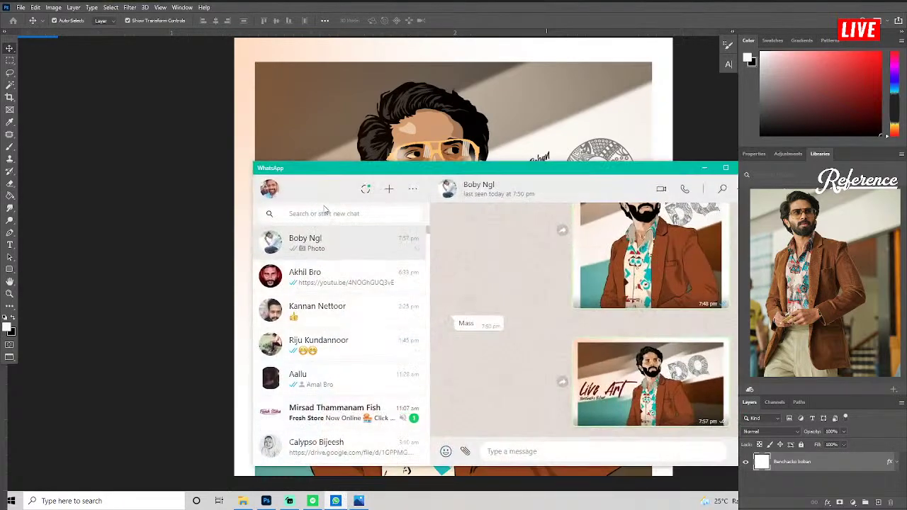
pyautogui.click(365, 189)
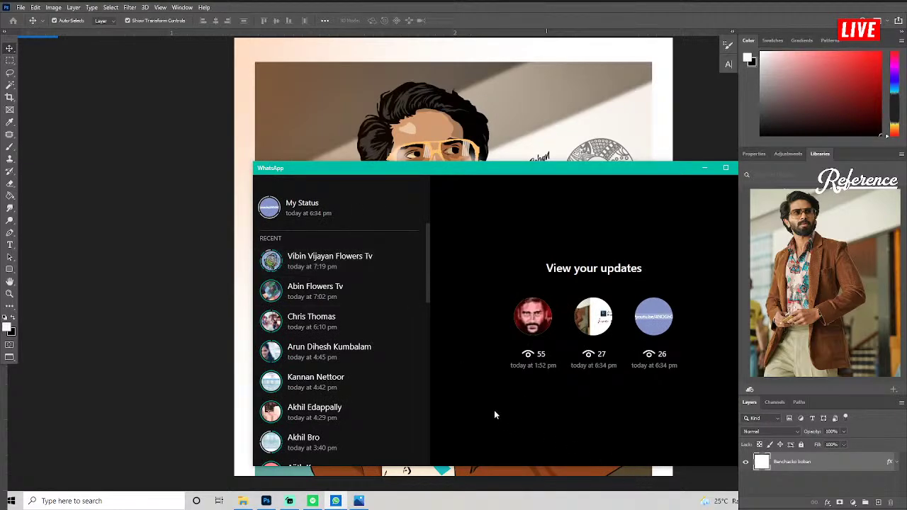
pyautogui.click(727, 190)
pyautogui.click(728, 170)
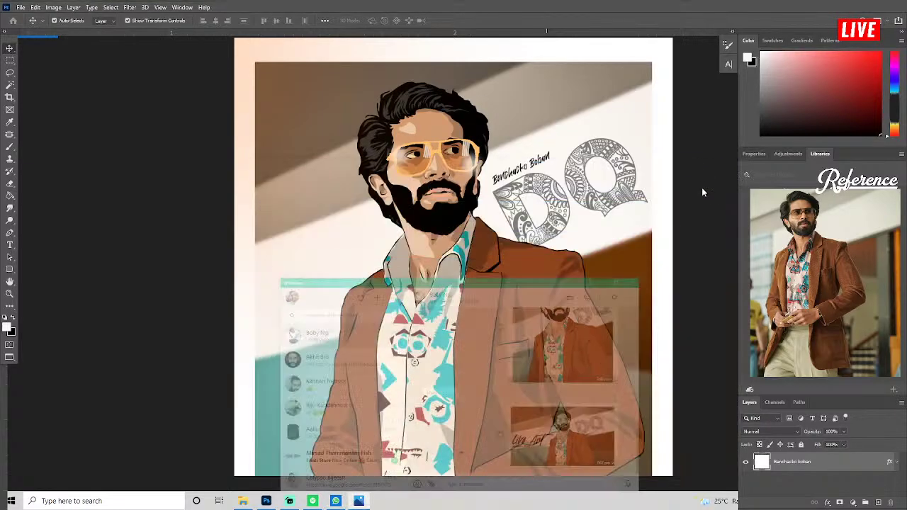